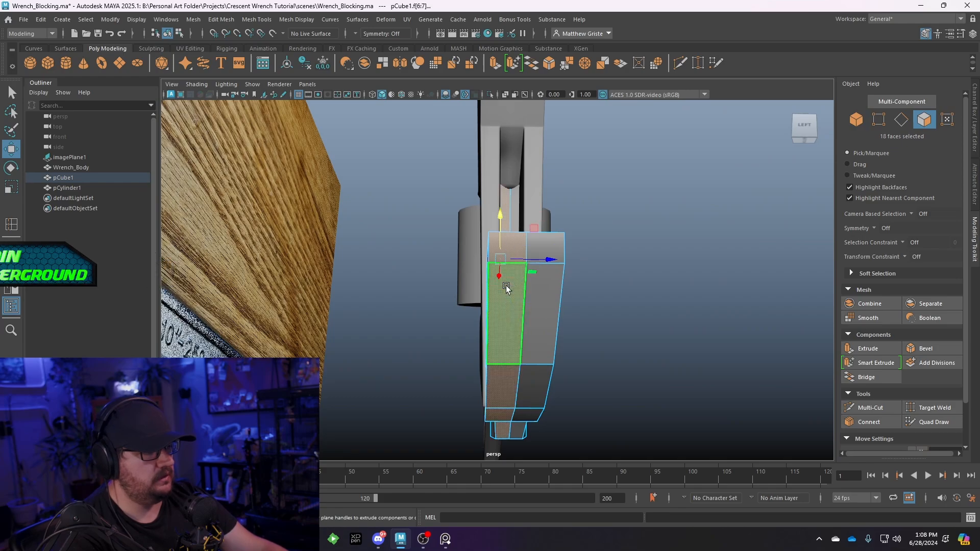
Delete the selected half of the jaw block and the leftover faces on the same side.
{"action": "key", "text": "Delete"}
{"action": "left_click_drag", "start_coordinate": [506, 286], "coordinate": [493, 307], "text": "alt"}
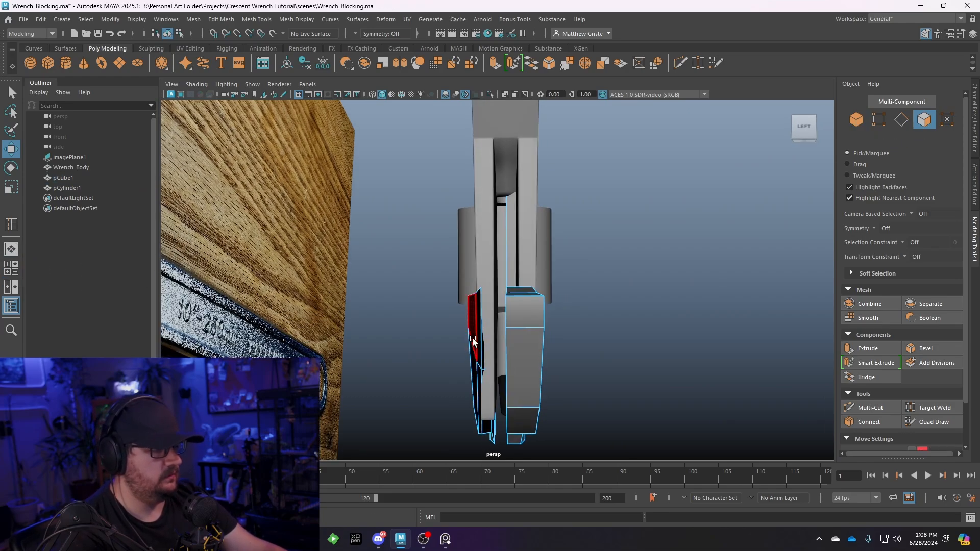
{"action": "double_click", "coordinate": [473, 339]}
{"action": "key", "text": "Delete"}
{"action": "left_click_drag", "start_coordinate": [477, 341], "coordinate": [459, 290], "text": "alt"}
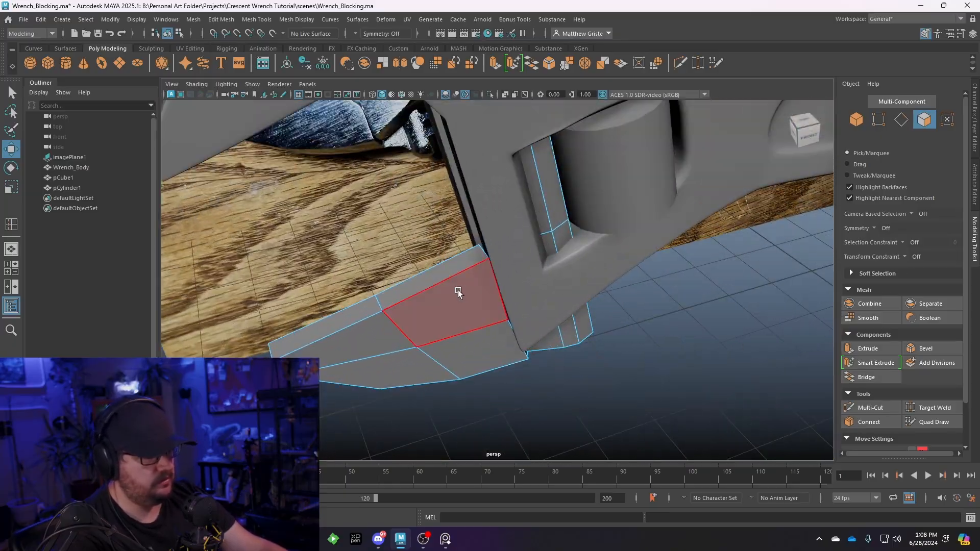
Select the four outer side faces of the jaw and scale them flat across its thickness.
{"action": "right_click_drag", "start_coordinate": [460, 291], "coordinate": [443, 309]}
{"action": "left_click", "coordinate": [442, 308]}
{"action": "left_click", "coordinate": [428, 368], "text": "shift"}
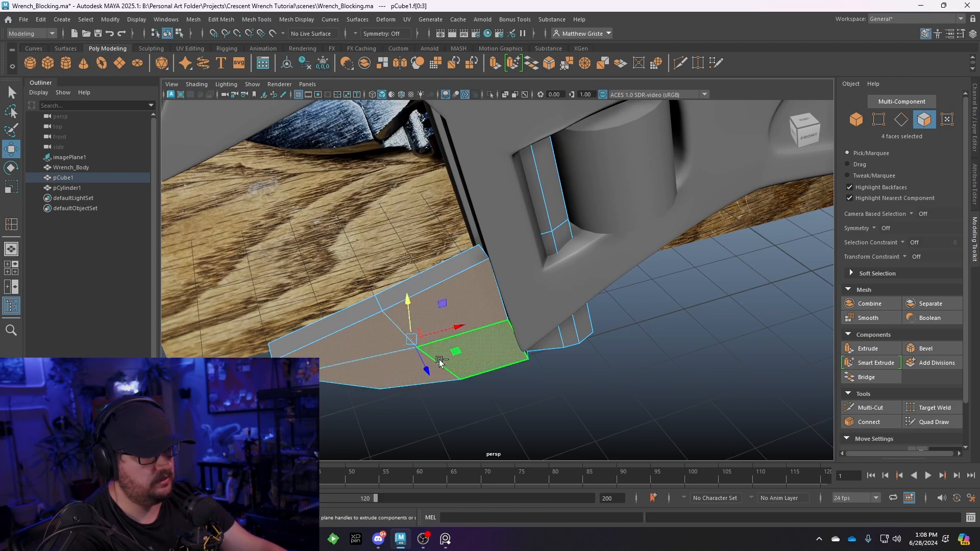
{"action": "left_click_drag", "start_coordinate": [428, 368], "coordinate": [504, 305], "text": "alt"}
{"action": "key", "text": "r"}
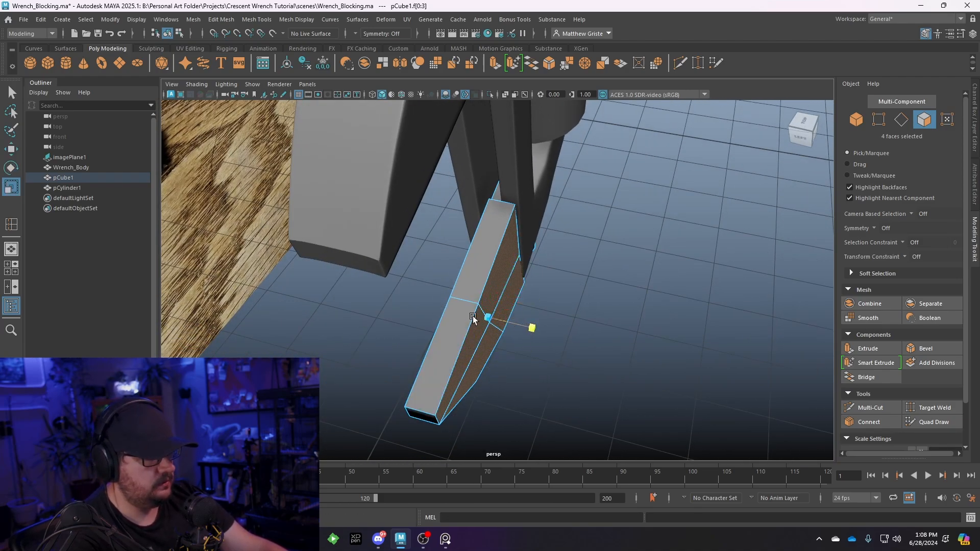
{"action": "left_click_drag", "start_coordinate": [491, 300], "coordinate": [537, 327]}
Rotate and move the four side faces so the jaw tapers in thickness toward its tip.
{"action": "key", "text": "e"}
{"action": "key", "text": "w"}
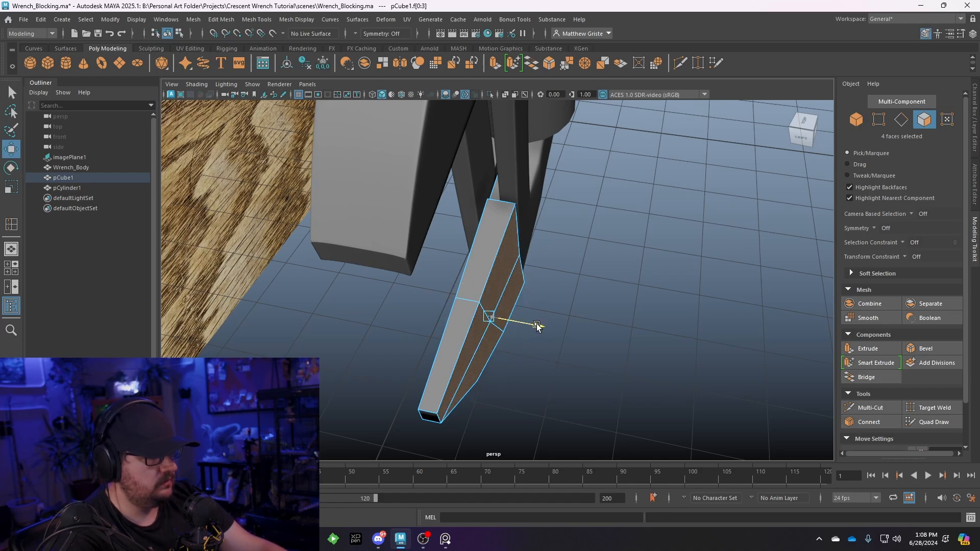
{"action": "key", "text": "e"}
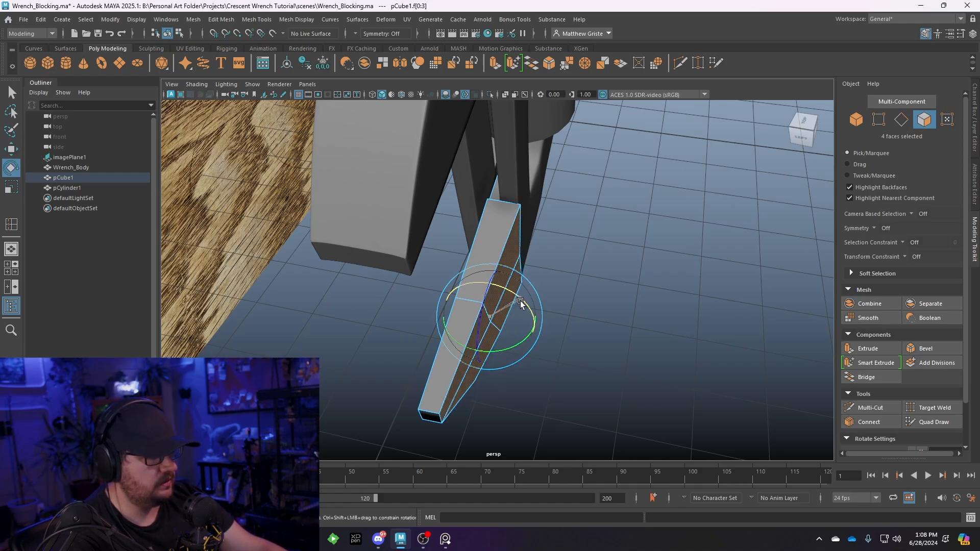
{"action": "key", "text": "w"}
{"action": "left_click_drag", "start_coordinate": [535, 327], "coordinate": [431, 269]}
{"action": "right_click_drag", "start_coordinate": [431, 269], "coordinate": [494, 285], "text": "alt"}
{"action": "left_click_drag", "start_coordinate": [495, 286], "coordinate": [565, 245], "text": "alt"}
{"action": "left_click_drag", "start_coordinate": [429, 191], "coordinate": [579, 348]}
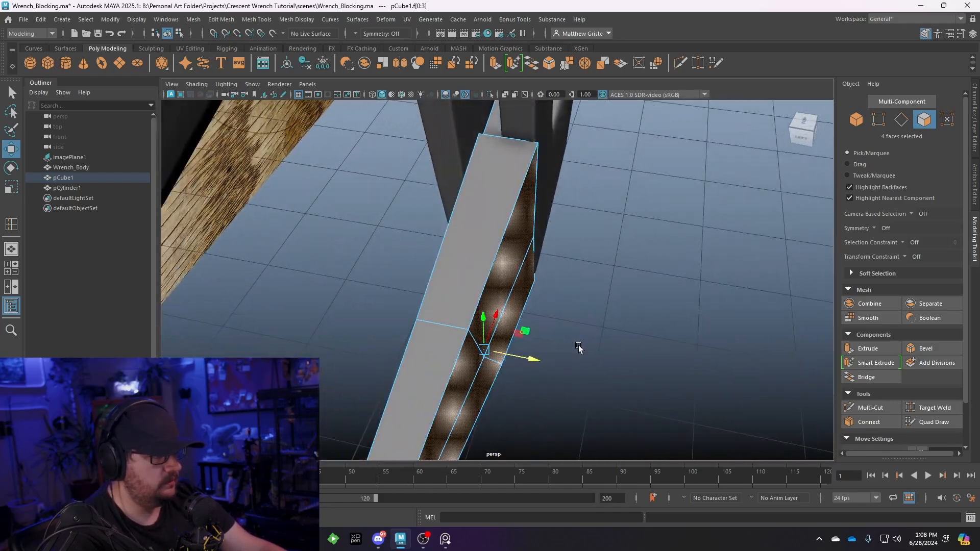
{"action": "key", "text": "e"}
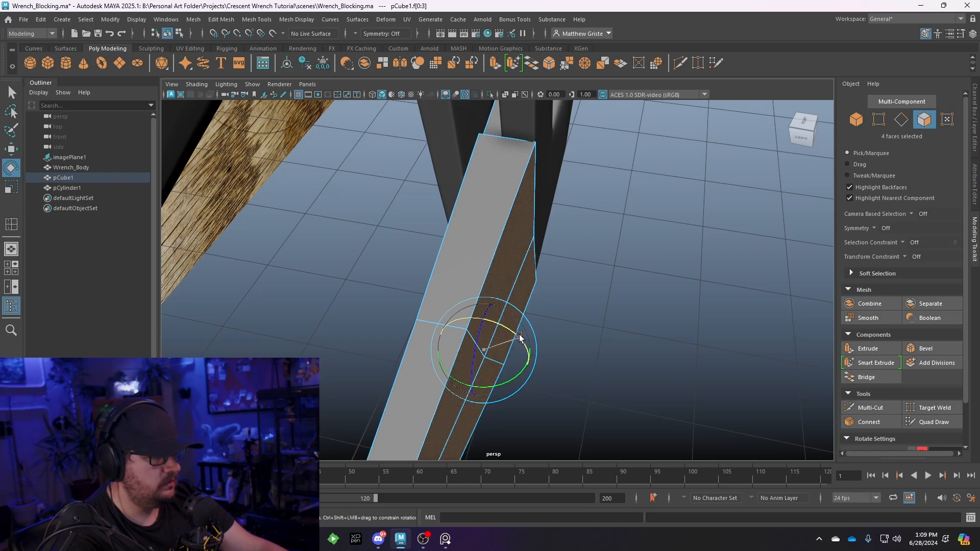
{"action": "key", "text": "w"}
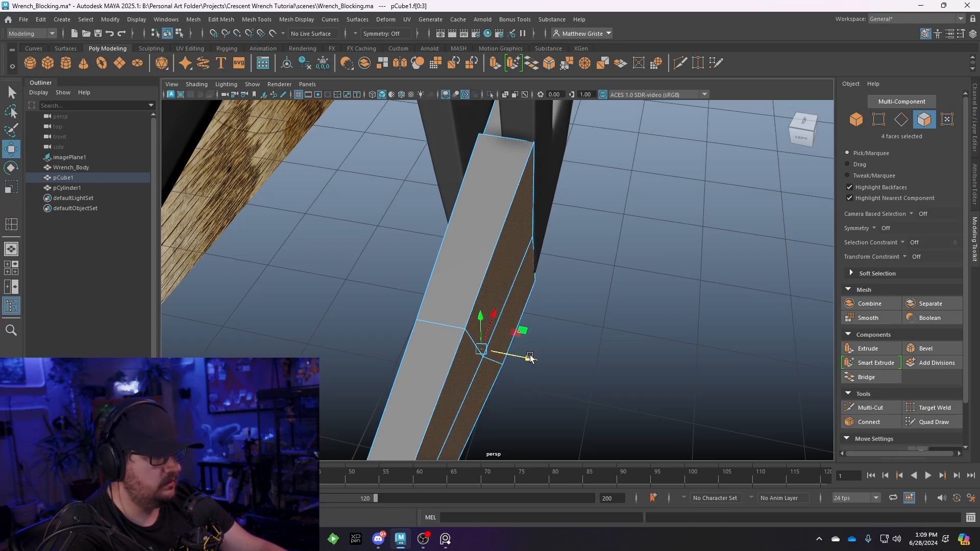
In the front view, move the jaw's upper inner corner vertices to follow the angled notch edge in the reference photo.
{"action": "left_click_drag", "start_coordinate": [529, 357], "coordinate": [490, 297], "text": "alt"}
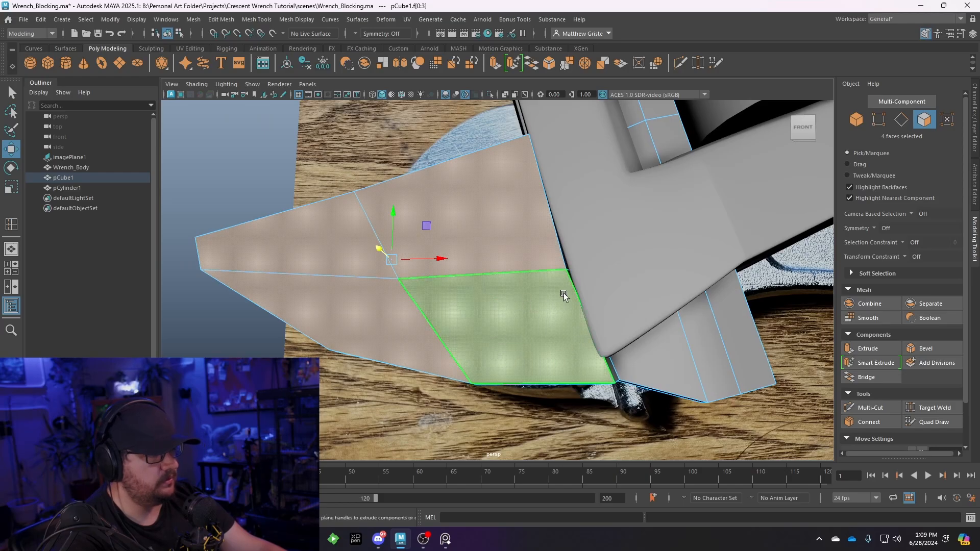
{"action": "left_click_drag", "start_coordinate": [563, 293], "coordinate": [498, 292], "text": "alt"}
{"action": "key", "text": "space"}
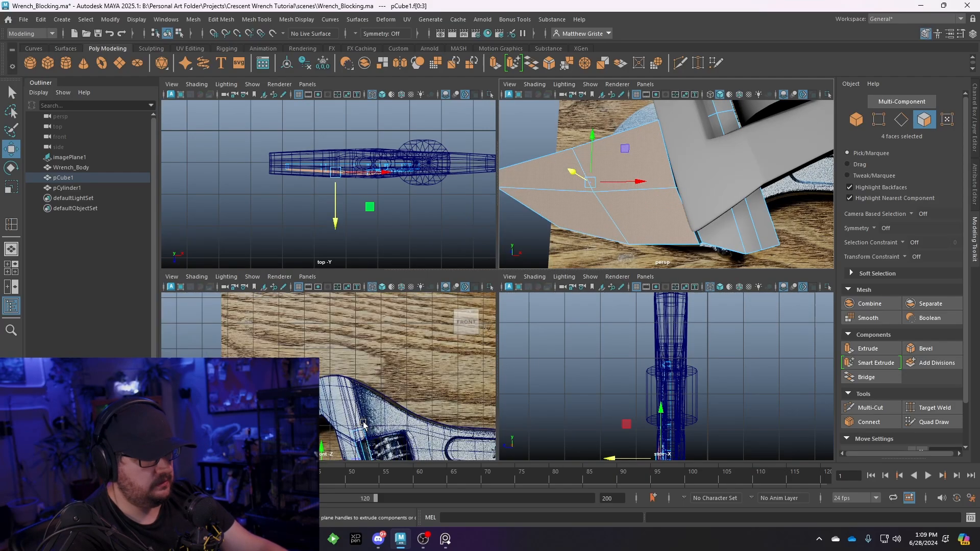
{"action": "key", "text": "space"}
{"action": "scroll", "coordinate": [571, 390], "scroll_direction": "up", "scroll_amount": 10}
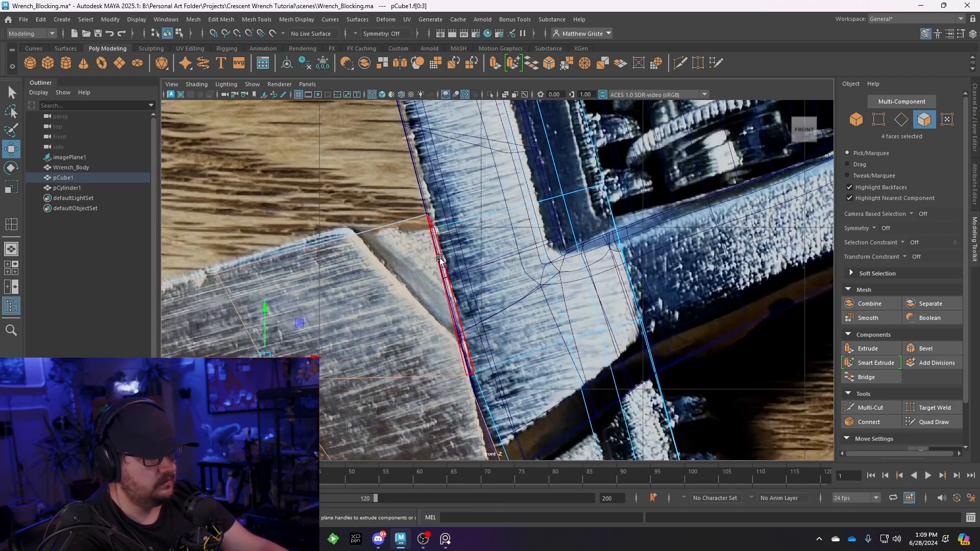
{"action": "right_click_drag", "start_coordinate": [440, 258], "coordinate": [397, 213]}
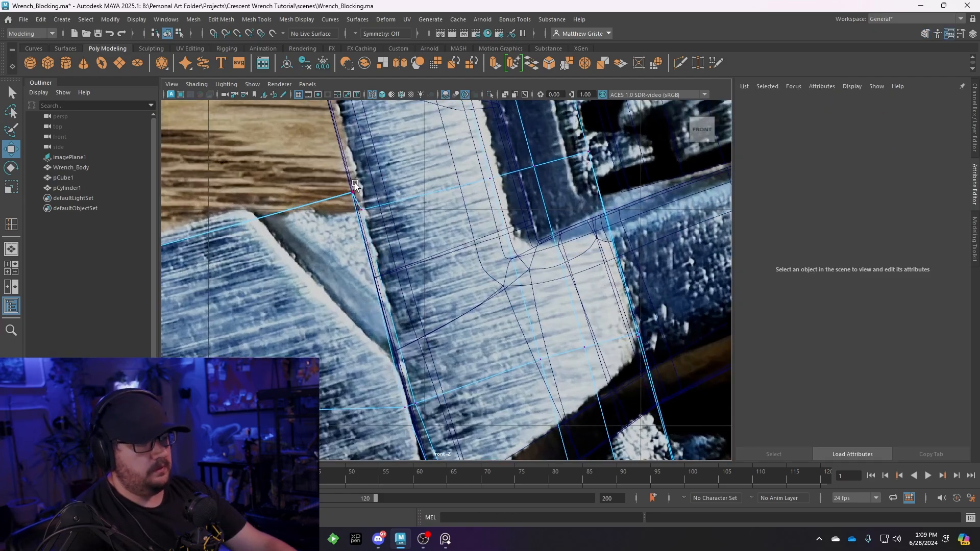
{"action": "left_click_drag", "start_coordinate": [352, 197], "coordinate": [355, 198]}
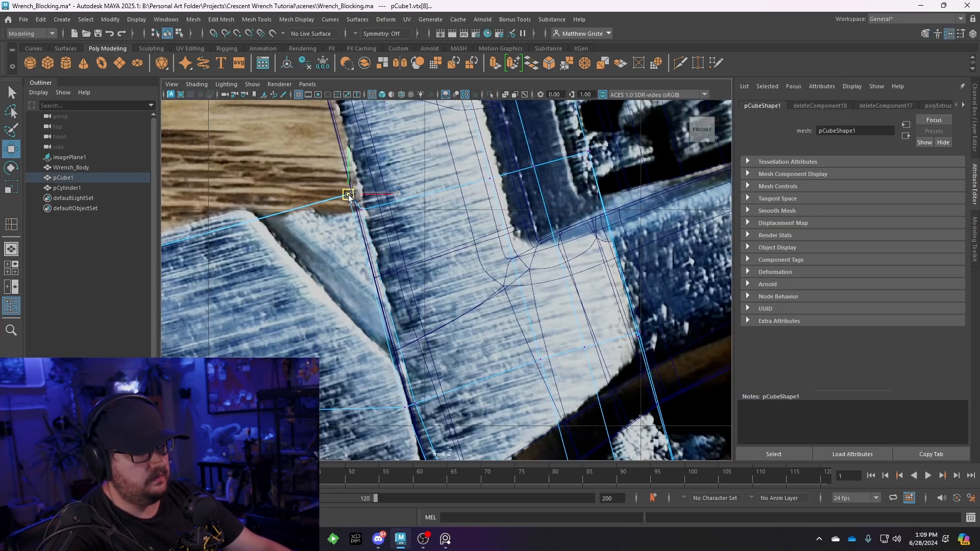
{"action": "scroll", "coordinate": [372, 232], "scroll_direction": "down", "scroll_amount": 7}
{"action": "scroll", "coordinate": [419, 242], "scroll_direction": "up", "scroll_amount": 4}
{"action": "middle_click_drag", "start_coordinate": [434, 357], "coordinate": [440, 278], "text": "alt"}
{"action": "scroll", "coordinate": [442, 280], "scroll_direction": "up", "scroll_amount": 2}
{"action": "left_click_drag", "start_coordinate": [440, 314], "coordinate": [470, 389]}
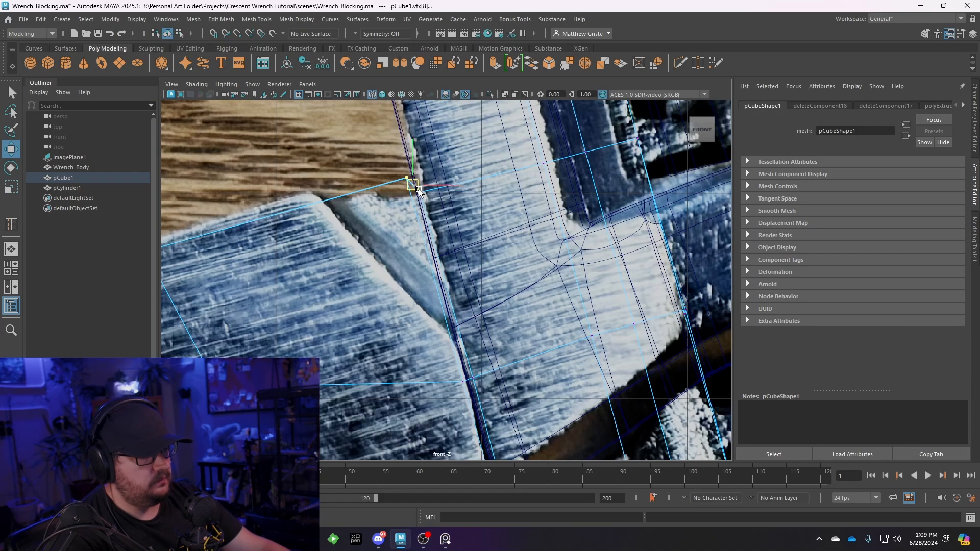
{"action": "left_click_drag", "start_coordinate": [418, 190], "coordinate": [384, 191]}
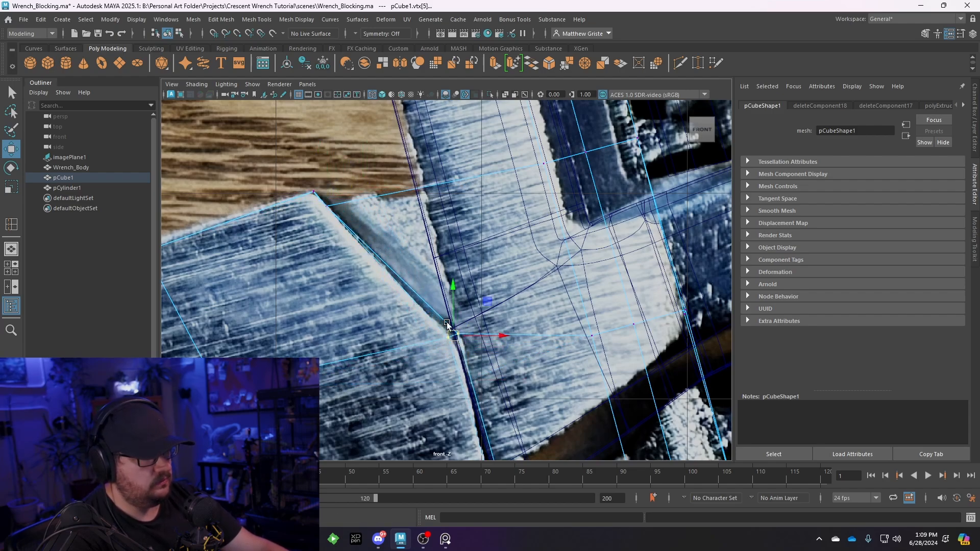
Examine the faces joining the jaw to its neck around the wrench body in the perspective view.
{"action": "key", "text": "space"}
{"action": "key", "text": "space"}
{"action": "left_click_drag", "start_coordinate": [524, 217], "coordinate": [431, 201], "text": "alt"}
{"action": "right_click_drag", "start_coordinate": [432, 200], "coordinate": [430, 216]}
{"action": "left_click", "coordinate": [438, 213]}
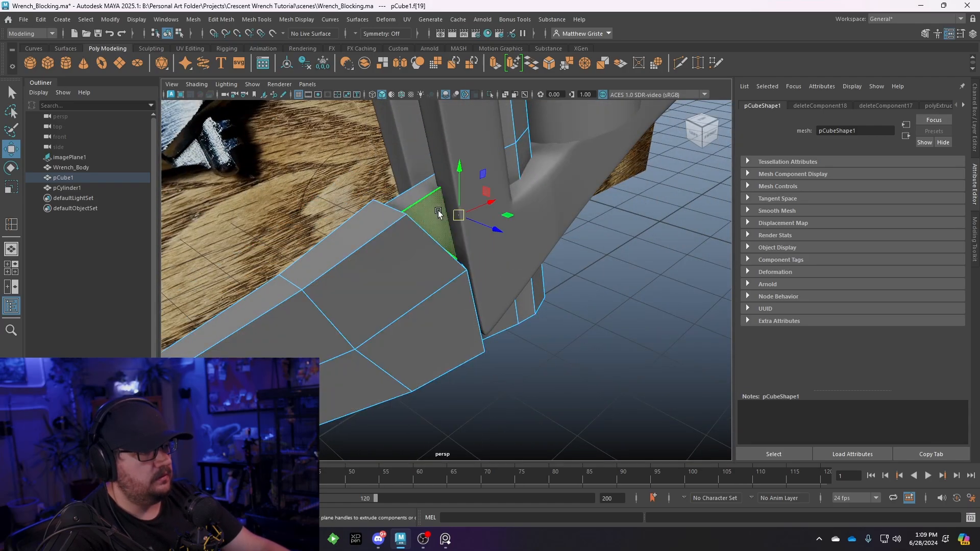
{"action": "left_click_drag", "start_coordinate": [467, 218], "coordinate": [345, 153], "text": "alt"}
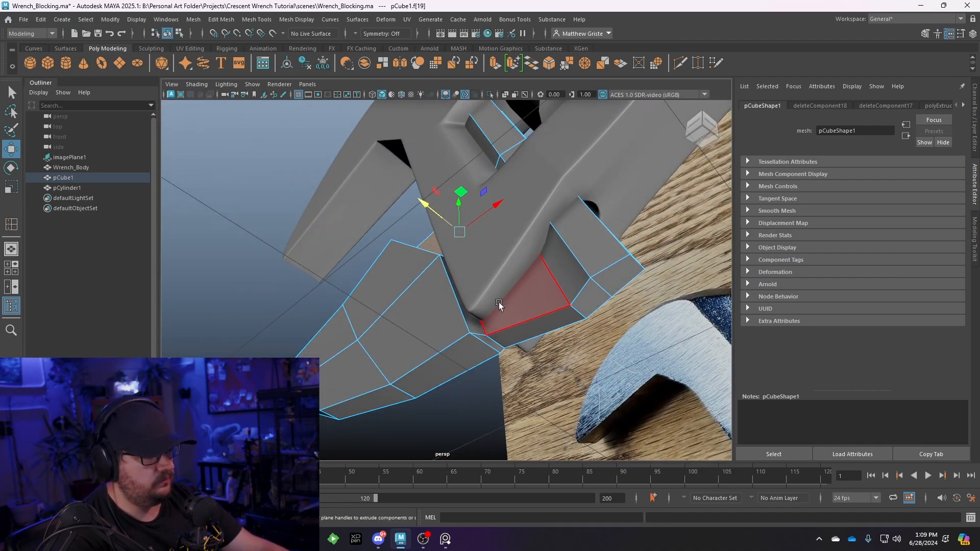
{"action": "left_click", "coordinate": [499, 306]}
{"action": "left_click_drag", "start_coordinate": [499, 306], "coordinate": [556, 267], "text": "alt"}
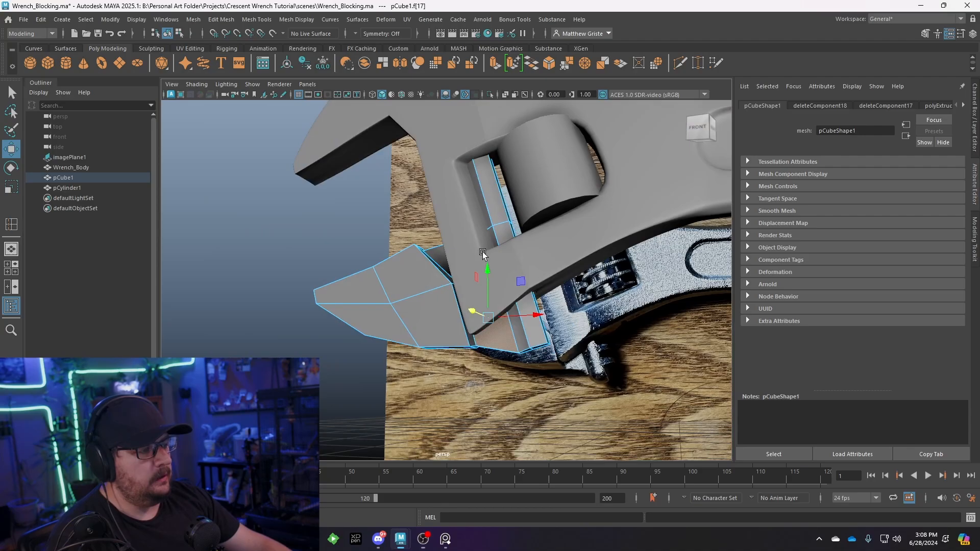
Move the edge where the jaw meets its neck along the X axis, near the wrench body's lower tip.
{"action": "left_click_drag", "start_coordinate": [483, 253], "coordinate": [518, 235], "text": "alt"}
{"action": "scroll", "coordinate": [464, 217], "scroll_direction": "up", "scroll_amount": 5}
{"action": "right_click_drag", "start_coordinate": [518, 235], "coordinate": [519, 328]}
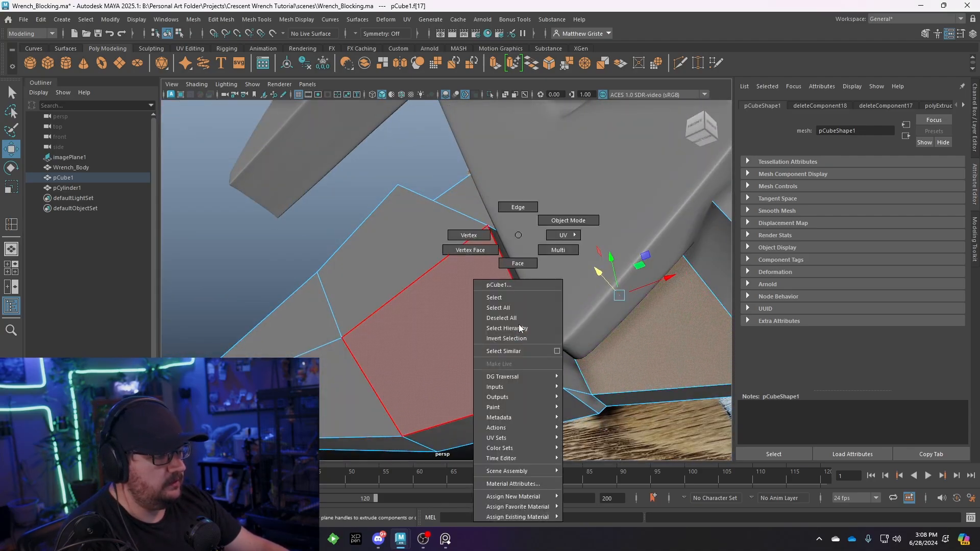
{"action": "right_click_drag", "start_coordinate": [499, 216], "coordinate": [518, 207]}
{"action": "left_click", "coordinate": [574, 360]}
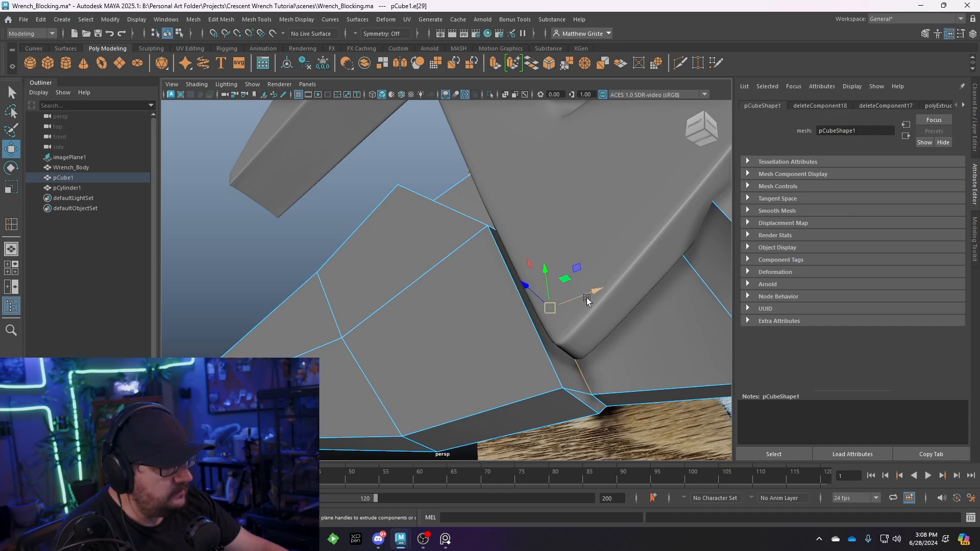
{"action": "left_click_drag", "start_coordinate": [589, 293], "coordinate": [512, 239]}
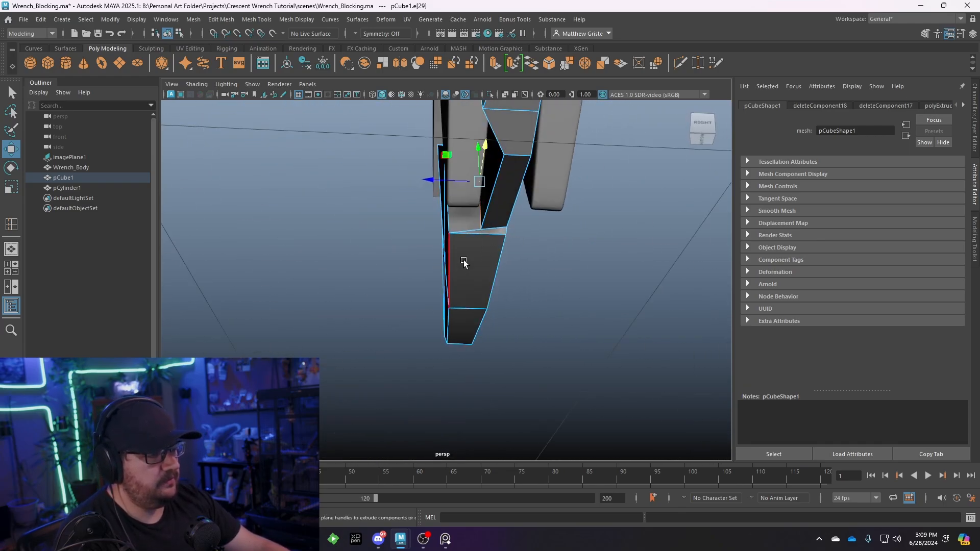
Isolate the movable jaw mesh pCube1 from the other wrench parts.
{"action": "left_click_drag", "start_coordinate": [464, 262], "coordinate": [492, 182], "text": "alt"}
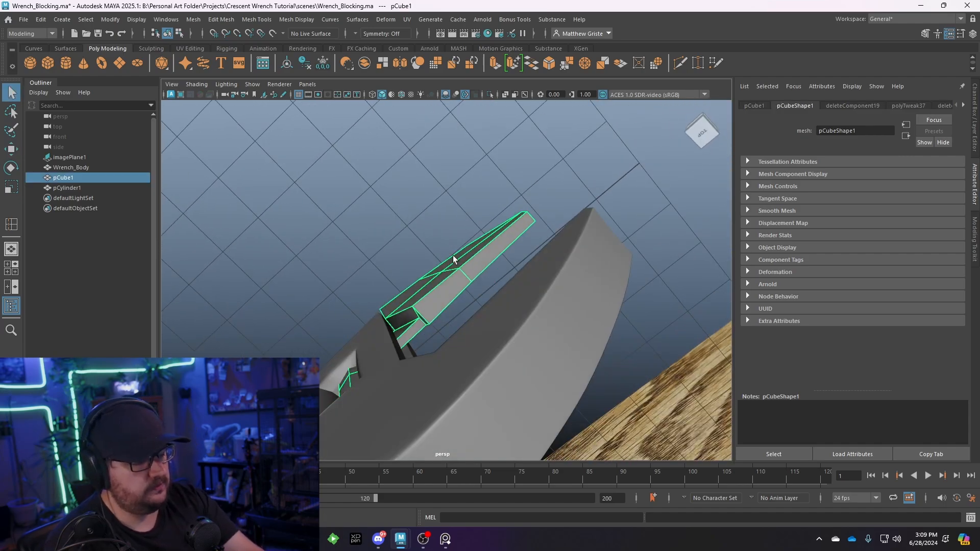
{"action": "key", "text": "ctrl+1"}
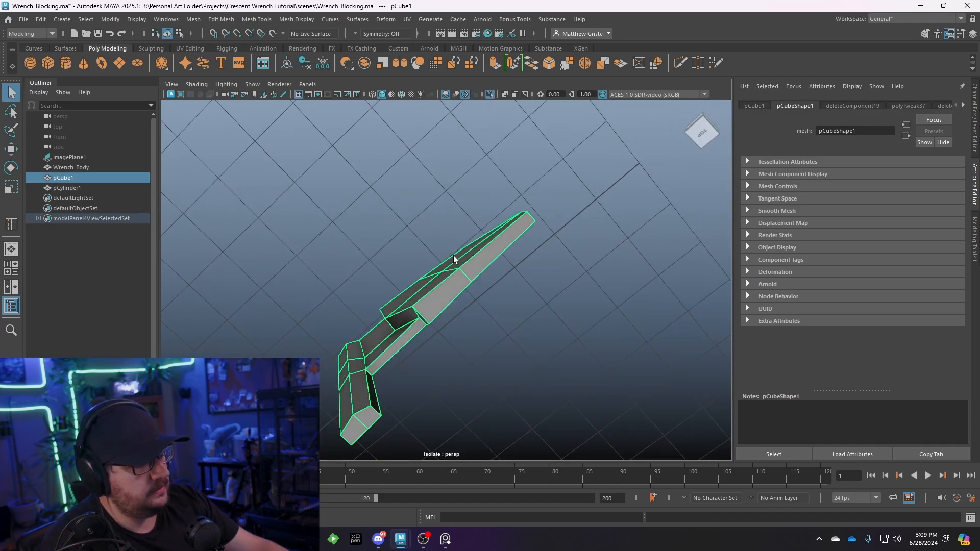
{"action": "left_click_drag", "start_coordinate": [455, 259], "coordinate": [454, 283], "text": "alt"}
{"action": "left_click_drag", "start_coordinate": [498, 329], "coordinate": [431, 273], "text": "alt"}
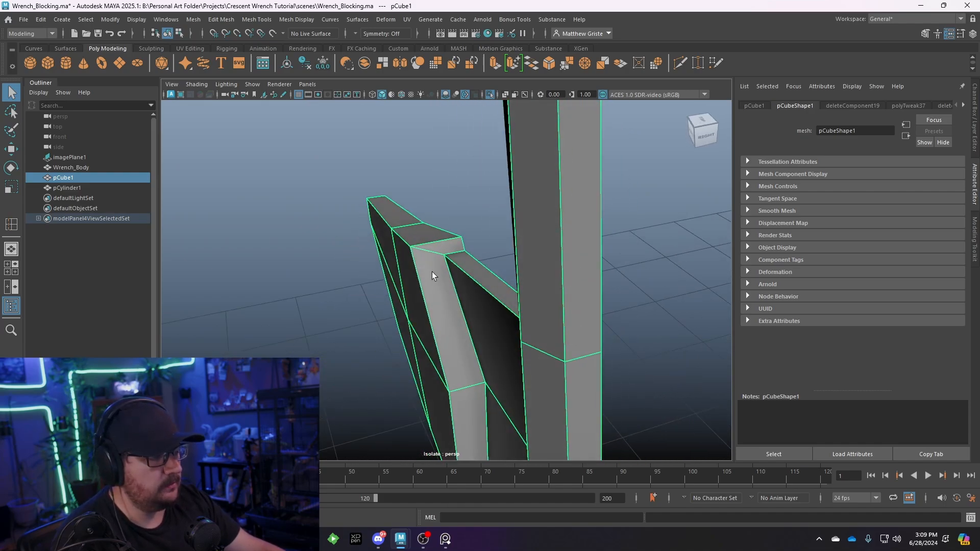
Delete the jaw's inner end faces that border the neck, including the small face on top.
{"action": "right_click_drag", "start_coordinate": [431, 273], "coordinate": [438, 250]}
{"action": "left_click_drag", "start_coordinate": [438, 250], "coordinate": [435, 269]}
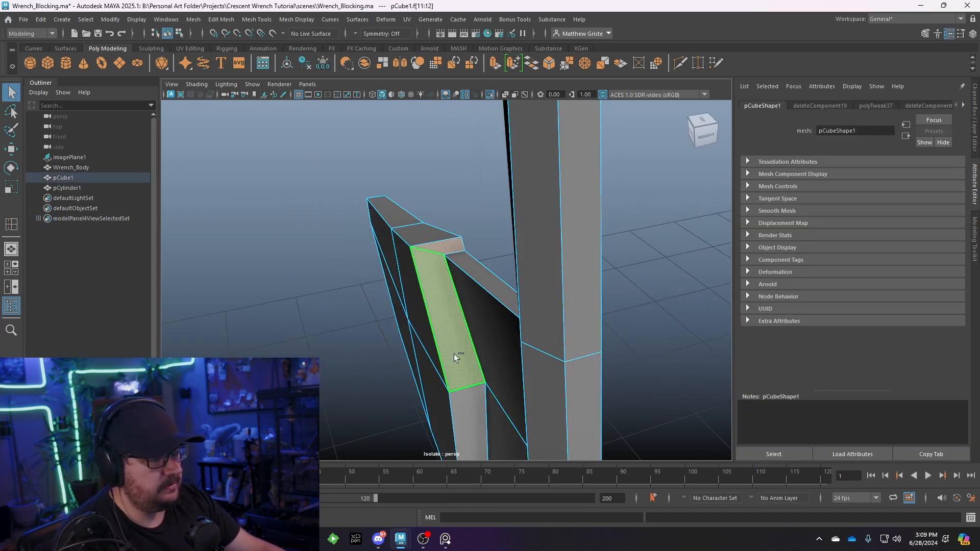
{"action": "scroll", "coordinate": [467, 399], "scroll_direction": "down", "scroll_amount": 5}
{"action": "left_click_drag", "start_coordinate": [467, 400], "coordinate": [474, 357], "text": "alt"}
{"action": "left_click", "coordinate": [465, 343], "text": "shift"}
{"action": "key", "text": "Delete"}
{"action": "scroll", "coordinate": [458, 305], "scroll_direction": "up", "scroll_amount": 4}
Insert a lengthwise edge loop roughly midway across the jaw's top faces, in line with the neck.
{"action": "right_click_drag", "start_coordinate": [456, 305], "coordinate": [459, 219]}
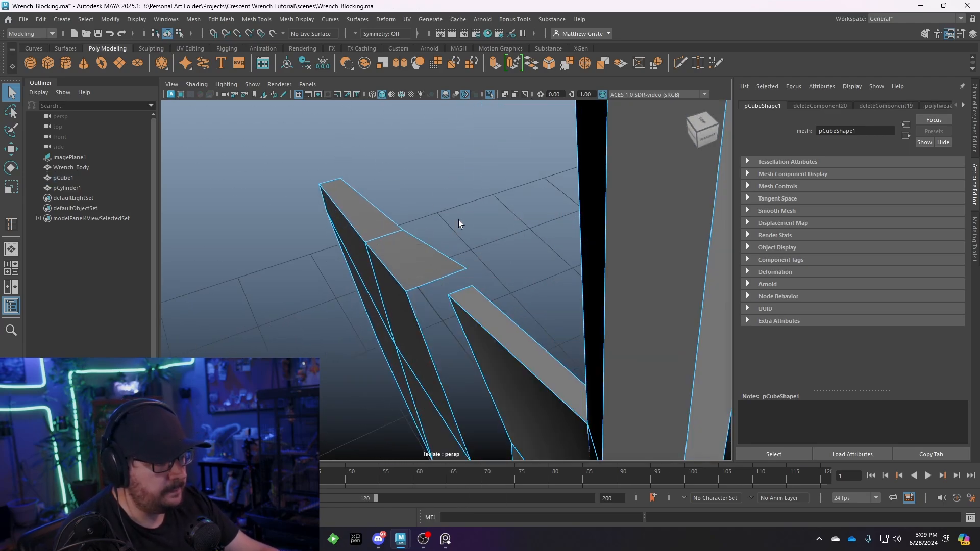
{"action": "left_click_drag", "start_coordinate": [459, 219], "coordinate": [439, 230], "text": "alt"}
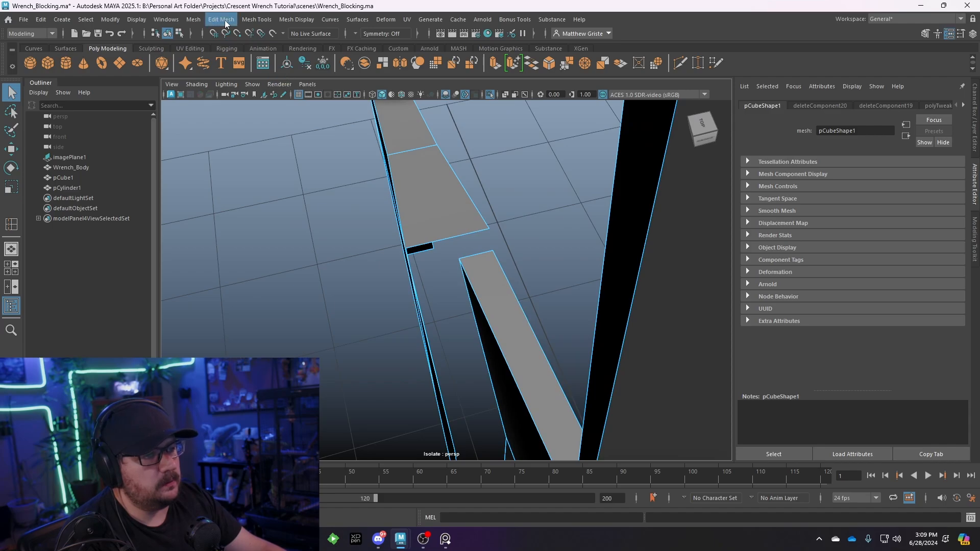
{"action": "left_click", "coordinate": [277, 98]}
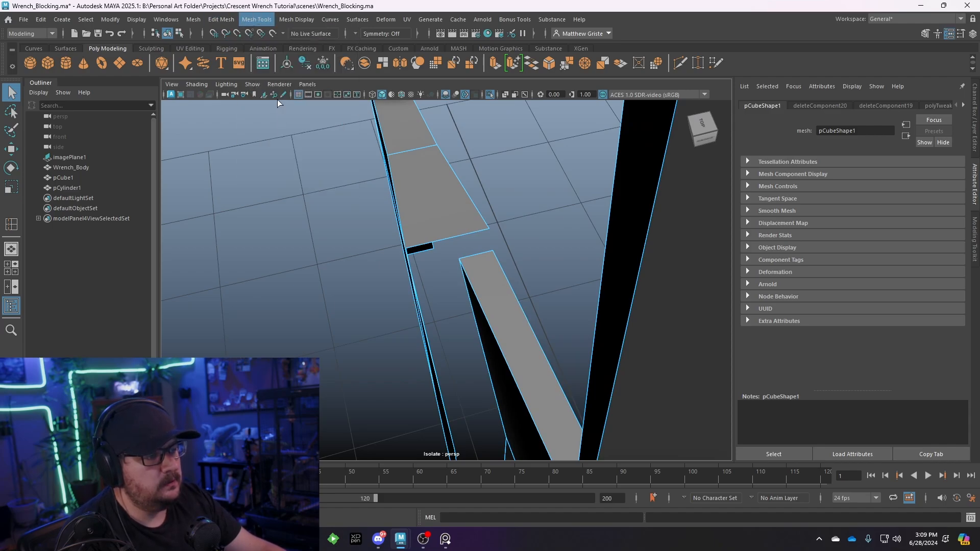
{"action": "left_click", "coordinate": [448, 237]}
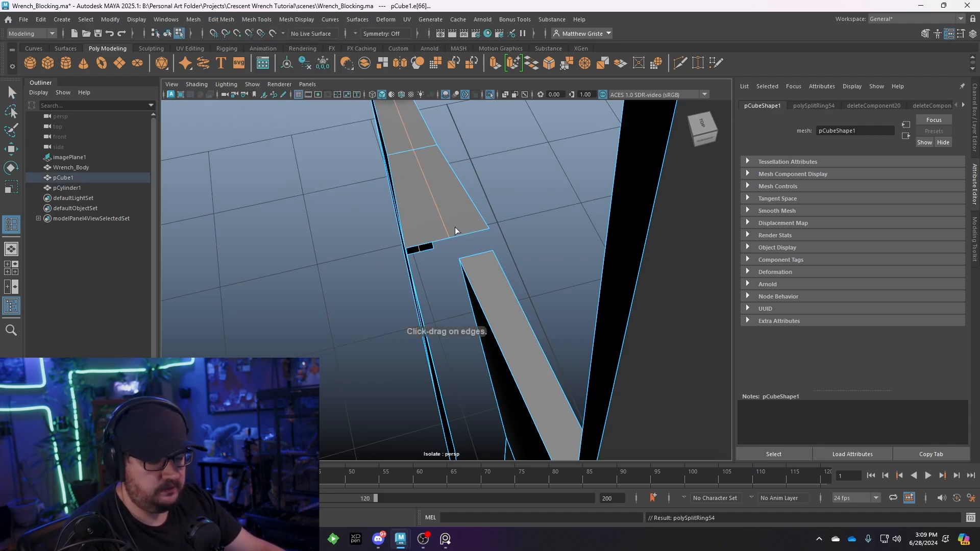
{"action": "key", "text": "q"}
Bridge the split top end edge of the jaw to the top end edge of the neck.
{"action": "right_click_drag", "start_coordinate": [454, 227], "coordinate": [473, 208]}
{"action": "left_click", "coordinate": [474, 258]}
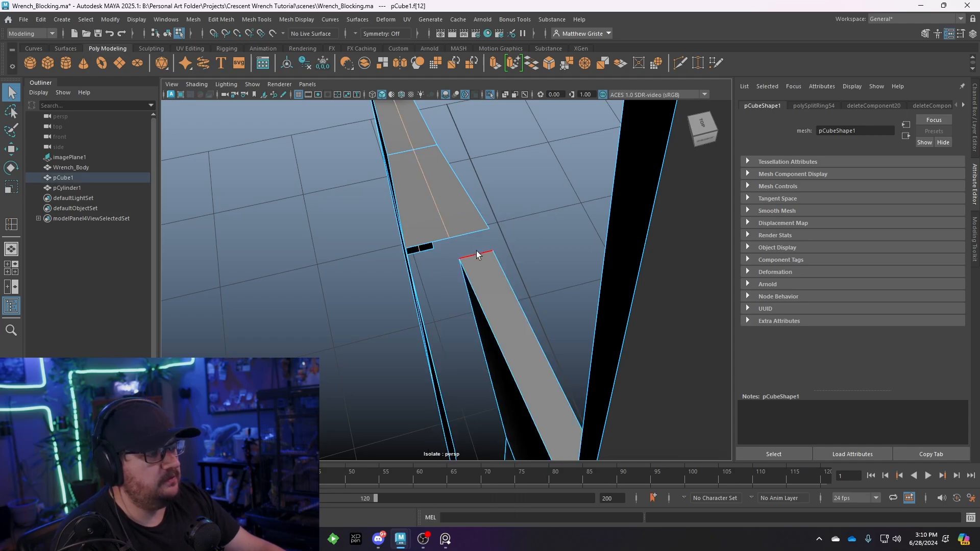
{"action": "left_click", "coordinate": [531, 63]}
{"action": "mouse_move", "coordinate": [490, 215]}
{"action": "left_mouse_down", "text": "alt"}
{"action": "mouse_move", "coordinate": [461, 274]}
{"action": "mouse_move", "coordinate": [502, 261]}
{"action": "mouse_move", "coordinate": [444, 207]}
{"action": "mouse_move", "coordinate": [474, 204]}
{"action": "left_mouse_up", "text": "alt"}
Insert an edge loop along the jaw's side just below its top edge.
{"action": "left_click", "coordinate": [256, 20]}
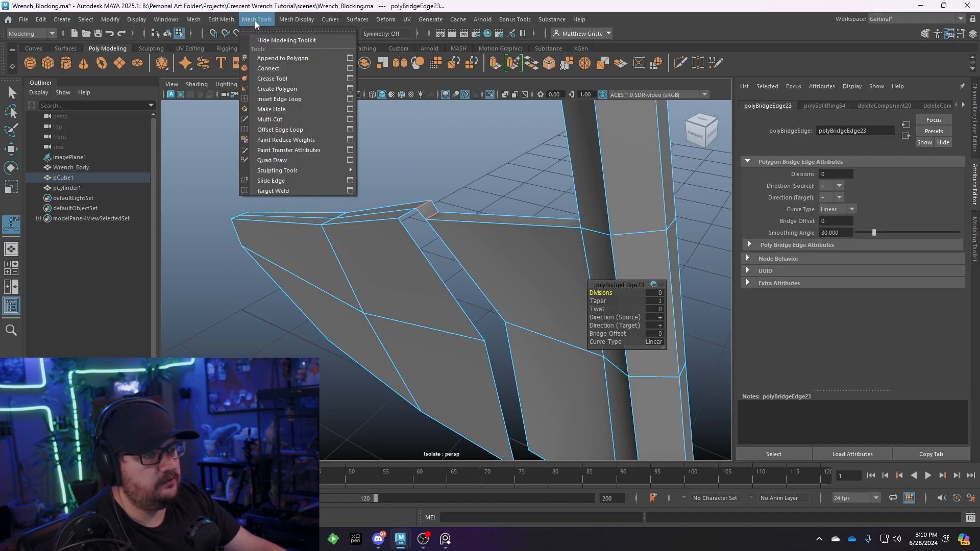
{"action": "left_click", "coordinate": [279, 100]}
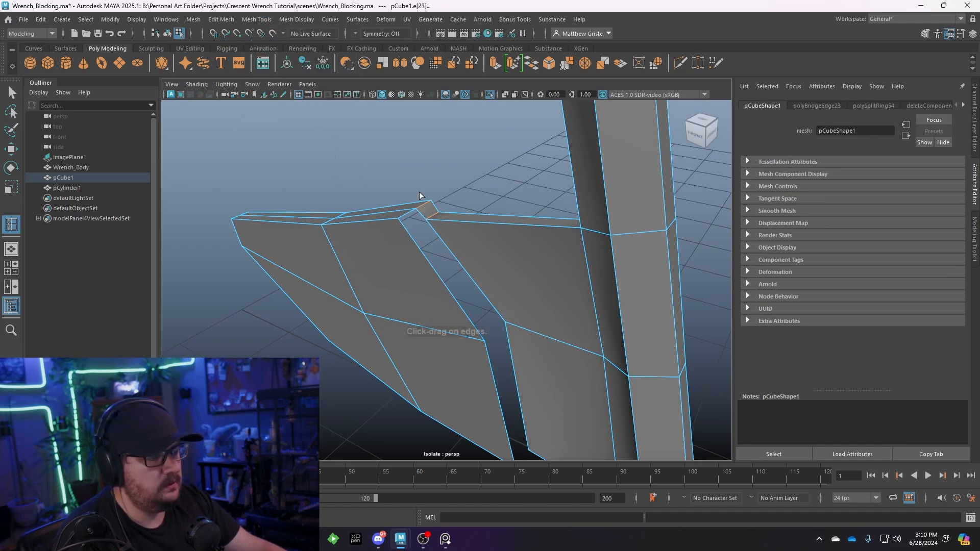
{"action": "left_click", "coordinate": [407, 231]}
{"action": "mouse_move", "coordinate": [407, 230]}
{"action": "left_mouse_down", "text": "alt"}
{"action": "mouse_move", "coordinate": [440, 232]}
{"action": "mouse_move", "coordinate": [408, 236]}
{"action": "left_mouse_up", "text": "alt"}
{"action": "key", "text": "q"}
Bridge the small corner gap at the top and the long upper side gap between the jaw and neck.
{"action": "right_click_drag", "start_coordinate": [384, 181], "coordinate": [383, 153]}
{"action": "left_click", "coordinate": [403, 163]}
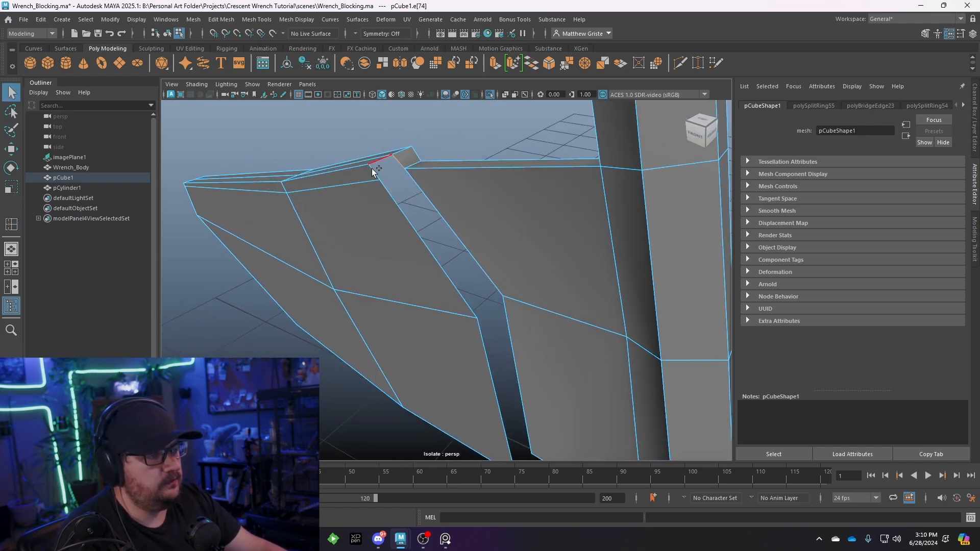
{"action": "left_click", "coordinate": [528, 61]}
{"action": "left_click", "coordinate": [434, 199]}
{"action": "key", "text": "g"}
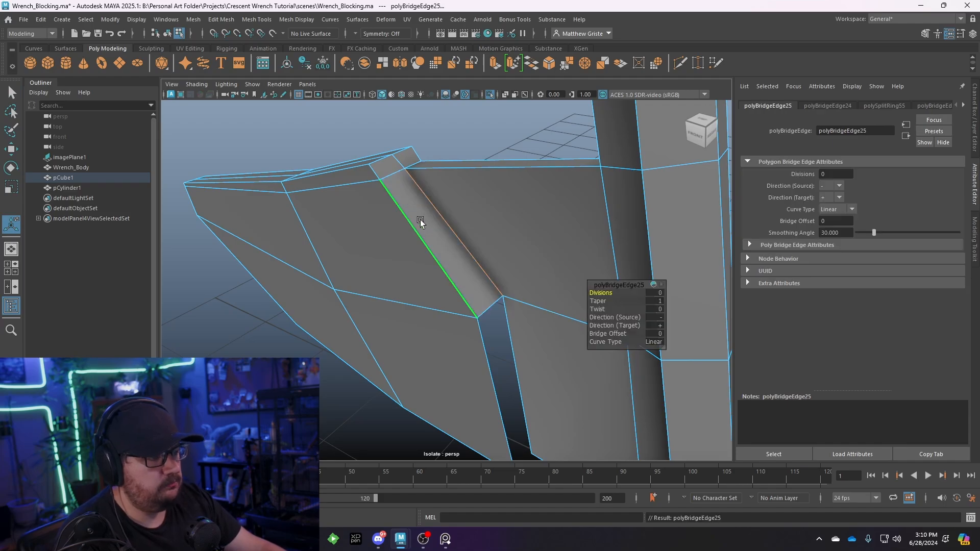
Bridge the long lower side gap between the jaw and the neck.
{"action": "left_click_drag", "start_coordinate": [421, 219], "coordinate": [405, 201], "text": "alt"}
{"action": "left_click_drag", "start_coordinate": [446, 298], "coordinate": [467, 245], "text": "alt"}
{"action": "left_click", "coordinate": [484, 257]}
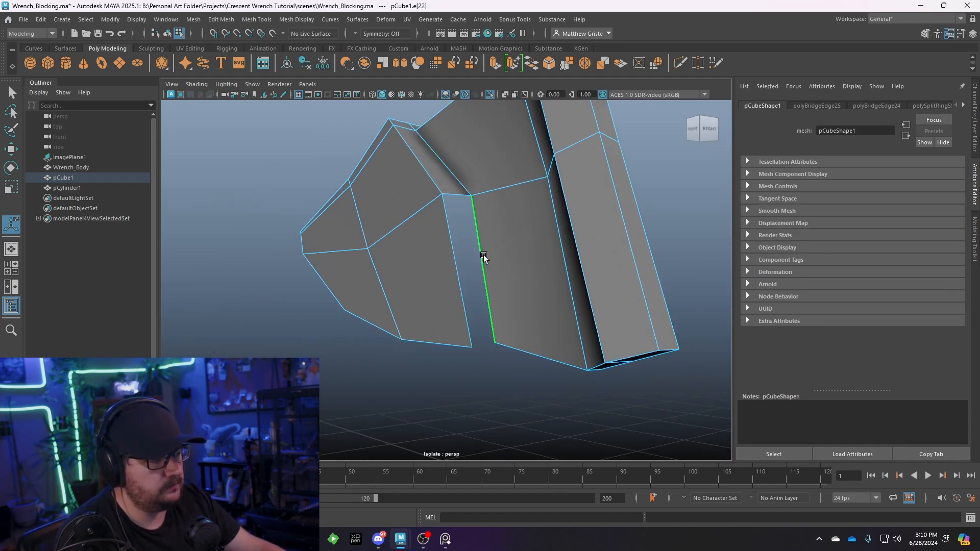
{"action": "left_click", "coordinate": [458, 262], "text": "shift"}
{"action": "key", "text": "g"}
Bridge the short end edges across the jaw's open underside, using 1 division.
{"action": "left_click_drag", "start_coordinate": [459, 258], "coordinate": [406, 347], "text": "alt"}
{"action": "left_click", "coordinate": [406, 349]}
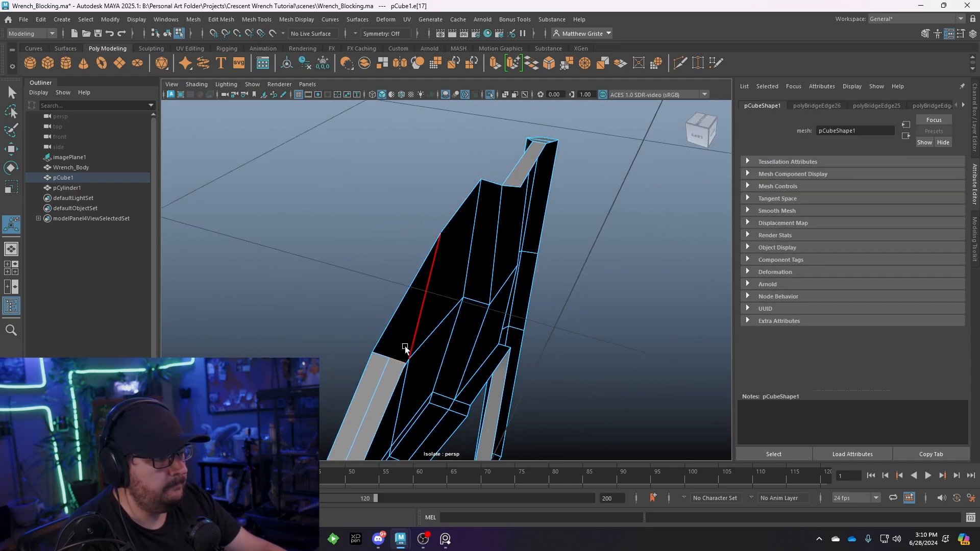
{"action": "left_click_drag", "start_coordinate": [532, 194], "coordinate": [472, 225], "text": "alt"}
{"action": "key", "text": "g"}
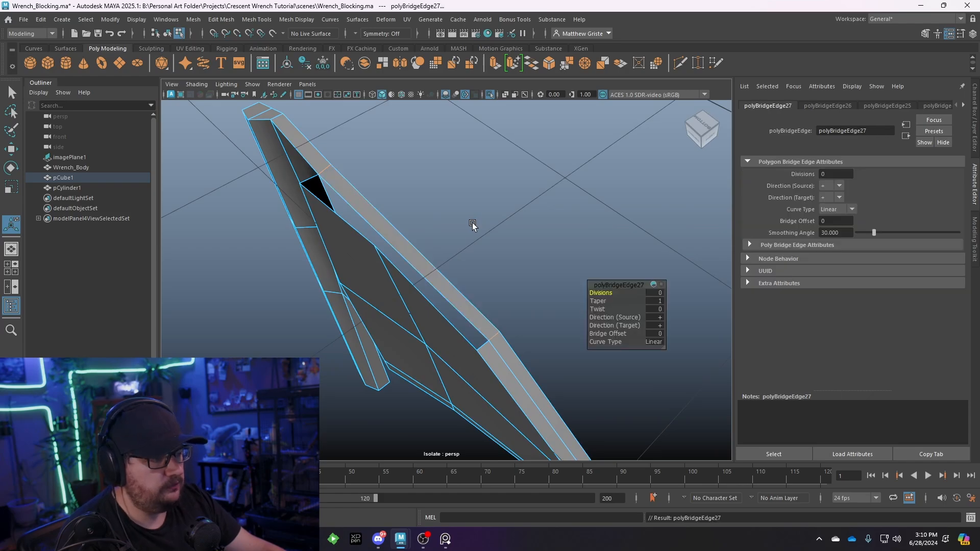
{"action": "left_click_drag", "start_coordinate": [511, 270], "coordinate": [449, 262], "text": "alt"}
In the front view, move the middle vertex pair of the new underside strip onto the corner of the jaw's lower outline.
{"action": "right_click_drag", "start_coordinate": [431, 266], "coordinate": [431, 246]}
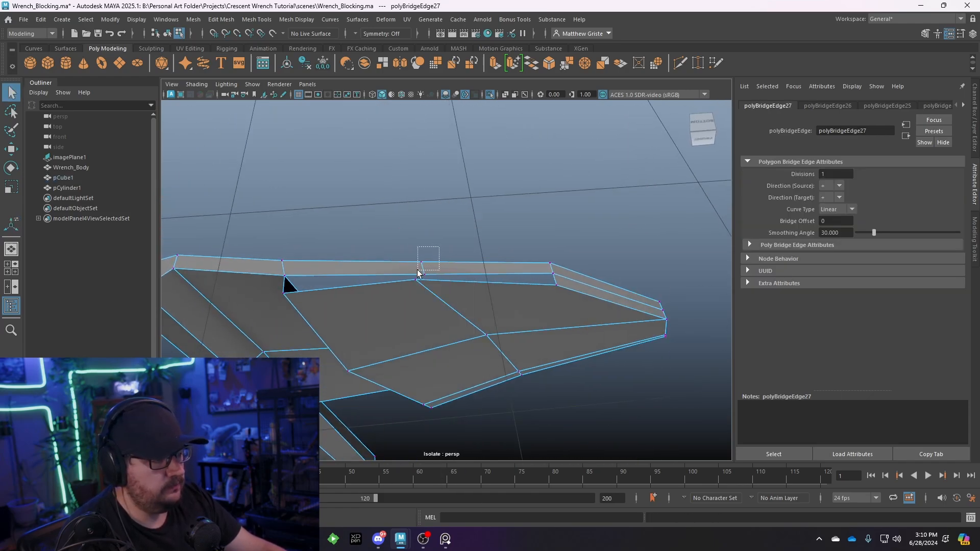
{"action": "left_click_drag", "start_coordinate": [417, 273], "coordinate": [419, 272]}
{"action": "key", "text": "space"}
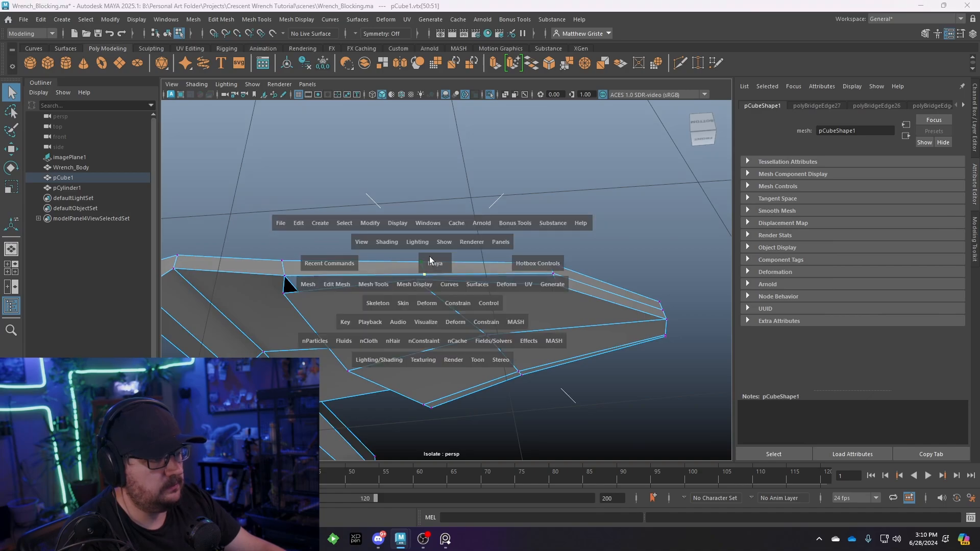
{"action": "key", "text": "space"}
{"action": "key", "text": "f"}
{"action": "scroll", "coordinate": [396, 292], "scroll_direction": "up", "scroll_amount": 5}
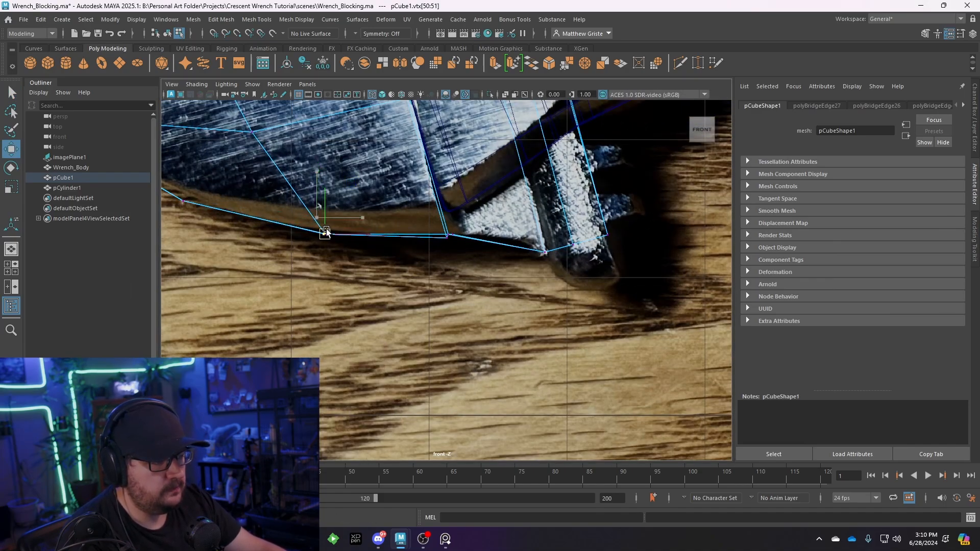
{"action": "scroll", "coordinate": [322, 255], "scroll_direction": "up", "scroll_amount": 3}
{"action": "scroll", "coordinate": [415, 241], "scroll_direction": "up", "scroll_amount": 4}
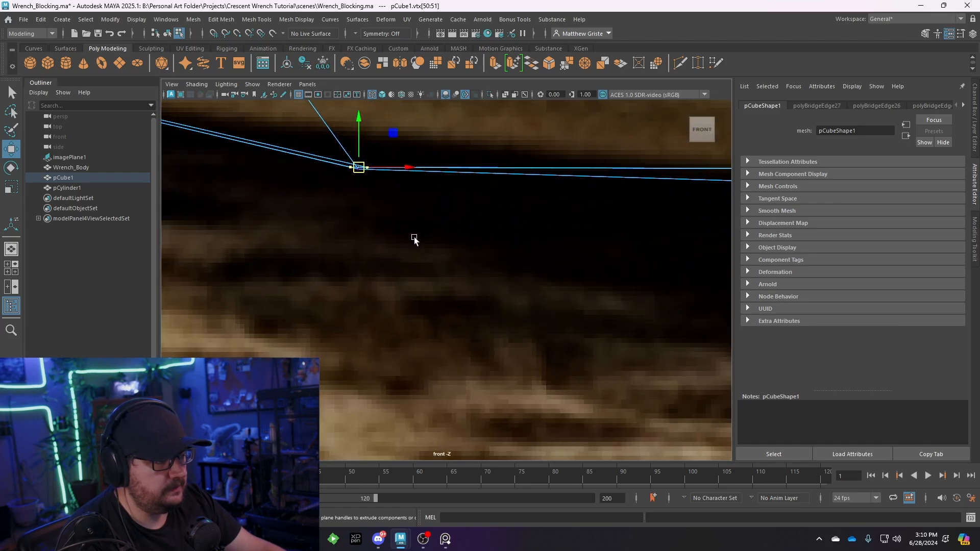
{"action": "left_click_drag", "start_coordinate": [354, 167], "coordinate": [327, 158]}
{"action": "key", "text": "e"}
{"action": "key", "text": "r"}
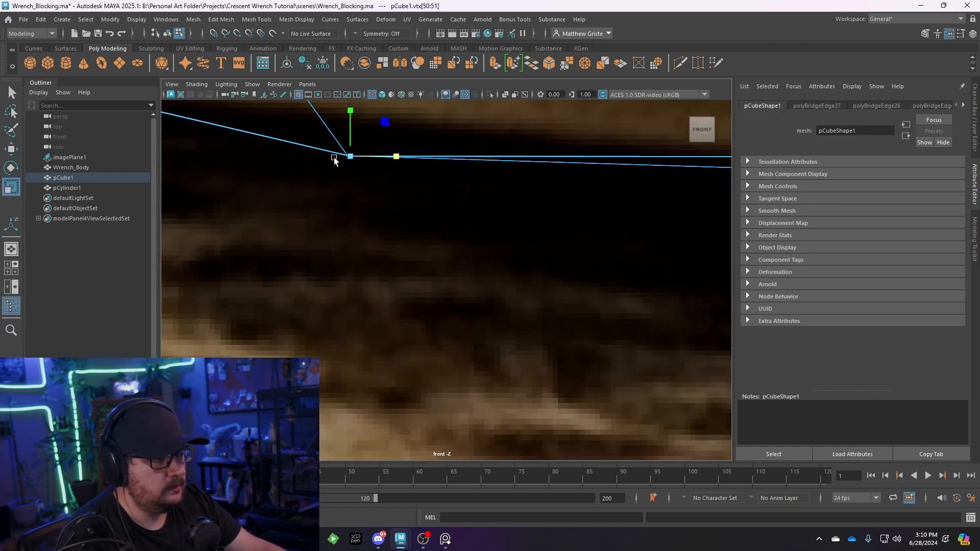
Bridge the two remaining long gaps between the underside strip and the jaw's side face.
{"action": "key", "text": "space"}
{"action": "key", "text": "space"}
{"action": "left_click_drag", "start_coordinate": [520, 215], "coordinate": [436, 225], "text": "alt"}
{"action": "scroll", "coordinate": [435, 226], "scroll_direction": "up", "scroll_amount": 4}
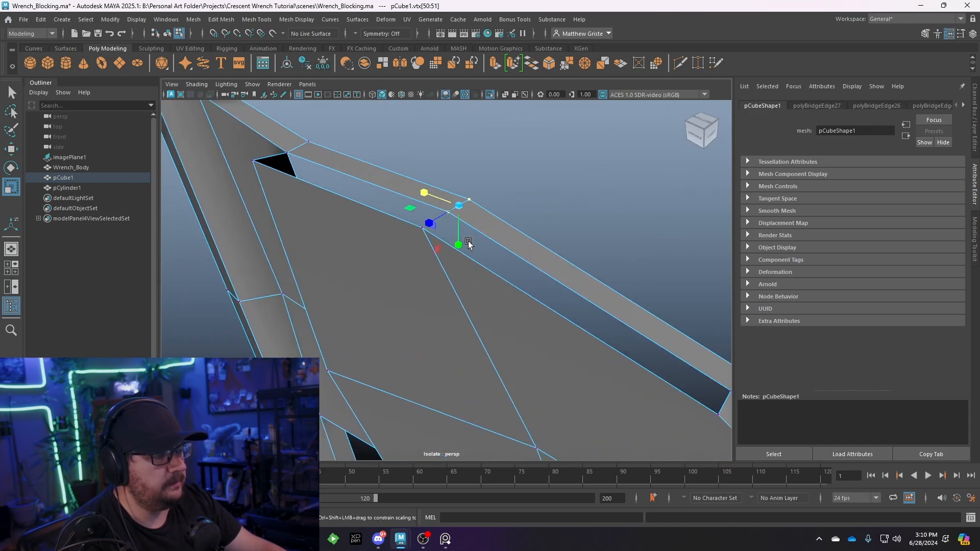
{"action": "right_click_drag", "start_coordinate": [469, 239], "coordinate": [439, 250]}
{"action": "left_click", "coordinate": [491, 234]}
{"action": "left_click", "coordinate": [471, 257], "text": "shift"}
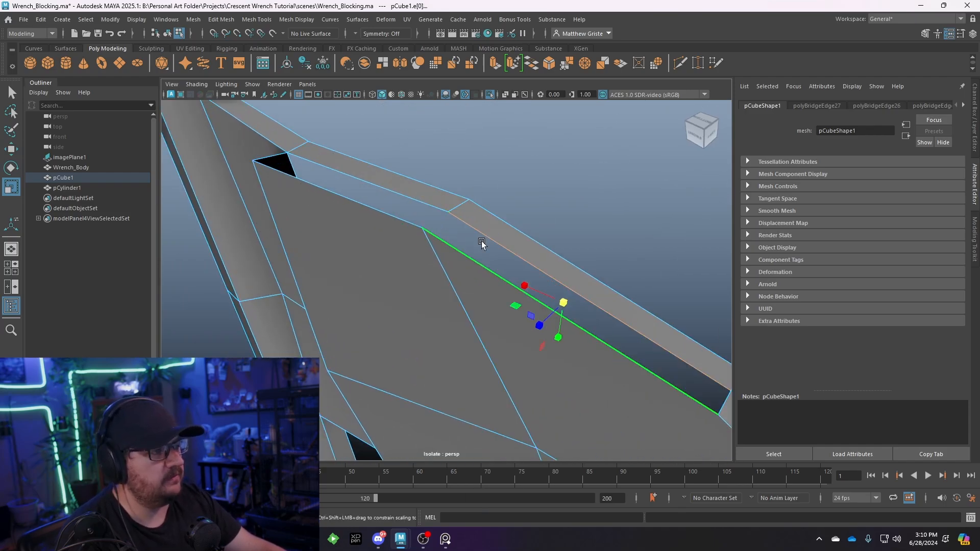
{"action": "left_click", "coordinate": [530, 68]}
{"action": "left_click", "coordinate": [385, 193]}
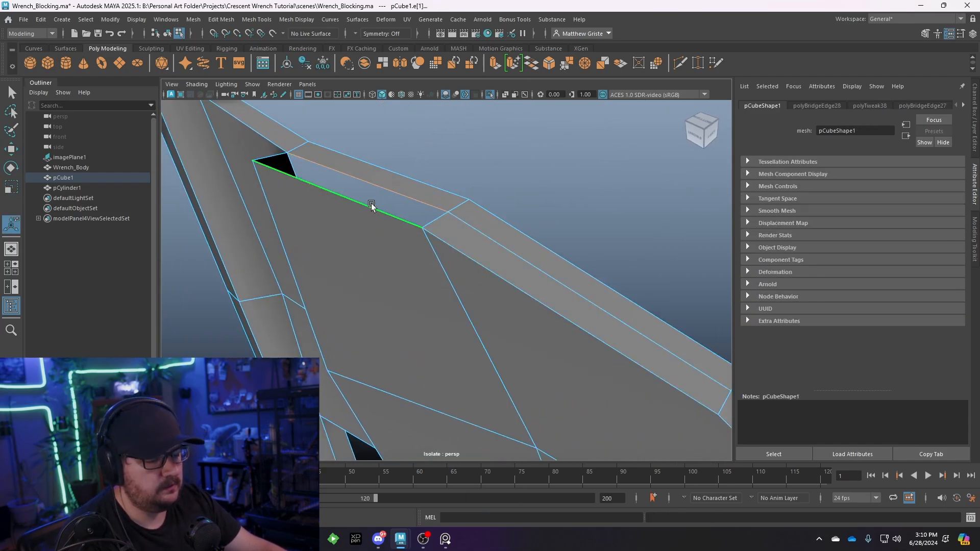
{"action": "key", "text": "g"}
Return to object mode and look over the bridged jaw and neck mesh.
{"action": "scroll", "coordinate": [374, 186], "scroll_direction": "down", "scroll_amount": 4}
{"action": "right_click_drag", "start_coordinate": [365, 206], "coordinate": [409, 176]}
{"action": "key", "text": "q"}
{"action": "left_click", "coordinate": [409, 177]}
{"action": "left_click_drag", "start_coordinate": [409, 177], "coordinate": [451, 249], "text": "alt"}
{"action": "left_click", "coordinate": [477, 223]}
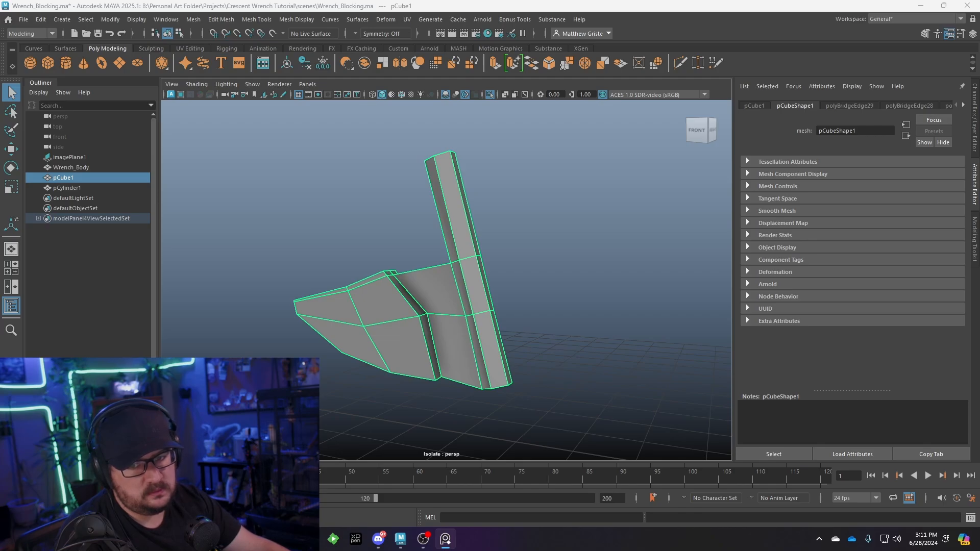
Select the faces of the neck bar, including its front, side and end faces, and detach them from the jaw.
{"action": "left_click_drag", "start_coordinate": [440, 156], "coordinate": [421, 228], "text": "alt"}
{"action": "right_click_drag", "start_coordinate": [421, 228], "coordinate": [407, 240]}
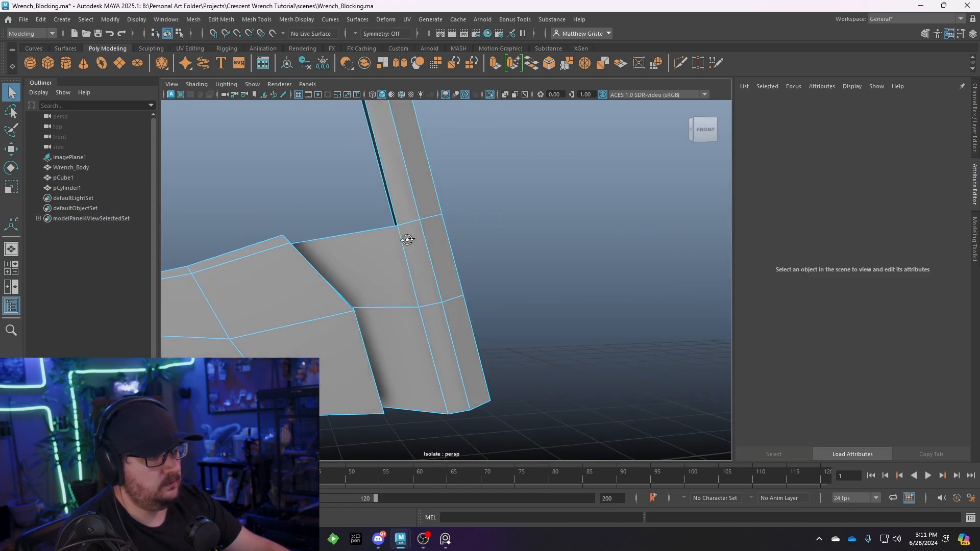
{"action": "left_click_drag", "start_coordinate": [443, 344], "coordinate": [443, 346]}
{"action": "left_click_drag", "start_coordinate": [516, 398], "coordinate": [527, 417], "text": "alt"}
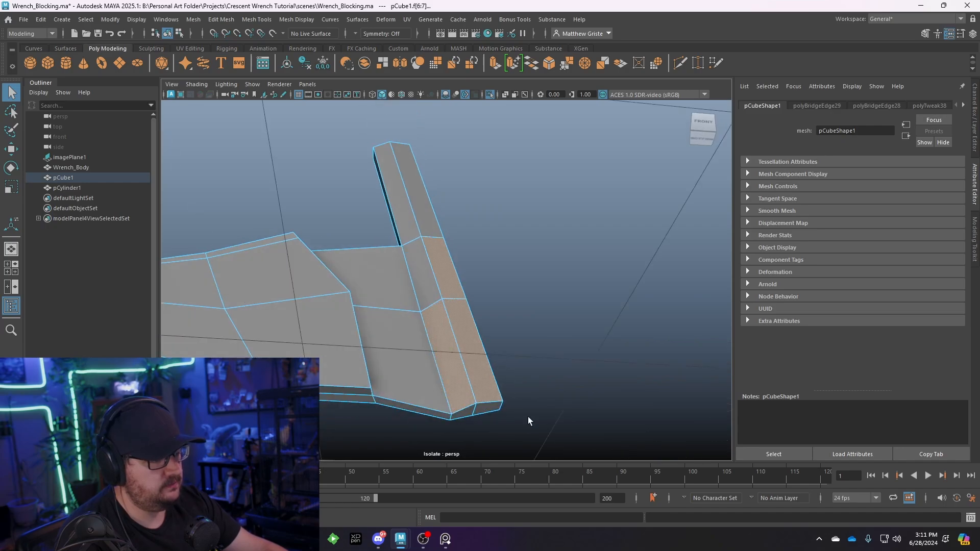
{"action": "left_click", "coordinate": [419, 290], "text": "shift"}
{"action": "left_click", "coordinate": [401, 221], "text": "shift"}
{"action": "left_click", "coordinate": [411, 184], "text": "shift"}
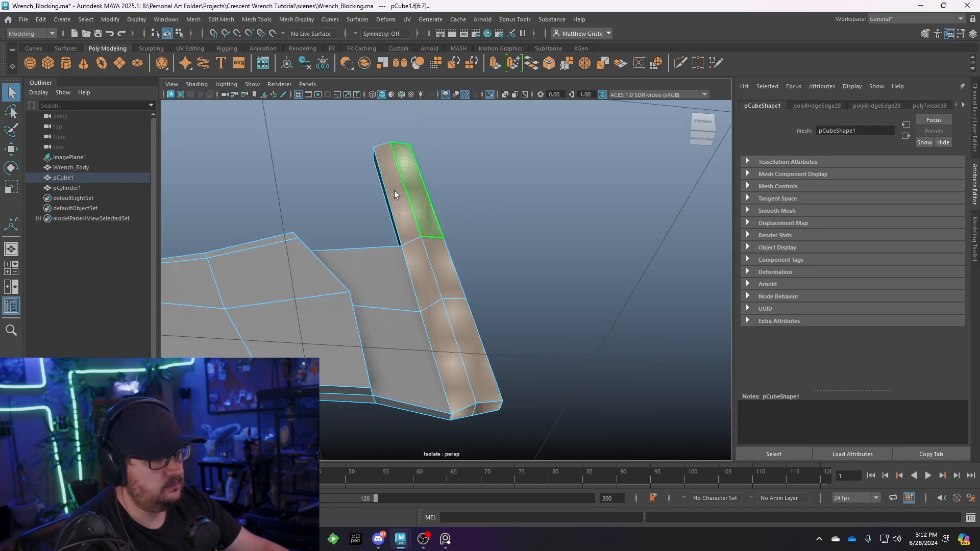
{"action": "left_click_drag", "start_coordinate": [394, 191], "coordinate": [399, 201], "text": "alt"}
{"action": "left_click_drag", "start_coordinate": [509, 188], "coordinate": [388, 203], "text": "alt"}
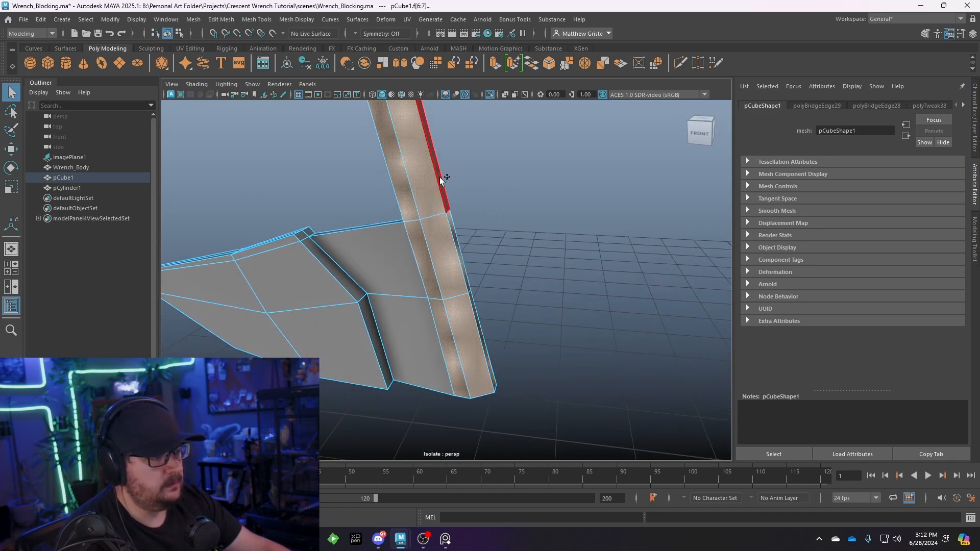
{"action": "middle_click_drag", "start_coordinate": [440, 177], "coordinate": [490, 274], "text": "alt"}
{"action": "left_click_drag", "start_coordinate": [491, 275], "coordinate": [480, 314], "text": "alt"}
{"action": "left_click", "coordinate": [441, 216], "text": "shift"}
{"action": "left_click", "coordinate": [419, 218], "text": "shift"}
{"action": "scroll", "coordinate": [428, 261], "scroll_direction": "down", "scroll_amount": 3}
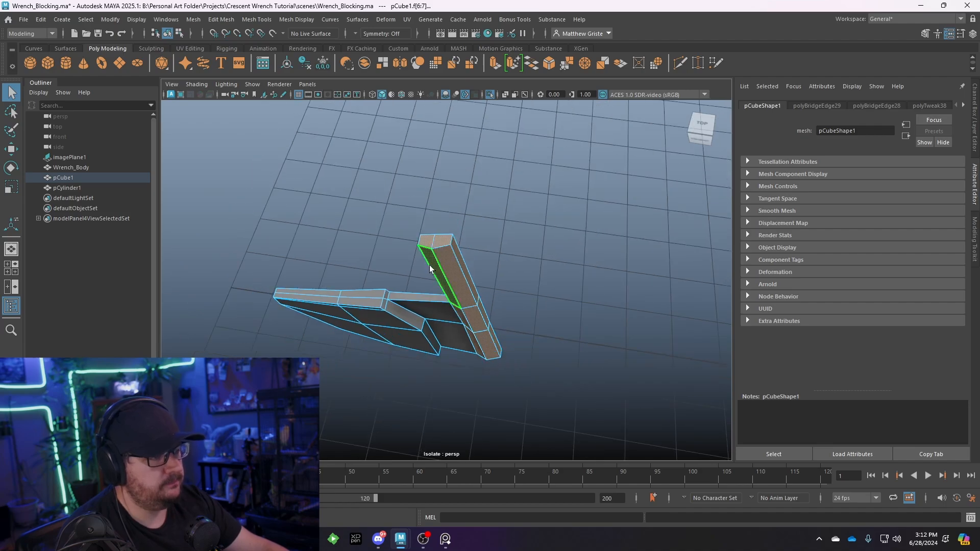
{"action": "left_click_drag", "start_coordinate": [424, 268], "coordinate": [316, 102], "text": "alt"}
{"action": "left_click", "coordinate": [258, 19]}
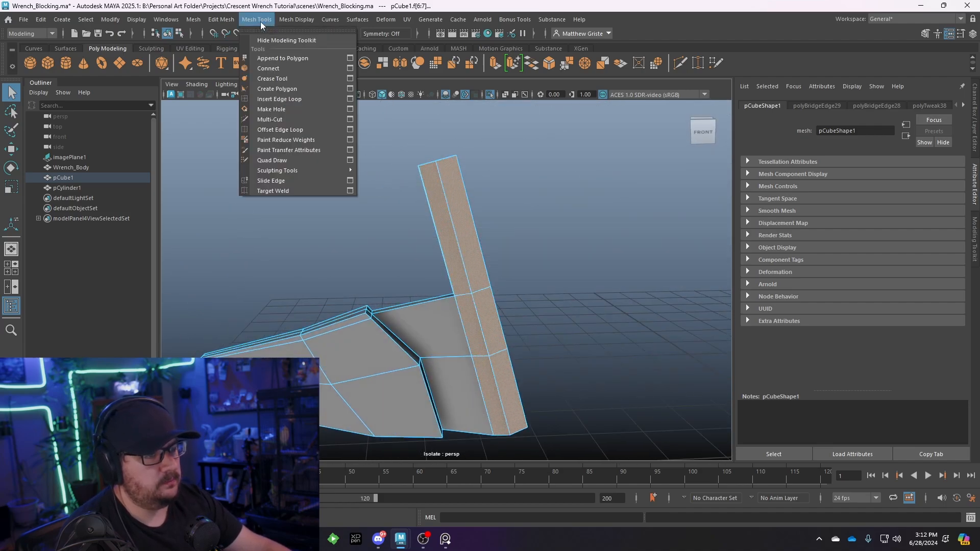
{"action": "mouse_move", "coordinate": [231, 21]}
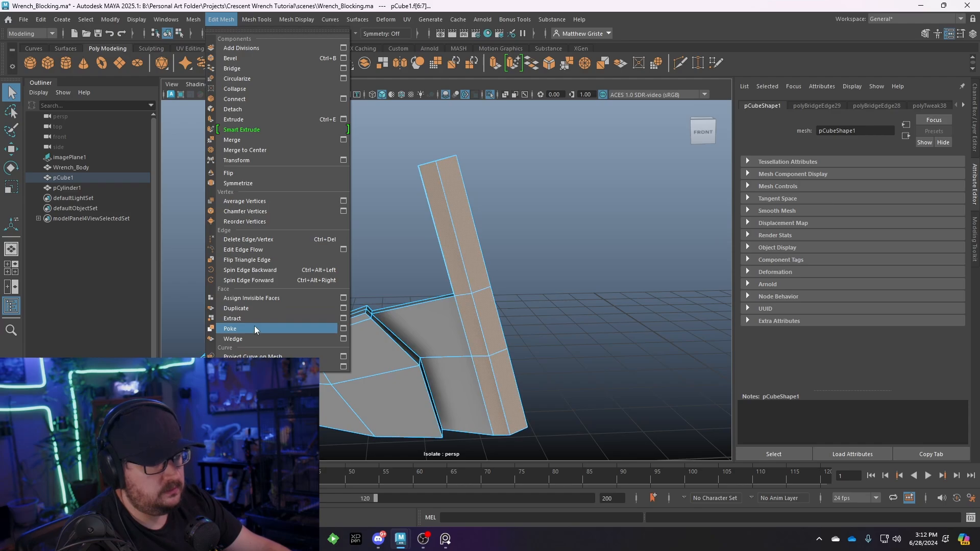
{"action": "left_click", "coordinate": [230, 109]}
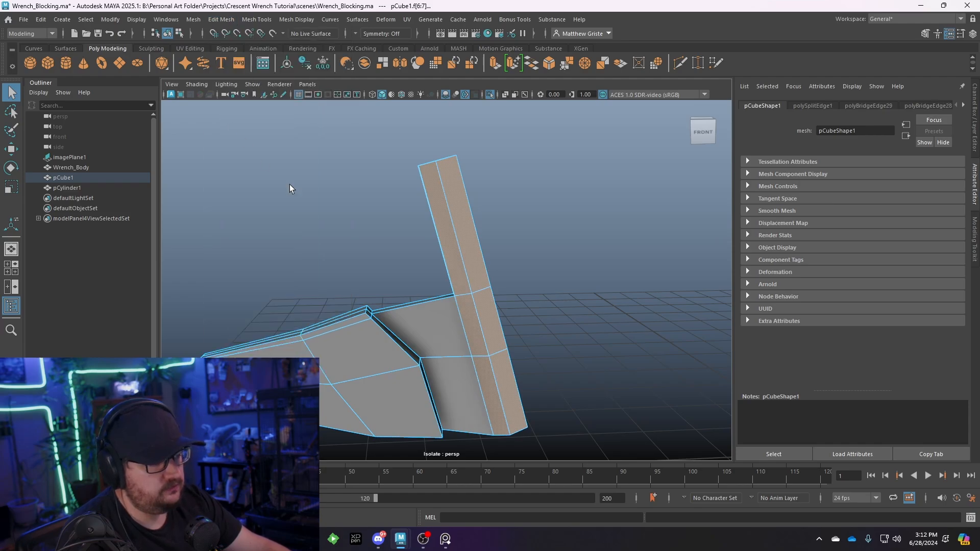
Try moving a vertex at the upper jaw-neck junction to test the face separation, and undo the move.
{"action": "left_click_drag", "start_coordinate": [454, 325], "coordinate": [484, 326], "text": "alt"}
{"action": "left_click", "coordinate": [503, 323]}
{"action": "left_click", "coordinate": [457, 308]}
{"action": "right_click_drag", "start_coordinate": [457, 309], "coordinate": [492, 219]}
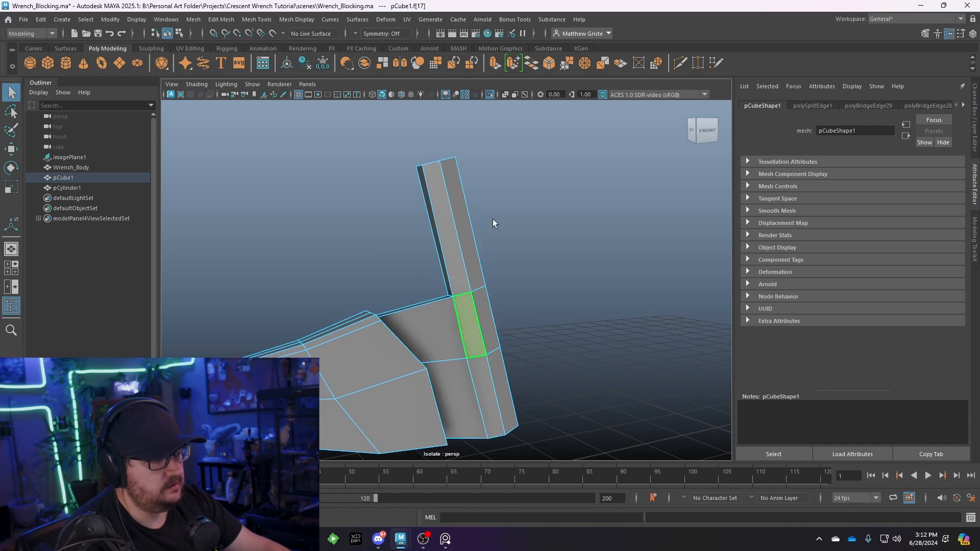
{"action": "scroll", "coordinate": [456, 291], "scroll_direction": "up", "scroll_amount": 4}
{"action": "left_click_drag", "start_coordinate": [459, 304], "coordinate": [462, 338], "text": "alt"}
{"action": "middle_click_drag", "start_coordinate": [462, 338], "coordinate": [391, 270], "text": "alt"}
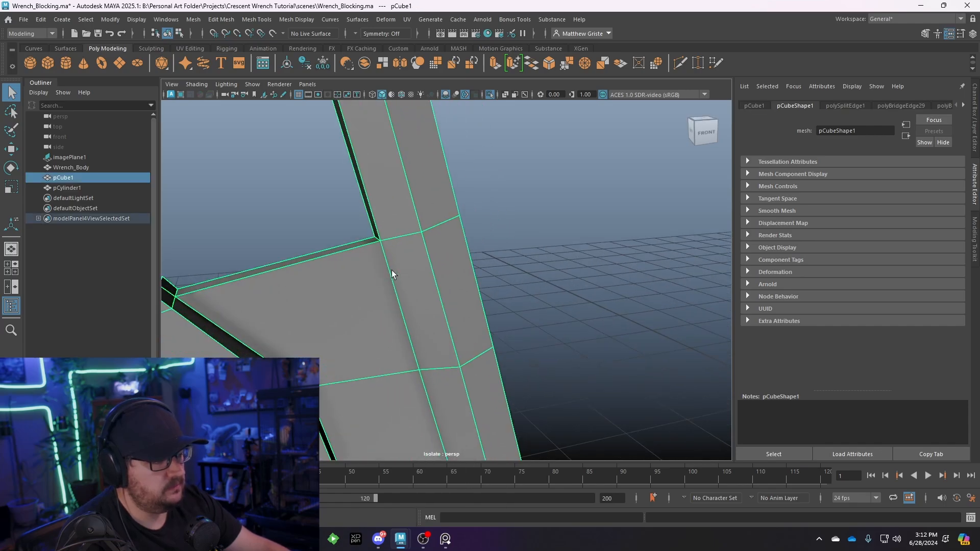
{"action": "right_click_drag", "start_coordinate": [387, 235], "coordinate": [339, 220]}
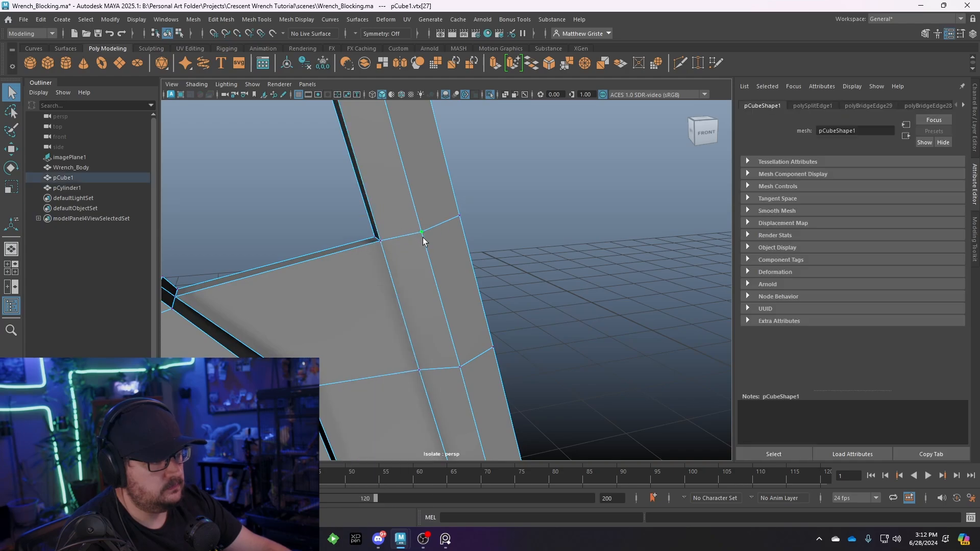
{"action": "key", "text": "w"}
{"action": "left_click", "coordinate": [429, 236]}
{"action": "left_click_drag", "start_coordinate": [437, 242], "coordinate": [379, 267]}
{"action": "key", "text": "ctrl+z"}
{"action": "key", "text": "ctrl+z"}
{"action": "key", "text": "ctrl+z"}
{"action": "left_click", "coordinate": [380, 241]}
{"action": "key", "text": "ctrl+z"}
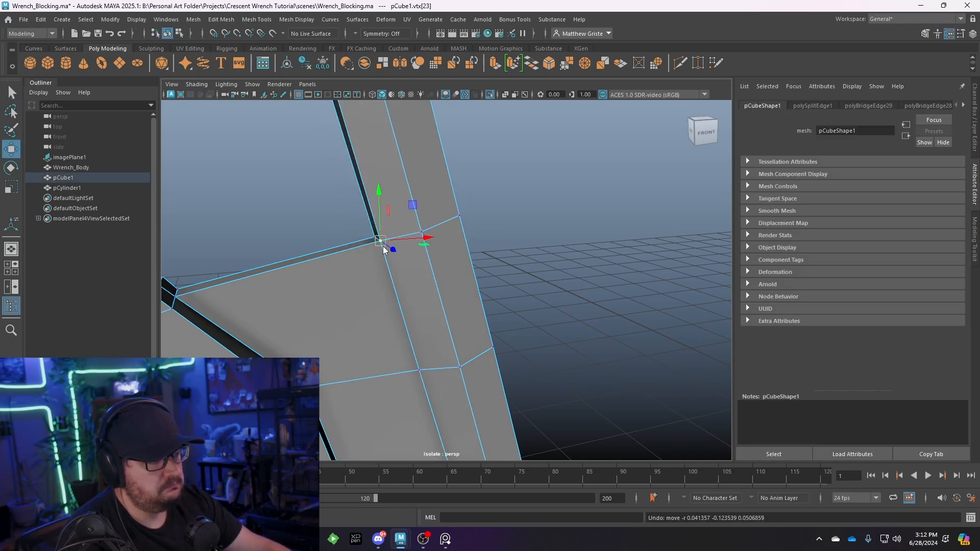
Detach the edge loop where the jaw meets the neck bar.
{"action": "right_click_drag", "start_coordinate": [382, 239], "coordinate": [382, 204]}
{"action": "double_click", "coordinate": [382, 255]}
{"action": "left_click_drag", "start_coordinate": [374, 248], "coordinate": [459, 259], "text": "alt"}
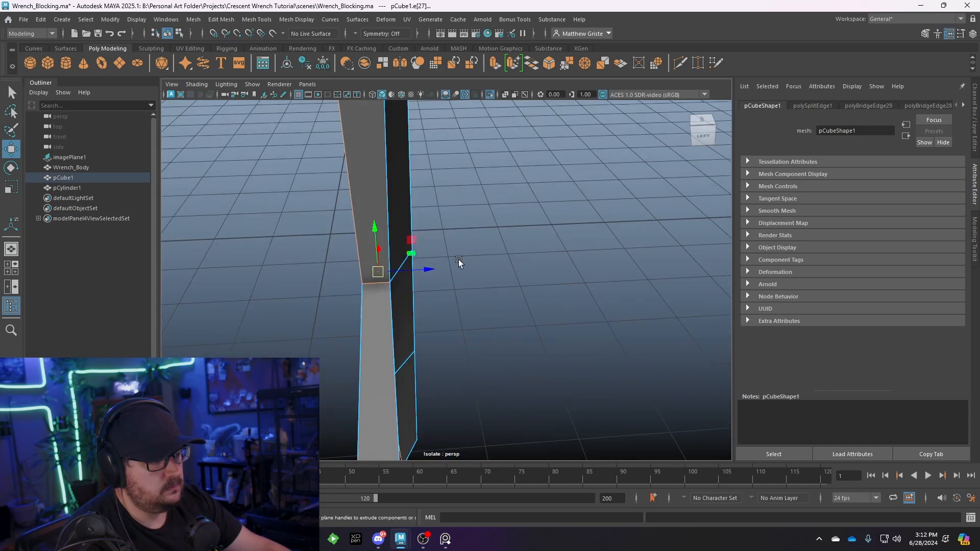
{"action": "left_click_drag", "start_coordinate": [387, 251], "coordinate": [481, 306], "text": "alt"}
{"action": "left_click_drag", "start_coordinate": [466, 251], "coordinate": [421, 301], "text": "alt"}
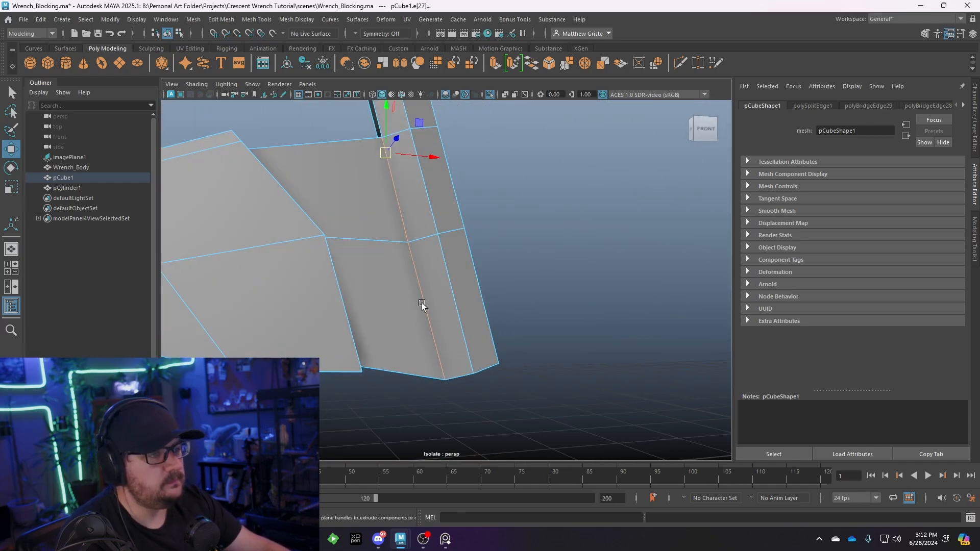
{"action": "left_click", "coordinate": [256, 21]}
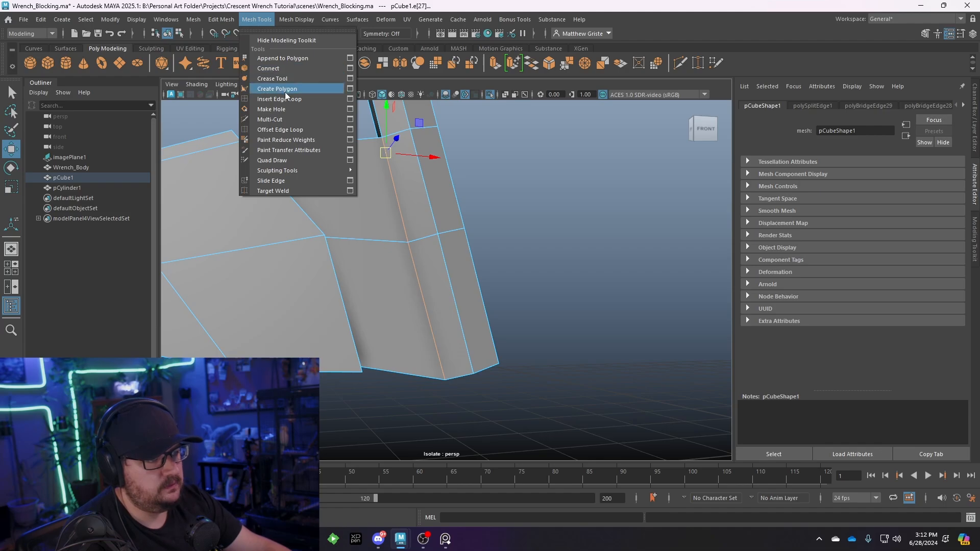
{"action": "mouse_move", "coordinate": [230, 21]}
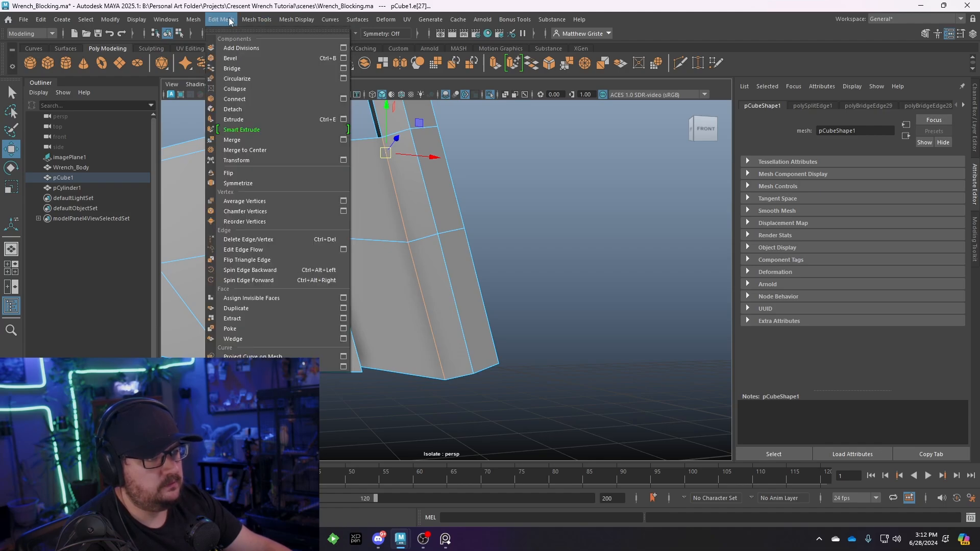
{"action": "left_click", "coordinate": [241, 111]}
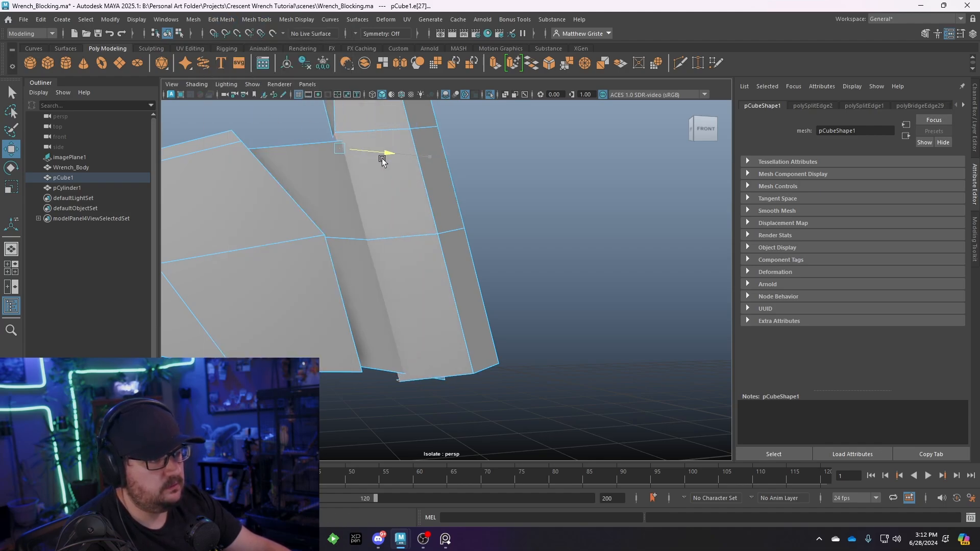
Try shifting the detached loop sideways, and undo both the move and the edge detachment.
{"action": "left_click_drag", "start_coordinate": [428, 157], "coordinate": [443, 158]}
{"action": "key", "text": "ctrl+z"}
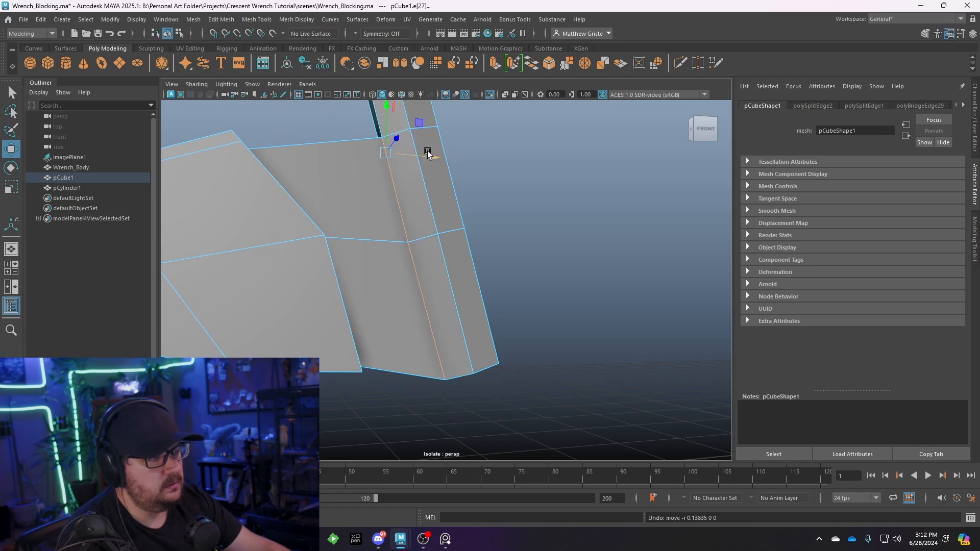
{"action": "middle_click_drag", "start_coordinate": [413, 153], "coordinate": [416, 203], "text": "alt"}
{"action": "left_click_drag", "start_coordinate": [417, 203], "coordinate": [416, 232], "text": "alt"}
{"action": "key", "text": "ctrl+z"}
{"action": "key", "text": "ctrl+z"}
{"action": "key", "text": "ctrl+z"}
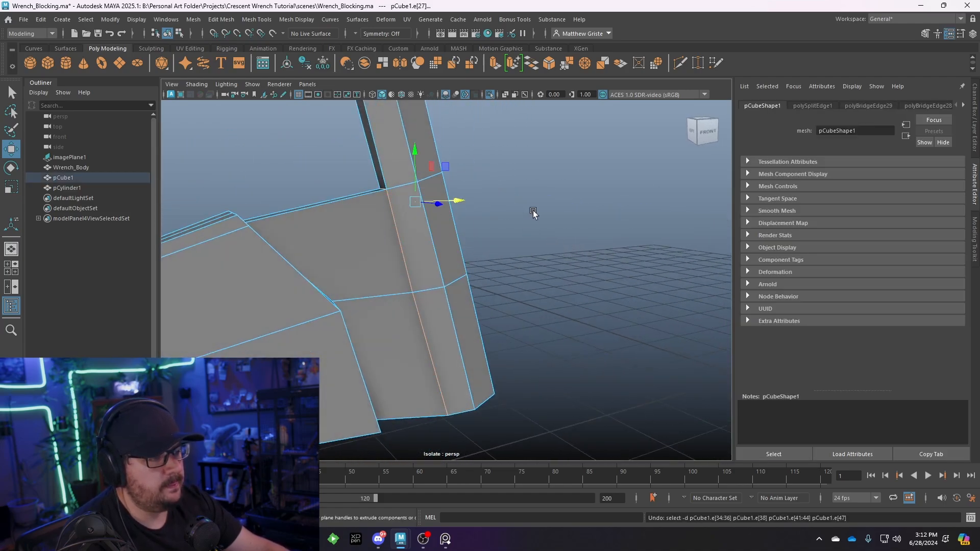
Reselect the edges around the jaw-neck junction, detach them, and shift them slightly sideways away from the neck.
{"action": "left_click_drag", "start_coordinate": [533, 212], "coordinate": [577, 263], "text": "alt"}
{"action": "left_click", "coordinate": [476, 186]}
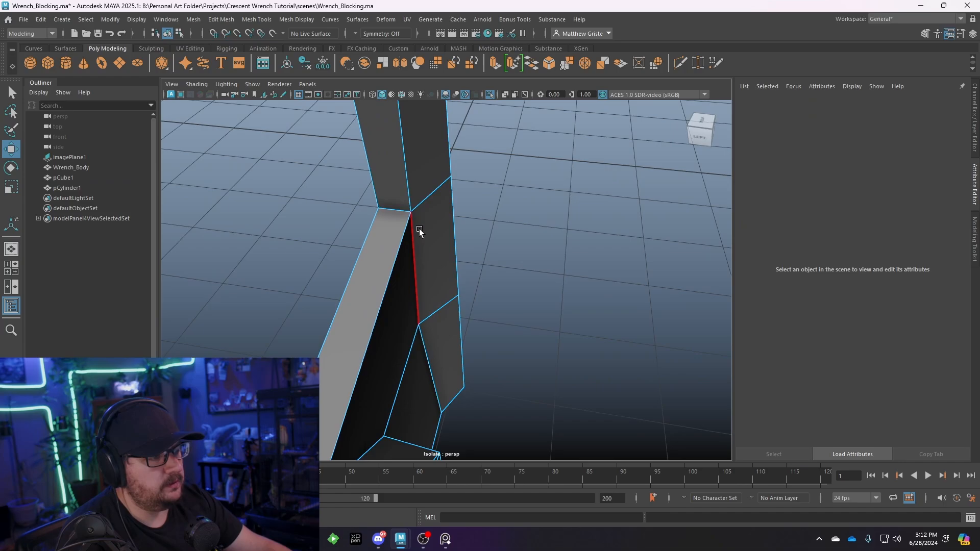
{"action": "left_click", "coordinate": [398, 211]}
{"action": "left_click_drag", "start_coordinate": [399, 210], "coordinate": [449, 197], "text": "alt"}
{"action": "left_click_drag", "start_coordinate": [436, 330], "coordinate": [403, 245], "text": "alt"}
{"action": "left_click", "coordinate": [221, 19]}
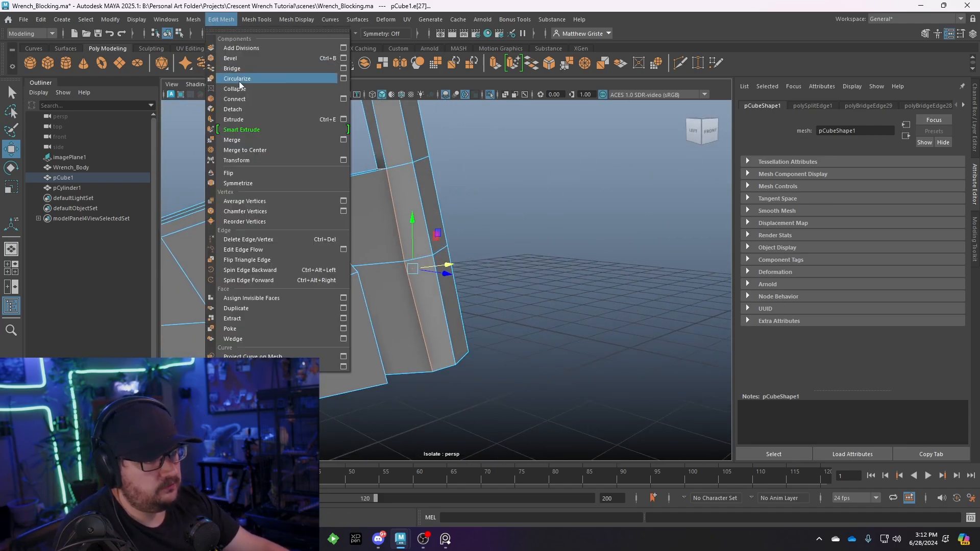
{"action": "left_click", "coordinate": [232, 108]}
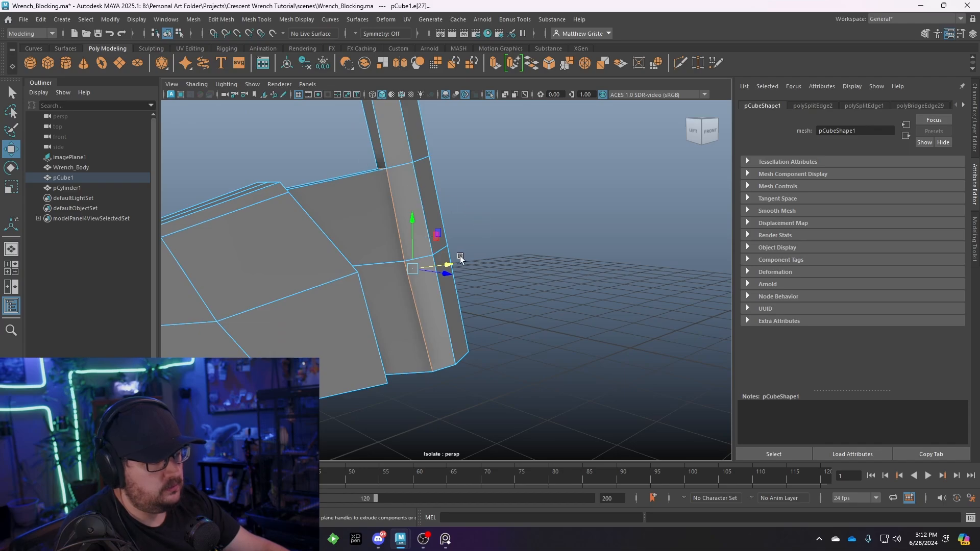
{"action": "left_click_drag", "start_coordinate": [460, 259], "coordinate": [454, 259]}
Examine the detached seam between the jaw and the neck bar up close from several angles.
{"action": "middle_click_drag", "start_coordinate": [437, 186], "coordinate": [446, 245], "text": "alt"}
{"action": "scroll", "coordinate": [427, 247], "scroll_direction": "up", "scroll_amount": 3}
{"action": "right_click_drag", "start_coordinate": [416, 230], "coordinate": [419, 192]}
{"action": "left_click", "coordinate": [396, 190]}
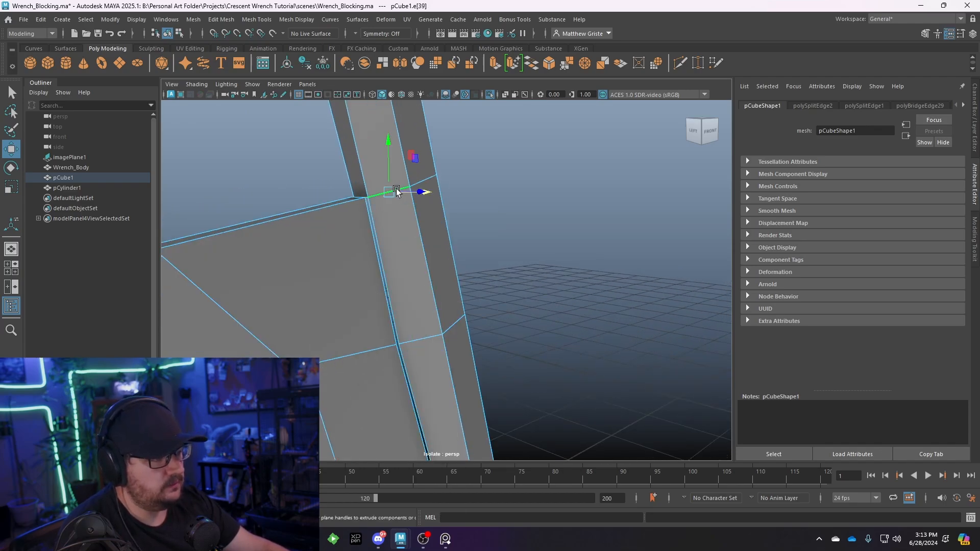
{"action": "left_click_drag", "start_coordinate": [434, 201], "coordinate": [332, 228], "text": "alt"}
{"action": "scroll", "coordinate": [408, 225], "scroll_direction": "up", "scroll_amount": 3}
{"action": "right_click_drag", "start_coordinate": [410, 224], "coordinate": [459, 210]}
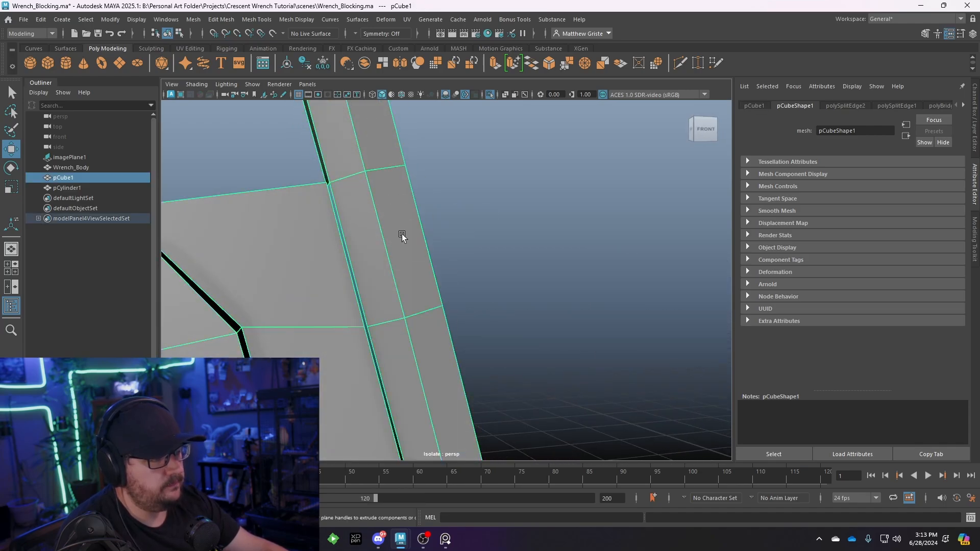
{"action": "scroll", "coordinate": [402, 236], "scroll_direction": "down", "scroll_amount": 6}
{"action": "left_click_drag", "start_coordinate": [400, 248], "coordinate": [419, 265], "text": "alt"}
Select the neck bar's faces and isolate them so the rest of the jaw is hidden.
{"action": "right_click_drag", "start_coordinate": [424, 255], "coordinate": [423, 278]}
{"action": "scroll", "coordinate": [406, 248], "scroll_direction": "up", "scroll_amount": 4}
{"action": "left_click", "coordinate": [410, 248]}
{"action": "double_click", "coordinate": [410, 249]}
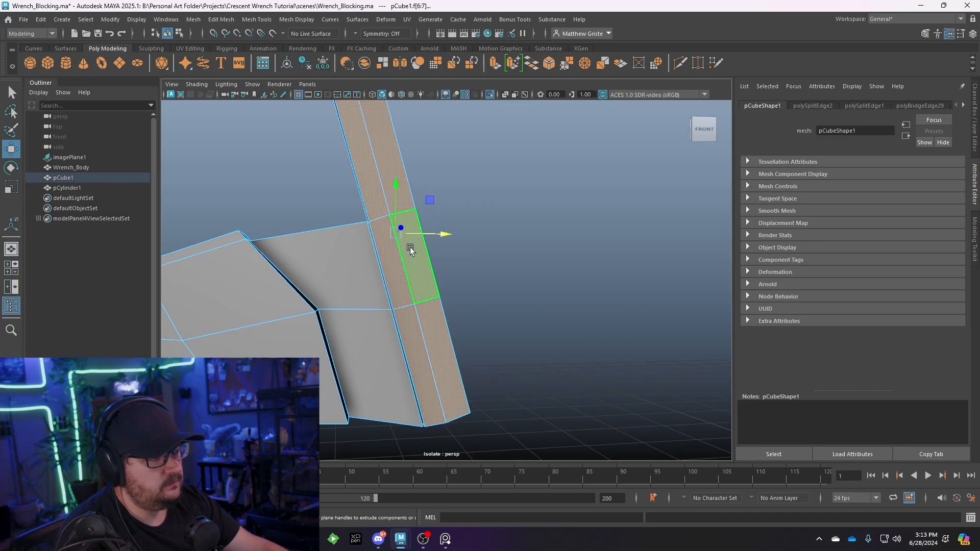
{"action": "mouse_move", "coordinate": [407, 246]}
{"action": "left_mouse_down", "text": "alt"}
{"action": "mouse_move", "coordinate": [449, 234]}
{"action": "mouse_move", "coordinate": [405, 267]}
{"action": "mouse_move", "coordinate": [348, 240]}
{"action": "mouse_move", "coordinate": [192, 250]}
{"action": "mouse_move", "coordinate": [423, 258]}
{"action": "left_mouse_up", "text": "alt"}
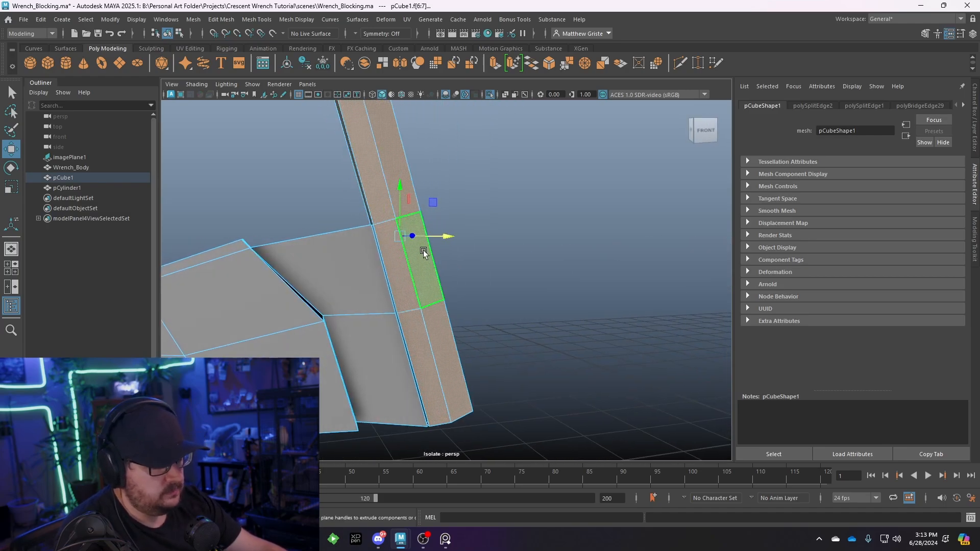
{"action": "key", "text": "ctrl+1"}
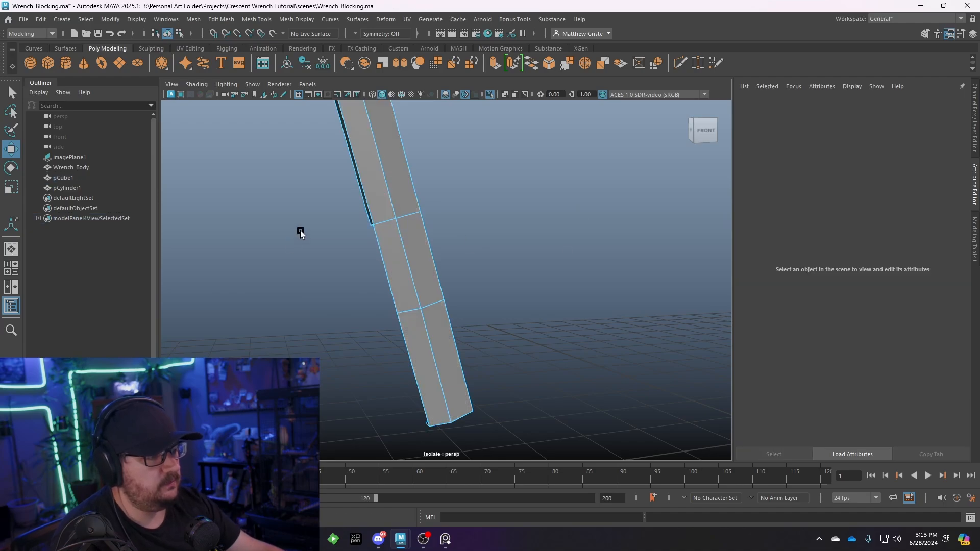
In the front view, move the vertices along the bar's worm-facing edge outward to the tips of the rack teeth in the reference.
{"action": "left_click_drag", "start_coordinate": [300, 232], "coordinate": [575, 280], "text": "alt"}
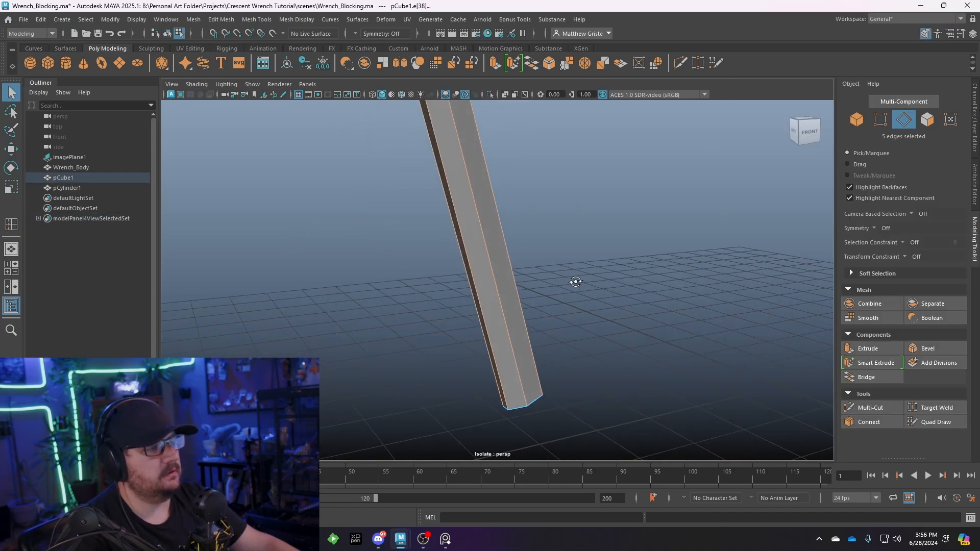
{"action": "key", "text": "space"}
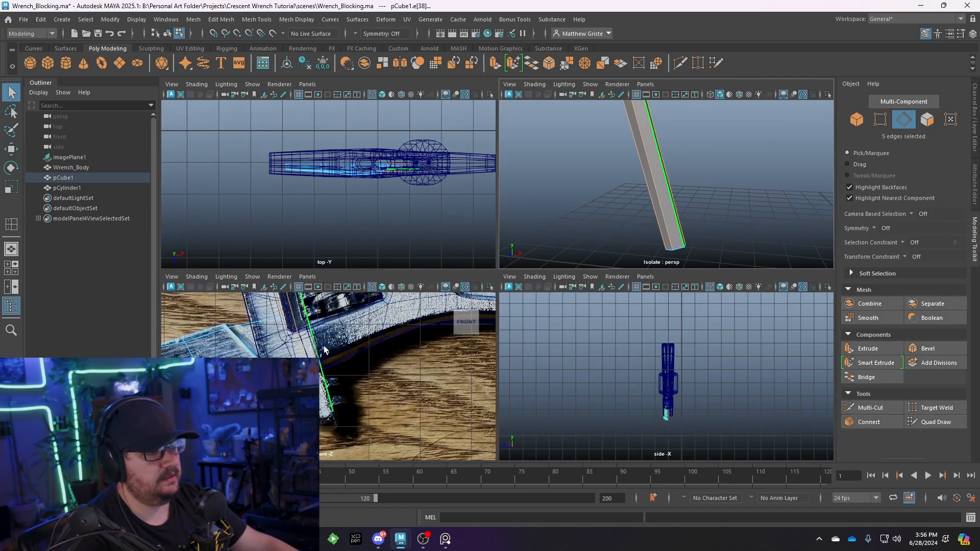
{"action": "key", "text": "space"}
{"action": "key", "text": "f"}
{"action": "scroll", "coordinate": [450, 252], "scroll_direction": "down", "scroll_amount": 5}
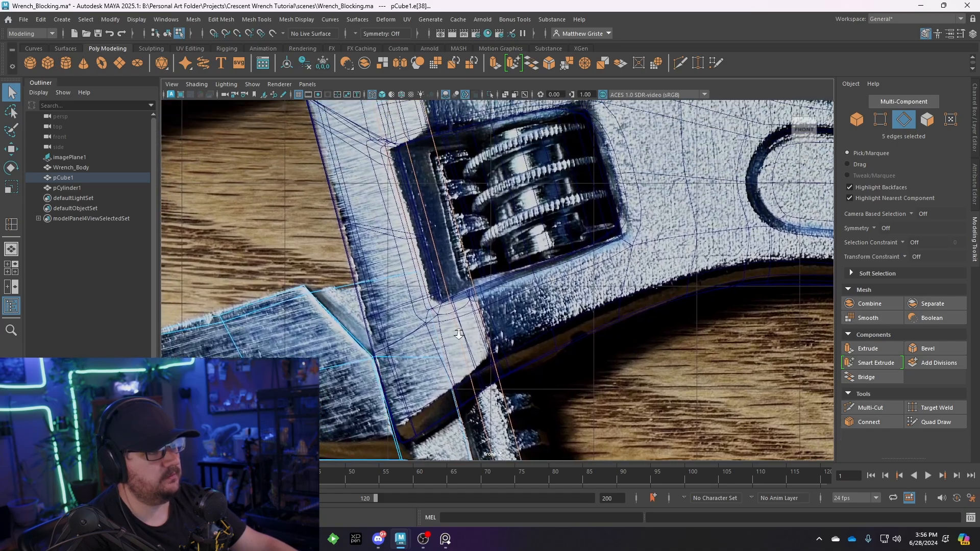
{"action": "scroll", "coordinate": [490, 347], "scroll_direction": "up", "scroll_amount": 3}
{"action": "scroll", "coordinate": [496, 356], "scroll_direction": "up", "scroll_amount": 3}
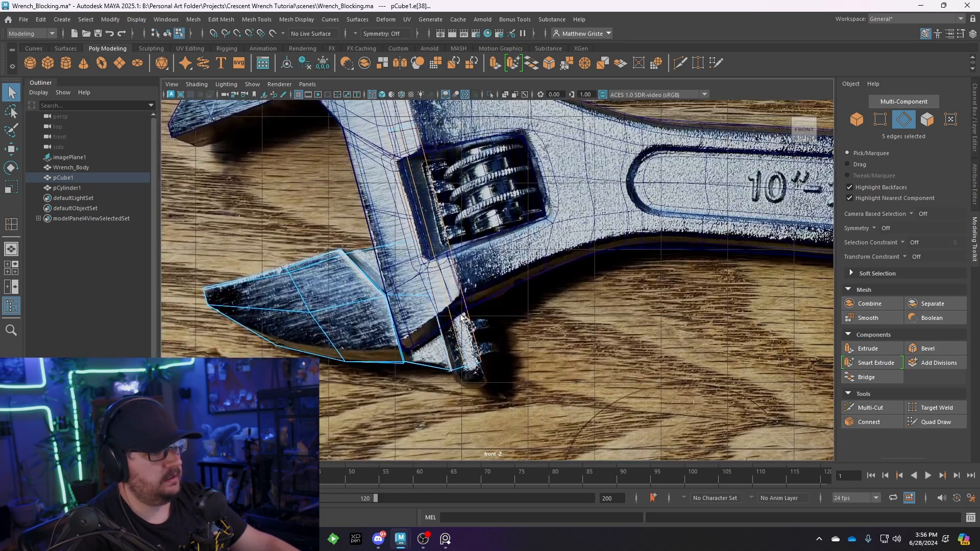
{"action": "right_click_drag", "start_coordinate": [448, 234], "coordinate": [409, 238]}
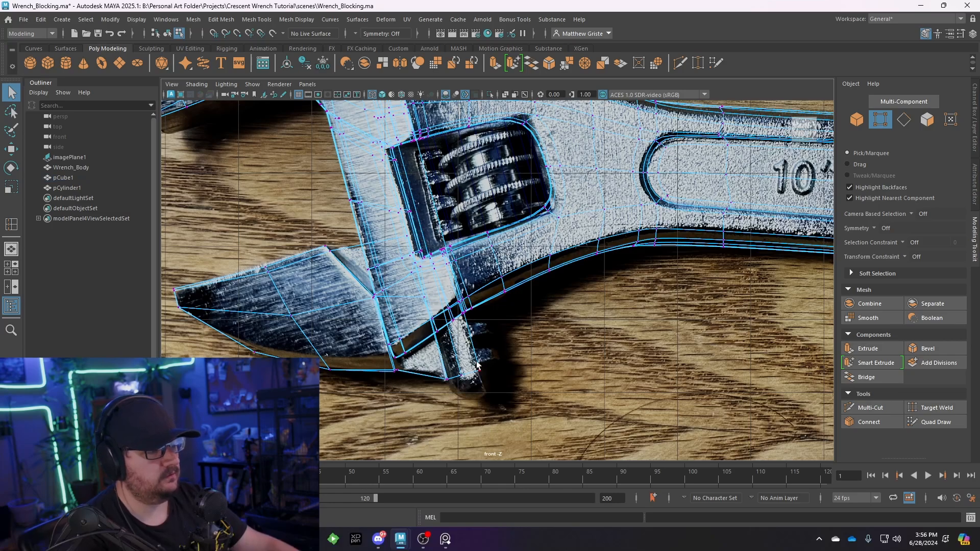
{"action": "right_click_drag", "start_coordinate": [478, 363], "coordinate": [415, 248]}
{"action": "left_click", "coordinate": [466, 347]}
{"action": "left_click", "coordinate": [471, 348]}
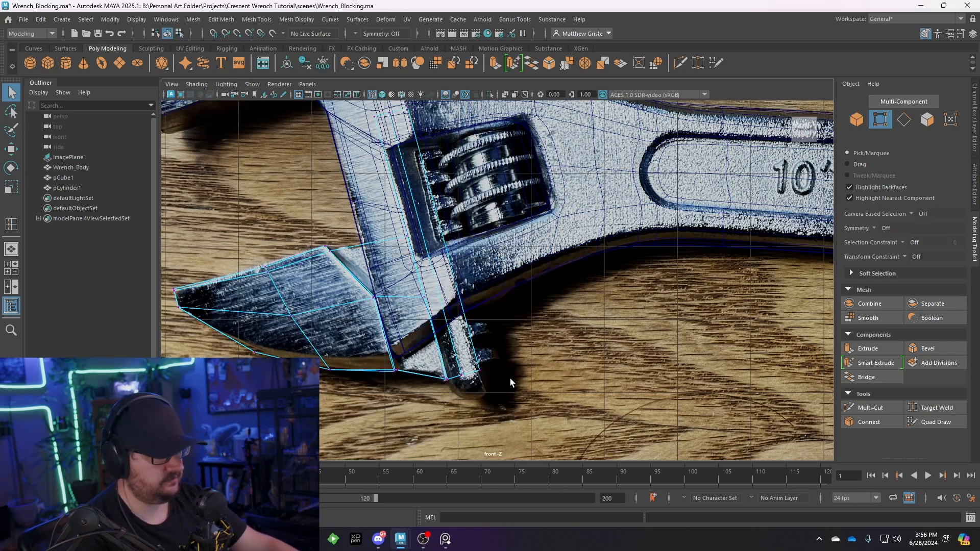
{"action": "left_click_drag", "start_coordinate": [511, 383], "coordinate": [474, 366]}
{"action": "scroll", "coordinate": [466, 221], "scroll_direction": "up", "scroll_amount": 3}
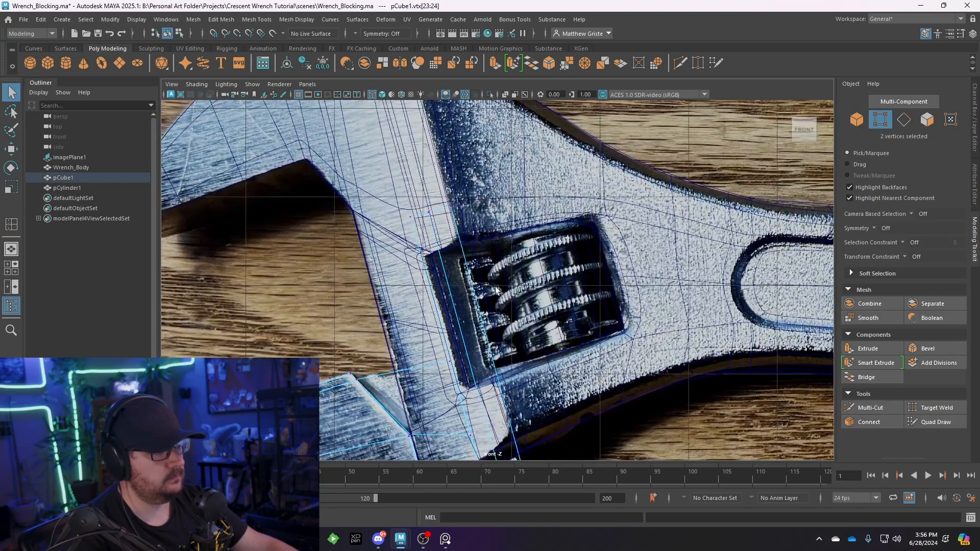
{"action": "left_click_drag", "start_coordinate": [445, 216], "coordinate": [445, 215], "text": "shift"}
{"action": "middle_click_drag", "start_coordinate": [544, 371], "coordinate": [504, 290], "text": "alt"}
{"action": "key", "text": "w"}
{"action": "mouse_move", "coordinate": [496, 279]}
{"action": "left_mouse_down"}
{"action": "mouse_move", "coordinate": [521, 279]}
{"action": "mouse_move", "coordinate": [479, 277]}
{"action": "left_mouse_up"}
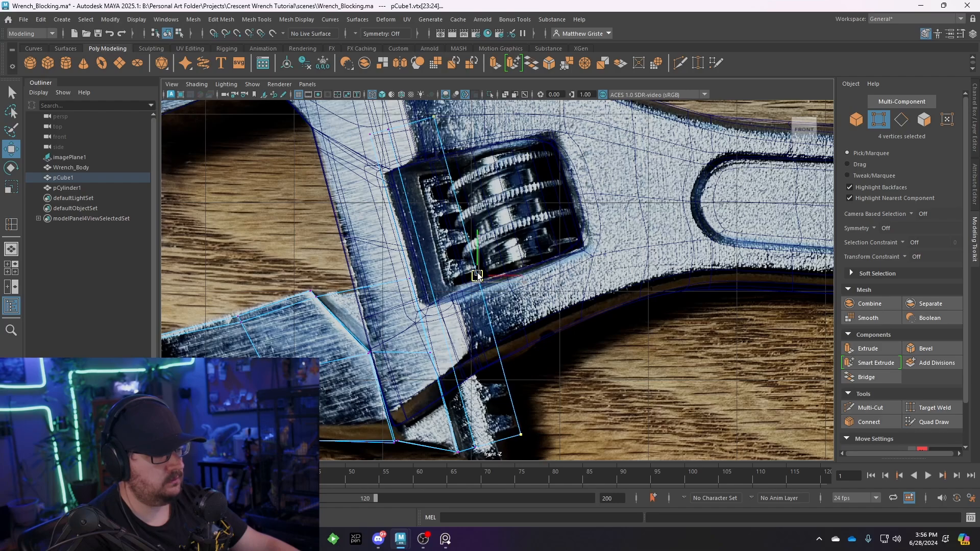
Adjust the lower outer corner vertices of the bar to line up with the last rack tooth.
{"action": "middle_click_drag", "start_coordinate": [496, 372], "coordinate": [474, 265], "text": "alt"}
{"action": "scroll", "coordinate": [473, 265], "scroll_direction": "up", "scroll_amount": 2}
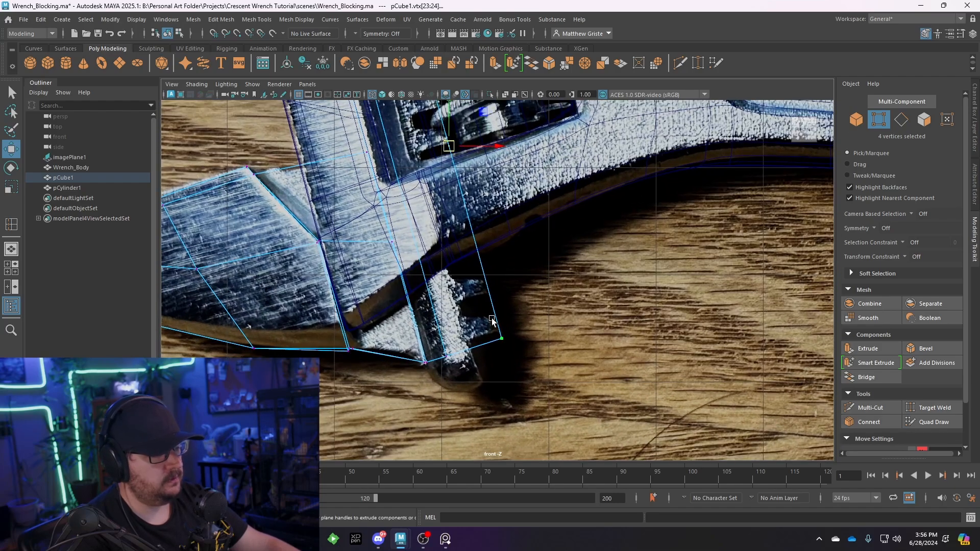
{"action": "left_click_drag", "start_coordinate": [550, 396], "coordinate": [402, 328]}
{"action": "left_click_drag", "start_coordinate": [461, 344], "coordinate": [499, 337]}
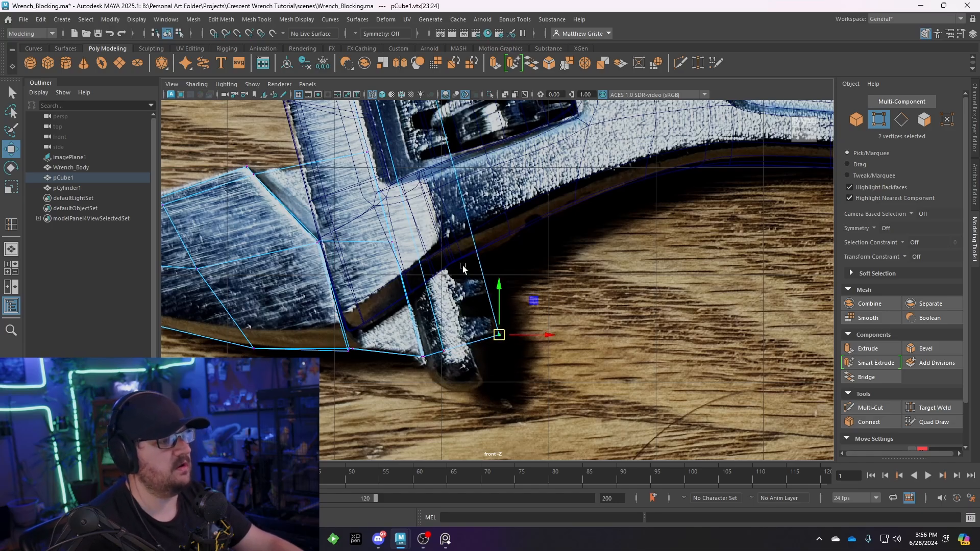
Select the vertices at the bar's upper end and move them down to the top of the worm slot in the reference.
{"action": "scroll", "coordinate": [480, 357], "scroll_direction": "down", "scroll_amount": 3}
{"action": "scroll", "coordinate": [476, 259], "scroll_direction": "up", "scroll_amount": 4}
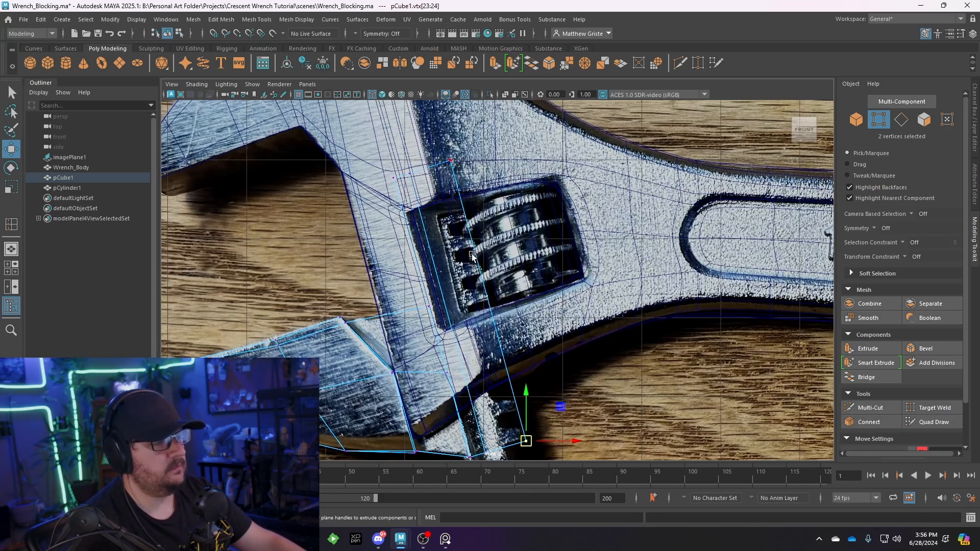
{"action": "scroll", "coordinate": [472, 255], "scroll_direction": "down", "scroll_amount": 5}
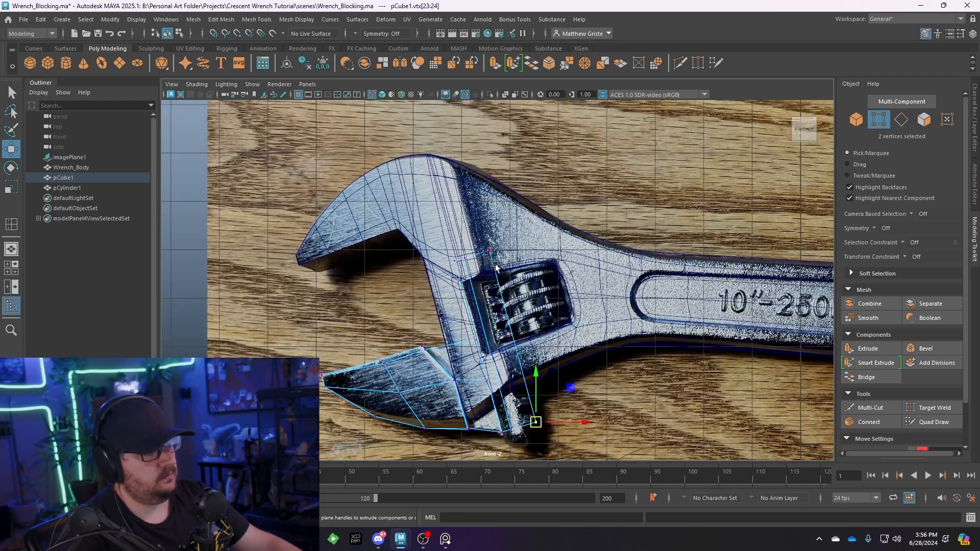
{"action": "scroll", "coordinate": [493, 263], "scroll_direction": "down", "scroll_amount": 2}
{"action": "scroll", "coordinate": [480, 250], "scroll_direction": "up", "scroll_amount": 3}
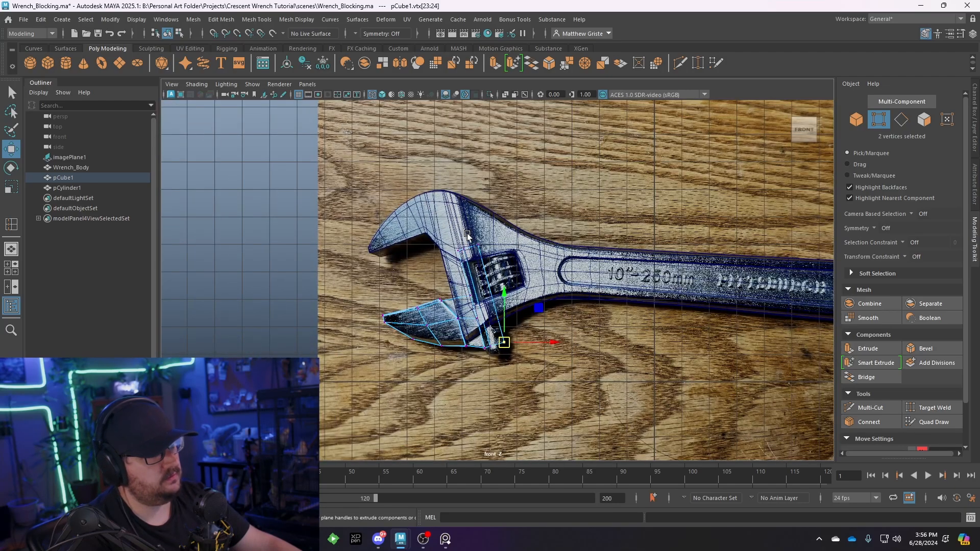
{"action": "scroll", "coordinate": [459, 245], "scroll_direction": "up", "scroll_amount": 4}
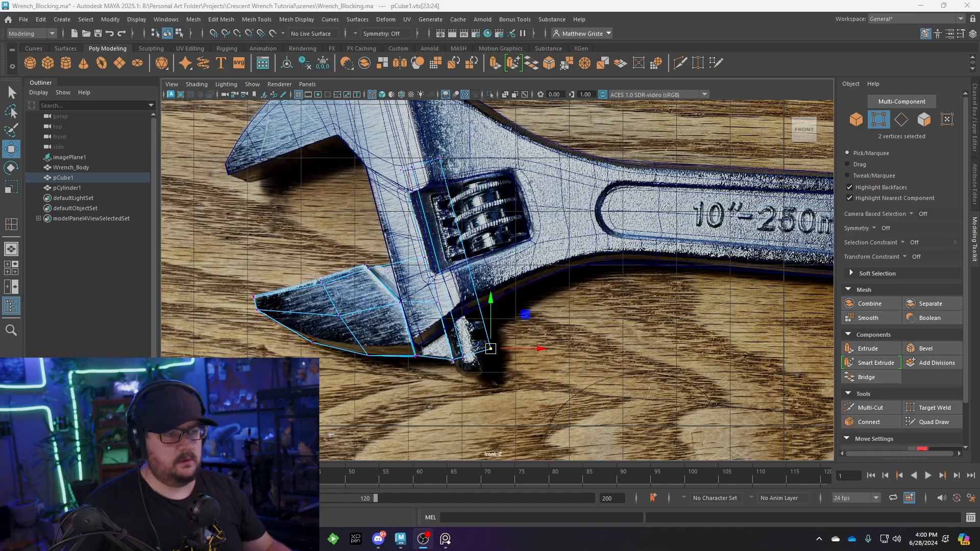
{"action": "scroll", "coordinate": [495, 146], "scroll_direction": "up", "scroll_amount": 3}
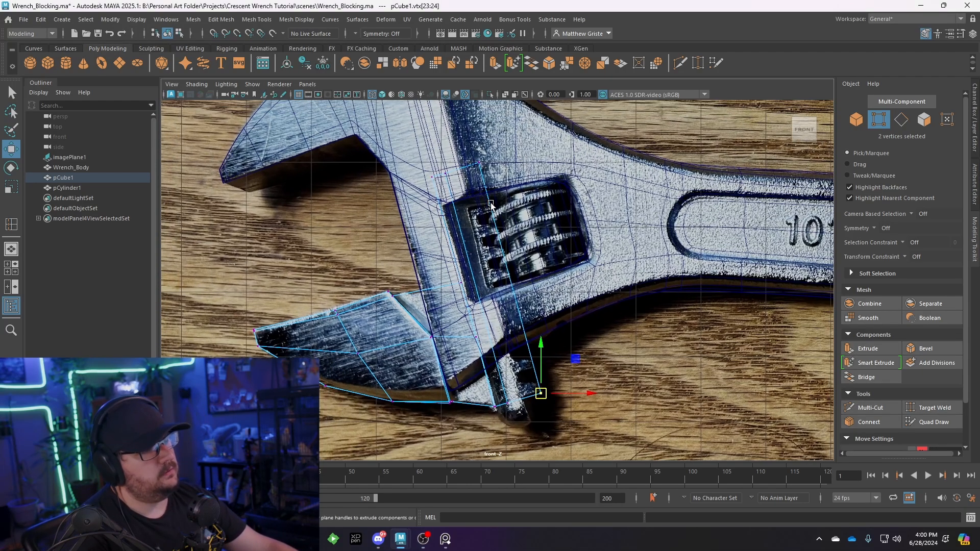
{"action": "left_click_drag", "start_coordinate": [450, 169], "coordinate": [468, 193]}
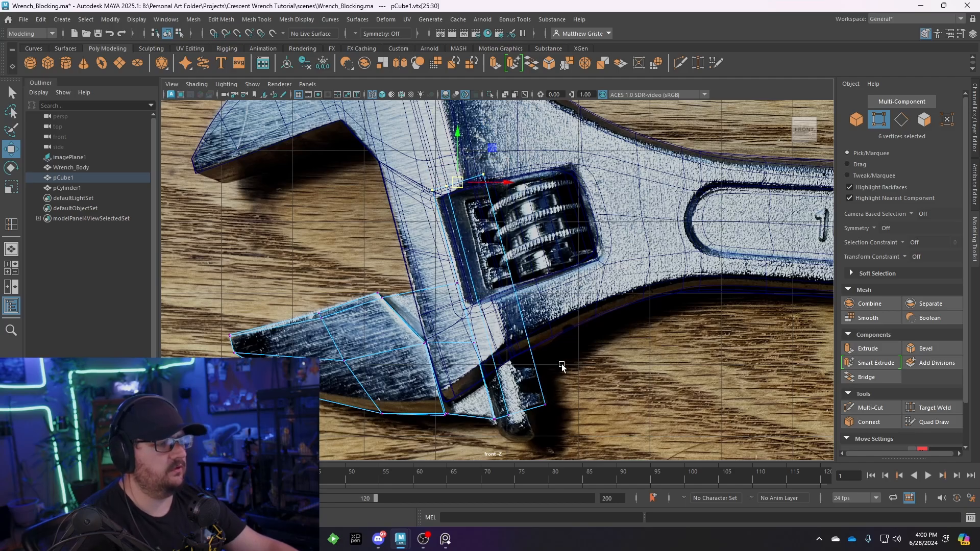
Insert 16 evenly spaced edge loops across the bar in the perspective view, using the Insert Edge Loop tool's multiple edge loops option.
{"action": "middle_click_drag", "start_coordinate": [562, 367], "coordinate": [563, 345], "text": "alt"}
{"action": "key", "text": "space"}
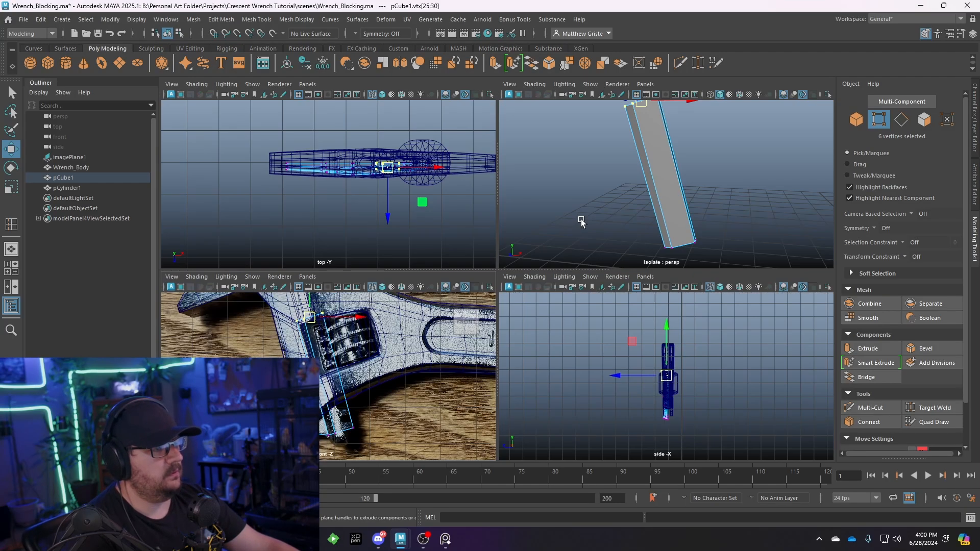
{"action": "key", "text": "space"}
{"action": "left_click", "coordinate": [256, 19]}
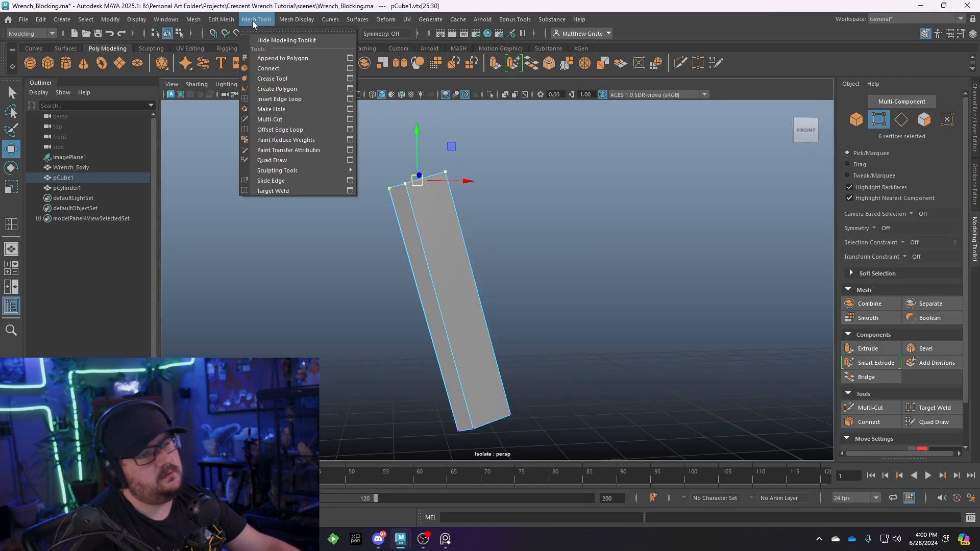
{"action": "left_click", "coordinate": [350, 99]}
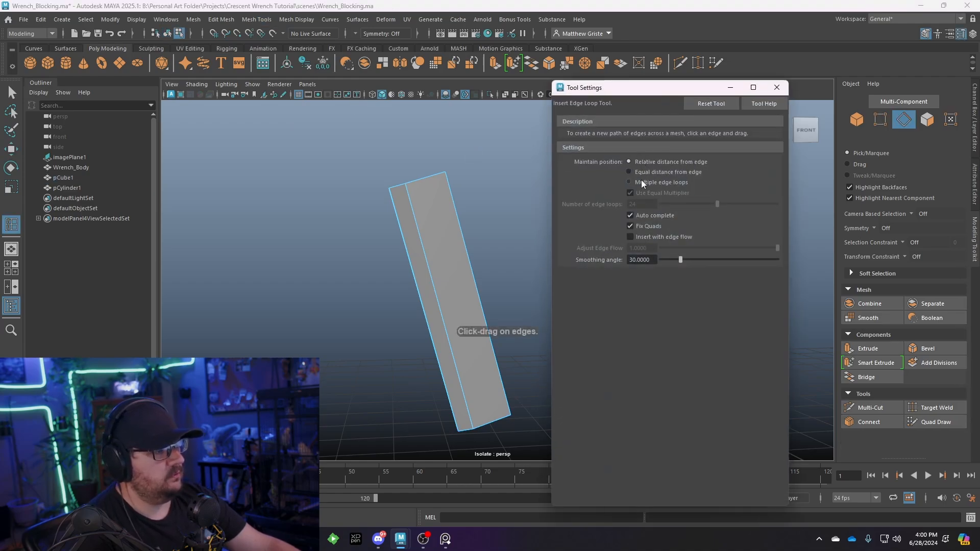
{"action": "left_click", "coordinate": [629, 182]}
{"action": "double_click", "coordinate": [643, 204]}
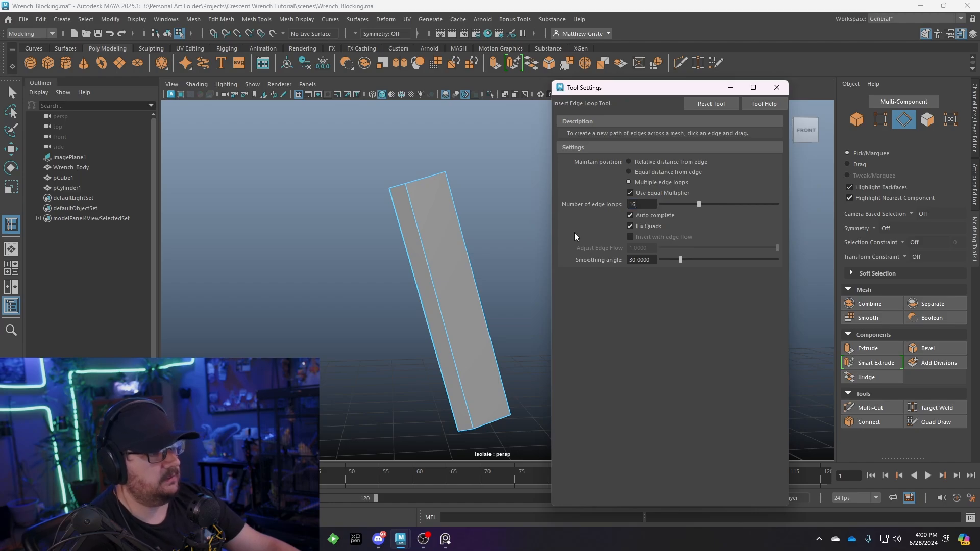
{"action": "left_click", "coordinate": [423, 242]}
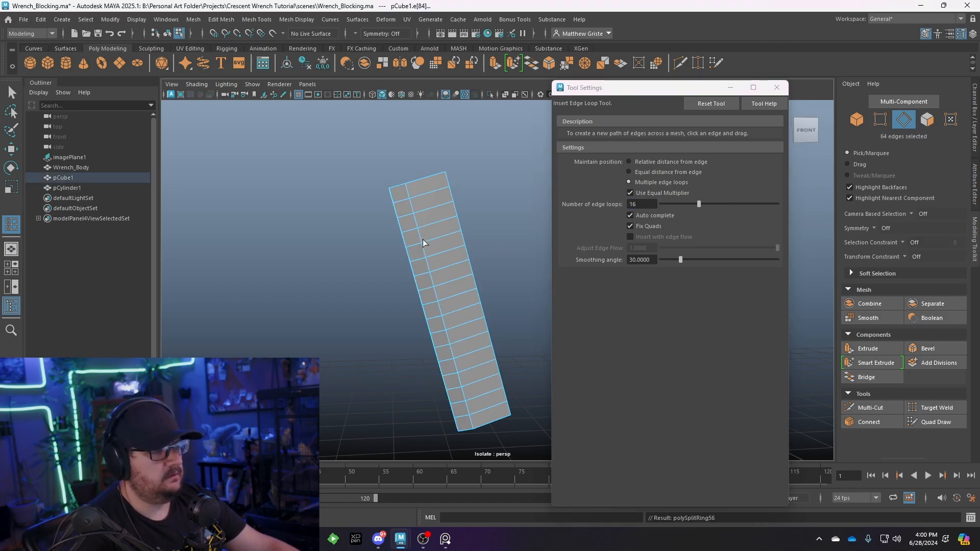
{"action": "left_click", "coordinate": [776, 88]}
Compare the spacing of the new edge loops with the rack teeth in the front reference view.
{"action": "key", "text": "space"}
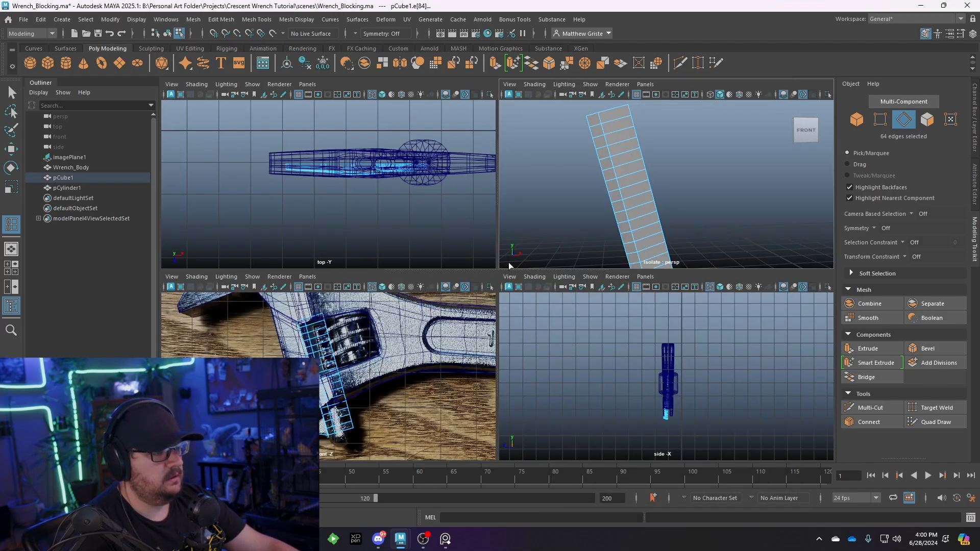
{"action": "key", "text": "space"}
{"action": "scroll", "coordinate": [443, 279], "scroll_direction": "up", "scroll_amount": 4}
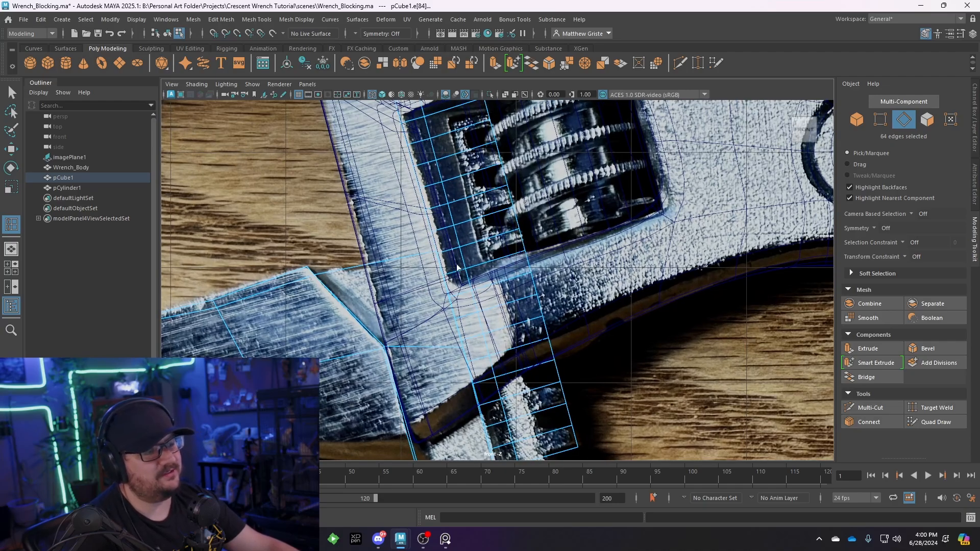
{"action": "scroll", "coordinate": [504, 265], "scroll_direction": "down", "scroll_amount": 6}
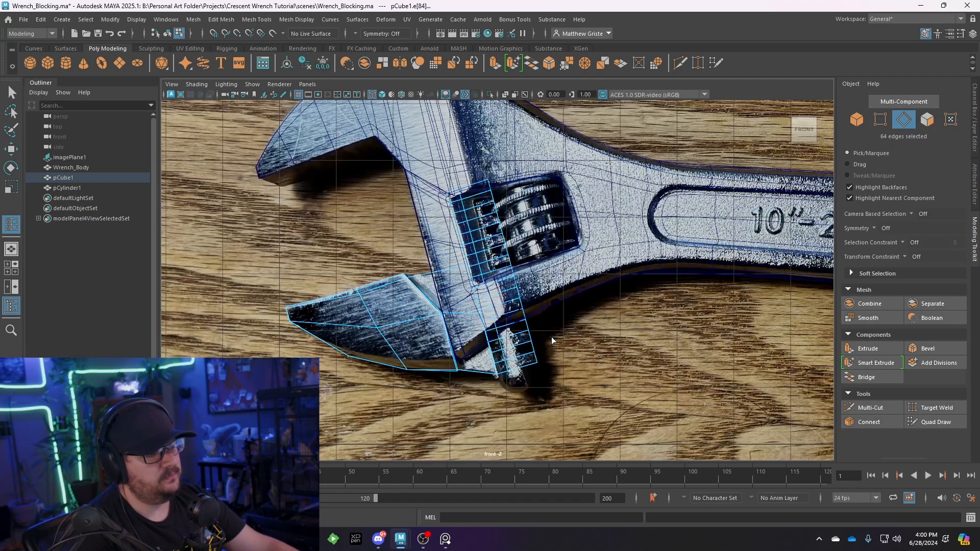
{"action": "scroll", "coordinate": [538, 319], "scroll_direction": "up", "scroll_amount": 7}
{"action": "scroll", "coordinate": [538, 319], "scroll_direction": "up", "scroll_amount": 2}
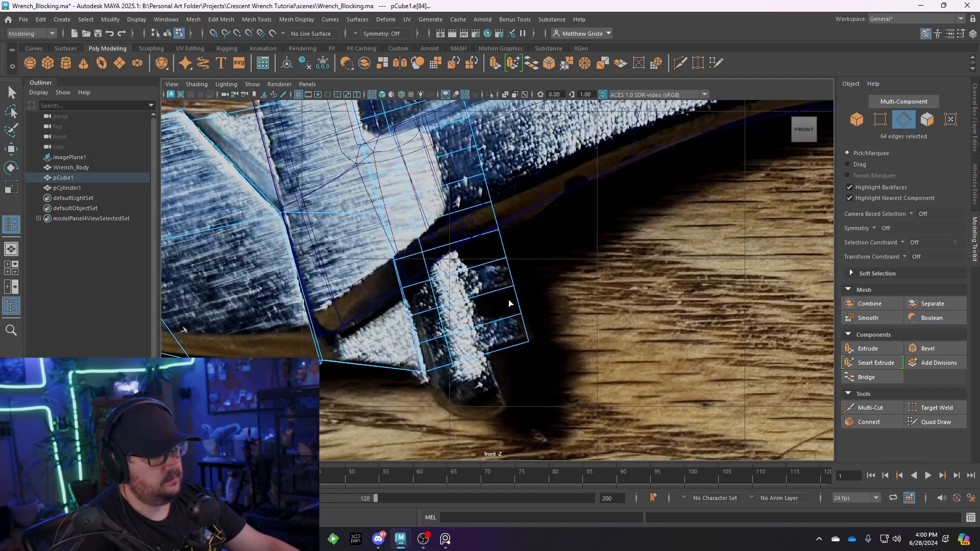
{"action": "right_click_drag", "start_coordinate": [446, 313], "coordinate": [420, 289]}
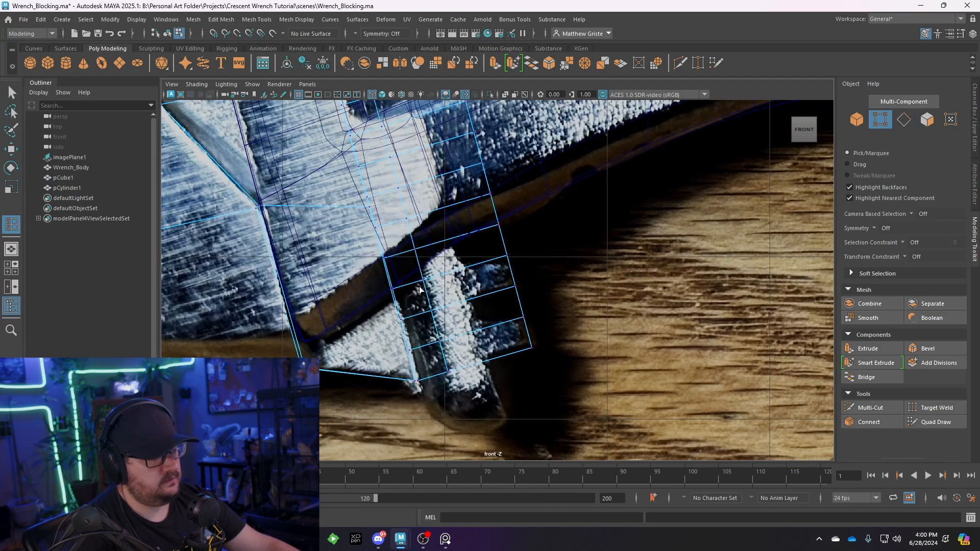
{"action": "left_click", "coordinate": [445, 343]}
{"action": "right_click", "coordinate": [447, 345]}
{"action": "key", "text": "ctrl+z"}
{"action": "key", "text": "ctrl+z"}
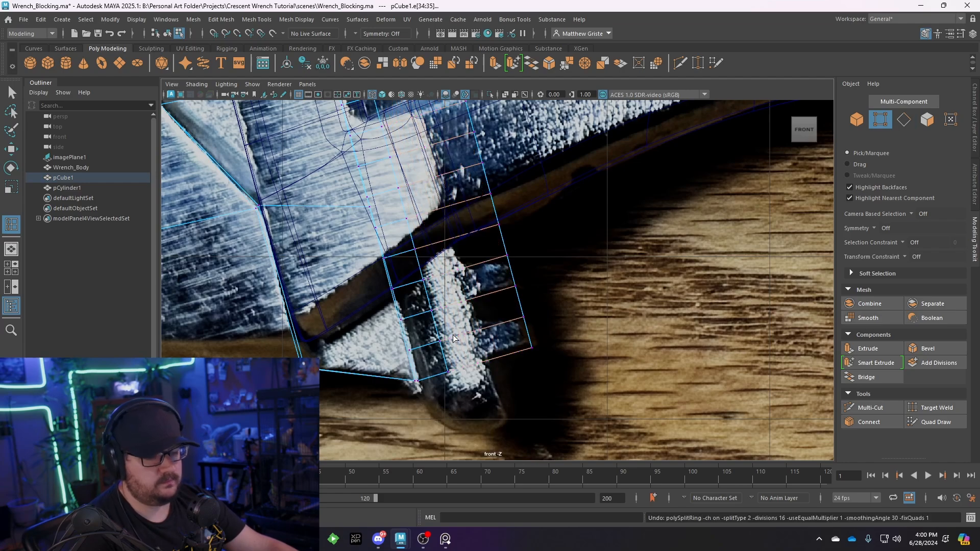
Move the inner loop vertices along the rack's lower section onto the tooth roots in the front reference.
{"action": "key", "text": "q"}
{"action": "right_click_drag", "start_coordinate": [452, 338], "coordinate": [409, 241]}
{"action": "left_click_drag", "start_coordinate": [462, 389], "coordinate": [484, 345]}
{"action": "key", "text": "w"}
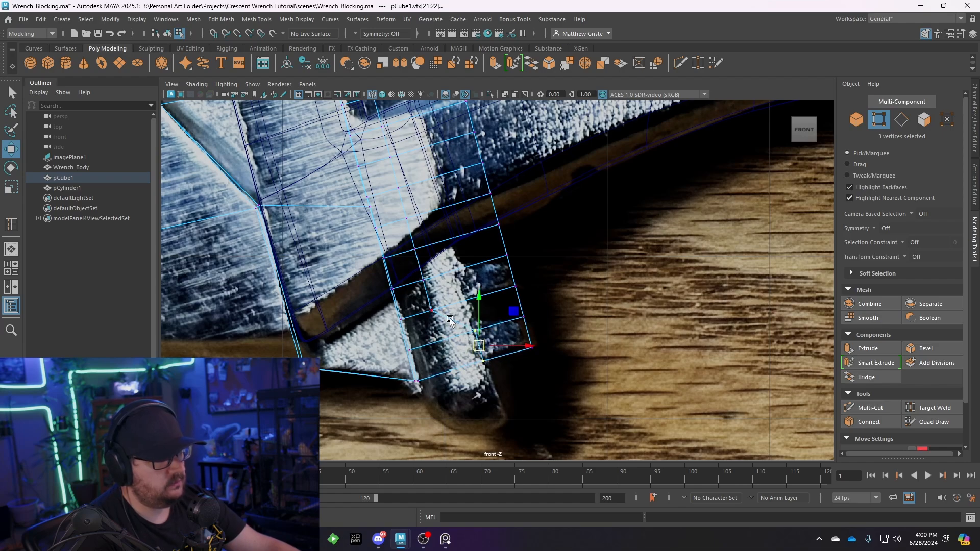
{"action": "left_click_drag", "start_coordinate": [441, 320], "coordinate": [467, 288]}
{"action": "middle_click_drag", "start_coordinate": [444, 261], "coordinate": [474, 345], "text": "alt"}
{"action": "left_click_drag", "start_coordinate": [437, 298], "coordinate": [479, 314]}
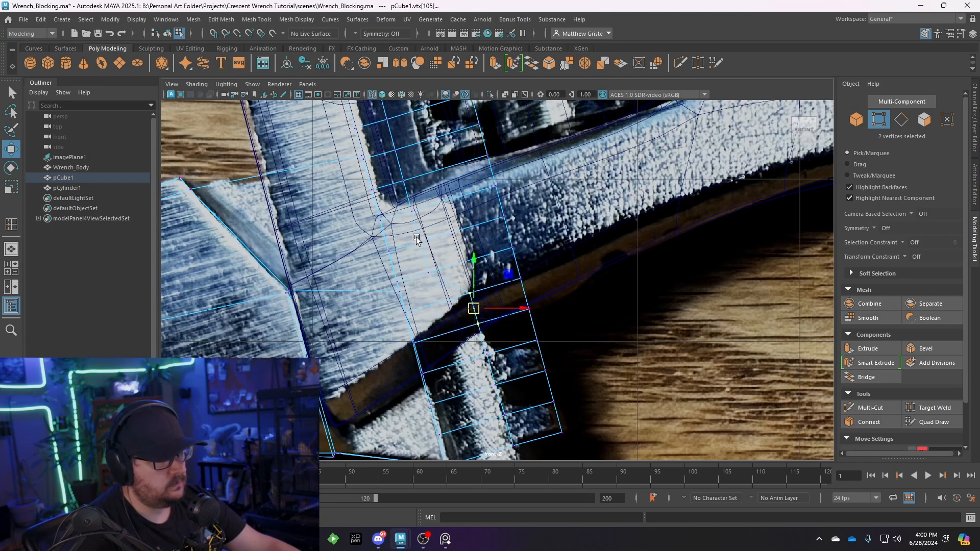
Shift the inner loop vertices beside the lower part of the worm slot onto the tooth roots in the reference.
{"action": "left_click_drag", "start_coordinate": [409, 231], "coordinate": [460, 244]}
{"action": "middle_click_drag", "start_coordinate": [460, 245], "coordinate": [475, 305], "text": "alt"}
{"action": "left_click_drag", "start_coordinate": [409, 232], "coordinate": [461, 244]}
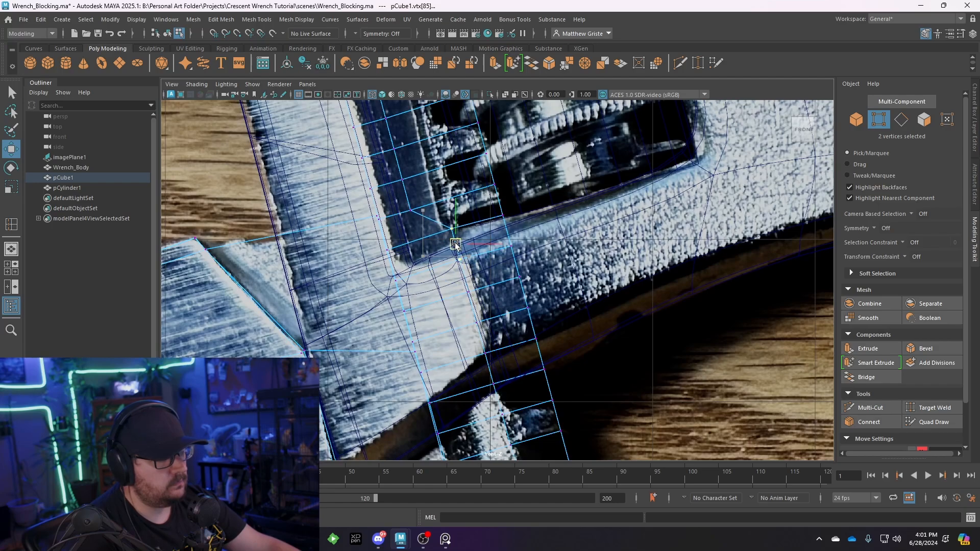
{"action": "middle_click_drag", "start_coordinate": [456, 246], "coordinate": [448, 286], "text": "alt"}
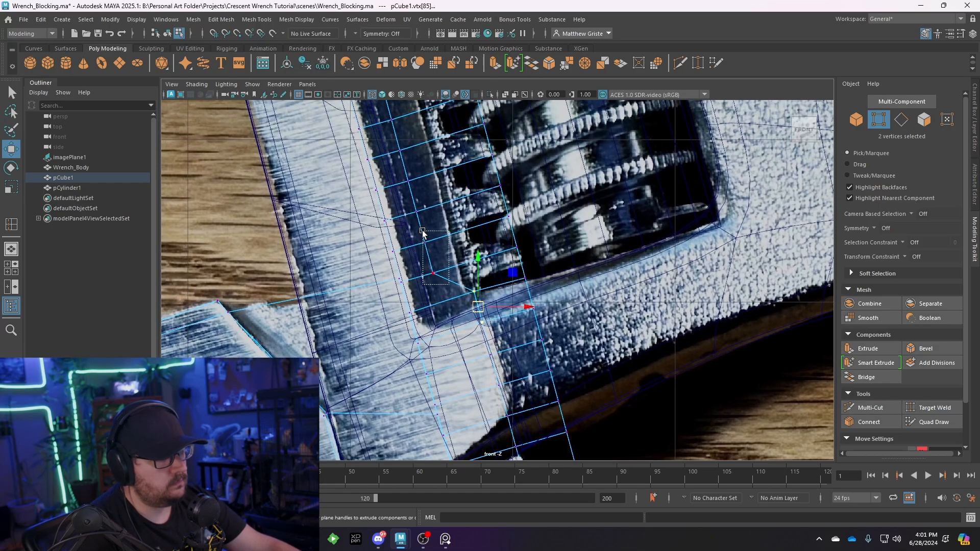
{"action": "left_click_drag", "start_coordinate": [424, 233], "coordinate": [494, 245]}
{"action": "key", "text": "ctrl+z"}
{"action": "key", "text": "ctrl+z"}
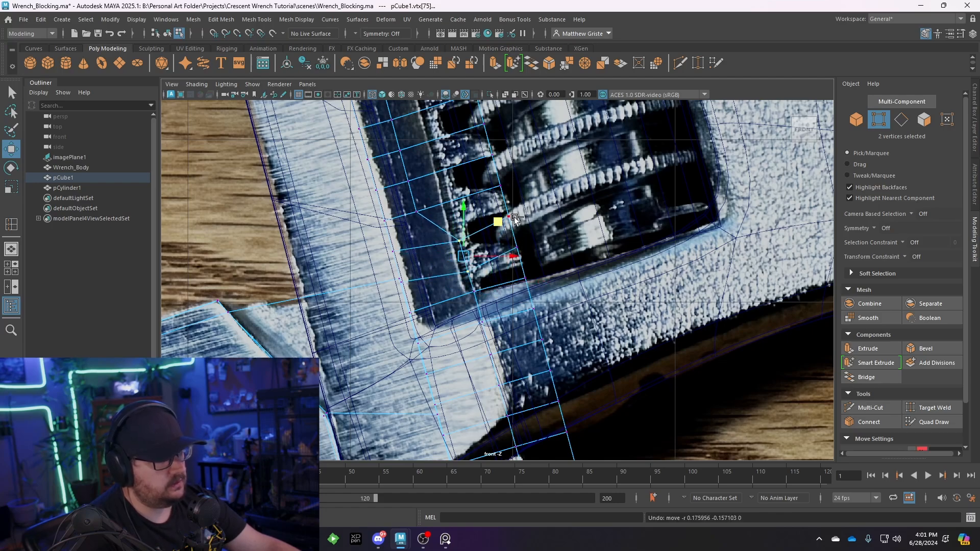
{"action": "left_click_drag", "start_coordinate": [540, 212], "coordinate": [517, 251]}
{"action": "left_click_drag", "start_coordinate": [452, 237], "coordinate": [464, 264]}
Adjust the cross-loop vertices around the worm slot's lower edge to line up with the rack's tooth spacing.
{"action": "scroll", "coordinate": [465, 264], "scroll_direction": "down", "scroll_amount": 8}
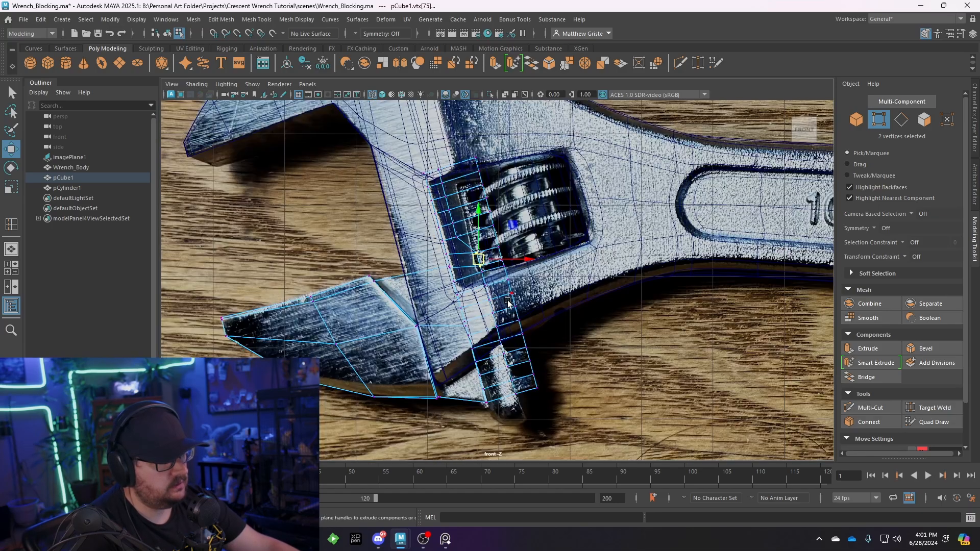
{"action": "scroll", "coordinate": [514, 319], "scroll_direction": "up", "scroll_amount": 4}
{"action": "scroll", "coordinate": [513, 319], "scroll_direction": "up", "scroll_amount": 4}
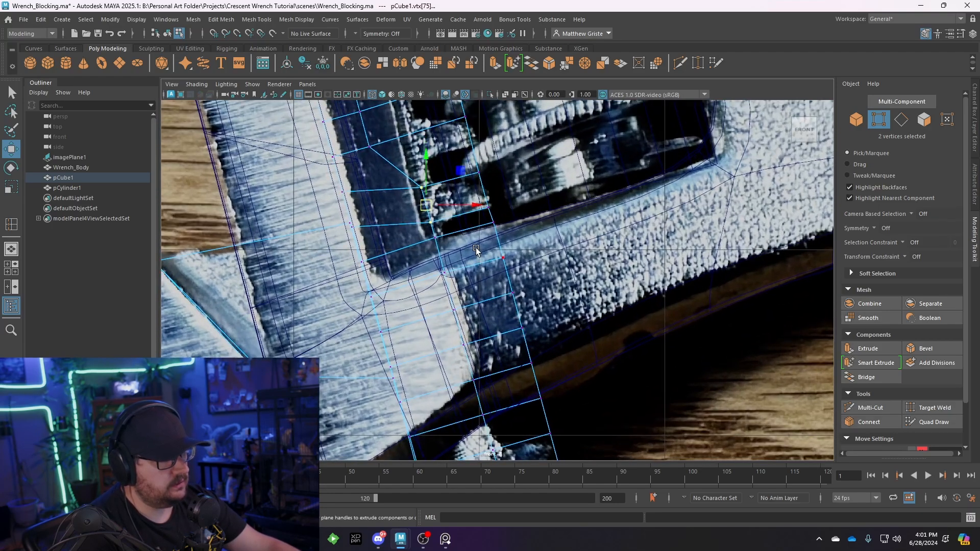
{"action": "middle_click_drag", "start_coordinate": [476, 249], "coordinate": [485, 281], "text": "alt"}
{"action": "scroll", "coordinate": [496, 285], "scroll_direction": "up", "scroll_amount": 1}
{"action": "left_click", "coordinate": [440, 269]}
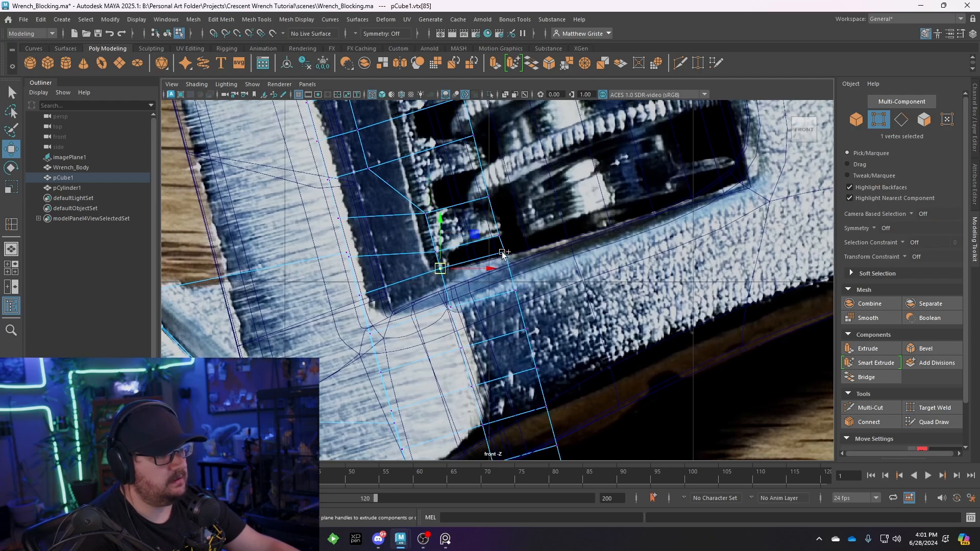
{"action": "left_click_drag", "start_coordinate": [471, 265], "coordinate": [474, 271]}
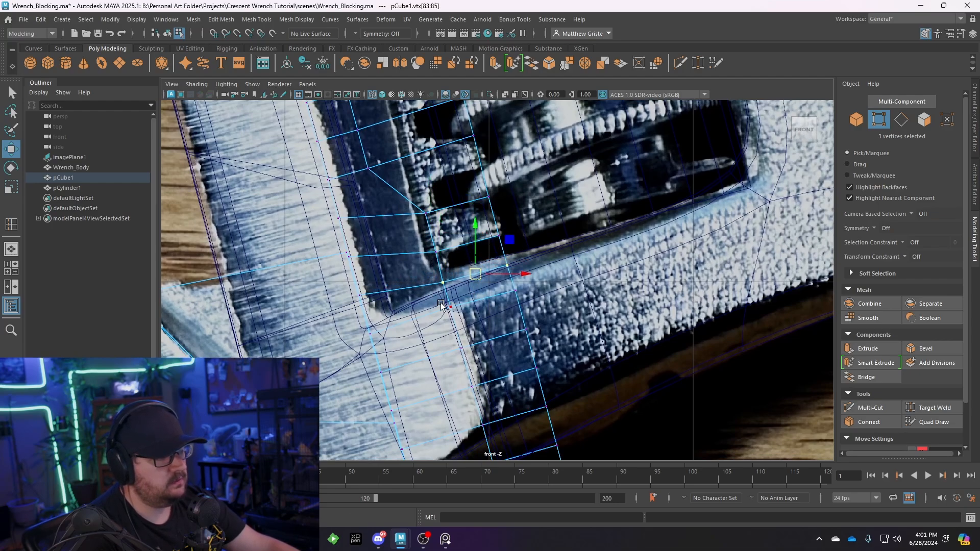
{"action": "left_click_drag", "start_coordinate": [441, 302], "coordinate": [457, 314]}
{"action": "left_click_drag", "start_coordinate": [526, 281], "coordinate": [489, 313], "text": "shift"}
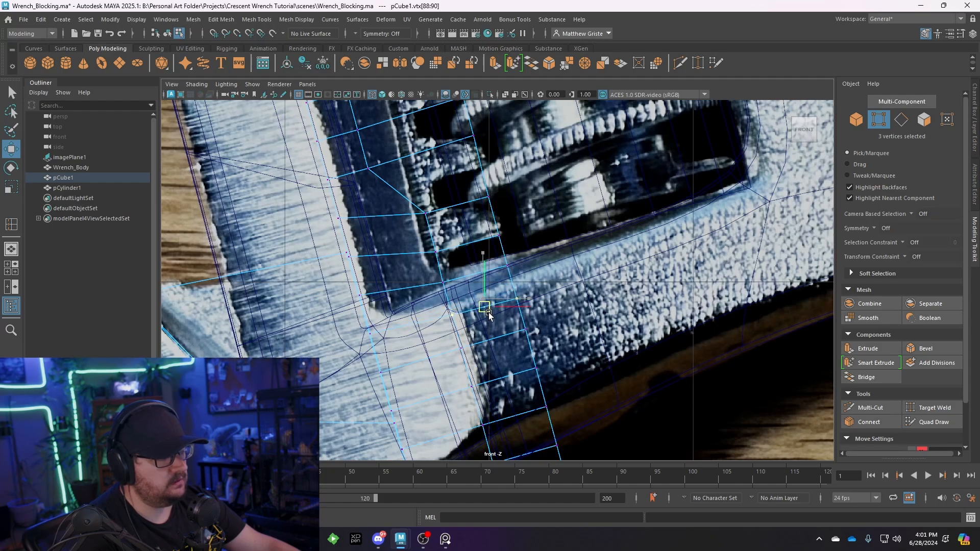
Reposition the inner and outer vertices beside the middle of the worm slot to follow the teeth and gaps.
{"action": "middle_click_drag", "start_coordinate": [473, 214], "coordinate": [531, 279], "text": "alt"}
{"action": "scroll", "coordinate": [532, 280], "scroll_direction": "up", "scroll_amount": 1}
{"action": "left_click_drag", "start_coordinate": [495, 175], "coordinate": [522, 232]}
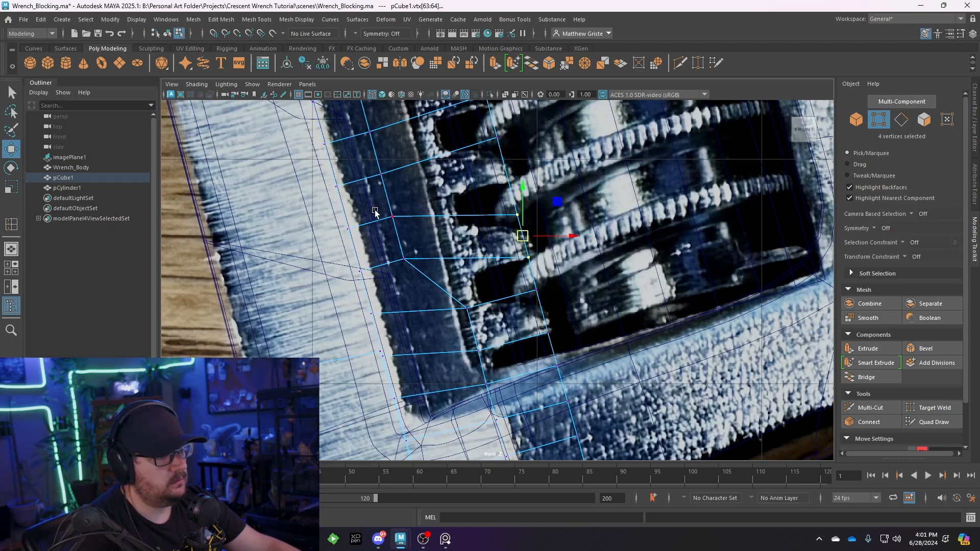
{"action": "left_click_drag", "start_coordinate": [375, 210], "coordinate": [457, 248]}
{"action": "key", "text": "ctrl+z"}
{"action": "middle_click_drag", "start_coordinate": [407, 244], "coordinate": [435, 327], "text": "alt"}
{"action": "scroll", "coordinate": [435, 327], "scroll_direction": "up", "scroll_amount": 1}
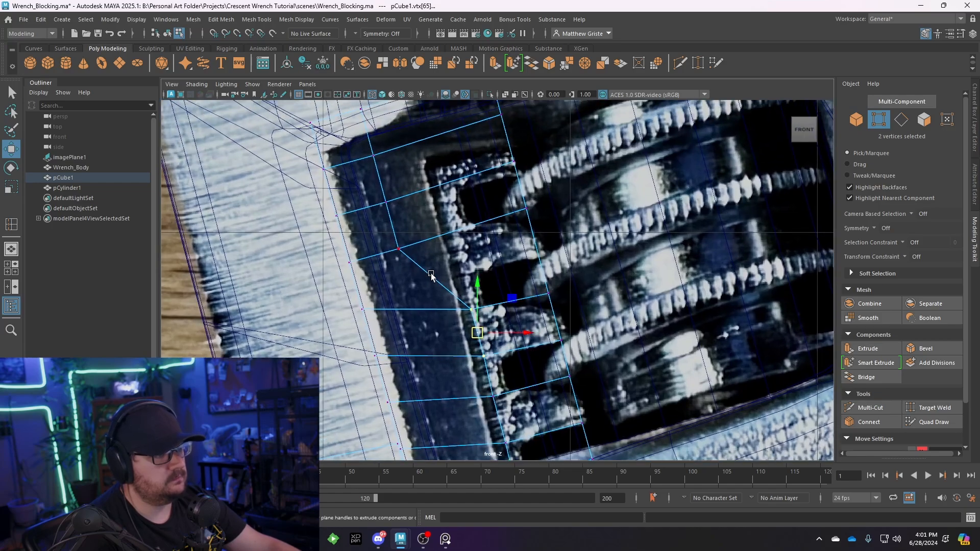
{"action": "left_click_drag", "start_coordinate": [419, 260], "coordinate": [458, 245]}
{"action": "left_click_drag", "start_coordinate": [392, 255], "coordinate": [538, 240]}
{"action": "left_click_drag", "start_coordinate": [477, 285], "coordinate": [460, 248]}
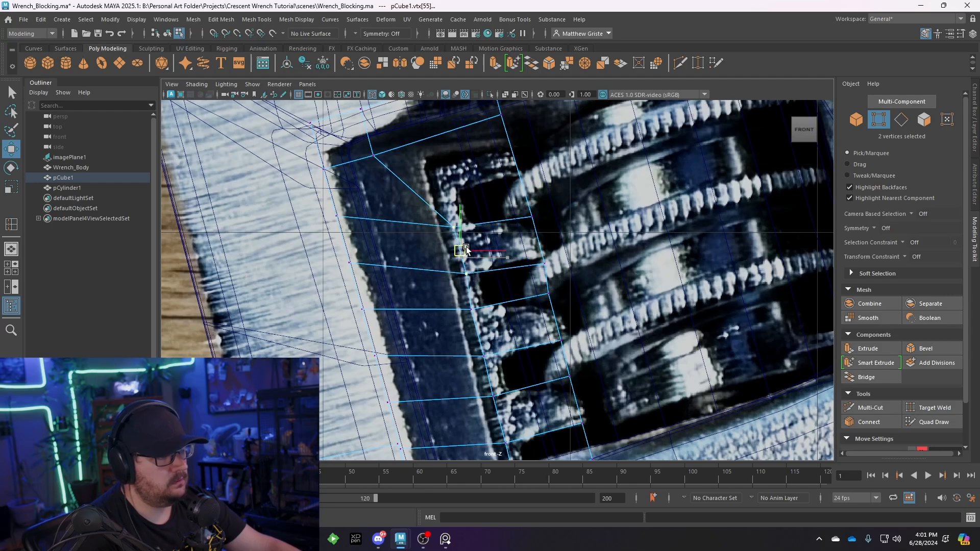
Move the inner and outer vertices above the uppermost tooth gap to match the edges of that gap.
{"action": "middle_click_drag", "start_coordinate": [455, 211], "coordinate": [491, 309], "text": "alt"}
{"action": "left_click", "coordinate": [410, 254]}
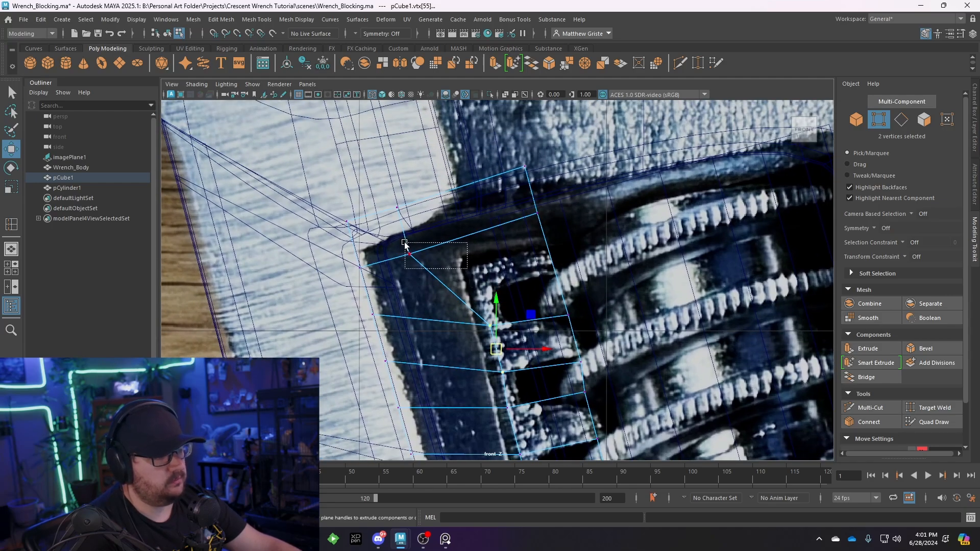
{"action": "left_click_drag", "start_coordinate": [410, 253], "coordinate": [483, 285]}
{"action": "left_click_drag", "start_coordinate": [496, 212], "coordinate": [554, 276]}
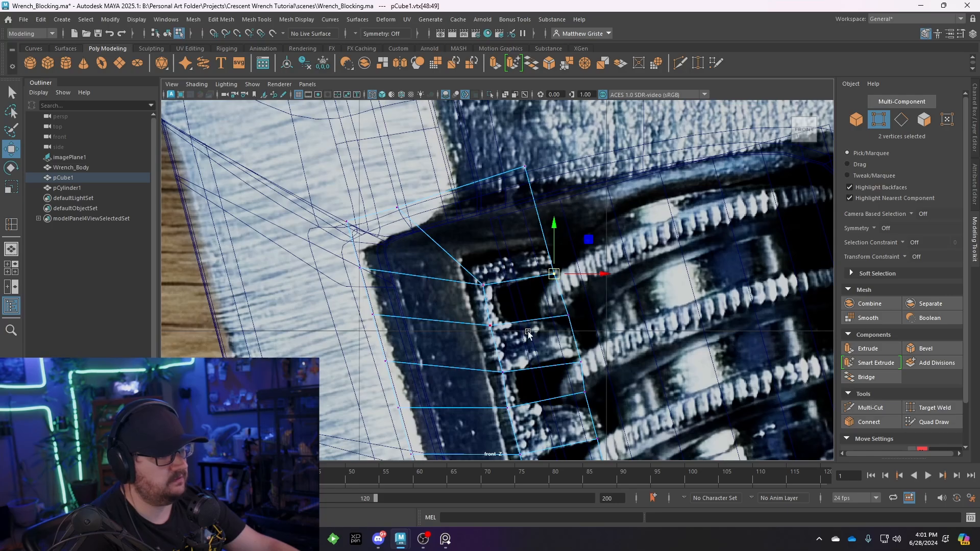
Select the faces filling the eight gaps between the rack teeth and delete them, returning to the perspective view.
{"action": "scroll", "coordinate": [528, 334], "scroll_direction": "down", "scroll_amount": 5}
{"action": "scroll", "coordinate": [493, 194], "scroll_direction": "up", "scroll_amount": 5}
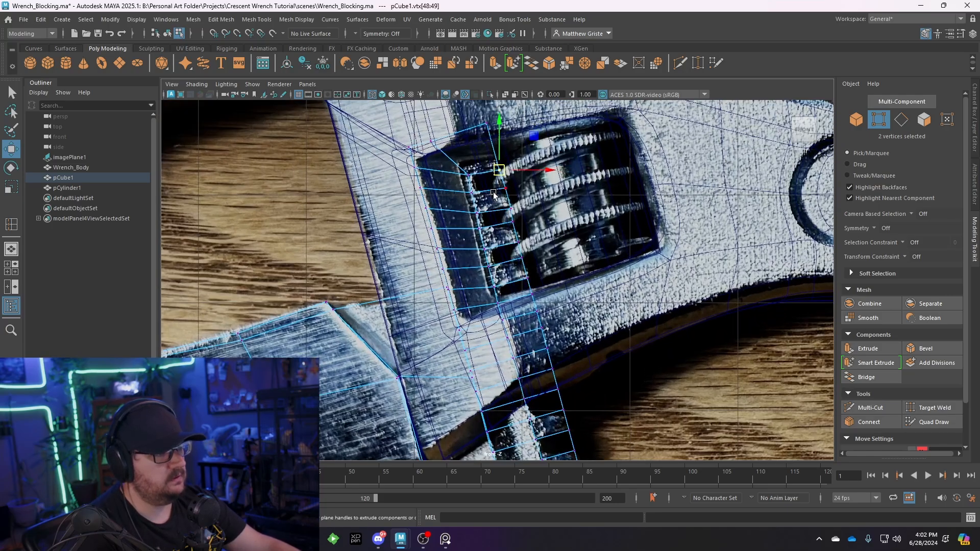
{"action": "middle_click_drag", "start_coordinate": [494, 193], "coordinate": [494, 277], "text": "alt"}
{"action": "scroll", "coordinate": [488, 268], "scroll_direction": "up", "scroll_amount": 3}
{"action": "right_click", "coordinate": [486, 261]}
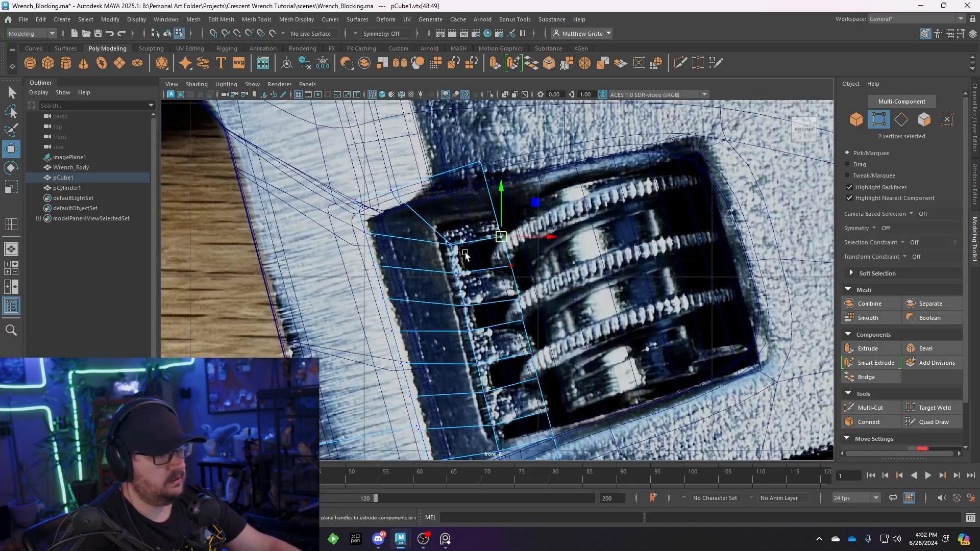
{"action": "left_click", "coordinate": [452, 247]}
{"action": "right_click_drag", "start_coordinate": [452, 245], "coordinate": [454, 270]}
{"action": "left_click_drag", "start_coordinate": [517, 248], "coordinate": [484, 254]}
{"action": "scroll", "coordinate": [557, 360], "scroll_direction": "up", "scroll_amount": 1}
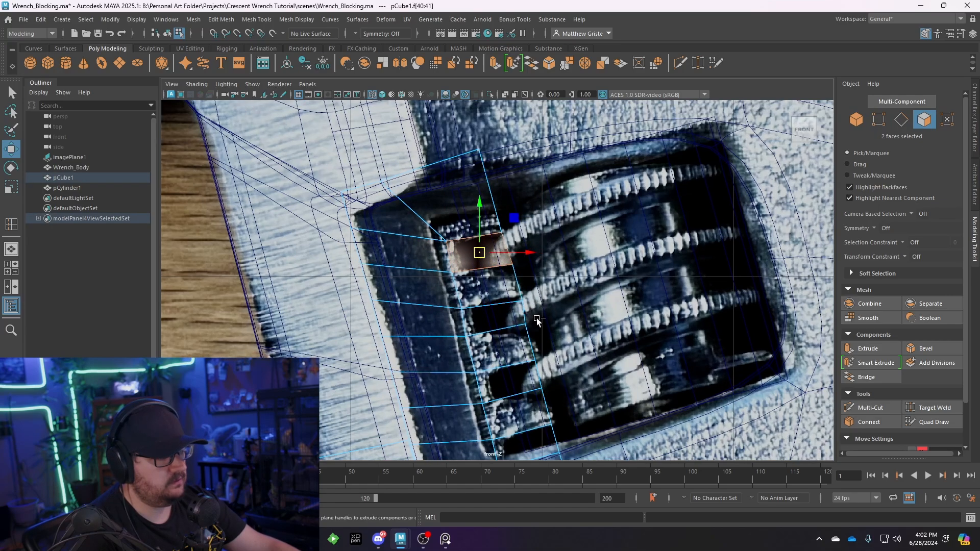
{"action": "left_click", "coordinate": [504, 314], "text": "shift"}
{"action": "middle_click_drag", "start_coordinate": [545, 363], "coordinate": [520, 313], "text": "alt"}
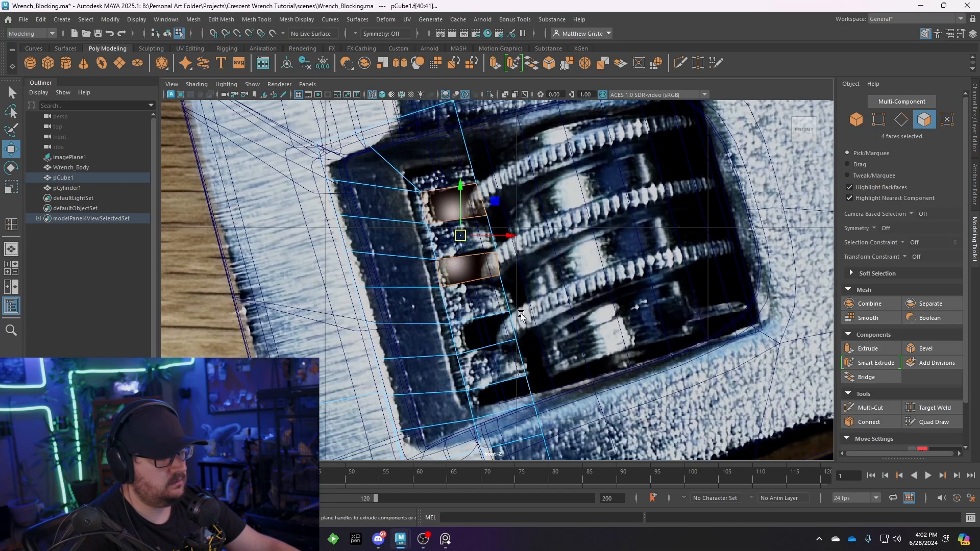
{"action": "left_click", "coordinate": [495, 332], "text": "shift"}
{"action": "middle_click_drag", "start_coordinate": [541, 357], "coordinate": [519, 306], "text": "alt"}
{"action": "left_click", "coordinate": [498, 342], "text": "shift"}
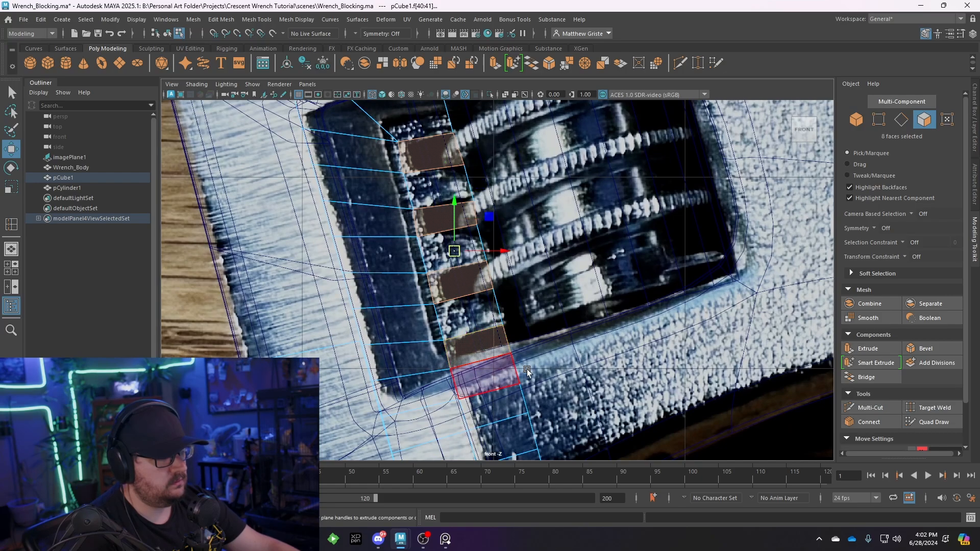
{"action": "middle_click_drag", "start_coordinate": [527, 370], "coordinate": [498, 323], "text": "alt"}
{"action": "left_click", "coordinate": [479, 335], "text": "shift"}
{"action": "middle_click_drag", "start_coordinate": [541, 360], "coordinate": [543, 307], "text": "alt"}
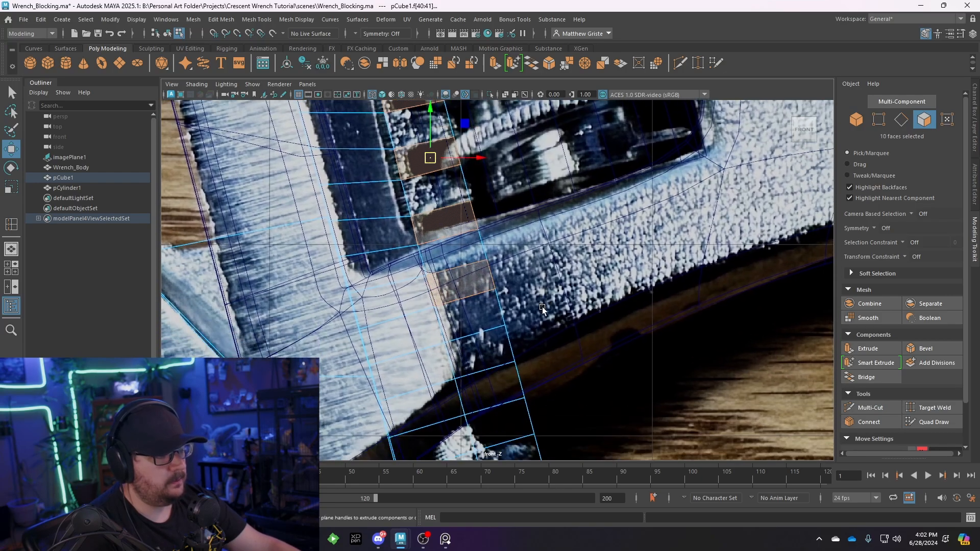
{"action": "left_click", "coordinate": [495, 349], "text": "shift"}
{"action": "middle_click_drag", "start_coordinate": [526, 353], "coordinate": [532, 308], "text": "alt"}
{"action": "left_click", "coordinate": [534, 339], "text": "shift"}
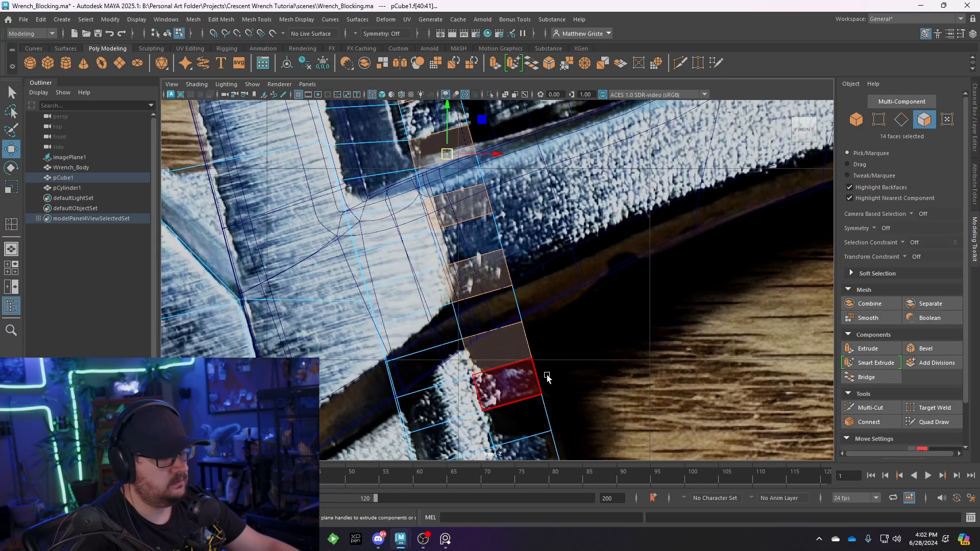
{"action": "middle_click_drag", "start_coordinate": [556, 401], "coordinate": [557, 306], "text": "alt"}
{"action": "left_click", "coordinate": [509, 368], "text": "shift"}
{"action": "scroll", "coordinate": [564, 348], "scroll_direction": "down", "scroll_amount": 8}
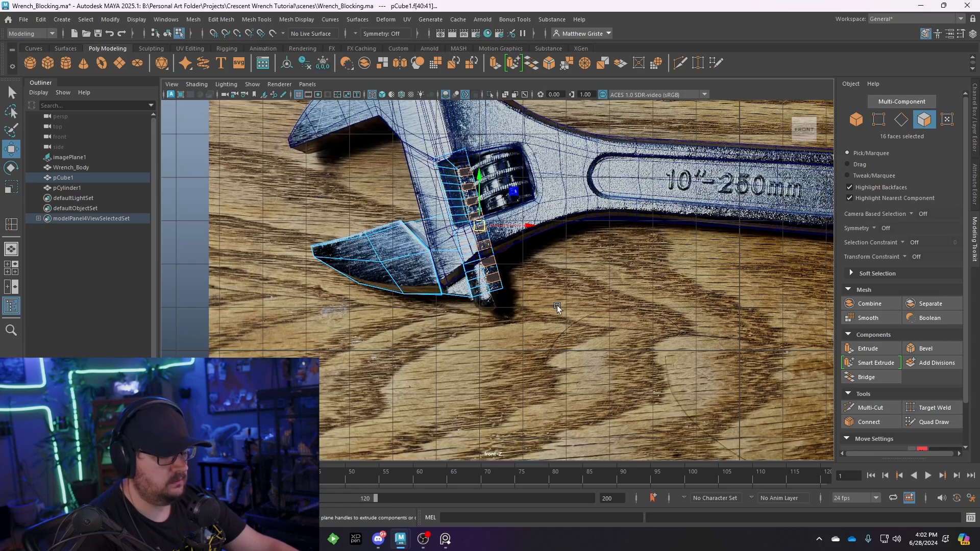
{"action": "key", "text": "space"}
{"action": "key", "text": "space"}
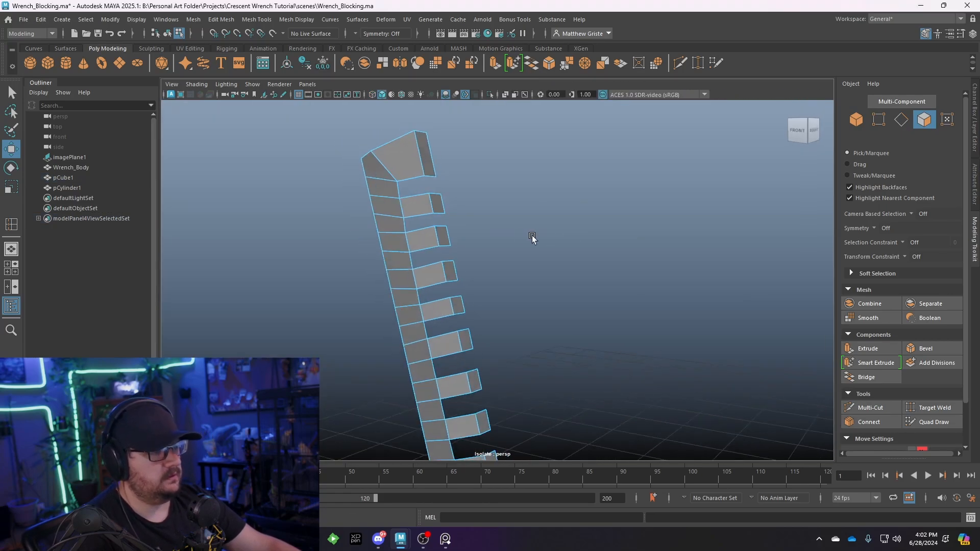
Examine the open tooth gaps and the inner edge of the rack in the perspective view.
{"action": "left_click_drag", "start_coordinate": [532, 235], "coordinate": [587, 242], "text": "alt"}
{"action": "middle_click_drag", "start_coordinate": [455, 221], "coordinate": [501, 251], "text": "alt"}
{"action": "scroll", "coordinate": [494, 254], "scroll_direction": "up", "scroll_amount": 3}
{"action": "left_click_drag", "start_coordinate": [492, 256], "coordinate": [412, 245], "text": "alt"}
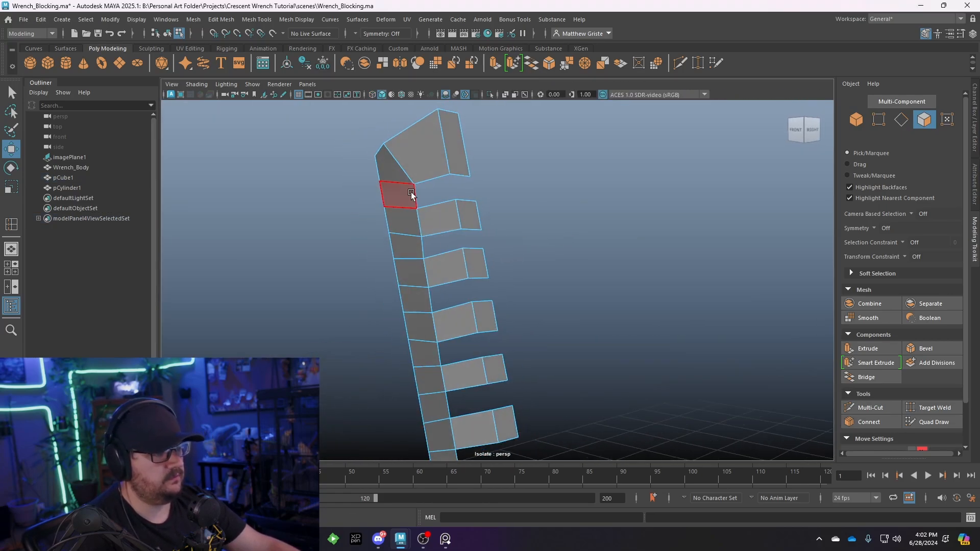
{"action": "right_click_drag", "start_coordinate": [411, 192], "coordinate": [407, 167]}
{"action": "left_click", "coordinate": [414, 194]}
{"action": "left_click_drag", "start_coordinate": [417, 207], "coordinate": [468, 226], "text": "alt"}
{"action": "middle_click_drag", "start_coordinate": [468, 226], "coordinate": [494, 212], "text": "alt"}
{"action": "scroll", "coordinate": [494, 212], "scroll_direction": "down", "scroll_amount": 2}
{"action": "left_click_drag", "start_coordinate": [493, 246], "coordinate": [488, 236], "text": "alt"}
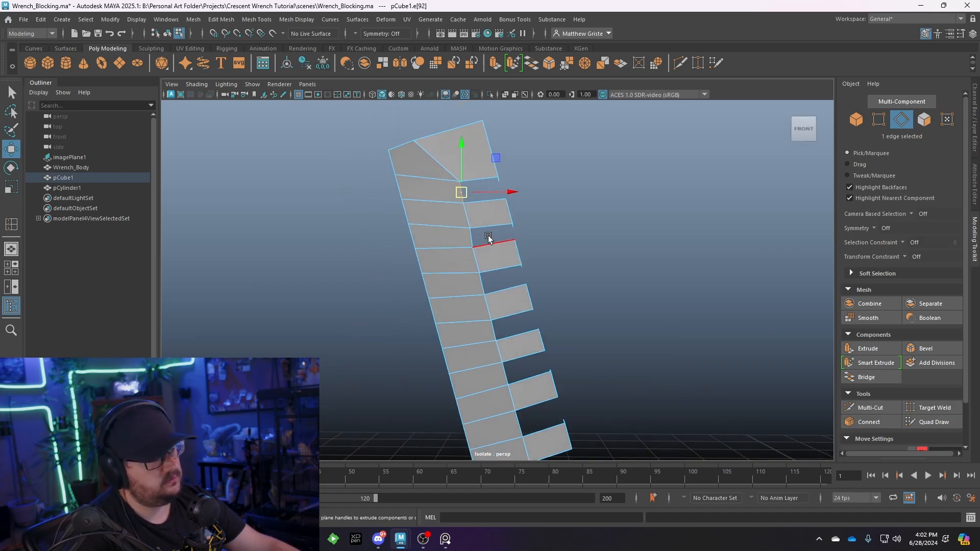
Move the vertex on the rack's upper end edge outward in the front view, toward the line of tooth roots.
{"action": "right_click_drag", "start_coordinate": [422, 149], "coordinate": [403, 149]}
{"action": "left_click", "coordinate": [415, 142]}
{"action": "key", "text": "space"}
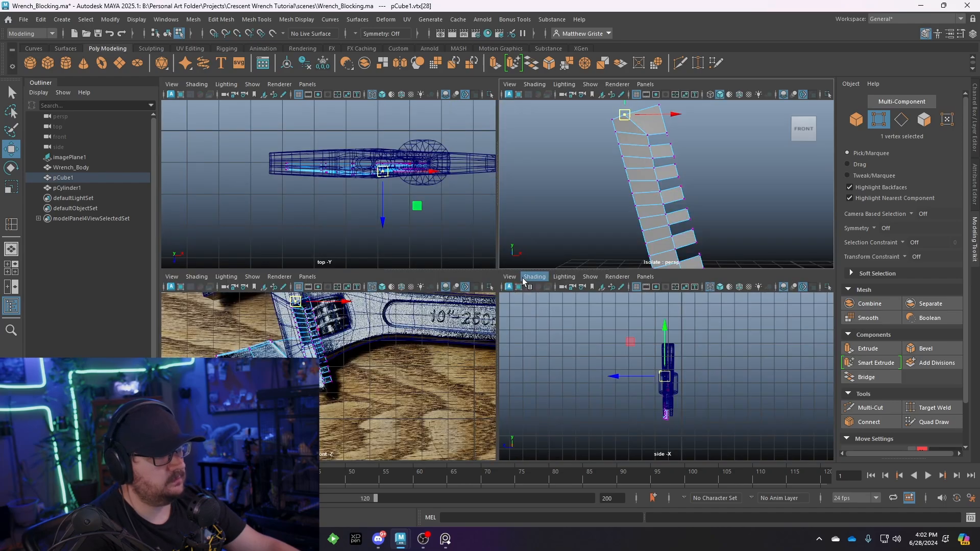
{"action": "key", "text": "space"}
{"action": "scroll", "coordinate": [435, 275], "scroll_direction": "up", "scroll_amount": 3}
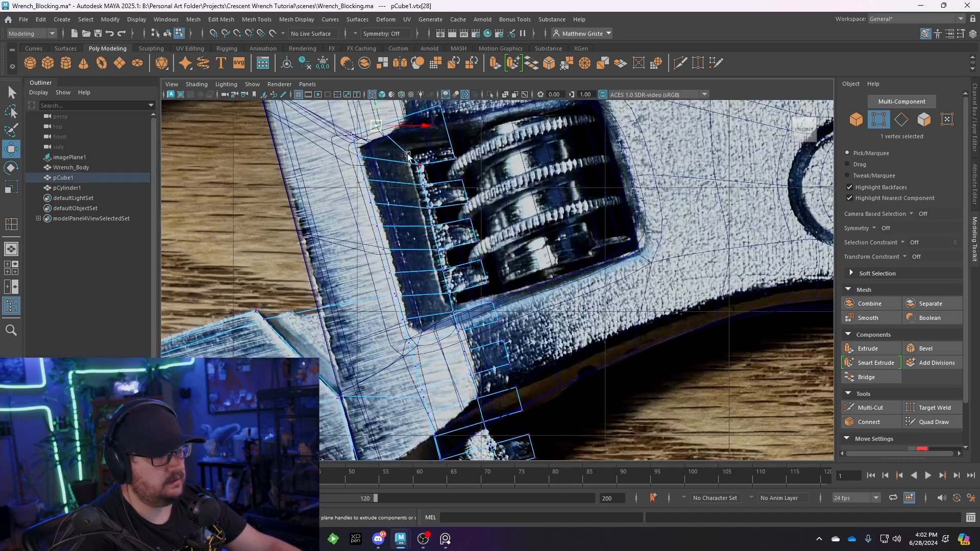
{"action": "left_click_drag", "start_coordinate": [378, 130], "coordinate": [406, 123]}
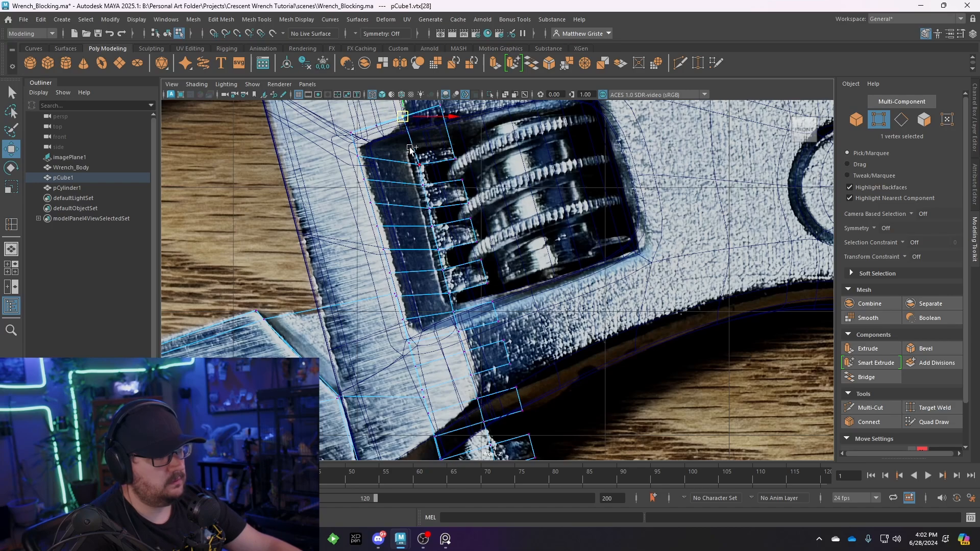
Select the whole column of tooth-root vertices, angle the pivot to the rack's slope and scale them into a straight line.
{"action": "left_click_drag", "start_coordinate": [411, 150], "coordinate": [427, 186], "text": "shift"}
{"action": "left_click_drag", "start_coordinate": [444, 243], "coordinate": [440, 249], "text": "shift"}
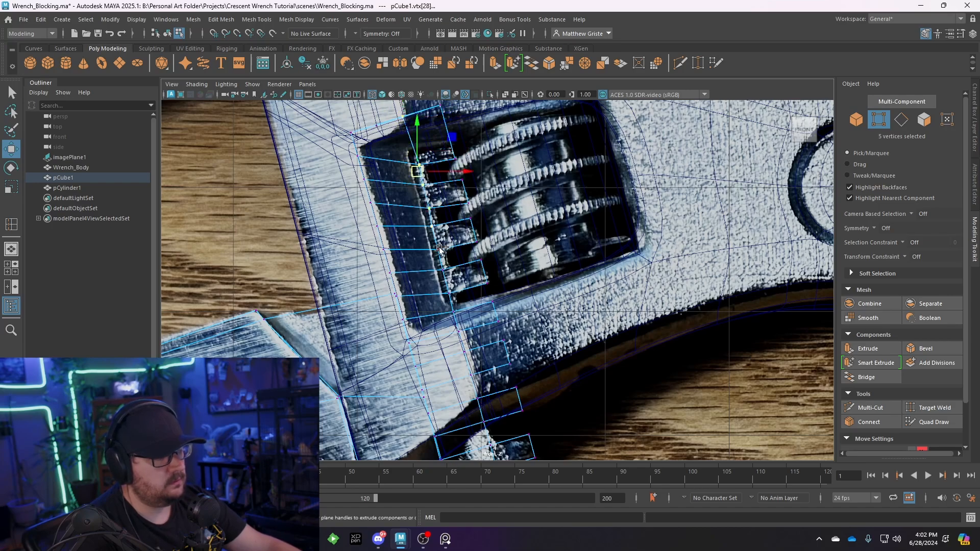
{"action": "left_click_drag", "start_coordinate": [449, 293], "coordinate": [452, 301], "text": "shift"}
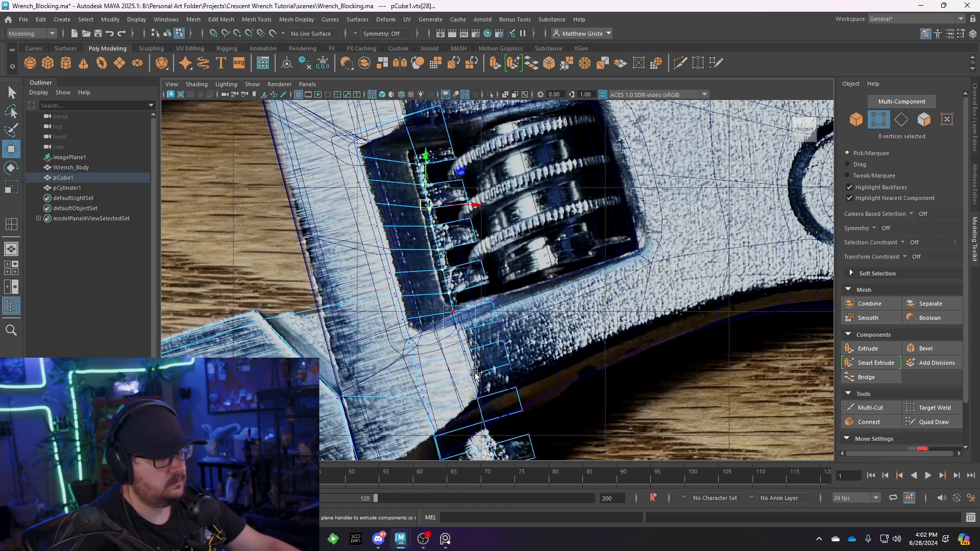
{"action": "left_click_drag", "start_coordinate": [475, 373], "coordinate": [476, 380], "text": "shift"}
{"action": "middle_click_drag", "start_coordinate": [477, 380], "coordinate": [444, 290], "text": "alt"}
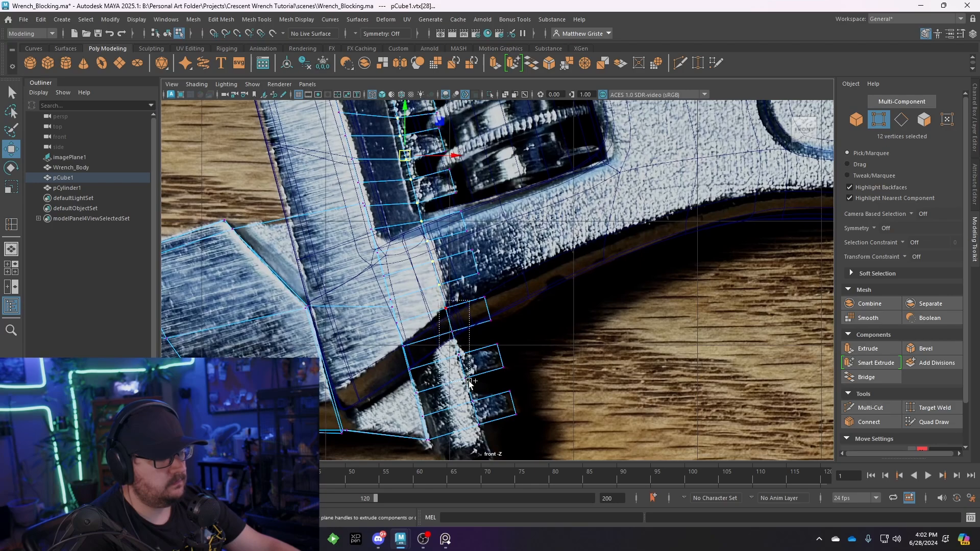
{"action": "left_click_drag", "start_coordinate": [470, 382], "coordinate": [470, 381], "text": "shift"}
{"action": "middle_click_drag", "start_coordinate": [470, 382], "coordinate": [453, 357], "text": "alt"}
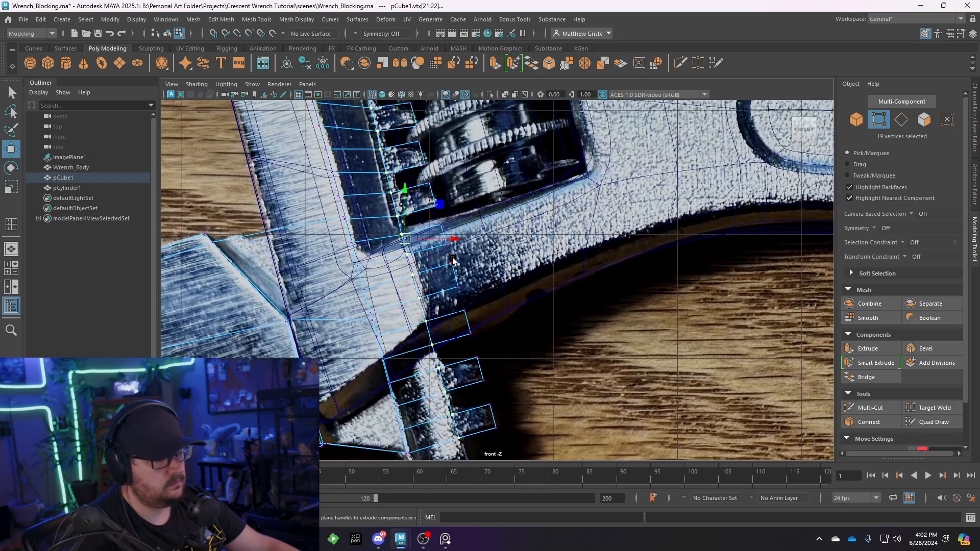
{"action": "key", "text": "d"}
{"action": "left_click_drag", "start_coordinate": [427, 226], "coordinate": [422, 220]}
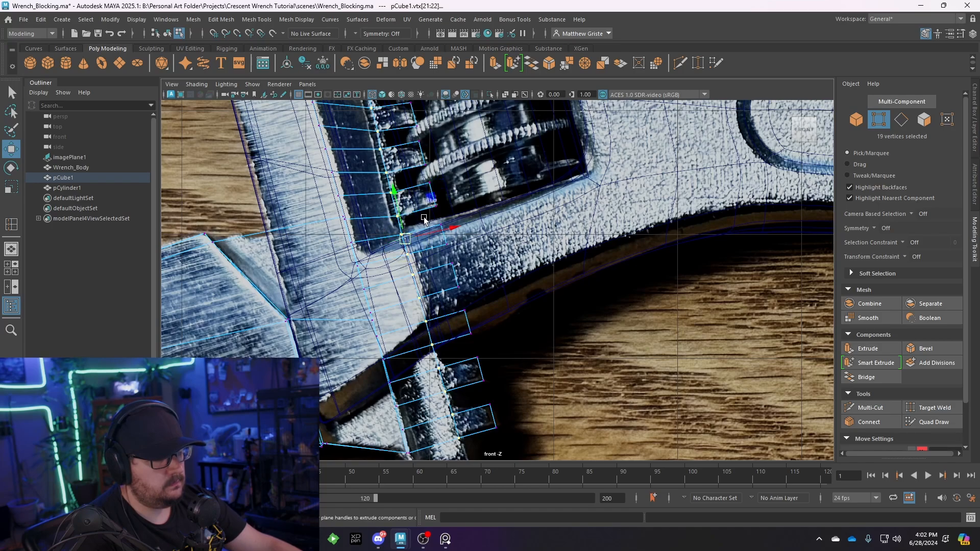
{"action": "key", "text": "r"}
{"action": "left_click_drag", "start_coordinate": [438, 230], "coordinate": [406, 236]}
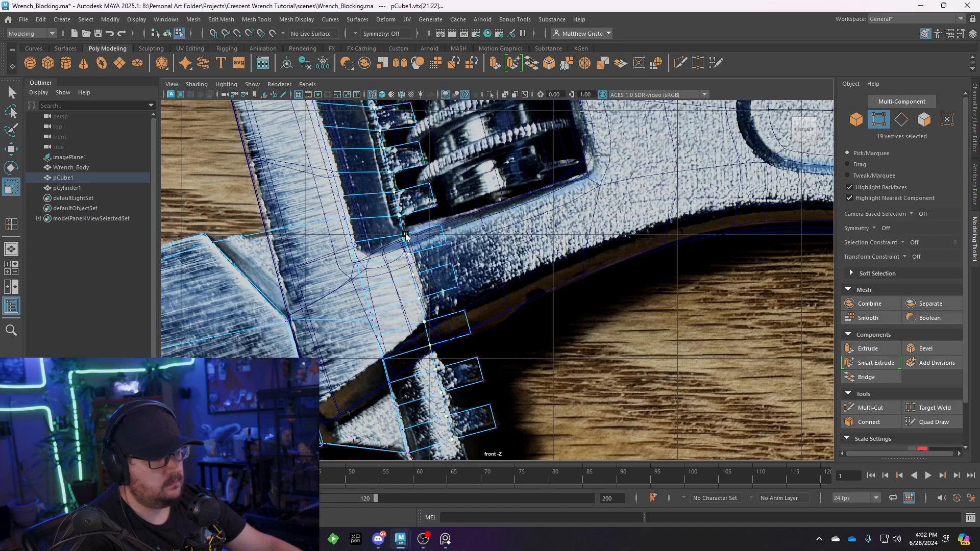
Rotate the column of tooth-root vertices slightly to follow the rack's slope and check the alignment in the perspective view.
{"action": "key", "text": "e"}
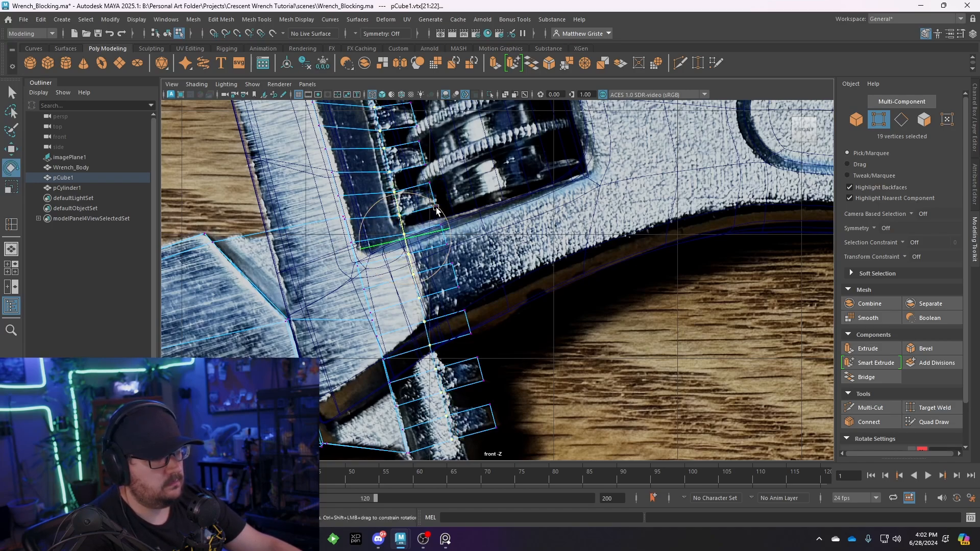
{"action": "left_click_drag", "start_coordinate": [442, 211], "coordinate": [442, 209]}
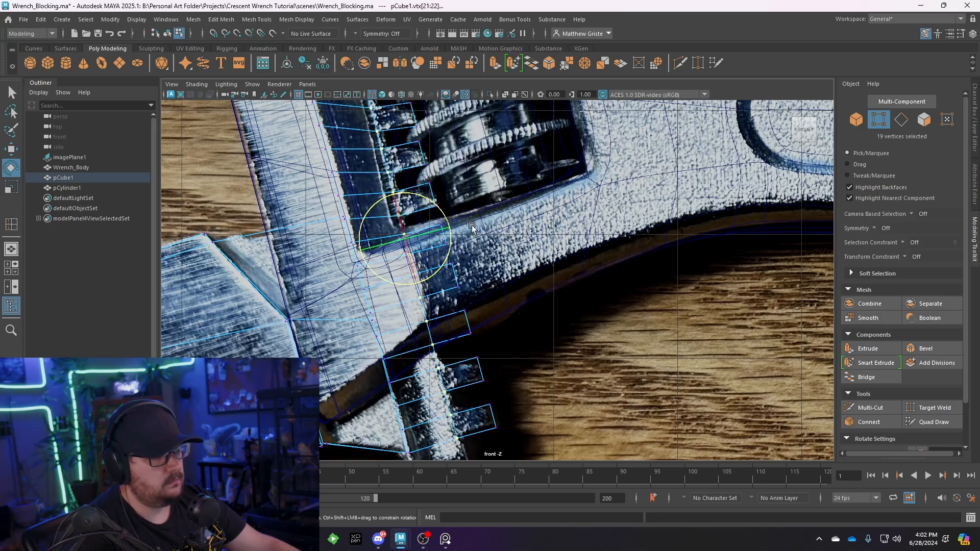
{"action": "middle_click_drag", "start_coordinate": [474, 250], "coordinate": [491, 298], "text": "alt"}
{"action": "scroll", "coordinate": [491, 298], "scroll_direction": "up", "scroll_amount": 4}
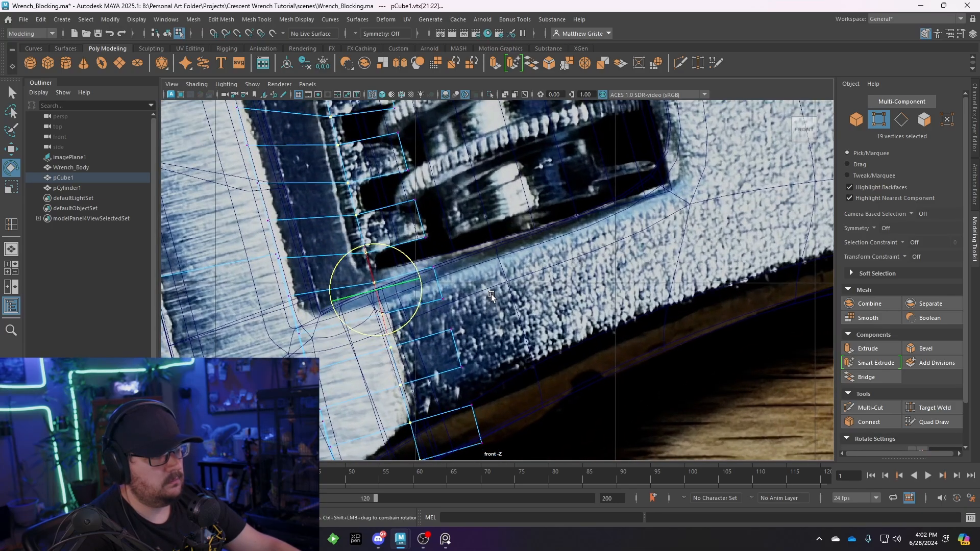
{"action": "key", "text": "space"}
{"action": "key", "text": "space"}
{"action": "mouse_move", "coordinate": [521, 256]}
{"action": "left_mouse_down", "text": "alt"}
{"action": "mouse_move", "coordinate": [534, 255]}
{"action": "mouse_move", "coordinate": [512, 236]}
{"action": "mouse_move", "coordinate": [438, 273]}
{"action": "mouse_move", "coordinate": [515, 256]}
{"action": "left_mouse_up", "text": "alt"}
{"action": "key", "text": "space"}
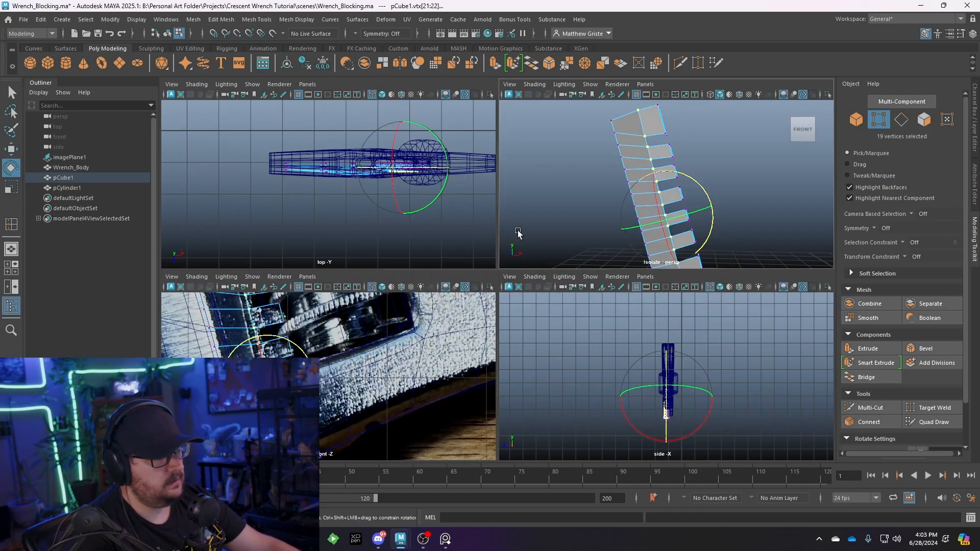
{"action": "key", "text": "space"}
Move the tip vertices of an upper rack tooth outward in the front view to match the reference.
{"action": "scroll", "coordinate": [423, 313], "scroll_direction": "up", "scroll_amount": 4}
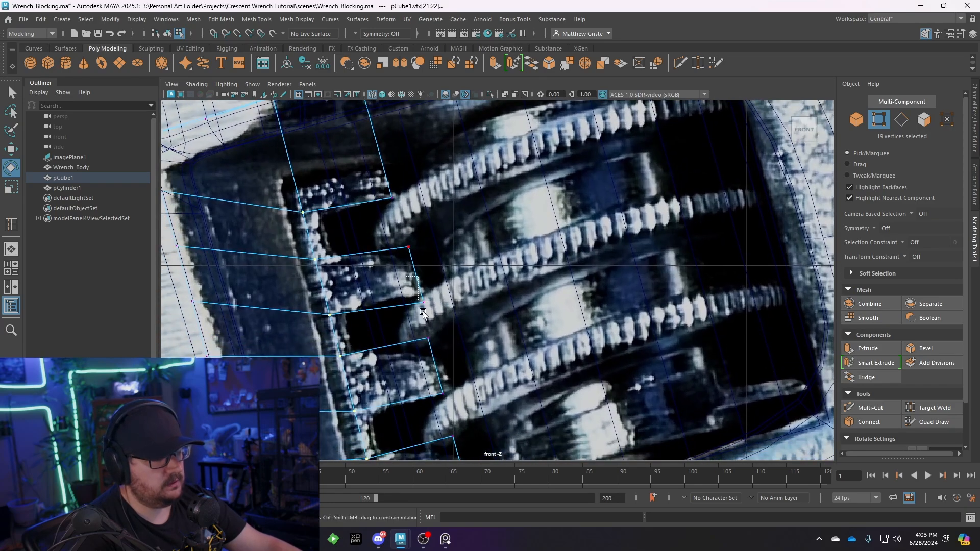
{"action": "left_click_drag", "start_coordinate": [422, 313], "coordinate": [426, 297]}
{"action": "key", "text": "w"}
{"action": "left_click_drag", "start_coordinate": [395, 236], "coordinate": [417, 257]}
{"action": "left_click_drag", "start_coordinate": [411, 250], "coordinate": [442, 251]}
Select the tip vertices of all the rack teeth, scale them into a straight line and rotate them slightly to the rack's slope.
{"action": "scroll", "coordinate": [412, 249], "scroll_direction": "down", "scroll_amount": 6}
{"action": "scroll", "coordinate": [491, 167], "scroll_direction": "up", "scroll_amount": 3}
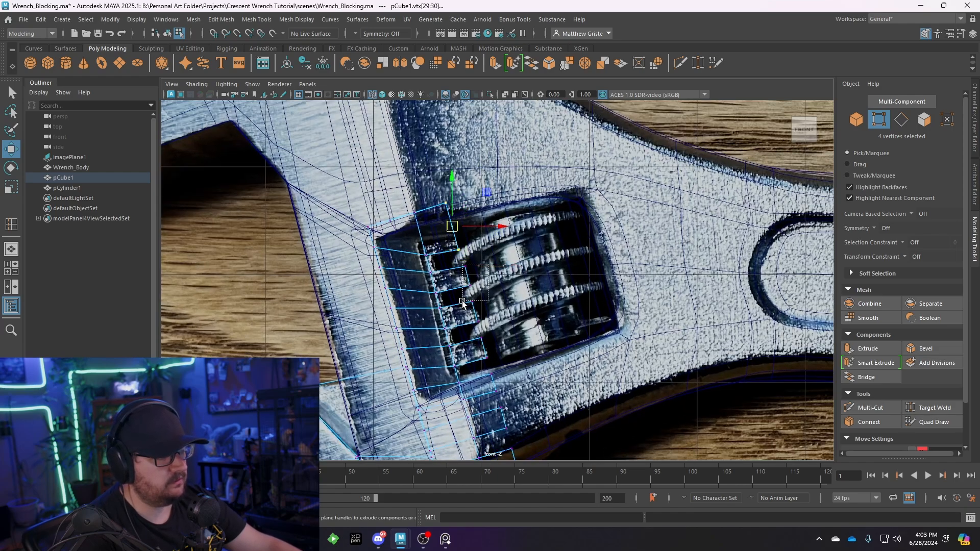
{"action": "left_click_drag", "start_coordinate": [462, 302], "coordinate": [474, 340], "text": "shift"}
{"action": "middle_click_drag", "start_coordinate": [507, 341], "coordinate": [494, 309], "text": "alt"}
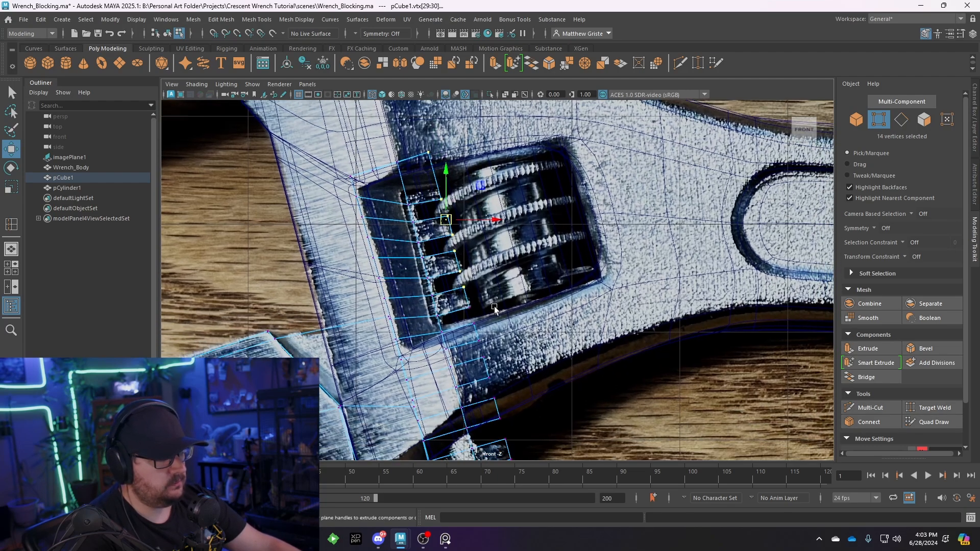
{"action": "left_click_drag", "start_coordinate": [466, 332], "coordinate": [466, 333], "text": "shift"}
{"action": "left_click_drag", "start_coordinate": [473, 372], "coordinate": [473, 372], "text": "shift"}
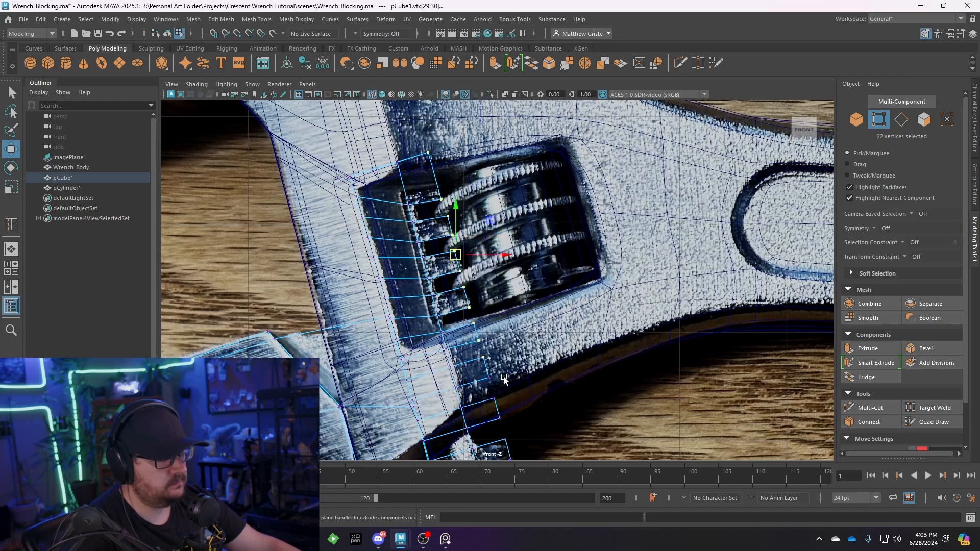
{"action": "left_click_drag", "start_coordinate": [483, 405], "coordinate": [482, 405], "text": "shift"}
{"action": "left_click_drag", "start_coordinate": [492, 453], "coordinate": [492, 452], "text": "shift"}
{"action": "middle_click_drag", "start_coordinate": [518, 415], "coordinate": [500, 326], "text": "alt"}
{"action": "left_click_drag", "start_coordinate": [512, 362], "coordinate": [498, 419], "text": "shift"}
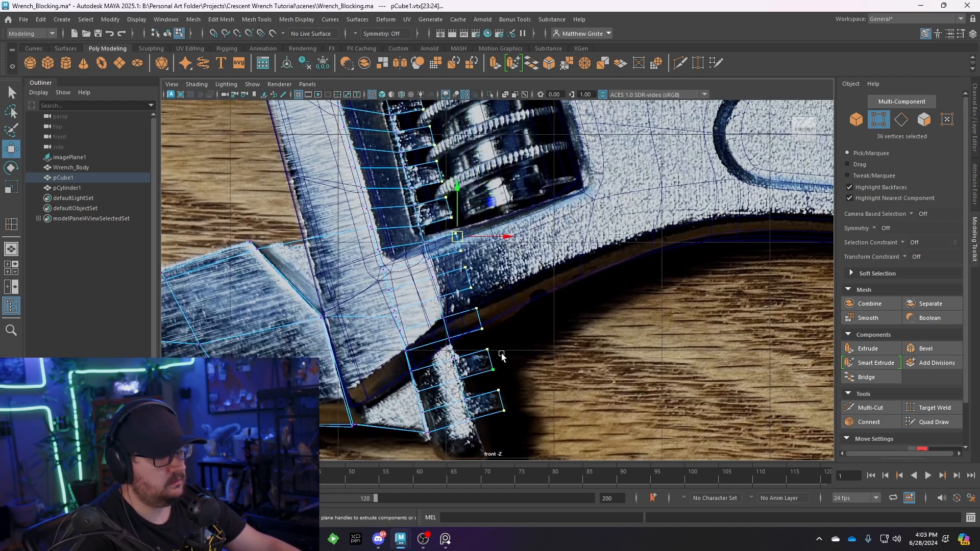
{"action": "middle_click_drag", "start_coordinate": [499, 307], "coordinate": [498, 333], "text": "alt"}
{"action": "mouse_move", "coordinate": [476, 253]}
{"action": "left_mouse_down"}
{"action": "mouse_move", "coordinate": [473, 245]}
{"action": "mouse_move", "coordinate": [475, 255]}
{"action": "mouse_move", "coordinate": [463, 257]}
{"action": "left_mouse_up"}
{"action": "key", "text": "e"}
{"action": "key", "text": "r"}
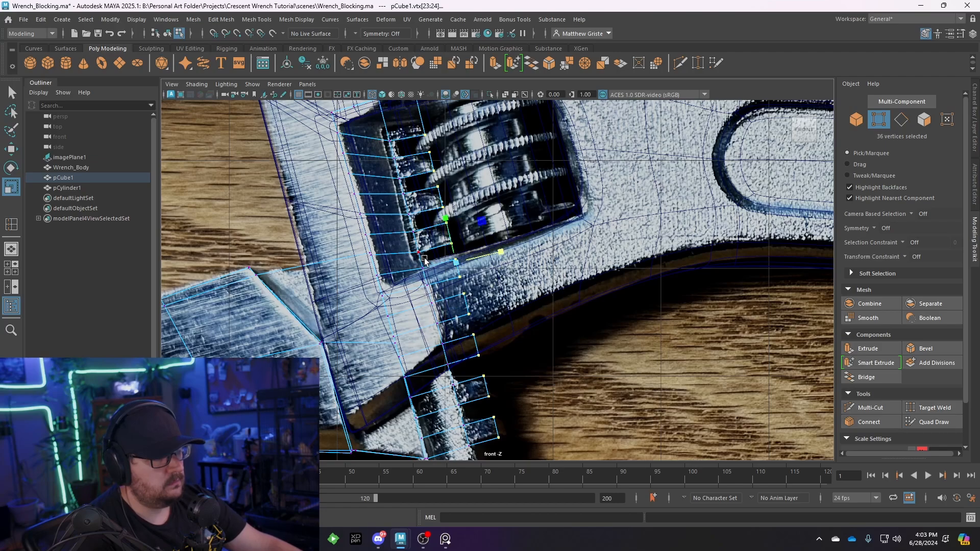
{"action": "key", "text": "e"}
{"action": "left_click_drag", "start_coordinate": [490, 237], "coordinate": [490, 238]}
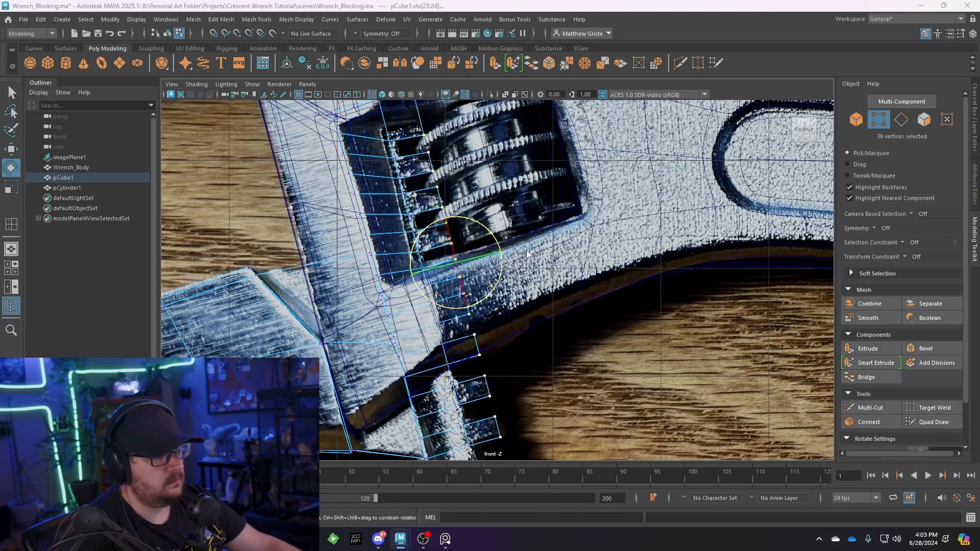
Examine the aligned teeth in the perspective view with the rack in object mode.
{"action": "key", "text": "space"}
{"action": "key", "text": "space"}
{"action": "left_click_drag", "start_coordinate": [593, 289], "coordinate": [567, 279], "text": "alt"}
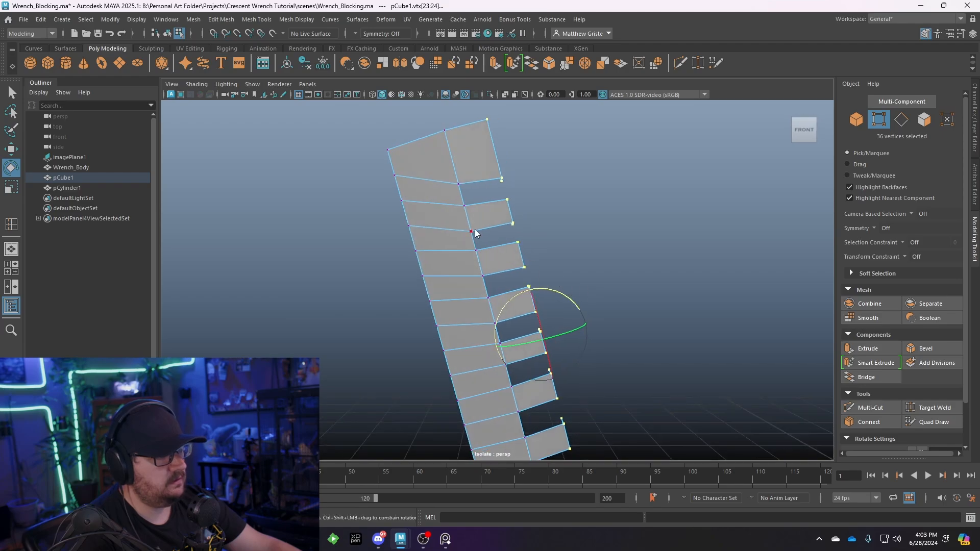
{"action": "right_click_drag", "start_coordinate": [476, 230], "coordinate": [536, 219]}
{"action": "left_click", "coordinate": [584, 327]}
{"action": "scroll", "coordinate": [584, 347], "scroll_direction": "down", "scroll_amount": 2}
{"action": "middle_click_drag", "start_coordinate": [523, 348], "coordinate": [544, 268], "text": "alt"}
{"action": "left_click_drag", "start_coordinate": [544, 267], "coordinate": [485, 269], "text": "alt"}
{"action": "left_click", "coordinate": [509, 241]}
{"action": "key", "text": "space"}
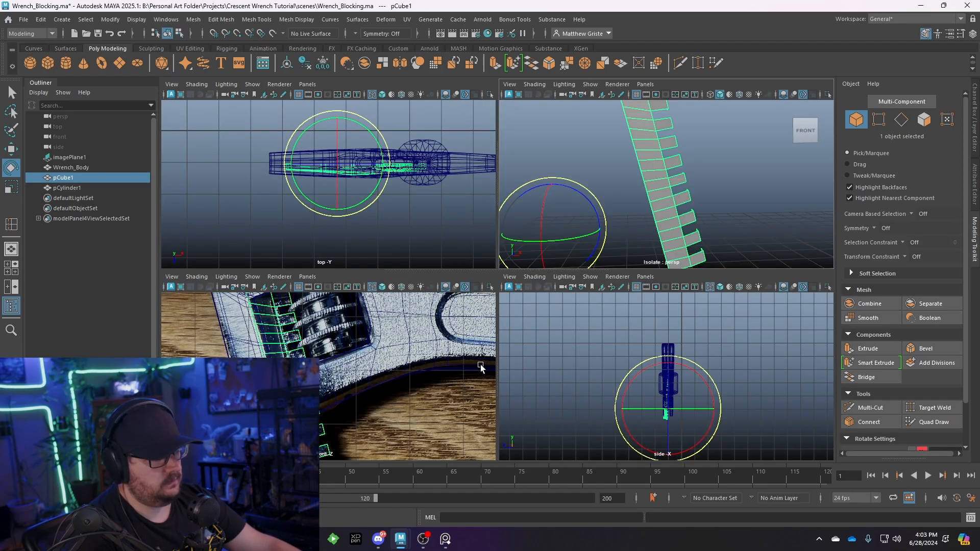
Slide the upper vertices on the rack's back edge downward in the front view so the cross edges run parallel to the teeth.
{"action": "key", "text": "space"}
{"action": "scroll", "coordinate": [408, 184], "scroll_direction": "up", "scroll_amount": 3}
{"action": "right_click_drag", "start_coordinate": [413, 182], "coordinate": [364, 183]}
{"action": "key", "text": "w"}
{"action": "left_click_drag", "start_coordinate": [389, 143], "coordinate": [393, 258]}
{"action": "scroll", "coordinate": [422, 254], "scroll_direction": "up", "scroll_amount": 2}
{"action": "left_click_drag", "start_coordinate": [411, 300], "coordinate": [396, 279]}
{"action": "left_click_drag", "start_coordinate": [400, 286], "coordinate": [417, 356]}
Slide the back-edge vertices around the slot's lower corner down along the rack in line with their teeth.
{"action": "middle_click_drag", "start_coordinate": [429, 381], "coordinate": [403, 297], "text": "alt"}
{"action": "left_click_drag", "start_coordinate": [401, 302], "coordinate": [422, 360]}
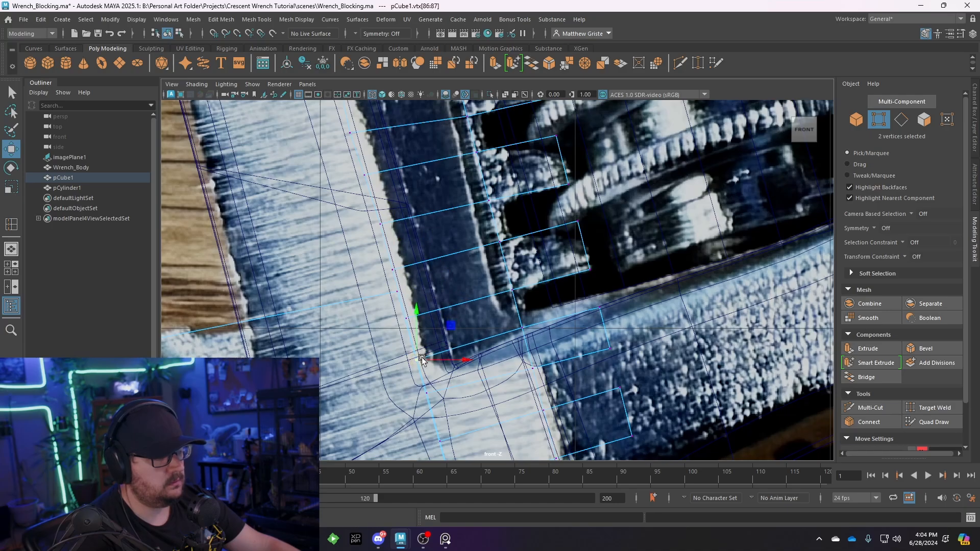
{"action": "middle_click_drag", "start_coordinate": [438, 378], "coordinate": [422, 276], "text": "alt"}
{"action": "scroll", "coordinate": [424, 275], "scroll_direction": "up", "scroll_amount": 2}
{"action": "left_click_drag", "start_coordinate": [414, 286], "coordinate": [388, 310]}
{"action": "left_click_drag", "start_coordinate": [393, 297], "coordinate": [393, 300]}
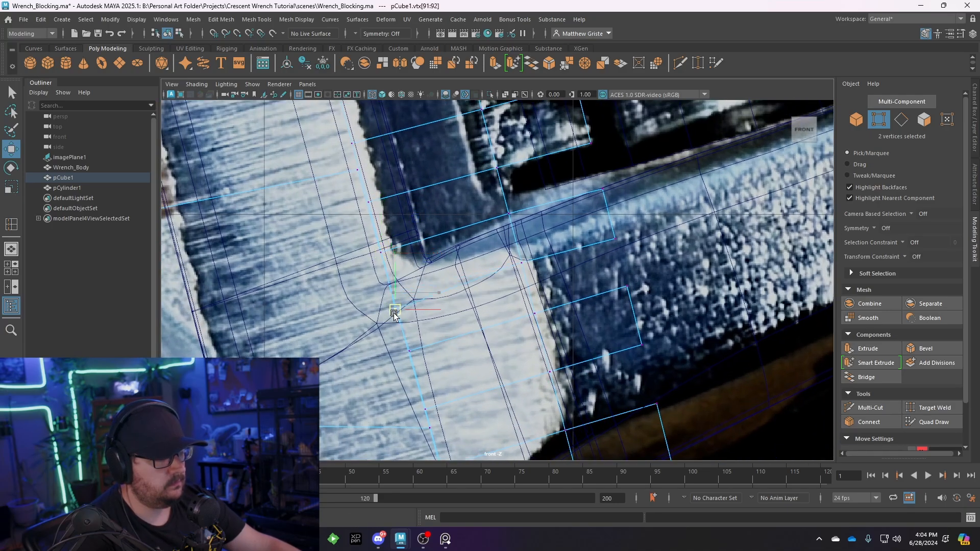
{"action": "scroll", "coordinate": [437, 249], "scroll_direction": "down", "scroll_amount": 6}
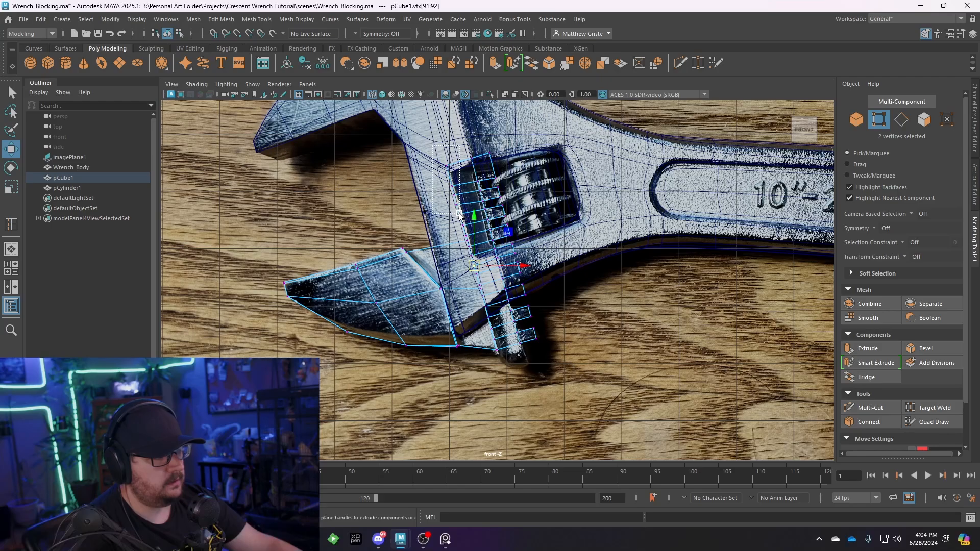
{"action": "left_click_drag", "start_coordinate": [458, 213], "coordinate": [459, 210]}
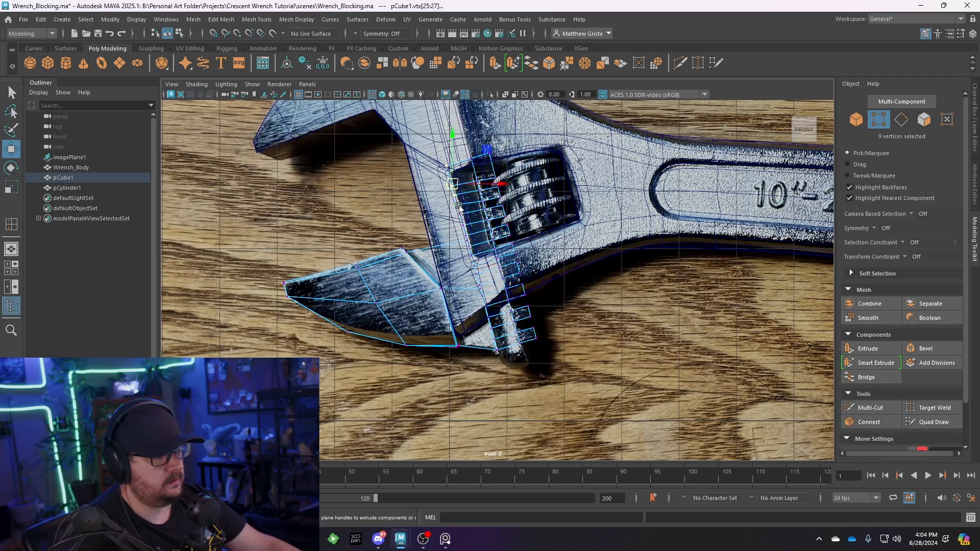
{"action": "key", "text": "space"}
{"action": "key", "text": "space"}
{"action": "scroll", "coordinate": [473, 192], "scroll_direction": "up", "scroll_amount": 3}
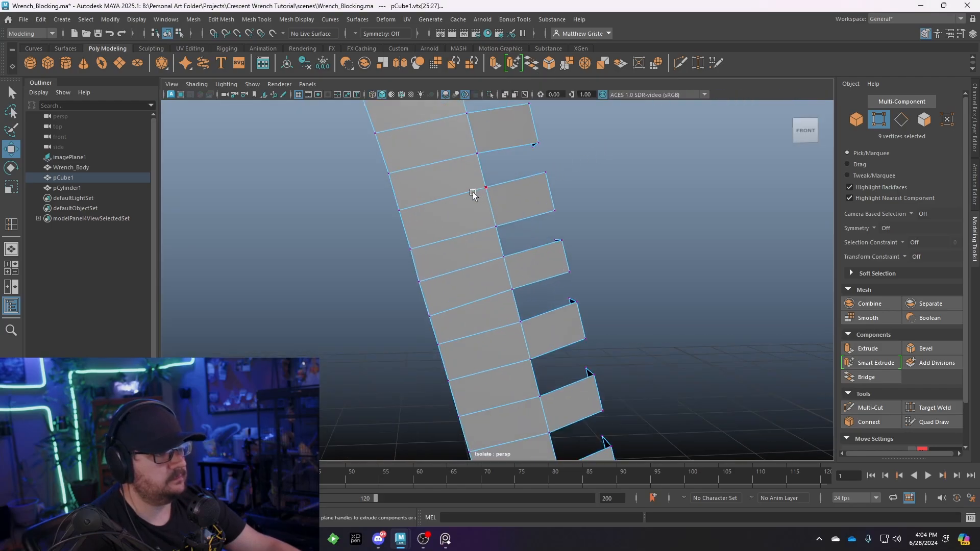
{"action": "left_click", "coordinate": [389, 173]}
{"action": "double_click", "coordinate": [376, 133]}
{"action": "scroll", "coordinate": [442, 188], "scroll_direction": "down", "scroll_amount": 3}
{"action": "left_click_drag", "start_coordinate": [442, 188], "coordinate": [448, 203], "text": "alt"}
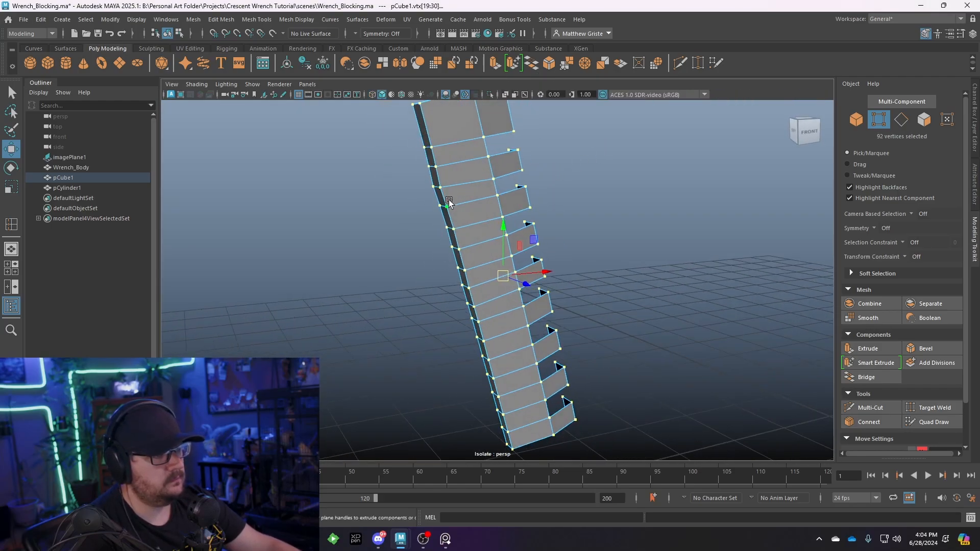
{"action": "left_click", "coordinate": [448, 205]}
{"action": "double_click", "coordinate": [438, 184], "text": "shift"}
Select only the vertices along the rack's back edge, angle the pivot to the slope and scale them into a straight line.
{"action": "key", "text": "space"}
{"action": "left_click_drag", "start_coordinate": [623, 120], "coordinate": [681, 260]}
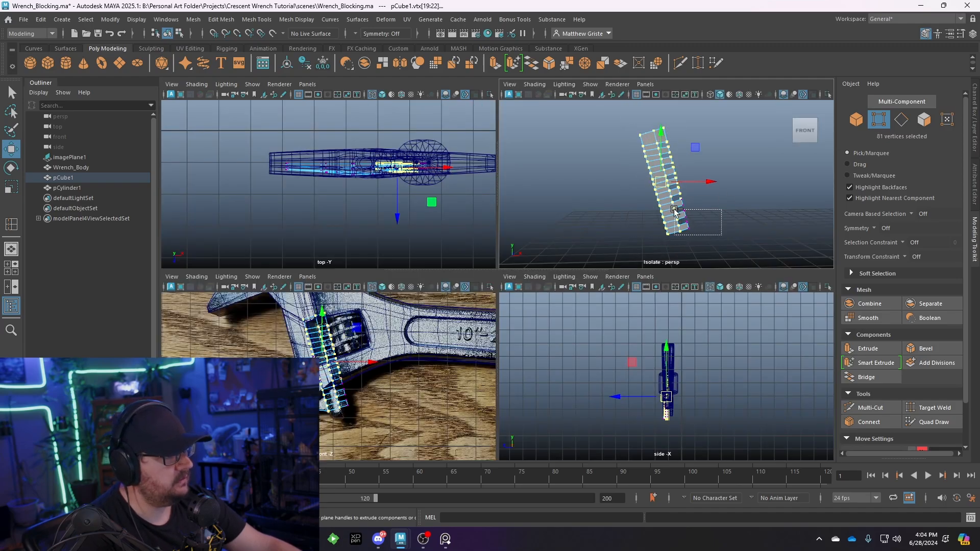
{"action": "left_click_drag", "start_coordinate": [710, 201], "coordinate": [654, 138], "text": "ctrl"}
{"action": "key", "text": "e"}
{"action": "key", "text": "r"}
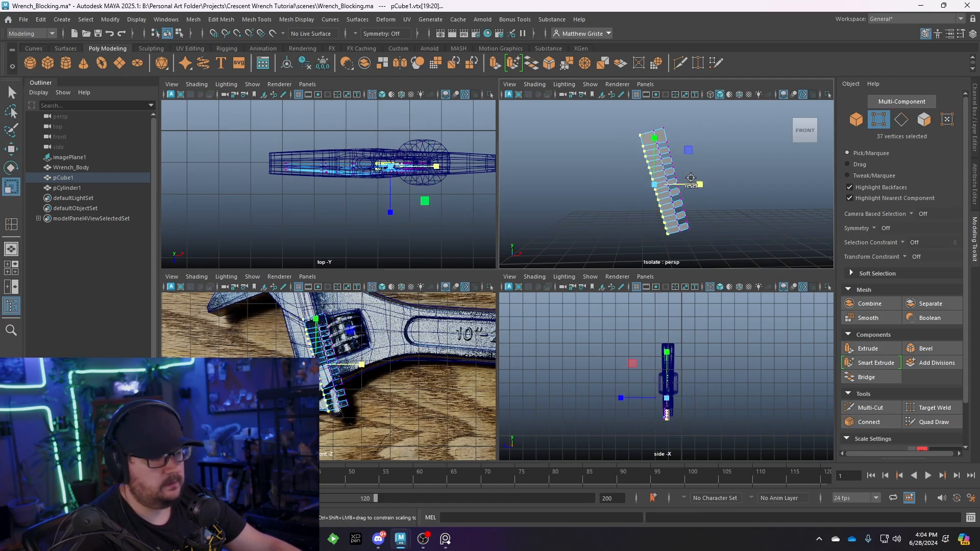
{"action": "key", "text": "d"}
{"action": "left_click_drag", "start_coordinate": [677, 175], "coordinate": [671, 167]}
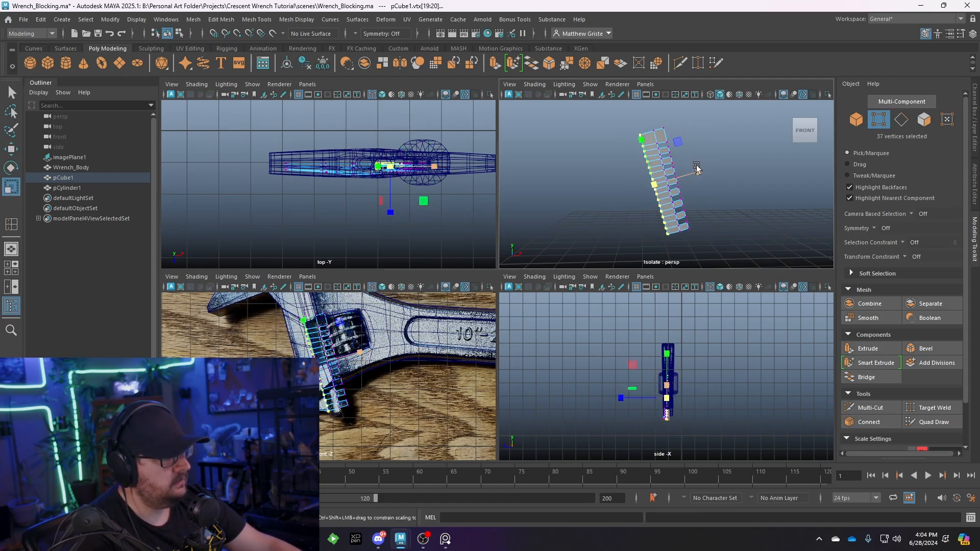
{"action": "key", "text": "space"}
{"action": "key", "text": "f"}
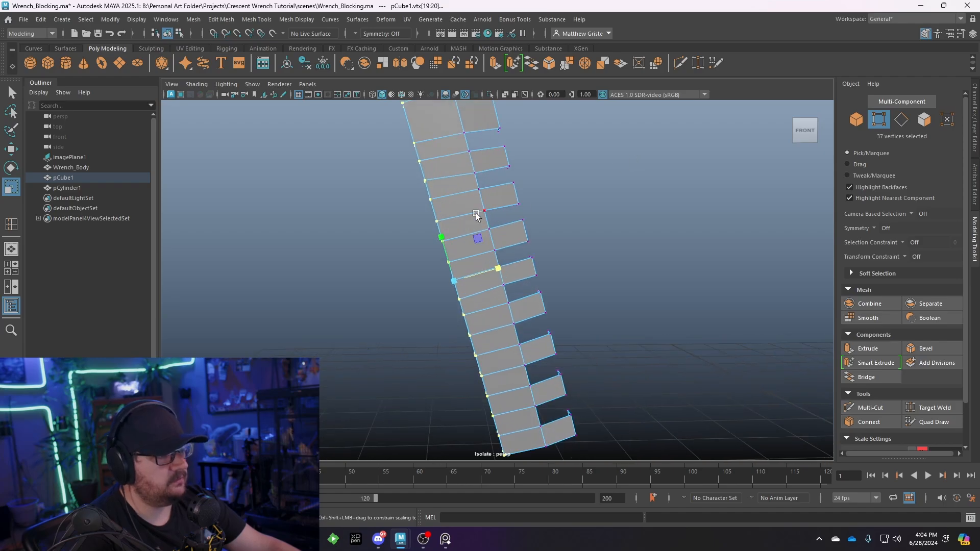
Examine the straightened rack in object mode and frame its toothed side in the perspective view.
{"action": "mouse_move", "coordinate": [476, 214]}
{"action": "left_mouse_down", "text": "alt"}
{"action": "mouse_move", "coordinate": [503, 197]}
{"action": "mouse_move", "coordinate": [492, 238]}
{"action": "mouse_move", "coordinate": [459, 208]}
{"action": "left_mouse_up", "text": "alt"}
{"action": "key", "text": "F8"}
{"action": "left_click", "coordinate": [554, 175]}
{"action": "scroll", "coordinate": [531, 202], "scroll_direction": "down", "scroll_amount": 5}
{"action": "left_click", "coordinate": [464, 258]}
{"action": "left_click_drag", "start_coordinate": [464, 258], "coordinate": [452, 174], "text": "alt"}
{"action": "key", "text": "f"}
{"action": "scroll", "coordinate": [452, 175], "scroll_direction": "up", "scroll_amount": 4}
Select the root edges of the eight tooth gaps and extrude them across the rack's thickness.
{"action": "right_click_drag", "start_coordinate": [450, 173], "coordinate": [450, 144]}
{"action": "left_click", "coordinate": [435, 151]}
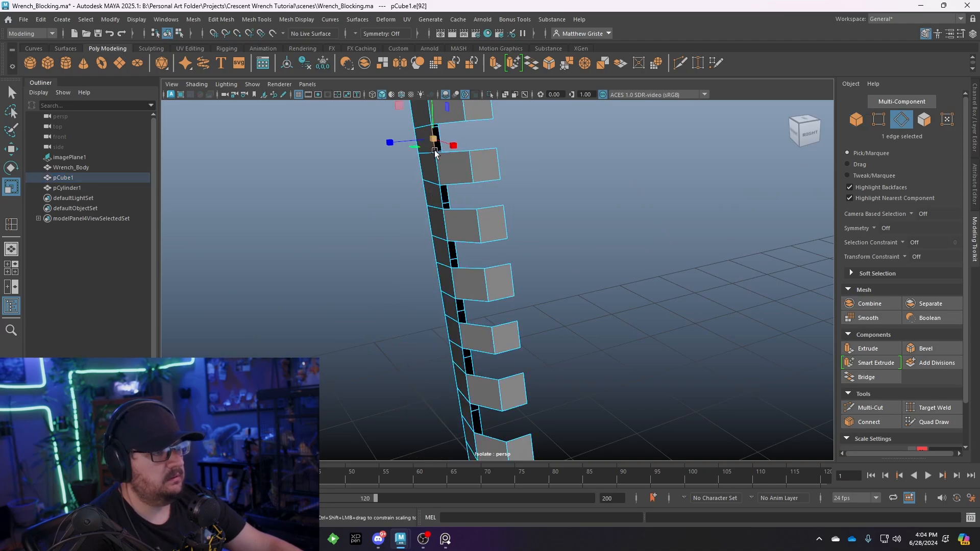
{"action": "left_click", "coordinate": [445, 198], "text": "shift"}
{"action": "left_click", "coordinate": [452, 255], "text": "shift"}
{"action": "left_click", "coordinate": [459, 309], "text": "shift"}
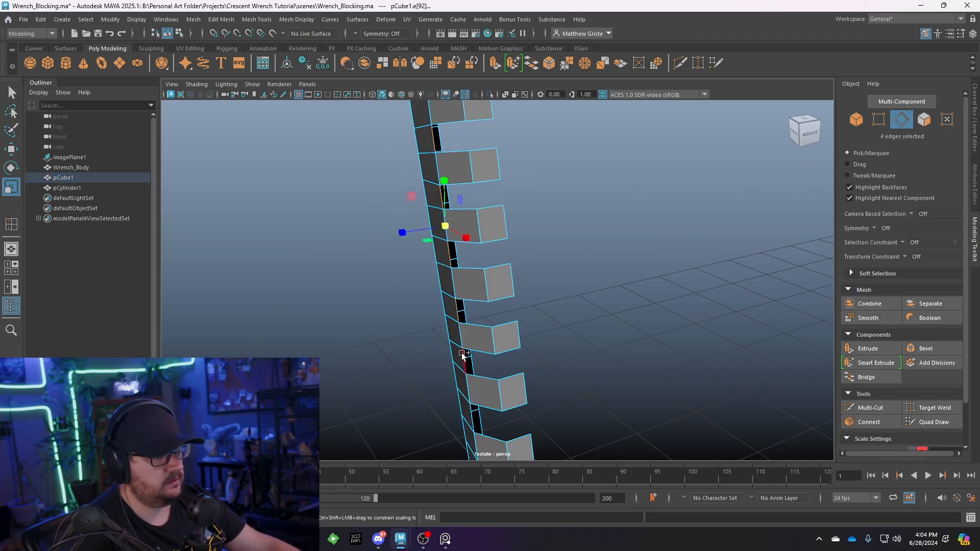
{"action": "left_click", "coordinate": [465, 360], "text": "shift"}
{"action": "middle_click_drag", "start_coordinate": [480, 382], "coordinate": [470, 284], "text": "alt"}
{"action": "left_click", "coordinate": [466, 315], "text": "shift"}
{"action": "middle_click_drag", "start_coordinate": [473, 358], "coordinate": [476, 296], "text": "alt"}
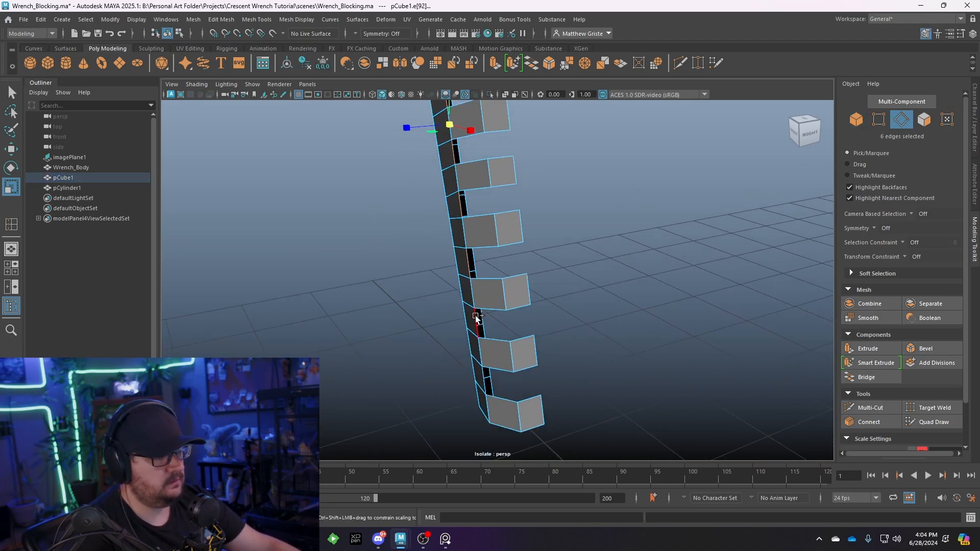
{"action": "left_click", "coordinate": [476, 320], "text": "shift"}
{"action": "left_click", "coordinate": [484, 377], "text": "shift"}
{"action": "left_click_drag", "start_coordinate": [511, 306], "coordinate": [503, 223], "text": "alt"}
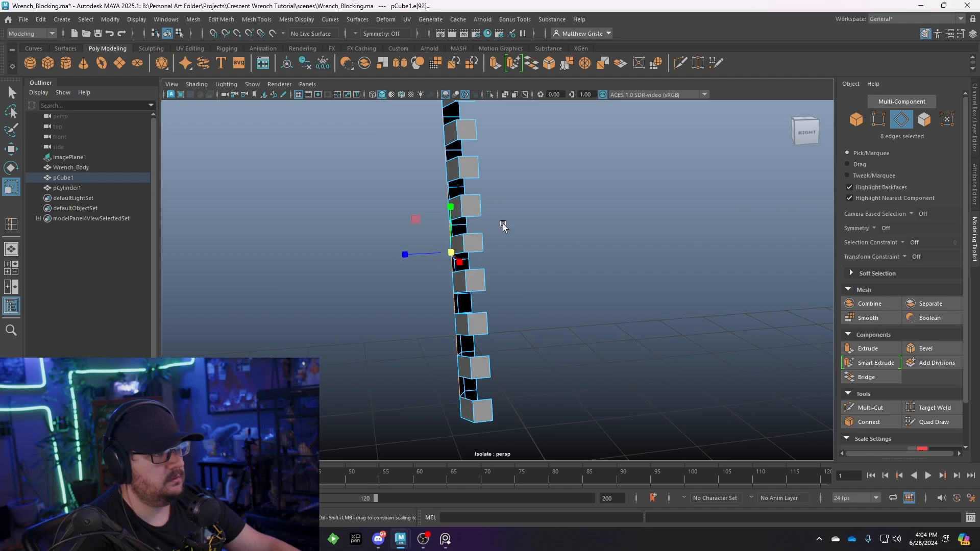
{"action": "left_click", "coordinate": [495, 65]}
{"action": "left_click_drag", "start_coordinate": [408, 117], "coordinate": [445, 119]}
Bridge the topmost gap face's upper edge to the wide end block's lower edge, closing the block's underside.
{"action": "left_click_drag", "start_coordinate": [536, 156], "coordinate": [502, 197], "text": "alt"}
{"action": "scroll", "coordinate": [489, 173], "scroll_direction": "up", "scroll_amount": 3}
{"action": "right_click_drag", "start_coordinate": [476, 158], "coordinate": [476, 129]}
{"action": "middle_click_drag", "start_coordinate": [477, 133], "coordinate": [482, 208], "text": "alt"}
{"action": "scroll", "coordinate": [480, 204], "scroll_direction": "up", "scroll_amount": 4}
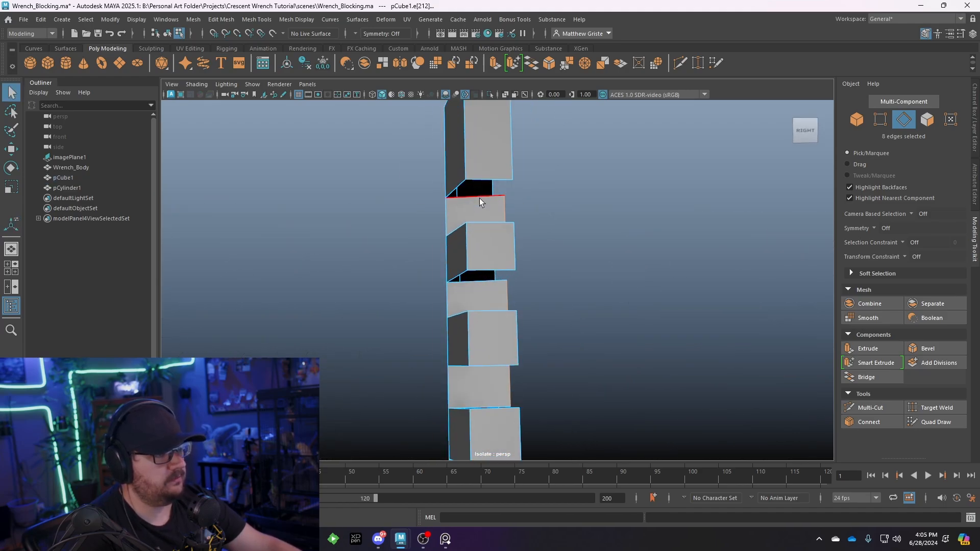
{"action": "left_click", "coordinate": [479, 197]}
{"action": "left_click", "coordinate": [480, 180], "text": "shift"}
{"action": "left_click_drag", "start_coordinate": [458, 205], "coordinate": [534, 249], "text": "alt"}
{"action": "left_click", "coordinate": [535, 66]}
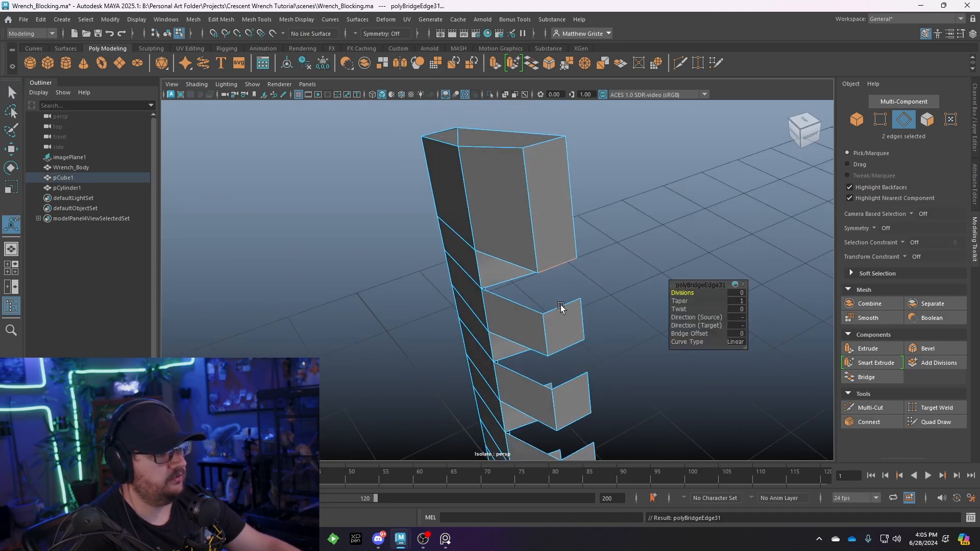
Bridge the open upper and lower sides of the first tooth below the wide end block.
{"action": "left_click", "coordinate": [560, 305]}
{"action": "left_click", "coordinate": [517, 280], "text": "shift"}
{"action": "key", "text": "g"}
{"action": "left_click_drag", "start_coordinate": [548, 330], "coordinate": [542, 260], "text": "alt"}
{"action": "left_click", "coordinate": [494, 246]}
{"action": "key", "text": "g"}
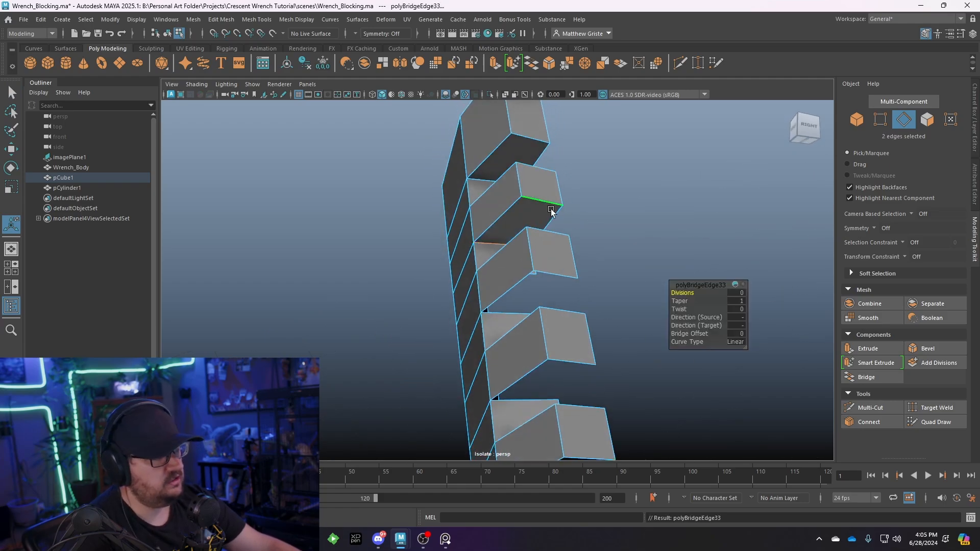
Bridge the open upper and lower sides of the second tooth below the wide end block.
{"action": "left_click_drag", "start_coordinate": [542, 204], "coordinate": [558, 352], "text": "alt"}
{"action": "left_click", "coordinate": [554, 395]}
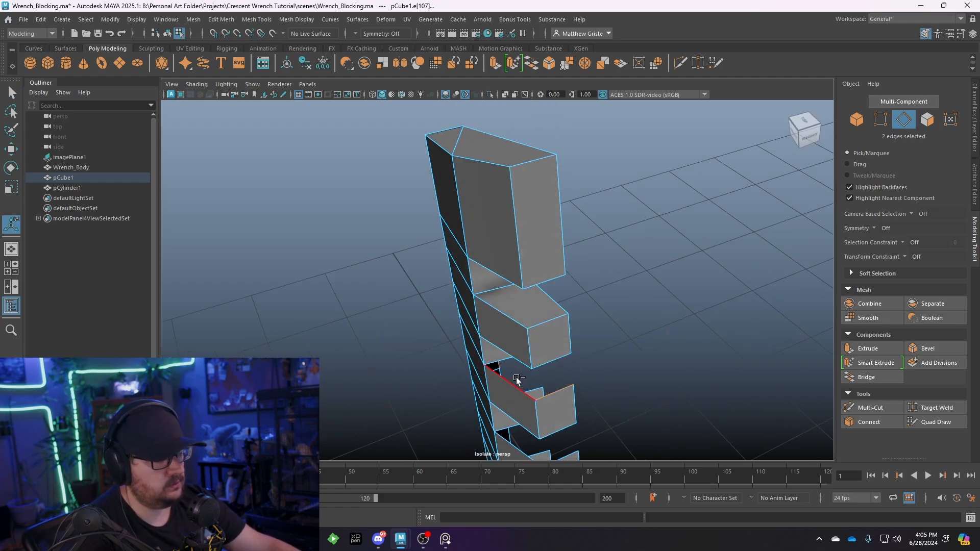
{"action": "key", "text": "g"}
{"action": "left_click_drag", "start_coordinate": [565, 407], "coordinate": [536, 273], "text": "alt"}
{"action": "left_click", "coordinate": [508, 277]}
{"action": "left_click", "coordinate": [563, 225], "text": "shift"}
{"action": "key", "text": "g"}
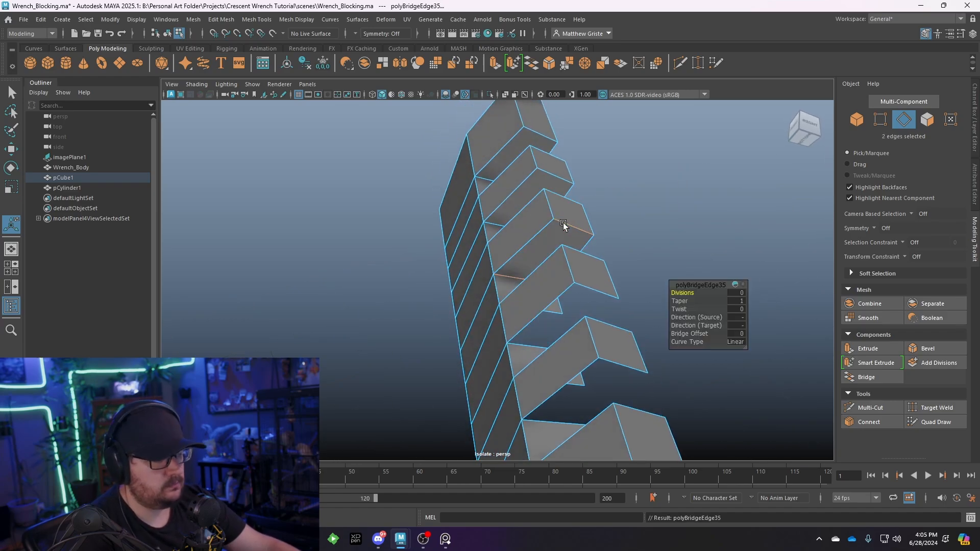
Bridge the open upper and lower sides of the third tooth below the wide end block.
{"action": "left_click_drag", "start_coordinate": [563, 225], "coordinate": [523, 263], "text": "alt"}
{"action": "left_click", "coordinate": [515, 326]}
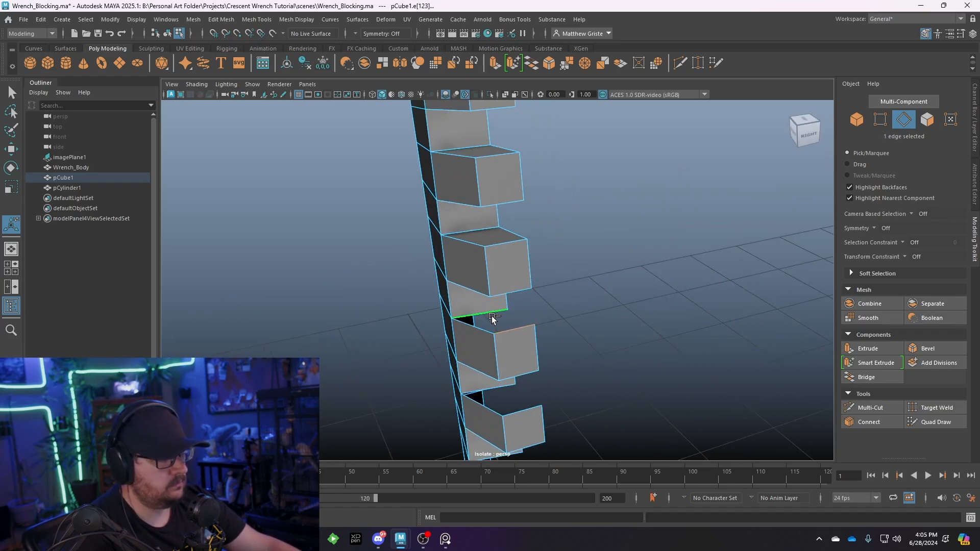
{"action": "left_click_drag", "start_coordinate": [514, 326], "coordinate": [519, 328], "text": "alt"}
{"action": "key", "text": "g"}
{"action": "left_click", "coordinate": [504, 322]}
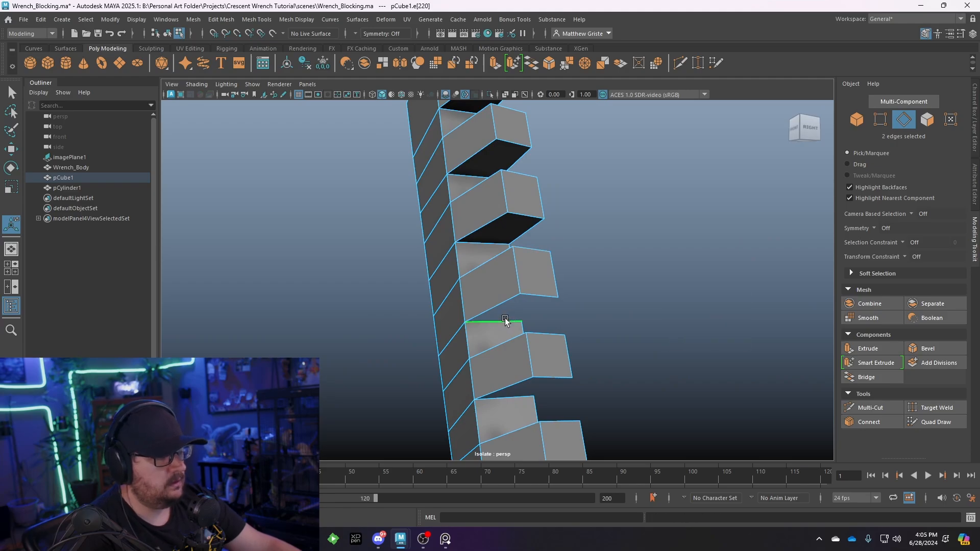
{"action": "left_click", "coordinate": [535, 296], "text": "shift"}
{"action": "key", "text": "g"}
Bridge the open underside of the fourth tooth below the wide end block.
{"action": "left_click", "coordinate": [543, 377]}
{"action": "left_click", "coordinate": [524, 395], "text": "shift"}
{"action": "key", "text": "g"}
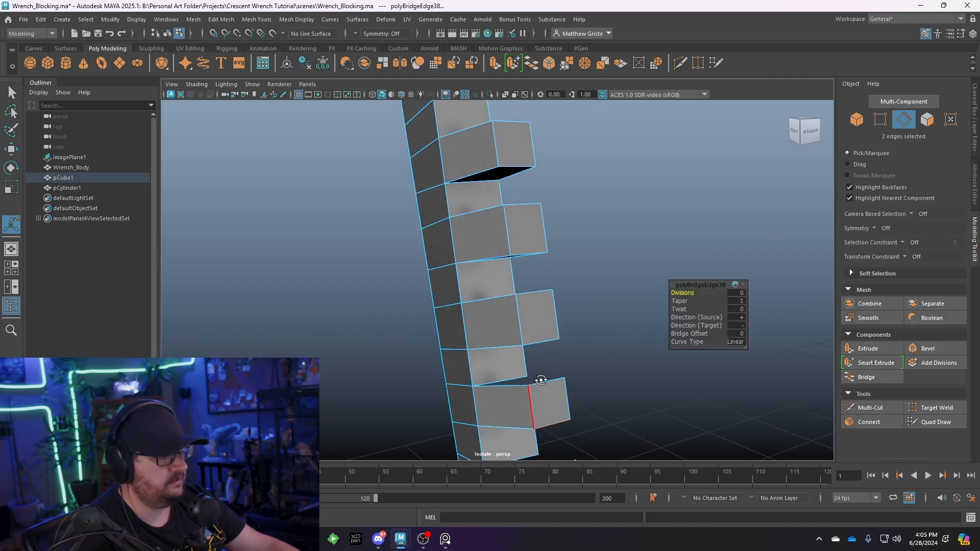
Bridge the remaining open sides of the fourth and fifth teeth below the wide end block.
{"action": "left_click", "coordinate": [536, 398]}
{"action": "left_click_drag", "start_coordinate": [536, 390], "coordinate": [480, 305], "text": "alt"}
{"action": "key", "text": "g"}
{"action": "left_click", "coordinate": [463, 277]}
{"action": "left_click", "coordinate": [463, 278], "text": "shift"}
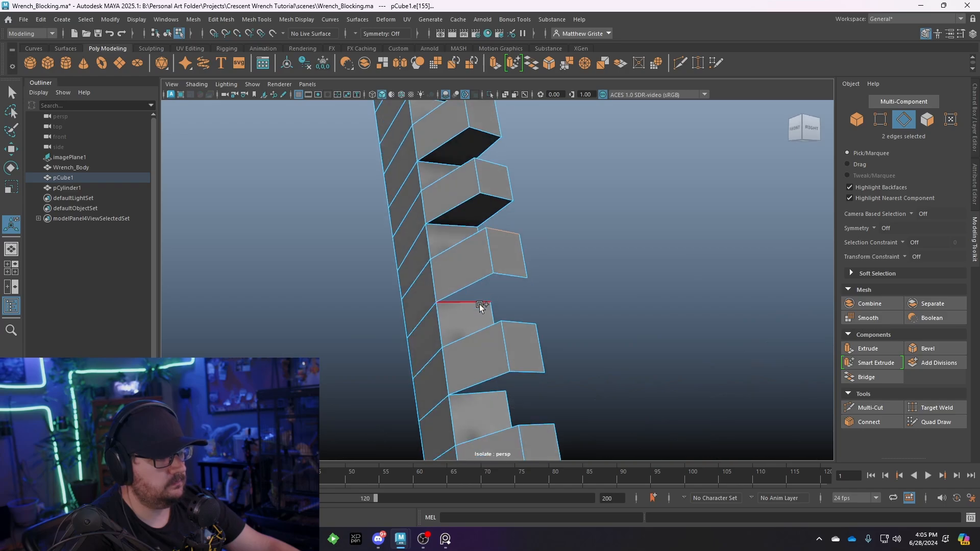
{"action": "key", "text": "g"}
{"action": "key", "text": "ctrl+z"}
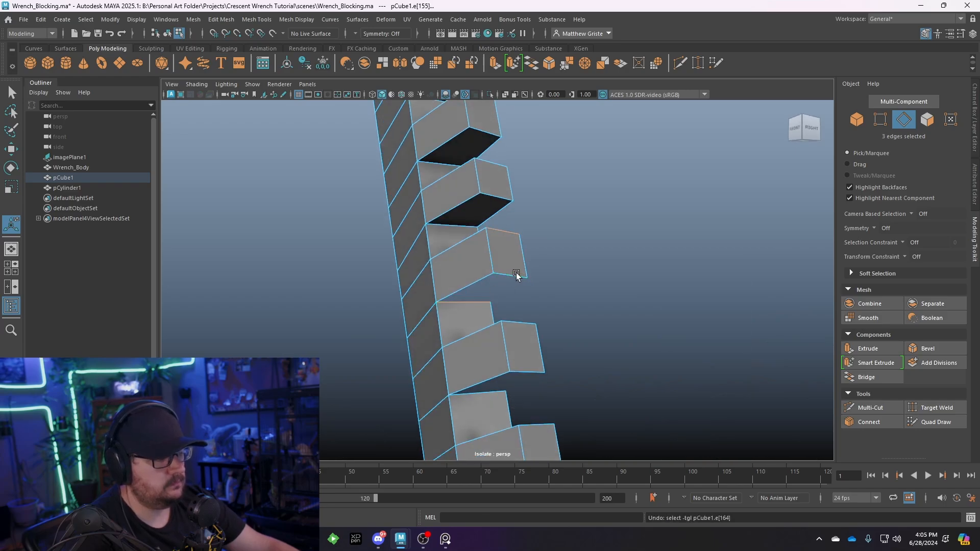
{"action": "left_click", "coordinate": [515, 277]}
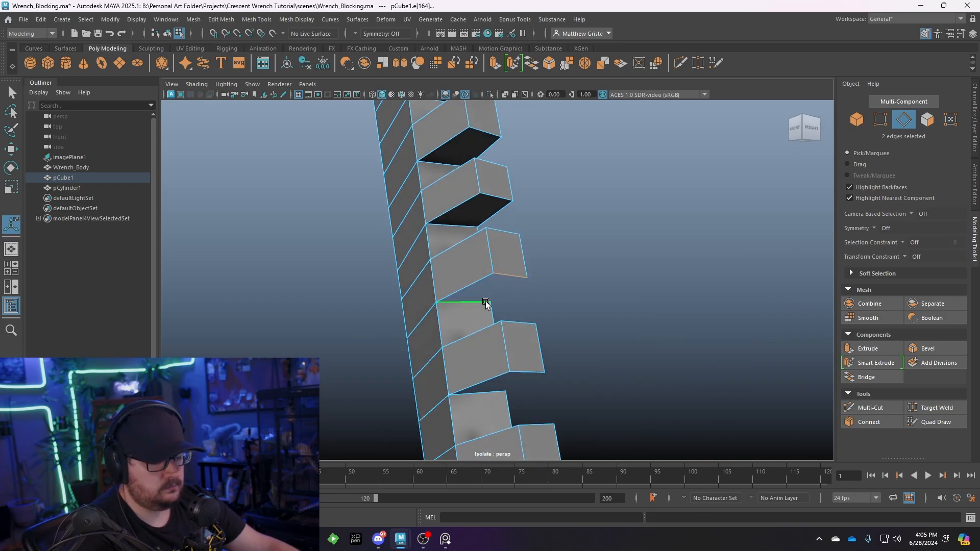
{"action": "key", "text": "g"}
Bridge the open upper and lower sides of the sixth tooth below the wide end block.
{"action": "left_click", "coordinate": [499, 391]}
{"action": "left_click", "coordinate": [532, 372], "text": "shift"}
{"action": "key", "text": "g"}
{"action": "left_click_drag", "start_coordinate": [529, 354], "coordinate": [513, 343], "text": "alt"}
{"action": "left_click", "coordinate": [482, 371]}
{"action": "key", "text": "g"}
Bridge the open upper and lower sides of the seventh tooth below the wide end block.
{"action": "left_click", "coordinate": [487, 311]}
{"action": "left_click", "coordinate": [468, 290], "text": "shift"}
{"action": "key", "text": "g"}
{"action": "middle_click_drag", "start_coordinate": [513, 343], "coordinate": [504, 318], "text": "alt"}
{"action": "left_click_drag", "start_coordinate": [503, 318], "coordinate": [470, 320], "text": "alt"}
{"action": "left_click", "coordinate": [461, 304]}
{"action": "key", "text": "g"}
{"action": "left_click", "coordinate": [484, 282]}
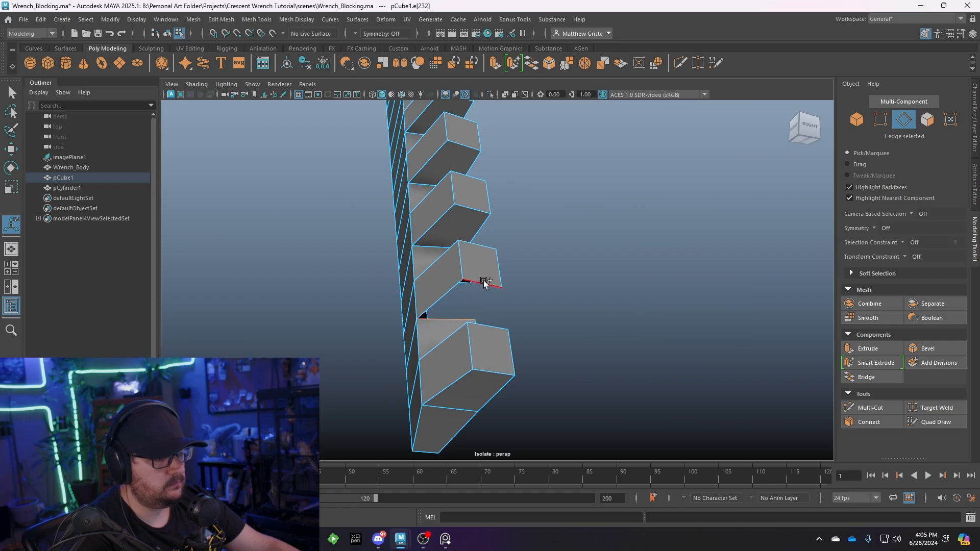
{"action": "key", "text": "g"}
Bridge the open upper side of the last tooth at the rack's far end.
{"action": "left_click_drag", "start_coordinate": [484, 281], "coordinate": [501, 394], "text": "alt"}
{"action": "left_click", "coordinate": [496, 402]}
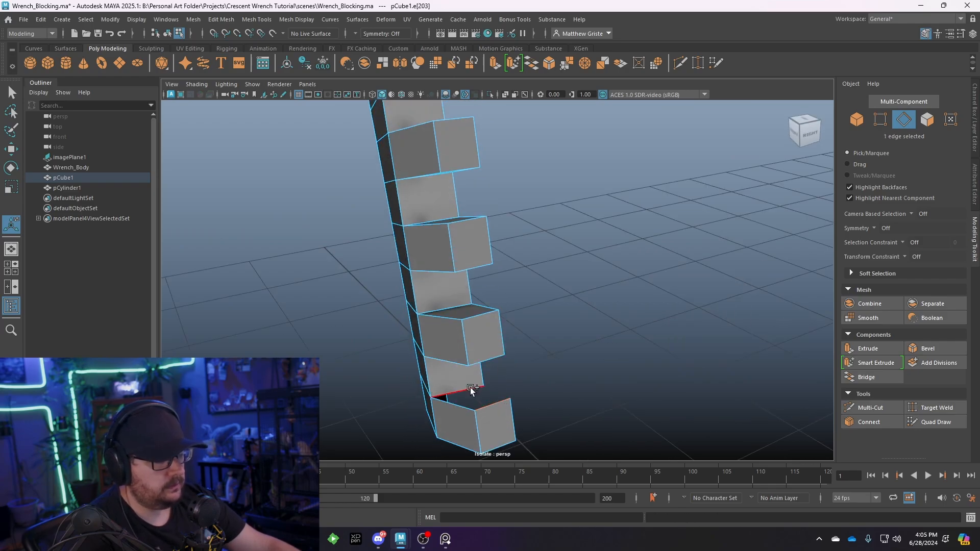
{"action": "left_click", "coordinate": [470, 389], "text": "shift"}
{"action": "key", "text": "g"}
Return to object selection, turn off the partial isolation and isolate the whole jaw mesh in the viewport.
{"action": "scroll", "coordinate": [511, 322], "scroll_direction": "down", "scroll_amount": 3}
{"action": "right_click_drag", "start_coordinate": [483, 234], "coordinate": [532, 221]}
{"action": "key", "text": "q"}
{"action": "scroll", "coordinate": [510, 262], "scroll_direction": "down", "scroll_amount": 3}
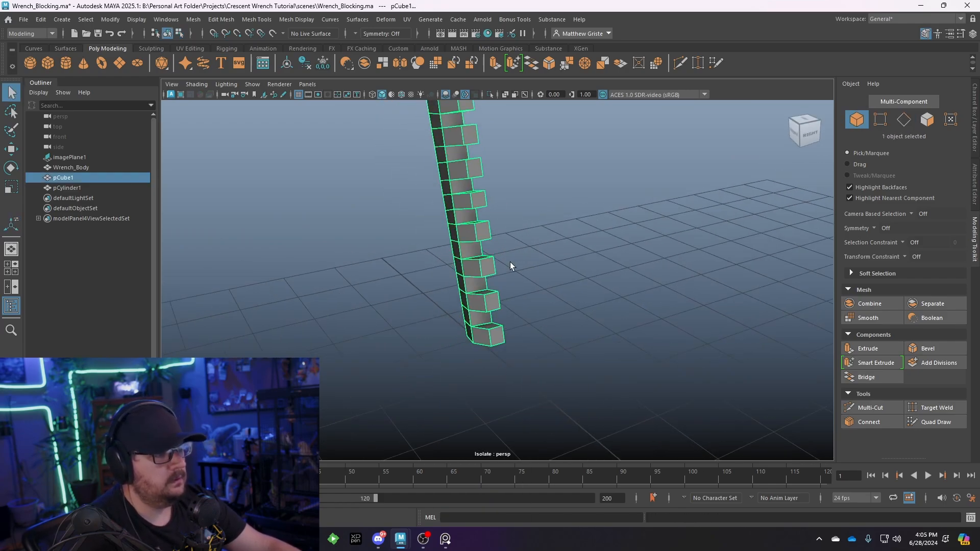
{"action": "left_click_drag", "start_coordinate": [510, 262], "coordinate": [673, 322], "text": "alt"}
{"action": "left_click", "coordinate": [253, 84]}
{"action": "mouse_move", "coordinate": [267, 105]}
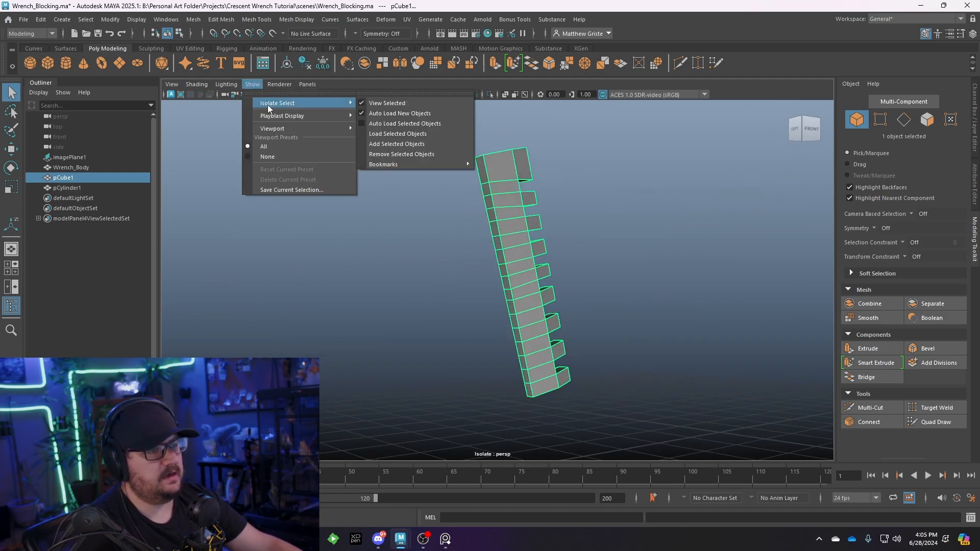
{"action": "left_click", "coordinate": [378, 103]}
{"action": "left_click_drag", "start_coordinate": [429, 293], "coordinate": [456, 295], "text": "alt"}
{"action": "key", "text": "ctrl+1"}
{"action": "scroll", "coordinate": [457, 293], "scroll_direction": "up", "scroll_amount": 10}
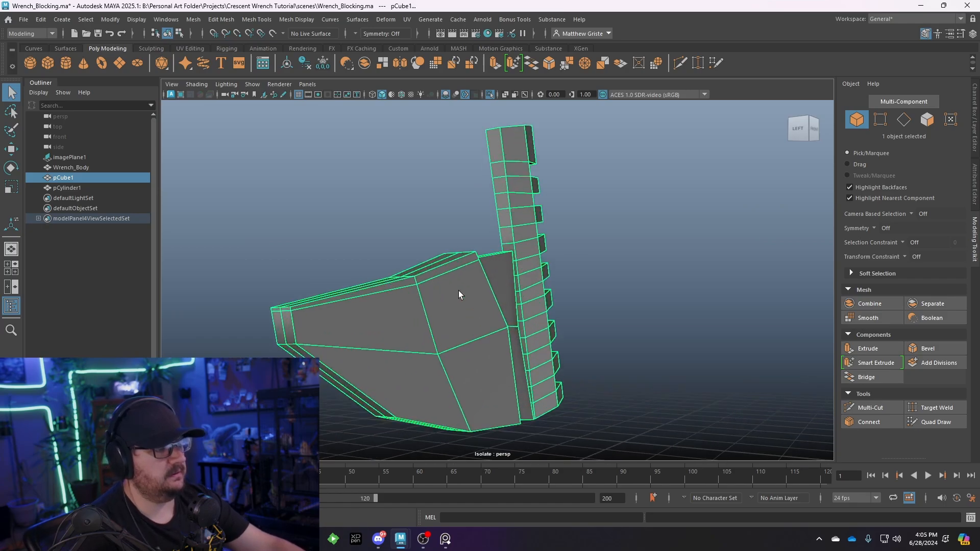
Delete the rack's narrow inner faces that lie against the jaw body, down to the bottom end.
{"action": "left_click_drag", "start_coordinate": [439, 283], "coordinate": [521, 277], "text": "alt"}
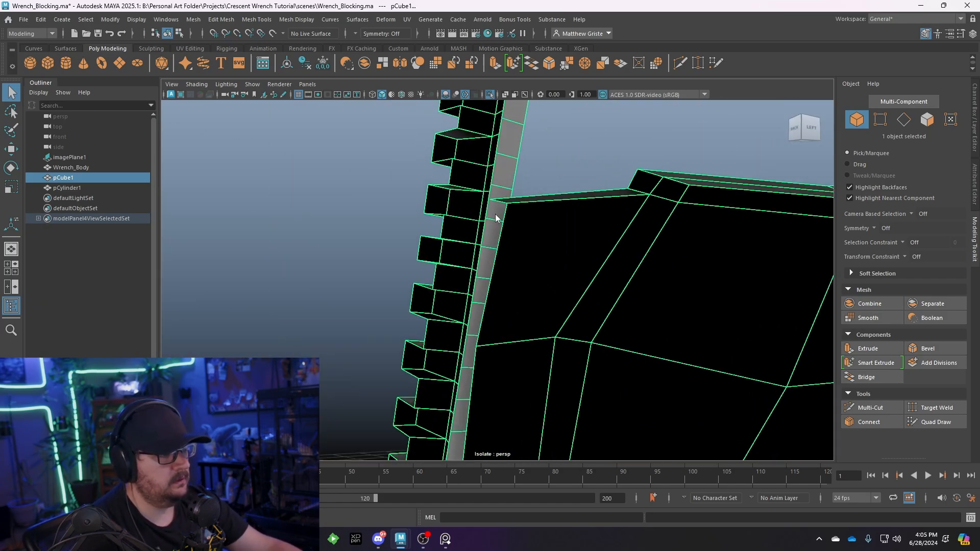
{"action": "right_click_drag", "start_coordinate": [495, 217], "coordinate": [499, 215]}
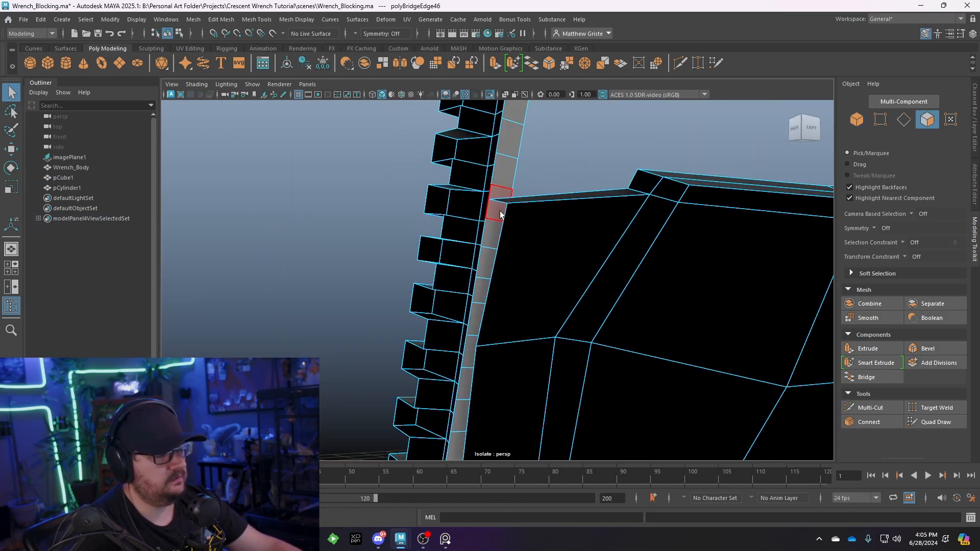
{"action": "left_click", "coordinate": [498, 209]}
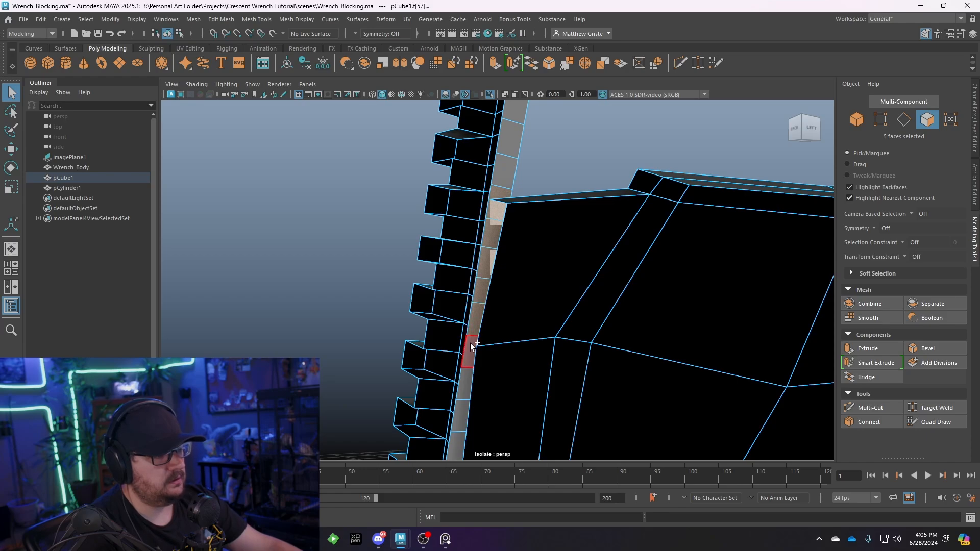
{"action": "left_click", "coordinate": [470, 348], "text": "shift"}
{"action": "left_click", "coordinate": [466, 382], "text": "shift"}
{"action": "middle_click_drag", "start_coordinate": [486, 437], "coordinate": [475, 247], "text": "alt"}
{"action": "left_click", "coordinate": [474, 205], "text": "shift"}
{"action": "left_click", "coordinate": [468, 238], "text": "shift"}
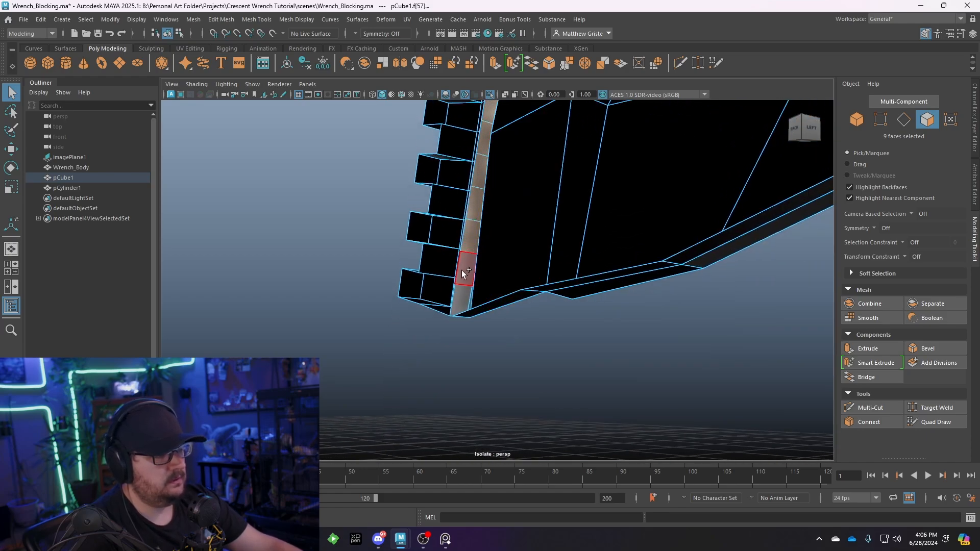
{"action": "mouse_move", "coordinate": [471, 288]}
{"action": "left_mouse_down", "text": "alt"}
{"action": "mouse_move", "coordinate": [518, 289]}
{"action": "mouse_move", "coordinate": [518, 265]}
{"action": "mouse_move", "coordinate": [485, 278]}
{"action": "left_mouse_up", "text": "alt"}
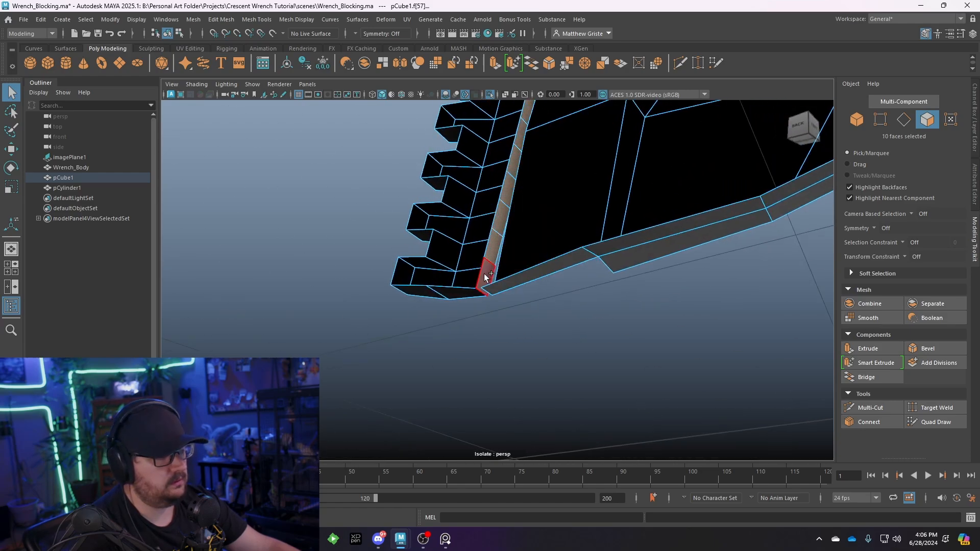
{"action": "key", "text": "Delete"}
Target-weld the vertices across the gap between the rack and the jaw body at their bottom corner.
{"action": "scroll", "coordinate": [479, 292], "scroll_direction": "up", "scroll_amount": 3}
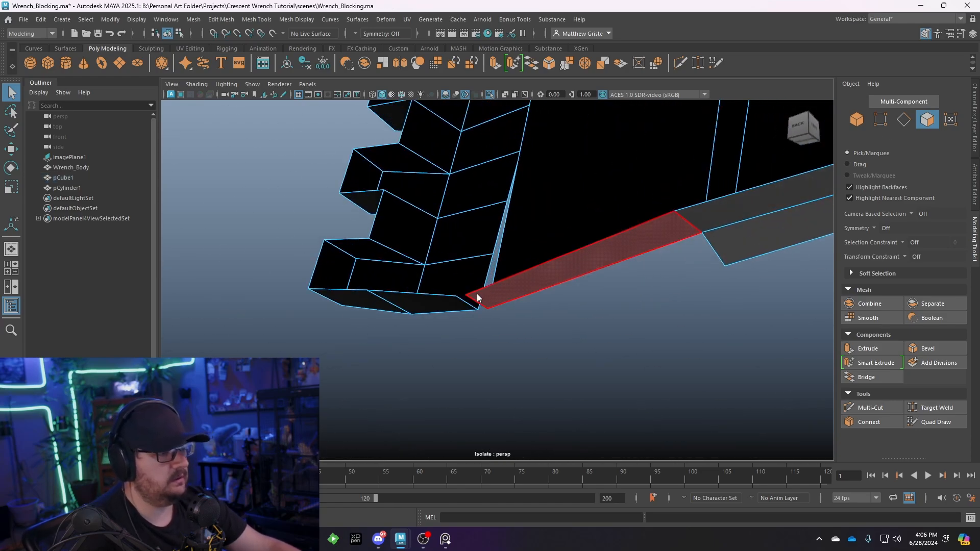
{"action": "right_click_drag", "start_coordinate": [477, 293], "coordinate": [437, 243]}
{"action": "left_click_drag", "start_coordinate": [442, 252], "coordinate": [531, 284], "text": "alt"}
{"action": "middle_click_drag", "start_coordinate": [531, 283], "coordinate": [561, 317], "text": "alt"}
{"action": "scroll", "coordinate": [561, 318], "scroll_direction": "up", "scroll_amount": 2}
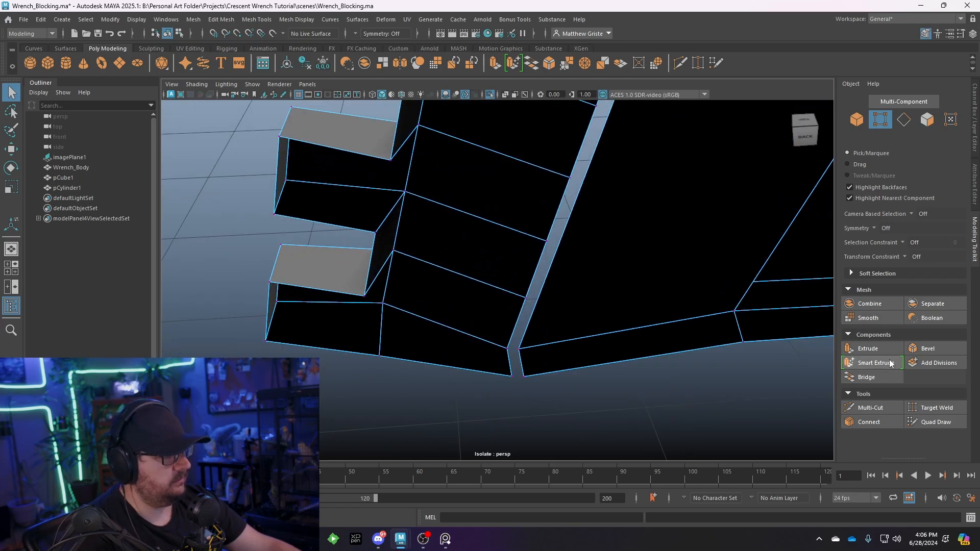
{"action": "left_click", "coordinate": [932, 408]}
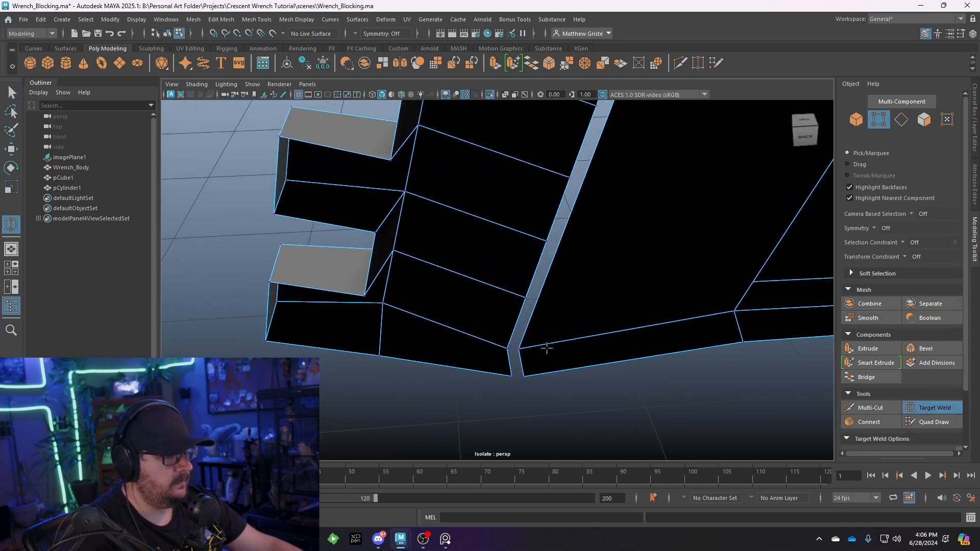
{"action": "left_click_drag", "start_coordinate": [497, 347], "coordinate": [512, 376]}
Target-weld the jaw body's upper corner and middle vertices onto the rack's adjoining edge.
{"action": "scroll", "coordinate": [603, 287], "scroll_direction": "down", "scroll_amount": 2}
{"action": "middle_click_drag", "start_coordinate": [604, 286], "coordinate": [560, 341], "text": "alt"}
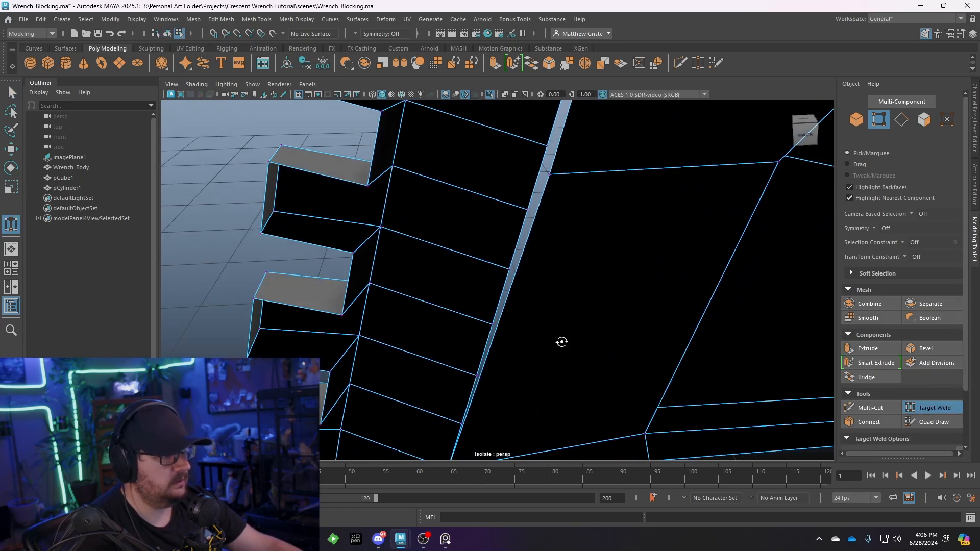
{"action": "left_click_drag", "start_coordinate": [560, 342], "coordinate": [540, 316], "text": "alt"}
{"action": "scroll", "coordinate": [541, 296], "scroll_direction": "down", "scroll_amount": 7}
{"action": "left_click_drag", "start_coordinate": [547, 271], "coordinate": [549, 261], "text": "alt"}
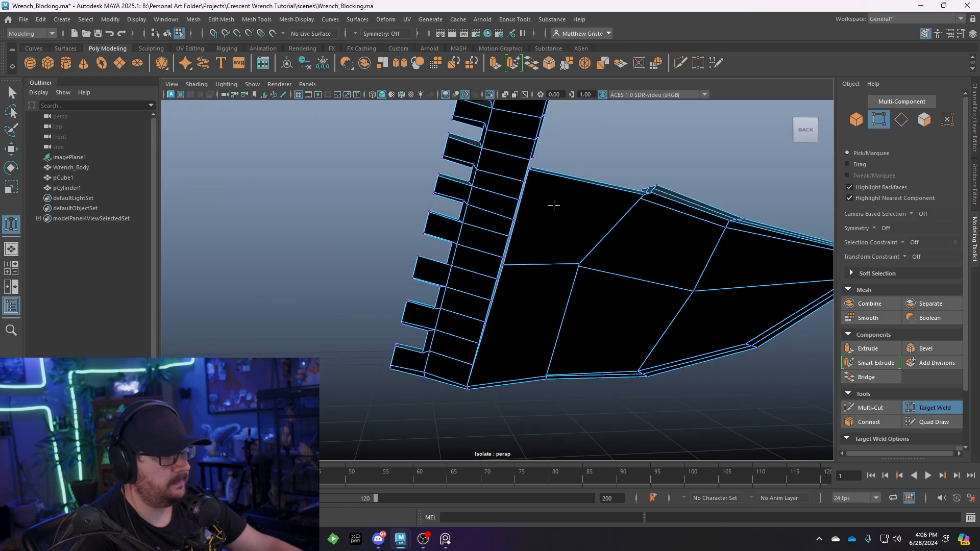
{"action": "middle_click_drag", "start_coordinate": [554, 206], "coordinate": [502, 318], "text": "alt"}
{"action": "scroll", "coordinate": [496, 291], "scroll_direction": "up", "scroll_amount": 4}
{"action": "left_click_drag", "start_coordinate": [493, 278], "coordinate": [512, 239], "text": "alt"}
{"action": "scroll", "coordinate": [526, 313], "scroll_direction": "down", "scroll_amount": 4}
{"action": "left_click_drag", "start_coordinate": [525, 313], "coordinate": [503, 262], "text": "alt"}
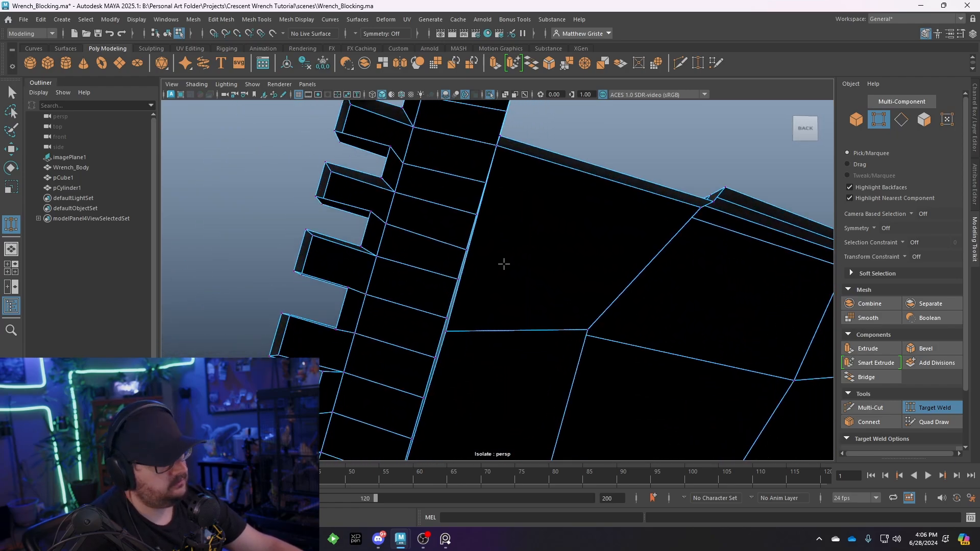
{"action": "middle_click_drag", "start_coordinate": [503, 263], "coordinate": [532, 217], "text": "alt"}
{"action": "scroll", "coordinate": [532, 217], "scroll_direction": "down", "scroll_amount": 2}
{"action": "scroll", "coordinate": [507, 276], "scroll_direction": "down", "scroll_amount": 1}
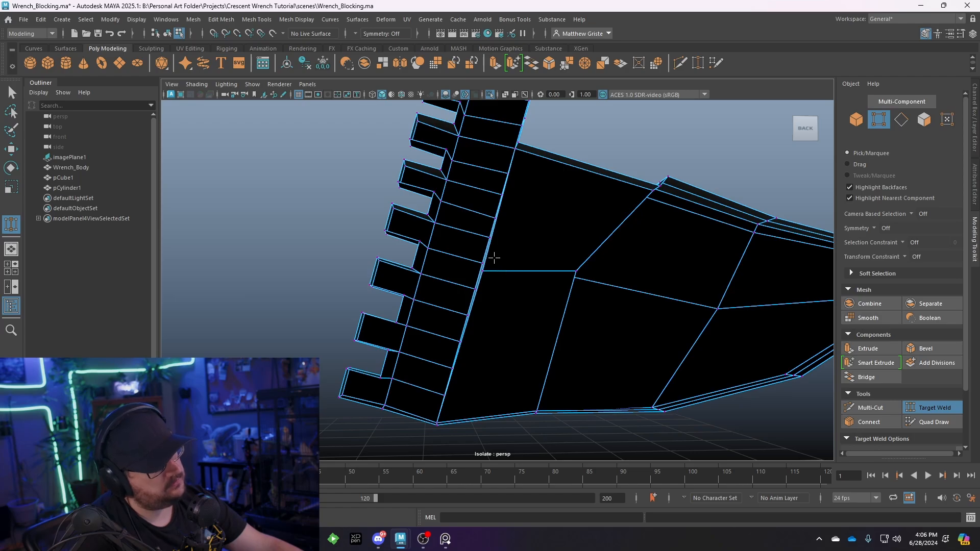
{"action": "scroll", "coordinate": [494, 258], "scroll_direction": "up", "scroll_amount": 1}
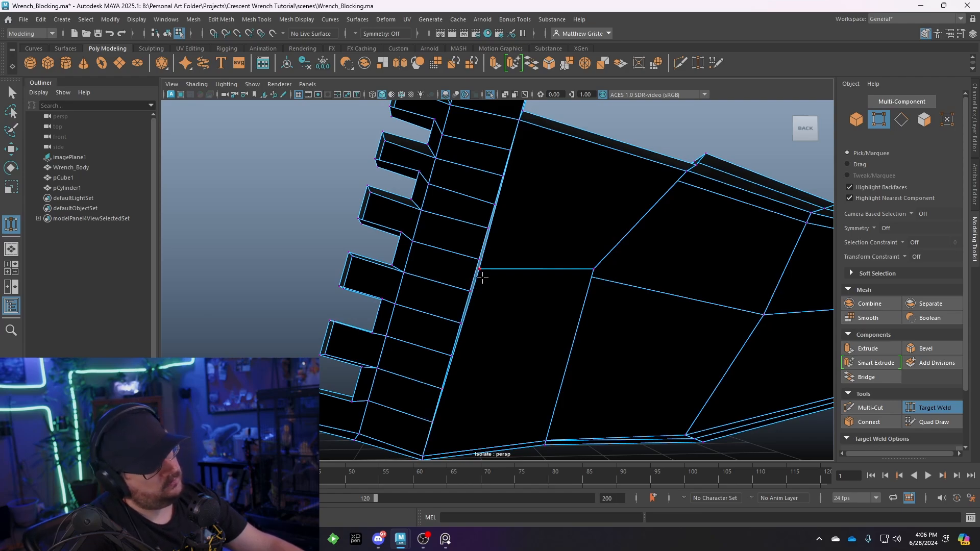
{"action": "left_click_drag", "start_coordinate": [471, 259], "coordinate": [472, 259]}
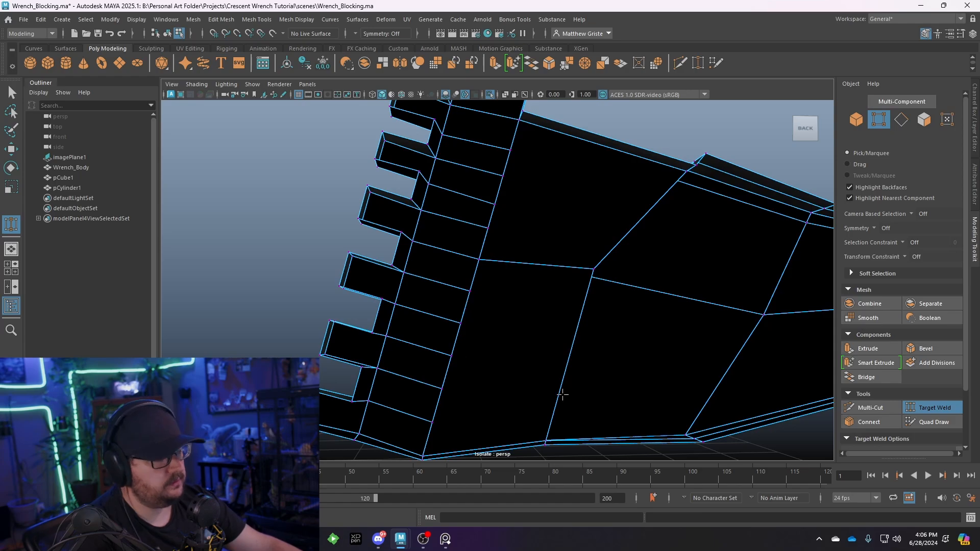
Try to insert multiple edge loops through the jaw body section beside the rack.
{"action": "left_click_drag", "start_coordinate": [562, 394], "coordinate": [632, 284], "text": "alt"}
{"action": "middle_click_drag", "start_coordinate": [632, 285], "coordinate": [538, 291], "text": "alt"}
{"action": "scroll", "coordinate": [538, 291], "scroll_direction": "up", "scroll_amount": 4}
{"action": "left_click_drag", "start_coordinate": [538, 291], "coordinate": [532, 278], "text": "alt"}
{"action": "middle_click_drag", "start_coordinate": [531, 278], "coordinate": [557, 273], "text": "alt"}
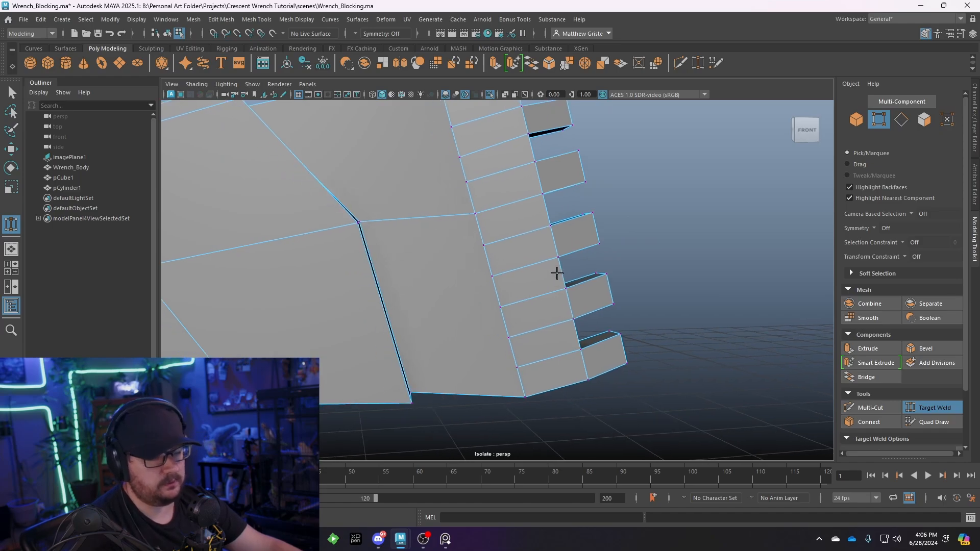
{"action": "left_click_drag", "start_coordinate": [557, 273], "coordinate": [490, 271], "text": "alt"}
{"action": "left_click", "coordinate": [256, 19]}
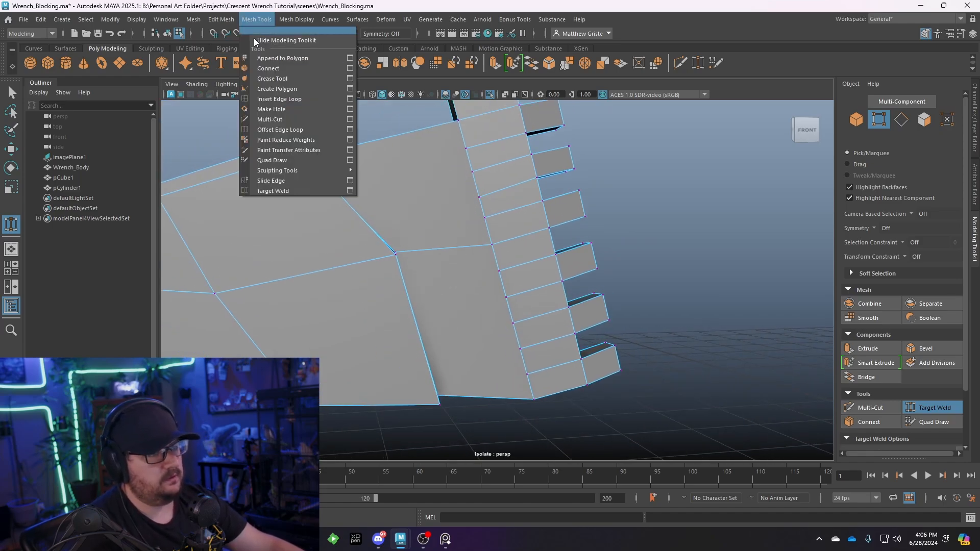
{"action": "left_click", "coordinate": [268, 99]}
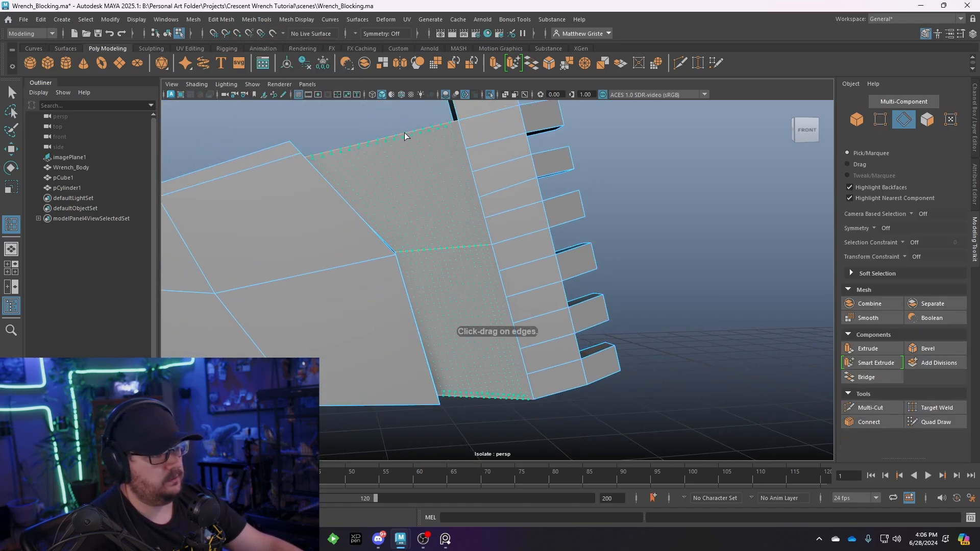
{"action": "left_click", "coordinate": [406, 132]}
Set Insert Edge Loop to relative distance from edge and insert one loop through the body section beside the rack.
{"action": "left_click", "coordinate": [257, 19]}
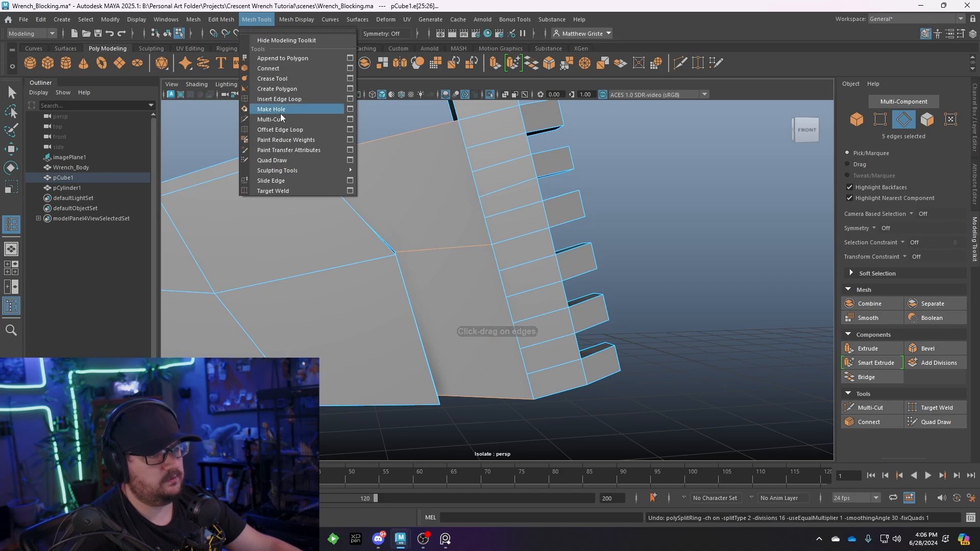
{"action": "left_click", "coordinate": [350, 98]}
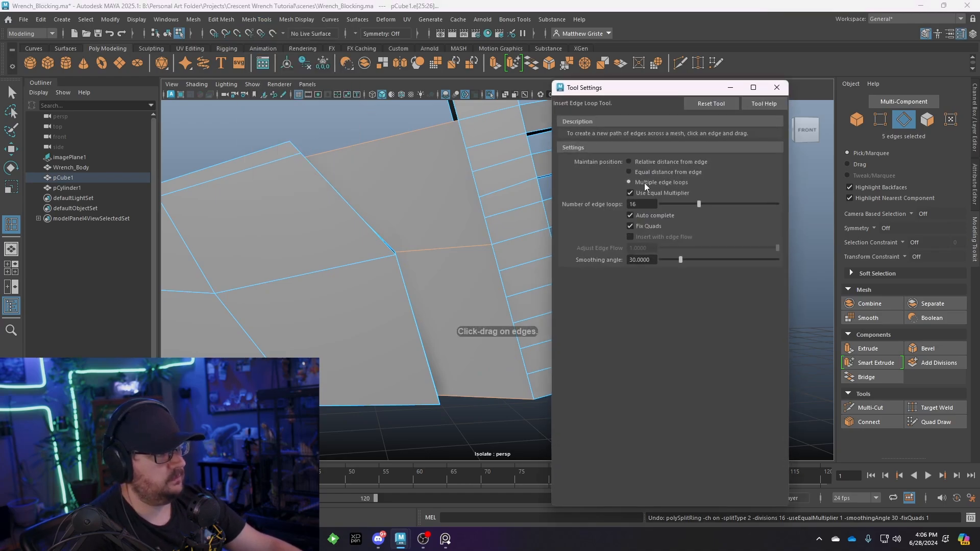
{"action": "left_click", "coordinate": [669, 162]}
{"action": "left_click", "coordinate": [777, 88]}
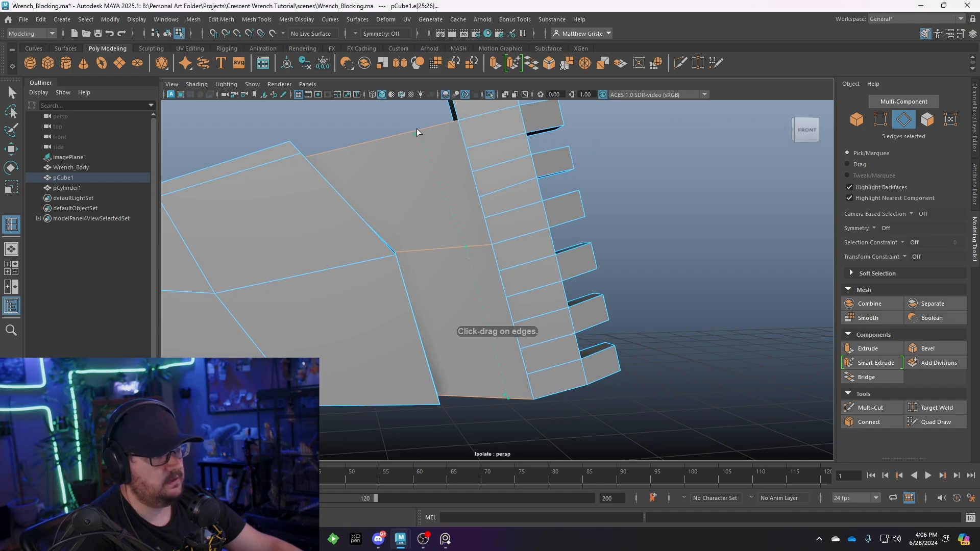
{"action": "left_click", "coordinate": [399, 130]}
{"action": "left_click_drag", "start_coordinate": [399, 131], "coordinate": [431, 184], "text": "alt"}
{"action": "key", "text": "q"}
Multi-cut two cross edges from the inserted loop to the rack side in the upper part of the strip.
{"action": "right_click_drag", "start_coordinate": [467, 175], "coordinate": [439, 172]}
{"action": "left_click_drag", "start_coordinate": [442, 174], "coordinate": [462, 211], "text": "alt"}
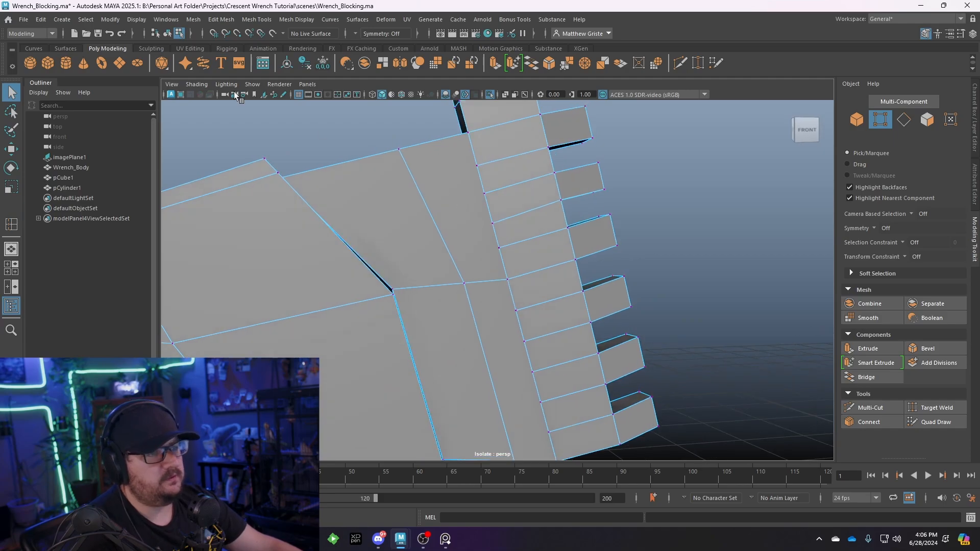
{"action": "left_click", "coordinate": [256, 19]}
{"action": "left_click", "coordinate": [270, 119]}
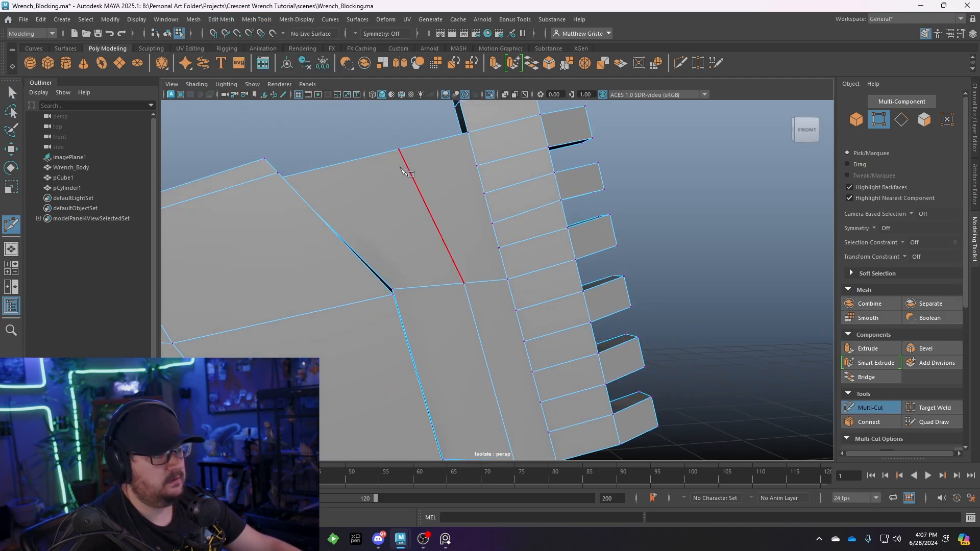
{"action": "left_click_drag", "start_coordinate": [408, 153], "coordinate": [396, 158], "text": "alt"}
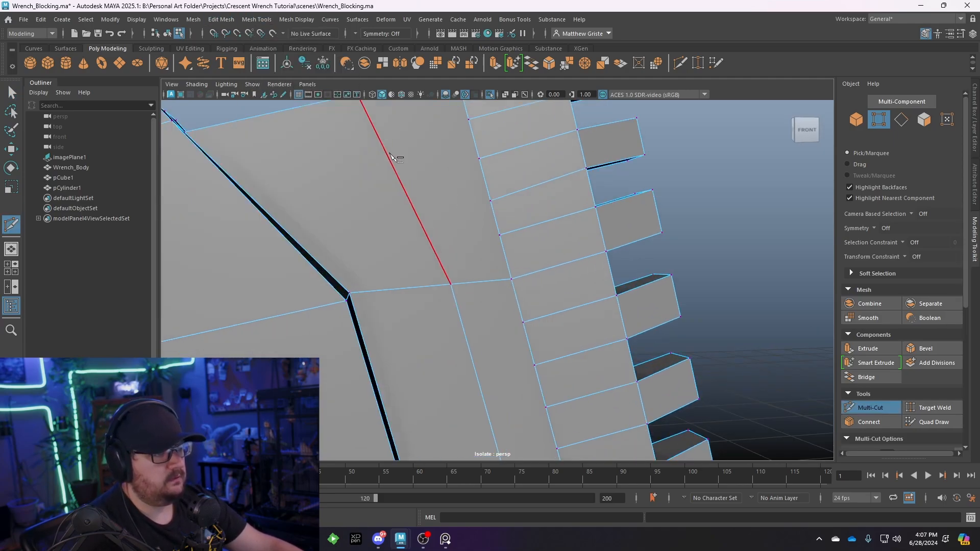
{"action": "left_click", "coordinate": [472, 137]}
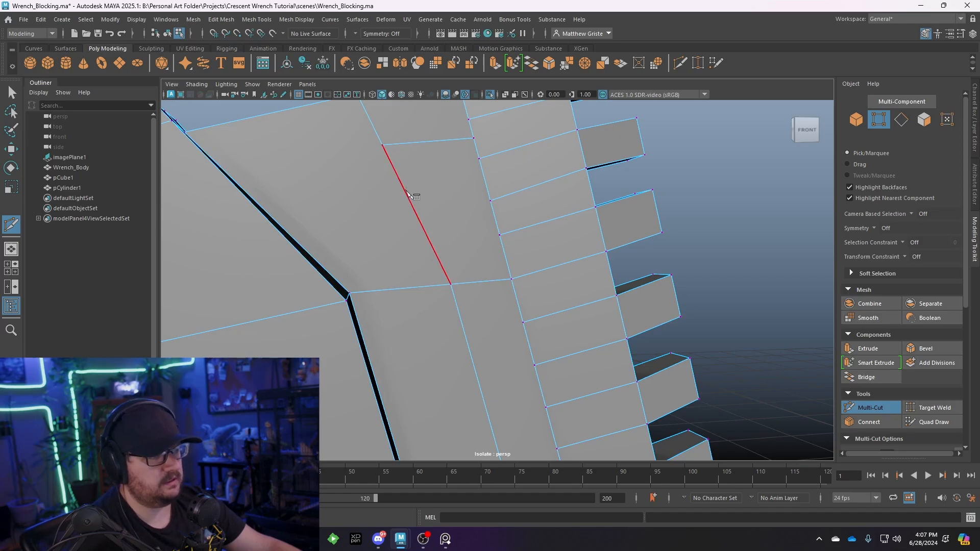
{"action": "left_click", "coordinate": [404, 188]}
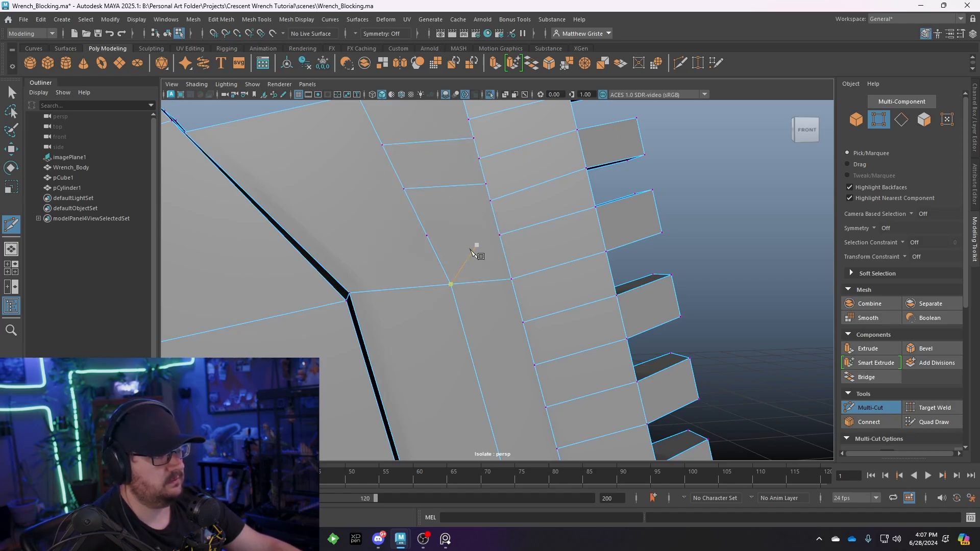
Multi-cut two more cross edges from the inserted loop to the rack side, in the strip just above the body's corner edge.
{"action": "left_click", "coordinate": [427, 236]}
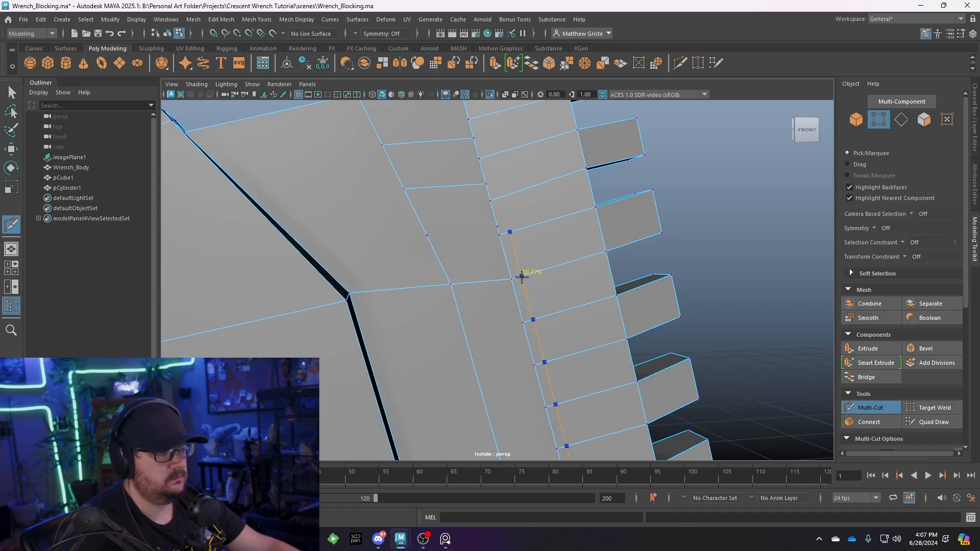
{"action": "key", "text": "ctrl+z"}
{"action": "left_click", "coordinate": [427, 235]}
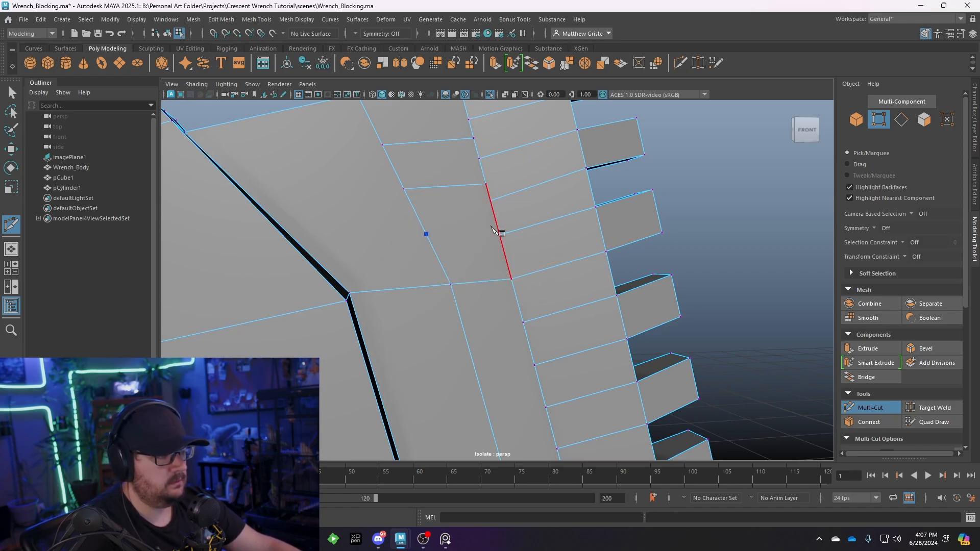
{"action": "left_click", "coordinate": [498, 227]}
{"action": "right_click", "coordinate": [523, 240]}
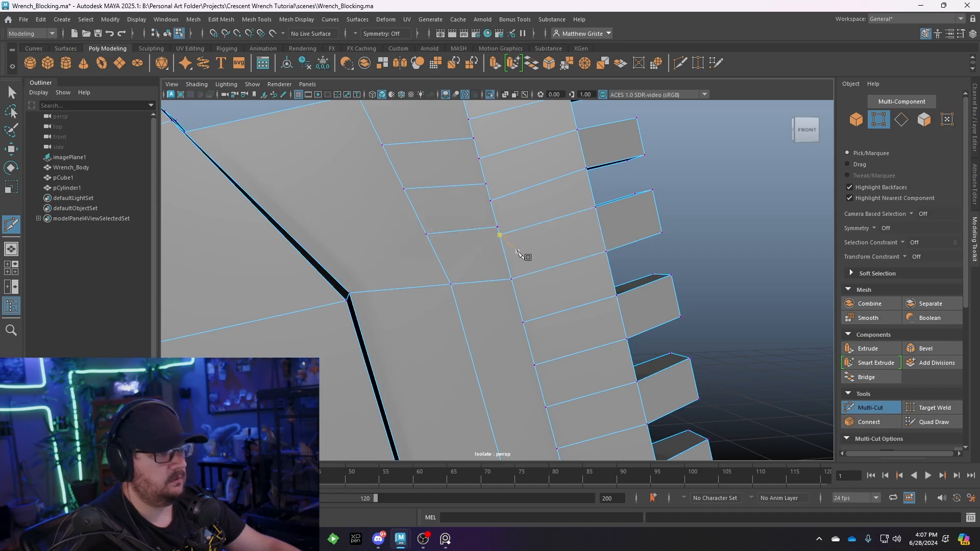
{"action": "scroll", "coordinate": [496, 236], "scroll_direction": "down", "scroll_amount": 2}
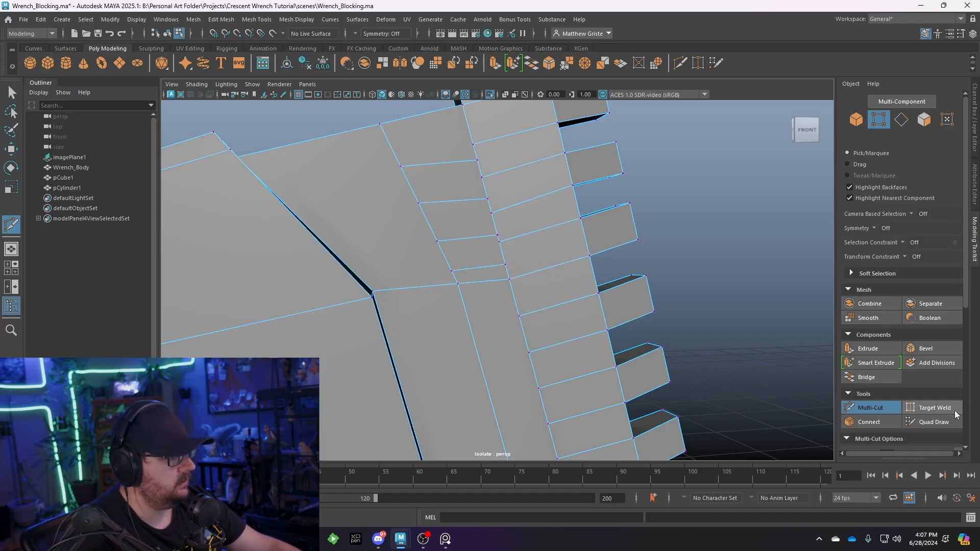
Target-weld the rack-side ends of the upper strip's cross cuts onto the adjoining rack vertices.
{"action": "left_click", "coordinate": [934, 407]}
{"action": "scroll", "coordinate": [494, 163], "scroll_direction": "up", "scroll_amount": 2}
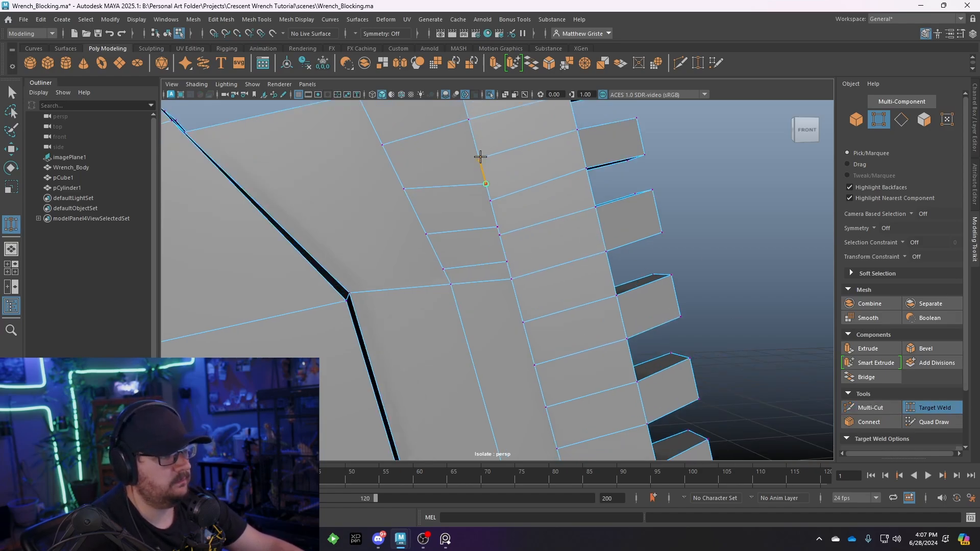
{"action": "left_click_drag", "start_coordinate": [498, 235], "coordinate": [499, 235]}
{"action": "scroll", "coordinate": [564, 280], "scroll_direction": "down", "scroll_amount": 3}
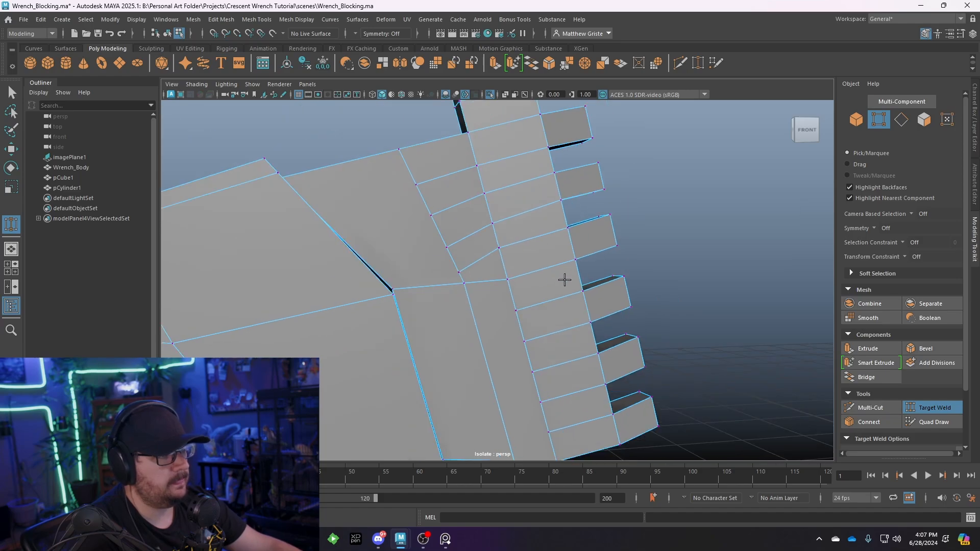
Multi-cut four cross edges from the inserted loop to the rack side, in the strip below the body's corner edge.
{"action": "left_click_drag", "start_coordinate": [565, 280], "coordinate": [544, 289], "text": "alt"}
{"action": "middle_click_drag", "start_coordinate": [549, 298], "coordinate": [515, 214], "text": "alt"}
{"action": "left_click_drag", "start_coordinate": [515, 214], "coordinate": [458, 225], "text": "alt"}
{"action": "scroll", "coordinate": [477, 249], "scroll_direction": "up", "scroll_amount": 6}
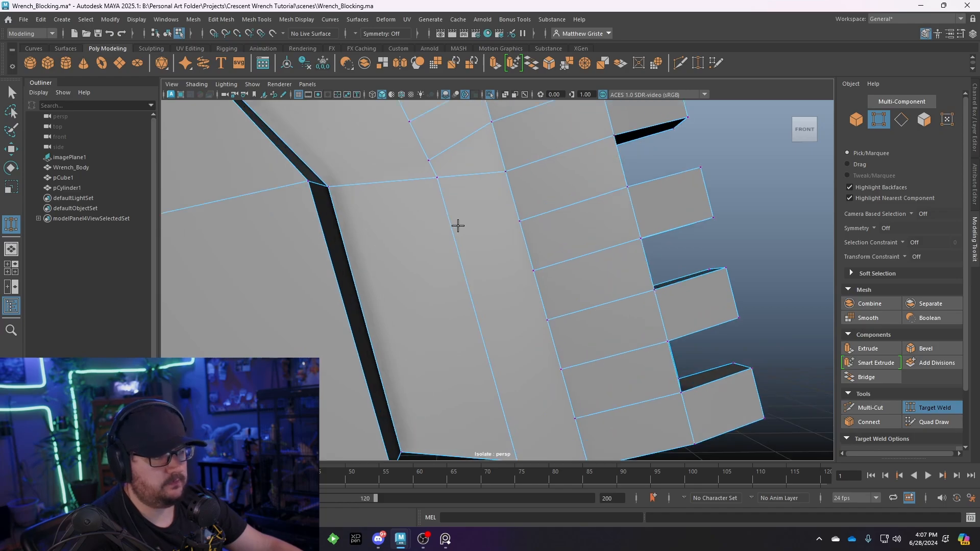
{"action": "left_click", "coordinate": [870, 407]}
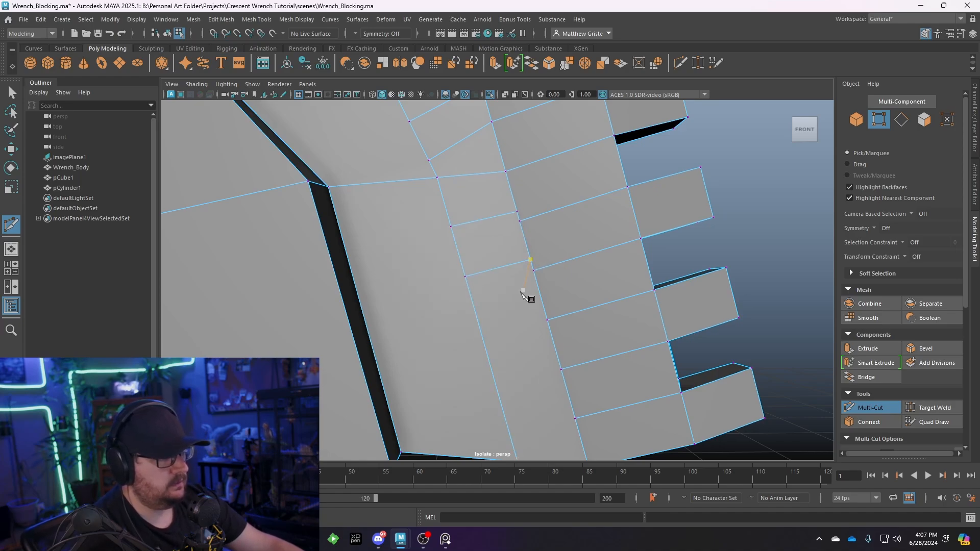
{"action": "left_click", "coordinate": [482, 335]}
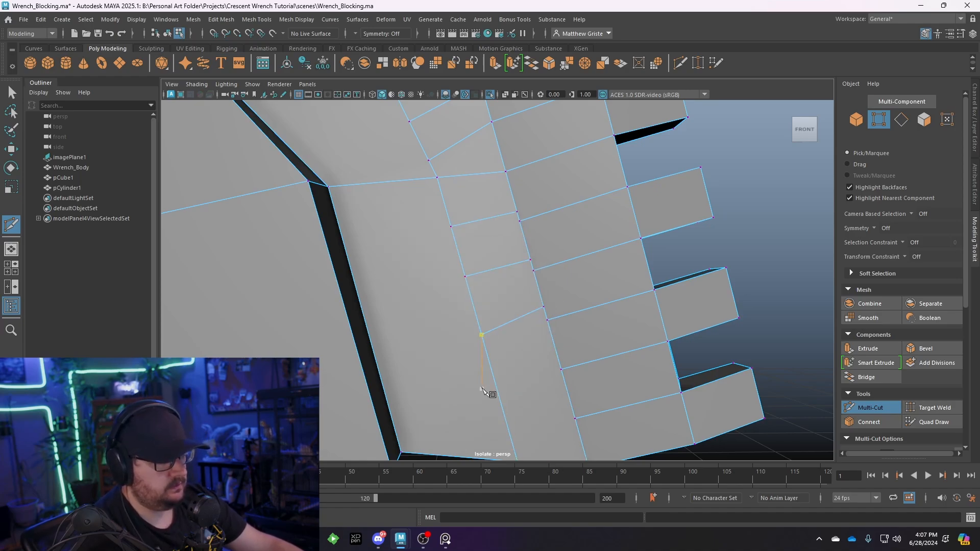
{"action": "left_click", "coordinate": [496, 387]}
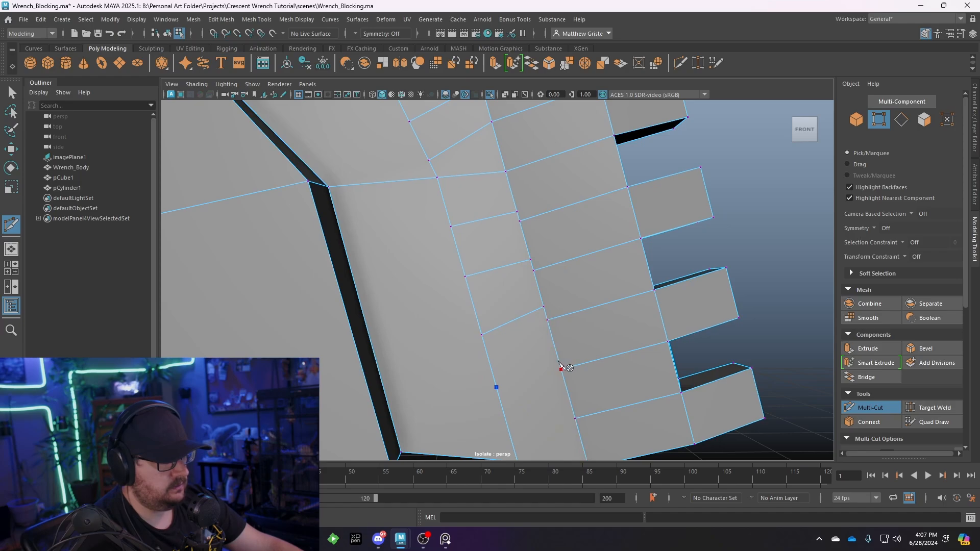
{"action": "left_click", "coordinate": [565, 390]}
{"action": "right_click", "coordinate": [616, 370]}
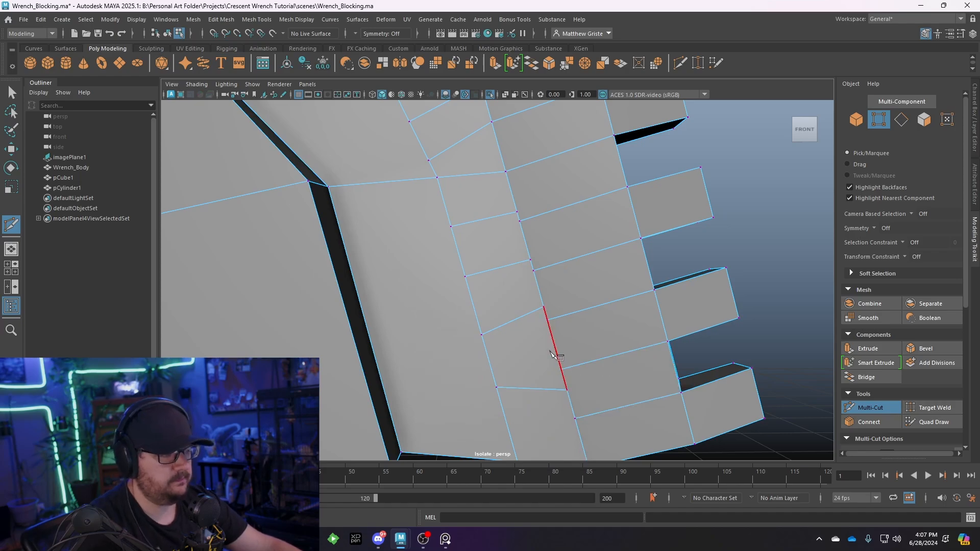
Target-weld the rack-side ends of the four lower cross cuts onto the adjoining rack vertices.
{"action": "middle_click_drag", "start_coordinate": [592, 301], "coordinate": [593, 319], "text": "alt"}
{"action": "key", "text": "q"}
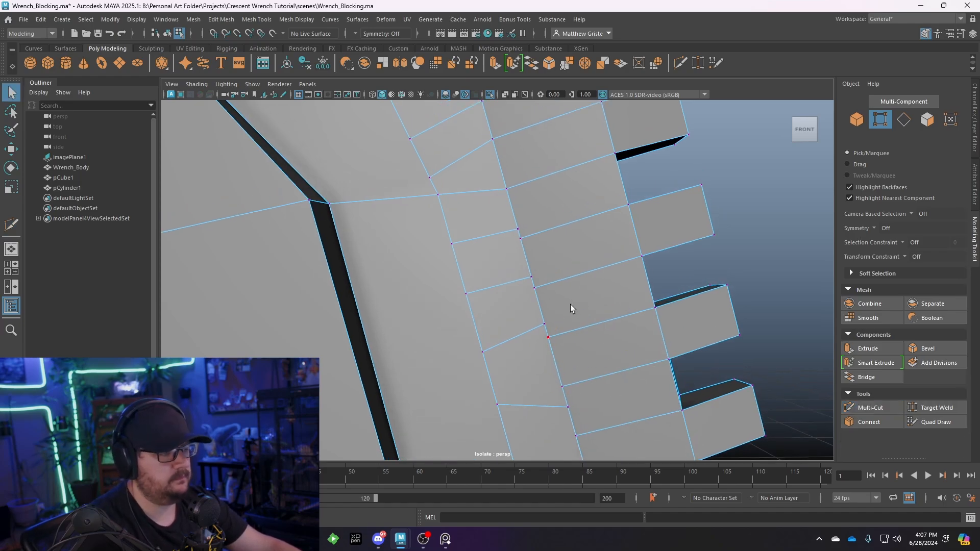
{"action": "left_click", "coordinate": [936, 408]}
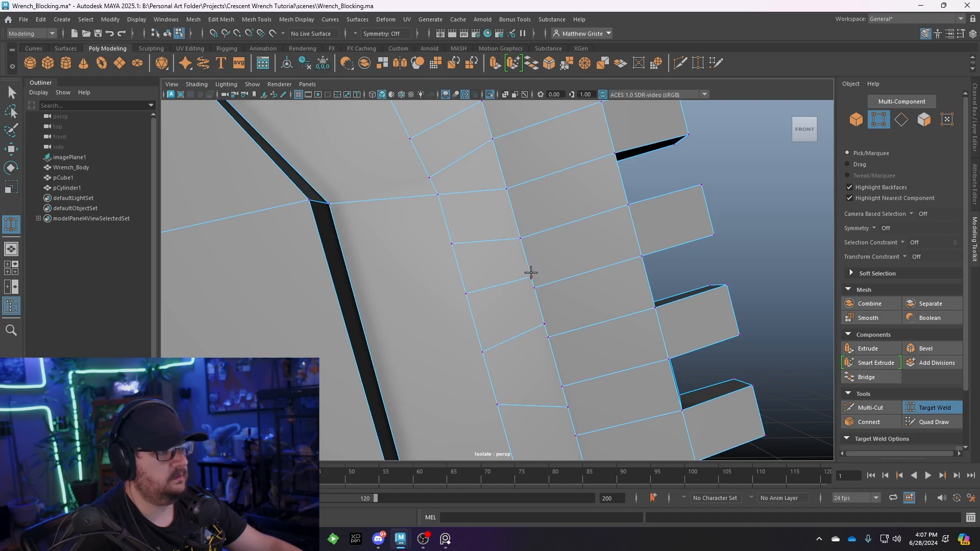
{"action": "left_click_drag", "start_coordinate": [543, 330], "coordinate": [547, 338]}
{"action": "middle_click_drag", "start_coordinate": [561, 375], "coordinate": [526, 289], "text": "alt"}
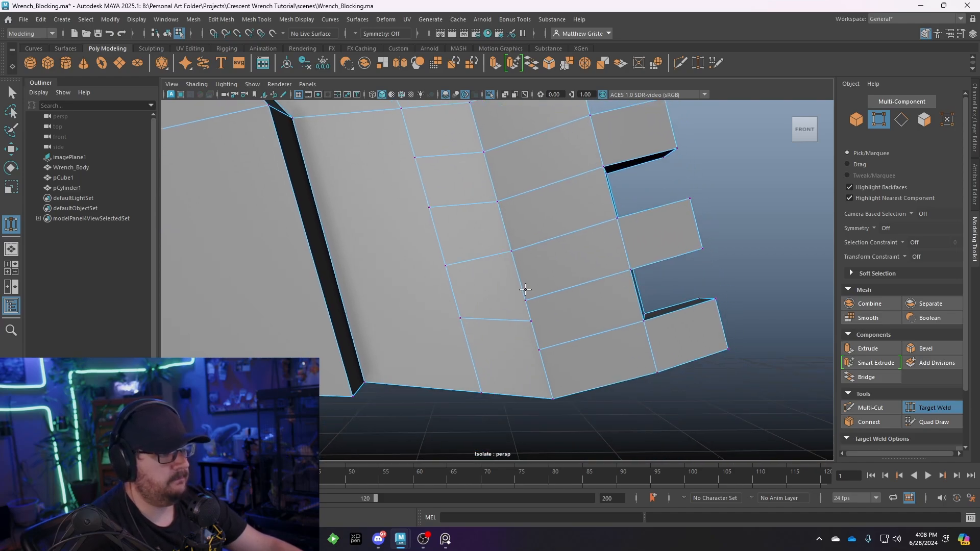
{"action": "left_click_drag", "start_coordinate": [526, 296], "coordinate": [529, 364], "text": "alt"}
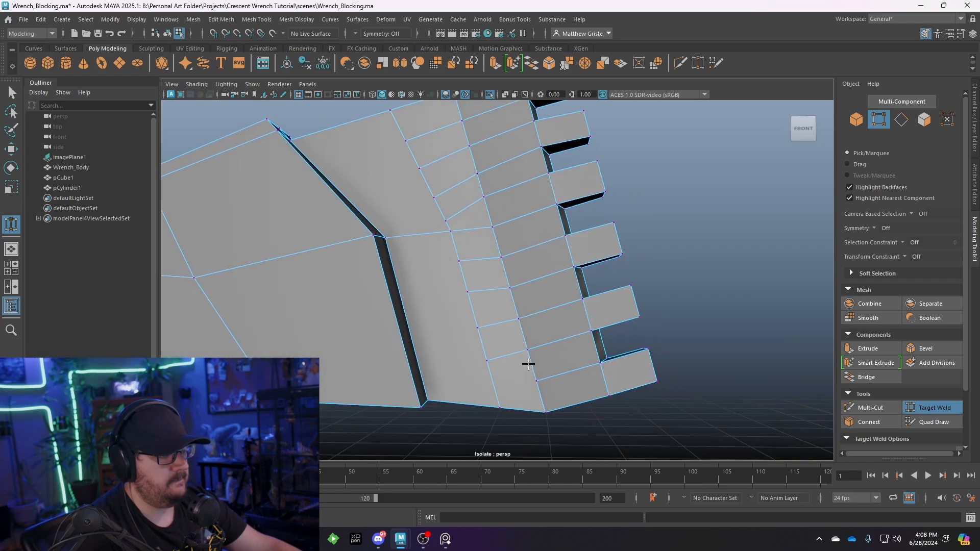
Multi-cut one last cross edge near the strip's lower end and target-weld its rack-side end onto the adjoining rack vertex.
{"action": "middle_click_drag", "start_coordinate": [552, 387], "coordinate": [542, 358], "text": "alt"}
{"action": "scroll", "coordinate": [542, 358], "scroll_direction": "up", "scroll_amount": 1}
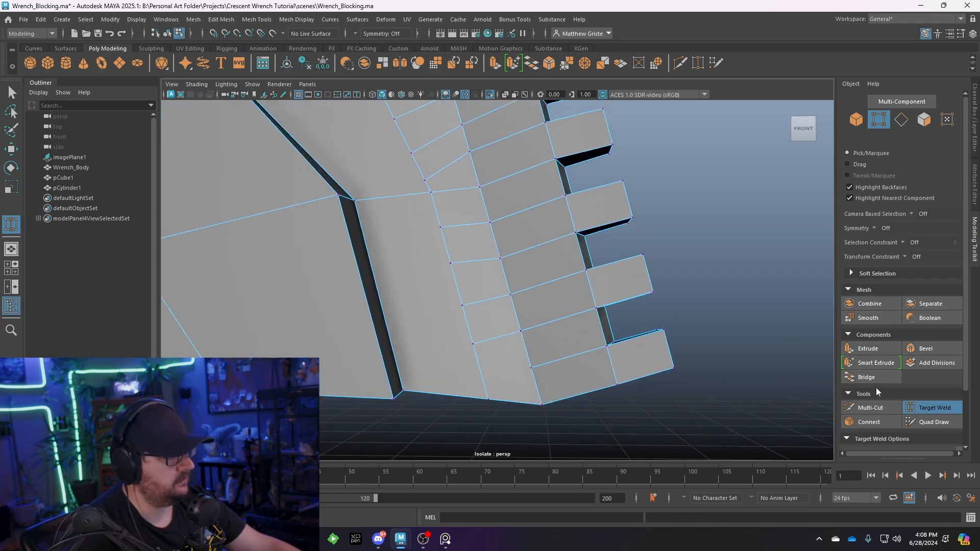
{"action": "left_click", "coordinate": [875, 406]}
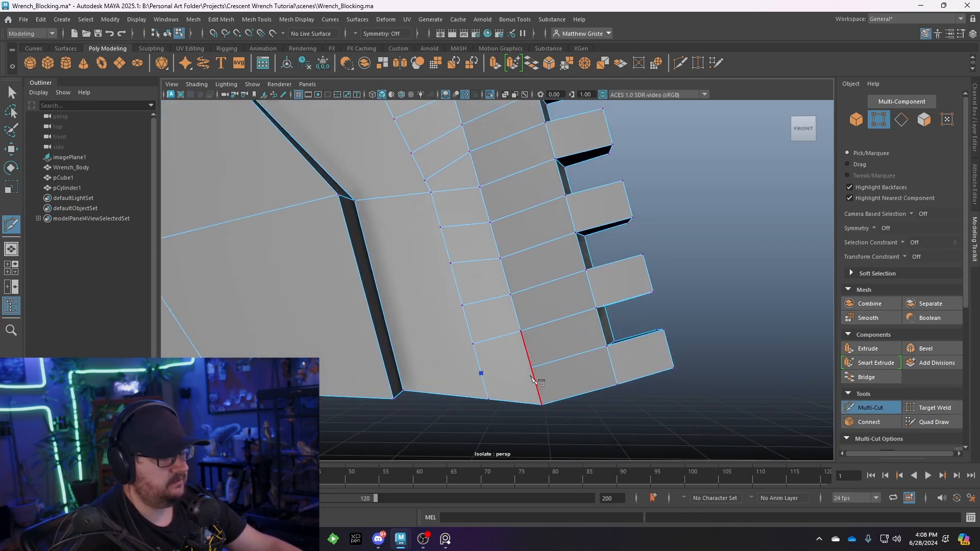
{"action": "left_click", "coordinate": [535, 380]}
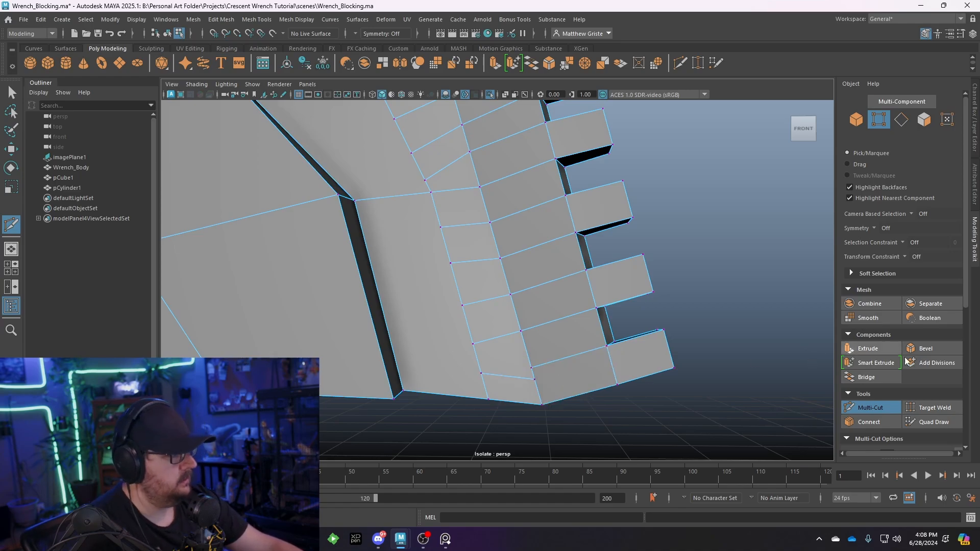
{"action": "left_click", "coordinate": [888, 407]}
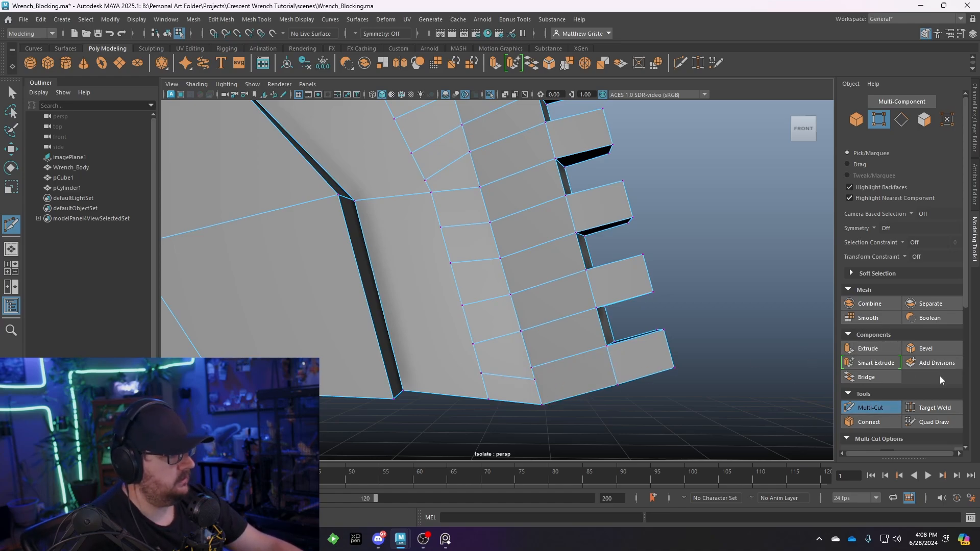
{"action": "left_click", "coordinate": [933, 404]}
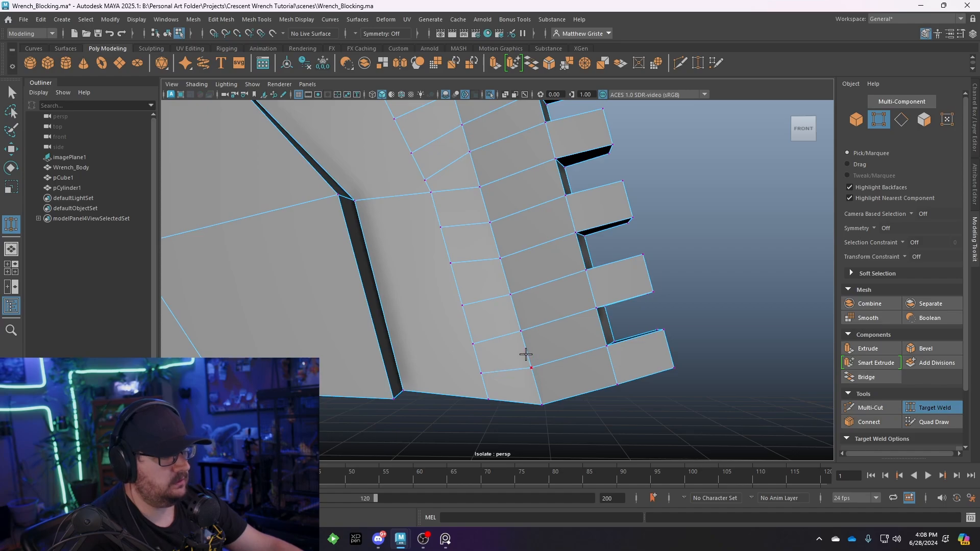
Try to target-weld two of the upper strip's inner vertices onto the jaw body's upper corner beside the groove.
{"action": "middle_click_drag", "start_coordinate": [475, 223], "coordinate": [562, 362], "text": "alt"}
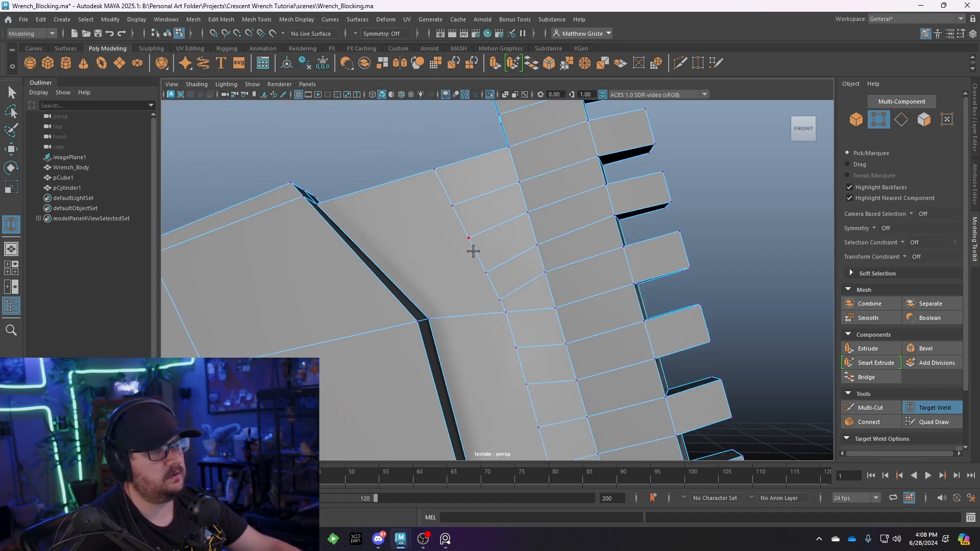
{"action": "middle_click_drag", "start_coordinate": [473, 252], "coordinate": [529, 324], "text": "alt"}
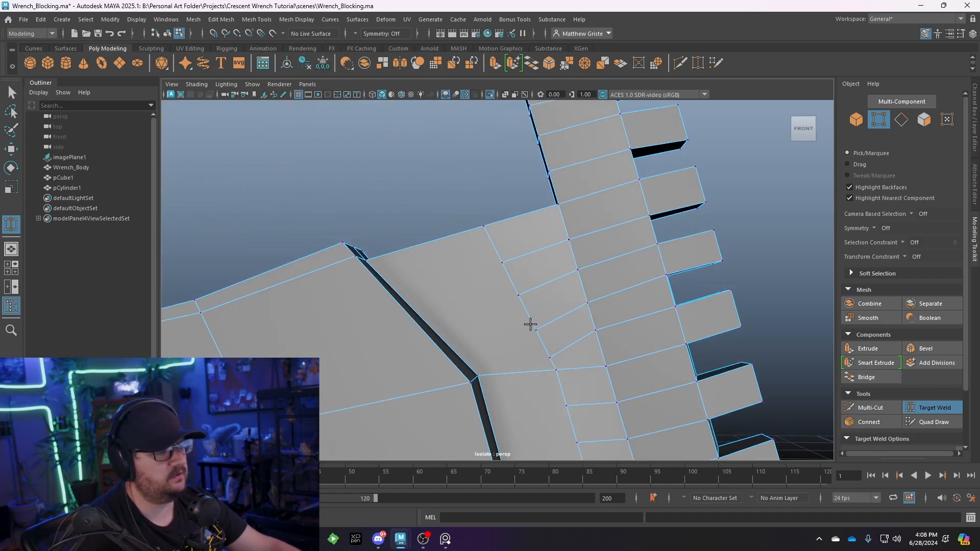
{"action": "left_click_drag", "start_coordinate": [500, 334], "coordinate": [499, 329], "text": "alt"}
{"action": "scroll", "coordinate": [499, 328], "scroll_direction": "up", "scroll_amount": 3}
{"action": "left_click", "coordinate": [367, 233]}
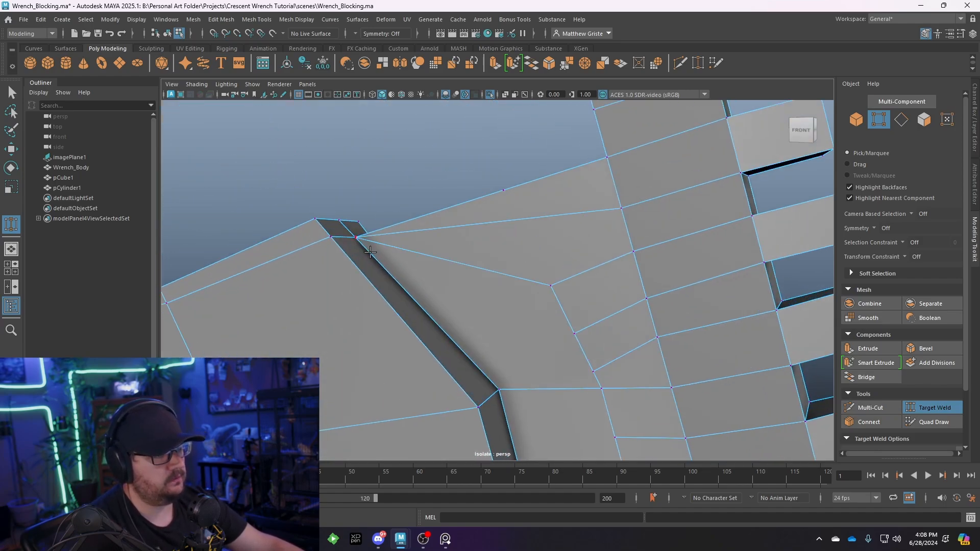
{"action": "left_click_drag", "start_coordinate": [516, 327], "coordinate": [504, 276], "text": "alt"}
{"action": "scroll", "coordinate": [493, 261], "scroll_direction": "down", "scroll_amount": 2}
Insert one edge loop across the jaw body's thin upper side face and one across its lower side face, between groove and strip.
{"action": "left_click", "coordinate": [257, 20]}
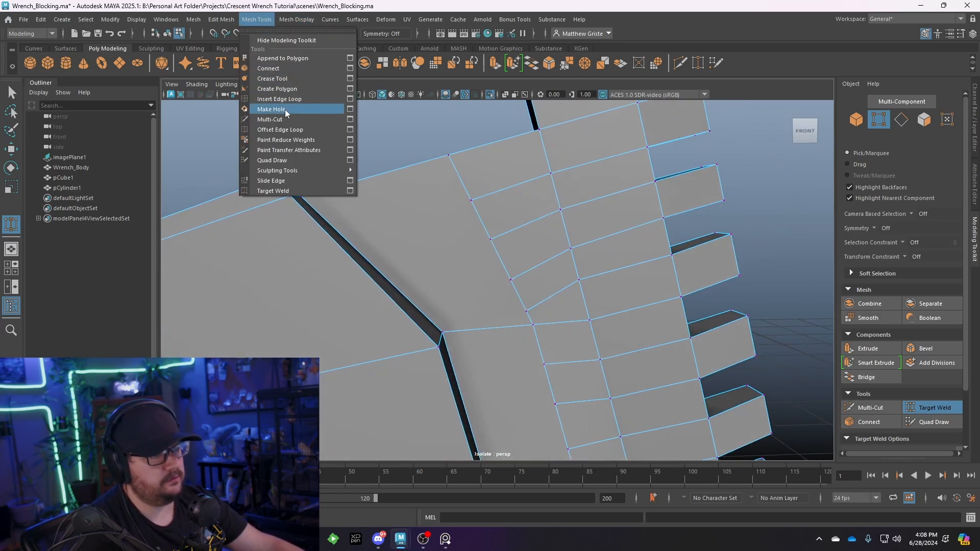
{"action": "left_click", "coordinate": [285, 109]}
{"action": "left_click", "coordinate": [376, 179]}
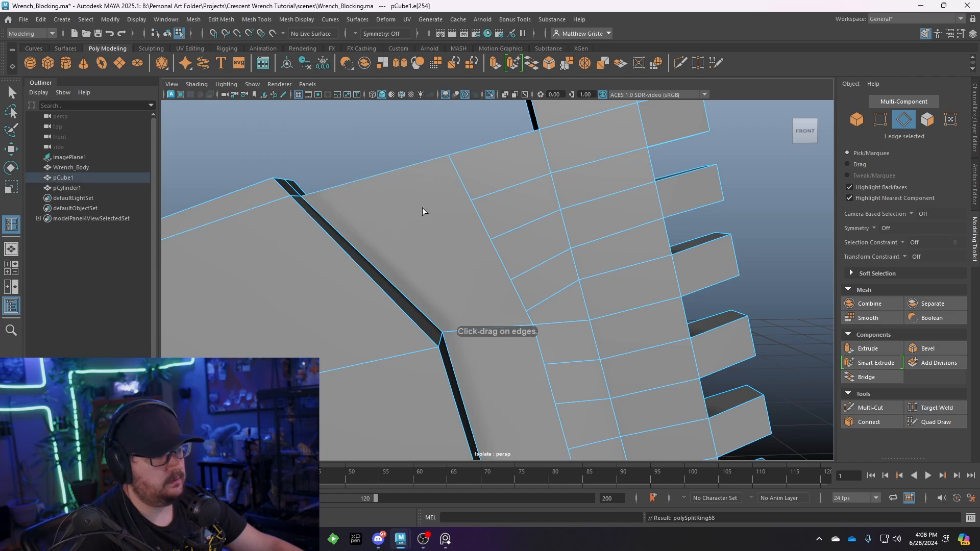
{"action": "left_click_drag", "start_coordinate": [421, 207], "coordinate": [453, 253], "text": "alt"}
{"action": "left_click", "coordinate": [430, 297]}
{"action": "left_click_drag", "start_coordinate": [431, 297], "coordinate": [466, 400], "text": "alt"}
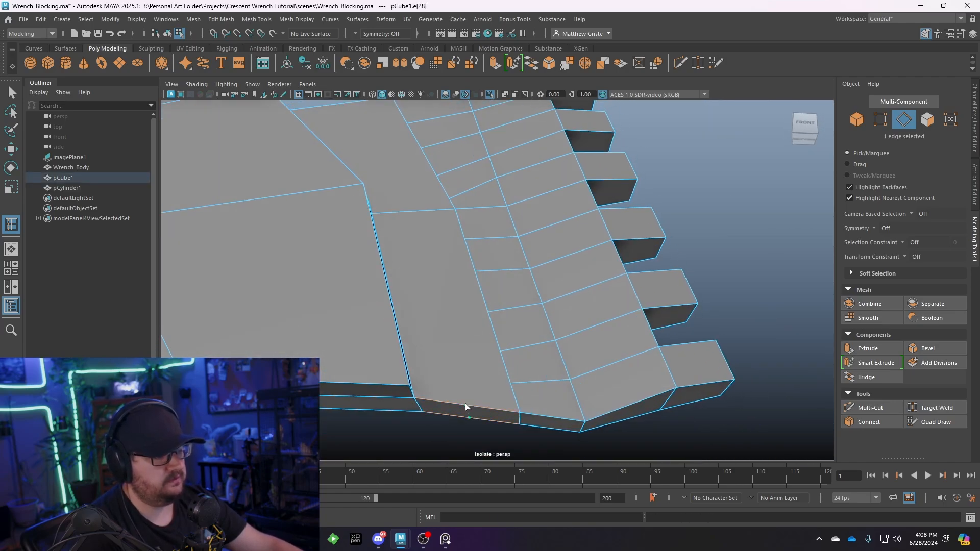
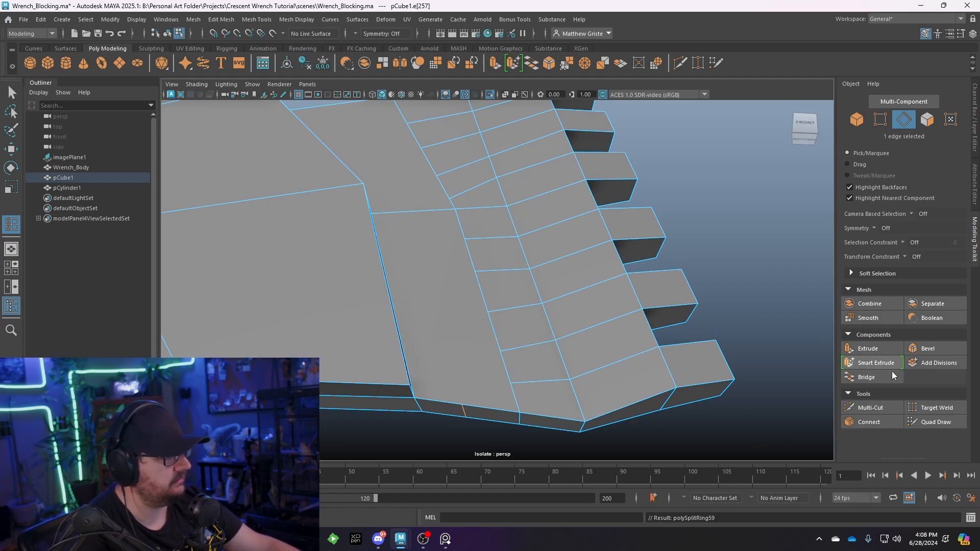
Multi-cut a line from the lower side face's new edge through the body's corner edge to the upper side face's new edge.
{"action": "left_click", "coordinate": [871, 408]}
{"action": "left_click_drag", "start_coordinate": [463, 409], "coordinate": [462, 371], "text": "alt"}
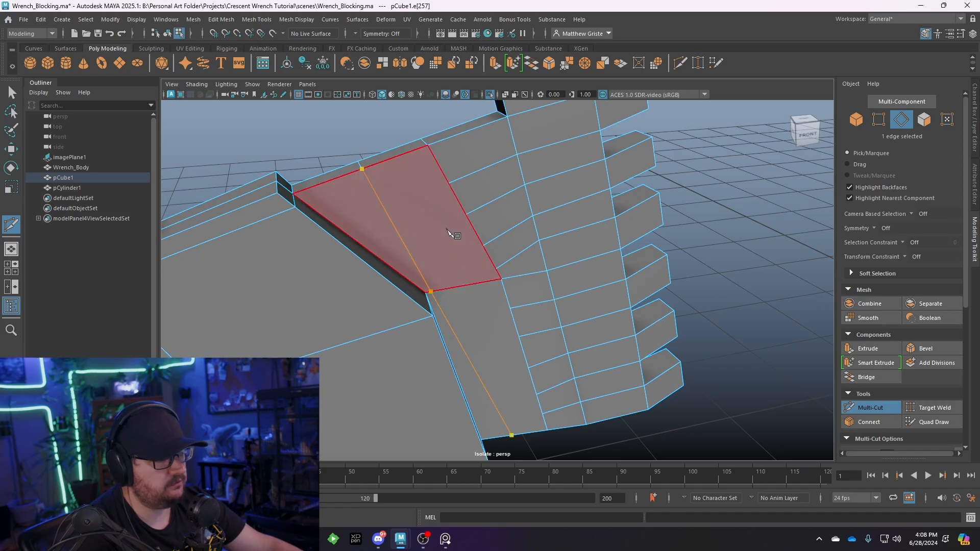
{"action": "key", "text": "ctrl+z"}
{"action": "left_click", "coordinate": [457, 288]}
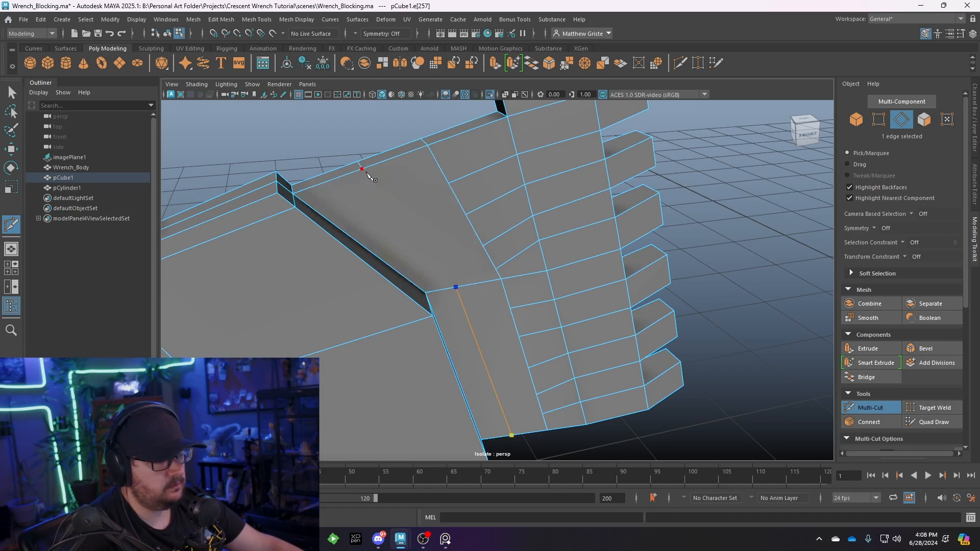
{"action": "right_click", "coordinate": [415, 192]}
{"action": "scroll", "coordinate": [426, 215], "scroll_direction": "up", "scroll_amount": 3}
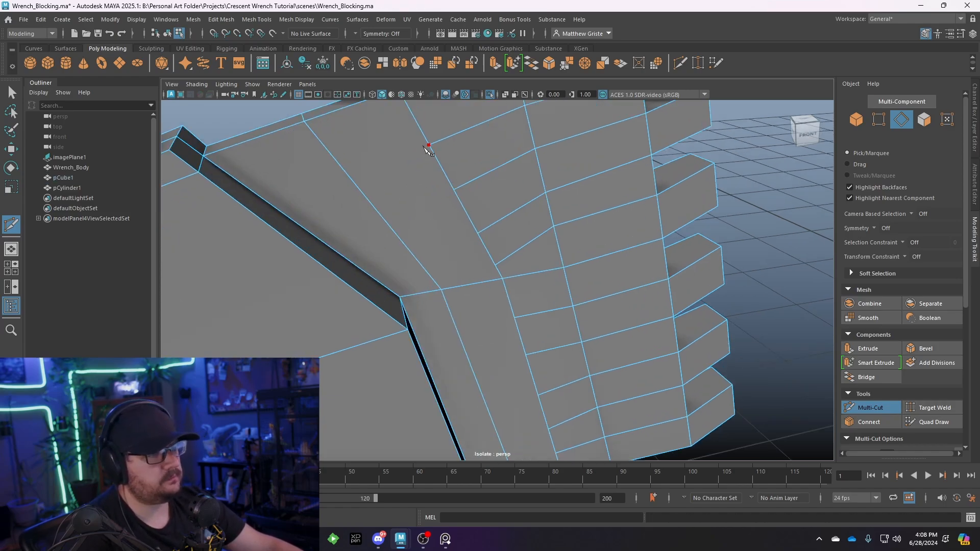
Multi-cut connecting edges from the new line's upper end and its corner-edge vertex to the strip's neighbouring inner vertices.
{"action": "left_click", "coordinate": [428, 145]}
{"action": "left_click", "coordinate": [305, 122]}
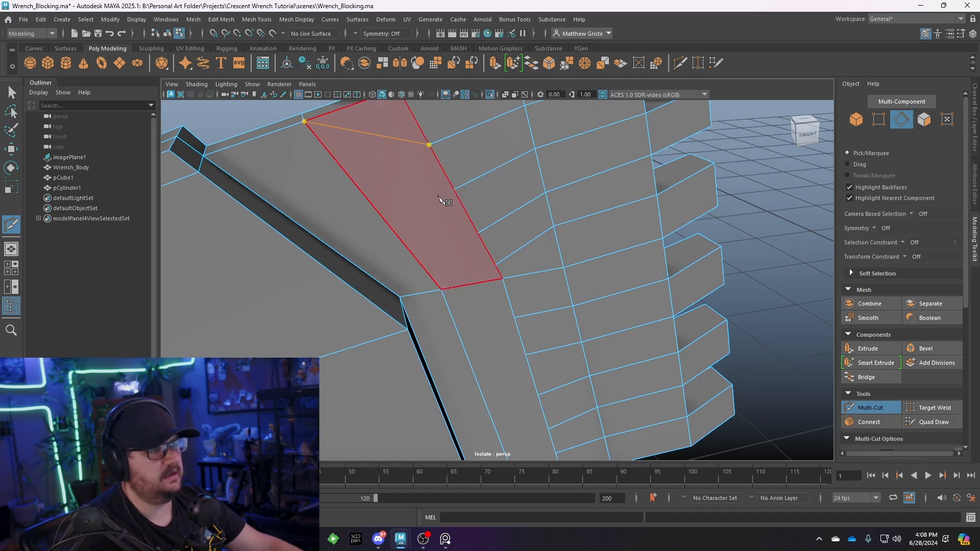
{"action": "right_click", "coordinate": [439, 197]}
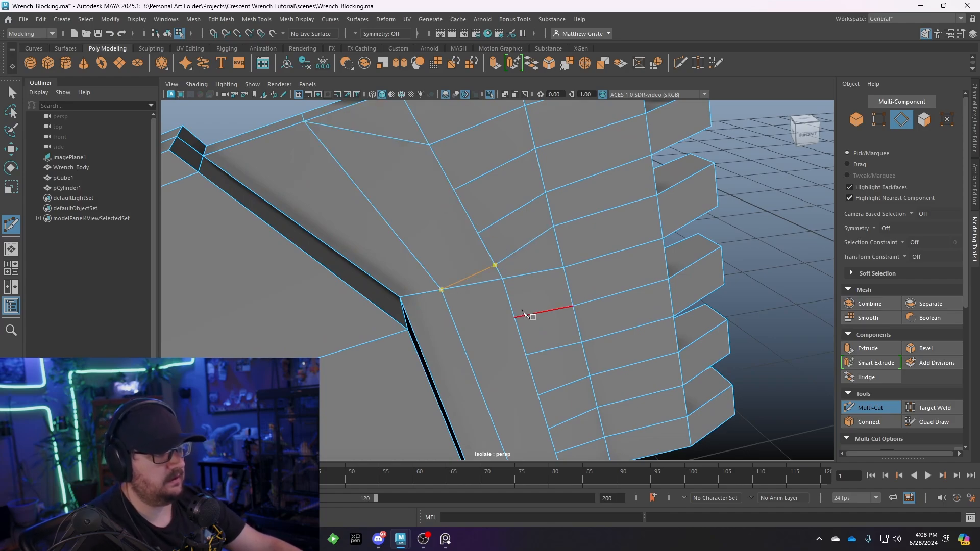
{"action": "left_click", "coordinate": [442, 291]}
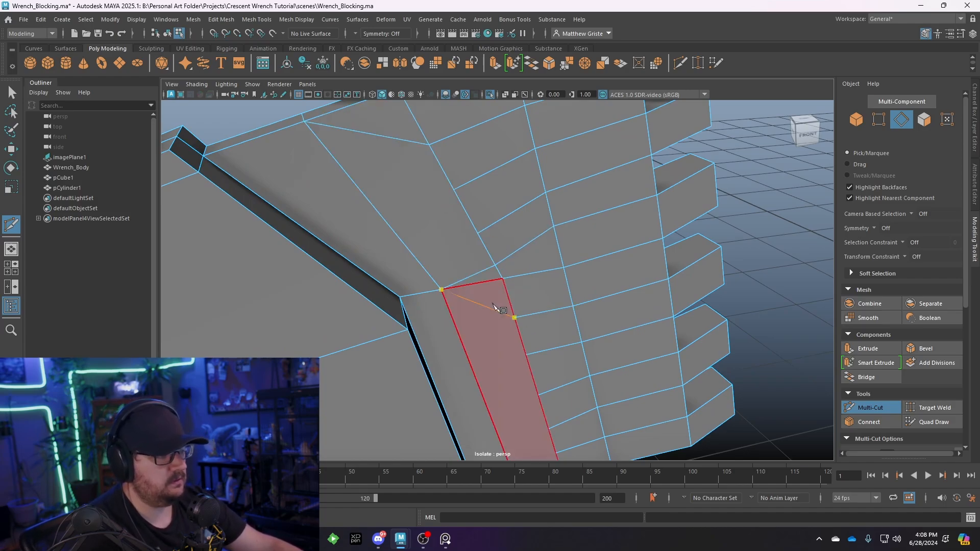
{"action": "right_click", "coordinate": [498, 309]}
Multi-cut a connecting edge from the strip's lowest inner cross-edge vertex to the new line's lower end.
{"action": "left_click_drag", "start_coordinate": [533, 374], "coordinate": [477, 304], "text": "alt"}
{"action": "middle_click_drag", "start_coordinate": [526, 323], "coordinate": [474, 242], "text": "alt"}
{"action": "middle_click_drag", "start_coordinate": [547, 301], "coordinate": [516, 259], "text": "alt"}
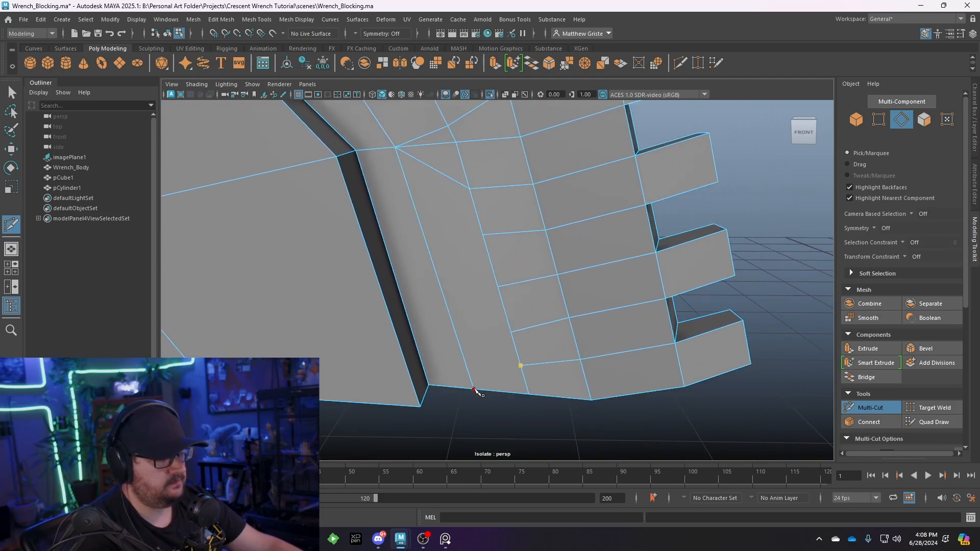
{"action": "scroll", "coordinate": [570, 263], "scroll_direction": "down", "scroll_amount": 4}
{"action": "left_click_drag", "start_coordinate": [560, 265], "coordinate": [535, 239], "text": "alt"}
{"action": "middle_click_drag", "start_coordinate": [480, 227], "coordinate": [513, 295], "text": "alt"}
{"action": "scroll", "coordinate": [513, 295], "scroll_direction": "up", "scroll_amount": 2}
{"action": "left_click_drag", "start_coordinate": [513, 295], "coordinate": [483, 295], "text": "alt"}
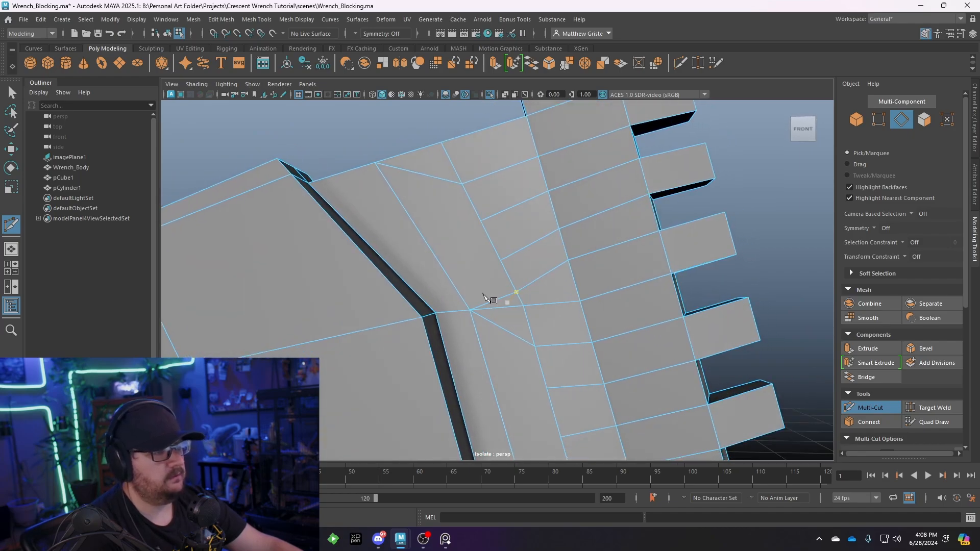
Multi-cut connecting edges from the strip's remaining inner cross-edge vertices to the new line, above and below its corner vertex.
{"action": "left_click", "coordinate": [424, 239]}
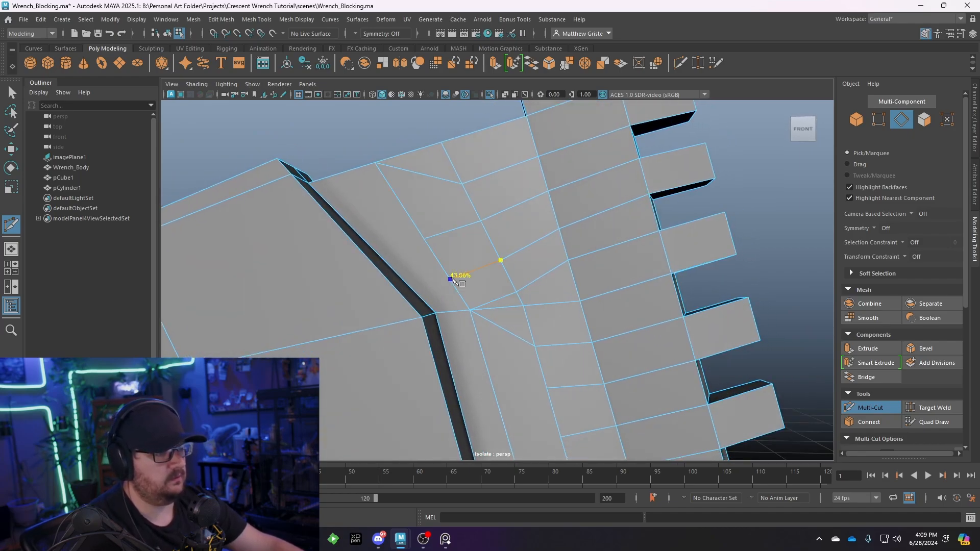
{"action": "middle_click_drag", "start_coordinate": [531, 372], "coordinate": [458, 225], "text": "alt"}
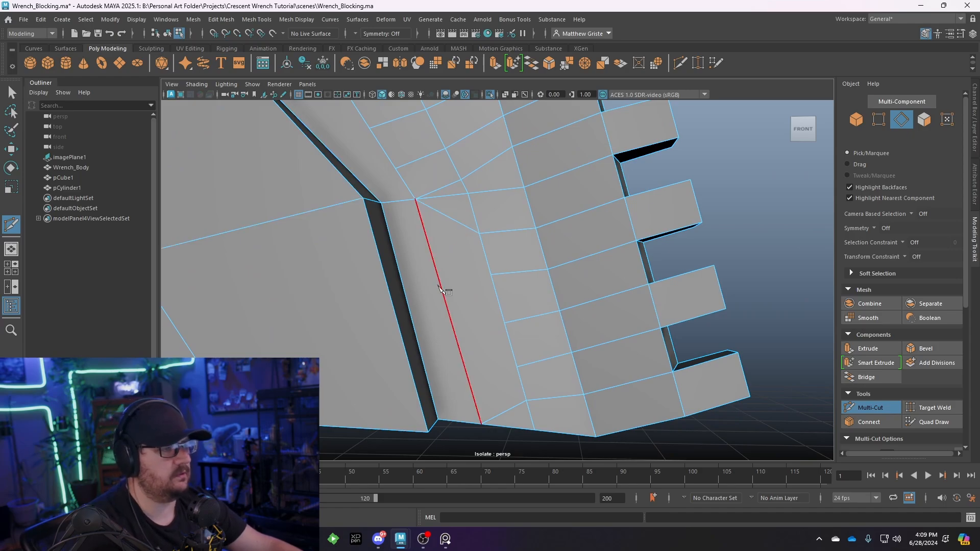
{"action": "left_click", "coordinate": [440, 284]}
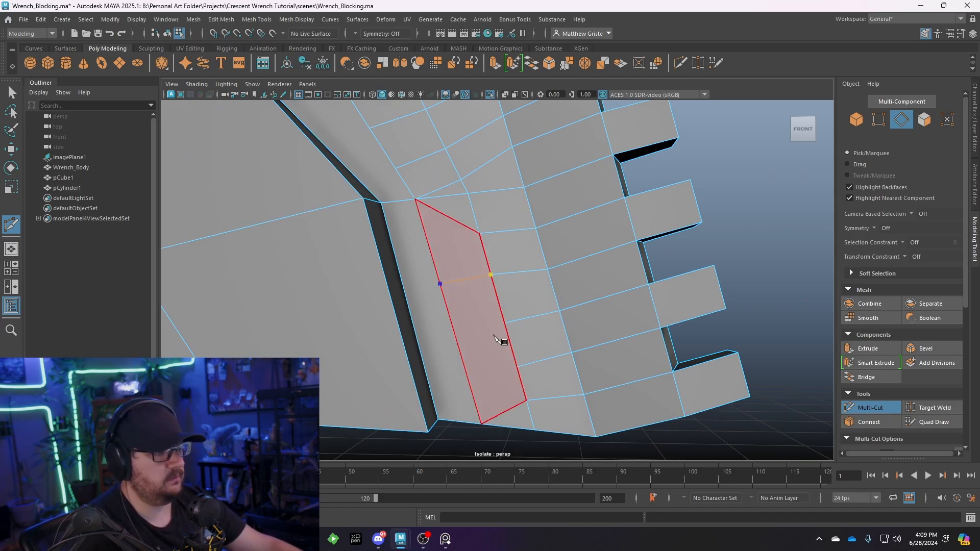
{"action": "right_click", "coordinate": [501, 339]}
{"action": "left_click", "coordinate": [517, 368]}
{"action": "left_click", "coordinate": [469, 382]}
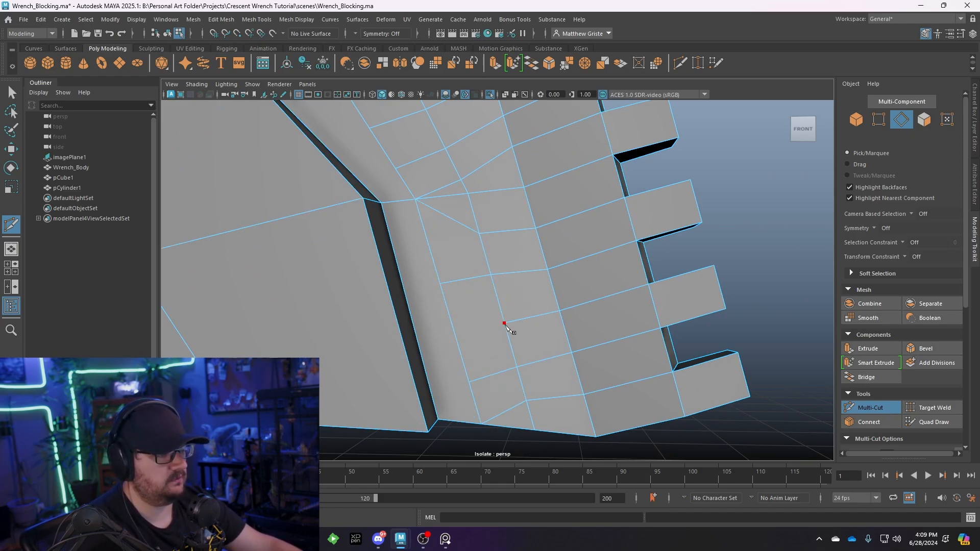
{"action": "left_click", "coordinate": [504, 323]}
Multi-cut two edges from the line's vertices above the corner to the groove's rack-side edge.
{"action": "left_click_drag", "start_coordinate": [456, 336], "coordinate": [522, 279], "text": "alt"}
{"action": "scroll", "coordinate": [521, 276], "scroll_direction": "up", "scroll_amount": 5}
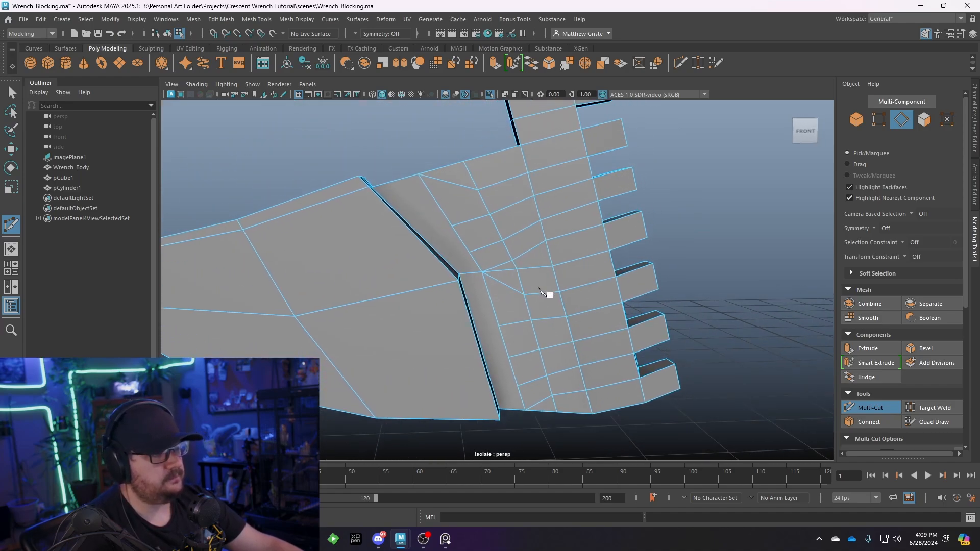
{"action": "scroll", "coordinate": [535, 276], "scroll_direction": "down", "scroll_amount": 3}
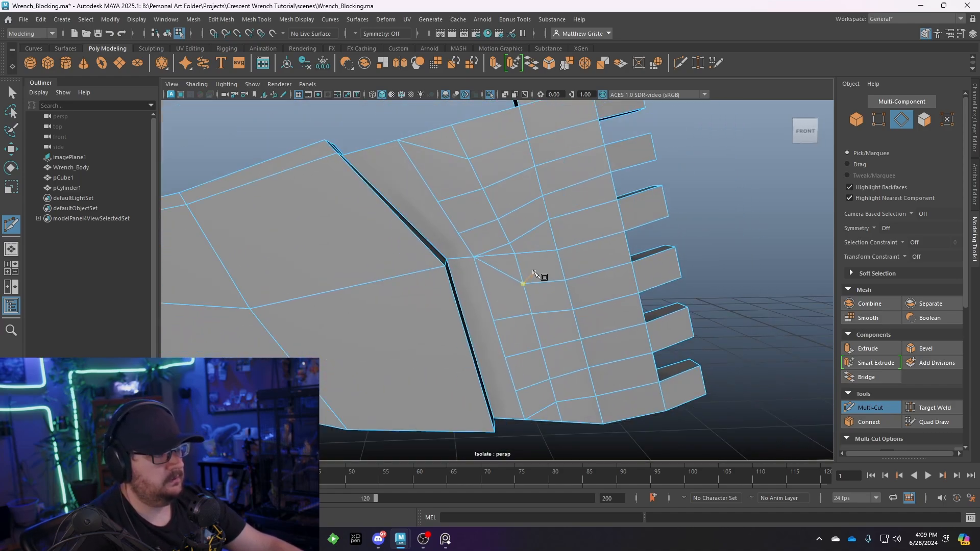
{"action": "mouse_move", "coordinate": [536, 278]}
{"action": "left_mouse_down", "text": "alt"}
{"action": "mouse_move", "coordinate": [516, 260]}
{"action": "mouse_move", "coordinate": [486, 258]}
{"action": "left_mouse_up", "text": "alt"}
{"action": "middle_click_drag", "start_coordinate": [485, 258], "coordinate": [498, 307], "text": "alt"}
{"action": "scroll", "coordinate": [498, 306], "scroll_direction": "up", "scroll_amount": 4}
{"action": "left_click_drag", "start_coordinate": [497, 304], "coordinate": [501, 276], "text": "alt"}
{"action": "left_click", "coordinate": [487, 241]}
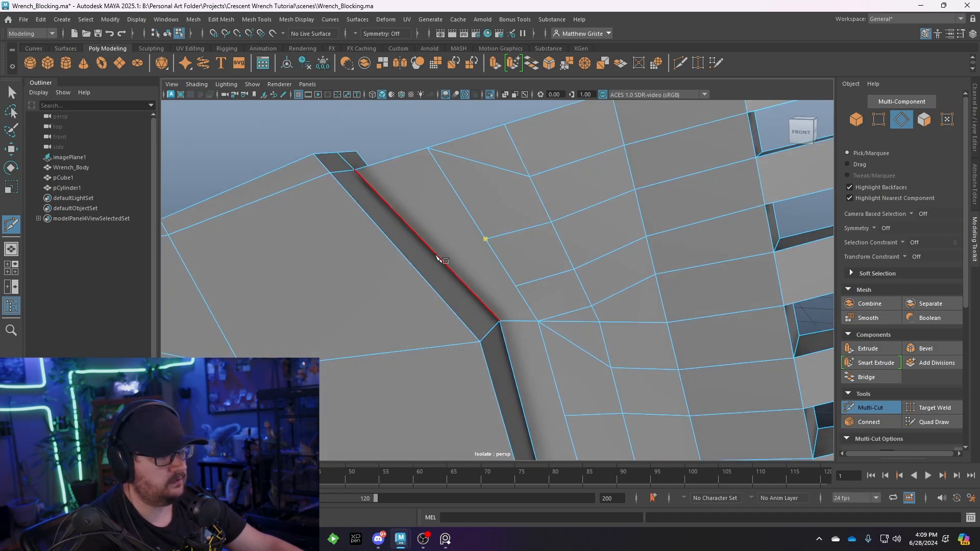
{"action": "left_click", "coordinate": [436, 254]}
{"action": "right_click", "coordinate": [482, 259]}
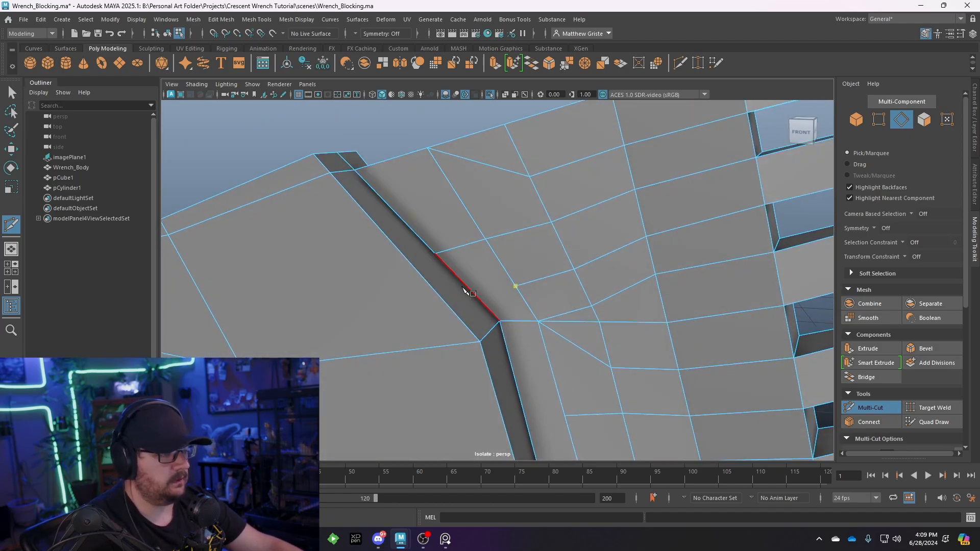
{"action": "left_click", "coordinate": [465, 285]}
{"action": "right_click", "coordinate": [497, 288]}
{"action": "left_click_drag", "start_coordinate": [529, 306], "coordinate": [472, 284], "text": "alt"}
{"action": "left_click", "coordinate": [533, 333]}
{"action": "scroll", "coordinate": [508, 275], "scroll_direction": "up", "scroll_amount": 3}
{"action": "left_click_drag", "start_coordinate": [555, 258], "coordinate": [545, 256], "text": "alt"}
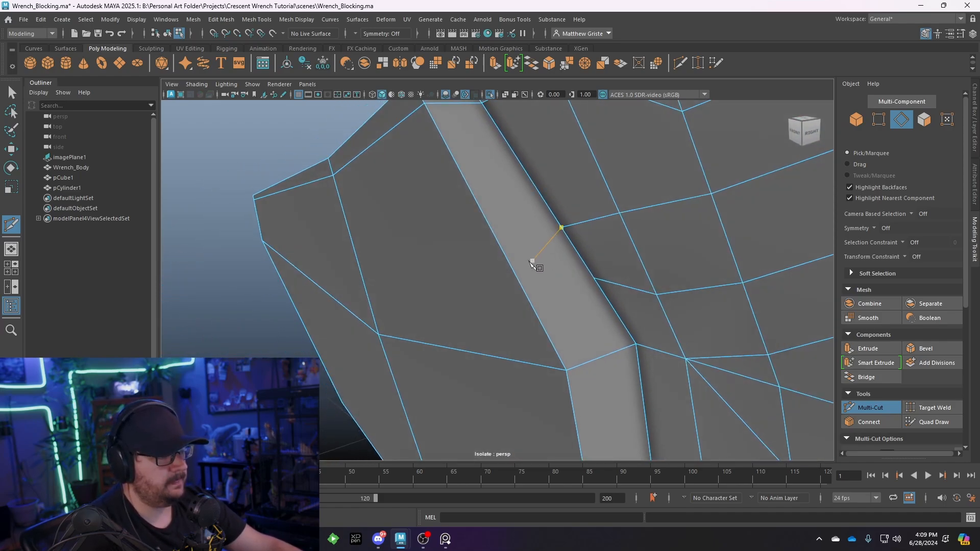
{"action": "left_click_drag", "start_coordinate": [485, 254], "coordinate": [411, 197], "text": "alt"}
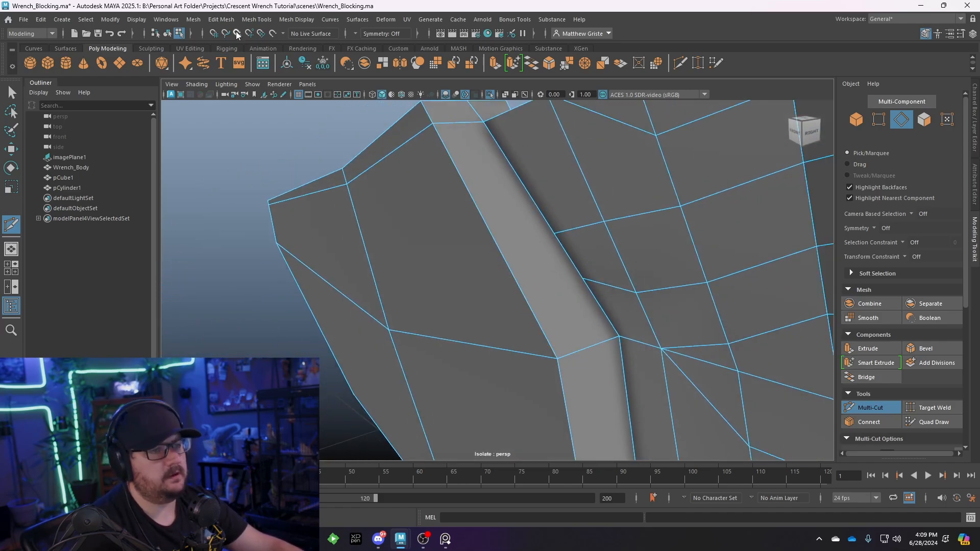
Insert one edge loop across the jaw body's side up to the groove and one lengthwise along the middle of the groove wall.
{"action": "left_click", "coordinate": [252, 20]}
{"action": "left_click", "coordinate": [280, 99]}
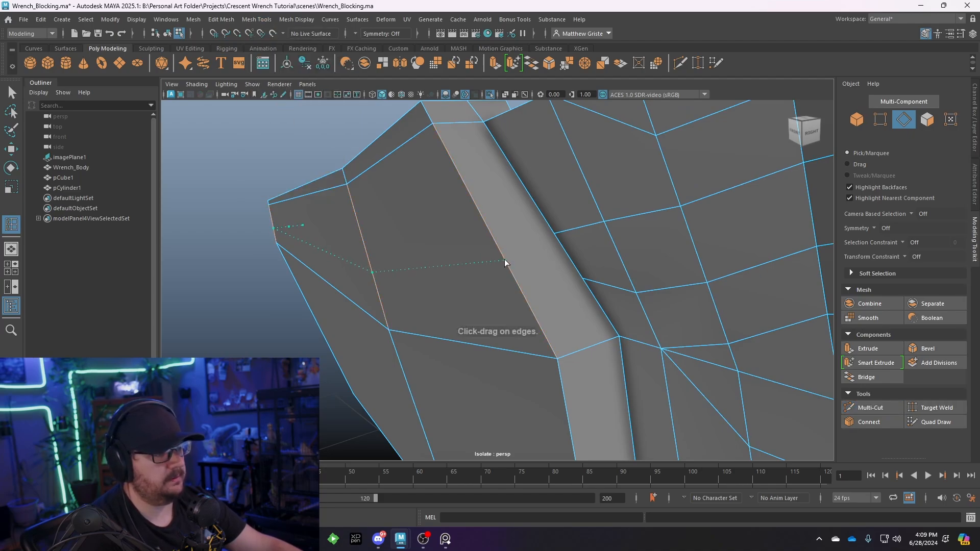
{"action": "left_click", "coordinate": [505, 259]}
{"action": "left_click_drag", "start_coordinate": [525, 253], "coordinate": [481, 269], "text": "alt"}
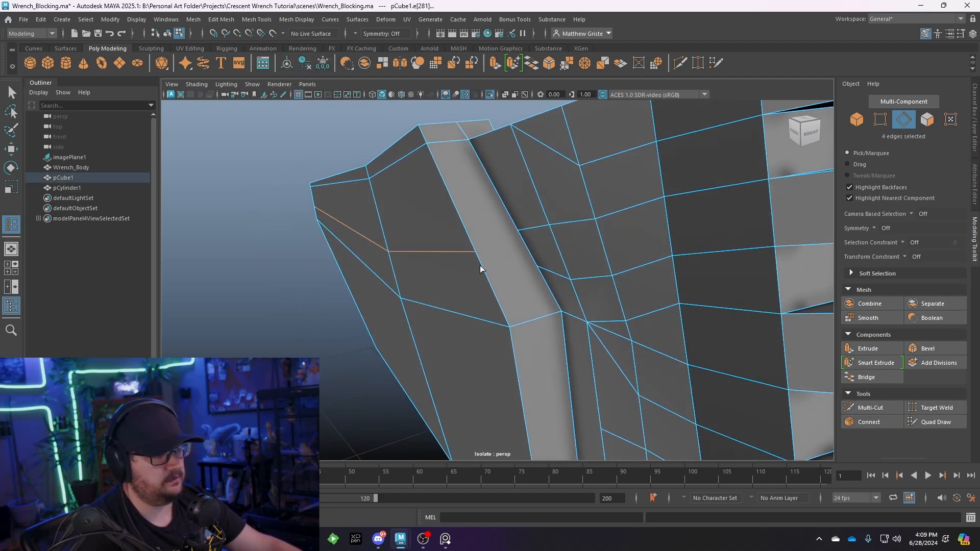
{"action": "left_click", "coordinate": [445, 141]}
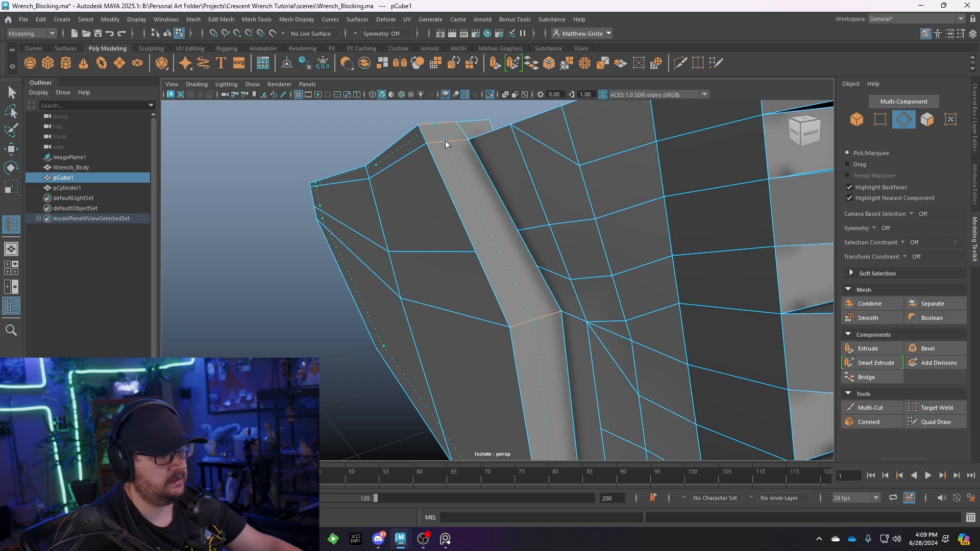
{"action": "left_click", "coordinate": [445, 142]}
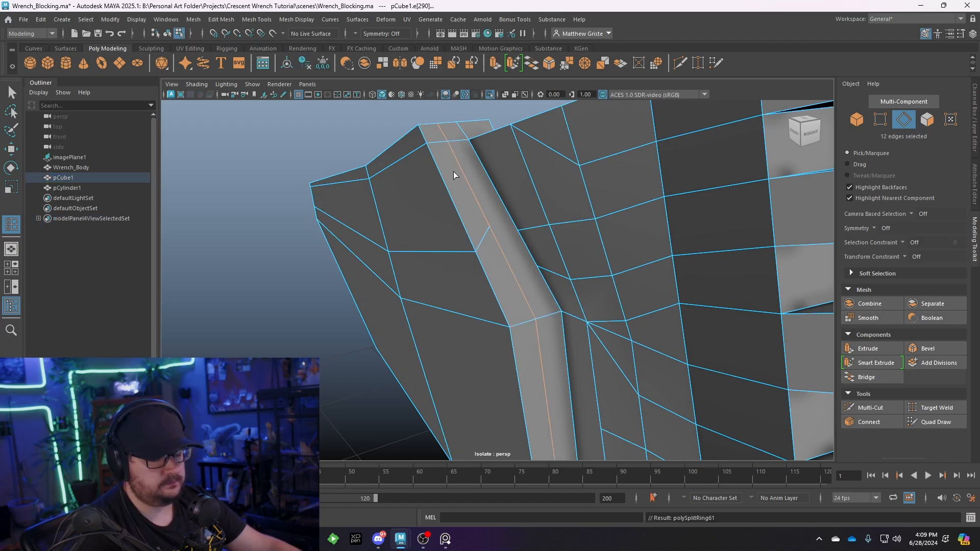
{"action": "key", "text": "q"}
Delete the short edge crossing half of the groove wall between the side loop's end and the lengthwise centre loop.
{"action": "left_click_drag", "start_coordinate": [495, 214], "coordinate": [466, 213], "text": "alt"}
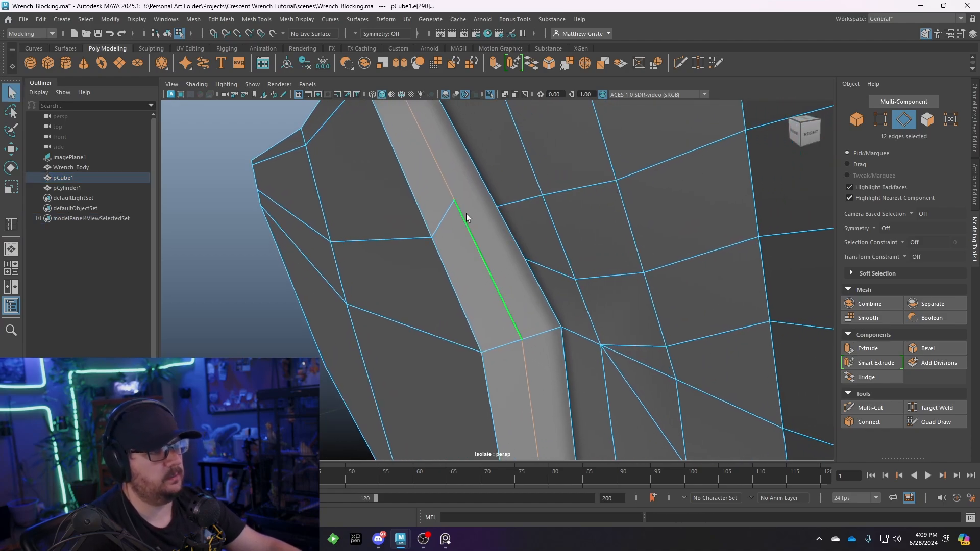
{"action": "left_click", "coordinate": [214, 22]}
{"action": "left_click", "coordinate": [217, 21]}
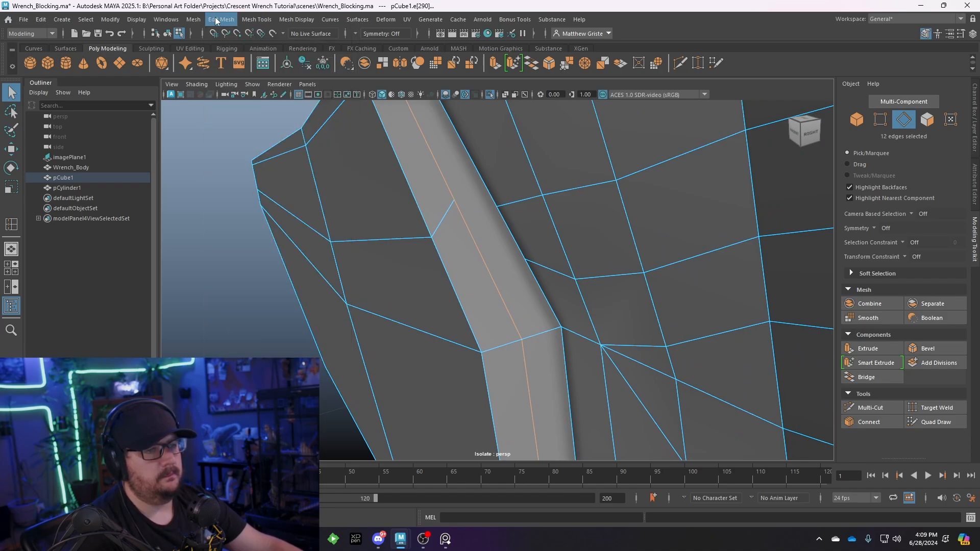
{"action": "left_click", "coordinate": [257, 20]}
{"action": "mouse_move", "coordinate": [221, 20]}
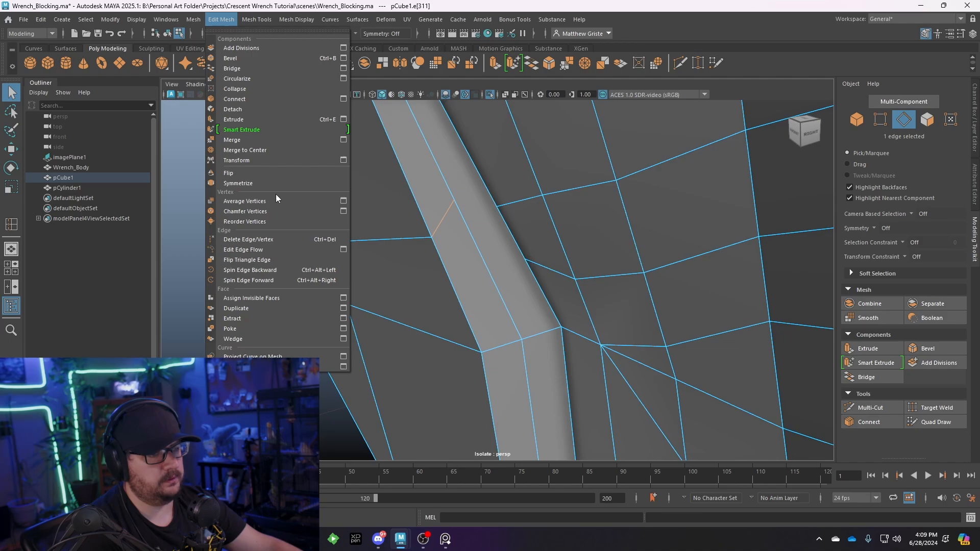
{"action": "left_click", "coordinate": [276, 240]}
Multi-cut edges from the groove's two rack-side vertices to the wall's centre loop, joining both new vertices to the side loop's end vertex.
{"action": "left_click_drag", "start_coordinate": [479, 207], "coordinate": [508, 209], "text": "alt"}
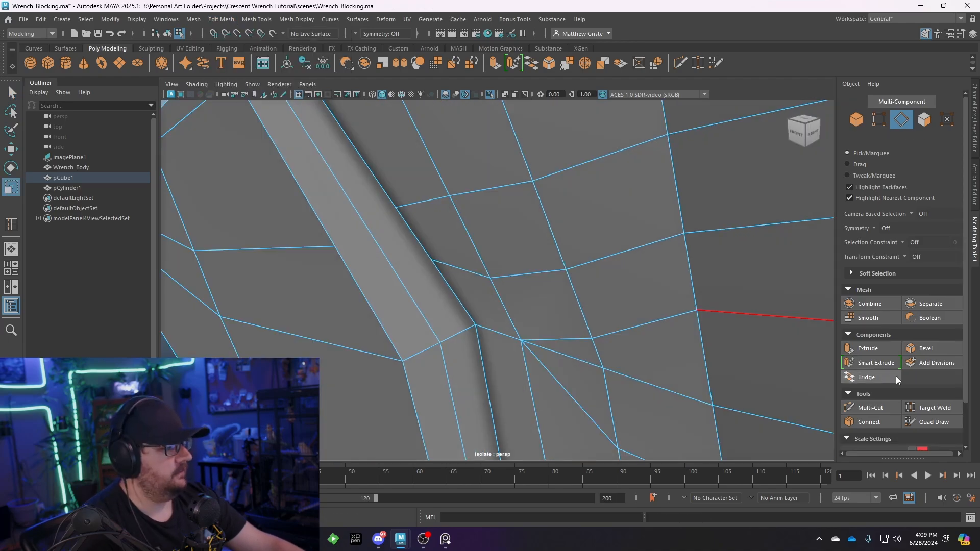
{"action": "left_click", "coordinate": [871, 409]}
{"action": "left_click", "coordinate": [398, 209]}
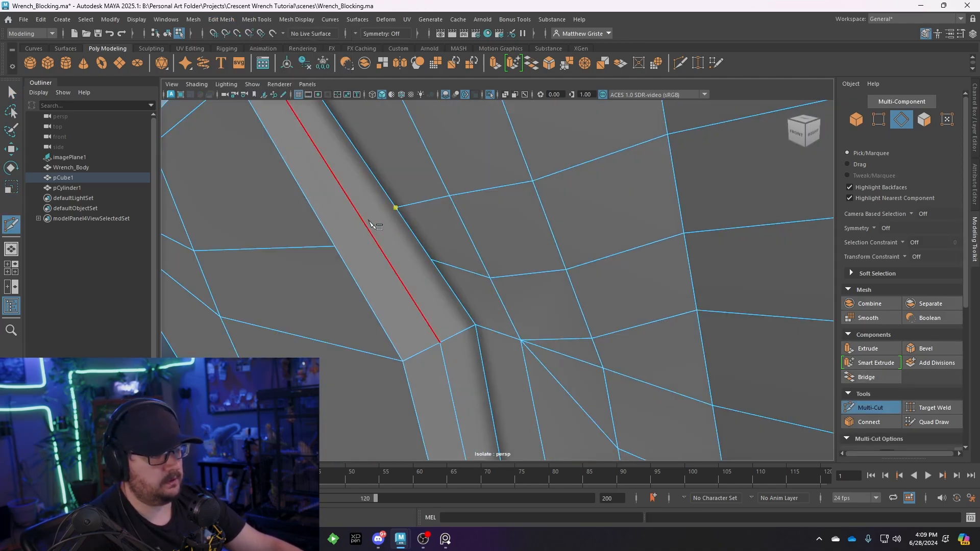
{"action": "left_click", "coordinate": [364, 222]}
{"action": "right_click", "coordinate": [385, 234]}
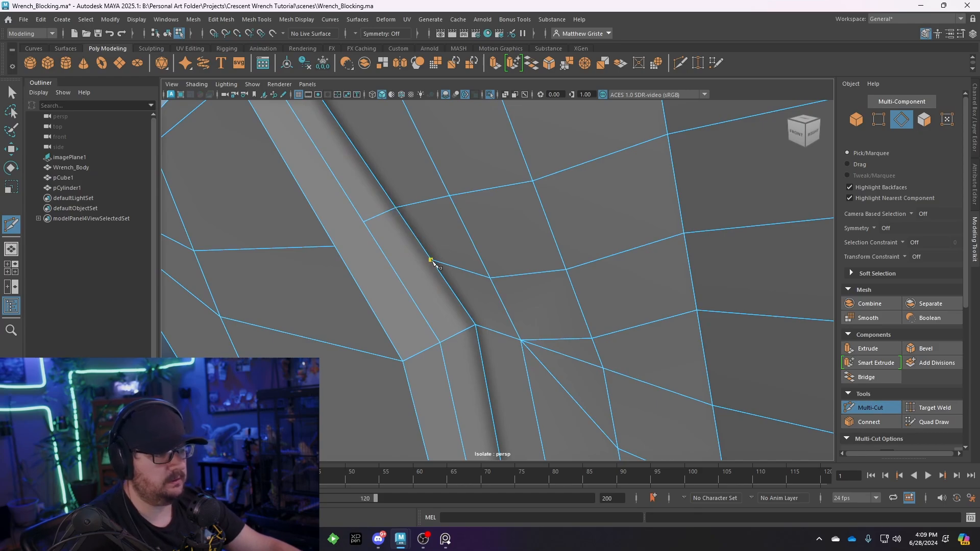
{"action": "left_click", "coordinate": [432, 260]}
{"action": "left_click", "coordinate": [398, 276]}
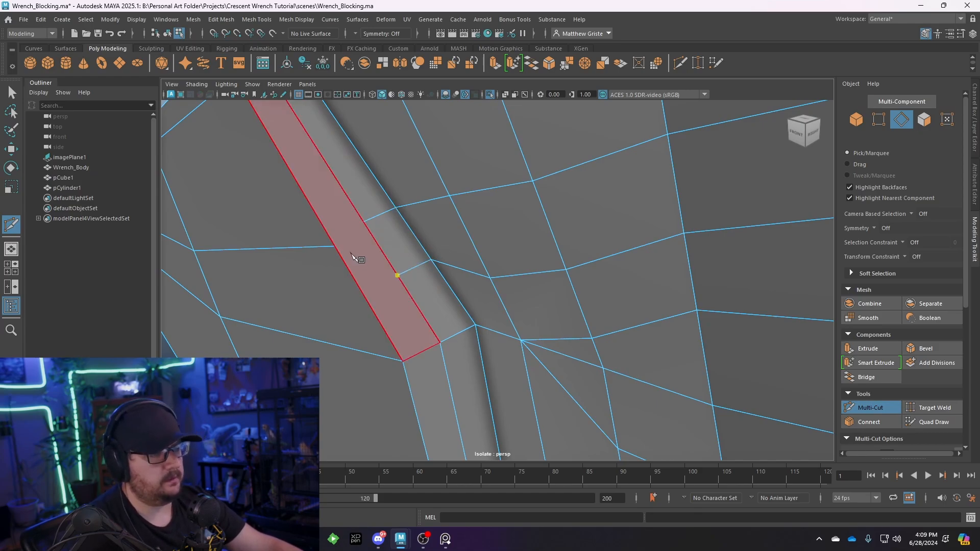
{"action": "right_click", "coordinate": [411, 269]}
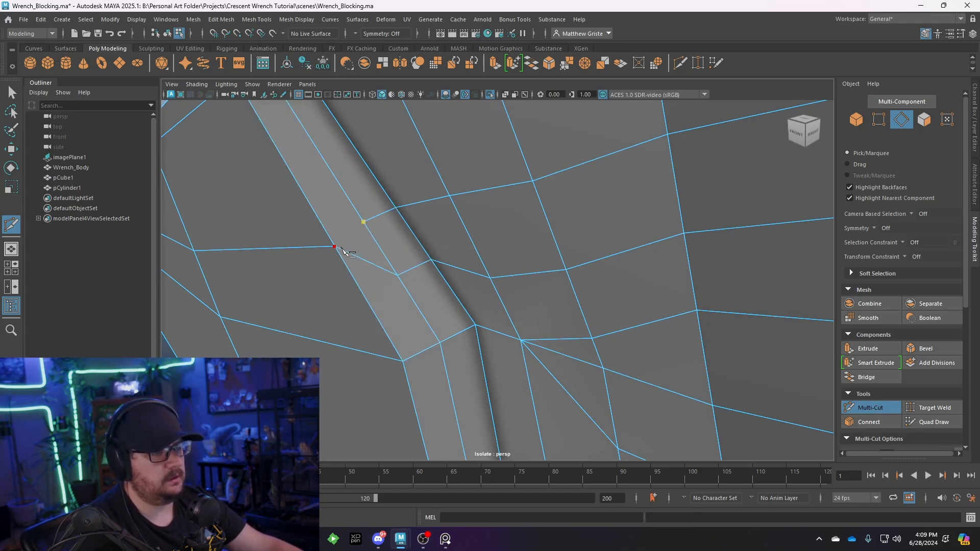
{"action": "right_click", "coordinate": [381, 245]}
Target-weld the centre loop's lower new vertex onto the upper one and move the merged vertex slightly down the groove wall.
{"action": "scroll", "coordinate": [388, 247], "scroll_direction": "down", "scroll_amount": 3}
{"action": "left_click_drag", "start_coordinate": [393, 245], "coordinate": [532, 329], "text": "alt"}
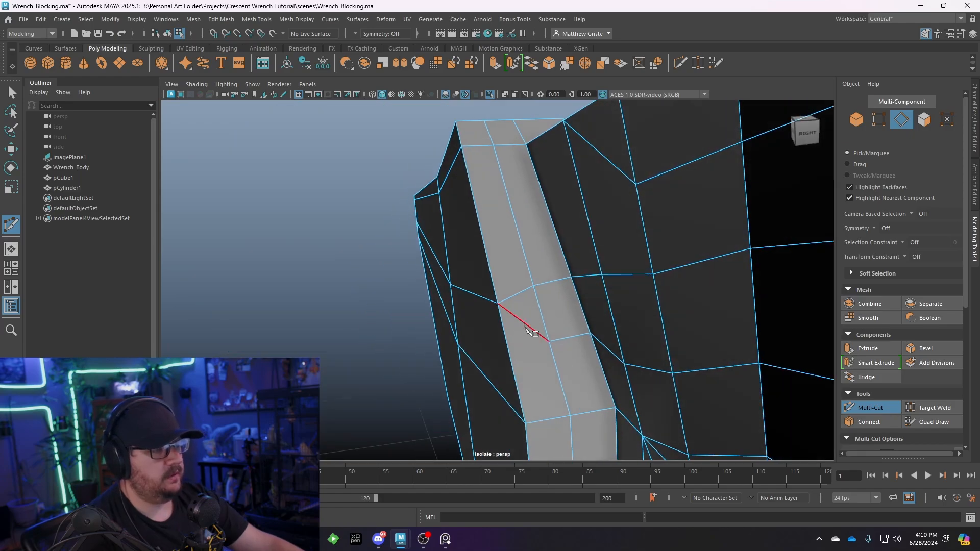
{"action": "left_click_drag", "start_coordinate": [515, 274], "coordinate": [531, 276], "text": "alt"}
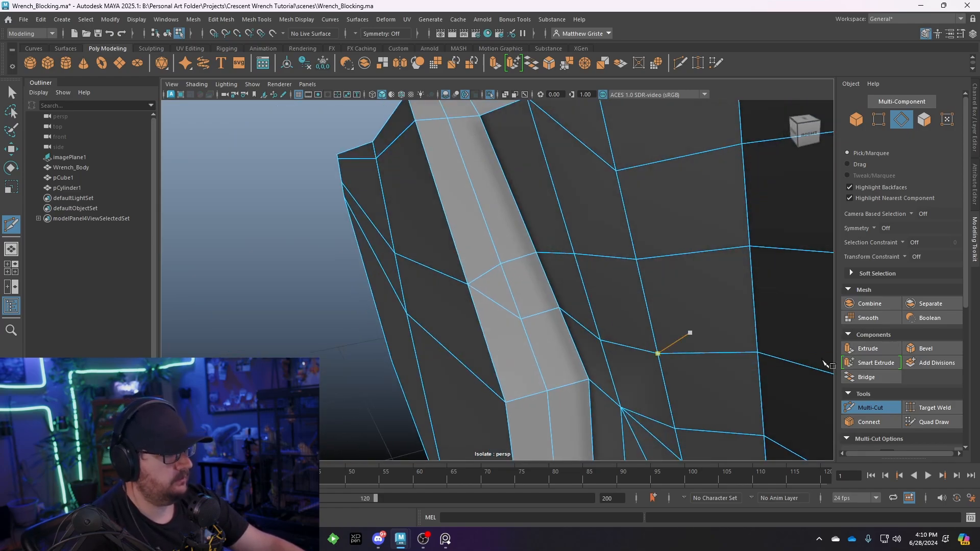
{"action": "left_click", "coordinate": [930, 408]}
{"action": "right_click_drag", "start_coordinate": [513, 241], "coordinate": [471, 242]}
{"action": "left_click_drag", "start_coordinate": [499, 267], "coordinate": [538, 293]}
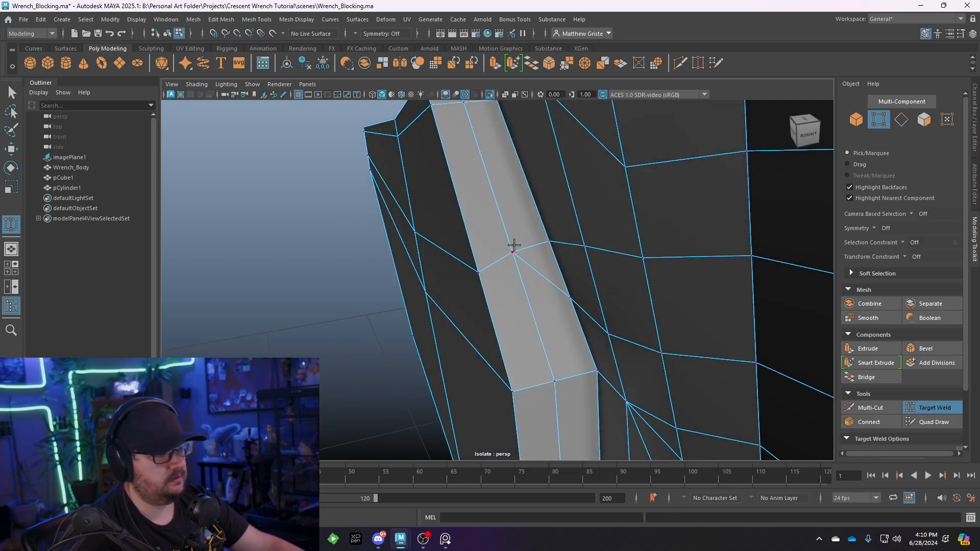
{"action": "key", "text": "w"}
{"action": "left_click", "coordinate": [513, 252]}
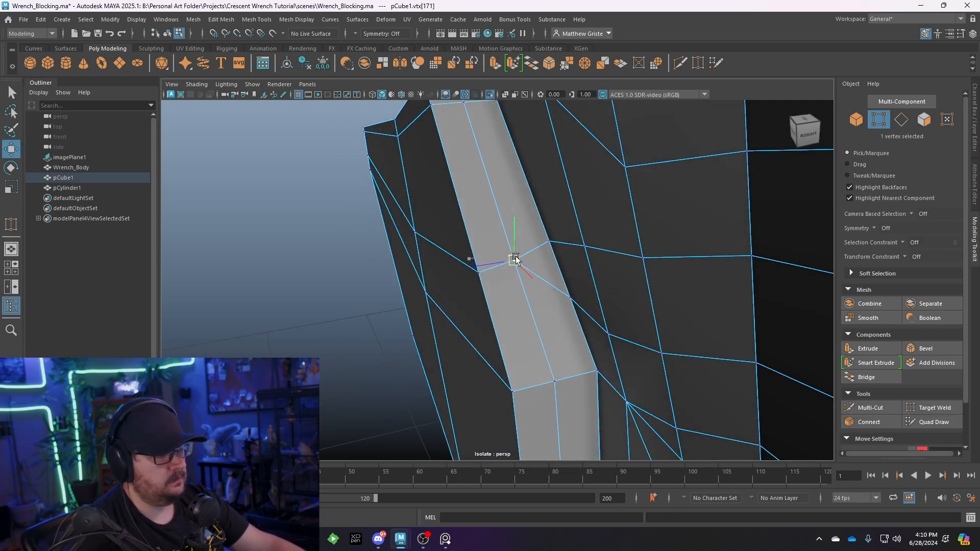
Multi-cut three connecting edges from the line's vertices below the corner to the groove's rack-side edge.
{"action": "left_click_drag", "start_coordinate": [514, 262], "coordinate": [464, 279], "text": "alt"}
{"action": "middle_click_drag", "start_coordinate": [464, 279], "coordinate": [509, 243], "text": "alt"}
{"action": "right_click_drag", "start_coordinate": [509, 244], "coordinate": [546, 245], "text": "alt"}
{"action": "left_click_drag", "start_coordinate": [458, 163], "coordinate": [635, 272], "text": "alt"}
{"action": "left_click", "coordinate": [851, 407]}
{"action": "left_click", "coordinate": [497, 220]}
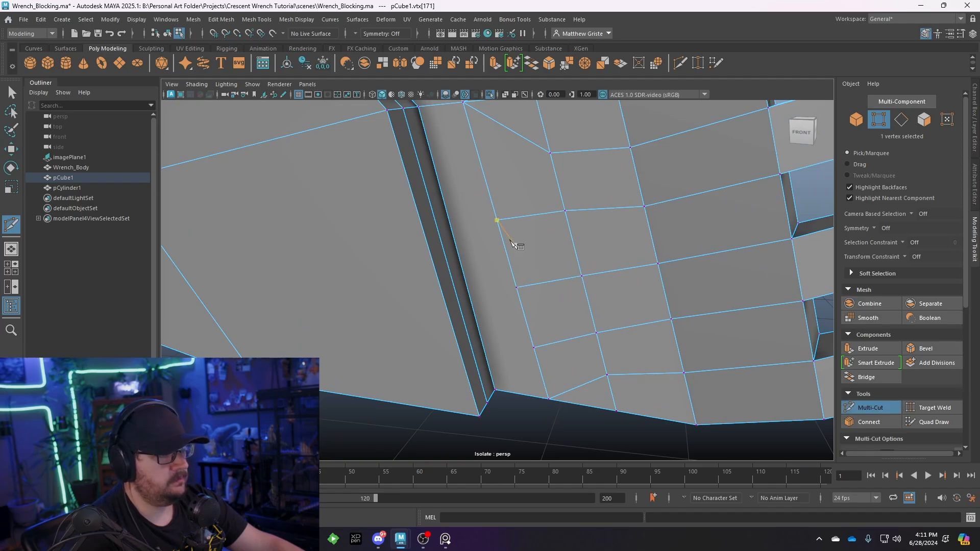
{"action": "left_click", "coordinate": [452, 228]}
{"action": "key", "text": "Return"}
{"action": "left_click", "coordinate": [533, 348]}
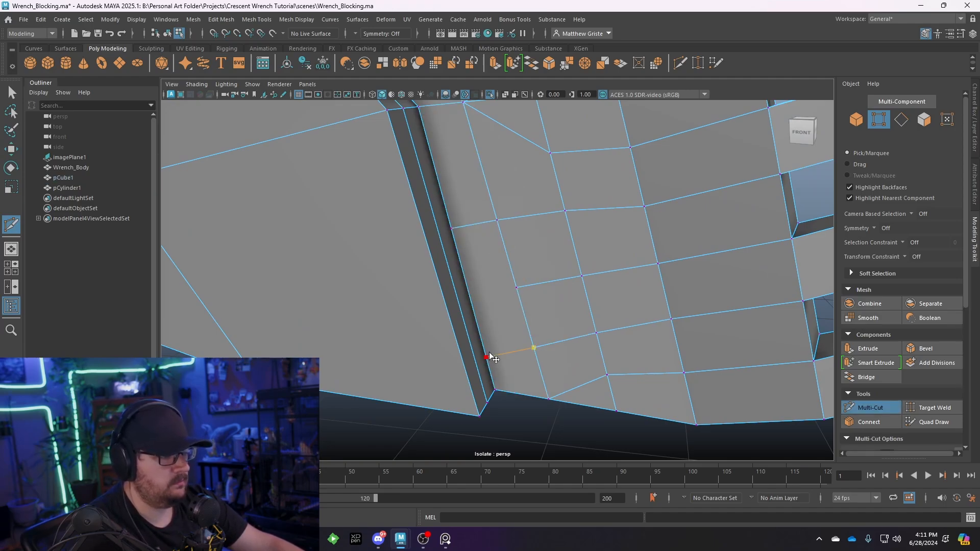
{"action": "left_click", "coordinate": [517, 287]}
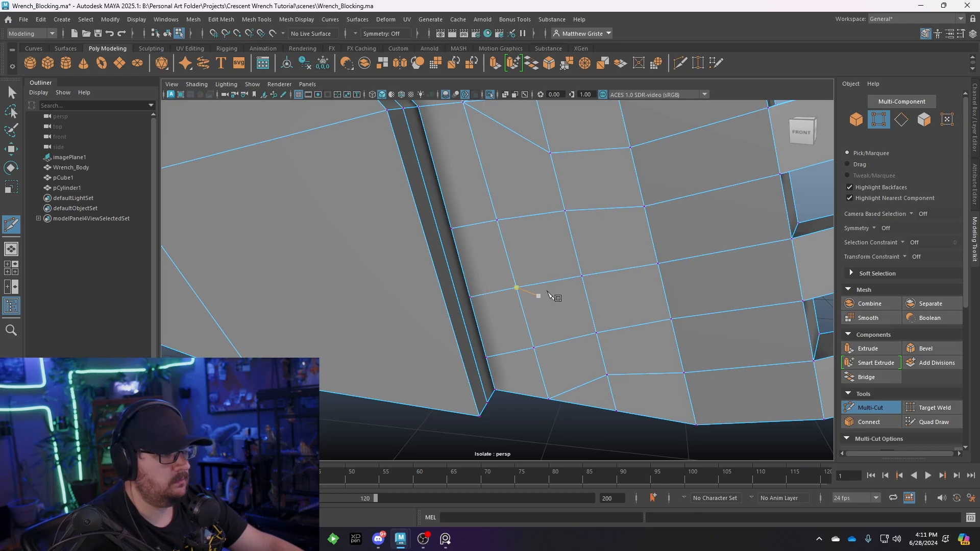
Multi-cut edges from the upper and lower of the groove edge's three lower vertices to one shared point on the wall's centre loop.
{"action": "left_click_drag", "start_coordinate": [554, 296], "coordinate": [512, 226], "text": "alt"}
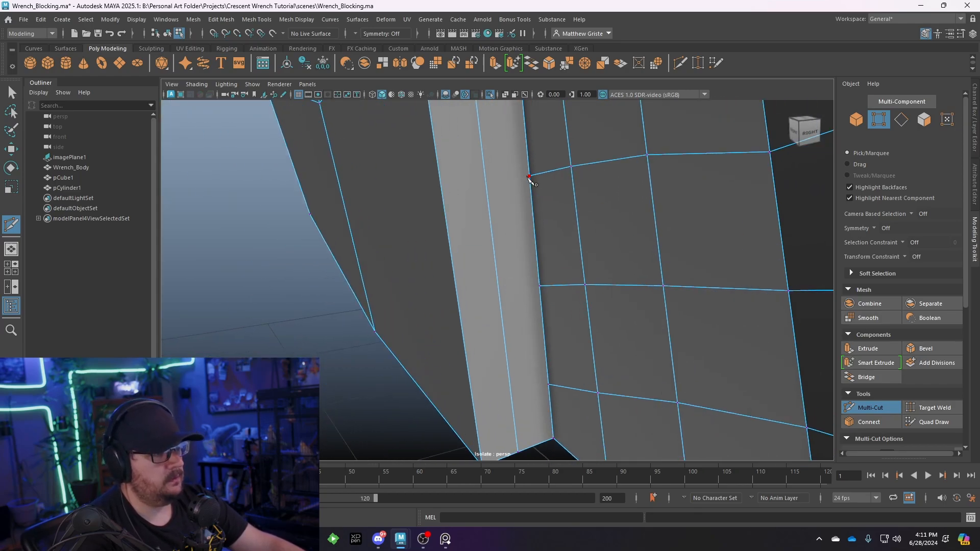
{"action": "left_click", "coordinate": [498, 281]}
{"action": "key", "text": "Return"}
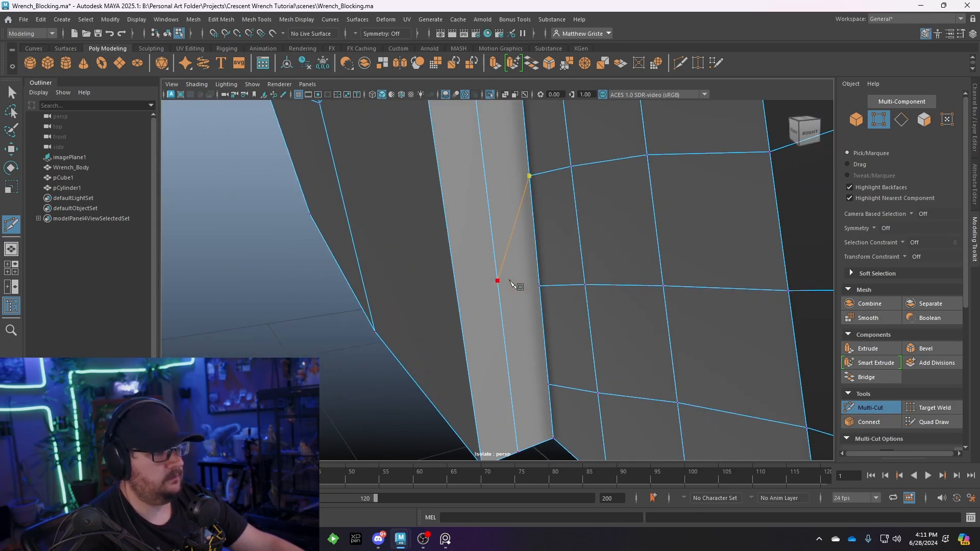
{"action": "left_click", "coordinate": [547, 384]}
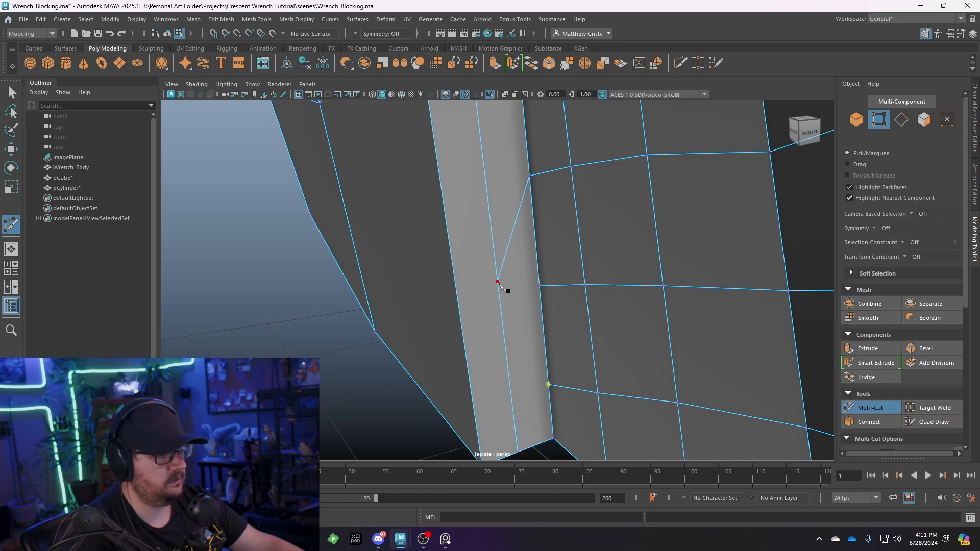
{"action": "left_click", "coordinate": [498, 281]}
{"action": "key", "text": "Return"}
{"action": "left_click", "coordinate": [539, 286]}
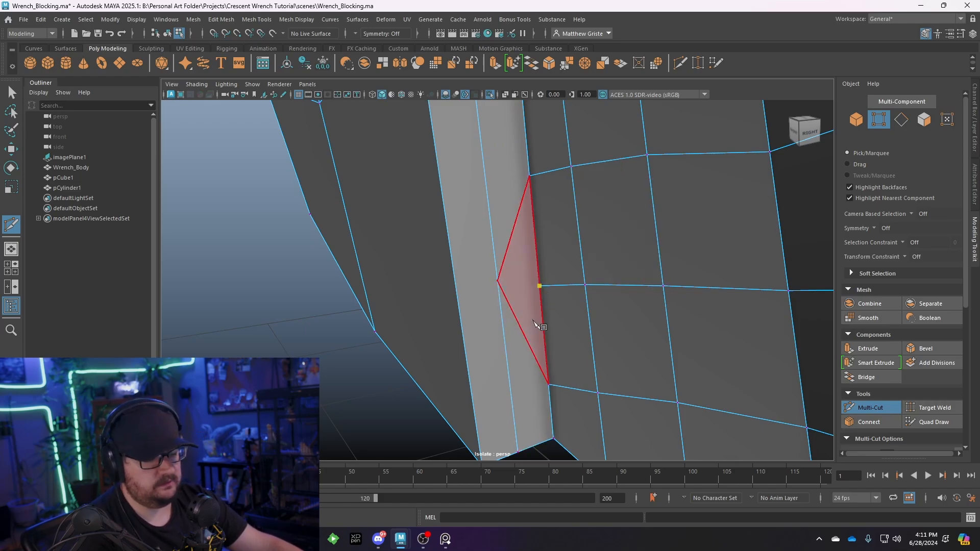
{"action": "scroll", "coordinate": [560, 298], "scroll_direction": "down", "scroll_amount": 2}
{"action": "key", "text": "q"}
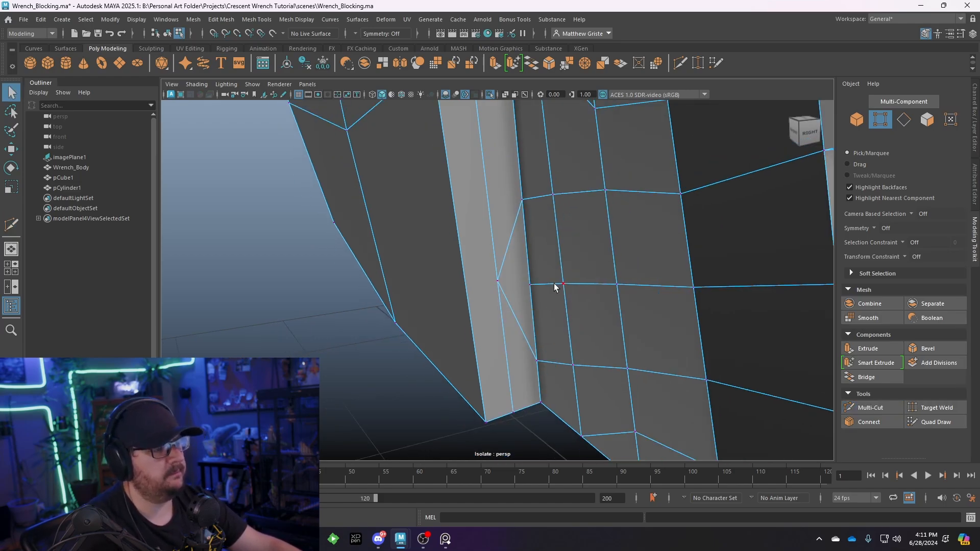
Return the jaw mesh to object mode.
{"action": "right_click_drag", "start_coordinate": [553, 236], "coordinate": [591, 223]}
{"action": "scroll", "coordinate": [573, 248], "scroll_direction": "down", "scroll_amount": 6}
{"action": "scroll", "coordinate": [523, 270], "scroll_direction": "up", "scroll_amount": 5}
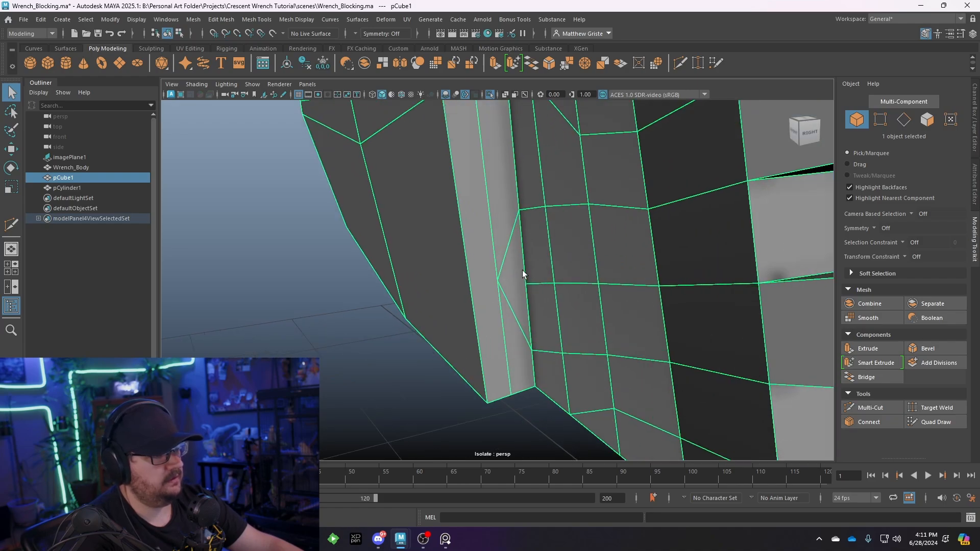
Try moving the middle vertex of the groove's lower rack-side edge toward the rack, and undo the move.
{"action": "right_click_drag", "start_coordinate": [523, 275], "coordinate": [503, 279]}
{"action": "left_click", "coordinate": [526, 284]}
{"action": "key", "text": "w"}
{"action": "left_click_drag", "start_coordinate": [527, 283], "coordinate": [544, 285]}
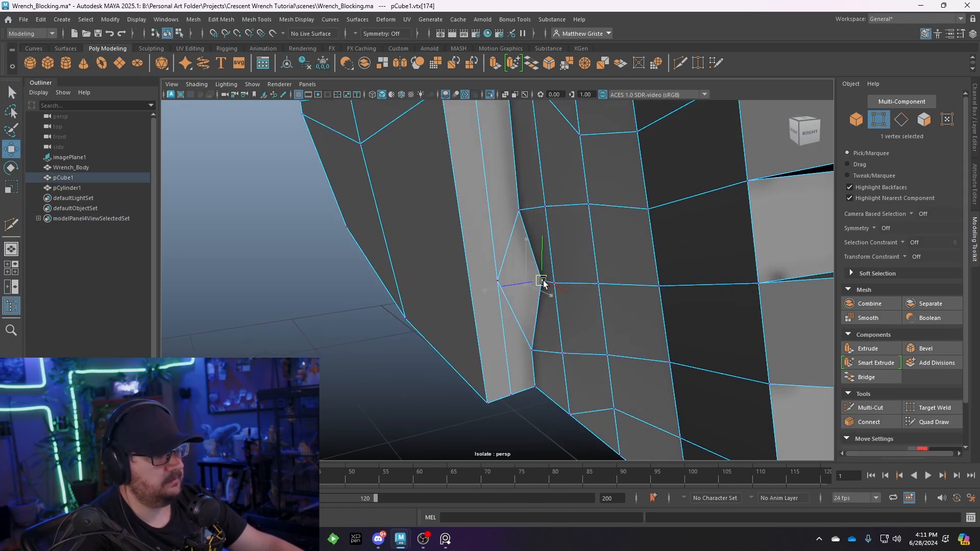
{"action": "key", "text": "ctrl+z"}
Delete the middle of the three edges fanning toward the rack from the vertex beside the groove's corner.
{"action": "scroll", "coordinate": [543, 283], "scroll_direction": "down", "scroll_amount": 3}
{"action": "middle_click_drag", "start_coordinate": [533, 238], "coordinate": [521, 339], "text": "alt"}
{"action": "left_click_drag", "start_coordinate": [521, 339], "coordinate": [475, 251], "text": "alt"}
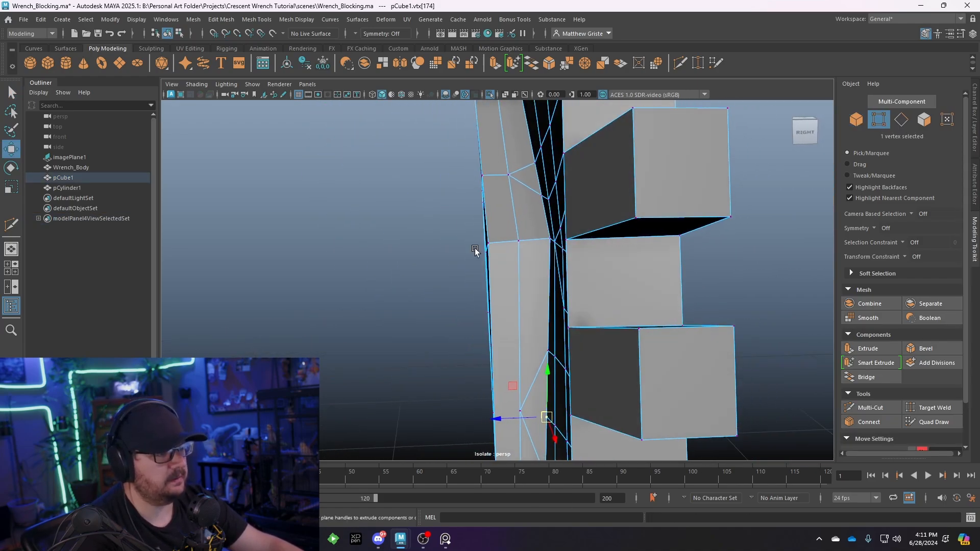
{"action": "scroll", "coordinate": [476, 251], "scroll_direction": "down", "scroll_amount": 4}
{"action": "middle_click_drag", "start_coordinate": [534, 250], "coordinate": [538, 330], "text": "alt"}
{"action": "left_click_drag", "start_coordinate": [538, 330], "coordinate": [587, 337], "text": "alt"}
{"action": "scroll", "coordinate": [460, 268], "scroll_direction": "up", "scroll_amount": 4}
{"action": "left_click_drag", "start_coordinate": [407, 231], "coordinate": [516, 239], "text": "alt"}
{"action": "scroll", "coordinate": [511, 245], "scroll_direction": "up", "scroll_amount": 1}
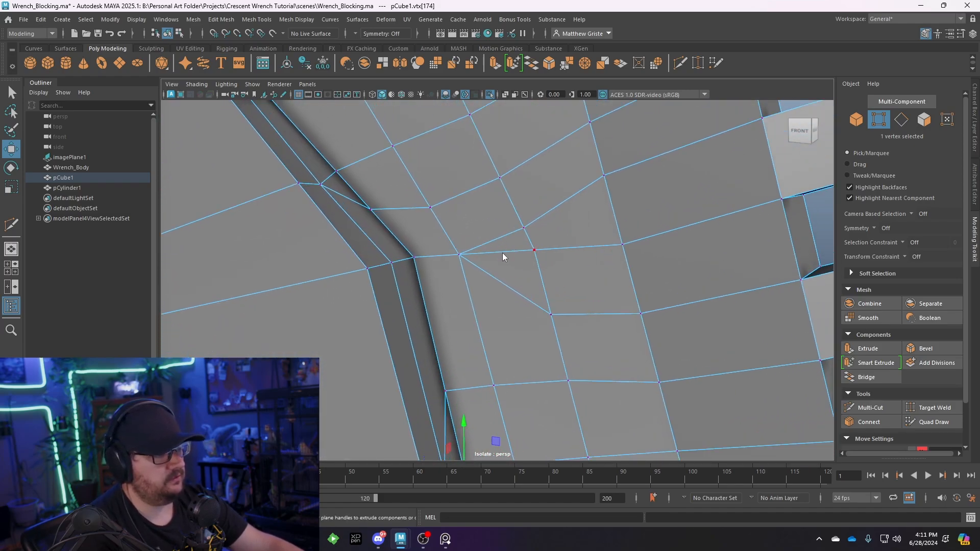
{"action": "right_click_drag", "start_coordinate": [502, 254], "coordinate": [505, 222]}
{"action": "left_click", "coordinate": [506, 252]}
{"action": "middle_click_drag", "start_coordinate": [565, 253], "coordinate": [586, 254], "text": "alt"}
{"action": "left_click", "coordinate": [193, 19]}
{"action": "mouse_move", "coordinate": [220, 20]}
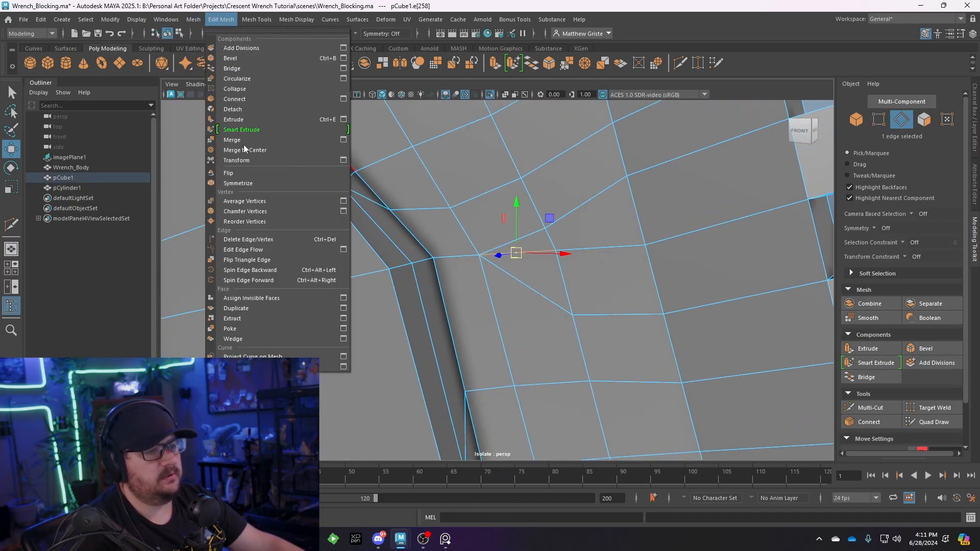
{"action": "left_click", "coordinate": [262, 238]}
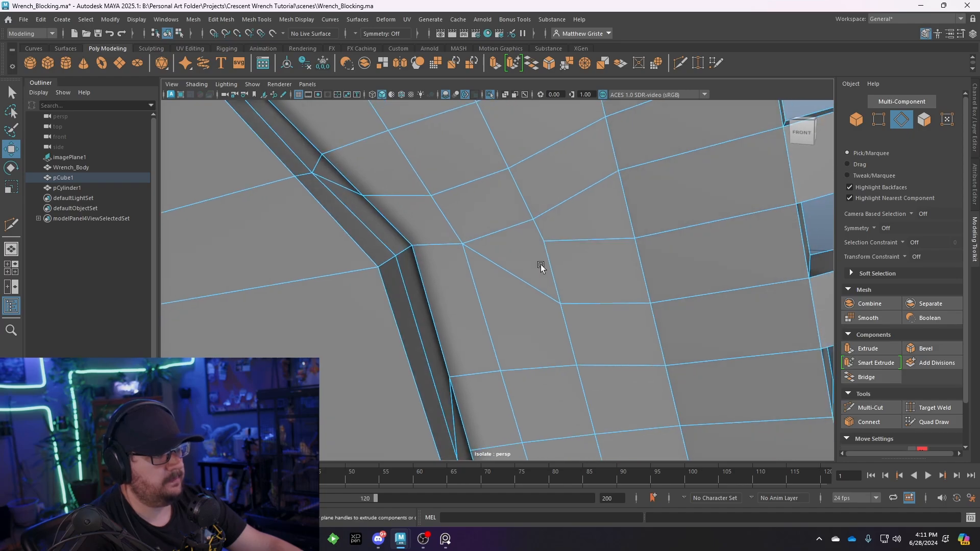
{"action": "right_click_drag", "start_coordinate": [550, 243], "coordinate": [500, 232]}
{"action": "left_click", "coordinate": [544, 241]}
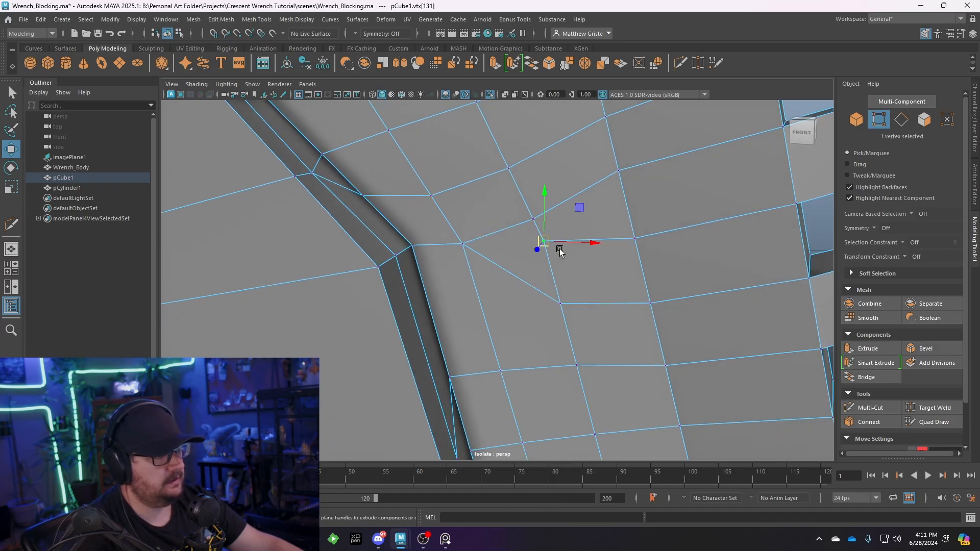
{"action": "left_click_drag", "start_coordinate": [554, 256], "coordinate": [492, 273], "text": "alt"}
{"action": "left_click_drag", "start_coordinate": [378, 286], "coordinate": [330, 282], "text": "alt"}
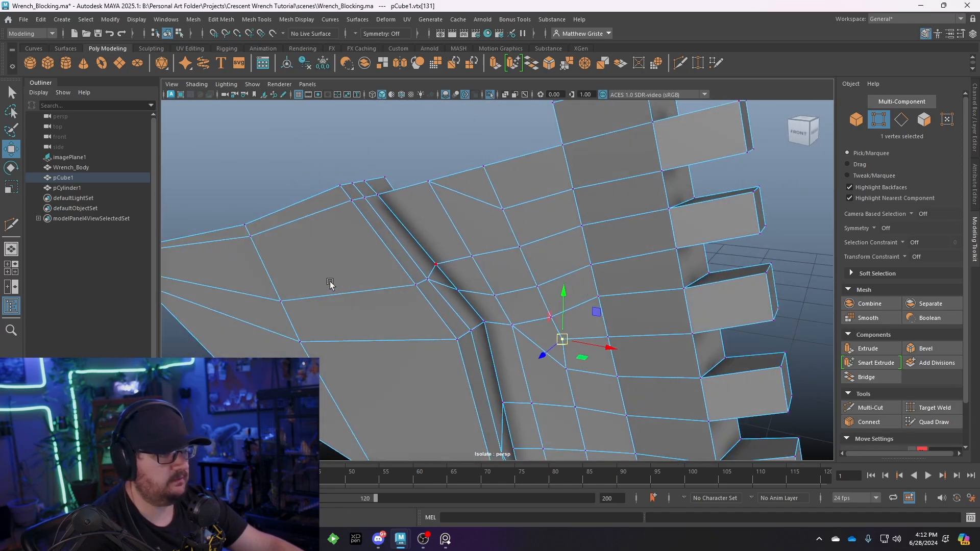
Delete the slanted edge near the upper end of the face between the groove and the rack.
{"action": "middle_click_drag", "start_coordinate": [435, 280], "coordinate": [452, 250], "text": "alt"}
{"action": "left_click_drag", "start_coordinate": [453, 249], "coordinate": [455, 199], "text": "alt"}
{"action": "right_click_drag", "start_coordinate": [418, 159], "coordinate": [421, 140]}
{"action": "left_click", "coordinate": [419, 164]}
{"action": "left_click", "coordinate": [257, 20]}
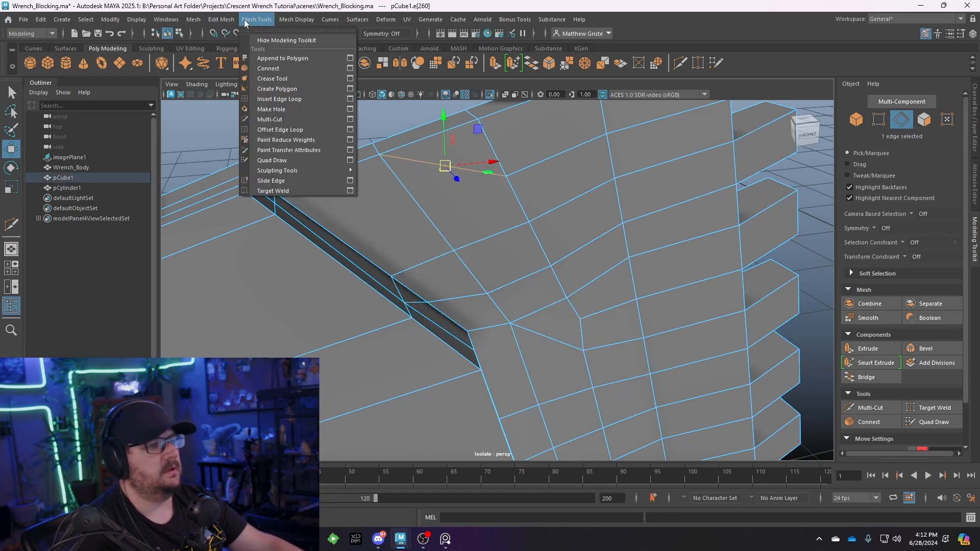
{"action": "mouse_move", "coordinate": [221, 19]}
{"action": "left_click_drag", "start_coordinate": [266, 237], "coordinate": [389, 158], "text": "alt"}
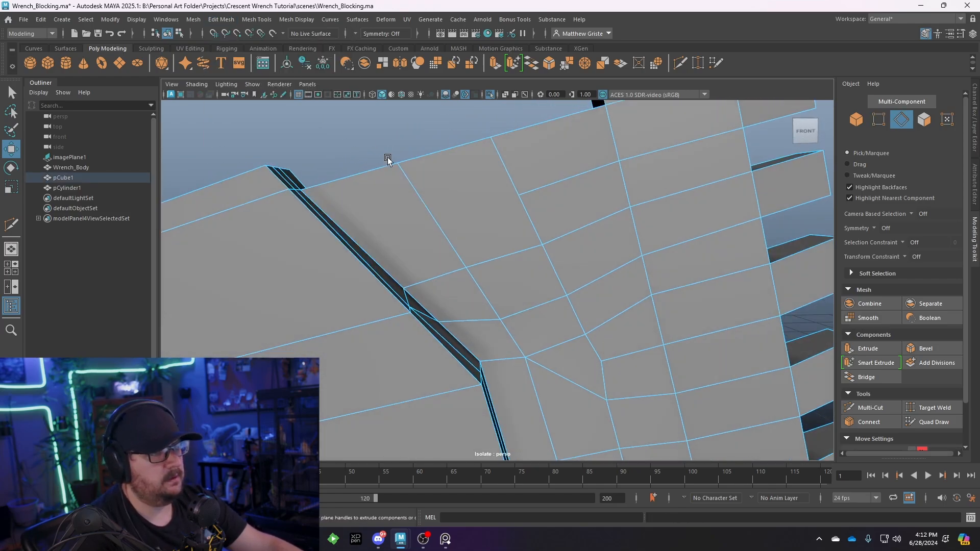
Multi-cut from the open upper vertex across the face to the groove's rack-side edge and onto the wall's centre-loop vertex.
{"action": "left_click", "coordinate": [256, 19]}
{"action": "left_click", "coordinate": [270, 119]}
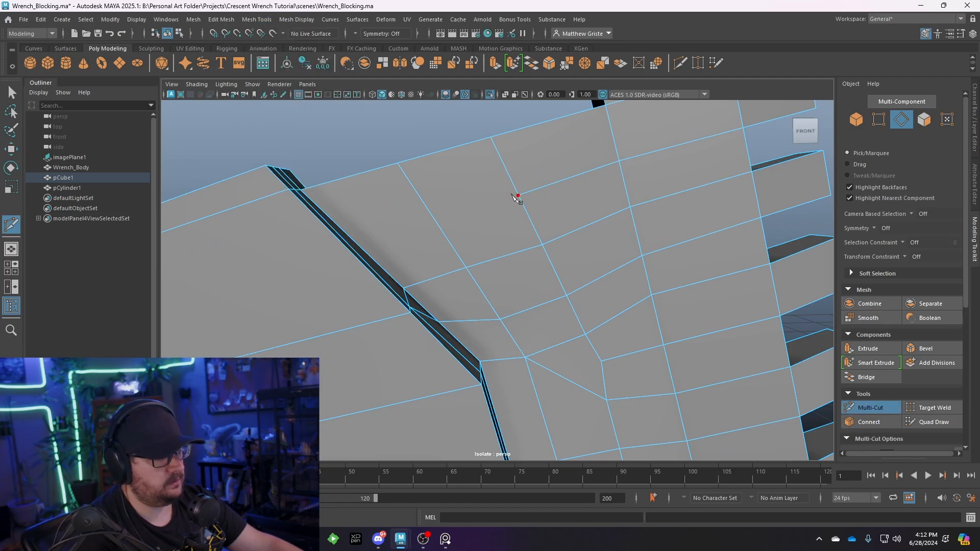
{"action": "left_click", "coordinate": [519, 195]}
{"action": "left_click_drag", "start_coordinate": [442, 230], "coordinate": [482, 266], "text": "alt"}
{"action": "left_click", "coordinate": [431, 262]}
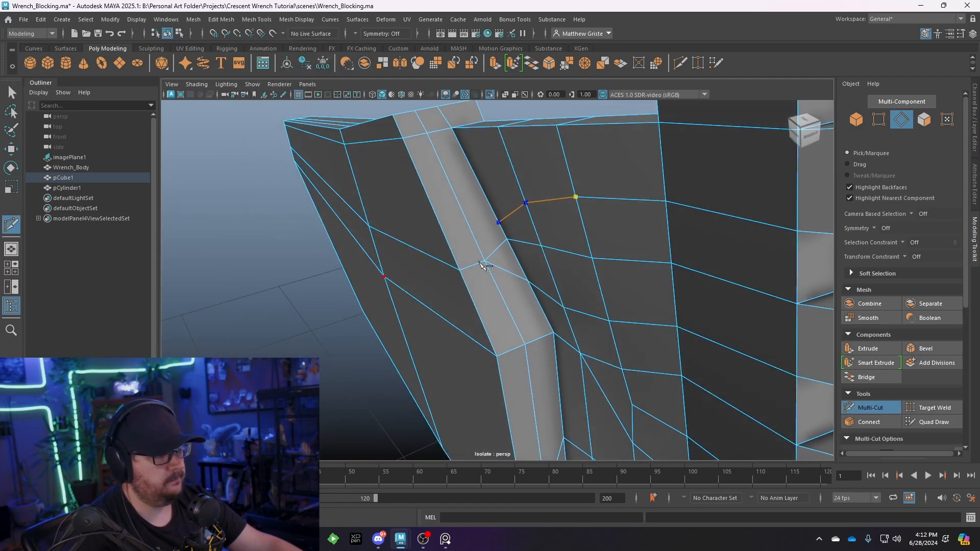
{"action": "left_click", "coordinate": [485, 262]}
{"action": "key", "text": "q"}
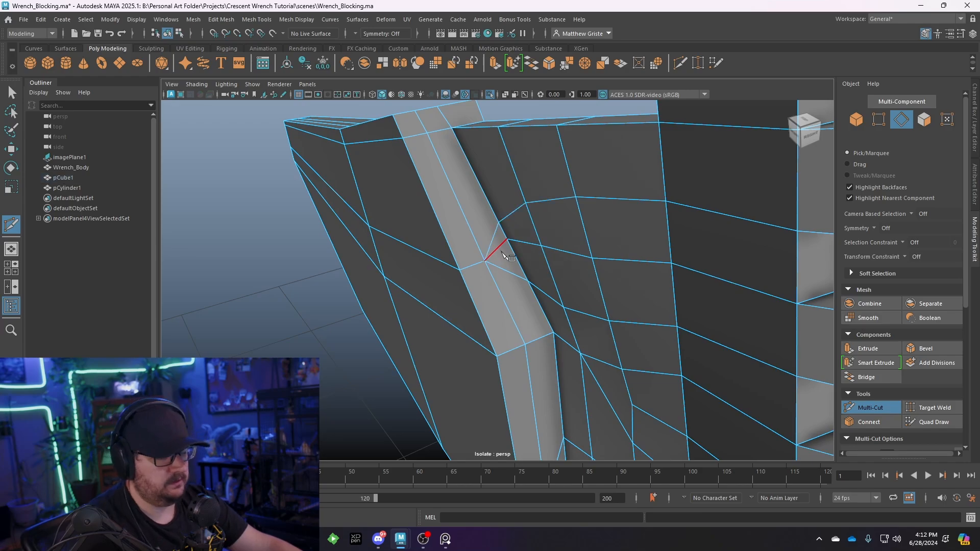
Delete the old edge beside the new cut between the groove wall's centre-loop vertex and the rack-side edge.
{"action": "left_click", "coordinate": [501, 250]}
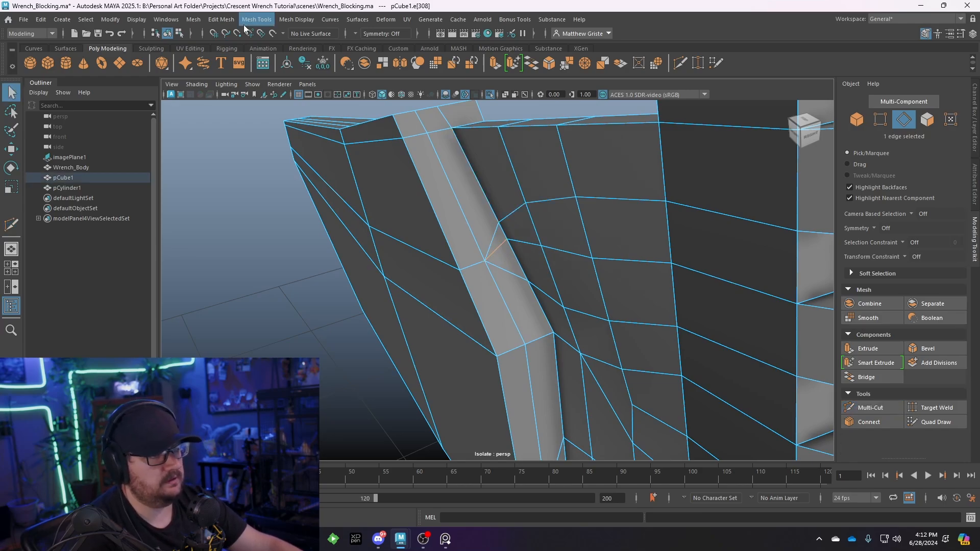
{"action": "left_click", "coordinate": [221, 20]}
{"action": "left_click", "coordinate": [265, 243]}
Return the jaw to object mode, inspect its smooth preview, and switch back to the unsmoothed display.
{"action": "left_click_drag", "start_coordinate": [443, 276], "coordinate": [482, 282], "text": "alt"}
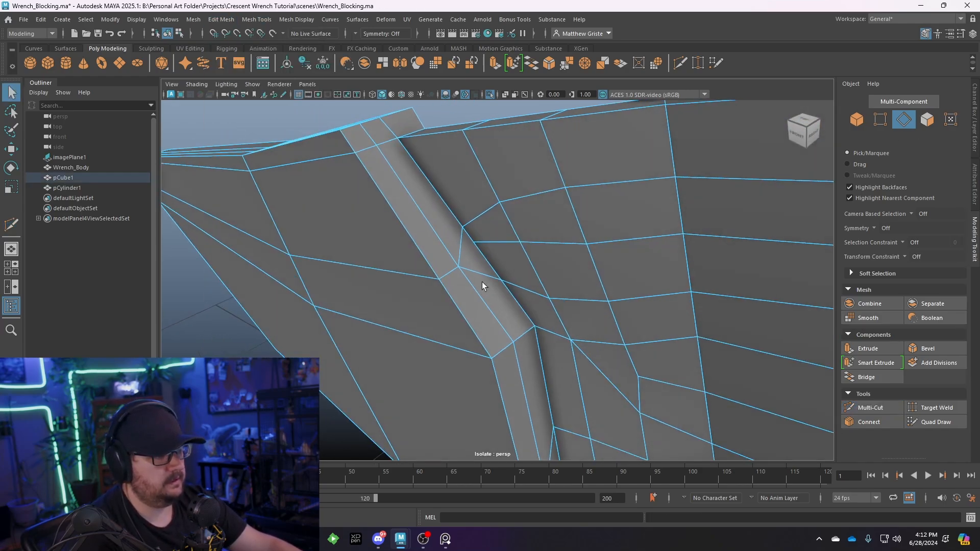
{"action": "right_click_drag", "start_coordinate": [492, 237], "coordinate": [522, 225]}
{"action": "scroll", "coordinate": [523, 237], "scroll_direction": "down", "scroll_amount": 8}
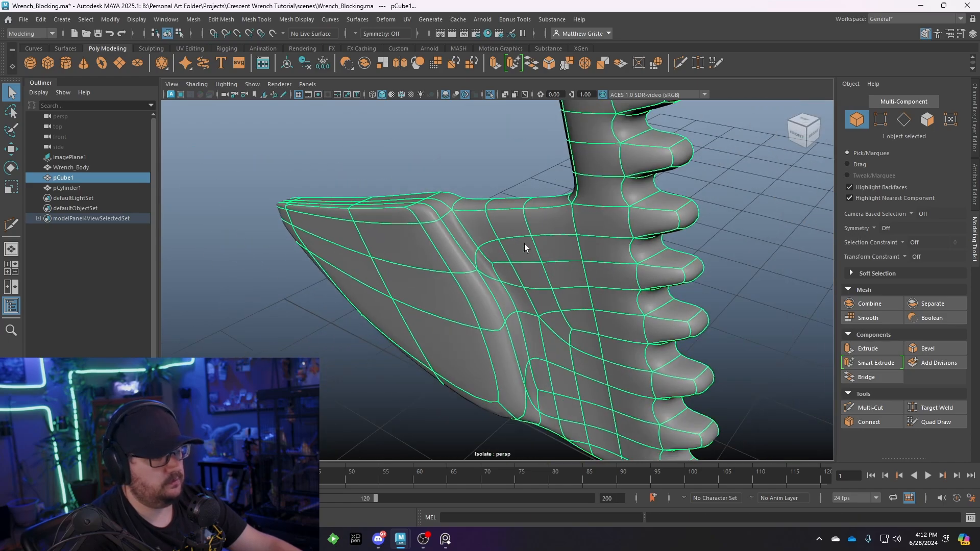
{"action": "left_click_drag", "start_coordinate": [524, 243], "coordinate": [388, 214], "text": "alt"}
{"action": "key", "text": "1"}
Try inserting an edge loop on the jaw body alongside the groove's body-side edge, and undo it.
{"action": "middle_click_drag", "start_coordinate": [389, 212], "coordinate": [411, 247], "text": "alt"}
{"action": "scroll", "coordinate": [410, 247], "scroll_direction": "up", "scroll_amount": 3}
{"action": "left_click_drag", "start_coordinate": [411, 247], "coordinate": [410, 224], "text": "alt"}
{"action": "scroll", "coordinate": [410, 223], "scroll_direction": "up", "scroll_amount": 1}
{"action": "left_click", "coordinate": [256, 19]}
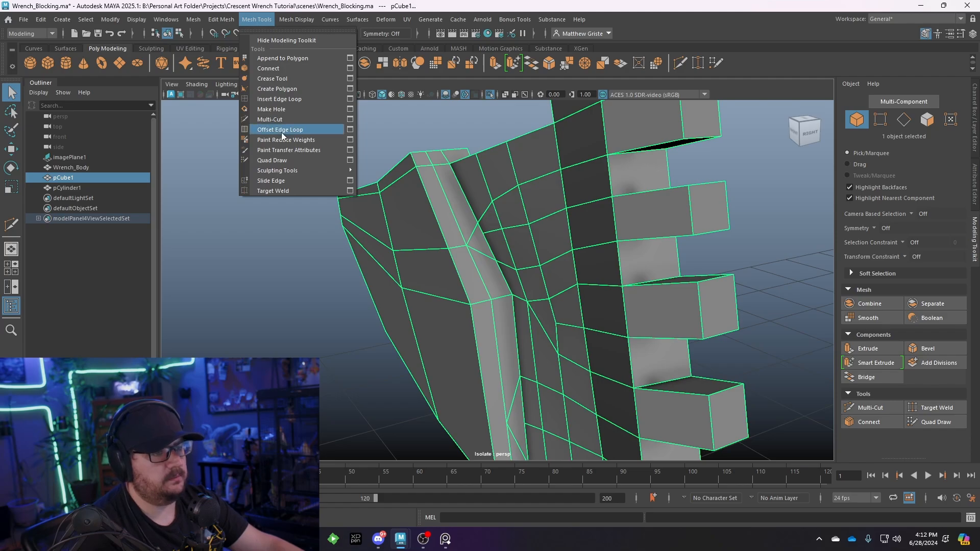
{"action": "left_click", "coordinate": [282, 100]}
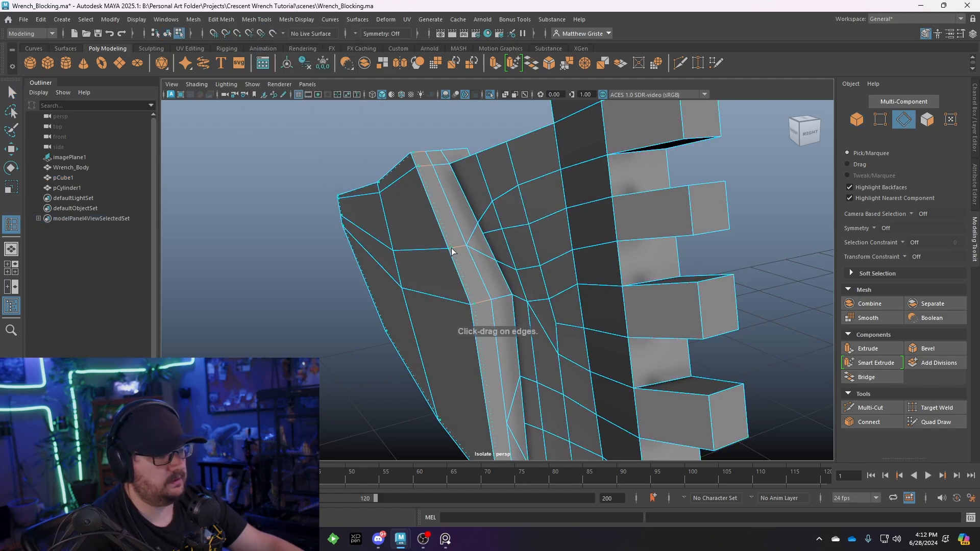
{"action": "left_click", "coordinate": [451, 248]}
{"action": "scroll", "coordinate": [450, 250], "scroll_direction": "down", "scroll_amount": 3}
{"action": "left_click_drag", "start_coordinate": [450, 250], "coordinate": [370, 224], "text": "alt"}
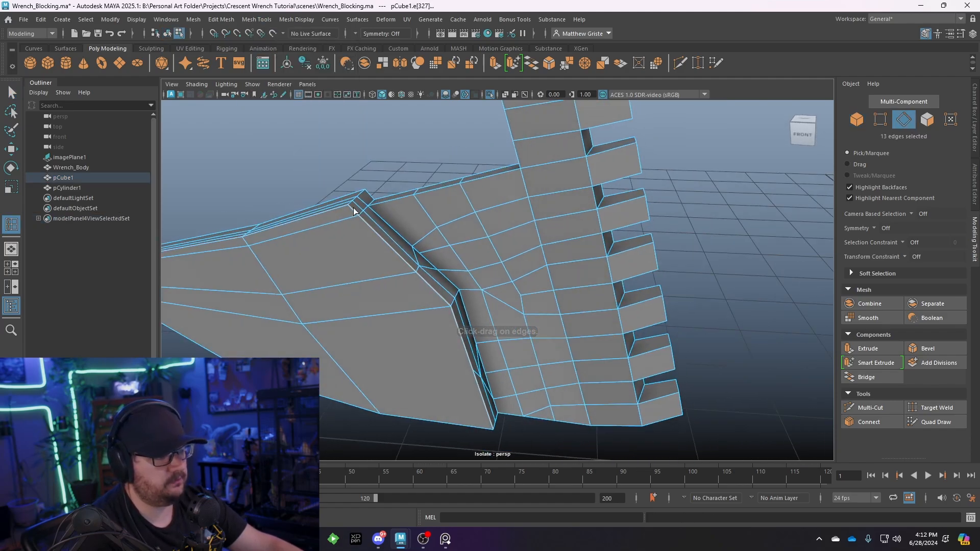
{"action": "left_click_drag", "start_coordinate": [485, 245], "coordinate": [423, 258], "text": "alt"}
{"action": "key", "text": "ctrl+z"}
Insert an edge loop across the lower part of the jaw body, ending at the groove's body-side edge.
{"action": "left_click_drag", "start_coordinate": [506, 260], "coordinate": [461, 273], "text": "alt"}
{"action": "left_click_drag", "start_coordinate": [433, 360], "coordinate": [348, 326], "text": "alt"}
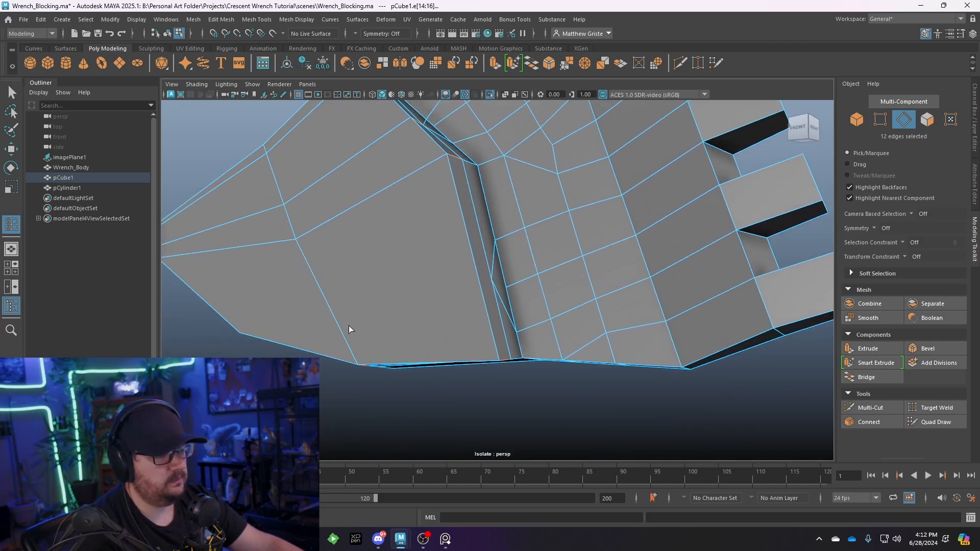
{"action": "left_click", "coordinate": [340, 311]}
{"action": "mouse_move", "coordinate": [495, 285]}
{"action": "left_mouse_down", "text": "alt"}
{"action": "mouse_move", "coordinate": [473, 282]}
{"action": "mouse_move", "coordinate": [485, 281]}
{"action": "left_mouse_up", "text": "alt"}
{"action": "key", "text": "q"}
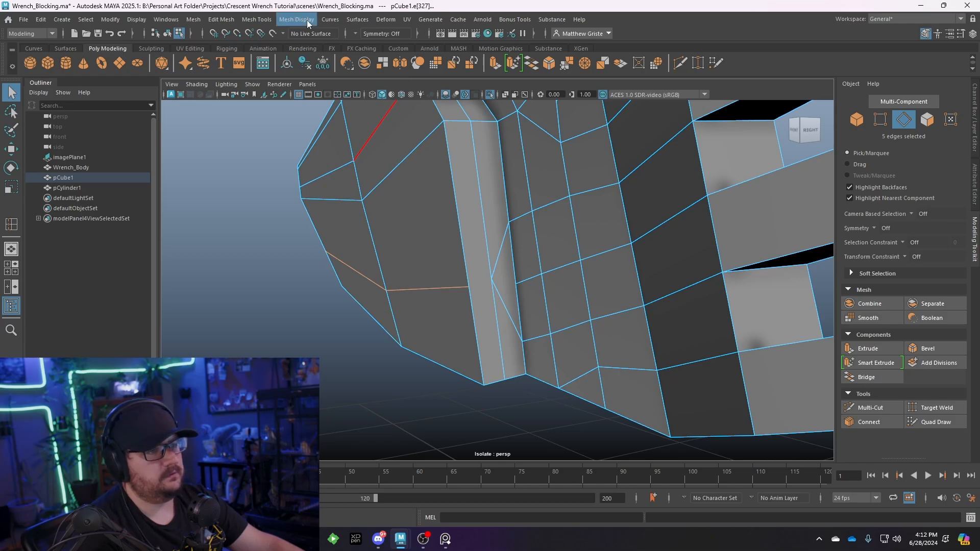
Multi-cut an edge from the new loop's end on the groove's body-side edge to the shared vertex on the wall's centre loop.
{"action": "left_click", "coordinate": [252, 23]}
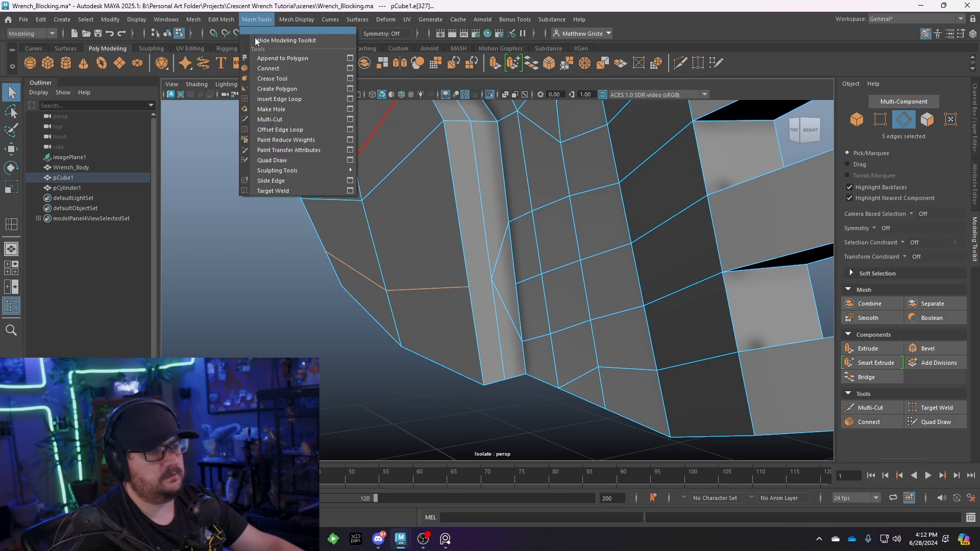
{"action": "left_click", "coordinate": [271, 119]}
{"action": "scroll", "coordinate": [456, 290], "scroll_direction": "up", "scroll_amount": 3}
{"action": "left_click", "coordinate": [455, 289]}
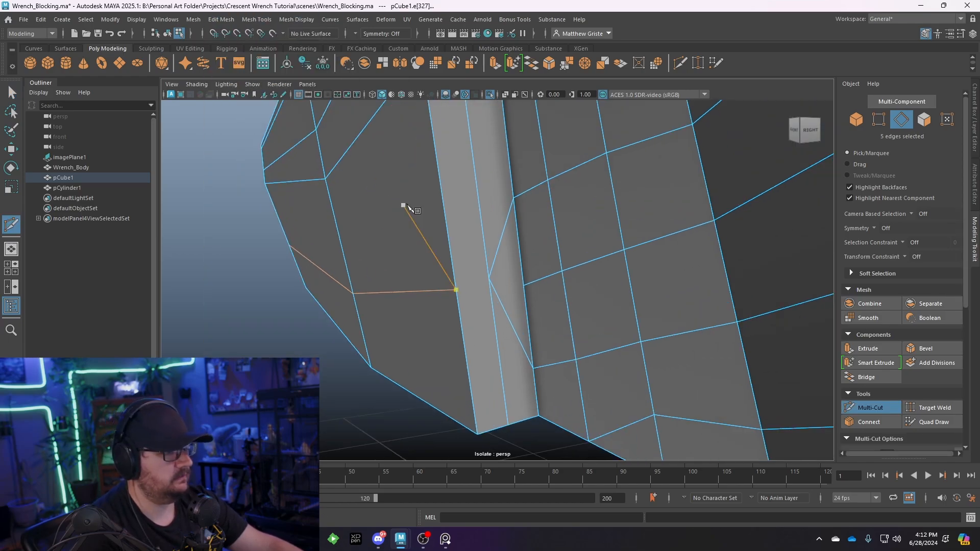
{"action": "right_click", "coordinate": [498, 272]}
{"action": "scroll", "coordinate": [490, 276], "scroll_direction": "down", "scroll_amount": 6}
{"action": "left_click_drag", "start_coordinate": [443, 189], "coordinate": [452, 206], "text": "alt"}
{"action": "key", "text": "q"}
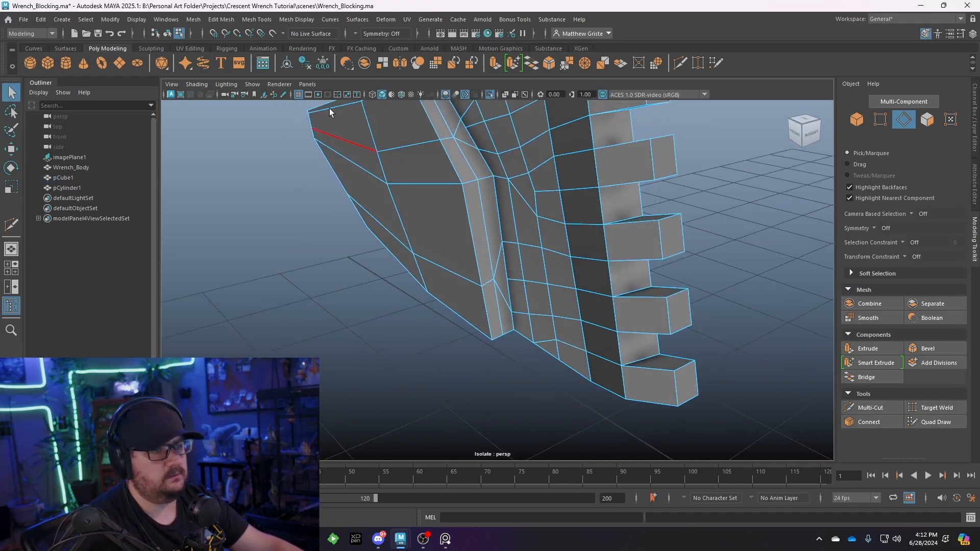
Insert supporting edge loops on both sides of the groove's body-side edge and on the wall beside its rack-side edge.
{"action": "left_click", "coordinate": [257, 20]}
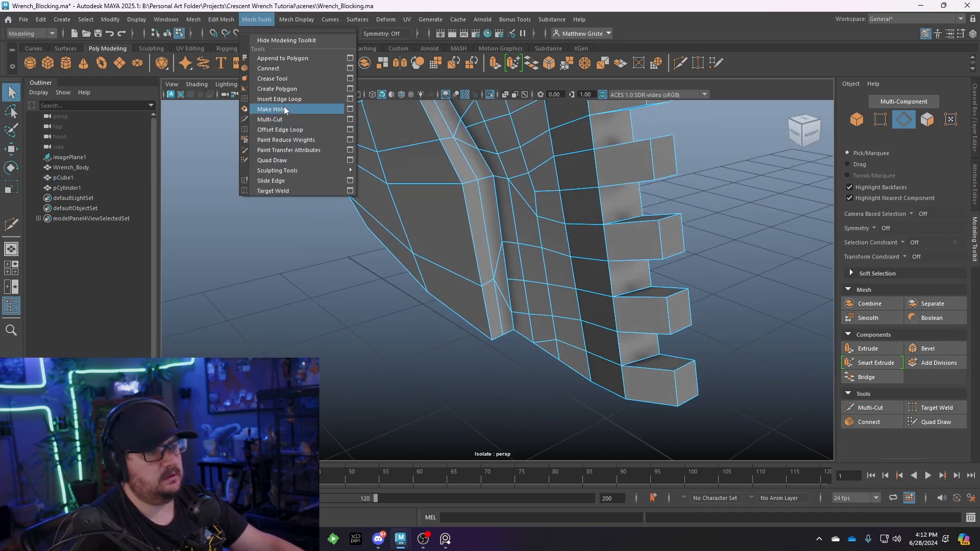
{"action": "left_click", "coordinate": [284, 99]}
{"action": "left_click_drag", "start_coordinate": [437, 134], "coordinate": [470, 189], "text": "alt"}
{"action": "left_click", "coordinate": [470, 184]}
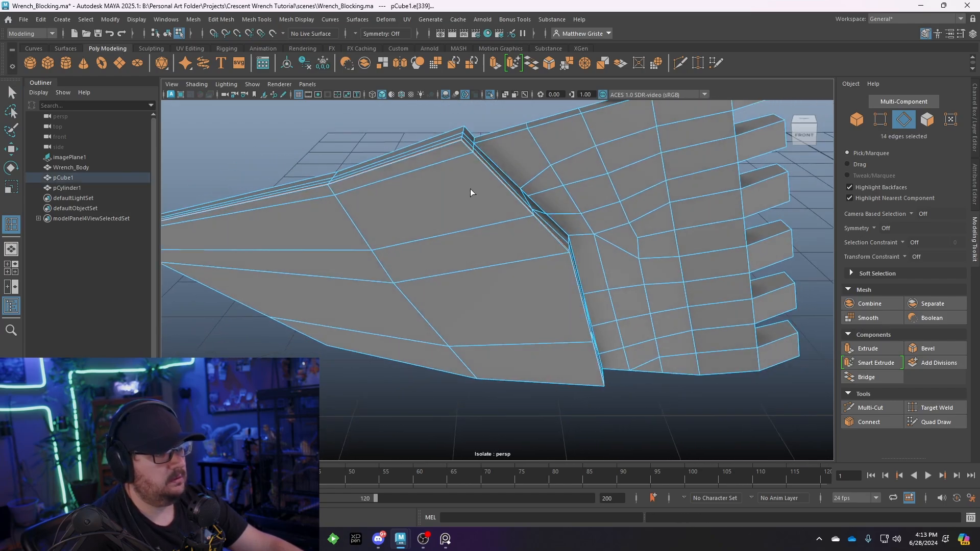
{"action": "left_click", "coordinate": [458, 142]}
{"action": "left_click_drag", "start_coordinate": [495, 152], "coordinate": [476, 145], "text": "alt"}
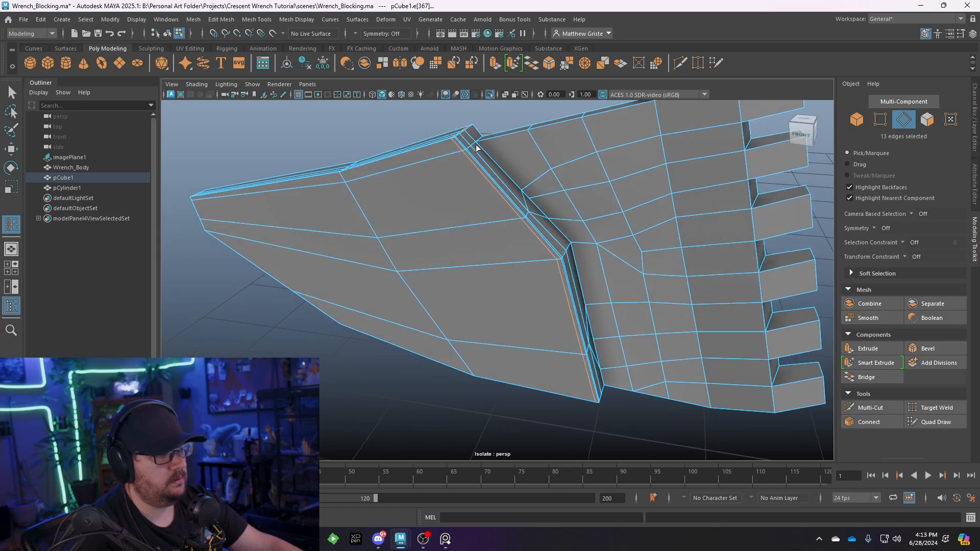
{"action": "left_click", "coordinate": [478, 139]}
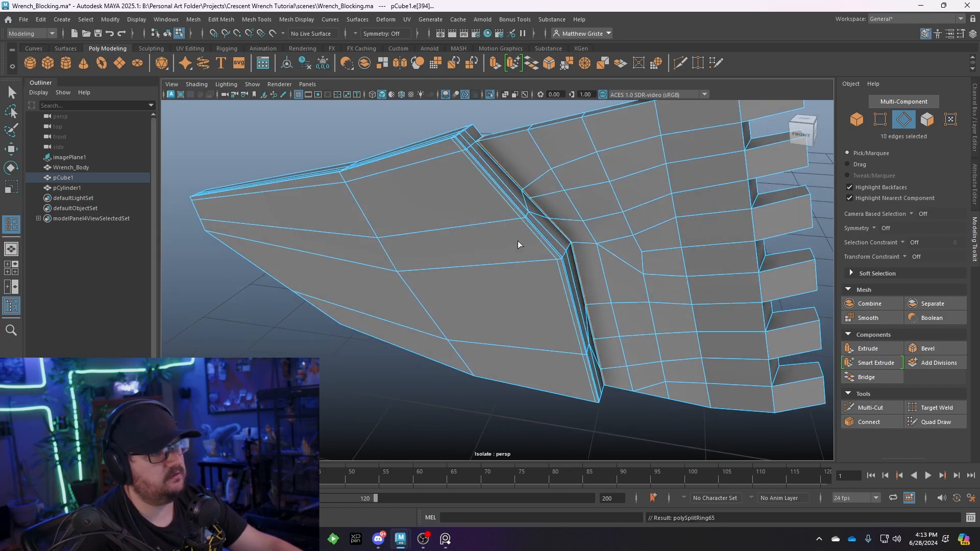
Insert a supporting edge loop on the jaw's front face close to the boundary with the toothed rack.
{"action": "left_click_drag", "start_coordinate": [518, 244], "coordinate": [474, 249], "text": "alt"}
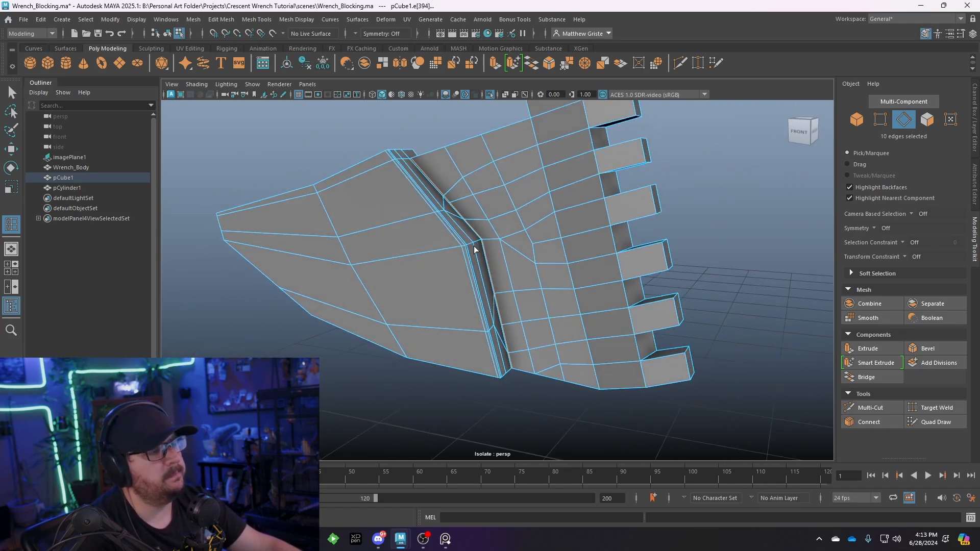
{"action": "left_click_drag", "start_coordinate": [519, 363], "coordinate": [588, 387], "text": "alt"}
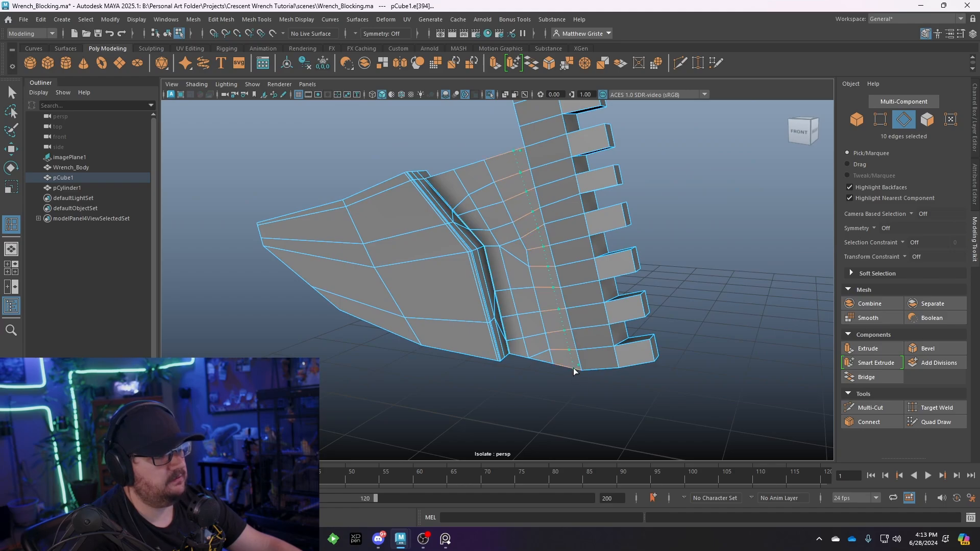
{"action": "left_click", "coordinate": [577, 369]}
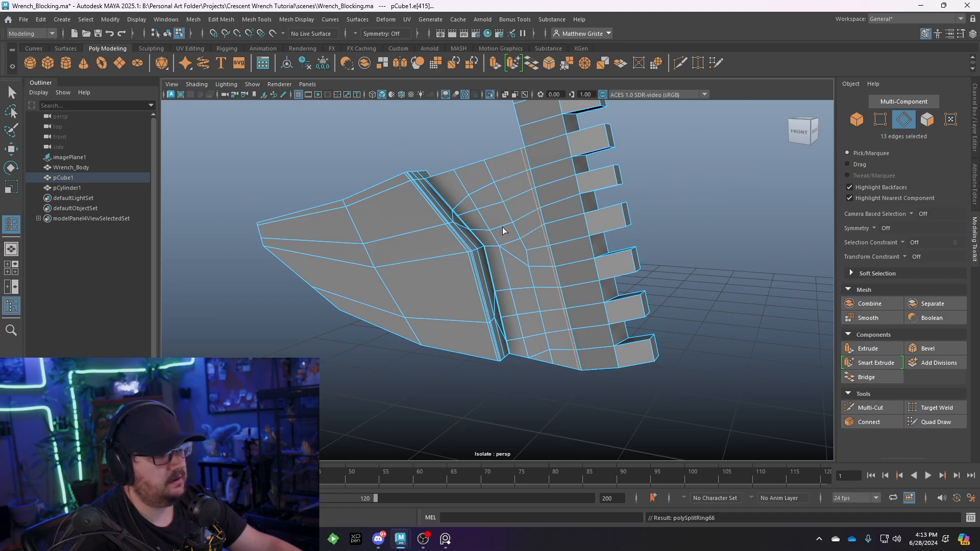
{"action": "left_click_drag", "start_coordinate": [485, 253], "coordinate": [493, 250], "text": "alt"}
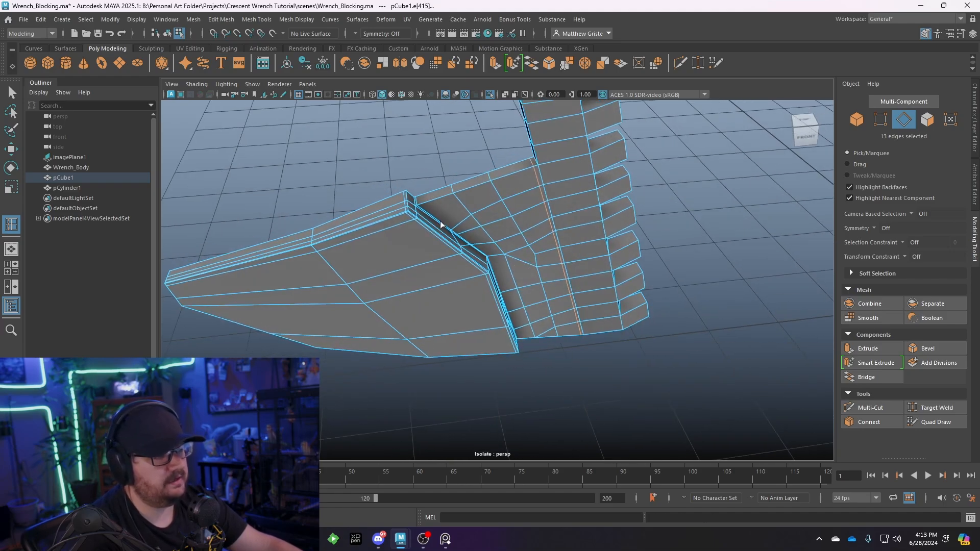
Try inserting an edge loop lengthwise through the middle of the rack's thickness, and undo it.
{"action": "left_click_drag", "start_coordinate": [441, 224], "coordinate": [456, 279], "text": "alt"}
{"action": "middle_click_drag", "start_coordinate": [421, 257], "coordinate": [437, 246], "text": "alt"}
{"action": "left_click", "coordinate": [437, 245]}
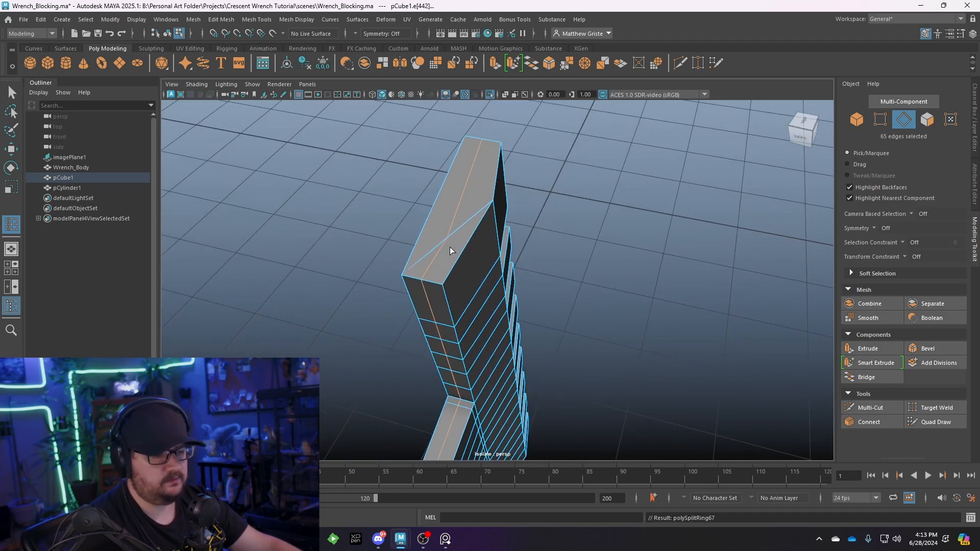
{"action": "key", "text": "q"}
{"action": "key", "text": "ctrl+z"}
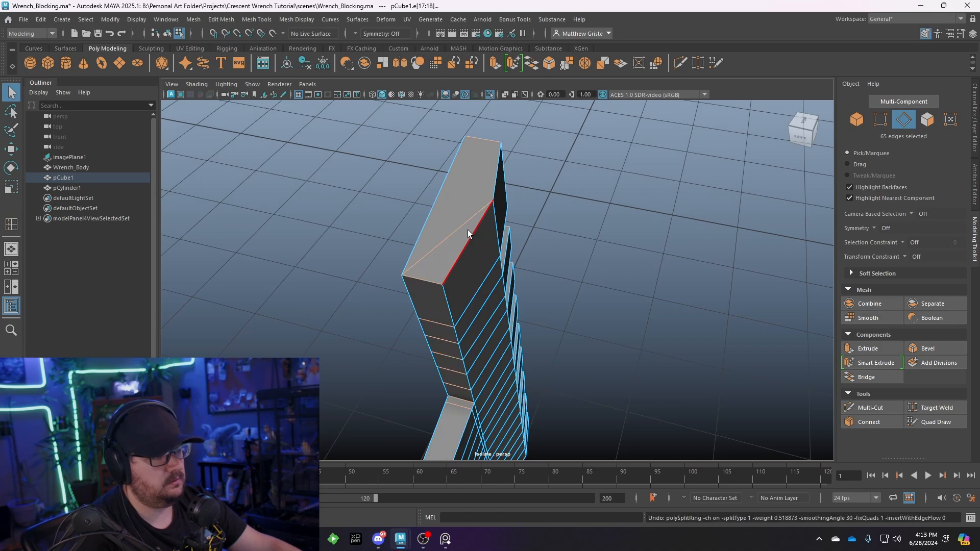
Delete the diagonal edge across the end face of the toothed rack.
{"action": "right_click_drag", "start_coordinate": [453, 229], "coordinate": [454, 206]}
{"action": "left_click", "coordinate": [463, 222]}
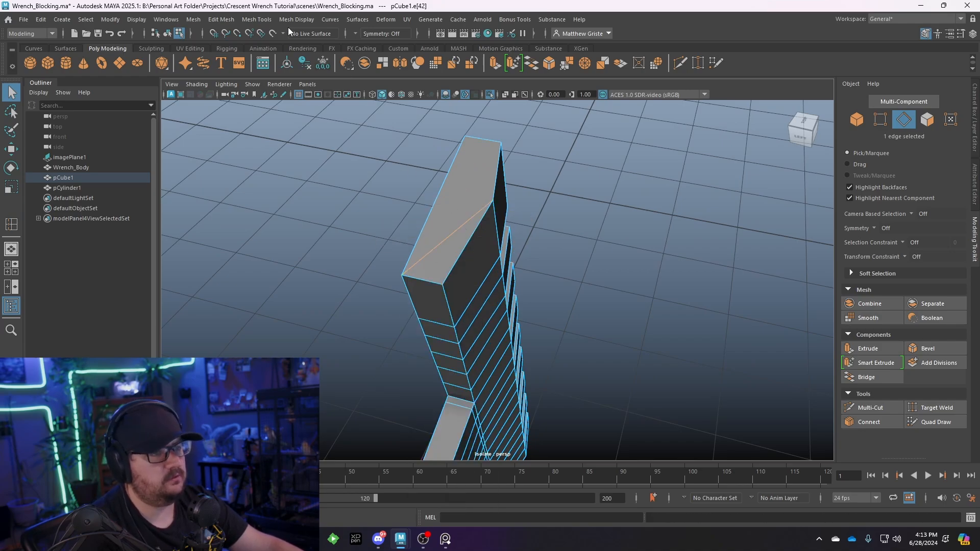
{"action": "left_click", "coordinate": [256, 20]}
{"action": "mouse_move", "coordinate": [221, 19]}
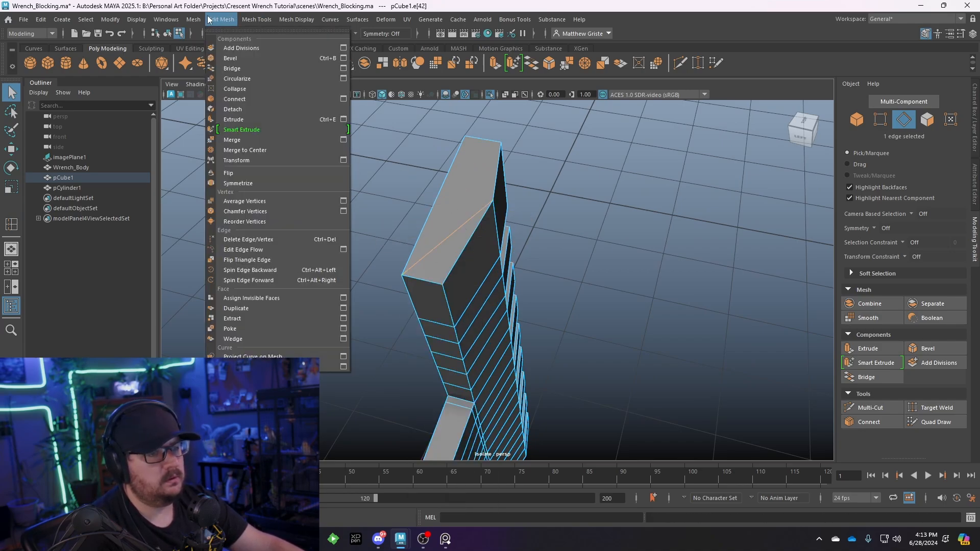
{"action": "left_click", "coordinate": [276, 243]}
Multi-cut a straight edge across the rack's end face from the corner vertex on its toothed side to the opposite long edge.
{"action": "left_click", "coordinate": [256, 19]}
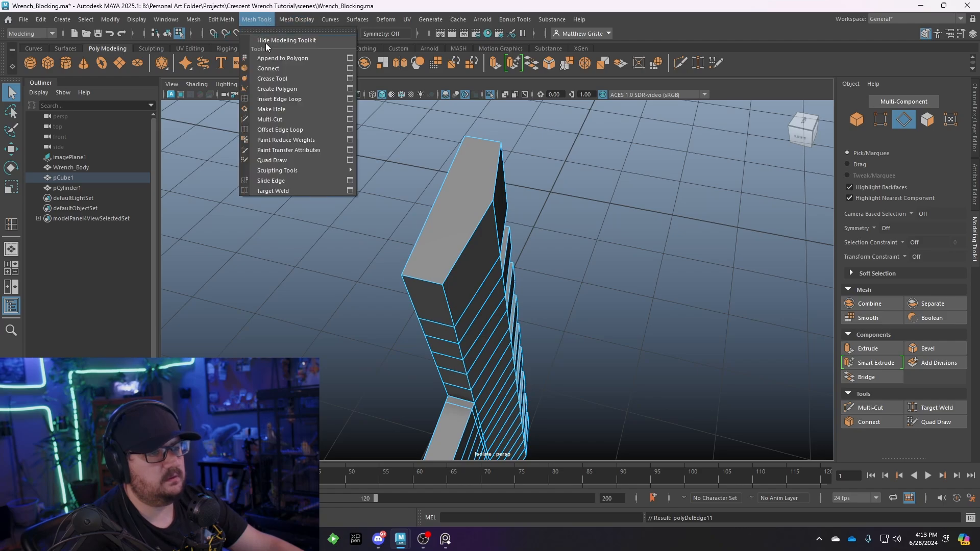
{"action": "left_click", "coordinate": [276, 118]}
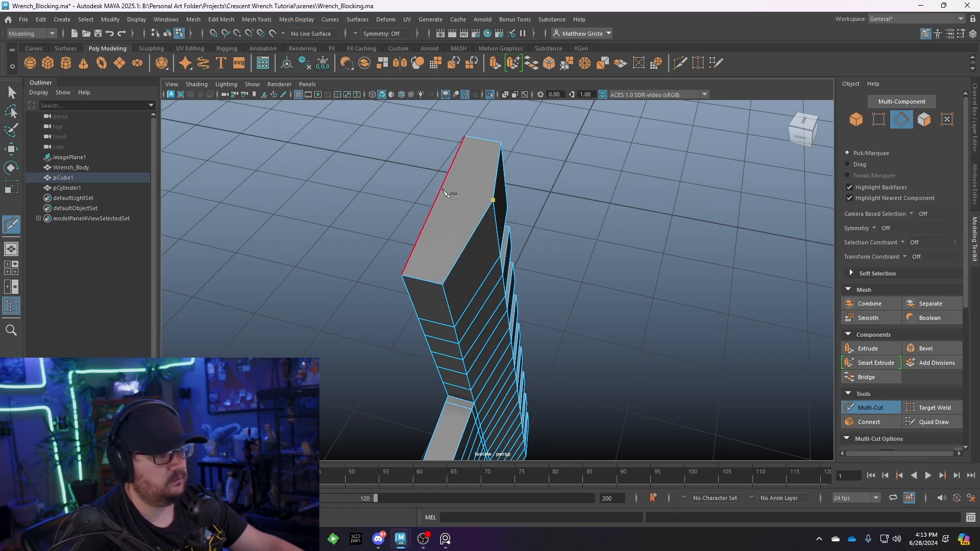
{"action": "left_click_drag", "start_coordinate": [556, 203], "coordinate": [531, 240], "text": "alt"}
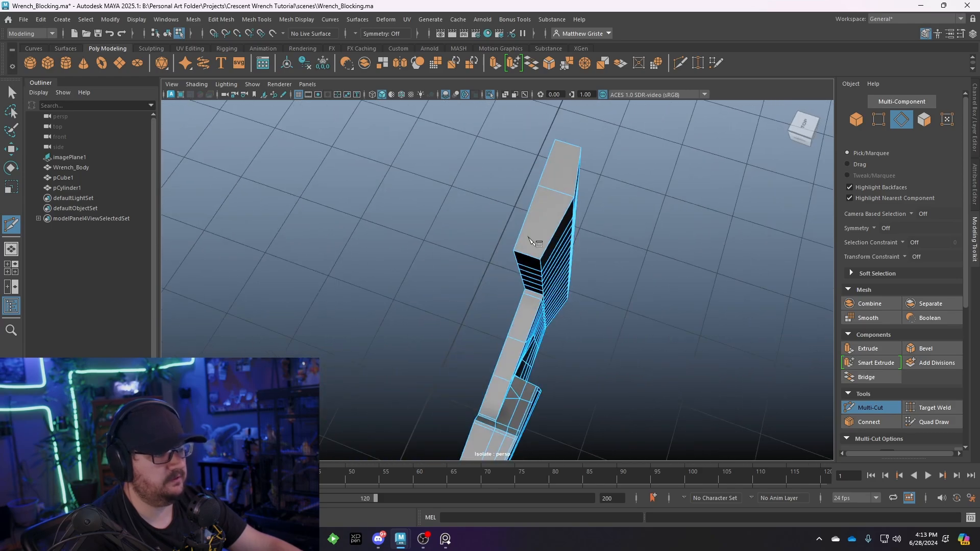
{"action": "key", "text": "q"}
Insert supporting edge loops lengthwise through the rack's thickness near one face, and on the end tooth beside the new cut.
{"action": "left_click", "coordinate": [254, 19]}
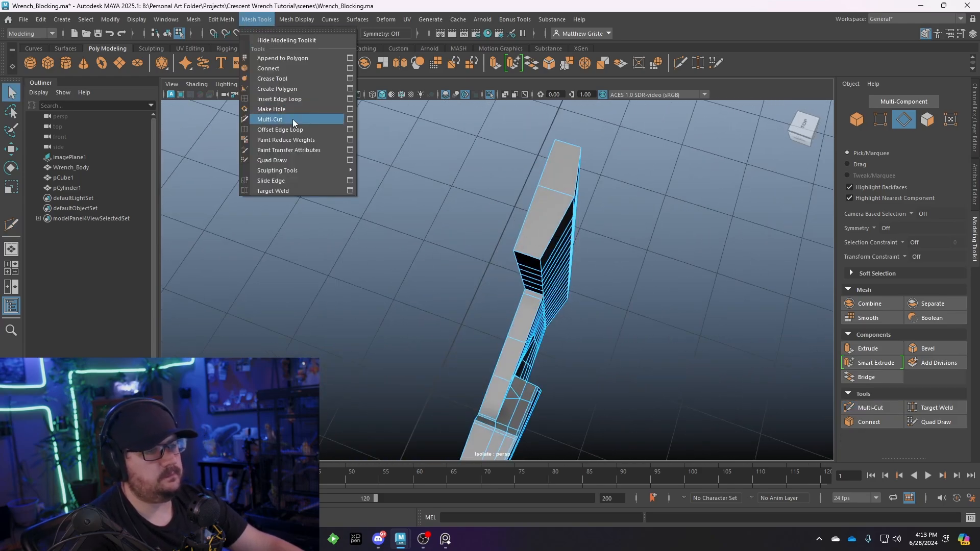
{"action": "left_click", "coordinate": [289, 102]}
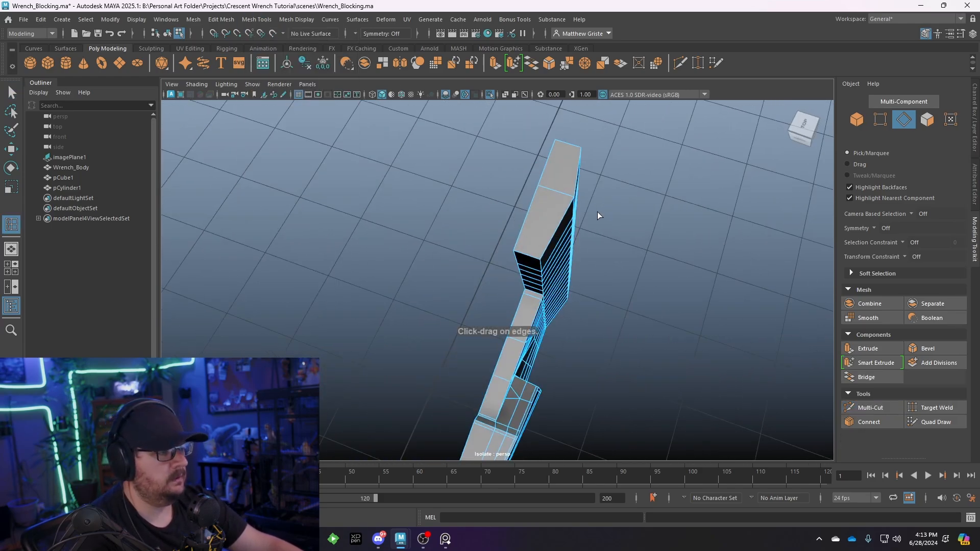
{"action": "left_click", "coordinate": [563, 197]}
{"action": "left_click_drag", "start_coordinate": [556, 191], "coordinate": [480, 266], "text": "alt"}
{"action": "scroll", "coordinate": [472, 256], "scroll_direction": "up", "scroll_amount": 3}
{"action": "left_click", "coordinate": [421, 225]}
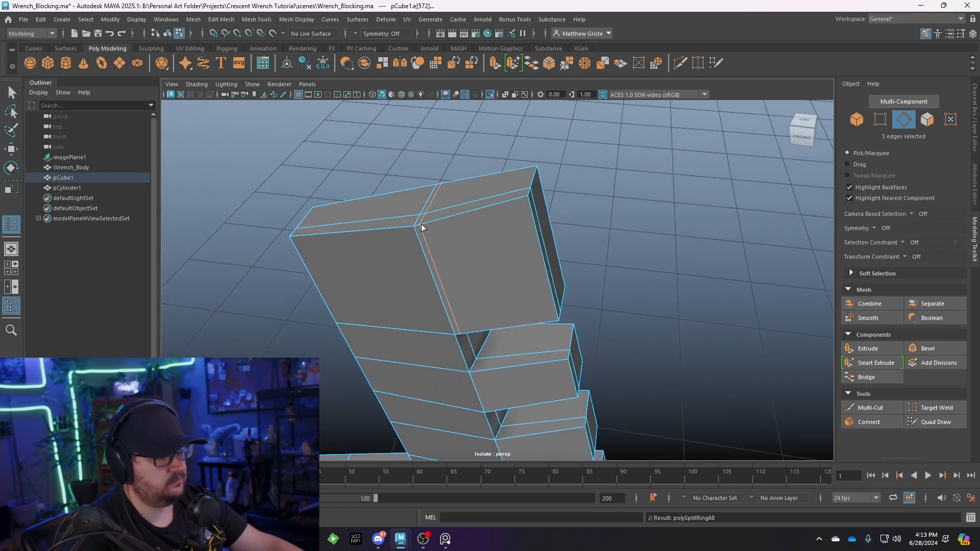
Insert edge loops near the inner and outer ends of the upper jaw teeth.
{"action": "left_click", "coordinate": [523, 204]}
{"action": "left_click_drag", "start_coordinate": [524, 204], "coordinate": [445, 142], "text": "alt"}
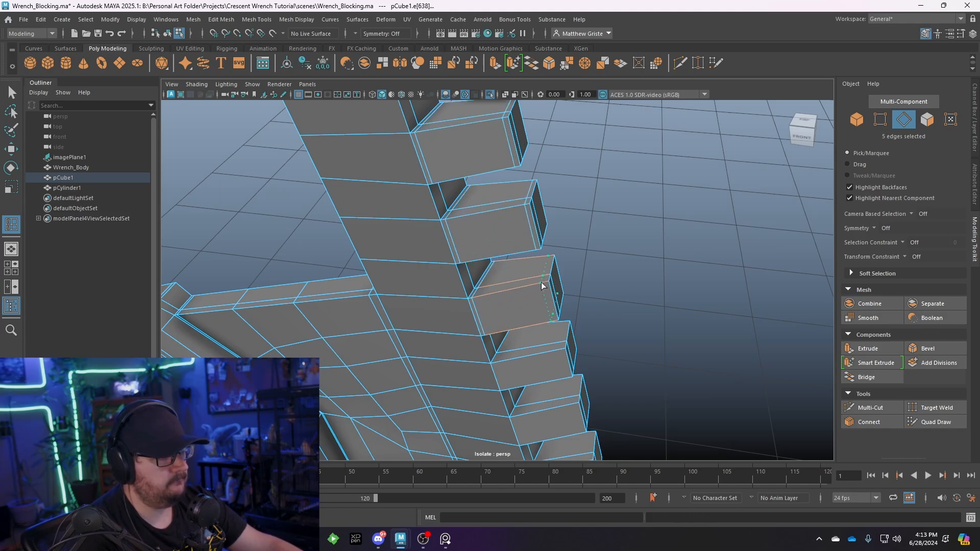
{"action": "left_click_drag", "start_coordinate": [545, 286], "coordinate": [521, 254], "text": "alt"}
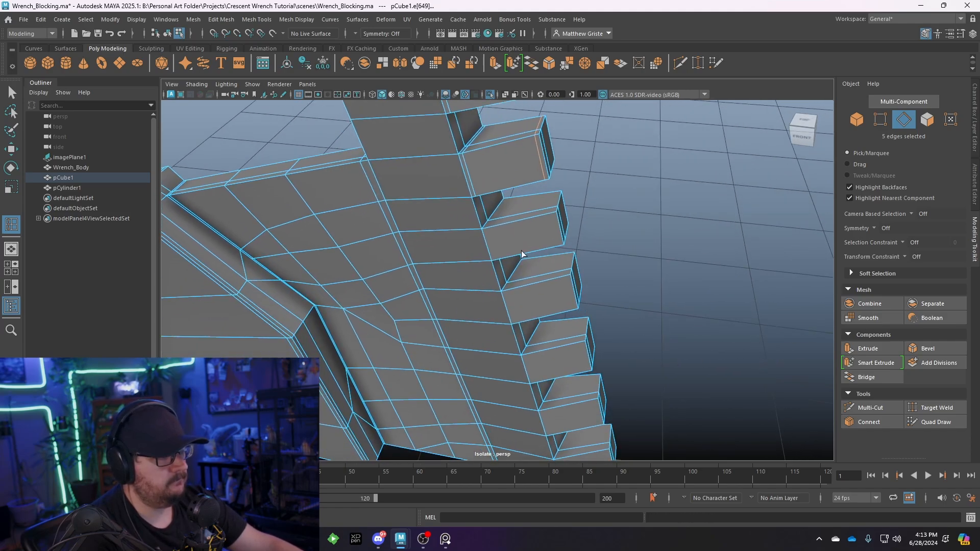
{"action": "left_click", "coordinate": [493, 225]}
{"action": "left_click", "coordinate": [552, 215]}
{"action": "middle_click_drag", "start_coordinate": [550, 280], "coordinate": [540, 204], "text": "alt"}
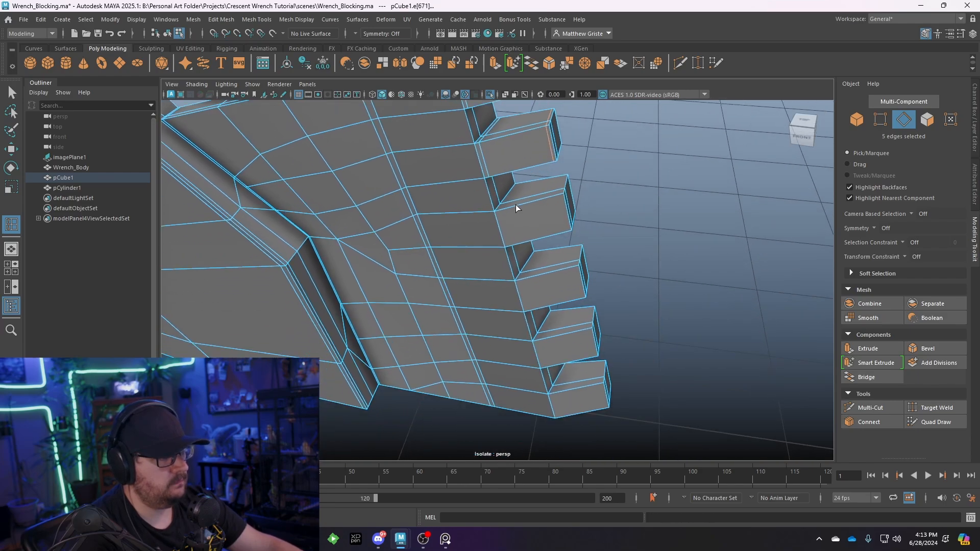
Insert edge loops near the inner and outer ends of the remaining lower teeth and leave the tool.
{"action": "left_click", "coordinate": [523, 273]}
{"action": "left_click", "coordinate": [573, 265]}
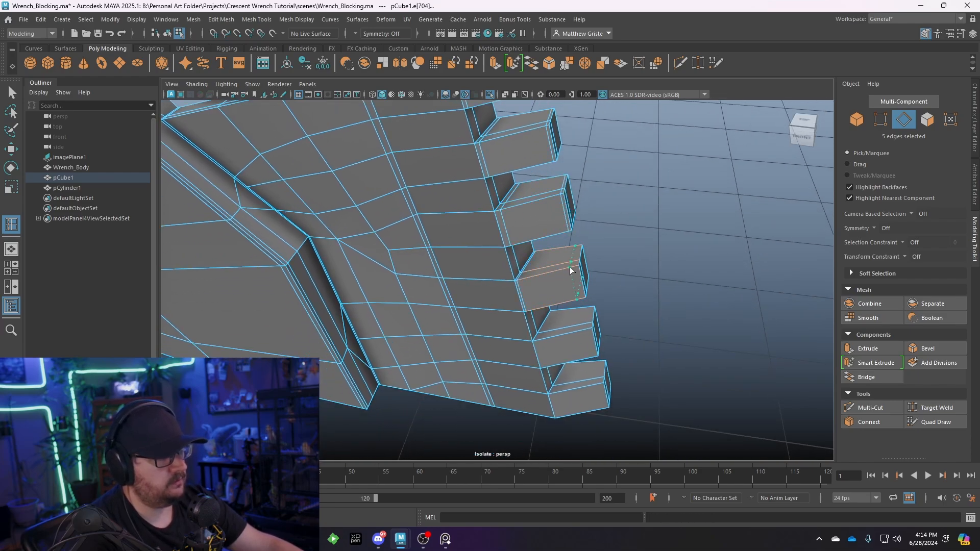
{"action": "left_click", "coordinate": [590, 328]}
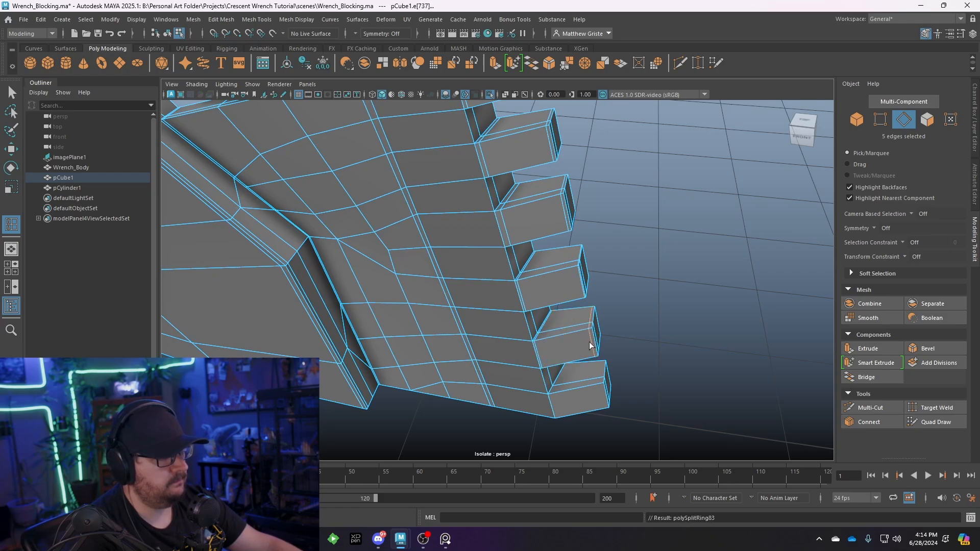
{"action": "right_click_drag", "start_coordinate": [589, 328], "coordinate": [556, 330], "text": "alt"}
{"action": "left_click", "coordinate": [539, 334]}
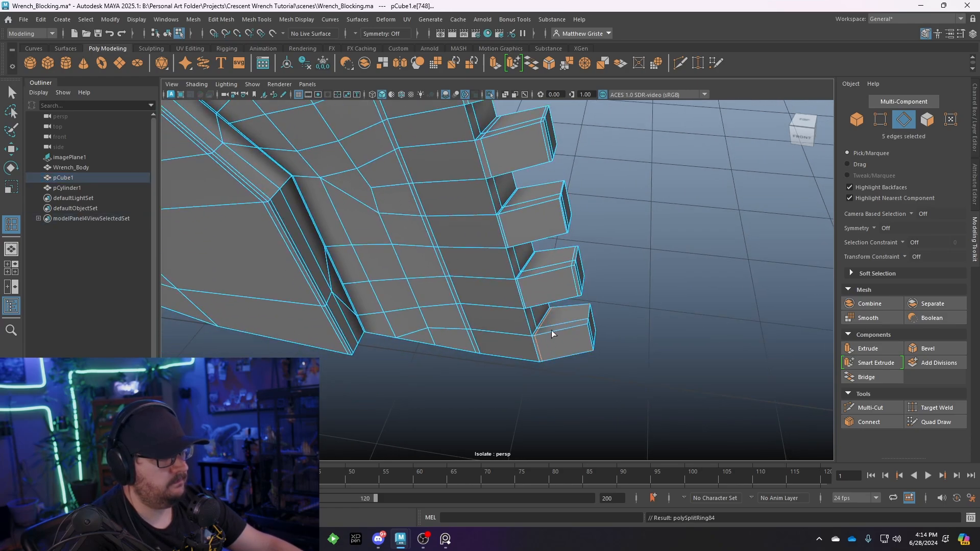
{"action": "scroll", "coordinate": [572, 317], "scroll_direction": "down", "scroll_amount": 5}
{"action": "key", "text": "q"}
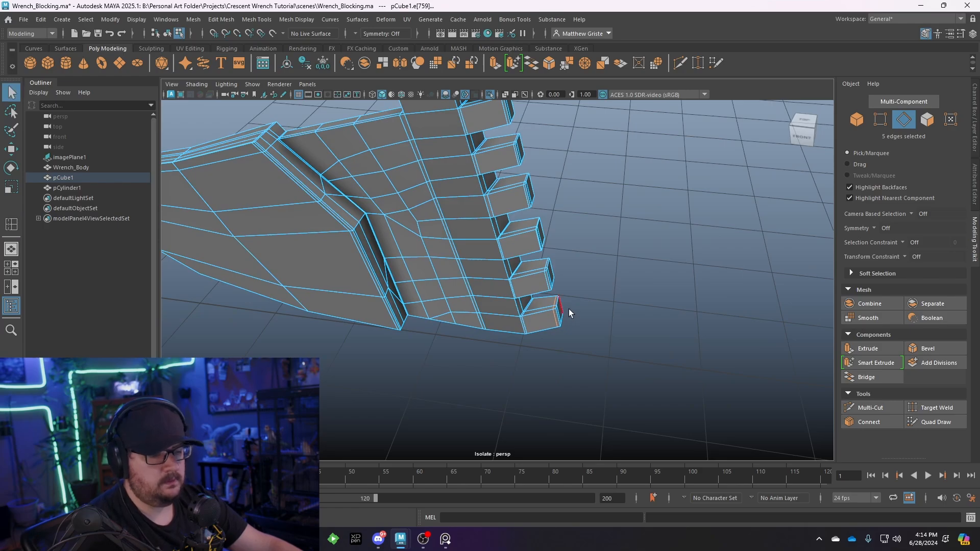
Select the whole jaw mesh in object mode, display it unsmoothed and examine the area around its stepped corner.
{"action": "left_click_drag", "start_coordinate": [569, 309], "coordinate": [485, 212], "text": "alt"}
{"action": "right_click", "coordinate": [479, 207]}
{"action": "right_click_drag", "start_coordinate": [478, 206], "coordinate": [528, 192]}
{"action": "left_click", "coordinate": [559, 271]}
{"action": "mouse_move", "coordinate": [559, 271]}
{"action": "left_mouse_down", "text": "alt"}
{"action": "mouse_move", "coordinate": [505, 264]}
{"action": "mouse_move", "coordinate": [609, 272]}
{"action": "mouse_move", "coordinate": [578, 272]}
{"action": "left_mouse_up", "text": "alt"}
{"action": "left_click", "coordinate": [578, 272]}
{"action": "key", "text": "1"}
{"action": "scroll", "coordinate": [488, 246], "scroll_direction": "up", "scroll_amount": 5}
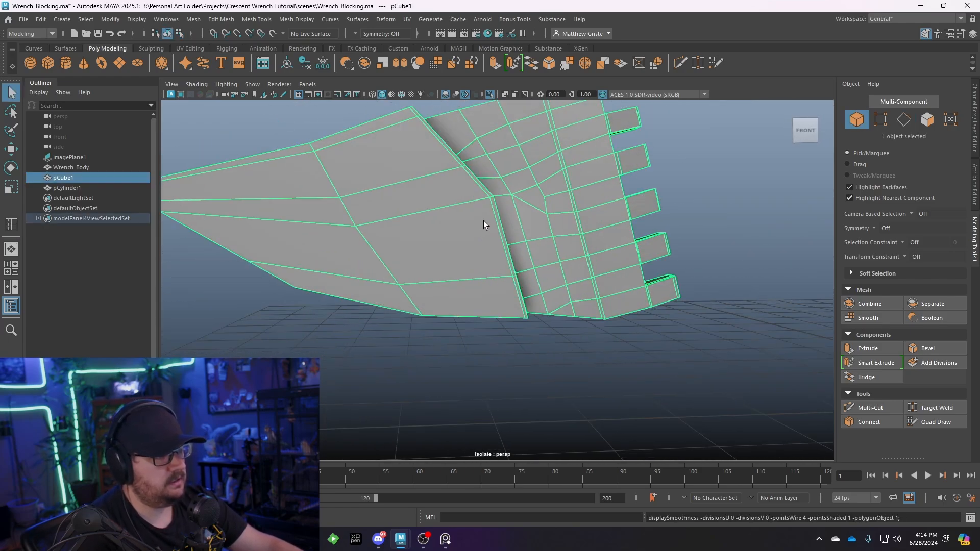
{"action": "scroll", "coordinate": [482, 190], "scroll_direction": "up", "scroll_amount": 2}
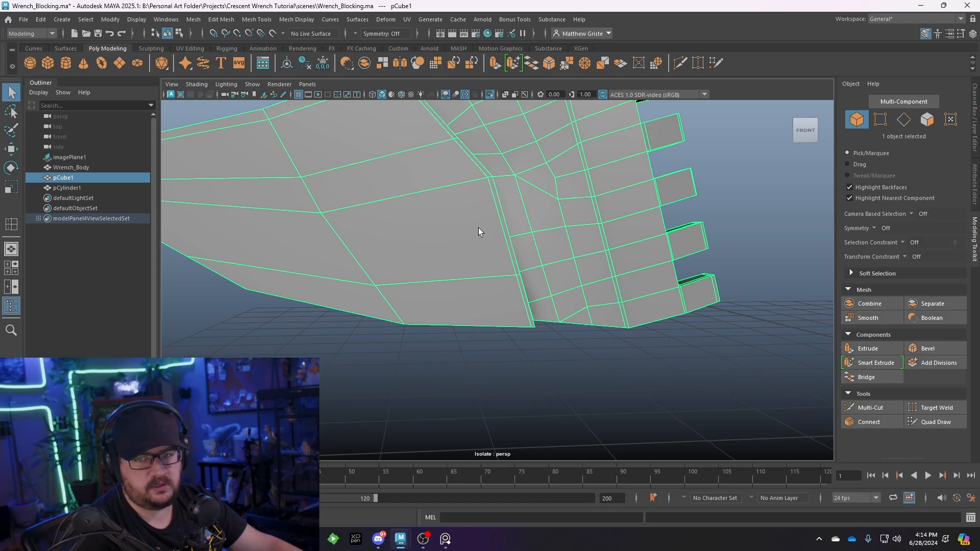
{"action": "left_click_drag", "start_coordinate": [485, 198], "coordinate": [463, 265], "text": "alt"}
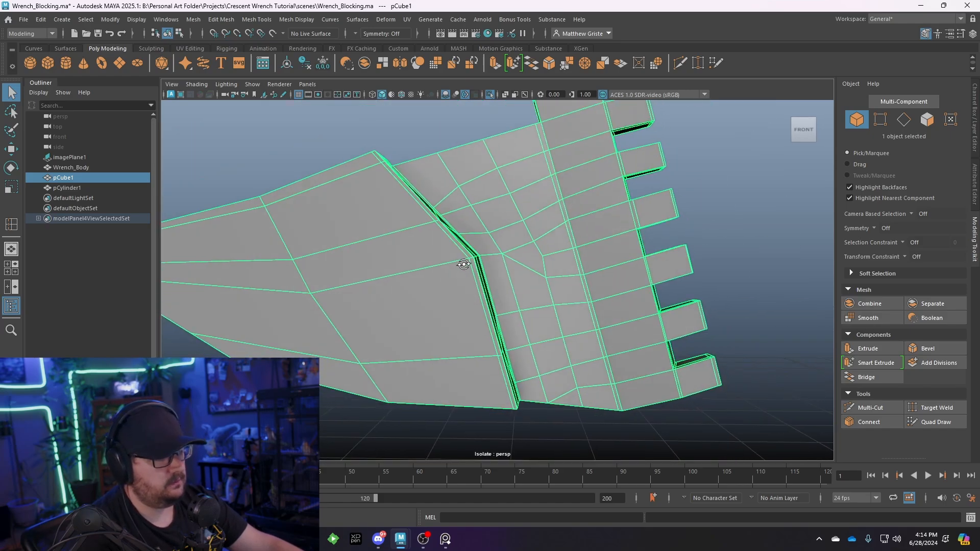
Insert an edge loop just above the jaw's stepped corner with Insert Edge Loop and preview the mesh smoothed.
{"action": "left_click", "coordinate": [223, 19]}
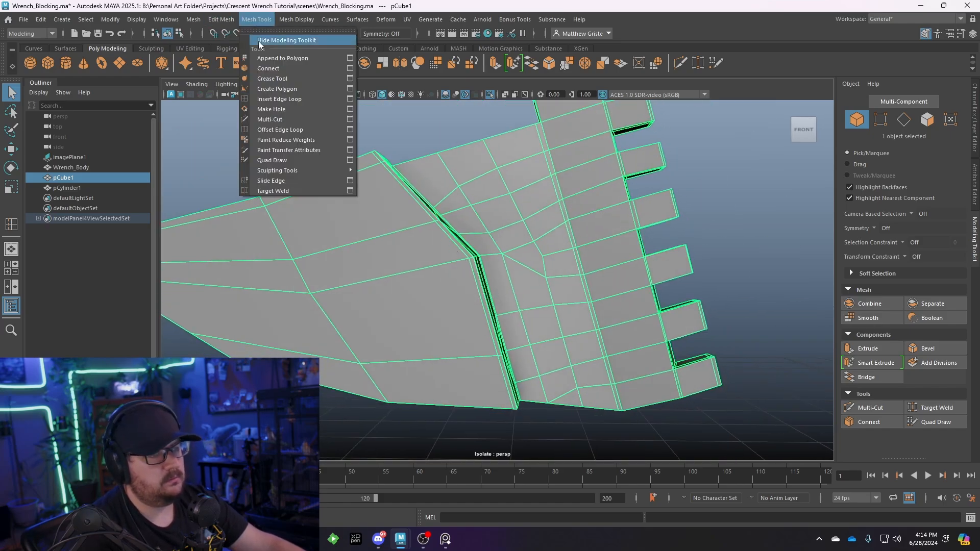
{"action": "left_click", "coordinate": [314, 99]}
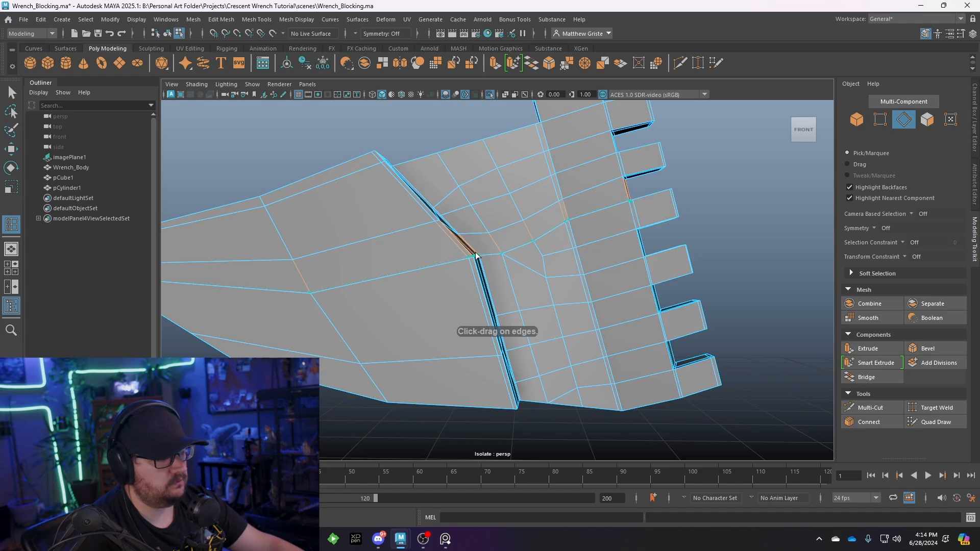
{"action": "double_click", "coordinate": [513, 251]}
{"action": "key", "text": "q"}
{"action": "key", "text": "3"}
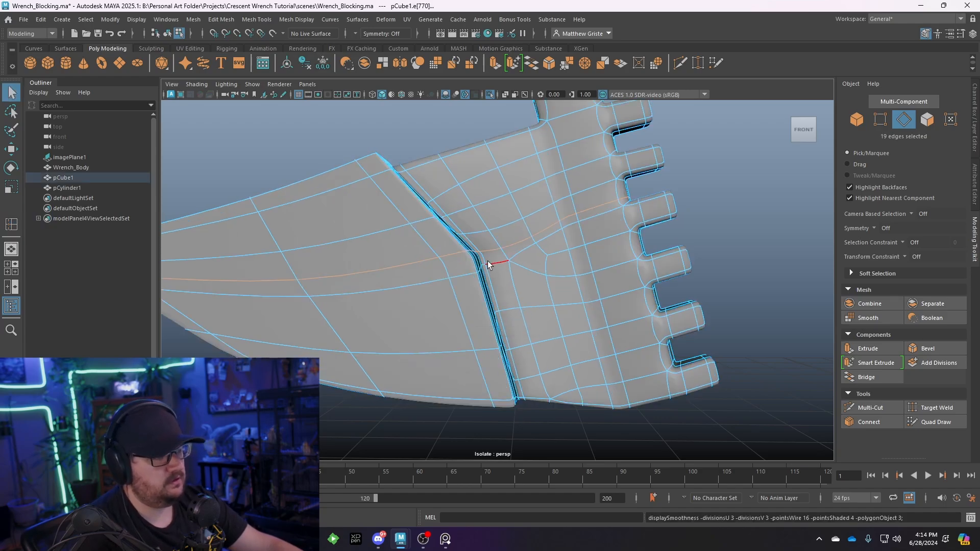
Insert a second edge loop just below the jaw's stepped corner and preview the mesh smoothed.
{"action": "key", "text": "1"}
{"action": "scroll", "coordinate": [506, 263], "scroll_direction": "up", "scroll_amount": 5}
{"action": "left_click_drag", "start_coordinate": [501, 266], "coordinate": [478, 261], "text": "alt"}
{"action": "key", "text": "g"}
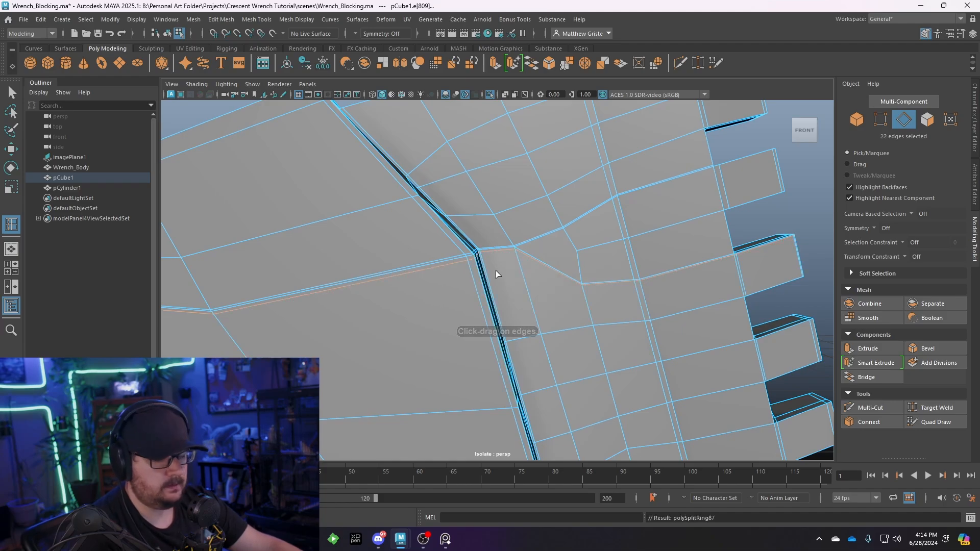
{"action": "key", "text": "q"}
{"action": "key", "text": "3"}
Examine the smoothed jaw in object mode, then return it to the unsmoothed display at the third tooth from its lower end.
{"action": "scroll", "coordinate": [495, 274], "scroll_direction": "down", "scroll_amount": 4}
{"action": "right_click_drag", "start_coordinate": [615, 230], "coordinate": [670, 204]}
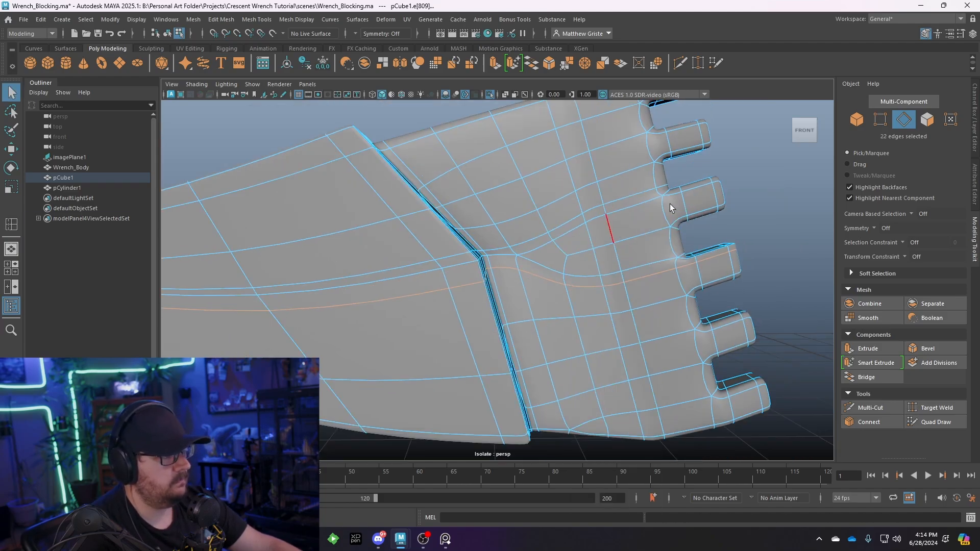
{"action": "left_click", "coordinate": [718, 239]}
{"action": "scroll", "coordinate": [717, 239], "scroll_direction": "down", "scroll_amount": 5}
{"action": "mouse_move", "coordinate": [718, 239]}
{"action": "left_mouse_down", "text": "alt"}
{"action": "mouse_move", "coordinate": [624, 258]}
{"action": "mouse_move", "coordinate": [706, 247]}
{"action": "left_mouse_up", "text": "alt"}
{"action": "scroll", "coordinate": [534, 283], "scroll_direction": "up", "scroll_amount": 4}
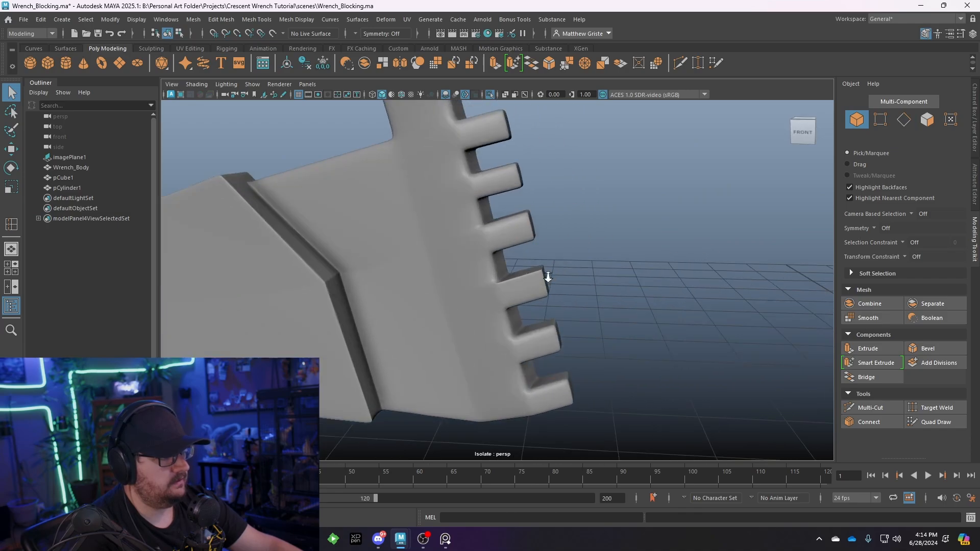
{"action": "left_click", "coordinate": [534, 283]}
{"action": "key", "text": "1"}
{"action": "scroll", "coordinate": [534, 283], "scroll_direction": "up", "scroll_amount": 3}
{"action": "scroll", "coordinate": [569, 279], "scroll_direction": "up", "scroll_amount": 4}
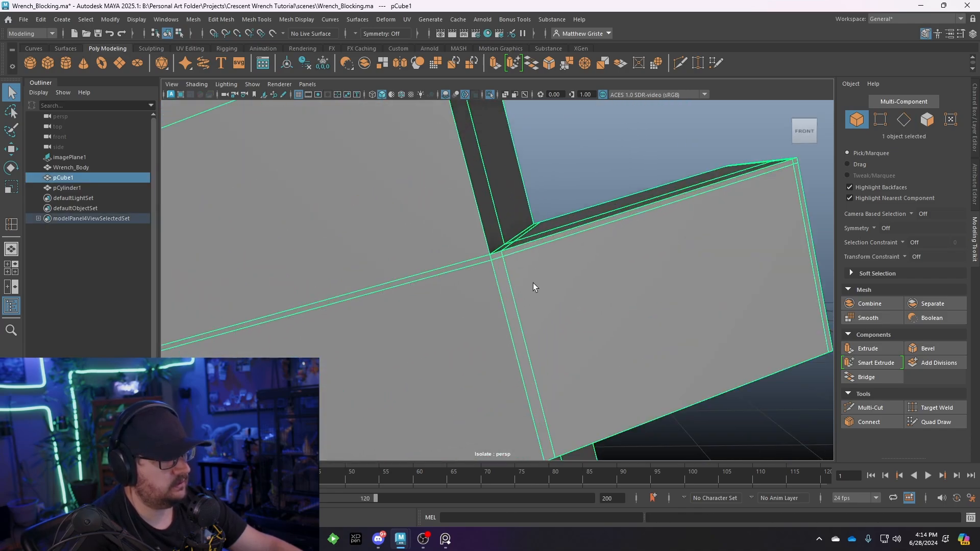
Select the loop edges beside the upper edge of the third-lowest tooth and move them down to about mid-tooth in the front view.
{"action": "right_click_drag", "start_coordinate": [499, 260], "coordinate": [502, 237]}
{"action": "left_click", "coordinate": [535, 250], "text": "shift"}
{"action": "left_click_drag", "start_coordinate": [535, 249], "coordinate": [485, 286], "text": "alt"}
{"action": "left_click", "coordinate": [215, 280], "text": "shift"}
{"action": "left_click", "coordinate": [388, 250], "text": "shift"}
{"action": "scroll", "coordinate": [406, 296], "scroll_direction": "down", "scroll_amount": 6}
{"action": "key", "text": "space"}
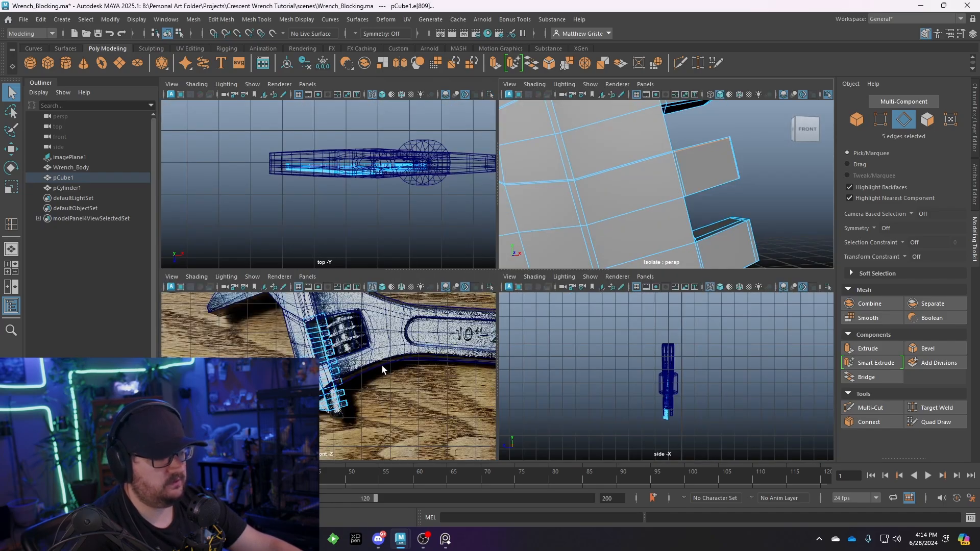
{"action": "key", "text": "space"}
{"action": "scroll", "coordinate": [534, 339], "scroll_direction": "up", "scroll_amount": 10}
{"action": "key", "text": "w"}
{"action": "middle_click_drag", "start_coordinate": [666, 363], "coordinate": [524, 225], "text": "alt"}
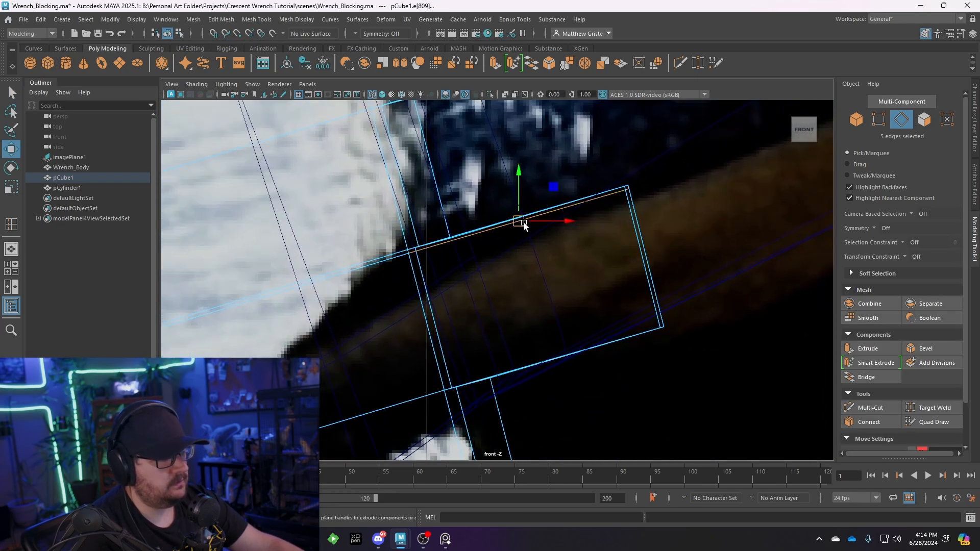
{"action": "left_click_drag", "start_coordinate": [525, 226], "coordinate": [541, 292]}
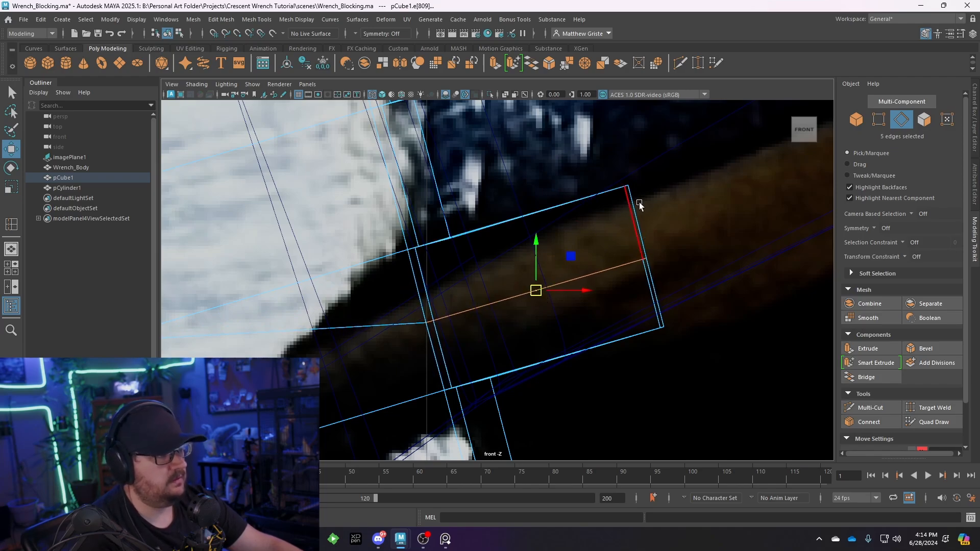
Examine the jaw in the perspective view and compare its outline with the reference image in the front view.
{"action": "key", "text": "space"}
{"action": "left_click_drag", "start_coordinate": [644, 190], "coordinate": [543, 187], "text": "alt"}
{"action": "key", "text": "space"}
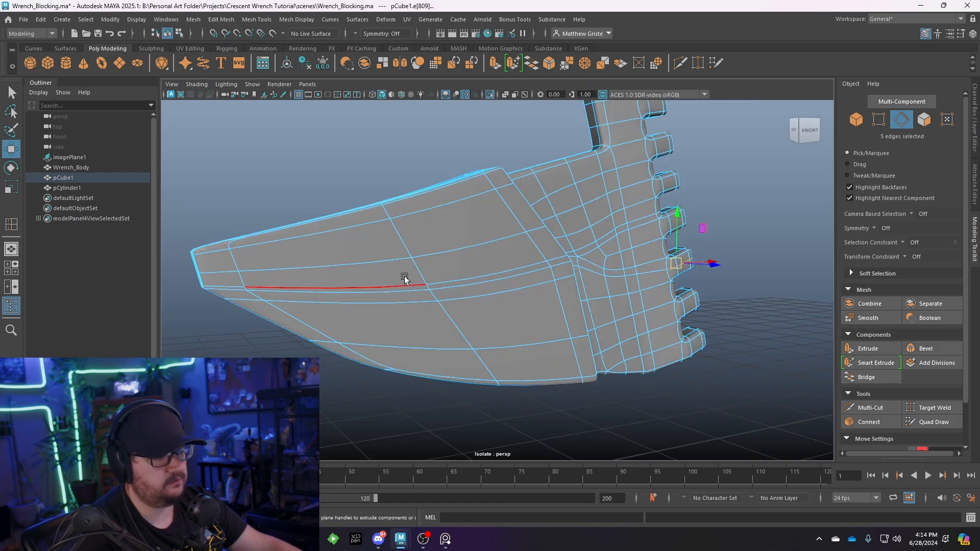
{"action": "key", "text": "space"}
{"action": "key", "text": "space"}
{"action": "scroll", "coordinate": [358, 388], "scroll_direction": "down", "scroll_amount": 6}
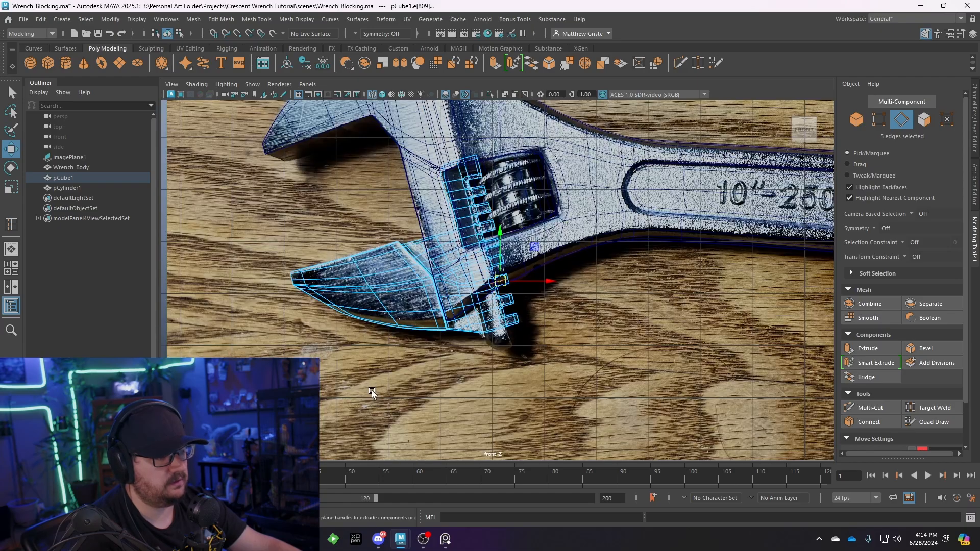
{"action": "scroll", "coordinate": [412, 246], "scroll_direction": "up", "scroll_amount": 5}
{"action": "scroll", "coordinate": [412, 246], "scroll_direction": "up", "scroll_amount": 5}
{"action": "middle_click_drag", "start_coordinate": [413, 193], "coordinate": [504, 281], "text": "alt"}
{"action": "scroll", "coordinate": [504, 281], "scroll_direction": "up", "scroll_amount": 2}
{"action": "scroll", "coordinate": [498, 277], "scroll_direction": "down", "scroll_amount": 5}
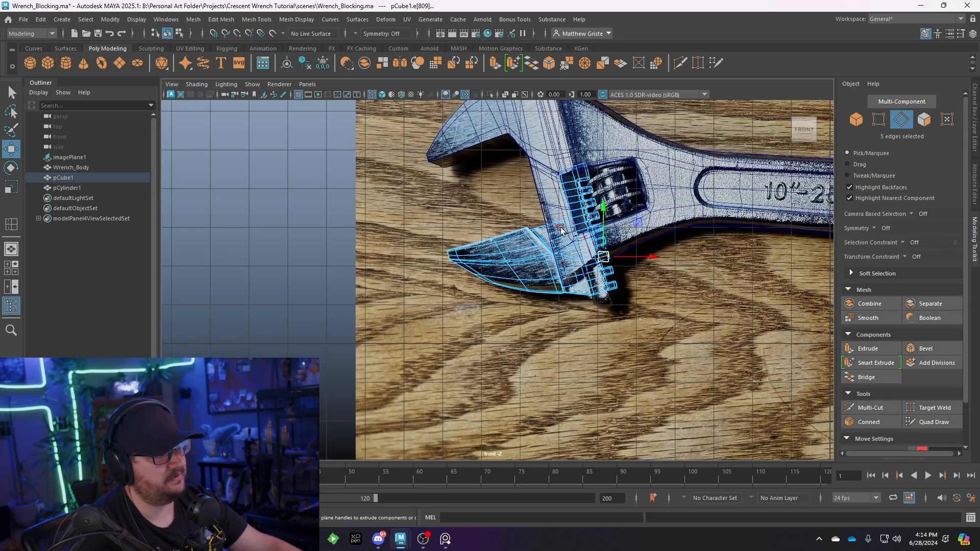
{"action": "scroll", "coordinate": [509, 275], "scroll_direction": "up", "scroll_amount": 3}
Select the whole jaw mesh in the perspective view and examine its open back side.
{"action": "key", "text": "space"}
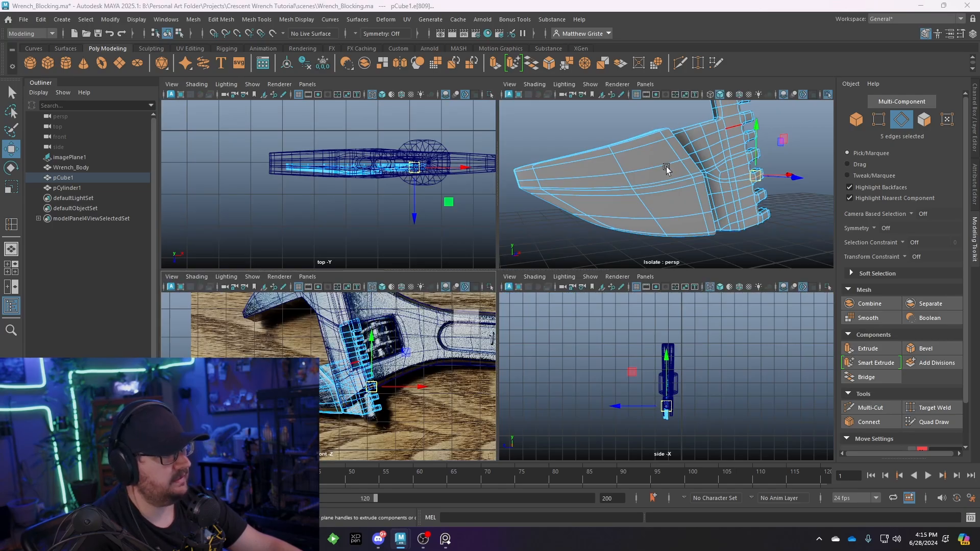
{"action": "key", "text": "space"}
{"action": "right_click_drag", "start_coordinate": [601, 229], "coordinate": [638, 212]}
{"action": "left_click_drag", "start_coordinate": [638, 215], "coordinate": [694, 329], "text": "alt"}
{"action": "left_click", "coordinate": [677, 273]}
{"action": "left_click", "coordinate": [686, 295]}
{"action": "scroll", "coordinate": [613, 289], "scroll_direction": "up", "scroll_amount": 3}
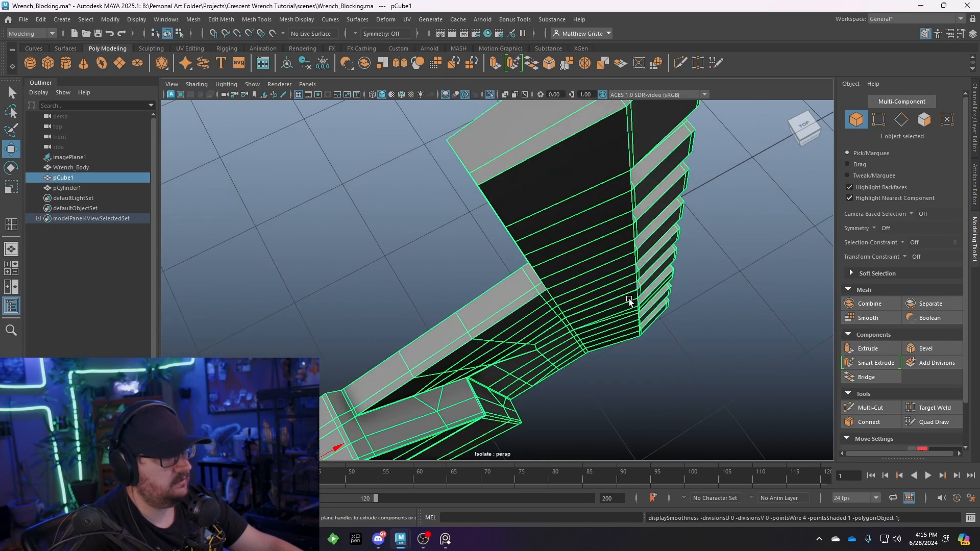
{"action": "left_click_drag", "start_coordinate": [629, 298], "coordinate": [520, 281], "text": "alt"}
Turn off selection isolation in the perspective view to show the jaw with the rest of the wrench.
{"action": "left_click", "coordinate": [252, 83]}
{"action": "mouse_move", "coordinate": [280, 101]}
{"action": "left_click", "coordinate": [404, 101]}
{"action": "left_click_drag", "start_coordinate": [552, 431], "coordinate": [421, 312]}
{"action": "key", "text": "space"}
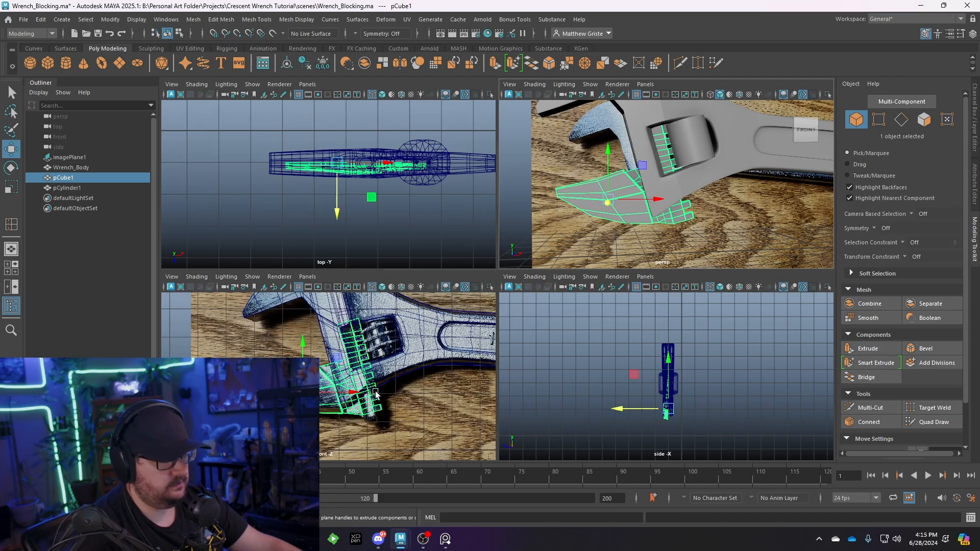
Check the vertices along the jaw's upper edge against the reference image in the front view.
{"action": "key", "text": "space"}
{"action": "scroll", "coordinate": [276, 315], "scroll_direction": "up", "scroll_amount": 2}
{"action": "middle_click_drag", "start_coordinate": [278, 278], "coordinate": [475, 252], "text": "alt"}
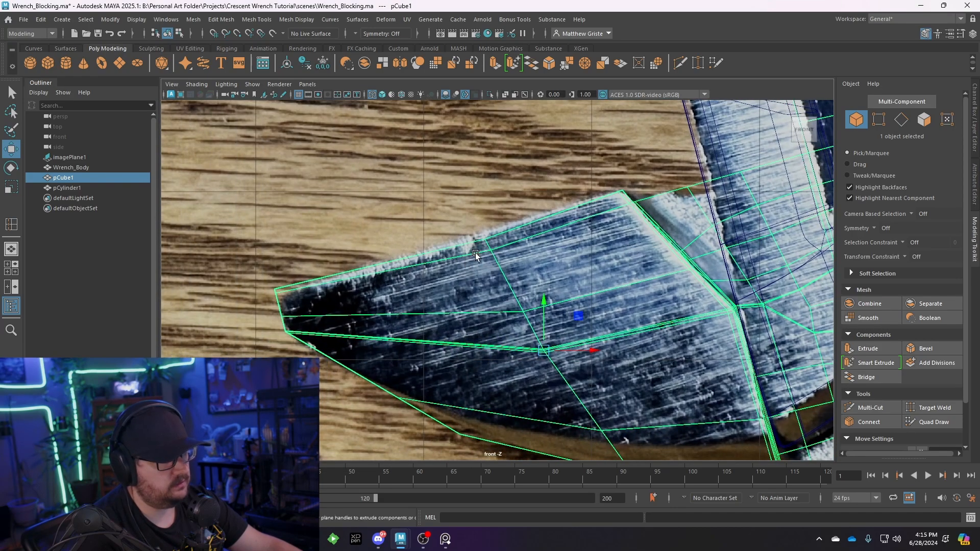
{"action": "right_click", "coordinate": [479, 249]}
{"action": "right_click", "coordinate": [482, 244]}
{"action": "right_click_drag", "start_coordinate": [486, 240], "coordinate": [447, 234]}
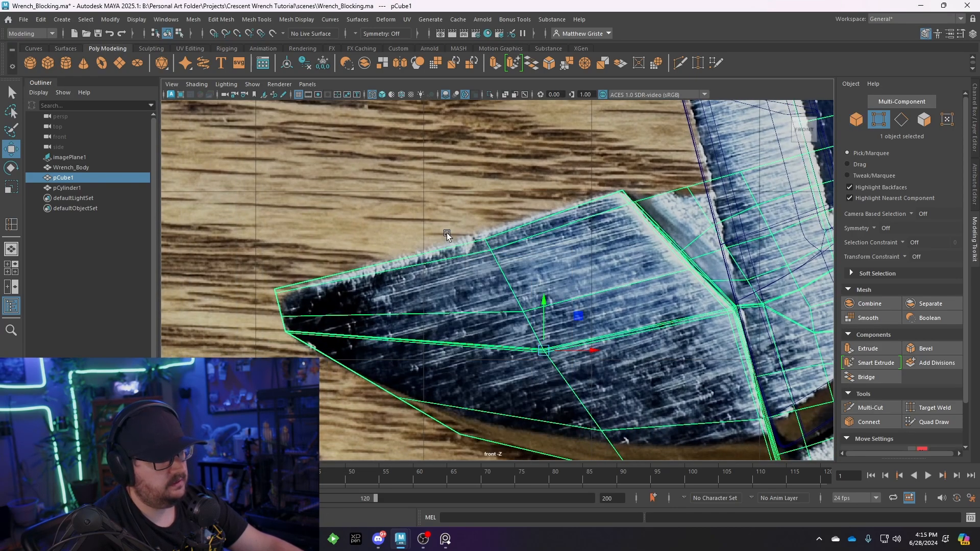
{"action": "left_click_drag", "start_coordinate": [470, 225], "coordinate": [490, 244]}
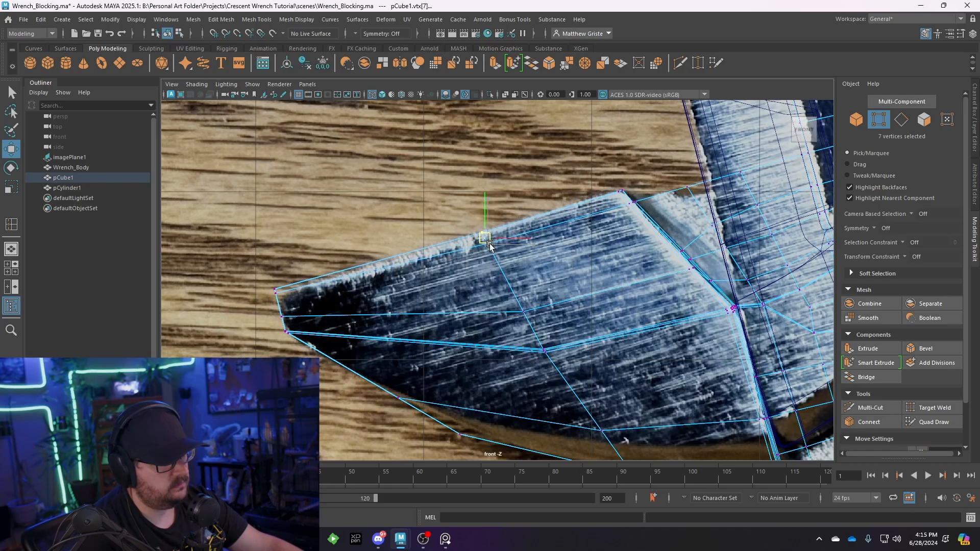
{"action": "scroll", "coordinate": [489, 245], "scroll_direction": "down", "scroll_amount": 4}
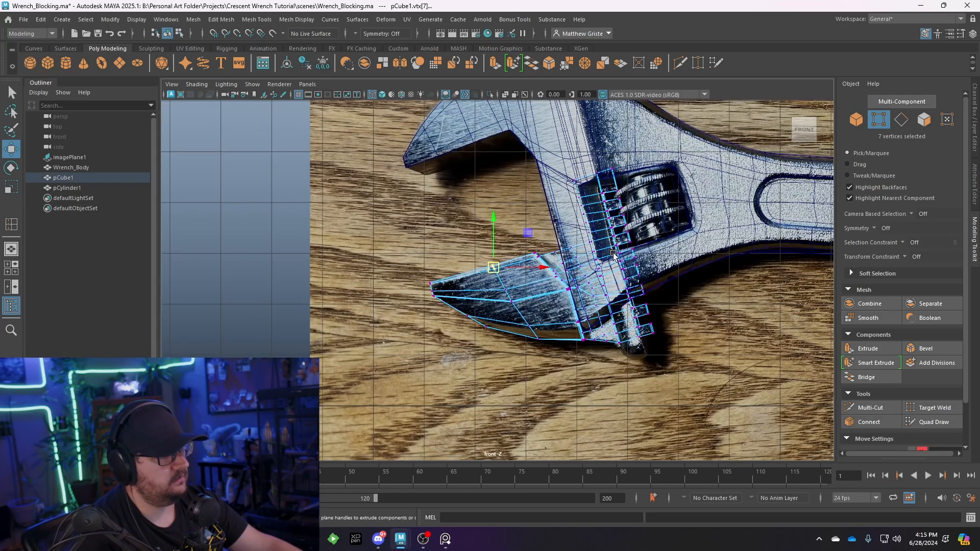
Return the jaw mesh to object mode in the perspective view and apply Mirror to it.
{"action": "key", "text": "space"}
{"action": "key", "text": "space"}
{"action": "left_click_drag", "start_coordinate": [567, 215], "coordinate": [643, 245], "text": "alt"}
{"action": "right_click_drag", "start_coordinate": [481, 236], "coordinate": [549, 221]}
{"action": "left_click", "coordinate": [580, 316]}
{"action": "scroll", "coordinate": [581, 316], "scroll_direction": "down", "scroll_amount": 1}
{"action": "left_click_drag", "start_coordinate": [668, 334], "coordinate": [564, 347], "text": "alt"}
{"action": "left_click", "coordinate": [477, 326]}
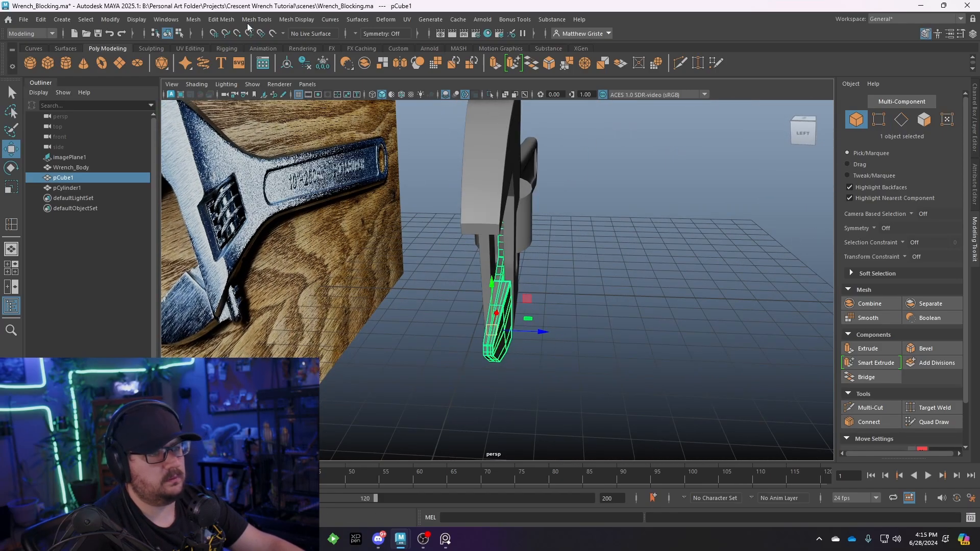
{"action": "left_click", "coordinate": [193, 20]}
{"action": "left_click", "coordinate": [214, 161]}
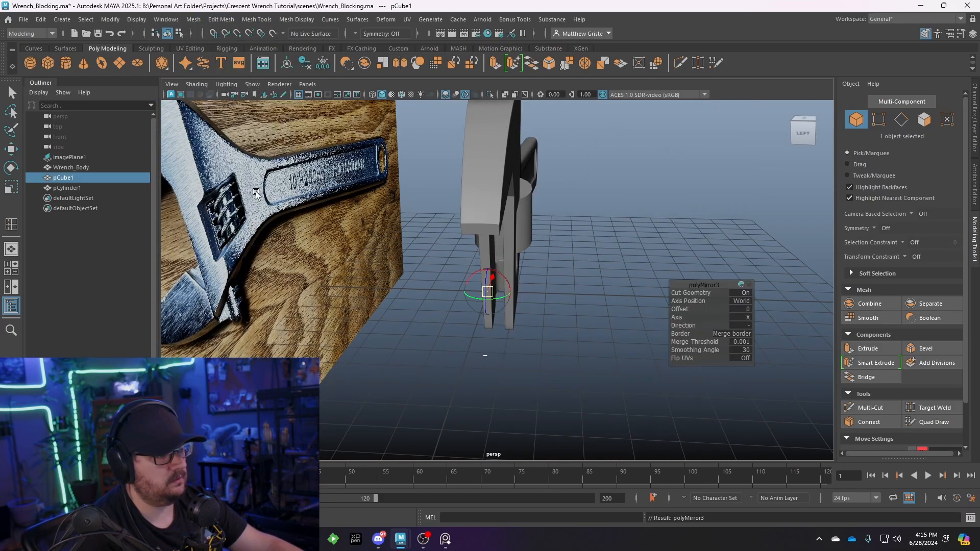
Set the jaw mirror's axis position to Object and its axis to Z, and return to object mode.
{"action": "left_click", "coordinate": [738, 292]}
{"action": "left_click", "coordinate": [738, 291]}
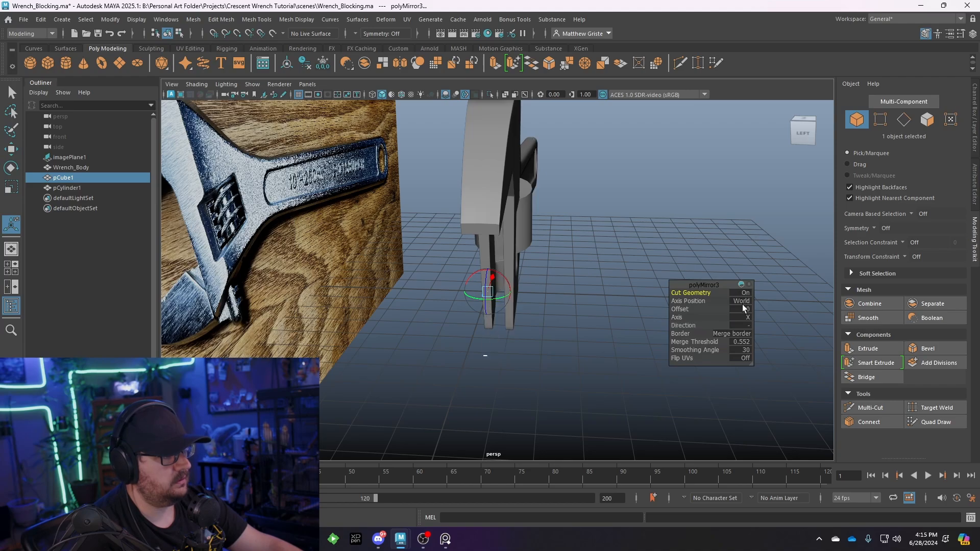
{"action": "left_click", "coordinate": [743, 300]}
{"action": "left_click", "coordinate": [765, 315]}
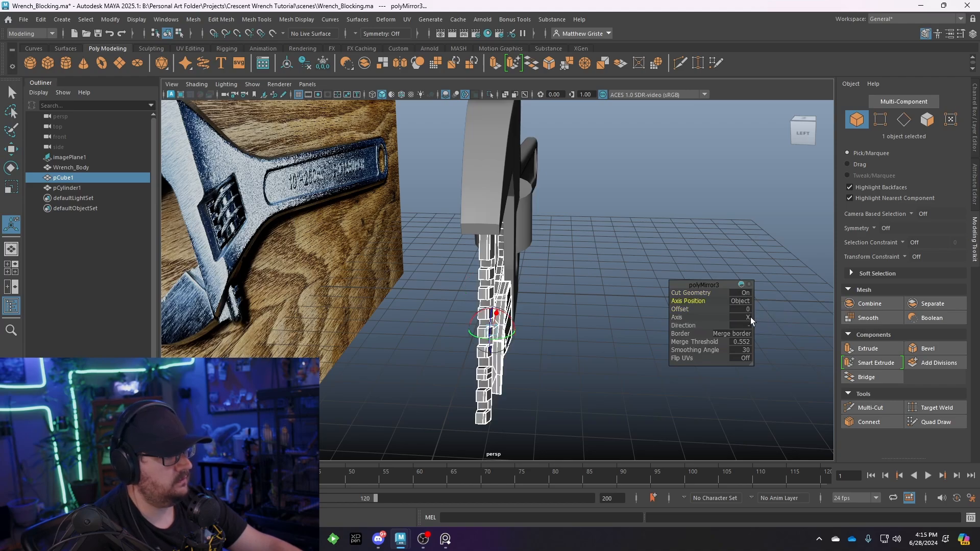
{"action": "left_click", "coordinate": [750, 317]}
{"action": "left_click", "coordinate": [761, 341]}
{"action": "left_click", "coordinate": [747, 317]}
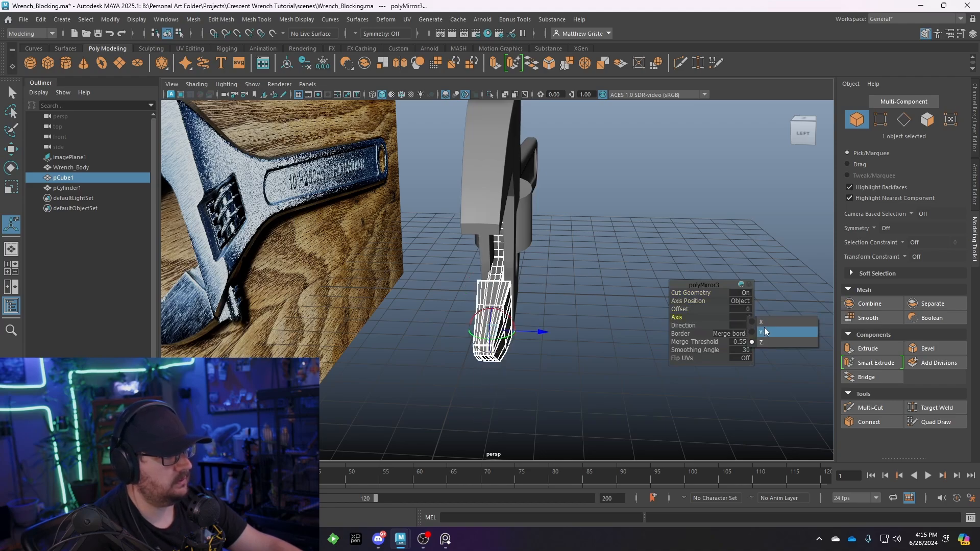
{"action": "left_click", "coordinate": [766, 332]}
{"action": "left_click_drag", "start_coordinate": [750, 328], "coordinate": [480, 298], "text": "alt"}
{"action": "left_click", "coordinate": [755, 344]}
{"action": "right_click_drag", "start_coordinate": [477, 234], "coordinate": [516, 219]}
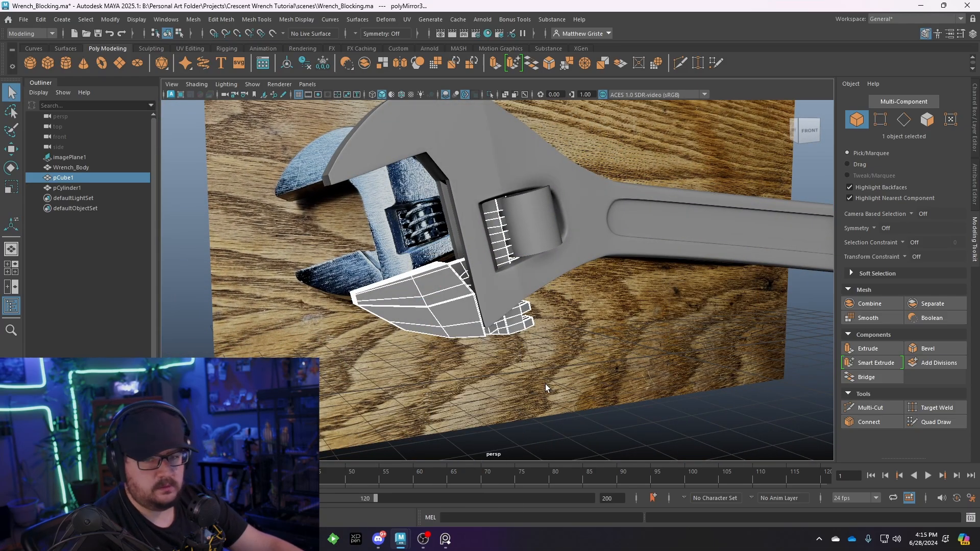
Clear the jaw selection and examine the mirrored jaw from the front and from below.
{"action": "left_click", "coordinate": [613, 406]}
{"action": "left_click_drag", "start_coordinate": [635, 440], "coordinate": [600, 445], "text": "alt"}
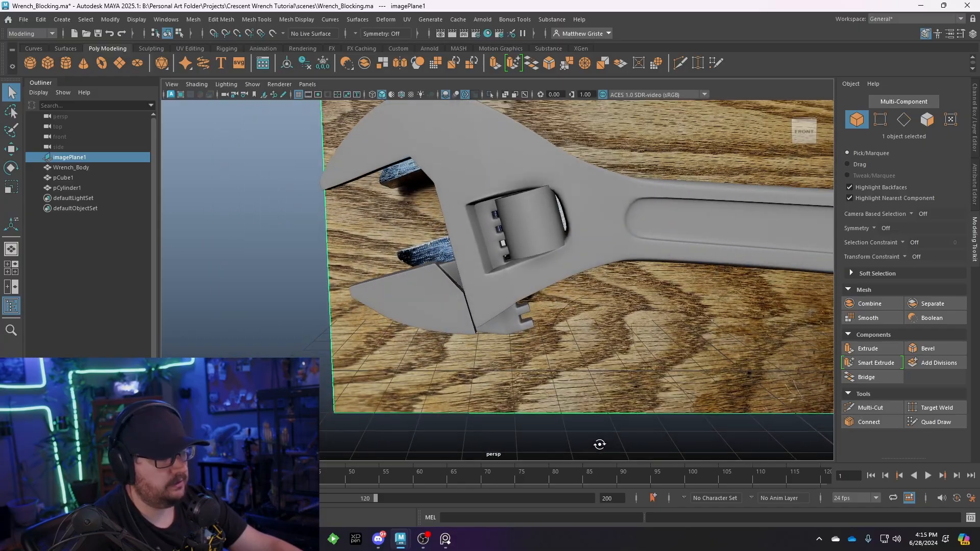
{"action": "left_click_drag", "start_coordinate": [502, 359], "coordinate": [490, 261], "text": "alt"}
Extrude the four faces at the lower end of the jaw's toothed bar outward and scale the end in for a taper.
{"action": "left_click", "coordinate": [498, 313]}
{"action": "scroll", "coordinate": [497, 312], "scroll_direction": "up", "scroll_amount": 3}
{"action": "scroll", "coordinate": [480, 247], "scroll_direction": "up", "scroll_amount": 4}
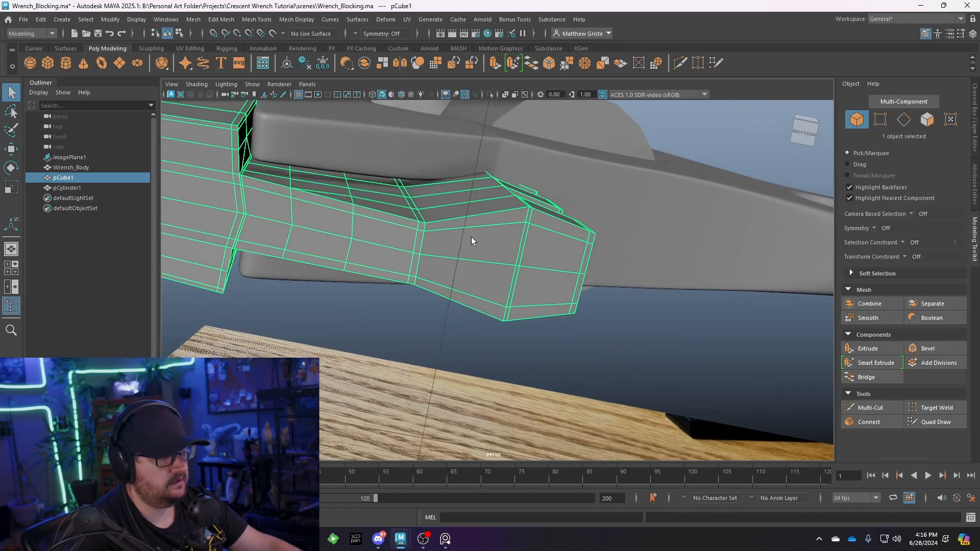
{"action": "right_click_drag", "start_coordinate": [470, 237], "coordinate": [472, 258]}
{"action": "left_click", "coordinate": [468, 225]}
{"action": "left_click", "coordinate": [470, 280], "text": "shift"}
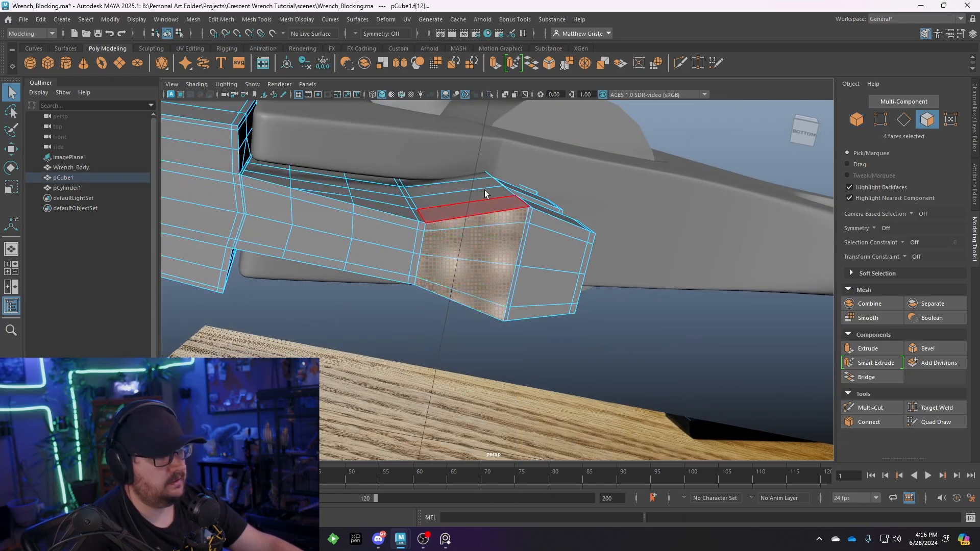
{"action": "key", "text": "ctrl+e"}
{"action": "left_click_drag", "start_coordinate": [499, 106], "coordinate": [513, 270], "text": "alt"}
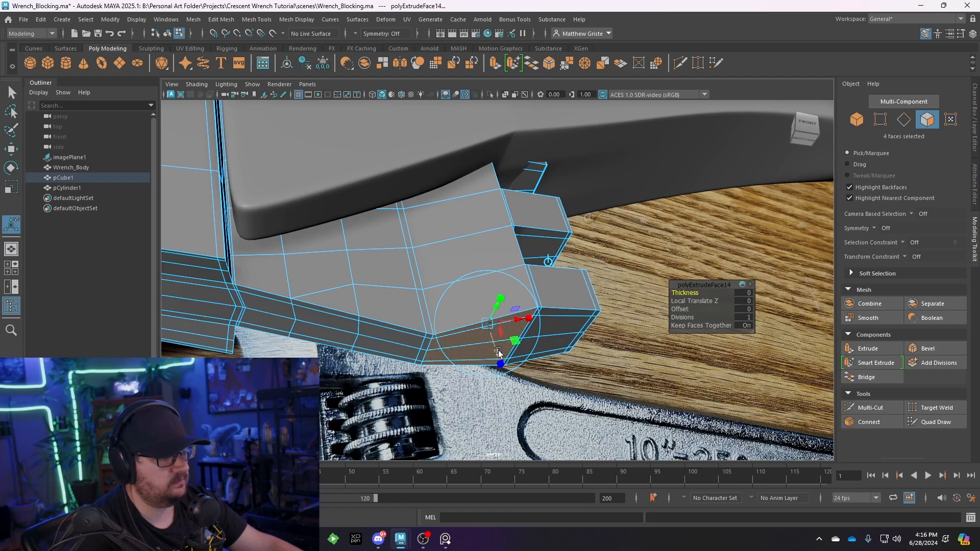
{"action": "left_click_drag", "start_coordinate": [499, 352], "coordinate": [519, 417]}
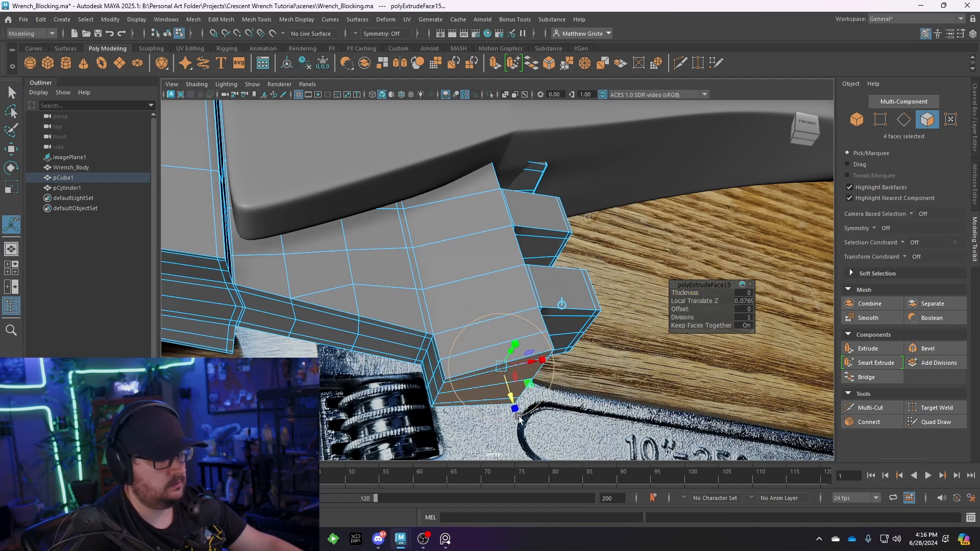
{"action": "left_click_drag", "start_coordinate": [501, 371], "coordinate": [492, 370]}
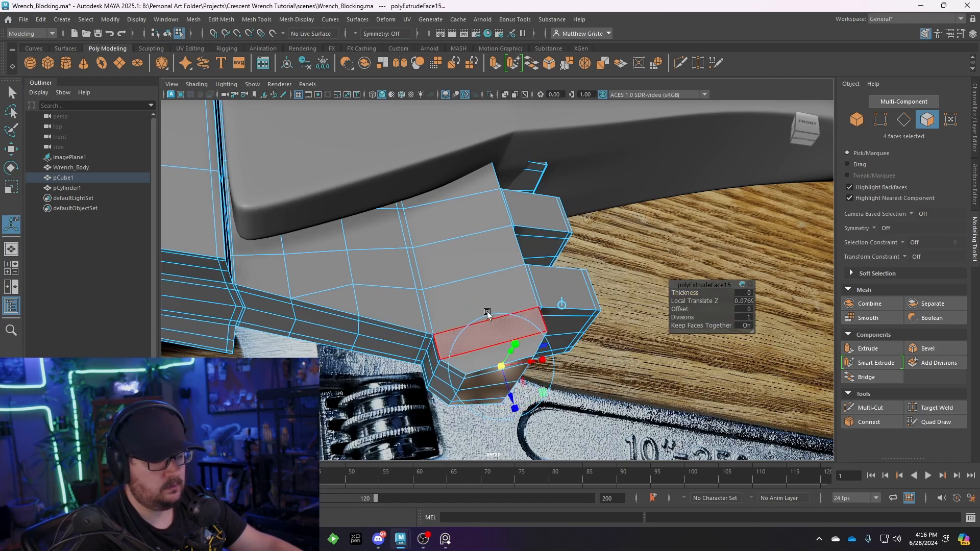
Preview the jaw smoothed, examine the extruded end of the toothed bar, and return to the unsmoothed display.
{"action": "key", "text": "4"}
{"action": "left_click", "coordinate": [382, 94]}
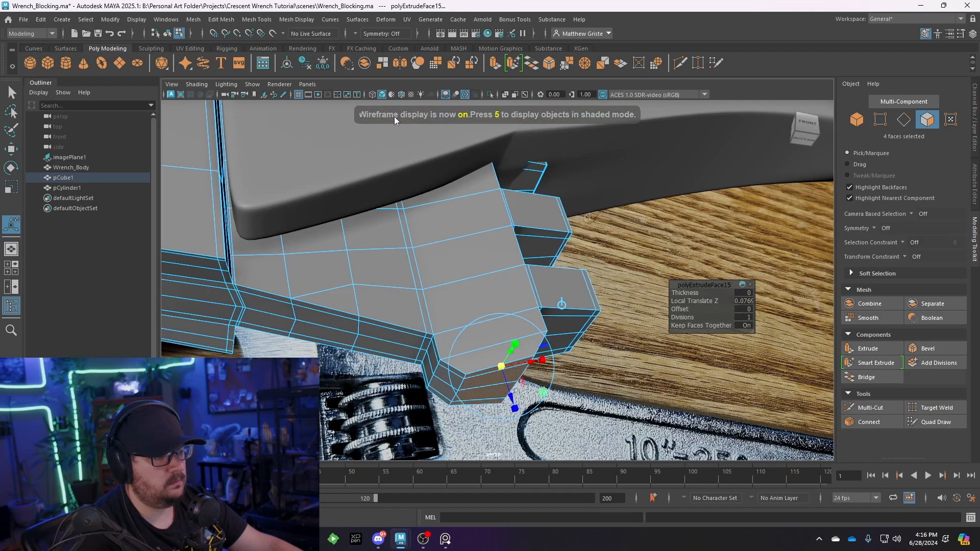
{"action": "key", "text": "3"}
{"action": "right_click_drag", "start_coordinate": [468, 236], "coordinate": [523, 221]}
{"action": "scroll", "coordinate": [556, 292], "scroll_direction": "down", "scroll_amount": 8}
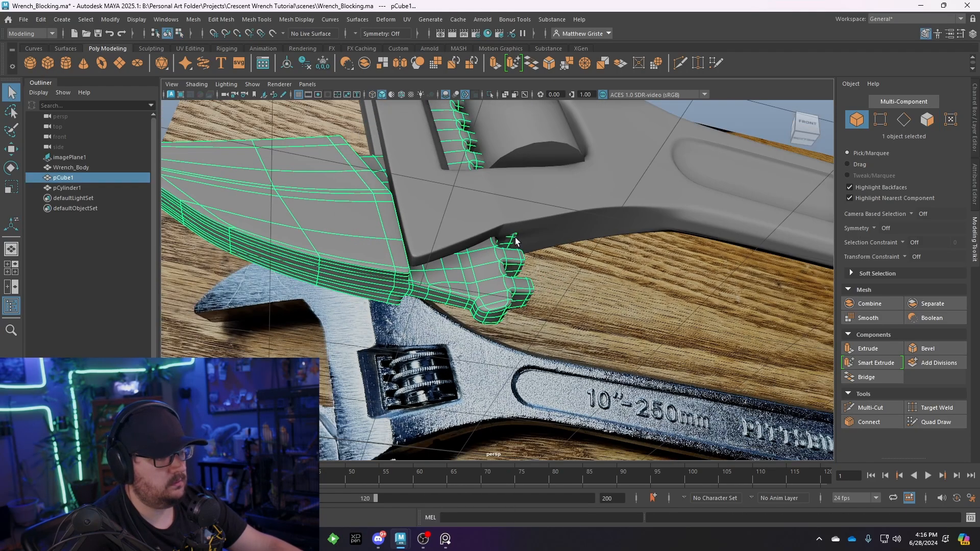
{"action": "scroll", "coordinate": [555, 292], "scroll_direction": "down", "scroll_amount": 4}
{"action": "left_click", "coordinate": [637, 163]}
{"action": "left_click_drag", "start_coordinate": [637, 164], "coordinate": [467, 253], "text": "alt"}
{"action": "scroll", "coordinate": [495, 290], "scroll_direction": "up", "scroll_amount": 10}
{"action": "left_click", "coordinate": [469, 319]}
{"action": "scroll", "coordinate": [469, 319], "scroll_direction": "up", "scroll_amount": 4}
{"action": "key", "text": "1"}
Insert an edge loop across the middle of the toothed bar's extruded end and return the jaw to object mode.
{"action": "left_click", "coordinate": [262, 19]}
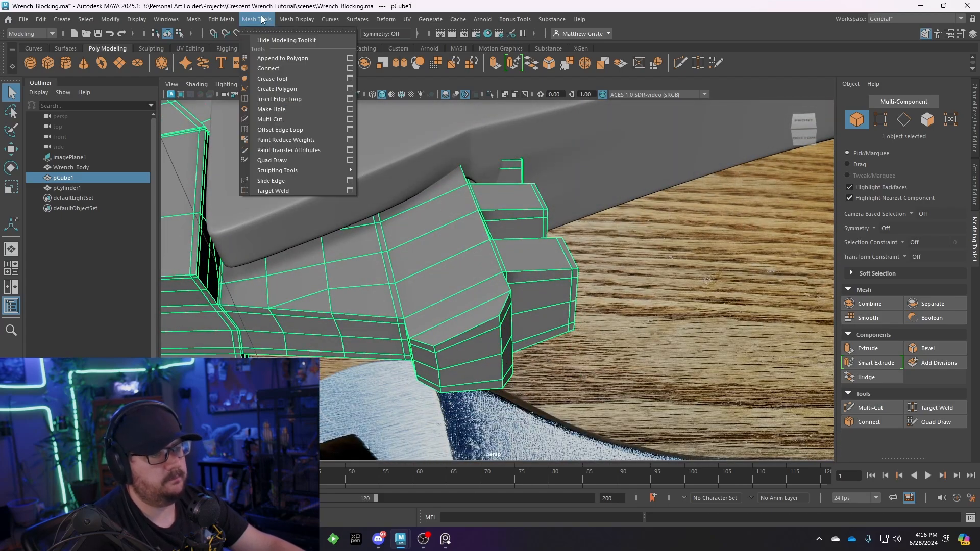
{"action": "left_click", "coordinate": [280, 99]}
{"action": "left_click", "coordinate": [454, 291]}
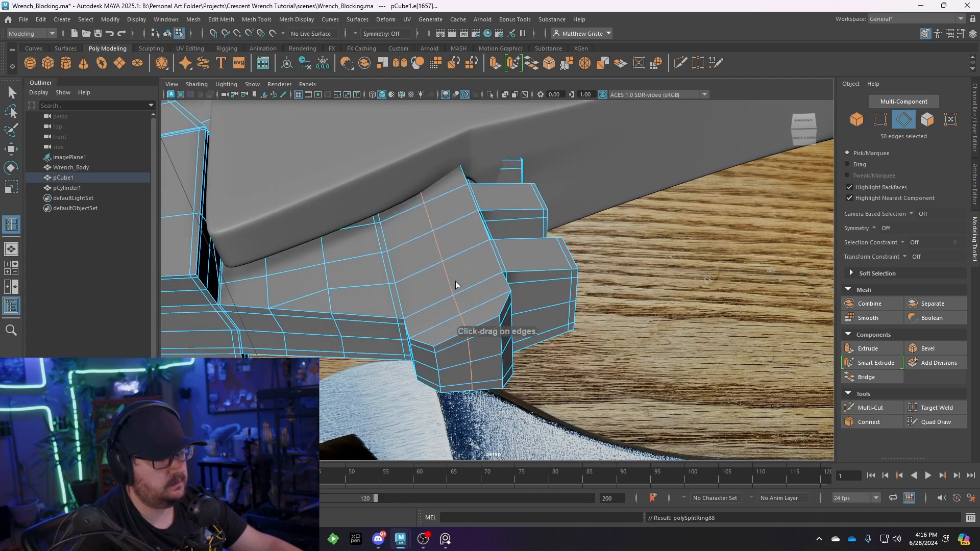
{"action": "key", "text": "r"}
{"action": "left_click_drag", "start_coordinate": [454, 277], "coordinate": [464, 201], "text": "alt"}
{"action": "right_click_drag", "start_coordinate": [469, 213], "coordinate": [511, 204]}
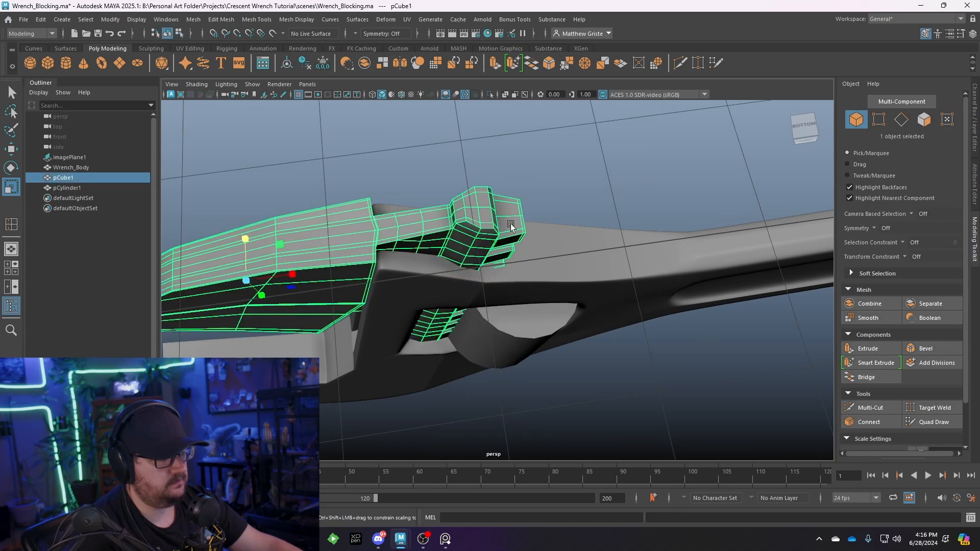
Try to scale down the whole jaw and shift it along X in the perspective view.
{"action": "left_click_drag", "start_coordinate": [511, 223], "coordinate": [553, 234], "text": "alt"}
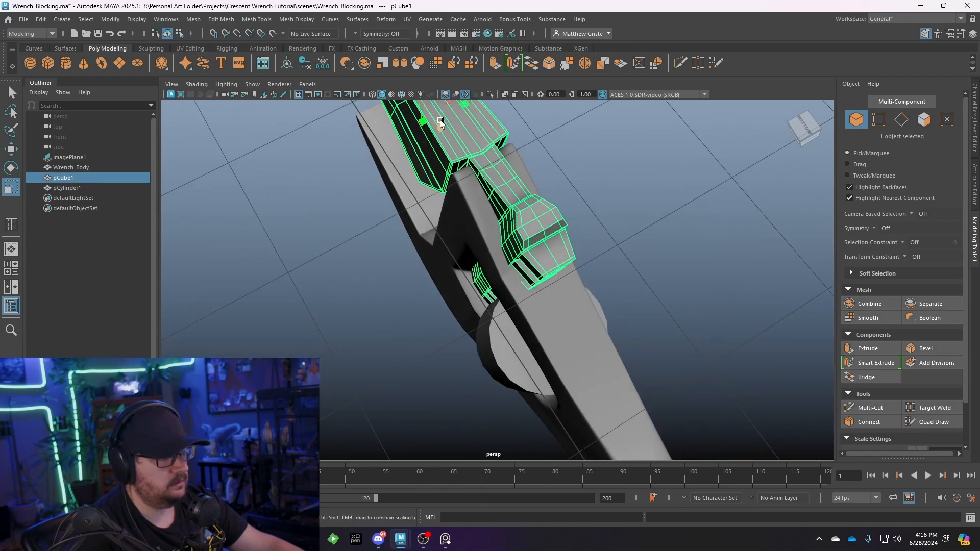
{"action": "left_click_drag", "start_coordinate": [406, 144], "coordinate": [364, 154]}
{"action": "key", "text": "w"}
{"action": "left_click_drag", "start_coordinate": [419, 172], "coordinate": [440, 190]}
{"action": "left_click_drag", "start_coordinate": [440, 190], "coordinate": [488, 262], "text": "alt"}
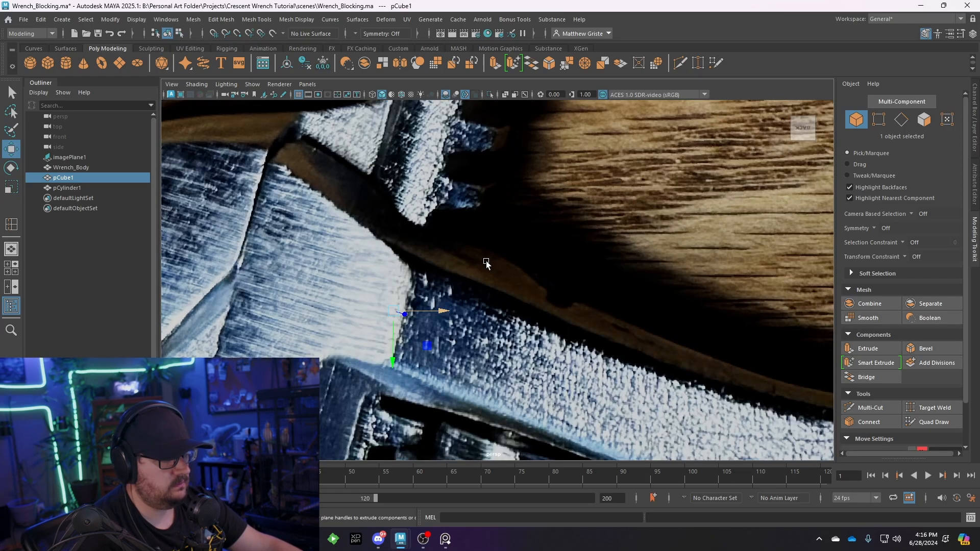
Compare the jaw with the reference image in the front view and undo its last move and scale.
{"action": "key", "text": "space"}
{"action": "scroll", "coordinate": [509, 266], "scroll_direction": "down", "scroll_amount": 5}
{"action": "scroll", "coordinate": [460, 326], "scroll_direction": "up", "scroll_amount": 5}
{"action": "key", "text": "space"}
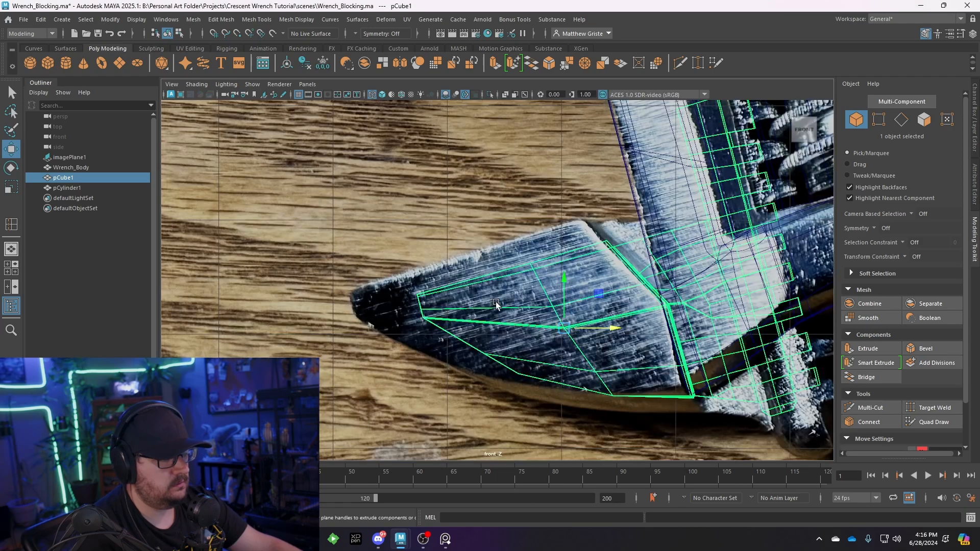
{"action": "middle_click_drag", "start_coordinate": [498, 301], "coordinate": [320, 340], "text": "alt"}
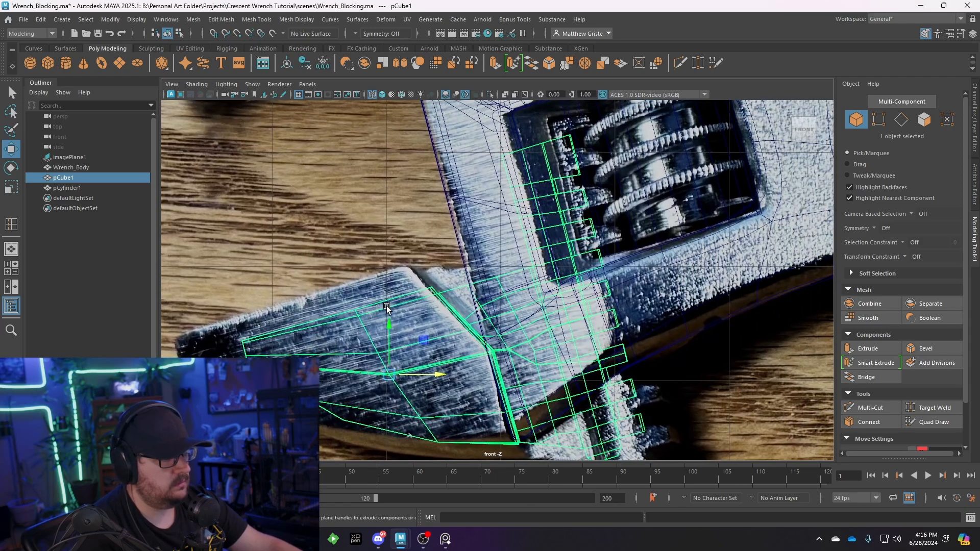
{"action": "scroll", "coordinate": [395, 309], "scroll_direction": "down", "scroll_amount": 5}
{"action": "key", "text": "ctrl+z"}
{"action": "key", "text": "ctrl+z"}
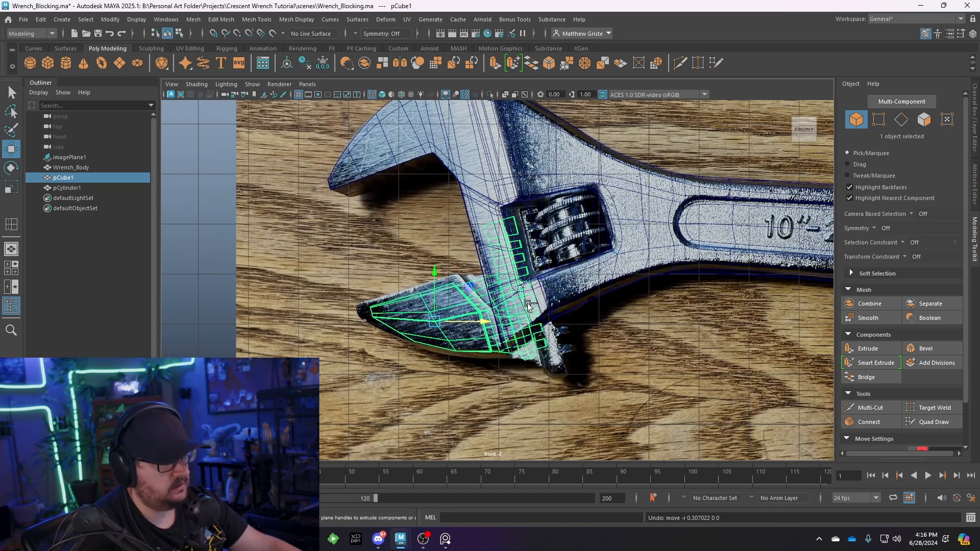
Select the vertices of the jaw's toothed bar in the front view, leaving out those near the jaw head.
{"action": "scroll", "coordinate": [518, 301], "scroll_direction": "up", "scroll_amount": 2}
{"action": "scroll", "coordinate": [590, 335], "scroll_direction": "down", "scroll_amount": 2}
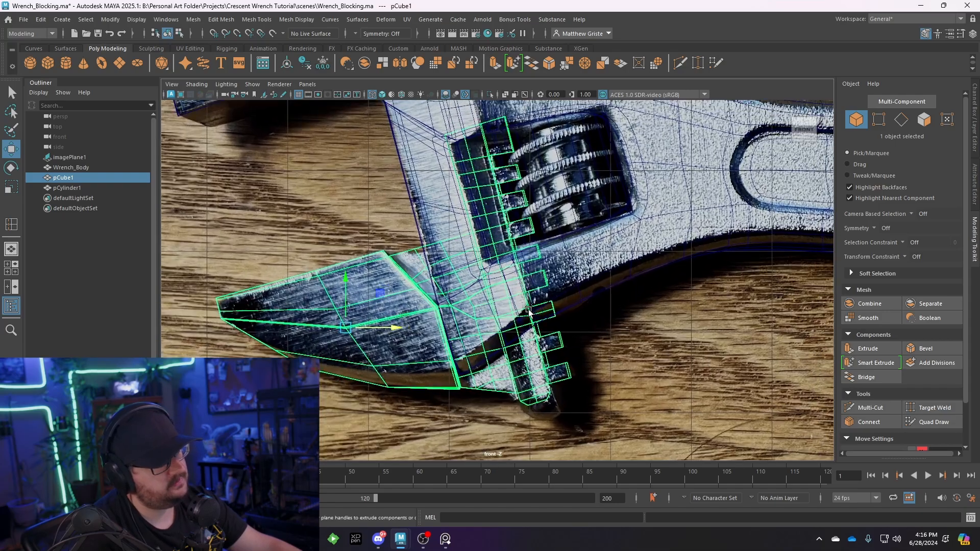
{"action": "middle_click_drag", "start_coordinate": [497, 220], "coordinate": [450, 211], "text": "alt"}
{"action": "scroll", "coordinate": [450, 210], "scroll_direction": "up", "scroll_amount": 1}
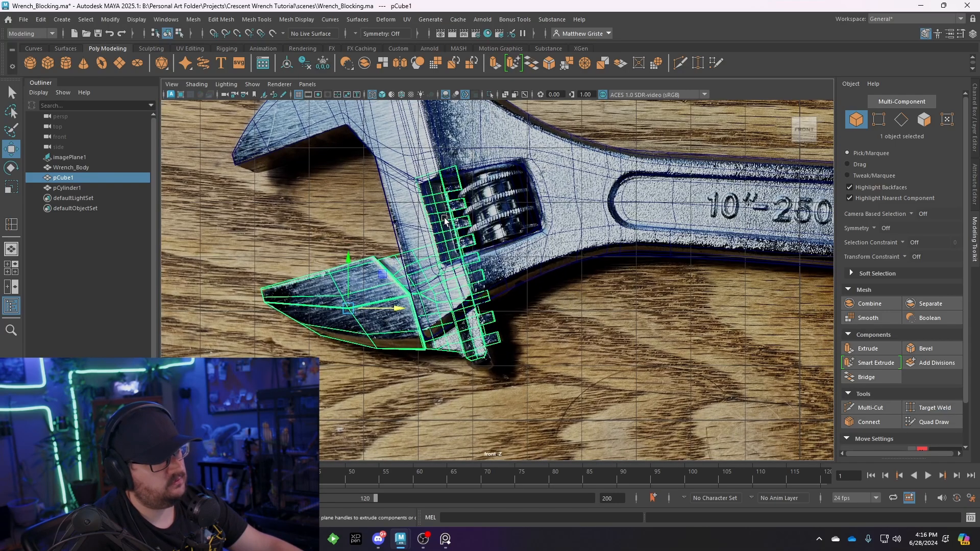
{"action": "right_click_drag", "start_coordinate": [439, 232], "coordinate": [381, 219]}
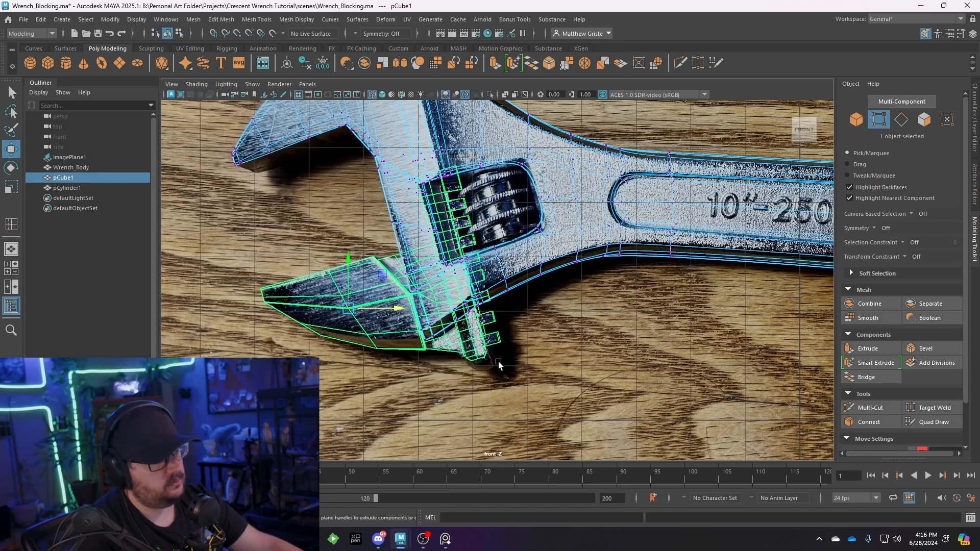
{"action": "key", "text": "ctrl+z"}
{"action": "right_click", "coordinate": [480, 347]}
{"action": "right_click_drag", "start_coordinate": [469, 329], "coordinate": [414, 239]}
{"action": "left_click_drag", "start_coordinate": [559, 394], "coordinate": [417, 145]}
{"action": "scroll", "coordinate": [358, 263], "scroll_direction": "up", "scroll_amount": 3}
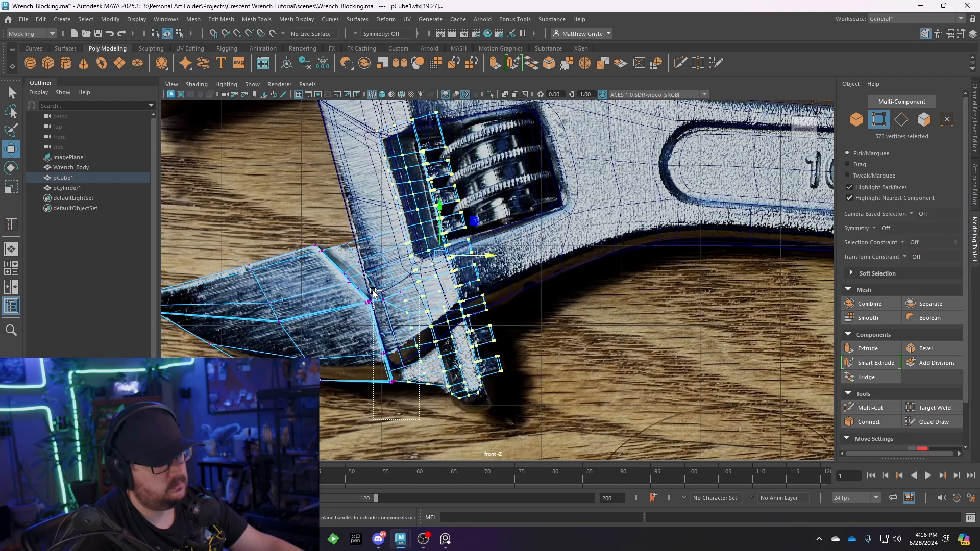
{"action": "left_click_drag", "start_coordinate": [373, 292], "coordinate": [372, 292], "text": "ctrl"}
{"action": "scroll", "coordinate": [378, 297], "scroll_direction": "up", "scroll_amount": 3}
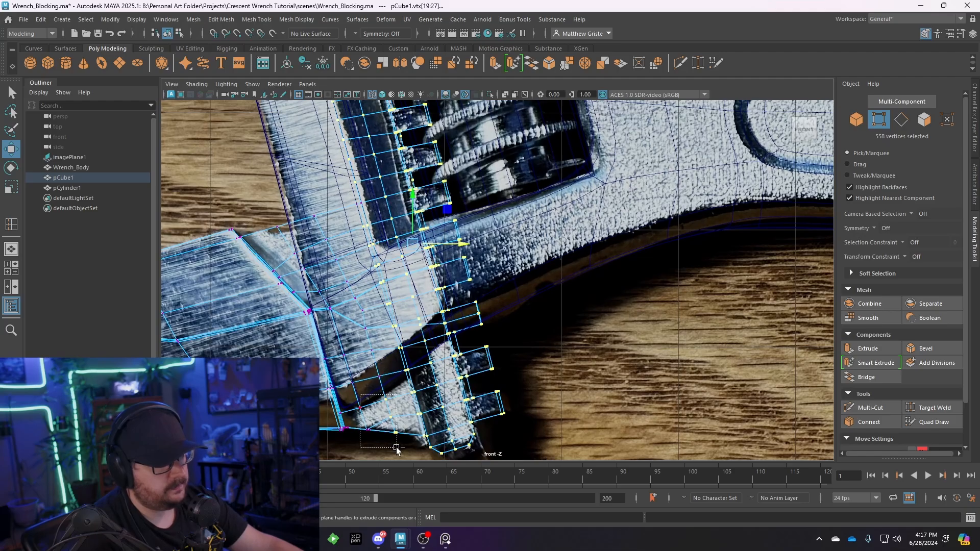
{"action": "scroll", "coordinate": [423, 405], "scroll_direction": "down", "scroll_amount": 2}
Scale the selected toothed-bar vertices along the wrench's thickness in the perspective view.
{"action": "key", "text": "space"}
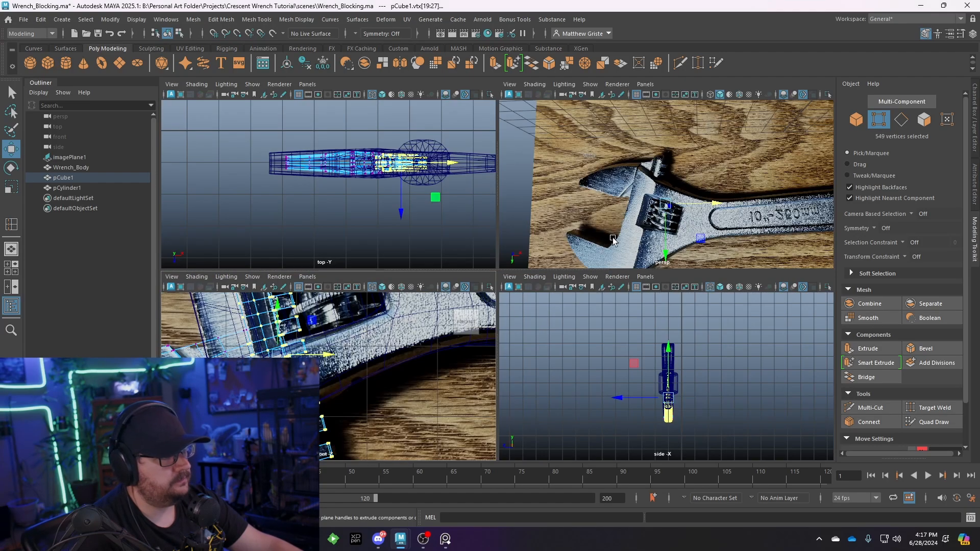
{"action": "key", "text": "space"}
{"action": "key", "text": "space"}
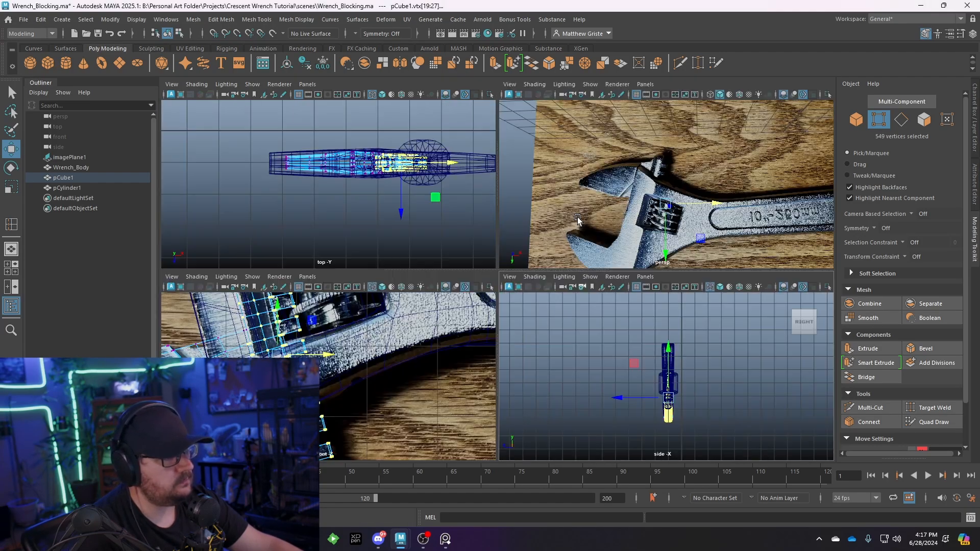
{"action": "key", "text": "space"}
{"action": "left_click_drag", "start_coordinate": [589, 252], "coordinate": [455, 262], "text": "alt"}
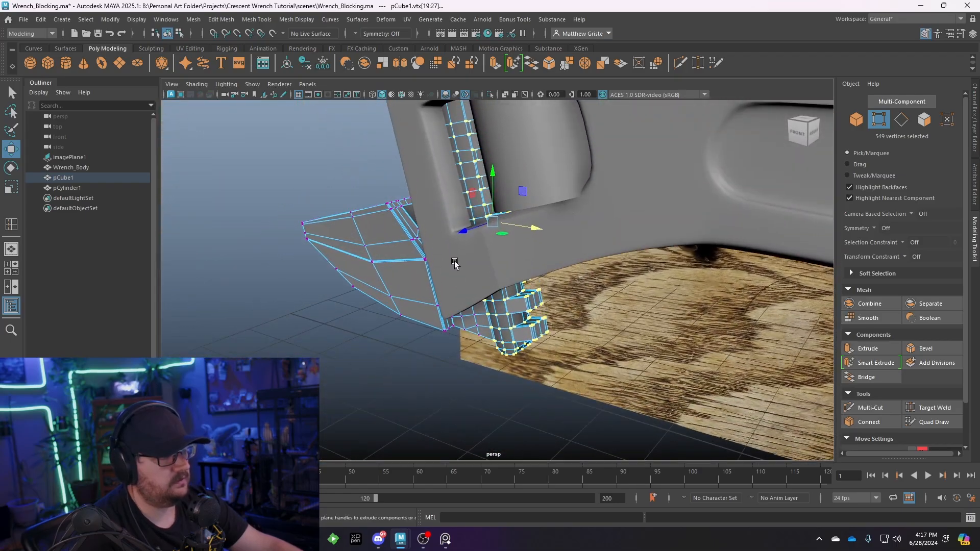
{"action": "key", "text": "e"}
{"action": "key", "text": "r"}
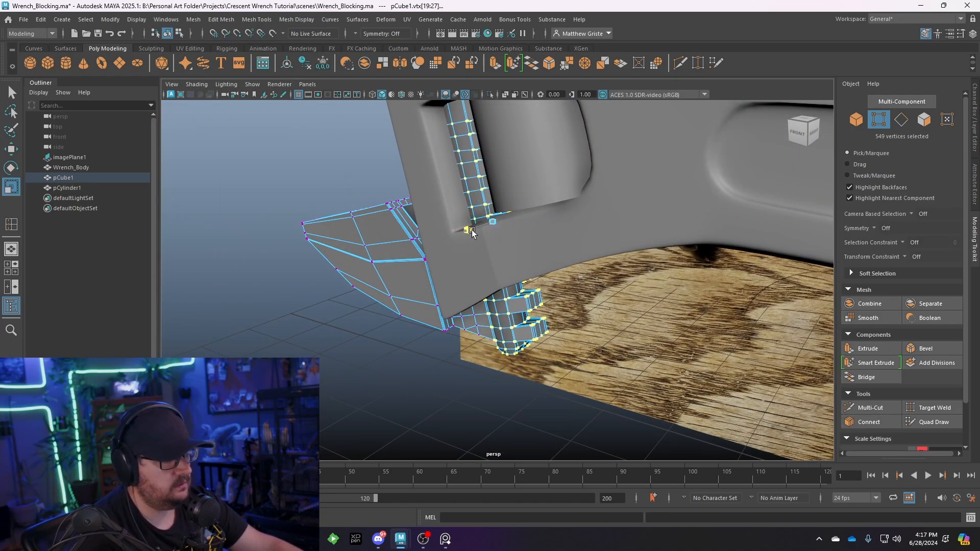
{"action": "left_click_drag", "start_coordinate": [467, 234], "coordinate": [511, 186], "text": "alt"}
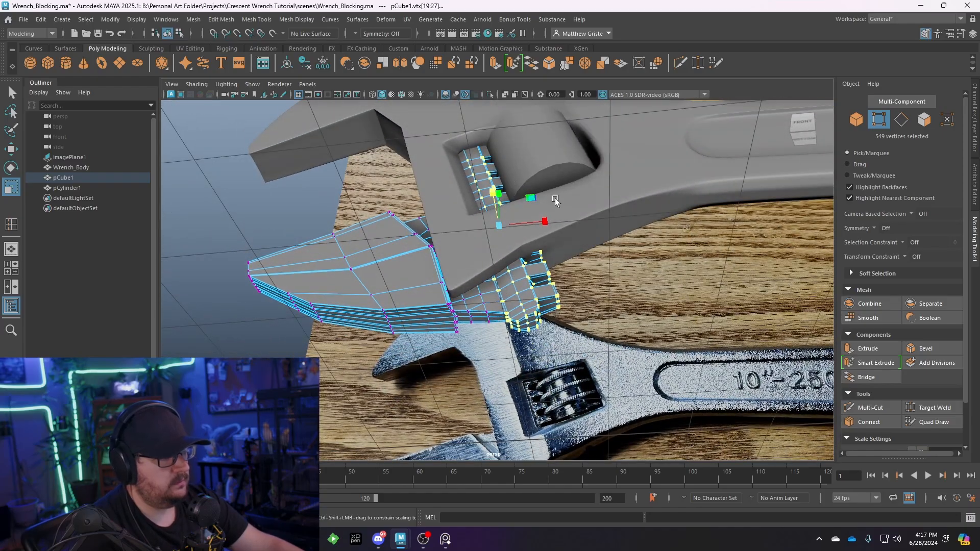
Select the wrench body and examine how the jaw's toothed bar fits into its slot and underside.
{"action": "middle_click_drag", "start_coordinate": [556, 198], "coordinate": [492, 257], "text": "alt"}
{"action": "left_click", "coordinate": [532, 263]}
{"action": "left_click_drag", "start_coordinate": [509, 293], "coordinate": [467, 280], "text": "alt"}
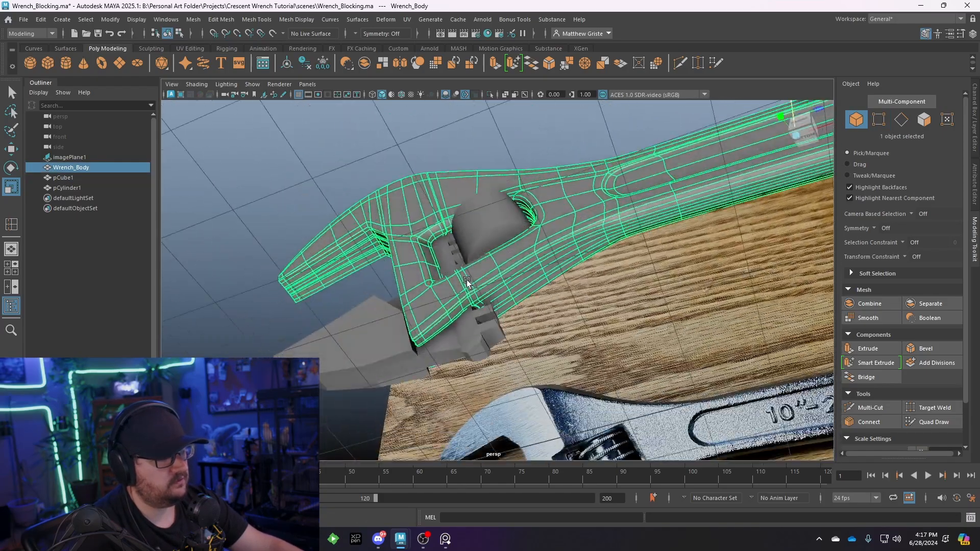
{"action": "right_click_drag", "start_coordinate": [466, 280], "coordinate": [486, 302], "text": "alt"}
{"action": "scroll", "coordinate": [482, 324], "scroll_direction": "down", "scroll_amount": 1}
{"action": "left_click_drag", "start_coordinate": [482, 322], "coordinate": [509, 330], "text": "alt"}
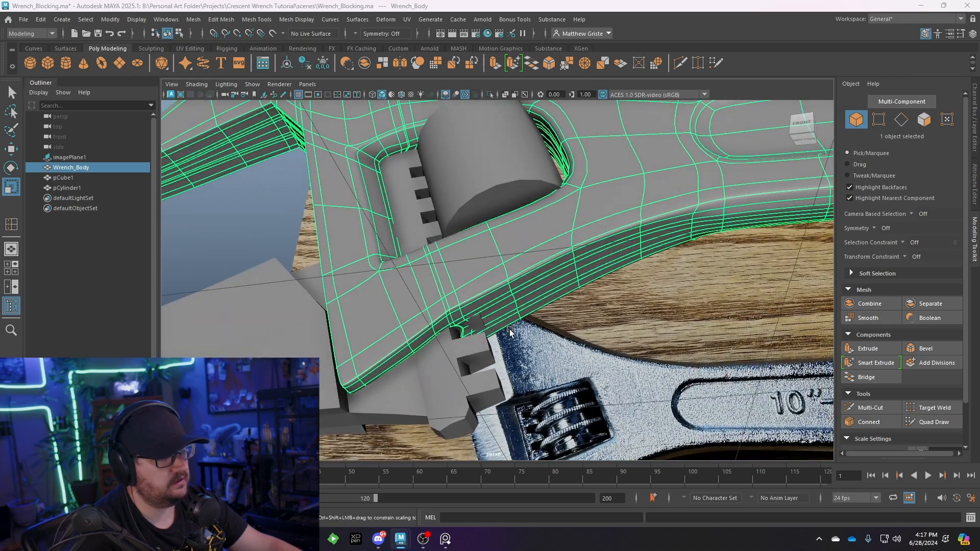
Check the jaw's toothed bar and the wrench body's lower edge against the reference image in the front view.
{"action": "key", "text": "space"}
{"action": "middle_click_drag", "start_coordinate": [355, 408], "coordinate": [364, 363], "text": "alt"}
{"action": "scroll", "coordinate": [364, 363], "scroll_direction": "down", "scroll_amount": 4}
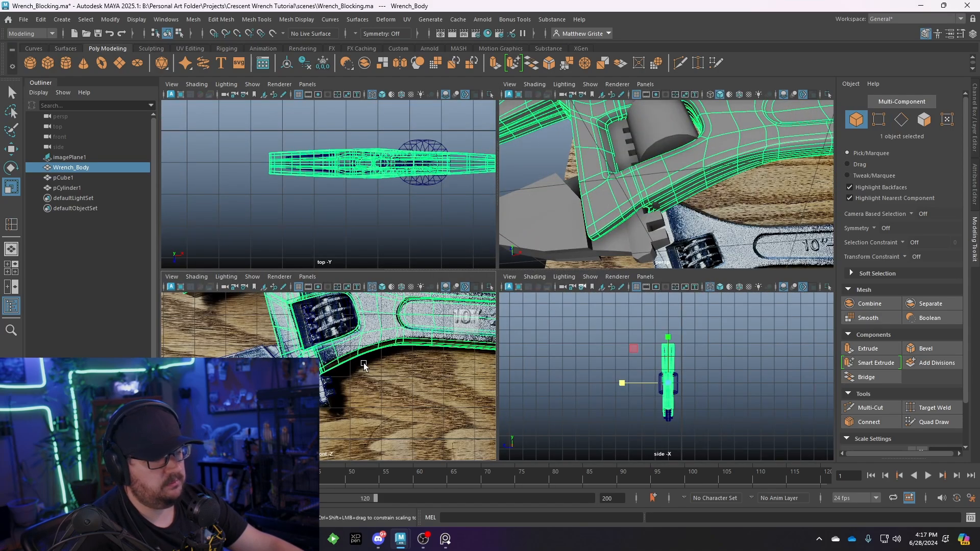
{"action": "left_click", "coordinate": [327, 382]}
{"action": "scroll", "coordinate": [344, 348], "scroll_direction": "up", "scroll_amount": 5}
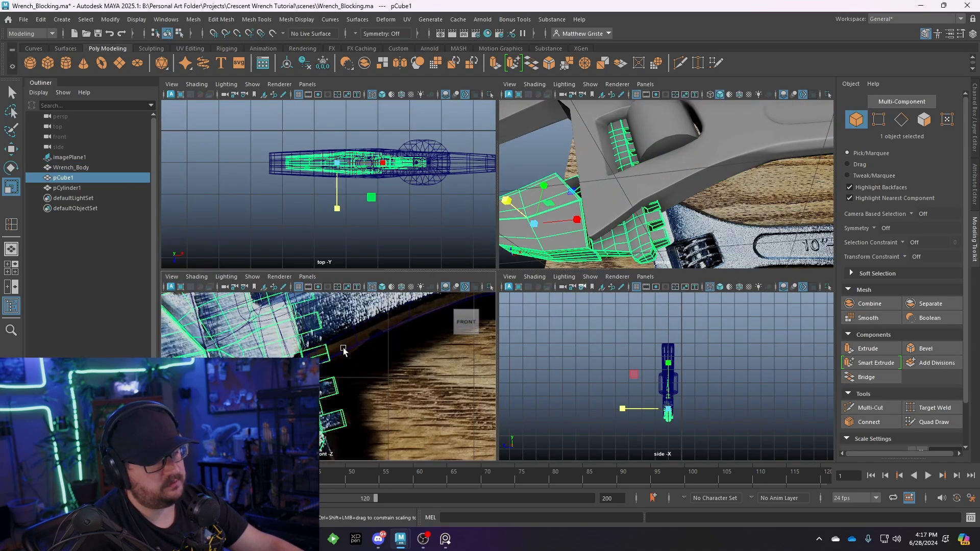
{"action": "left_click", "coordinate": [358, 323]}
{"action": "scroll", "coordinate": [359, 332], "scroll_direction": "down", "scroll_amount": 3}
{"action": "key", "text": "space"}
{"action": "scroll", "coordinate": [467, 289], "scroll_direction": "down", "scroll_amount": 4}
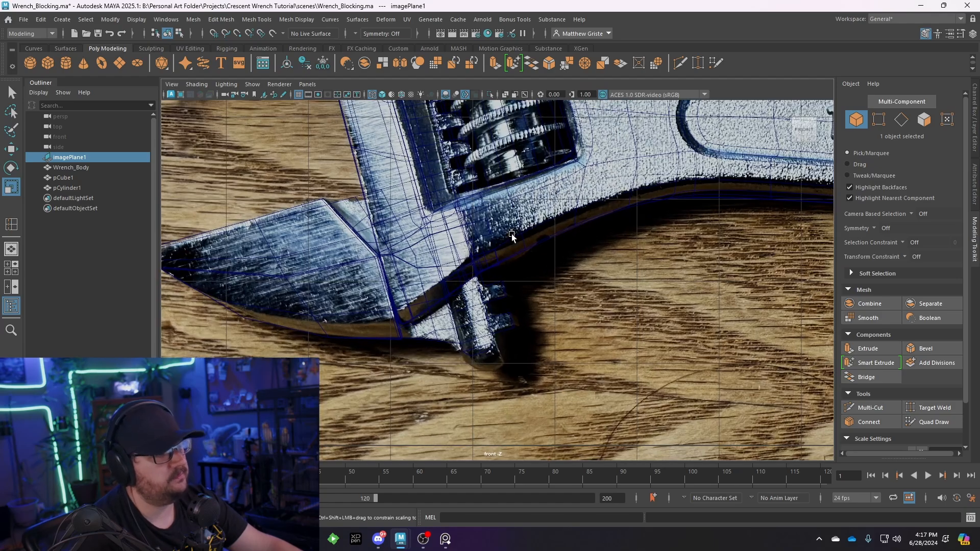
Select the lower jaw and compare its head and toothed bar with the reference image in the front view.
{"action": "key", "text": "space"}
{"action": "key", "text": "space"}
{"action": "left_click_drag", "start_coordinate": [656, 198], "coordinate": [464, 331], "text": "alt"}
{"action": "left_click", "coordinate": [459, 343]}
{"action": "left_click_drag", "start_coordinate": [518, 369], "coordinate": [516, 366], "text": "alt"}
{"action": "key", "text": "space"}
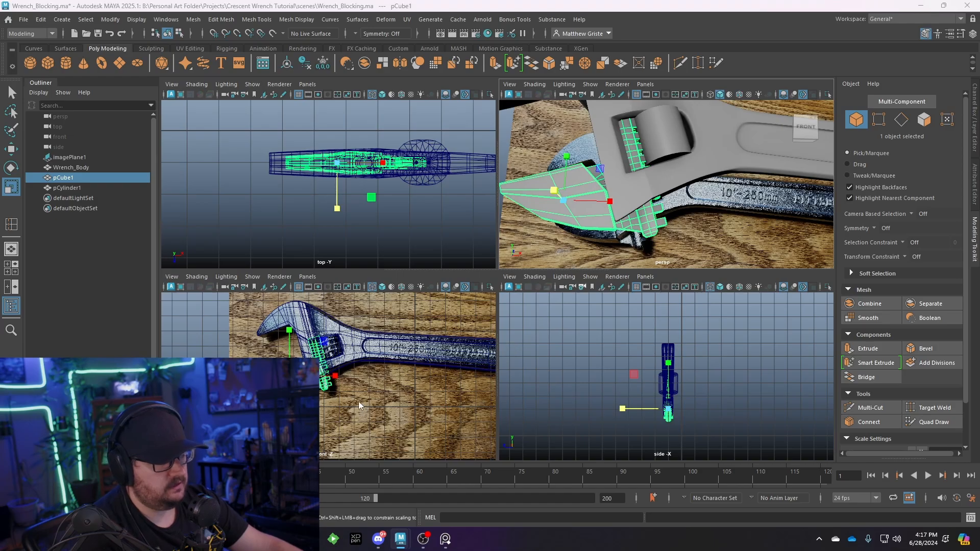
{"action": "key", "text": "space"}
{"action": "scroll", "coordinate": [384, 371], "scroll_direction": "up", "scroll_amount": 3}
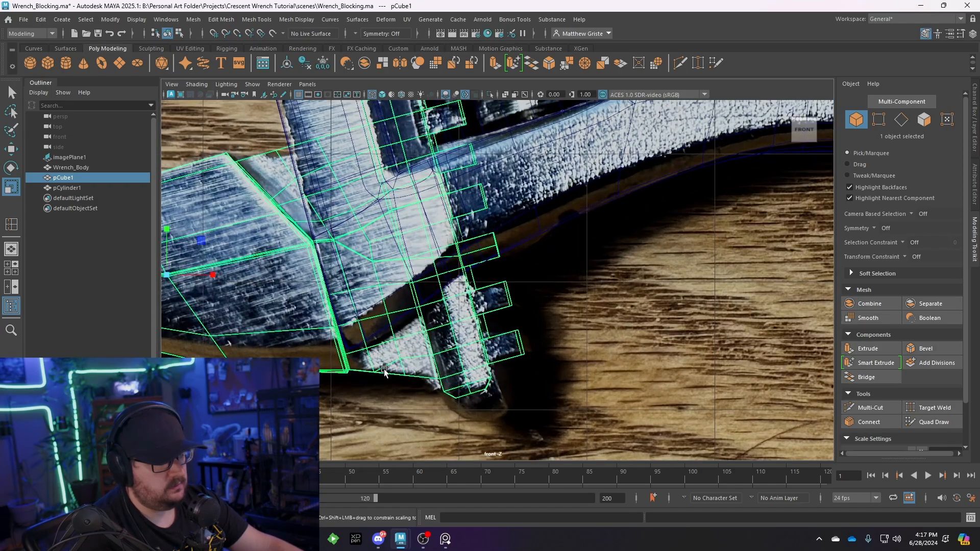
{"action": "scroll", "coordinate": [360, 350], "scroll_direction": "down", "scroll_amount": 5}
{"action": "scroll", "coordinate": [472, 347], "scroll_direction": "up", "scroll_amount": 4}
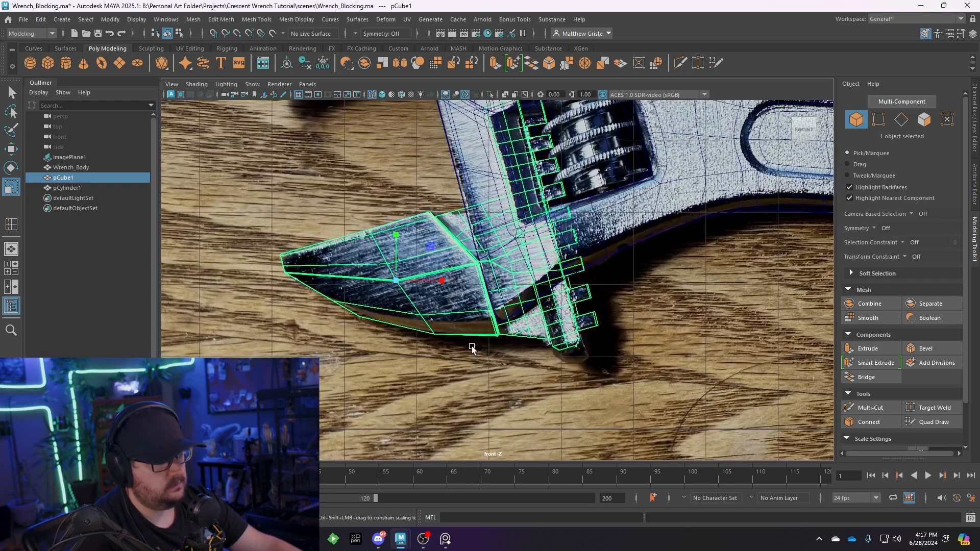
Move the vertices at the jaw head's lower rear corner upward in the front view.
{"action": "right_click_drag", "start_coordinate": [482, 337], "coordinate": [479, 314]}
{"action": "right_click", "coordinate": [484, 304]}
{"action": "right_click", "coordinate": [448, 307]}
{"action": "right_click_drag", "start_coordinate": [435, 236], "coordinate": [357, 234]}
{"action": "left_click", "coordinate": [420, 265]}
{"action": "key", "text": "ctrl+z"}
{"action": "key", "text": "ctrl+z"}
{"action": "scroll", "coordinate": [433, 350], "scroll_direction": "up", "scroll_amount": 3}
{"action": "right_click", "coordinate": [359, 255]}
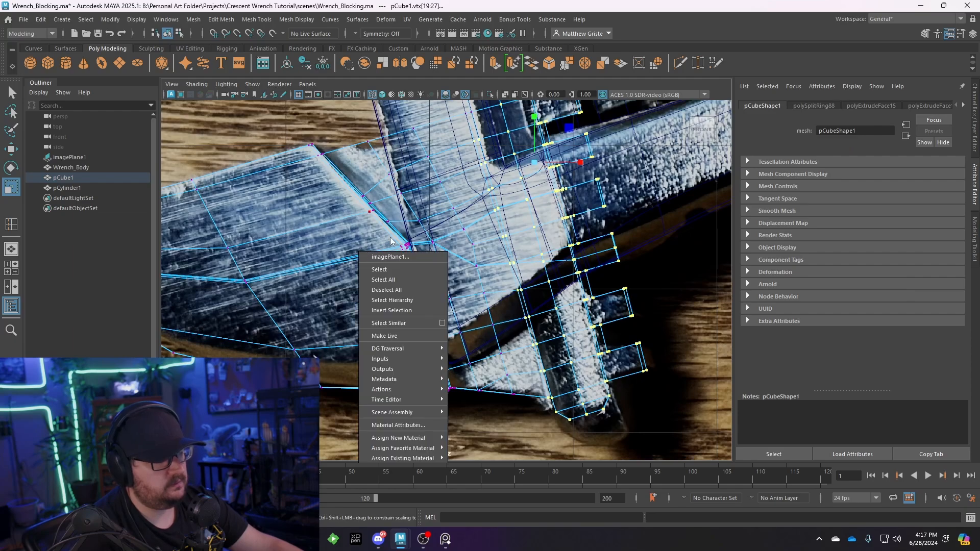
{"action": "left_click", "coordinate": [390, 237]}
{"action": "left_click_drag", "start_coordinate": [419, 333], "coordinate": [440, 331]}
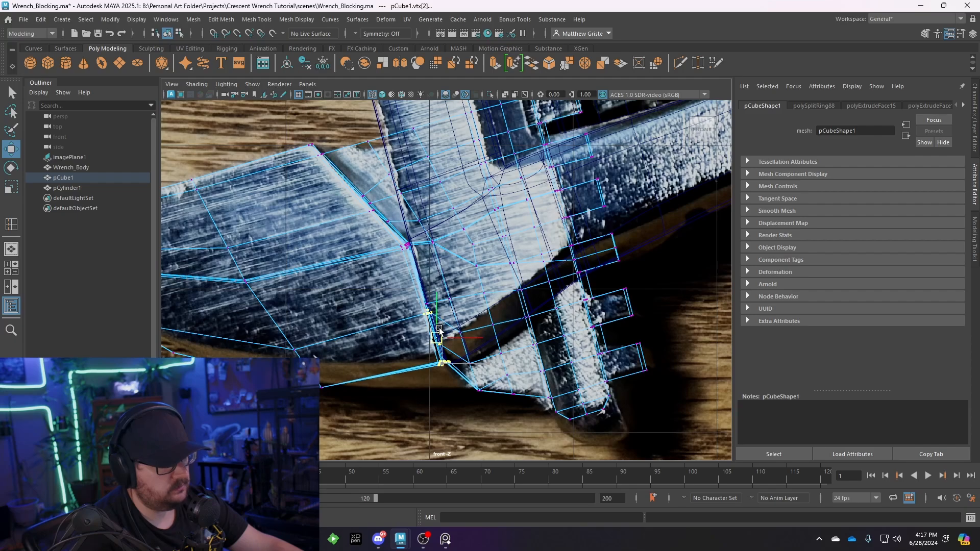
Show the front view shaded and raise the middle and front vertices along the jaw head's lower edge.
{"action": "left_click", "coordinate": [382, 96]}
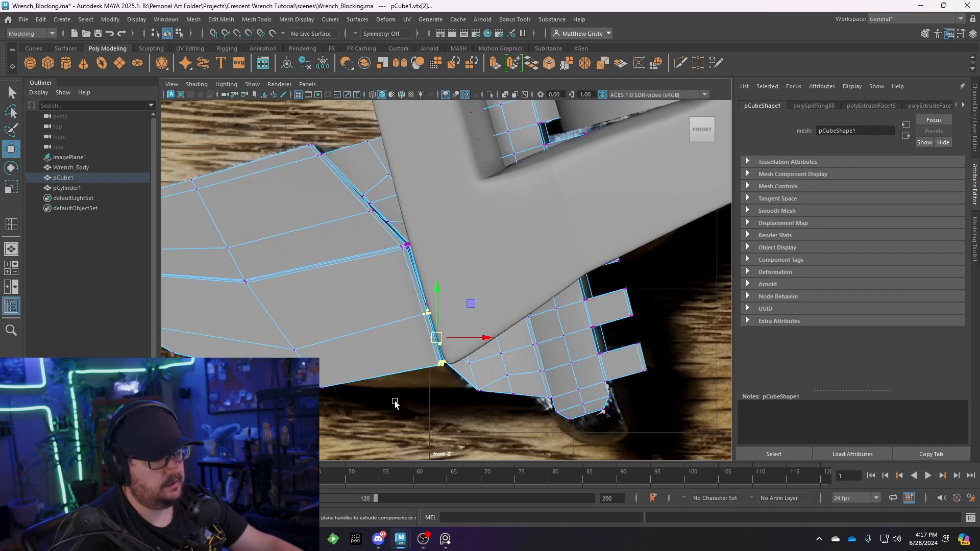
{"action": "left_click_drag", "start_coordinate": [323, 377], "coordinate": [298, 343]}
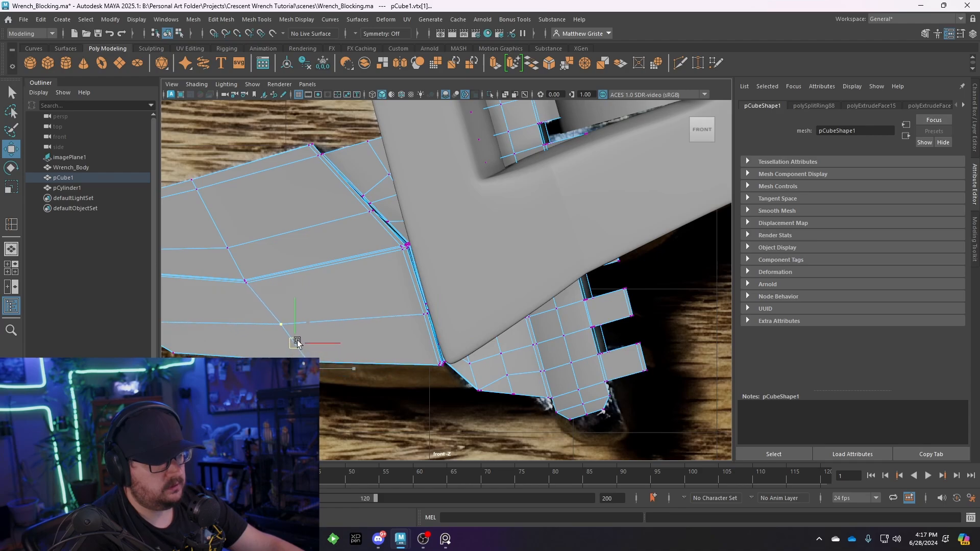
{"action": "middle_click_drag", "start_coordinate": [263, 350], "coordinate": [435, 370], "text": "alt"}
{"action": "left_click_drag", "start_coordinate": [371, 396], "coordinate": [300, 352]}
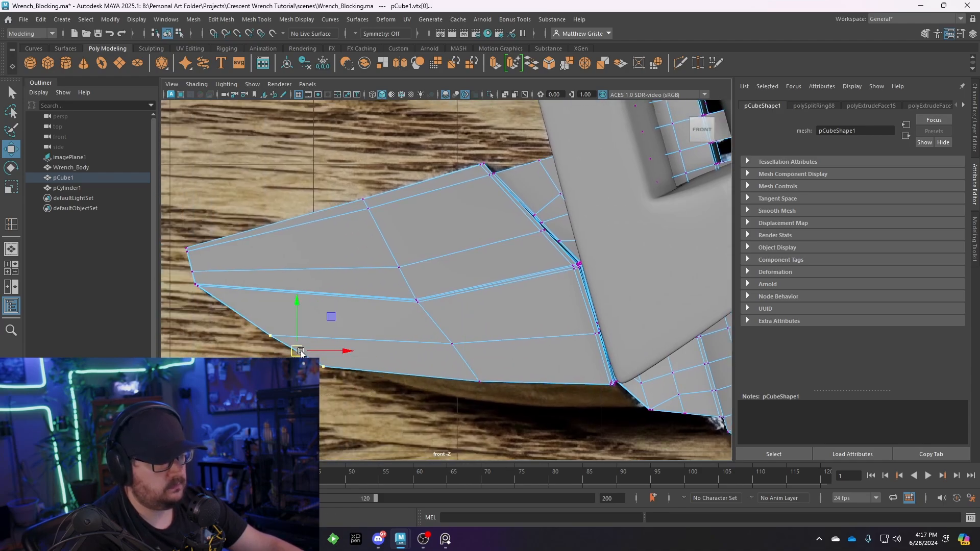
{"action": "left_click_drag", "start_coordinate": [539, 343], "coordinate": [558, 322], "text": "alt"}
{"action": "middle_click_drag", "start_coordinate": [558, 321], "coordinate": [515, 339], "text": "alt"}
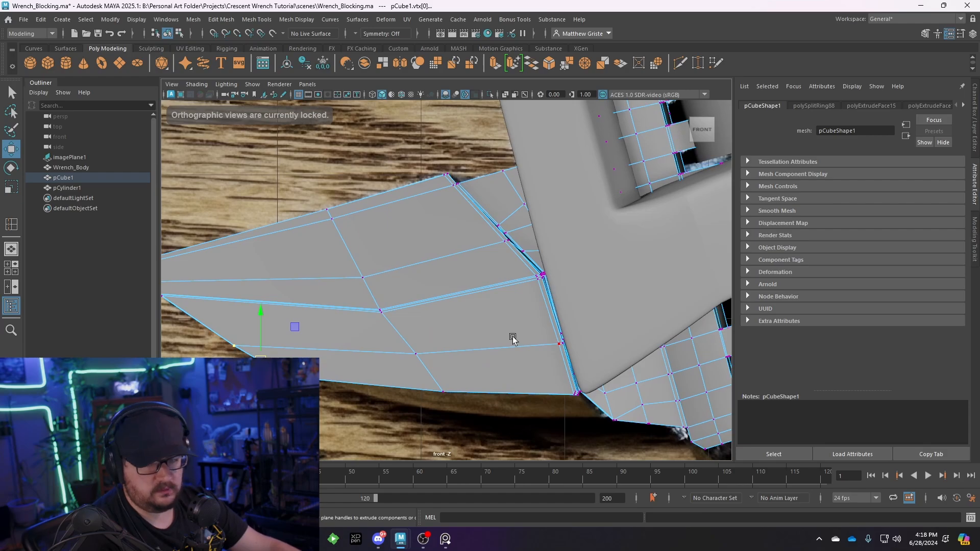
{"action": "middle_click_drag", "start_coordinate": [633, 369], "coordinate": [558, 339], "text": "alt"}
Reposition the vertices on the underside and inside of the neck joining the jaw head to the toothed bar.
{"action": "key", "text": "space"}
{"action": "key", "text": "space"}
{"action": "scroll", "coordinate": [556, 383], "scroll_direction": "up", "scroll_amount": 3}
{"action": "middle_click_drag", "start_coordinate": [567, 388], "coordinate": [448, 330], "text": "alt"}
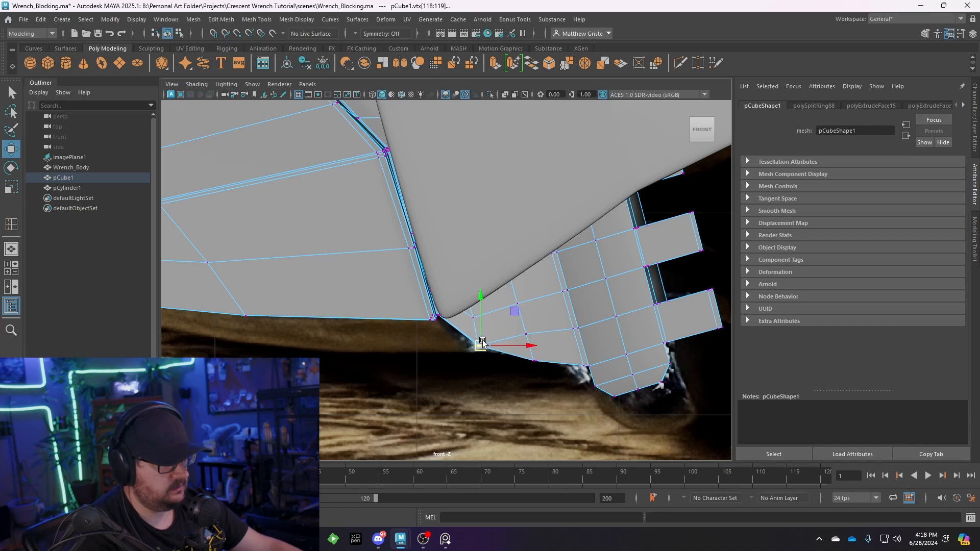
{"action": "left_click_drag", "start_coordinate": [542, 367], "coordinate": [544, 341]}
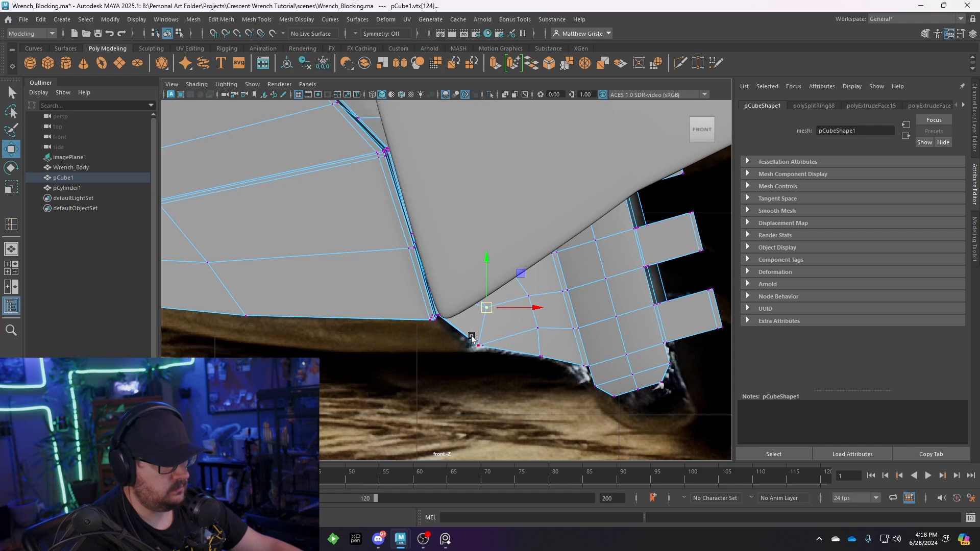
Smooth-preview the jaw as a shaded object and examine its shape in the front and perspective views.
{"action": "key", "text": "3"}
{"action": "key", "text": "4"}
{"action": "right_click_drag", "start_coordinate": [558, 292], "coordinate": [558, 206]}
{"action": "left_click", "coordinate": [383, 94]}
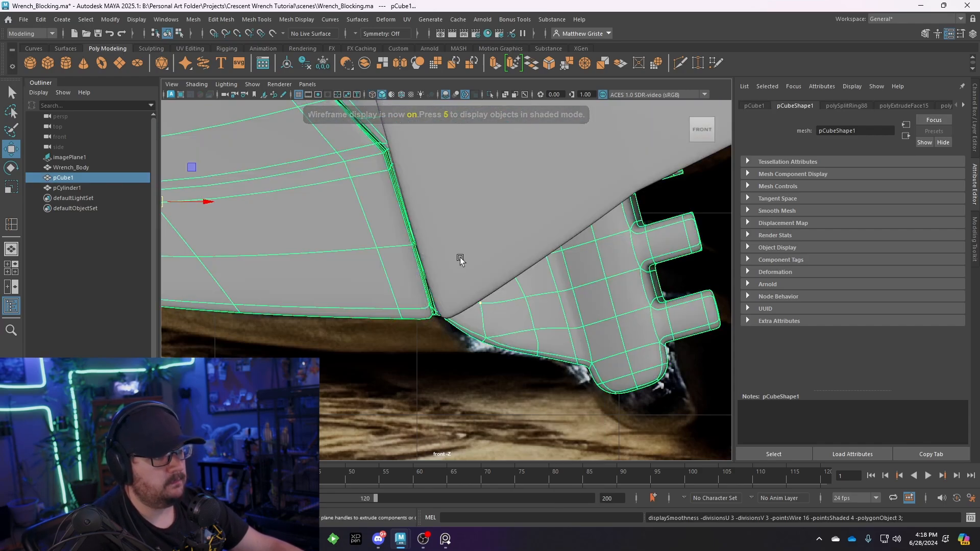
{"action": "scroll", "coordinate": [460, 261], "scroll_direction": "down", "scroll_amount": 10}
{"action": "scroll", "coordinate": [466, 287], "scroll_direction": "up", "scroll_amount": 3}
{"action": "left_click", "coordinate": [433, 334]}
{"action": "middle_click_drag", "start_coordinate": [451, 331], "coordinate": [415, 350], "text": "alt"}
{"action": "left_click_drag", "start_coordinate": [424, 346], "coordinate": [447, 341], "text": "alt"}
{"action": "key", "text": "space"}
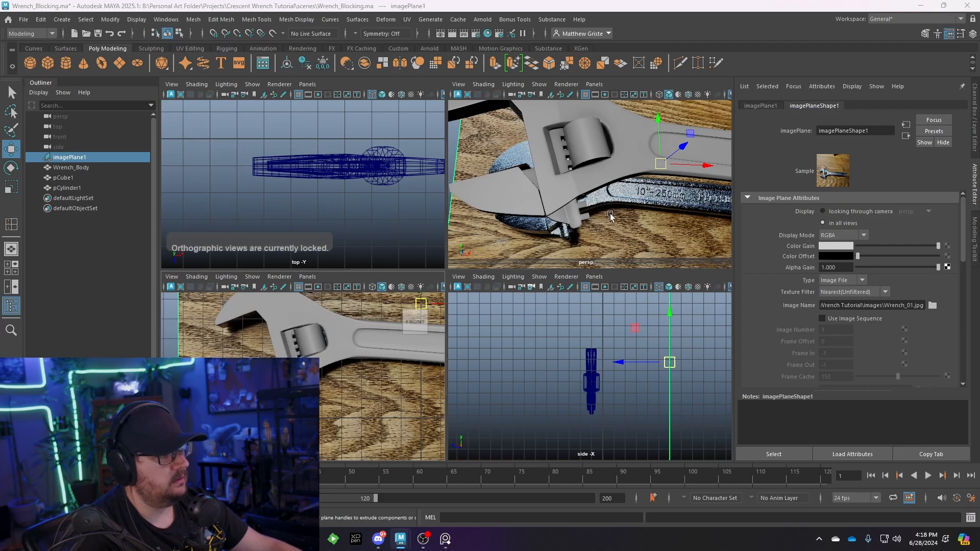
{"action": "key", "text": "space"}
{"action": "left_click_drag", "start_coordinate": [505, 245], "coordinate": [520, 289], "text": "alt"}
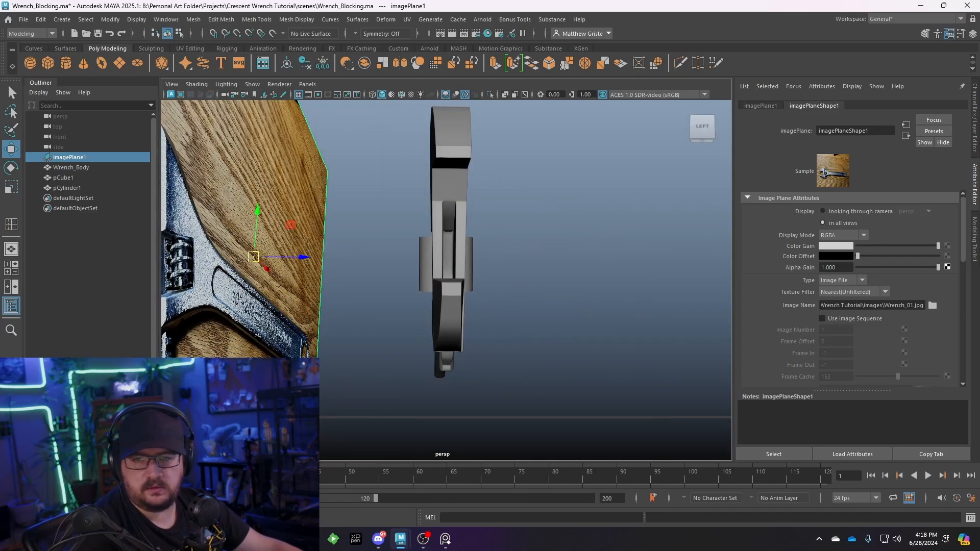
{"action": "left_click_drag", "start_coordinate": [419, 337], "coordinate": [352, 304], "text": "alt"}
Show the jaw unsmoothed and select the lengthwise faces on the rear and middle of its head's underside.
{"action": "left_click", "coordinate": [454, 273]}
{"action": "right_click_drag", "start_coordinate": [352, 304], "coordinate": [486, 284], "text": "alt"}
{"action": "key", "text": "1"}
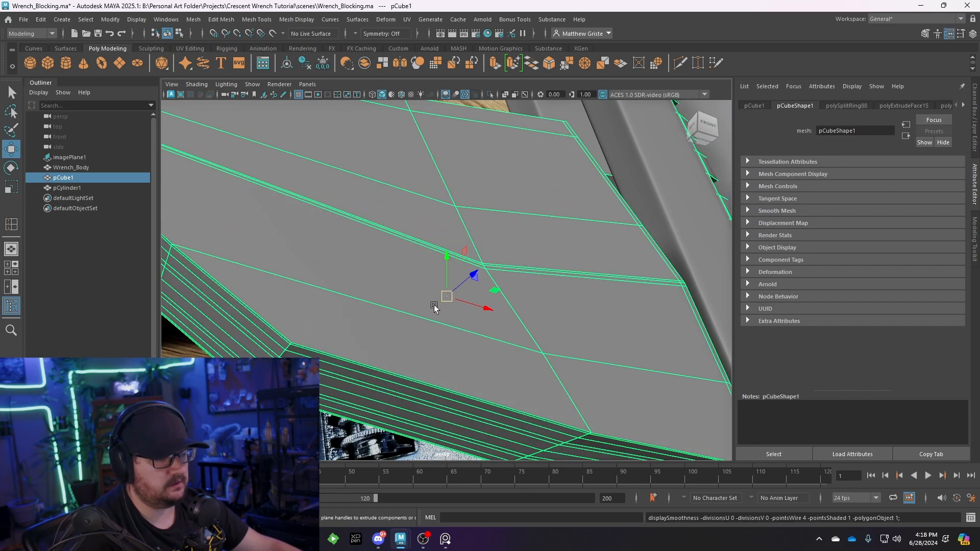
{"action": "right_click_drag", "start_coordinate": [435, 308], "coordinate": [358, 302], "text": "alt"}
{"action": "left_click_drag", "start_coordinate": [358, 301], "coordinate": [531, 268], "text": "alt"}
{"action": "middle_click_drag", "start_coordinate": [561, 303], "coordinate": [498, 321], "text": "alt"}
{"action": "right_click_drag", "start_coordinate": [506, 235], "coordinate": [508, 281]}
{"action": "left_click", "coordinate": [516, 289]}
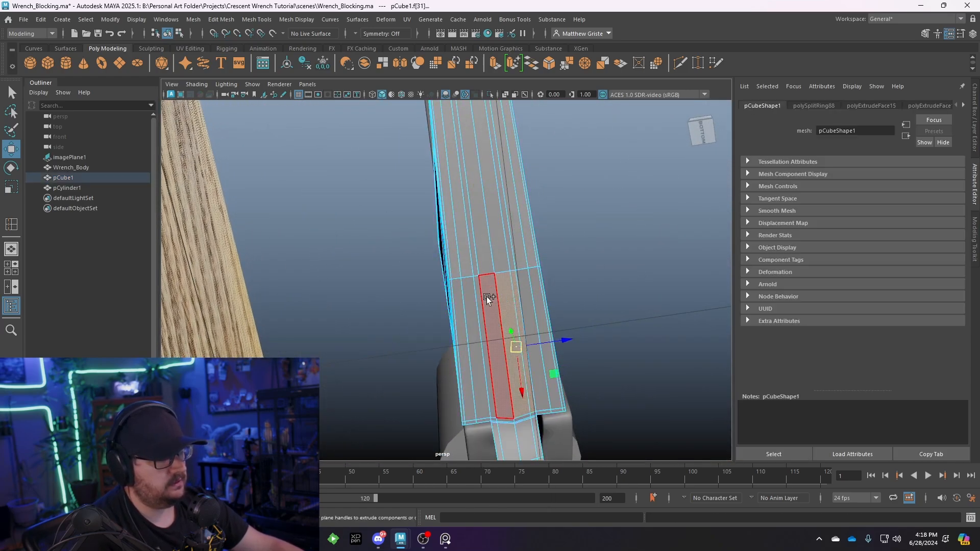
{"action": "left_click", "coordinate": [484, 296], "text": "shift"}
{"action": "left_click", "coordinate": [468, 290], "text": "shift"}
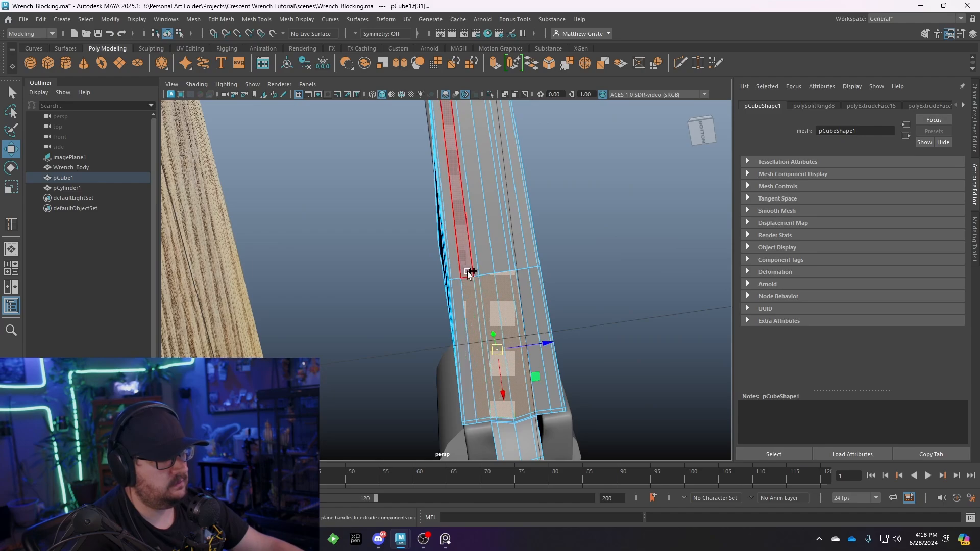
{"action": "left_click", "coordinate": [467, 270], "text": "shift"}
{"action": "left_click", "coordinate": [475, 265], "text": "shift"}
{"action": "left_click", "coordinate": [482, 237], "text": "shift"}
{"action": "left_click", "coordinate": [494, 230], "text": "shift"}
{"action": "left_click", "coordinate": [505, 226], "text": "shift"}
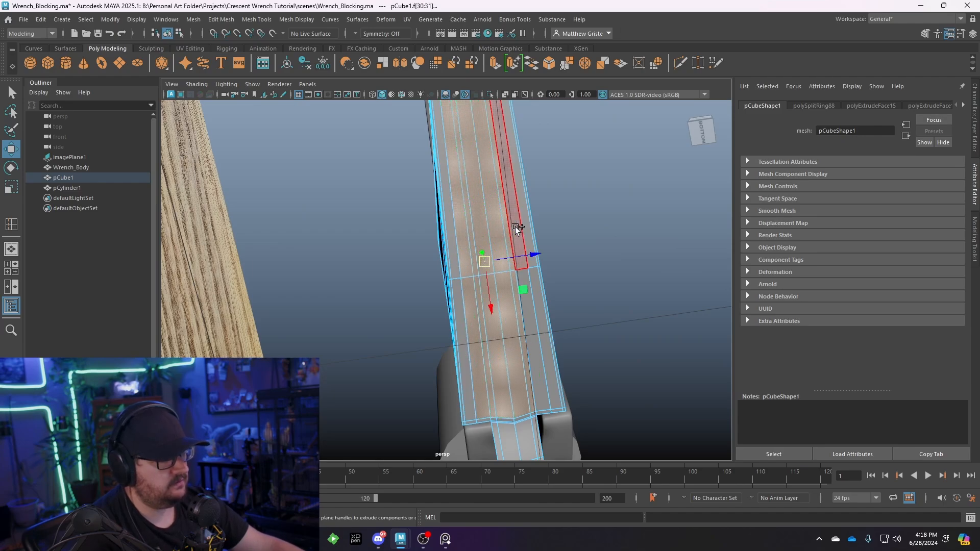
{"action": "left_click", "coordinate": [516, 229], "text": "shift"}
{"action": "left_click", "coordinate": [529, 314], "text": "shift"}
Extend the underside face selection to the jaw's tip and move the selected faces slightly downward.
{"action": "middle_click_drag", "start_coordinate": [500, 170], "coordinate": [490, 305], "text": "alt"}
{"action": "scroll", "coordinate": [490, 306], "scroll_direction": "down", "scroll_amount": 3}
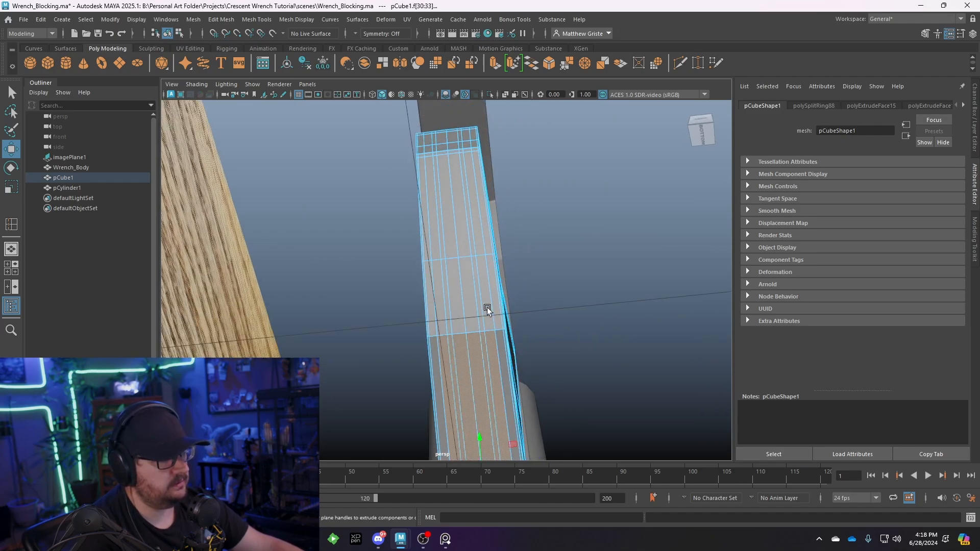
{"action": "left_click", "coordinate": [472, 311]}
{"action": "left_click", "coordinate": [454, 317]}
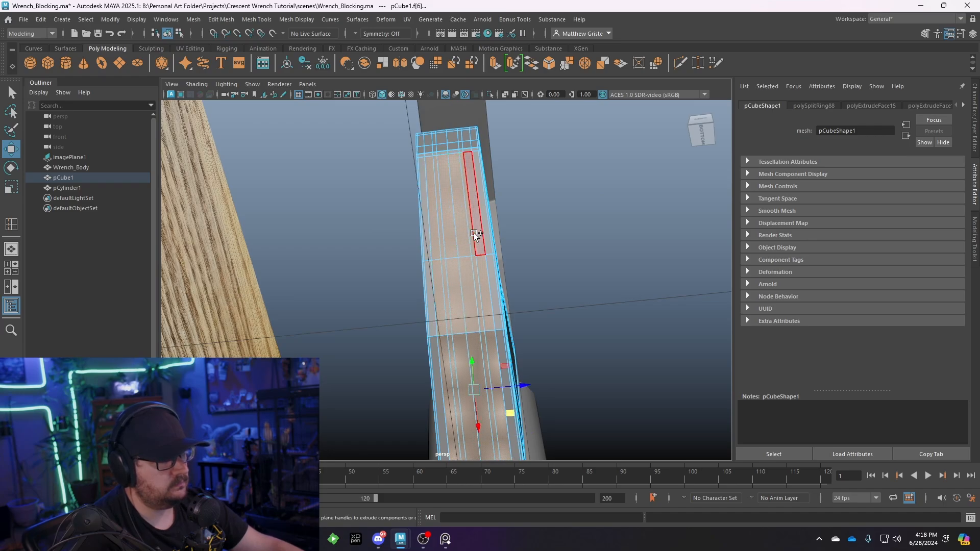
{"action": "left_click_drag", "start_coordinate": [474, 234], "coordinate": [457, 347], "text": "alt"}
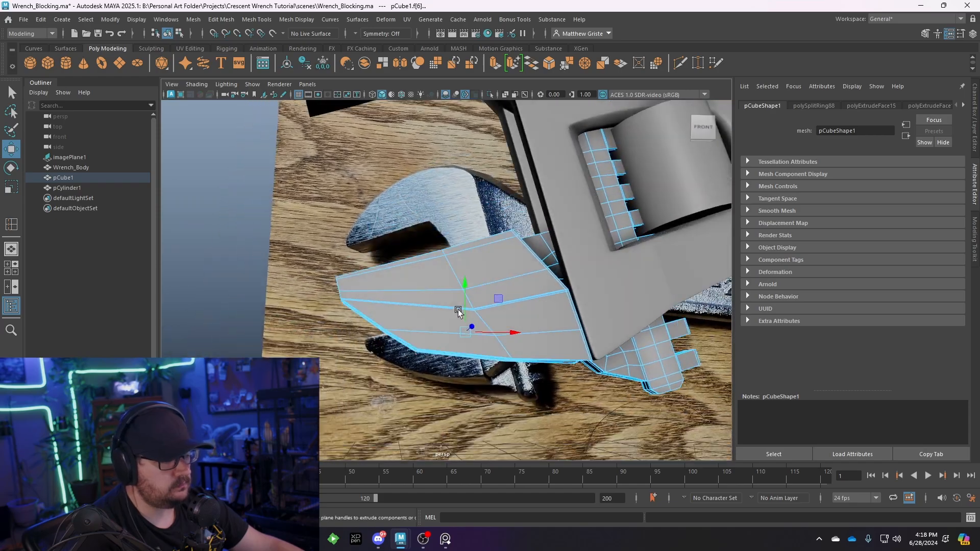
{"action": "left_click_drag", "start_coordinate": [464, 294], "coordinate": [464, 292]}
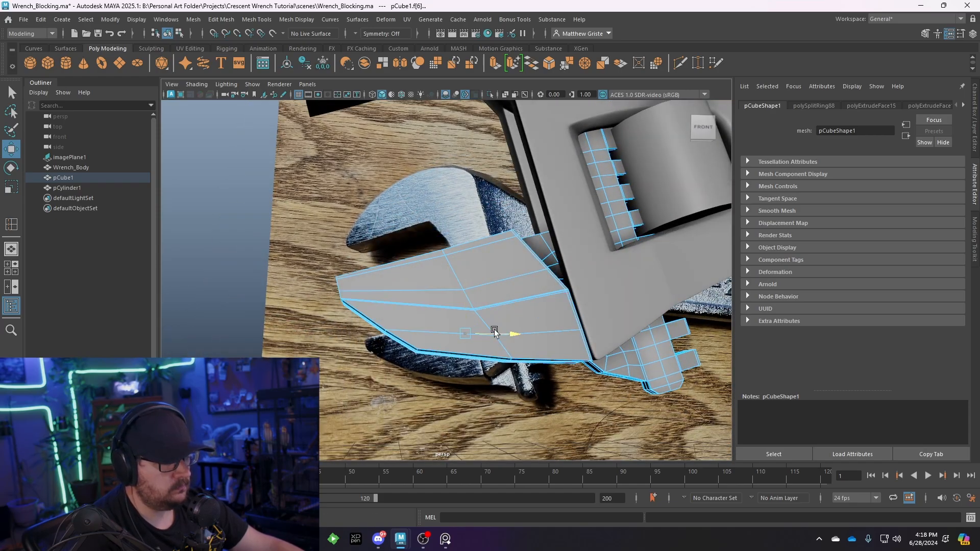
Narrow the selection to the underside's central face strips and move them downward in the front view.
{"action": "left_click_drag", "start_coordinate": [498, 302], "coordinate": [527, 281], "text": "alt"}
{"action": "scroll", "coordinate": [528, 280], "scroll_direction": "up", "scroll_amount": 4}
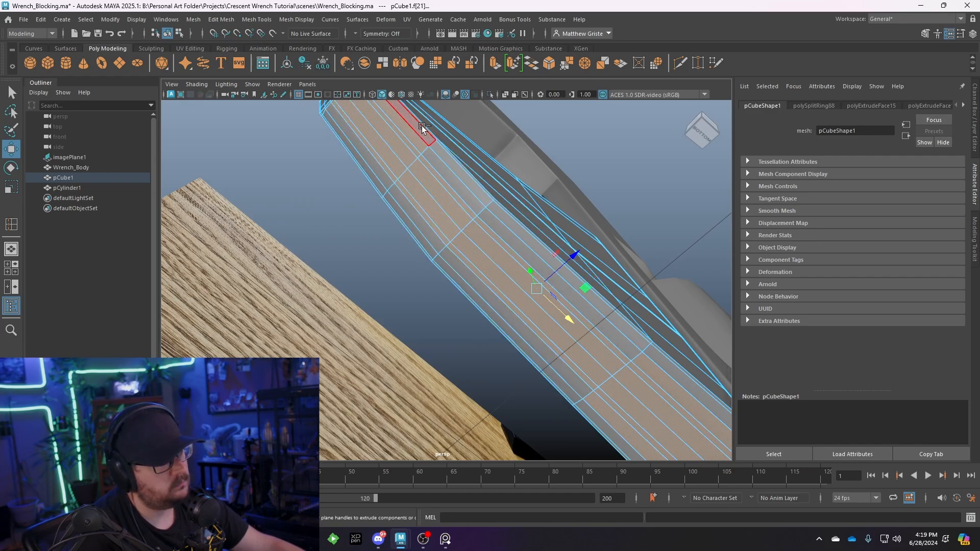
{"action": "left_click_drag", "start_coordinate": [417, 138], "coordinate": [459, 194], "text": "ctrl"}
{"action": "middle_click_drag", "start_coordinate": [559, 277], "coordinate": [528, 255], "text": "alt"}
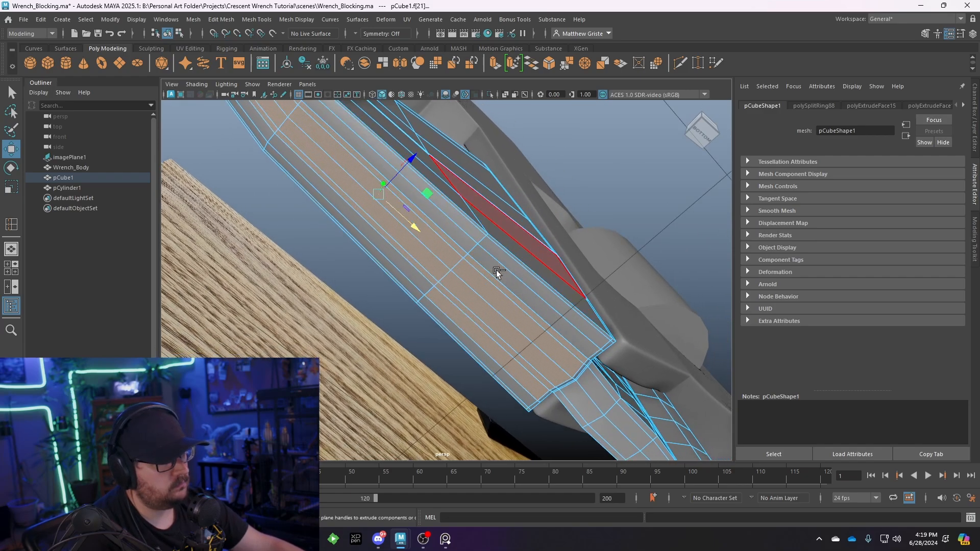
{"action": "key", "text": "space"}
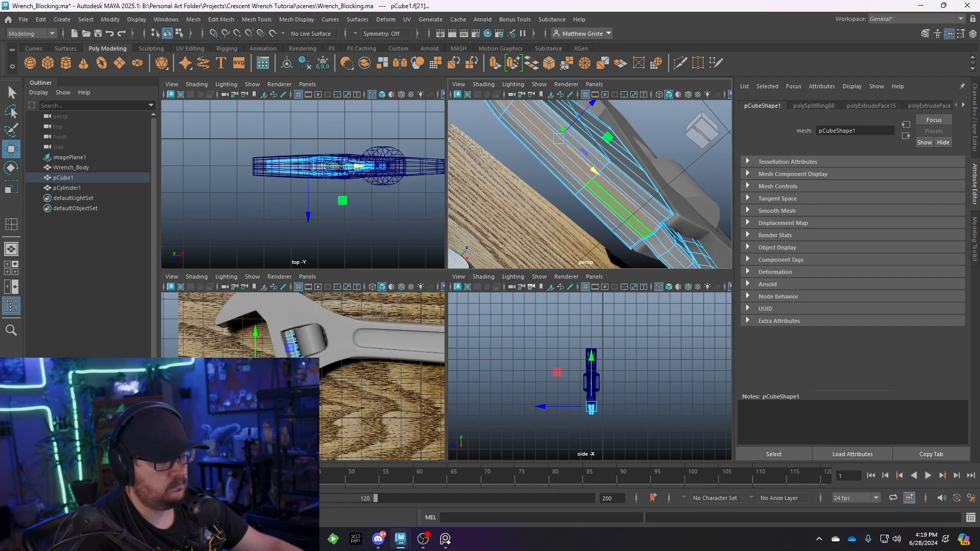
{"action": "key", "text": "space"}
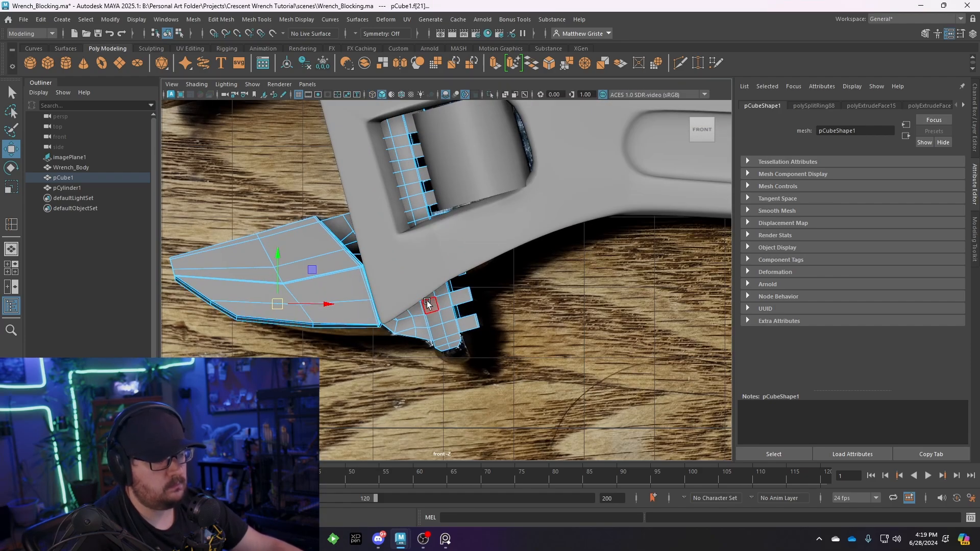
Return the jaw to object mode with smooth preview and examine its underside in the perspective view.
{"action": "right_click_drag", "start_coordinate": [300, 277], "coordinate": [359, 213]}
{"action": "key", "text": "space"}
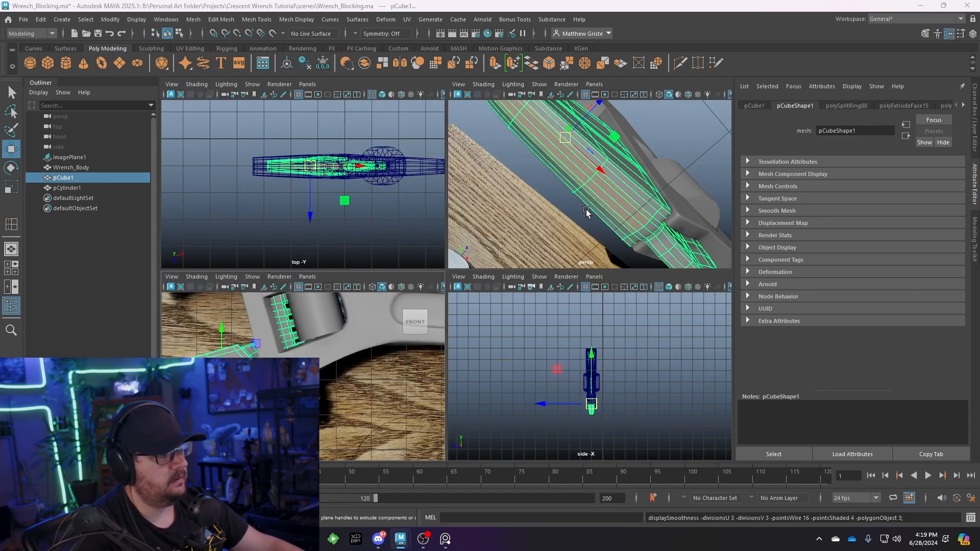
{"action": "key", "text": "space"}
{"action": "left_click", "coordinate": [495, 213]}
{"action": "left_click_drag", "start_coordinate": [495, 213], "coordinate": [627, 230], "text": "alt"}
{"action": "left_click", "coordinate": [477, 271]}
{"action": "left_click", "coordinate": [644, 226]}
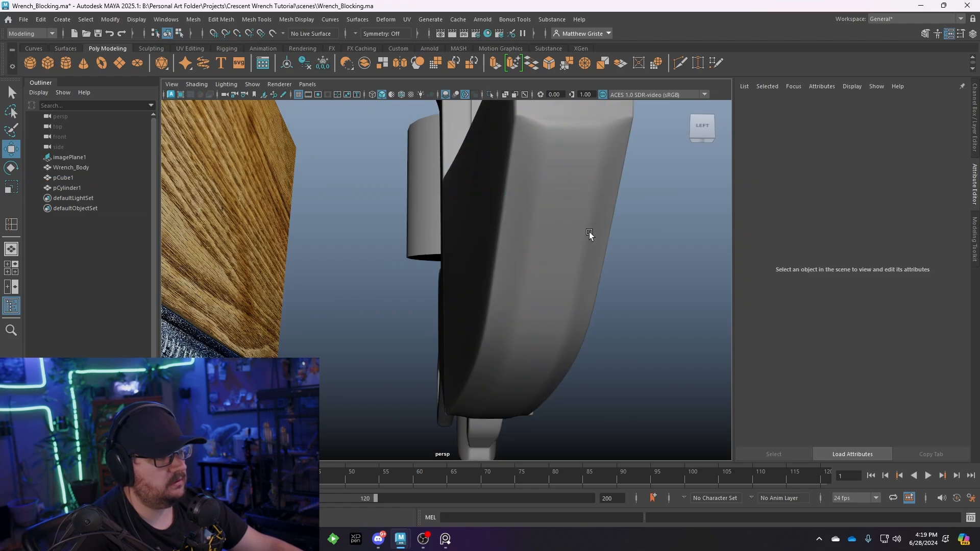
Select the lengthwise edges on both sides of the jaw's raised underside strip and scale them apart along the thickness.
{"action": "left_click", "coordinate": [589, 232]}
{"action": "key", "text": "1"}
{"action": "left_click_drag", "start_coordinate": [585, 172], "coordinate": [568, 169], "text": "alt"}
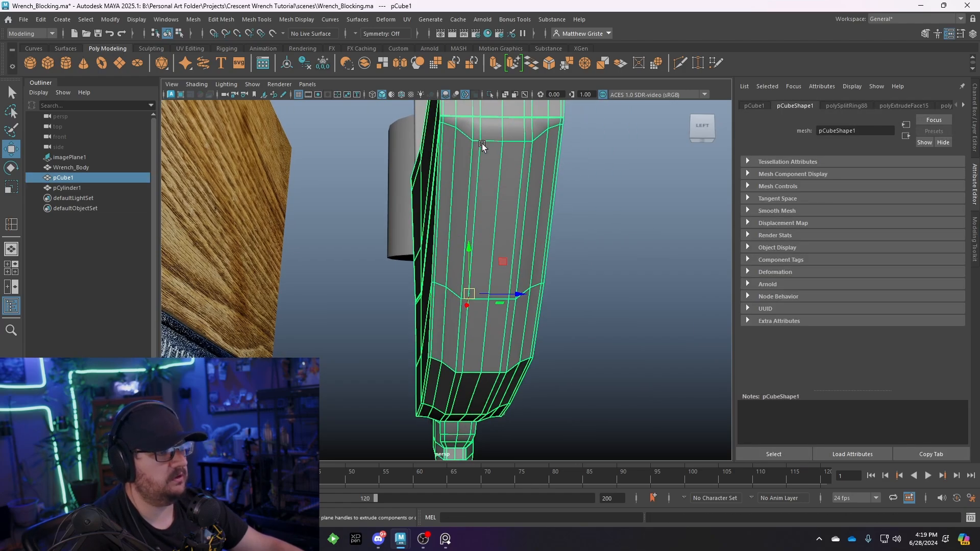
{"action": "right_click_drag", "start_coordinate": [482, 143], "coordinate": [457, 154]}
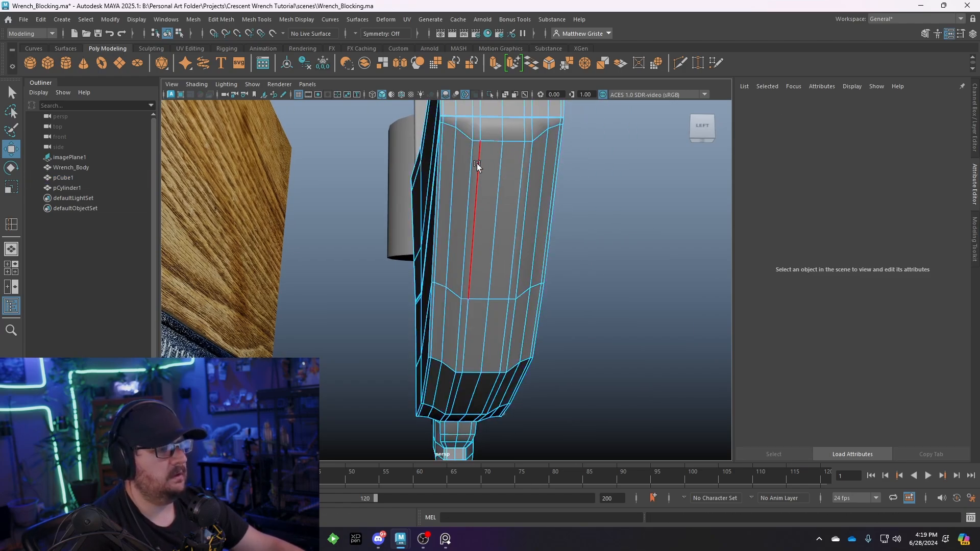
{"action": "left_click", "coordinate": [477, 164]}
{"action": "left_click", "coordinate": [519, 309], "text": "shift"}
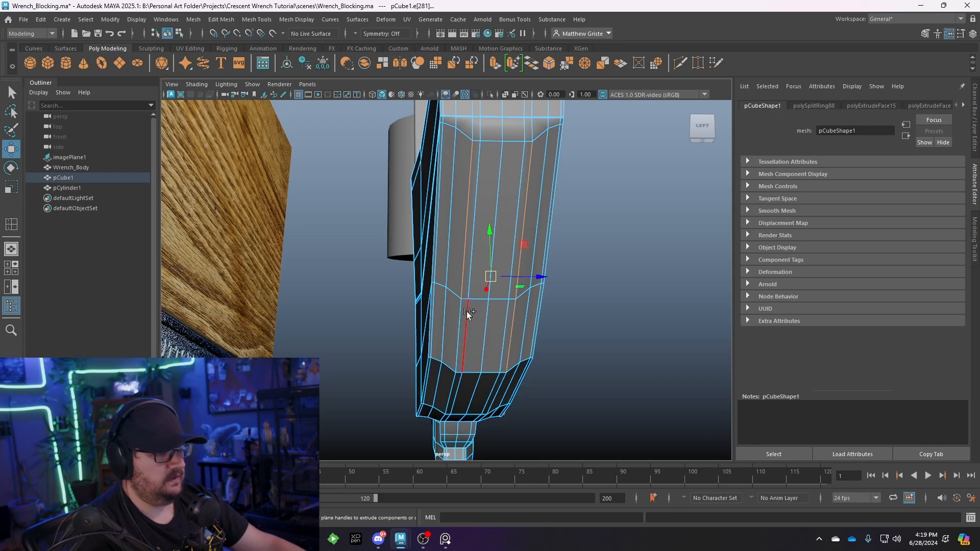
{"action": "left_click", "coordinate": [461, 311], "text": "shift"}
{"action": "left_click", "coordinate": [453, 381], "text": "shift"}
{"action": "left_click", "coordinate": [499, 382], "text": "shift"}
{"action": "key", "text": "e"}
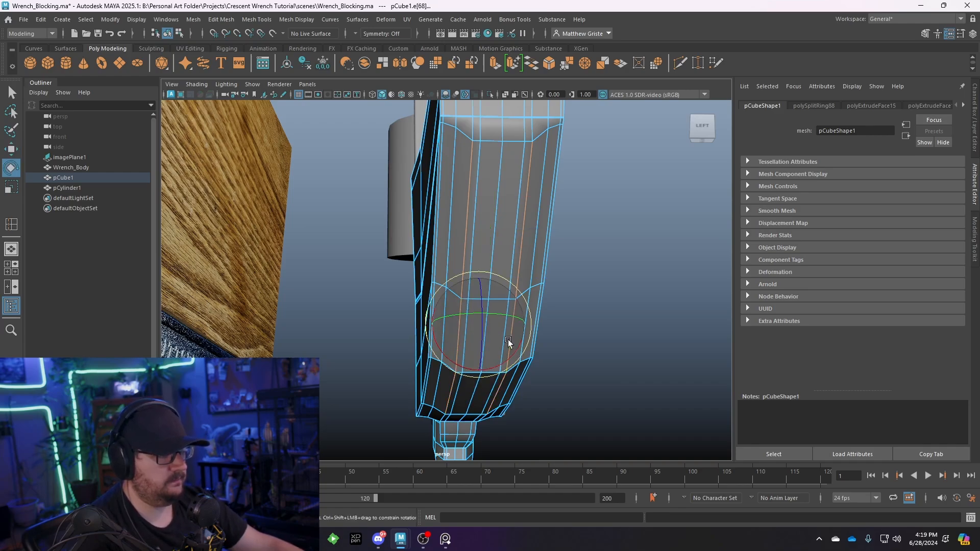
{"action": "key", "text": "r"}
{"action": "left_click_drag", "start_coordinate": [525, 323], "coordinate": [538, 322]}
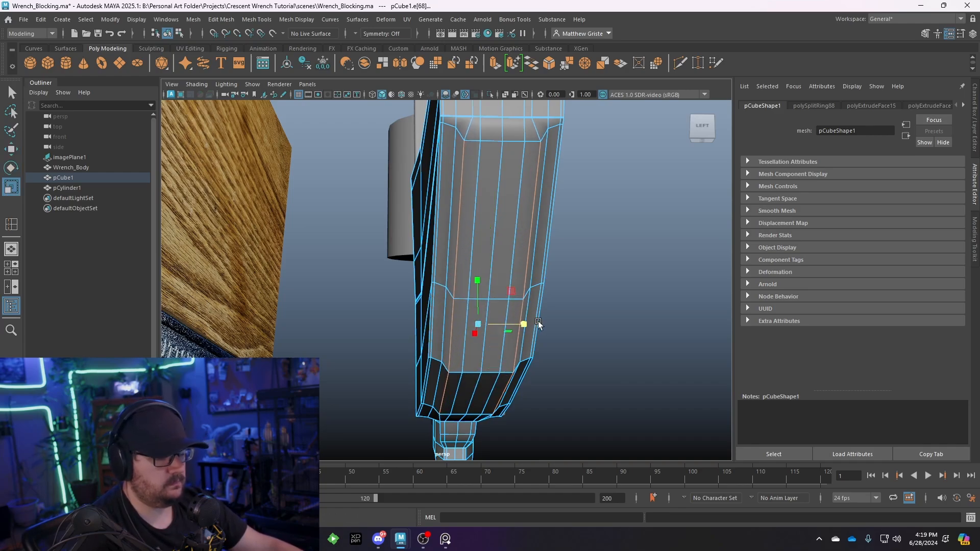
Smooth-preview the jaw in object mode and examine its widened underside from the side and front.
{"action": "key", "text": "3"}
{"action": "right_click_drag", "start_coordinate": [520, 211], "coordinate": [572, 195]}
{"action": "left_click", "coordinate": [572, 196]}
{"action": "scroll", "coordinate": [607, 229], "scroll_direction": "down", "scroll_amount": 5}
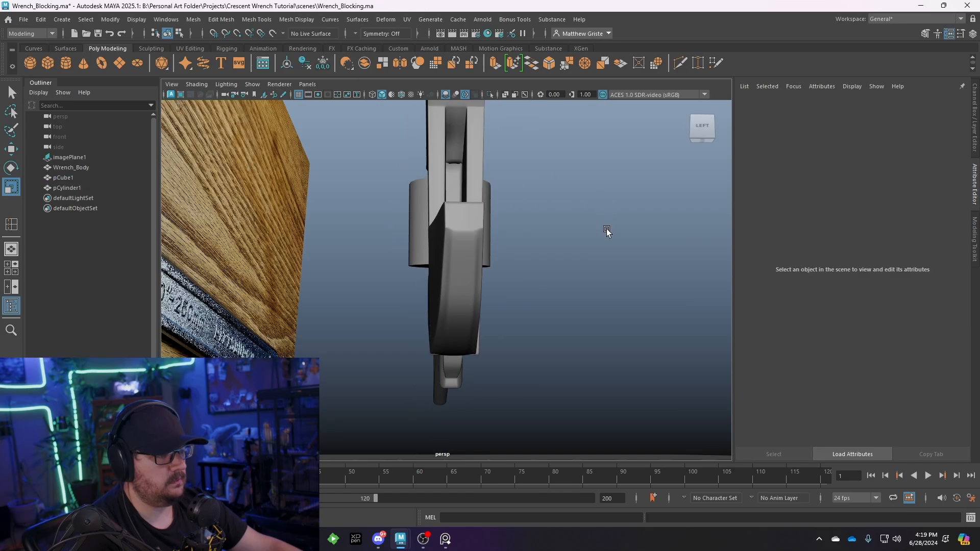
{"action": "left_click_drag", "start_coordinate": [606, 228], "coordinate": [460, 240], "text": "alt"}
{"action": "left_click", "coordinate": [422, 301]}
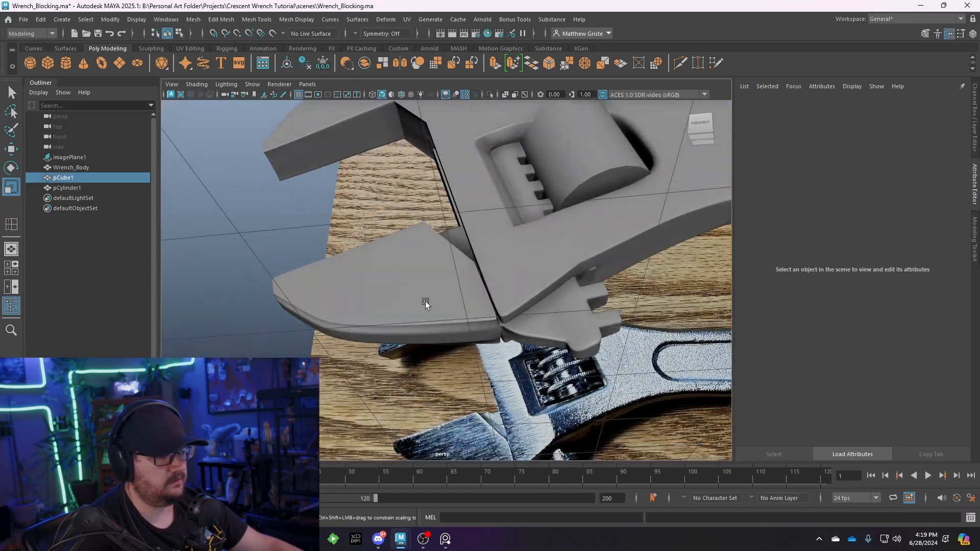
Frame the lower jaw and examine its smooth-previewed underside and neck from several angles.
{"action": "key", "text": "f"}
{"action": "left_click_drag", "start_coordinate": [439, 287], "coordinate": [488, 306], "text": "alt"}
{"action": "right_click_drag", "start_coordinate": [489, 305], "coordinate": [397, 291], "text": "alt"}
{"action": "left_click_drag", "start_coordinate": [396, 291], "coordinate": [361, 218], "text": "alt"}
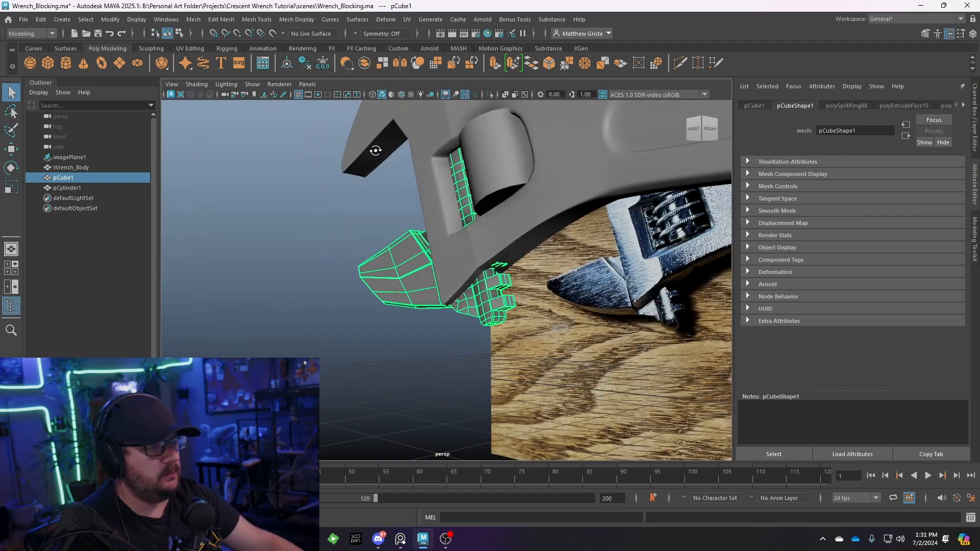
{"action": "left_click_drag", "start_coordinate": [449, 245], "coordinate": [437, 190], "text": "alt"}
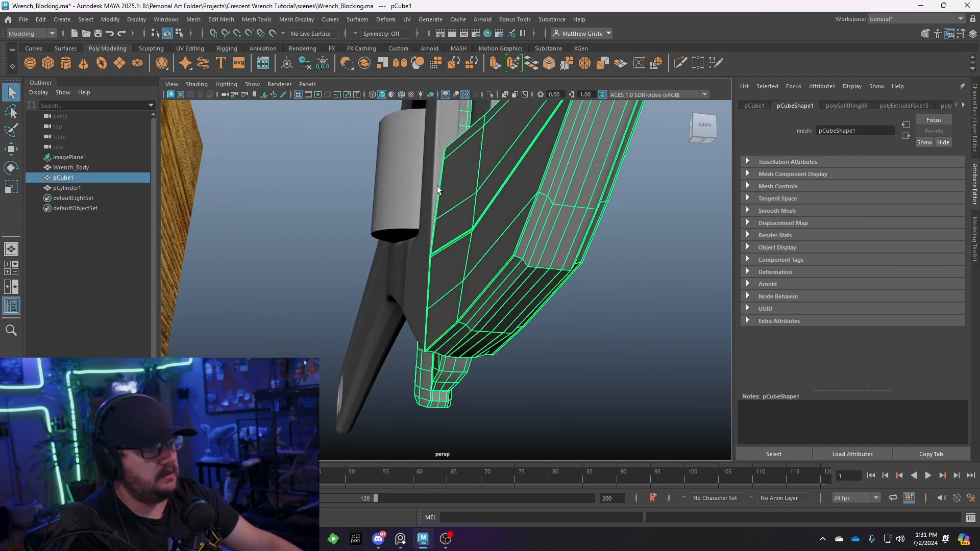
{"action": "key", "text": "3"}
{"action": "left_click", "coordinate": [654, 223]}
{"action": "left_click_drag", "start_coordinate": [590, 206], "coordinate": [560, 198], "text": "alt"}
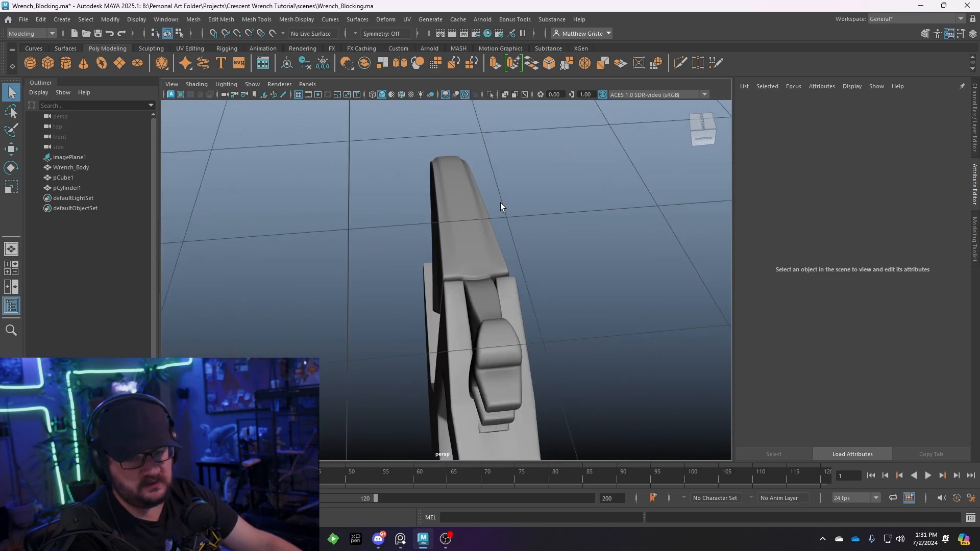
Select the lengthwise edges beside the rims of the jaw's underside, shift them slightly and scale them along the jaw's thickness.
{"action": "scroll", "coordinate": [490, 203], "scroll_direction": "up", "scroll_amount": 3}
{"action": "left_click", "coordinate": [479, 203]}
{"action": "left_click_drag", "start_coordinate": [418, 203], "coordinate": [387, 203], "text": "alt"}
{"action": "key", "text": "1"}
{"action": "right_click_drag", "start_coordinate": [387, 203], "coordinate": [385, 171]}
{"action": "left_click", "coordinate": [349, 208]}
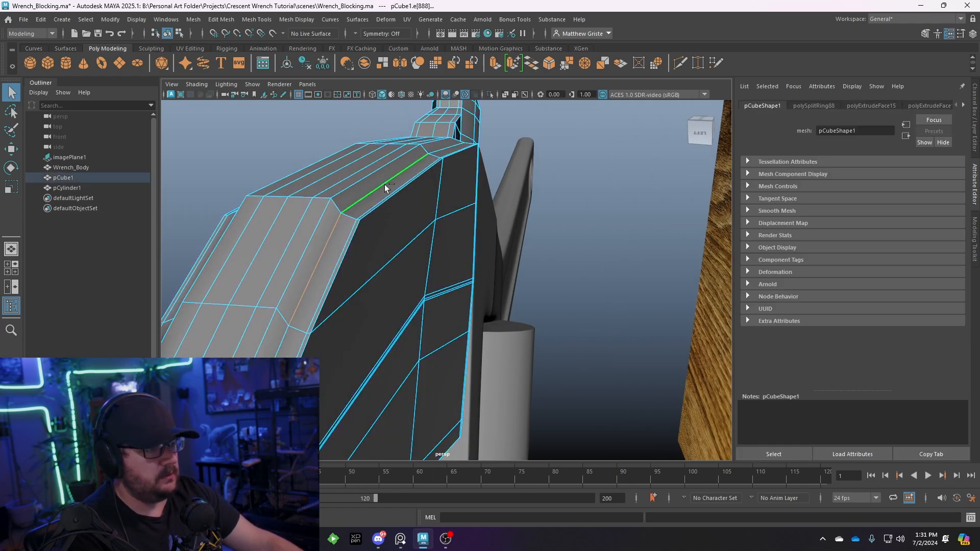
{"action": "left_click_drag", "start_coordinate": [432, 155], "coordinate": [382, 204], "text": "alt"}
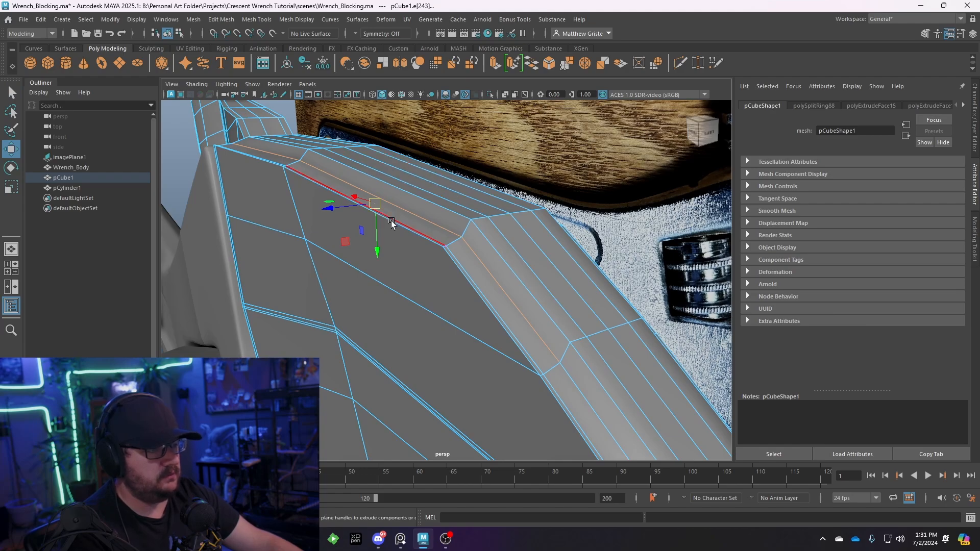
{"action": "left_click_drag", "start_coordinate": [378, 232], "coordinate": [378, 226]}
{"action": "key", "text": "e"}
{"action": "key", "text": "r"}
{"action": "left_click_drag", "start_coordinate": [329, 201], "coordinate": [326, 201]}
Return the jaw to a smooth preview in object mode and examine the adjusted underside rims.
{"action": "left_click_drag", "start_coordinate": [438, 210], "coordinate": [379, 219], "text": "alt"}
{"action": "key", "text": "3"}
{"action": "right_click_drag", "start_coordinate": [386, 180], "coordinate": [434, 167]}
{"action": "left_click", "coordinate": [381, 119]}
{"action": "left_click_drag", "start_coordinate": [381, 118], "coordinate": [484, 245], "text": "alt"}
{"action": "left_click", "coordinate": [484, 244]}
{"action": "scroll", "coordinate": [560, 204], "scroll_direction": "up", "scroll_amount": 5}
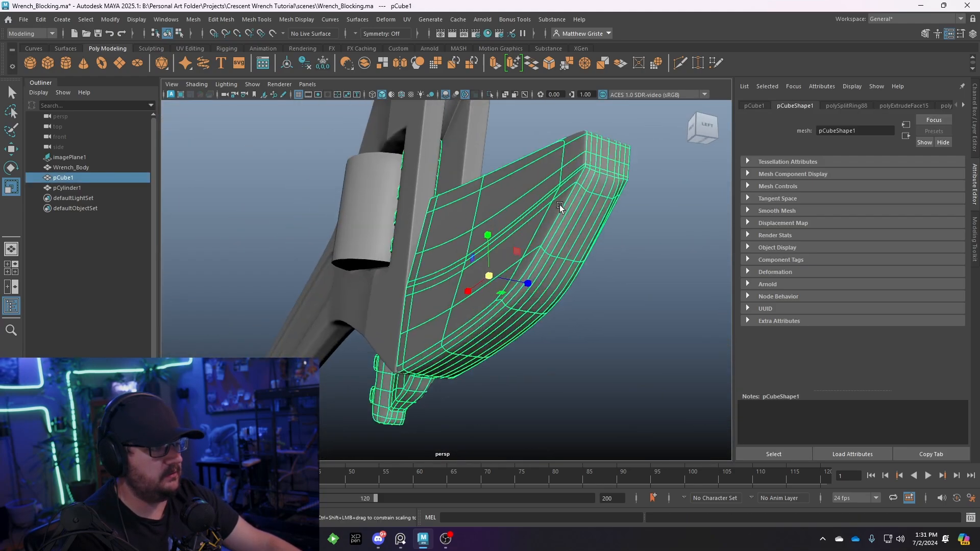
Select the two side corner vertices where the jaw's underside meets the blunt tip and reposition them with the Move tool.
{"action": "middle_click_drag", "start_coordinate": [531, 213], "coordinate": [452, 237], "text": "alt"}
{"action": "left_click_drag", "start_coordinate": [451, 237], "coordinate": [360, 194], "text": "alt"}
{"action": "right_click", "coordinate": [349, 188]}
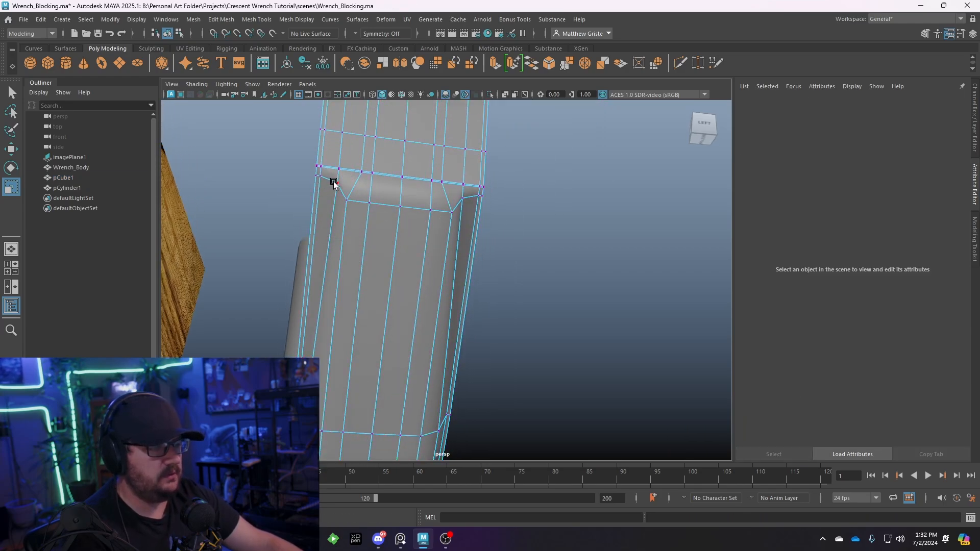
{"action": "left_click", "coordinate": [442, 186]}
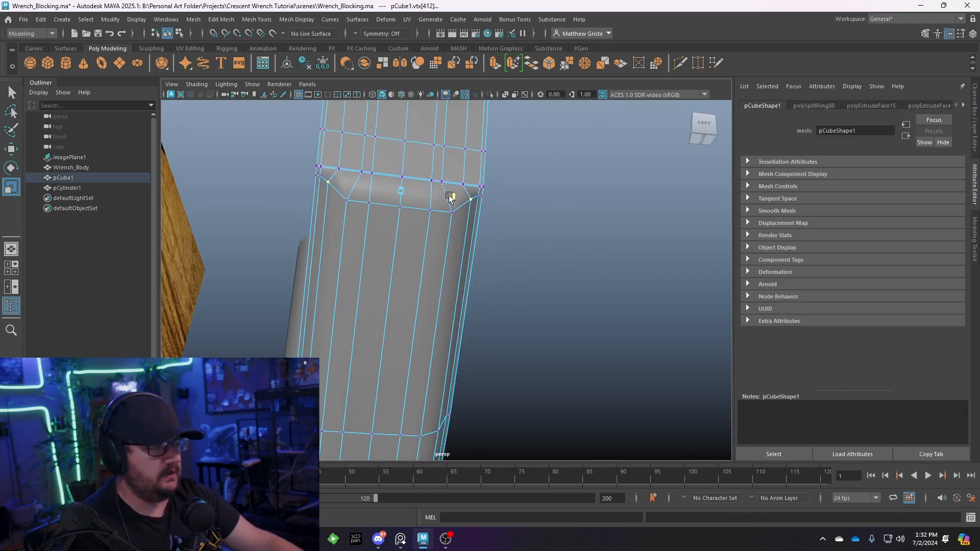
{"action": "key", "text": "w"}
{"action": "left_click_drag", "start_coordinate": [403, 217], "coordinate": [491, 256], "text": "alt"}
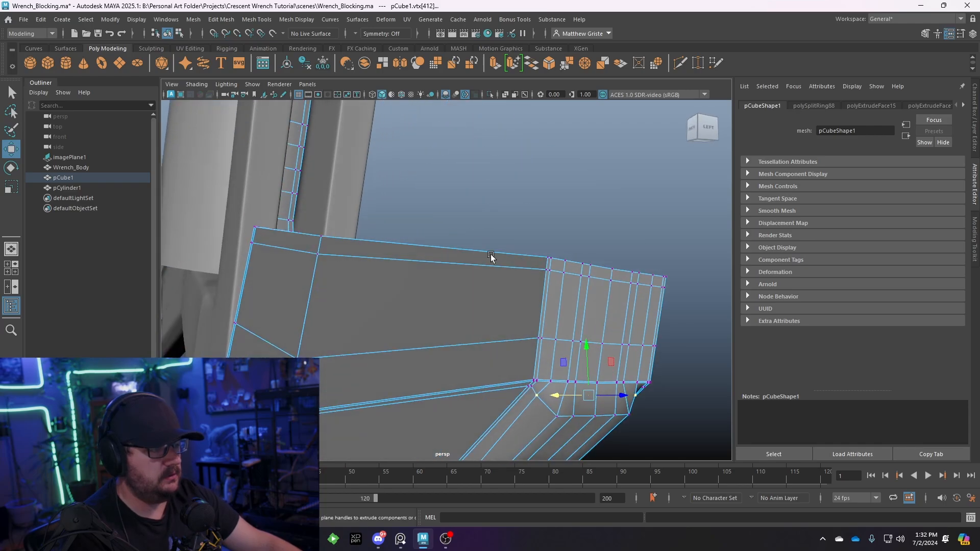
{"action": "key", "text": "3"}
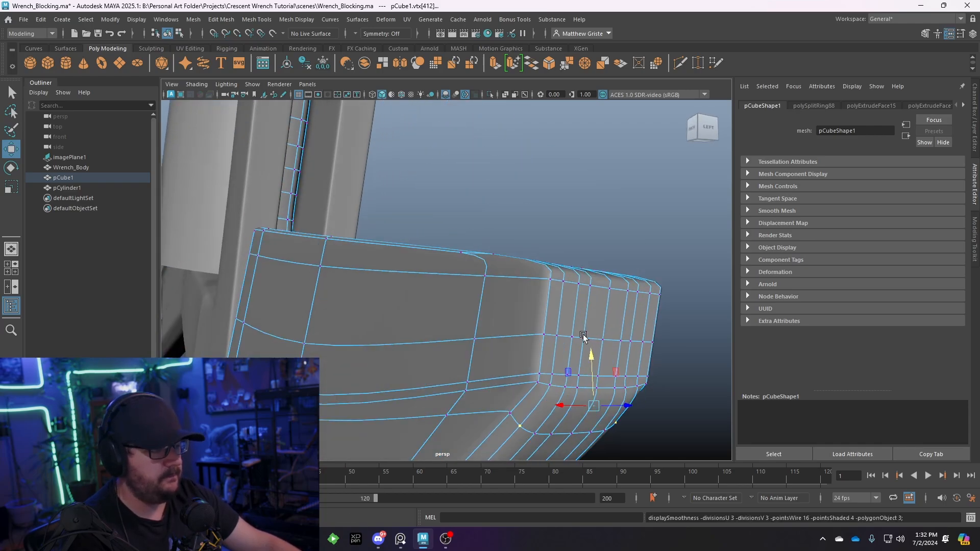
Switch the jaw back to object mode and examine its tip, underside and toothed rack inside the wrench body.
{"action": "right_click_drag", "start_coordinate": [591, 311], "coordinate": [637, 209]}
{"action": "left_click", "coordinate": [636, 208]}
{"action": "scroll", "coordinate": [628, 225], "scroll_direction": "down", "scroll_amount": 4}
{"action": "left_click_drag", "start_coordinate": [612, 285], "coordinate": [617, 239], "text": "alt"}
{"action": "right_click_drag", "start_coordinate": [617, 240], "coordinate": [489, 273], "text": "alt"}
{"action": "left_click_drag", "start_coordinate": [489, 272], "coordinate": [412, 219], "text": "alt"}
{"action": "scroll", "coordinate": [459, 268], "scroll_direction": "up", "scroll_amount": 5}
{"action": "left_click", "coordinate": [474, 237]}
{"action": "scroll", "coordinate": [431, 274], "scroll_direction": "up", "scroll_amount": 3}
{"action": "left_click", "coordinate": [427, 234]}
{"action": "left_click", "coordinate": [413, 235]}
Turn off the jaw's smooth preview and isolate the jaw in the perspective view.
{"action": "key", "text": "1"}
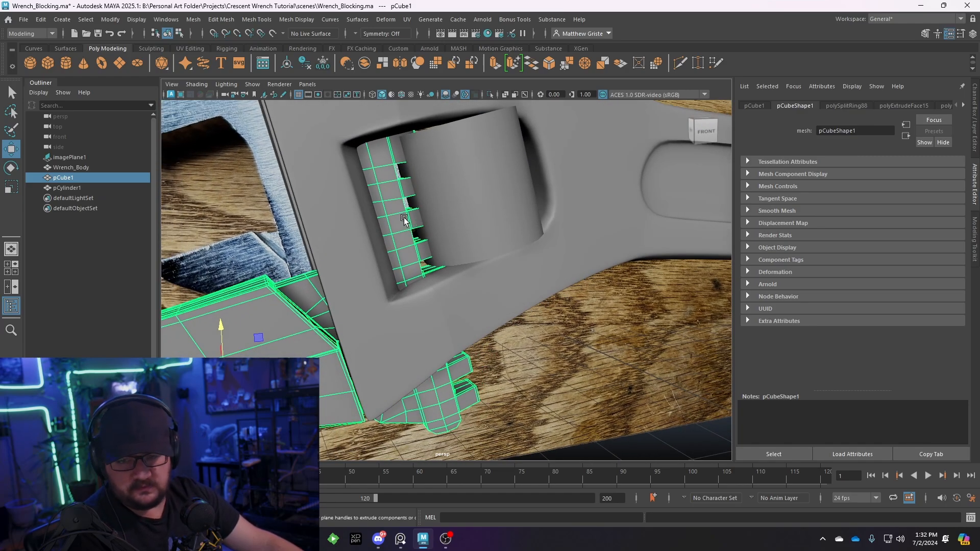
{"action": "scroll", "coordinate": [409, 219], "scroll_direction": "up", "scroll_amount": 4}
{"action": "middle_click_drag", "start_coordinate": [392, 170], "coordinate": [418, 283], "text": "alt"}
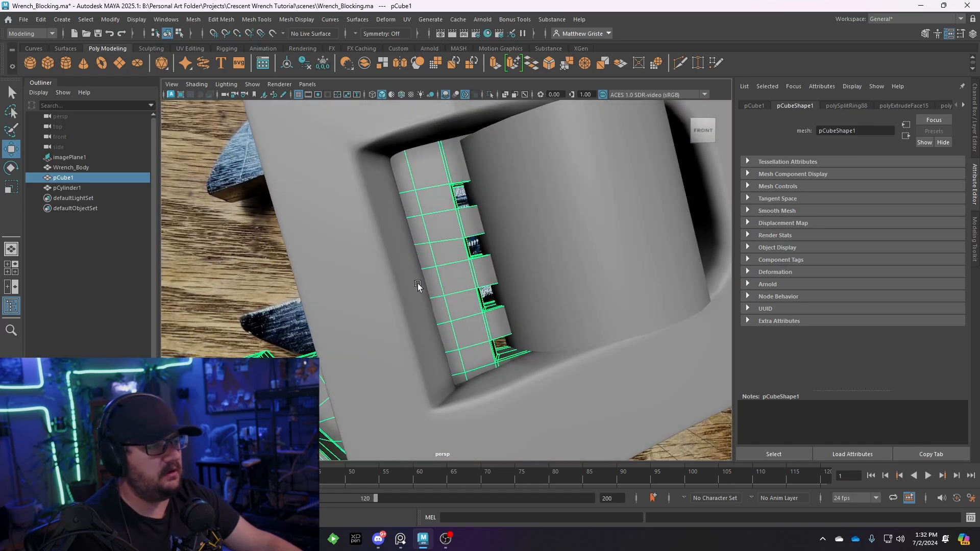
{"action": "left_click_drag", "start_coordinate": [417, 283], "coordinate": [419, 277], "text": "alt"}
{"action": "left_click", "coordinate": [249, 85]}
{"action": "mouse_move", "coordinate": [268, 104]}
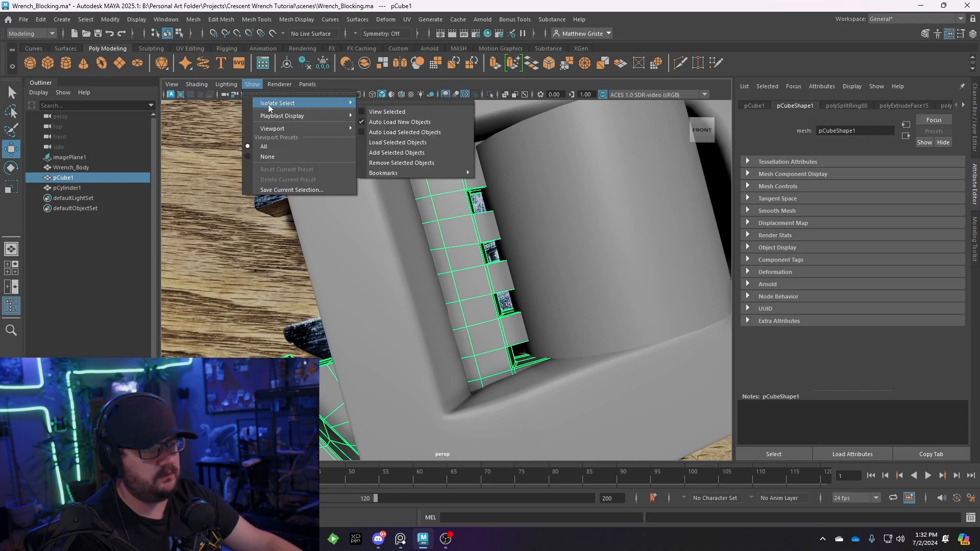
{"action": "left_click", "coordinate": [408, 107]}
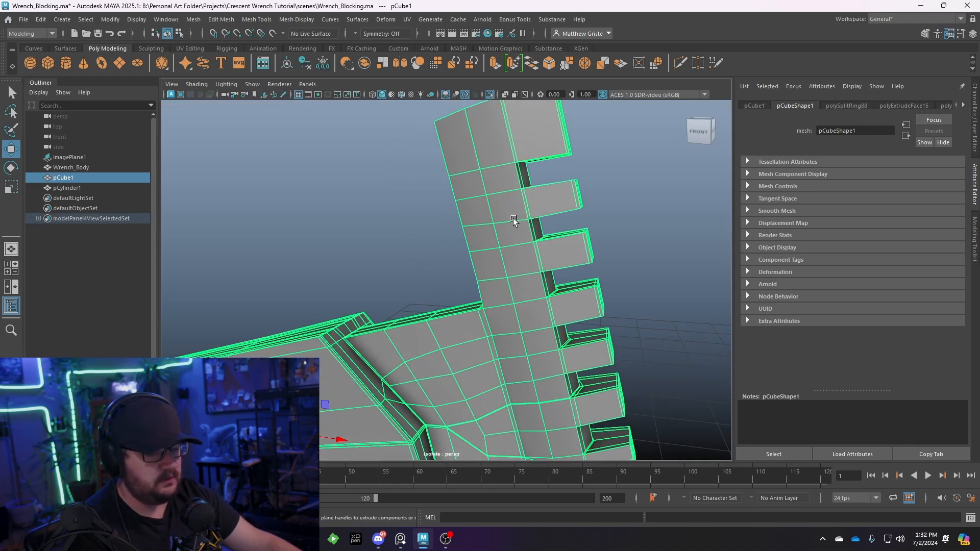
Try inserting a lengthwise edge loop on the jaw's rack, beside the bases of the teeth.
{"action": "left_click", "coordinate": [623, 195]}
{"action": "left_click_drag", "start_coordinate": [623, 195], "coordinate": [435, 231], "text": "alt"}
{"action": "left_click", "coordinate": [435, 231]}
{"action": "scroll", "coordinate": [435, 231], "scroll_direction": "up", "scroll_amount": 6}
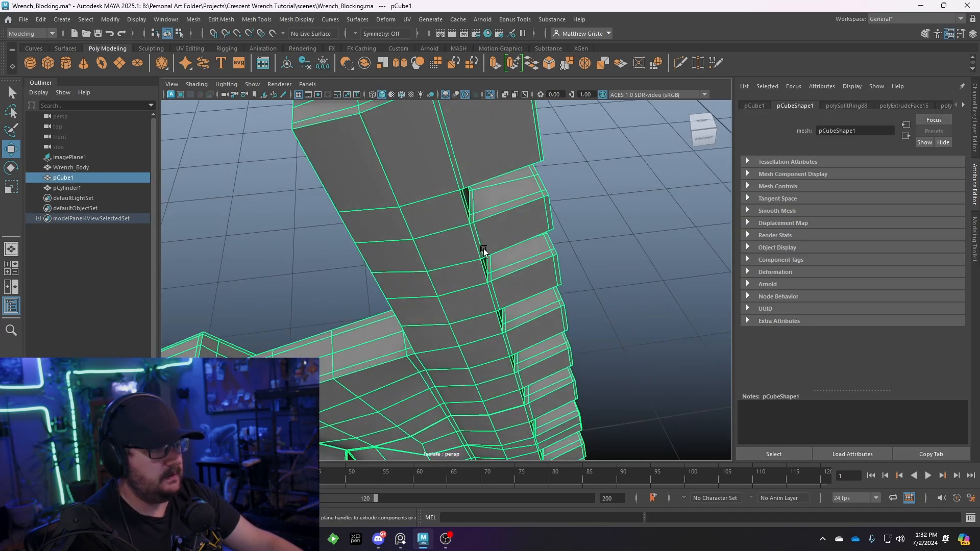
{"action": "left_click_drag", "start_coordinate": [484, 251], "coordinate": [415, 183], "text": "alt"}
{"action": "left_click", "coordinate": [257, 19]}
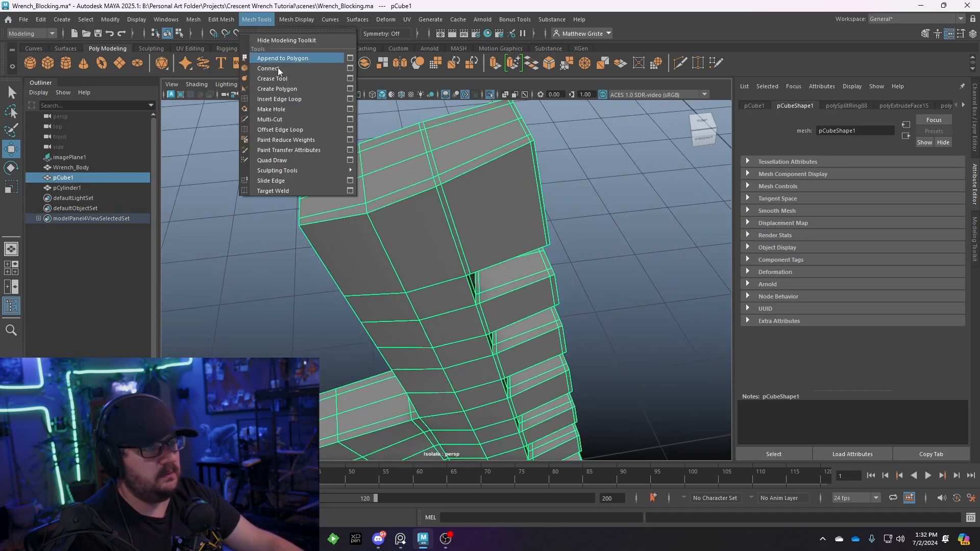
{"action": "left_click", "coordinate": [288, 102]}
{"action": "left_click_drag", "start_coordinate": [426, 189], "coordinate": [442, 188]}
{"action": "key", "text": "q"}
Smooth-preview the isolated jaw in object mode and examine the corners around the rack teeth.
{"action": "key", "text": "3"}
{"action": "right_click_drag", "start_coordinate": [481, 179], "coordinate": [532, 163]}
{"action": "left_click", "coordinate": [596, 204]}
{"action": "left_click_drag", "start_coordinate": [596, 204], "coordinate": [493, 190], "text": "alt"}
{"action": "left_click", "coordinate": [478, 240]}
{"action": "key", "text": "1"}
{"action": "scroll", "coordinate": [478, 263], "scroll_direction": "up", "scroll_amount": 5}
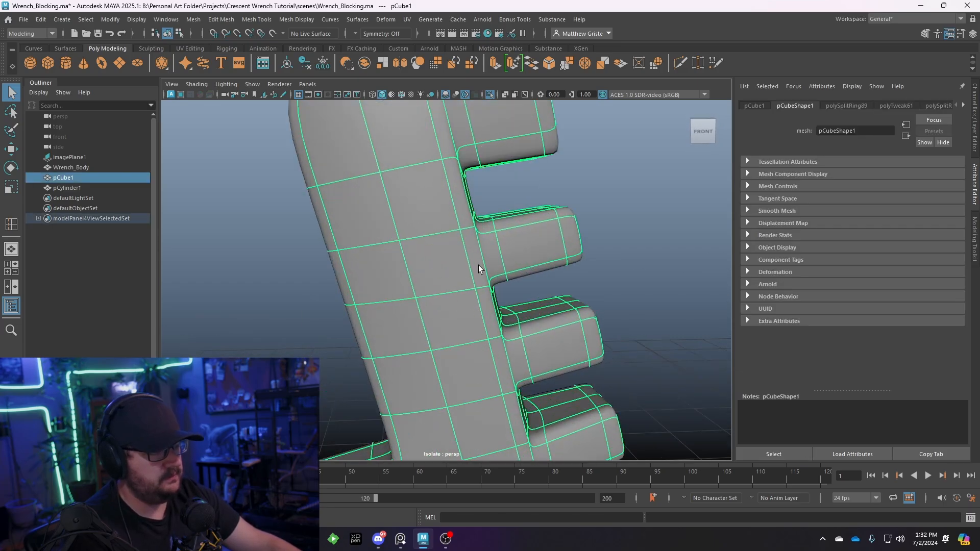
Try inserting edge loops across the rack near the upper and lower sides of the second tooth, with smooth preview on.
{"action": "scroll", "coordinate": [454, 242], "scroll_direction": "down", "scroll_amount": 6}
{"action": "left_click_drag", "start_coordinate": [439, 185], "coordinate": [473, 244], "text": "alt"}
{"action": "scroll", "coordinate": [401, 207], "scroll_direction": "up", "scroll_amount": 4}
{"action": "key", "text": "g"}
{"action": "key", "text": "q"}
{"action": "key", "text": "F8"}
{"action": "key", "text": "3"}
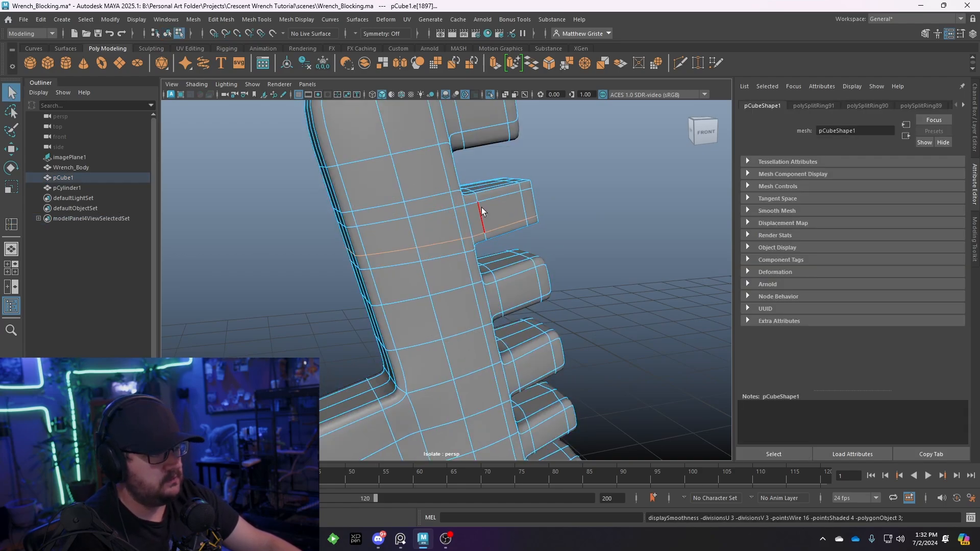
Undo the edge loops just inserted on the rack and its teeth.
{"action": "left_click", "coordinate": [535, 186]}
{"action": "left_click_drag", "start_coordinate": [535, 185], "coordinate": [516, 231], "text": "alt"}
{"action": "scroll", "coordinate": [517, 231], "scroll_direction": "up", "scroll_amount": 4}
{"action": "key", "text": "ctrl+z"}
{"action": "key", "text": "ctrl+z"}
{"action": "key", "text": "ctrl+z"}
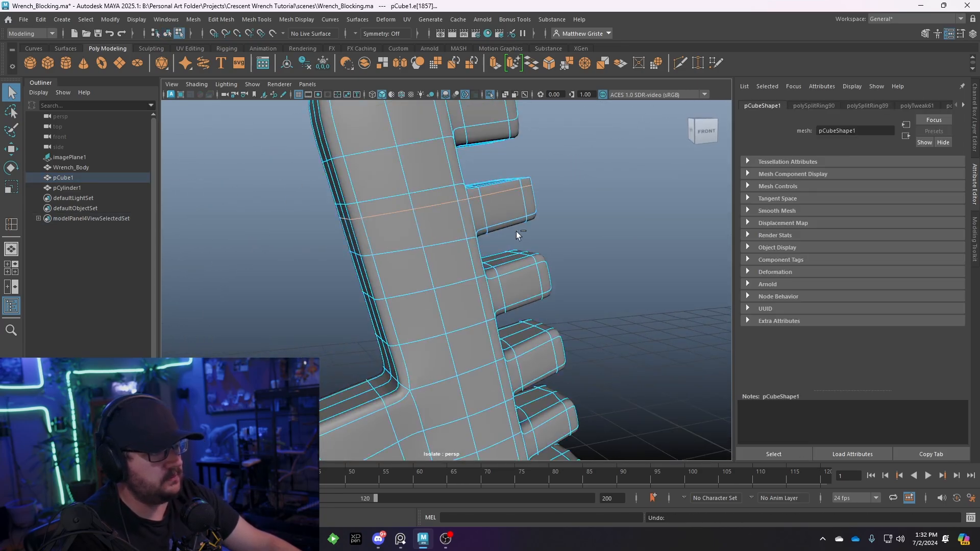
{"action": "key", "text": "ctrl+z"}
{"action": "key", "text": "ctrl+z"}
{"action": "key", "text": "ctrl+z"}
{"action": "key", "text": "ctrl+z"}
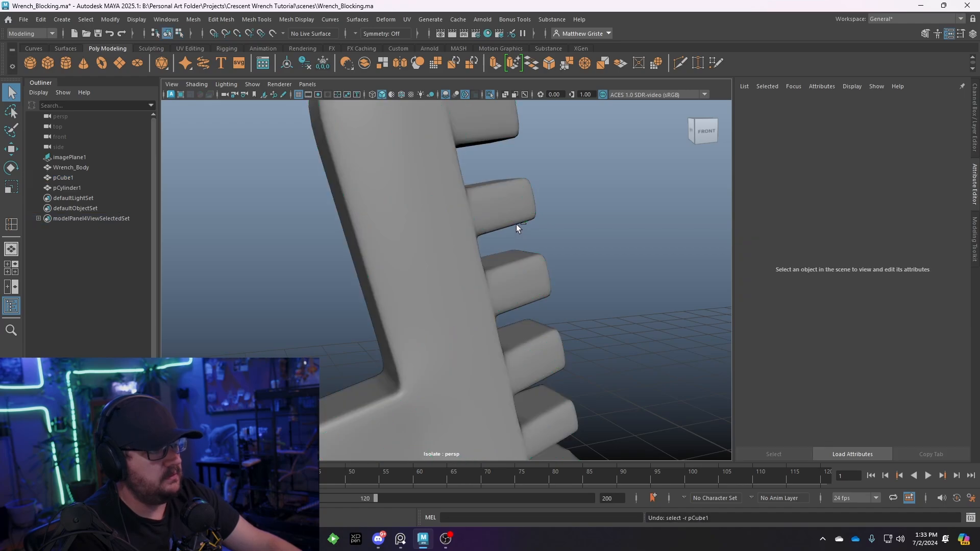
{"action": "key", "text": "ctrl+z"}
Return to object mode and examine the end faces and undersides of the smoothed rack teeth up close.
{"action": "right_click_drag", "start_coordinate": [490, 202], "coordinate": [528, 188]}
{"action": "left_click", "coordinate": [565, 195]}
{"action": "scroll", "coordinate": [565, 195], "scroll_direction": "down", "scroll_amount": 3}
{"action": "left_click_drag", "start_coordinate": [565, 195], "coordinate": [406, 204], "text": "alt"}
{"action": "left_click", "coordinate": [406, 204]}
{"action": "scroll", "coordinate": [414, 215], "scroll_direction": "up", "scroll_amount": 3}
{"action": "middle_click_drag", "start_coordinate": [415, 215], "coordinate": [477, 289], "text": "alt"}
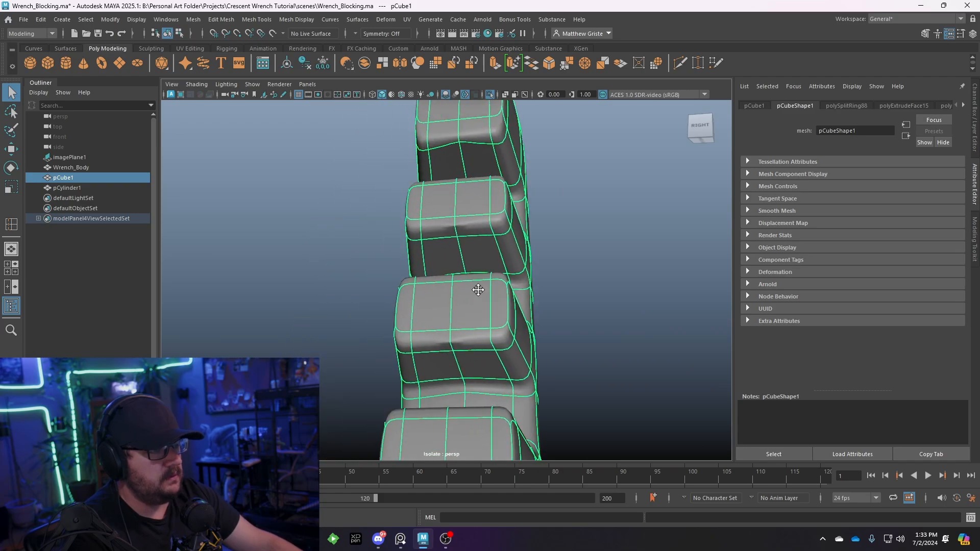
{"action": "scroll", "coordinate": [477, 289], "scroll_direction": "up", "scroll_amount": 3}
{"action": "left_click_drag", "start_coordinate": [477, 289], "coordinate": [489, 257], "text": "alt"}
{"action": "scroll", "coordinate": [511, 233], "scroll_direction": "up", "scroll_amount": 5}
{"action": "scroll", "coordinate": [528, 210], "scroll_direction": "down", "scroll_amount": 5}
Merge the doubled middle vertices on the lower outer edge of an upper rack tooth in the unsmoothed mesh.
{"action": "key", "text": "1"}
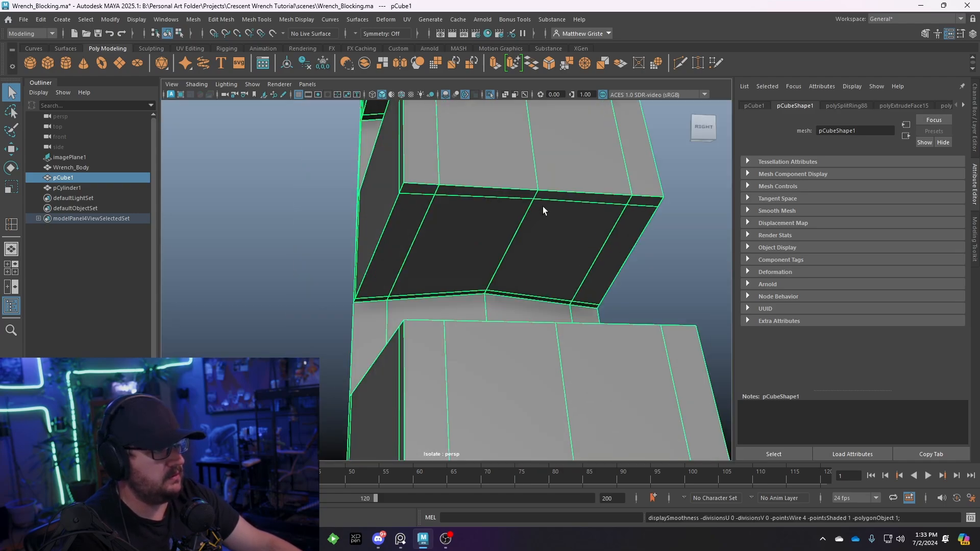
{"action": "scroll", "coordinate": [483, 223], "scroll_direction": "up", "scroll_amount": 3}
{"action": "right_click", "coordinate": [484, 202]}
{"action": "left_click", "coordinate": [435, 201]}
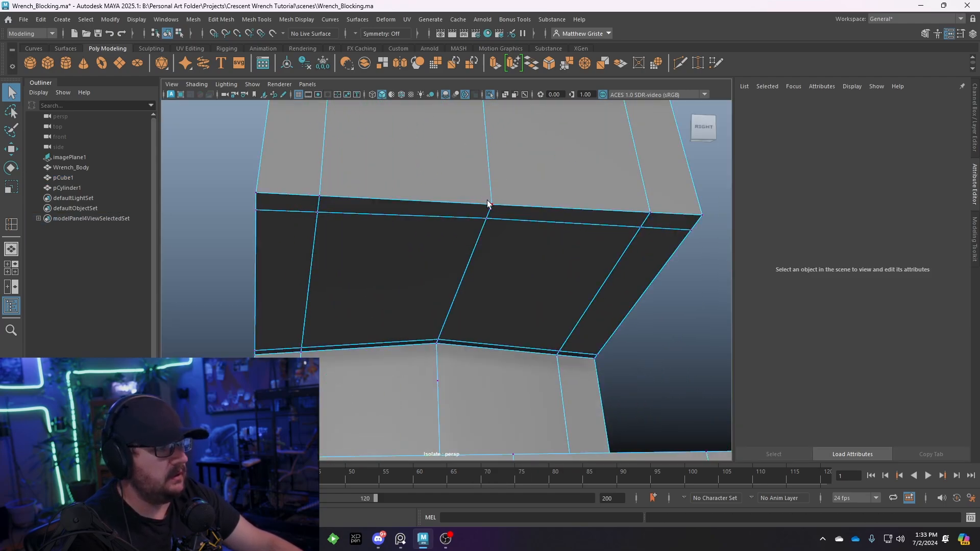
{"action": "left_click", "coordinate": [492, 207]}
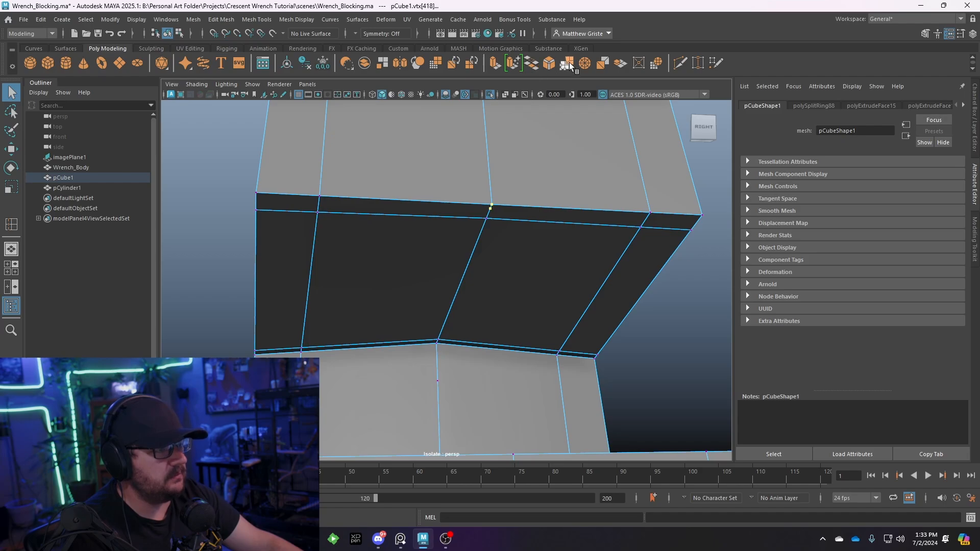
Smooth-preview the jaw in object mode and examine the tooth row for remaining pinches.
{"action": "scroll", "coordinate": [521, 190], "scroll_direction": "down", "scroll_amount": 5}
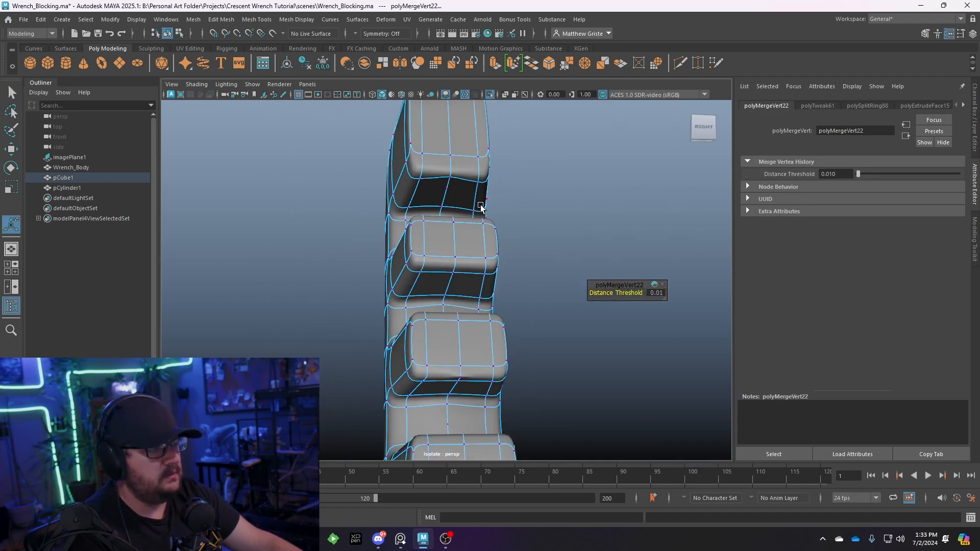
{"action": "right_click_drag", "start_coordinate": [463, 236], "coordinate": [510, 220]}
{"action": "key", "text": "3"}
{"action": "left_click", "coordinate": [504, 214]}
{"action": "scroll", "coordinate": [504, 215], "scroll_direction": "down", "scroll_amount": 3}
{"action": "mouse_move", "coordinate": [504, 216]}
{"action": "left_mouse_down", "text": "alt"}
{"action": "mouse_move", "coordinate": [515, 237]}
{"action": "mouse_move", "coordinate": [493, 221]}
{"action": "left_mouse_up", "text": "alt"}
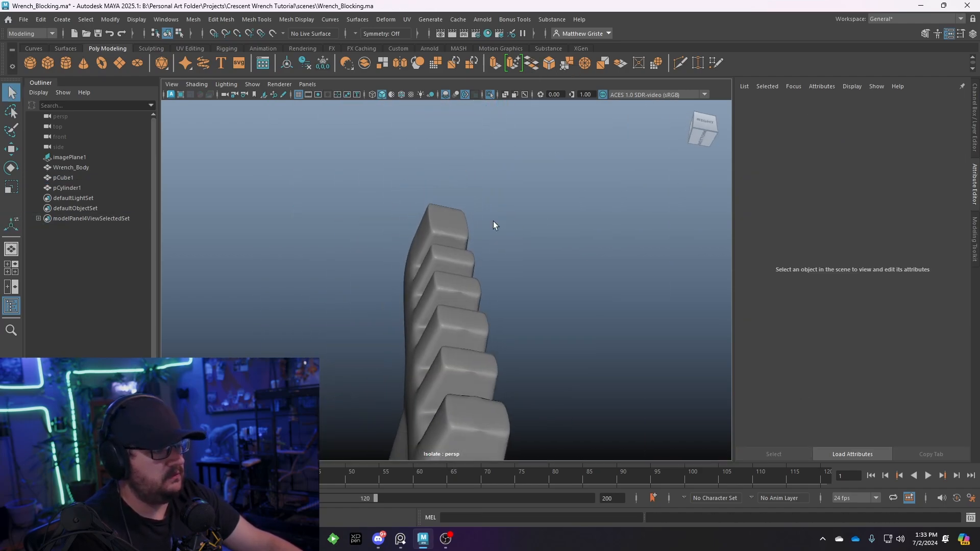
Merge the doubled middle vertices on the outer edge of the next pinched tooth, with smooth preview off.
{"action": "scroll", "coordinate": [460, 296], "scroll_direction": "up", "scroll_amount": 5}
{"action": "left_click", "coordinate": [460, 296]}
{"action": "left_click_drag", "start_coordinate": [461, 296], "coordinate": [464, 280], "text": "alt"}
{"action": "scroll", "coordinate": [463, 255], "scroll_direction": "up", "scroll_amount": 3}
{"action": "right_click_drag", "start_coordinate": [462, 235], "coordinate": [421, 239]}
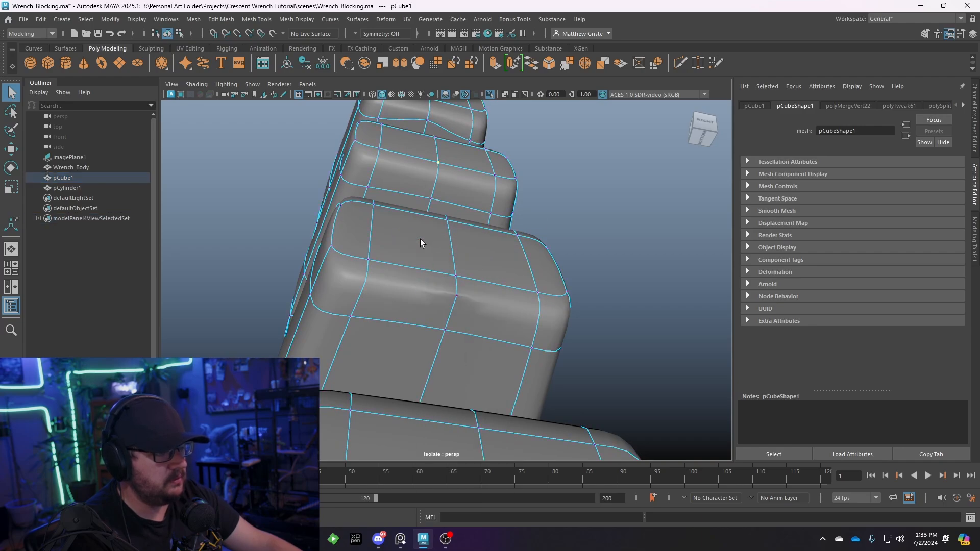
{"action": "key", "text": "1"}
{"action": "left_click_drag", "start_coordinate": [459, 293], "coordinate": [464, 292]}
{"action": "scroll", "coordinate": [463, 292], "scroll_direction": "up", "scroll_amount": 2}
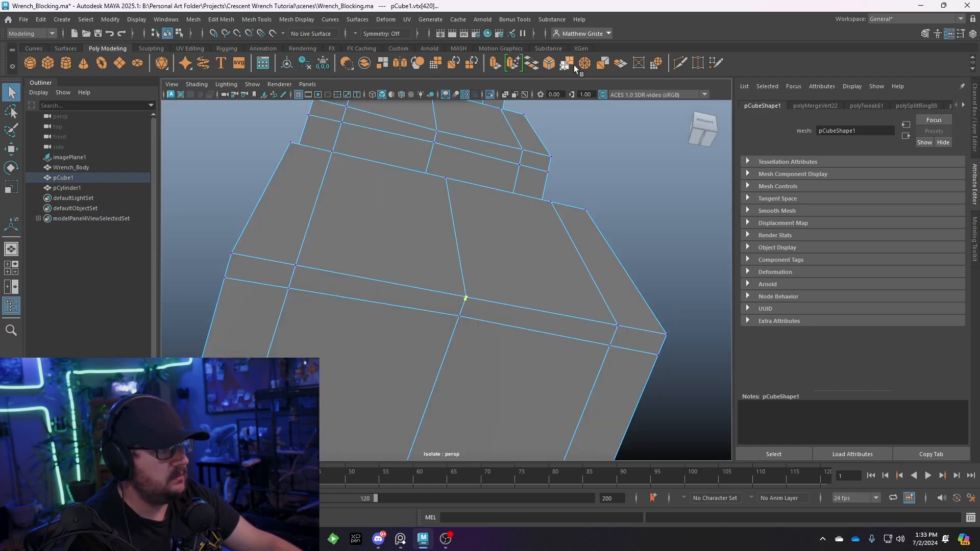
{"action": "left_click", "coordinate": [619, 63]}
Merge the doubled middle vertices on the outer edges of the following two teeth down the rack.
{"action": "scroll", "coordinate": [462, 291], "scroll_direction": "down", "scroll_amount": 3}
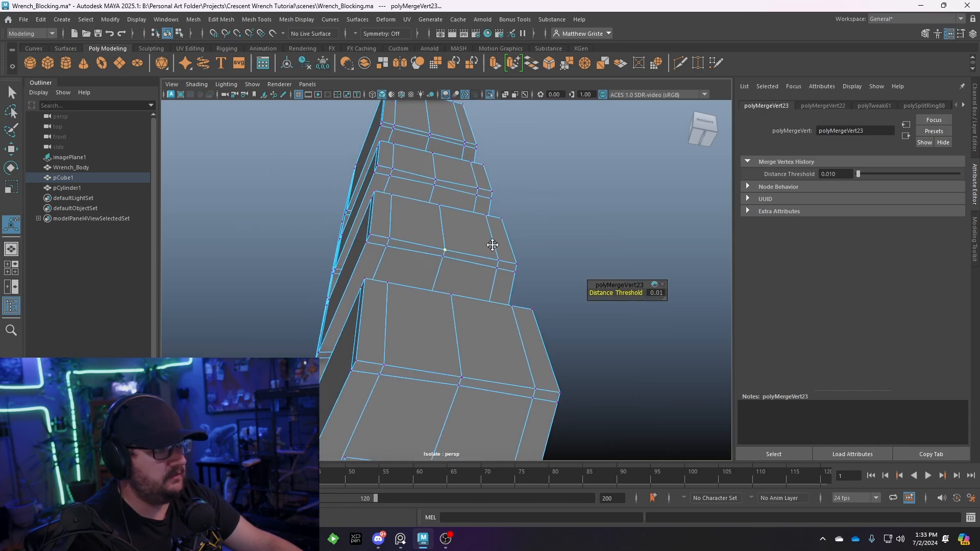
{"action": "scroll", "coordinate": [462, 291], "scroll_direction": "up", "scroll_amount": 3}
{"action": "left_click_drag", "start_coordinate": [436, 324], "coordinate": [446, 335]}
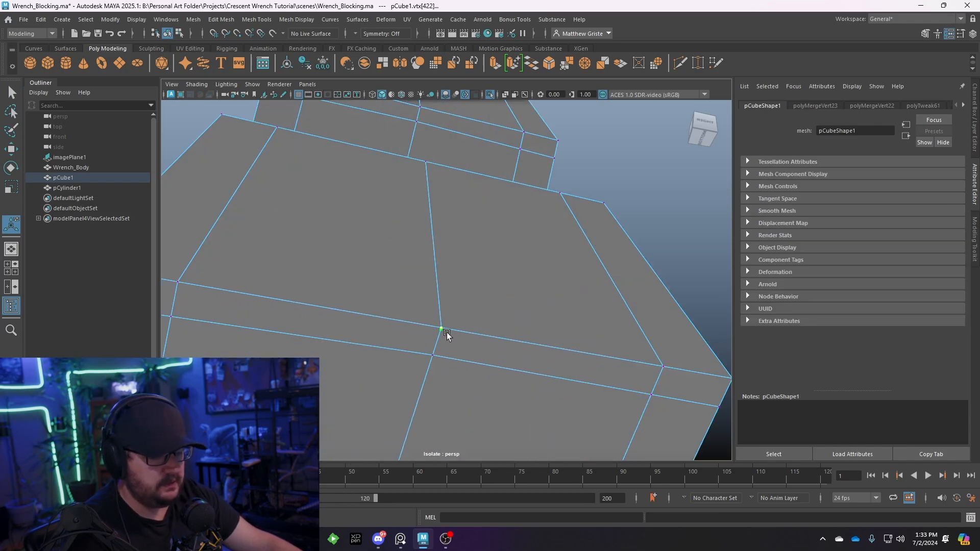
{"action": "key", "text": "g"}
{"action": "scroll", "coordinate": [467, 313], "scroll_direction": "down", "scroll_amount": 3}
{"action": "middle_click_drag", "start_coordinate": [475, 306], "coordinate": [474, 268], "text": "alt"}
{"action": "scroll", "coordinate": [474, 267], "scroll_direction": "up", "scroll_amount": 3}
{"action": "left_click_drag", "start_coordinate": [465, 300], "coordinate": [474, 314]}
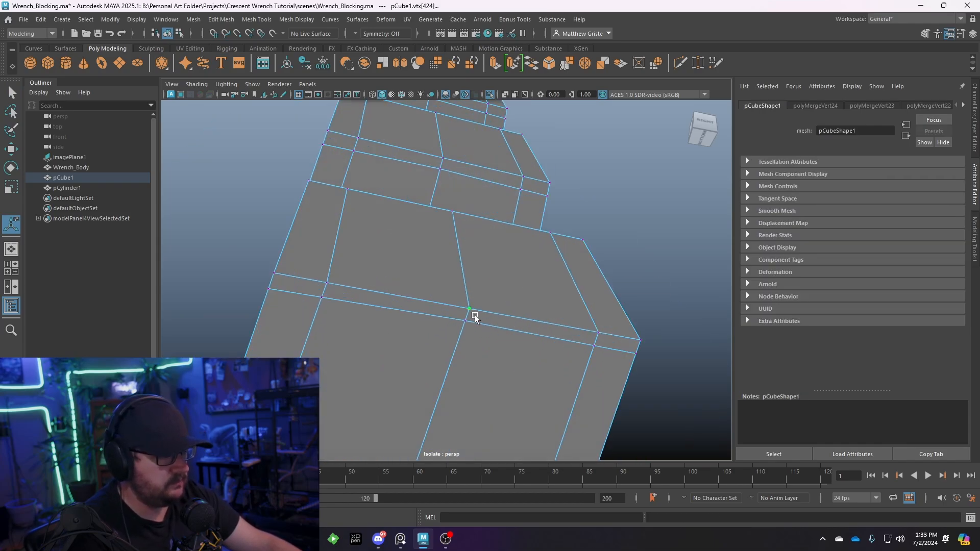
{"action": "key", "text": "g"}
Test-move the middle vertex on one more tooth's outer edge, undo the move and merge the doubled vertices there.
{"action": "scroll", "coordinate": [486, 311], "scroll_direction": "down", "scroll_amount": 3}
{"action": "scroll", "coordinate": [440, 319], "scroll_direction": "up", "scroll_amount": 3}
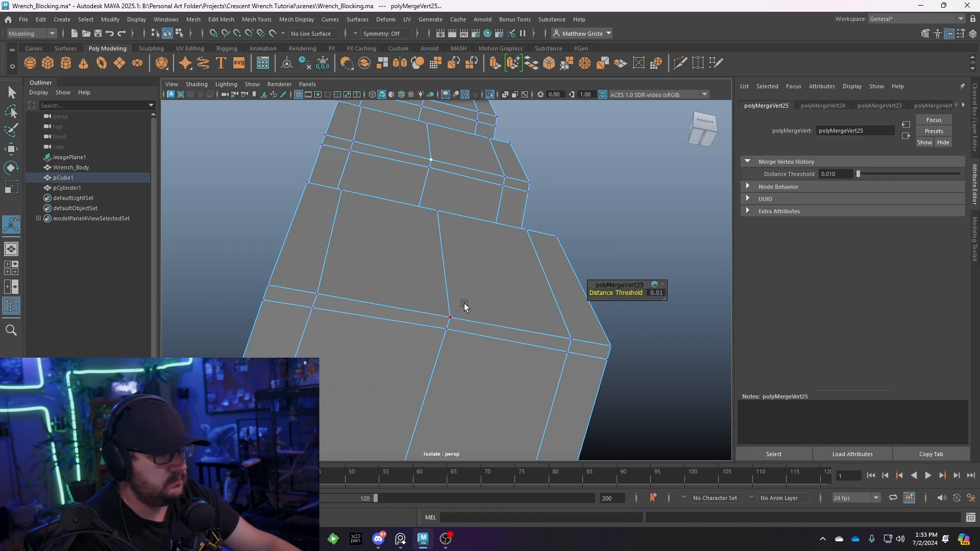
{"action": "scroll", "coordinate": [510, 344], "scroll_direction": "up", "scroll_amount": 3}
{"action": "scroll", "coordinate": [471, 343], "scroll_direction": "down", "scroll_amount": 3}
{"action": "left_click", "coordinate": [462, 316]}
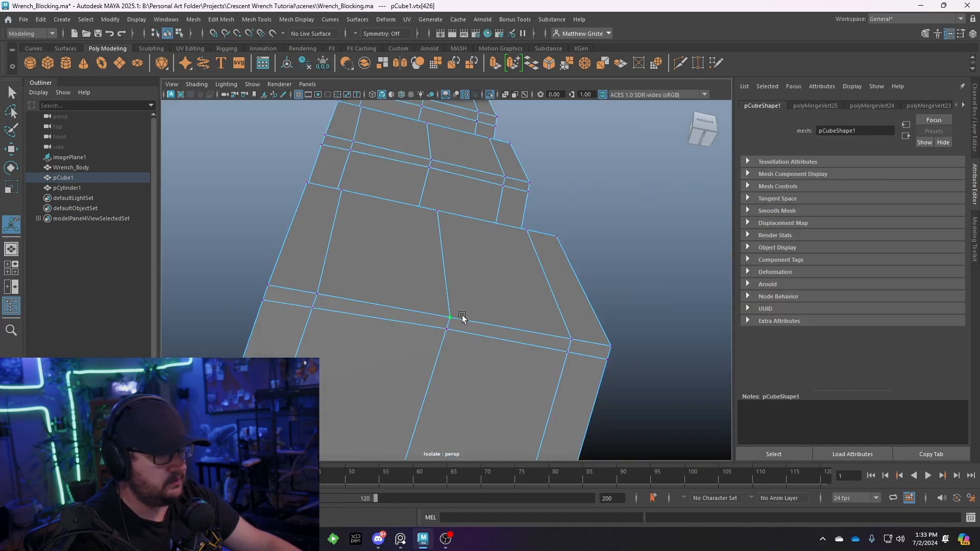
{"action": "key", "text": "w"}
{"action": "left_click_drag", "start_coordinate": [462, 316], "coordinate": [472, 286]}
{"action": "key", "text": "ctrl+z"}
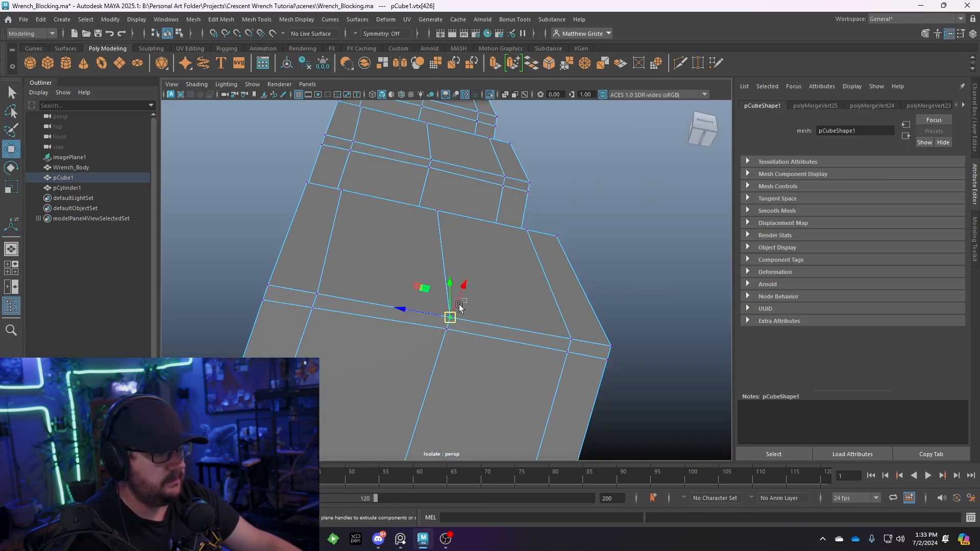
{"action": "key", "text": "g"}
{"action": "scroll", "coordinate": [454, 308], "scroll_direction": "down", "scroll_amount": 5}
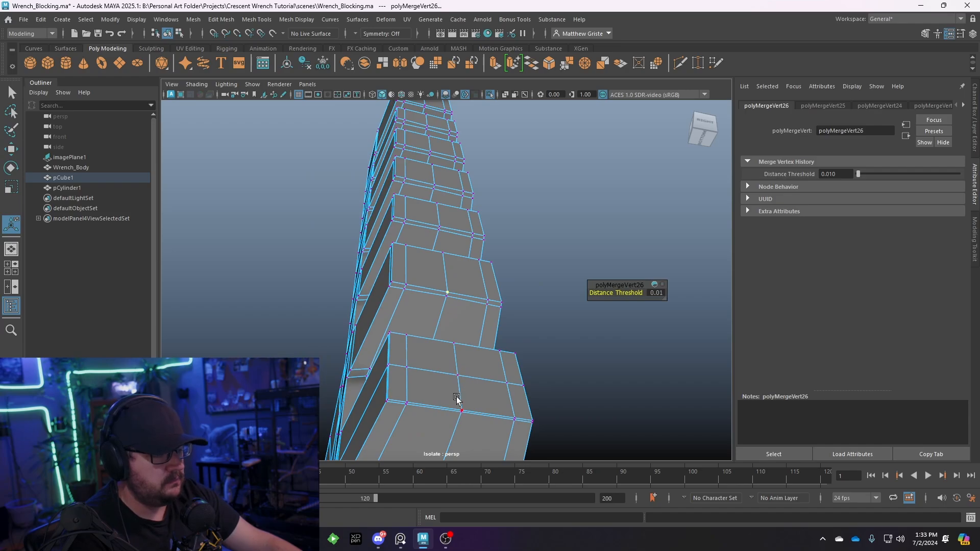
Merge the doubled middle vertices on the outer edges of the last two teeth at the near end of the rack.
{"action": "left_click_drag", "start_coordinate": [468, 410], "coordinate": [470, 411]}
{"action": "scroll", "coordinate": [476, 408], "scroll_direction": "up", "scroll_amount": 4}
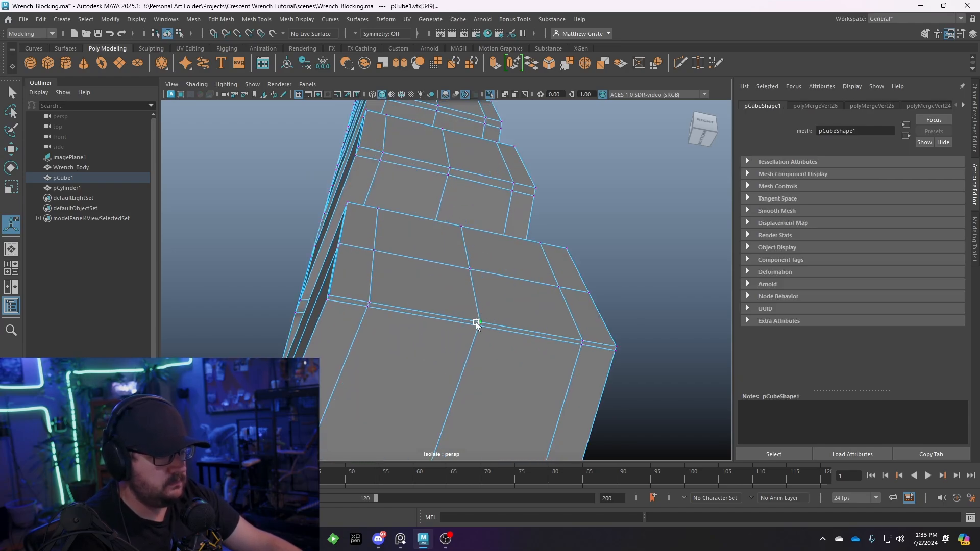
{"action": "key", "text": "g"}
{"action": "scroll", "coordinate": [503, 314], "scroll_direction": "down", "scroll_amount": 3}
{"action": "scroll", "coordinate": [505, 270], "scroll_direction": "up", "scroll_amount": 3}
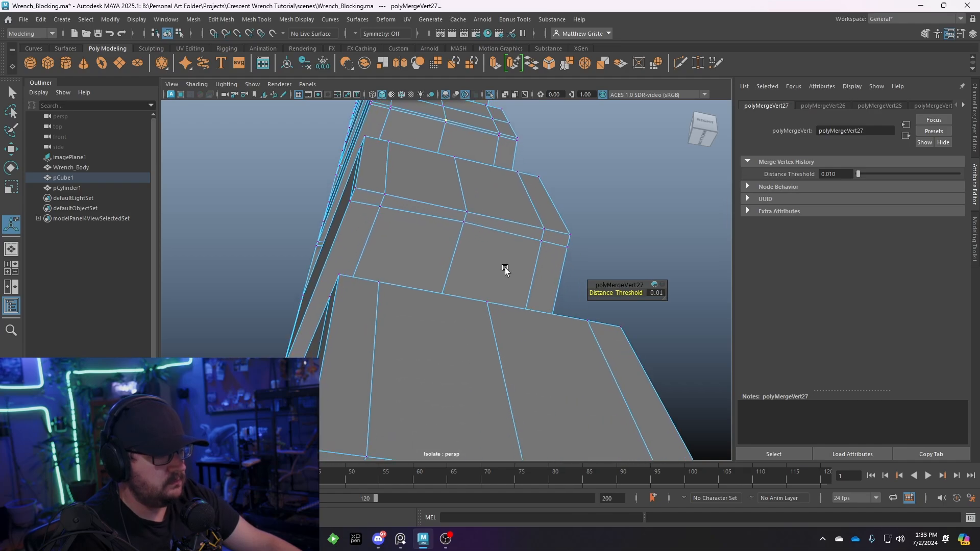
{"action": "left_click", "coordinate": [469, 214]}
{"action": "key", "text": "g"}
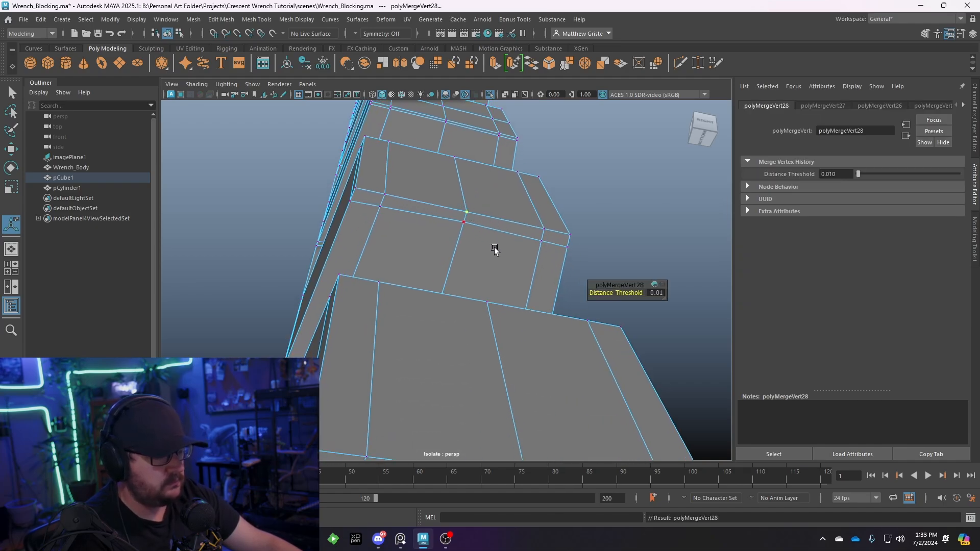
{"action": "middle_click_drag", "start_coordinate": [495, 329], "coordinate": [481, 289], "text": "alt"}
{"action": "left_click_drag", "start_coordinate": [454, 225], "coordinate": [492, 298]}
{"action": "key", "text": "g"}
Return to object mode, smooth-preview the jaw and exit isolation to bring back the rest of the wrench.
{"action": "scroll", "coordinate": [480, 250], "scroll_direction": "down", "scroll_amount": 5}
{"action": "scroll", "coordinate": [467, 256], "scroll_direction": "up", "scroll_amount": 3}
{"action": "right_click_drag", "start_coordinate": [492, 298], "coordinate": [534, 215]}
{"action": "key", "text": "3"}
{"action": "left_click", "coordinate": [534, 215]}
{"action": "left_click_drag", "start_coordinate": [549, 207], "coordinate": [302, 152], "text": "alt"}
{"action": "left_click", "coordinate": [253, 84]}
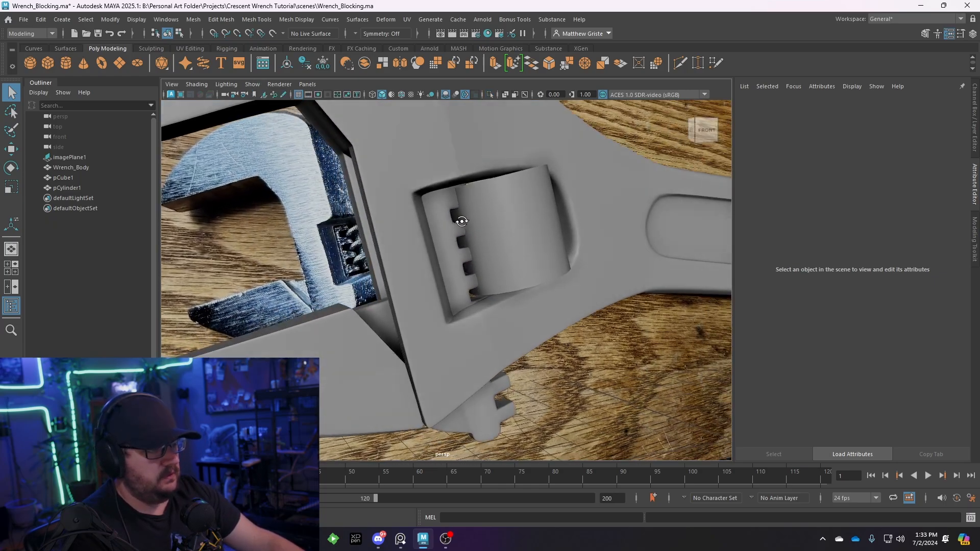
Select the adjuster cylinder in the wrench's window and set its Rotate Z to 0 so it stands upright.
{"action": "mouse_move", "coordinate": [457, 221]}
{"action": "left_mouse_down", "text": "alt"}
{"action": "mouse_move", "coordinate": [387, 221]}
{"action": "mouse_move", "coordinate": [443, 202]}
{"action": "mouse_move", "coordinate": [449, 212]}
{"action": "left_mouse_up", "text": "alt"}
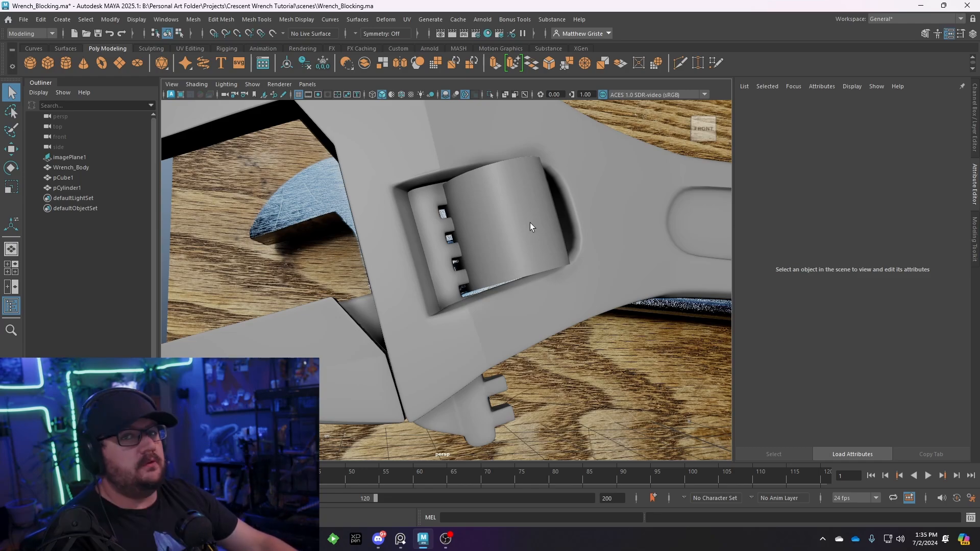
{"action": "left_click_drag", "start_coordinate": [520, 229], "coordinate": [469, 295], "text": "alt"}
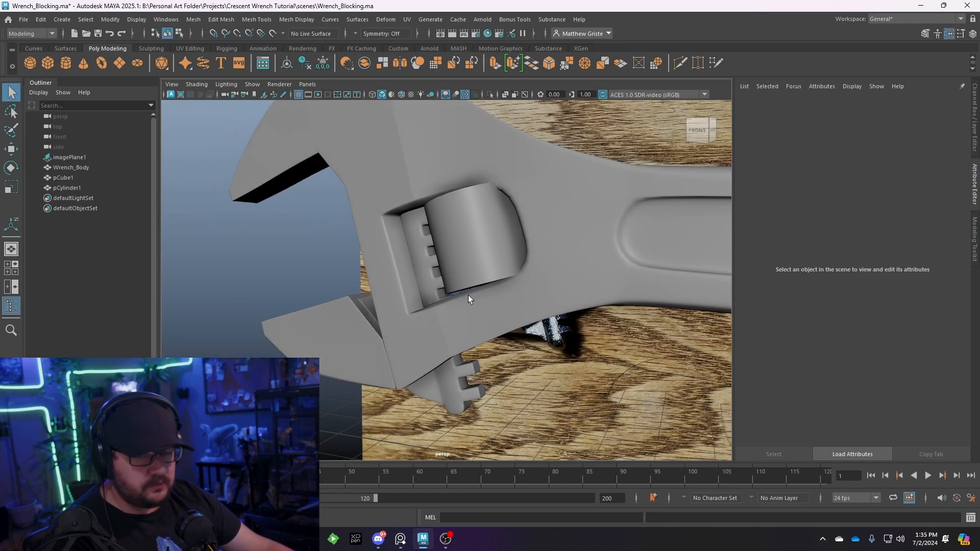
{"action": "left_click_drag", "start_coordinate": [351, 277], "coordinate": [409, 262], "text": "alt"}
{"action": "left_click_drag", "start_coordinate": [412, 252], "coordinate": [430, 267], "text": "alt"}
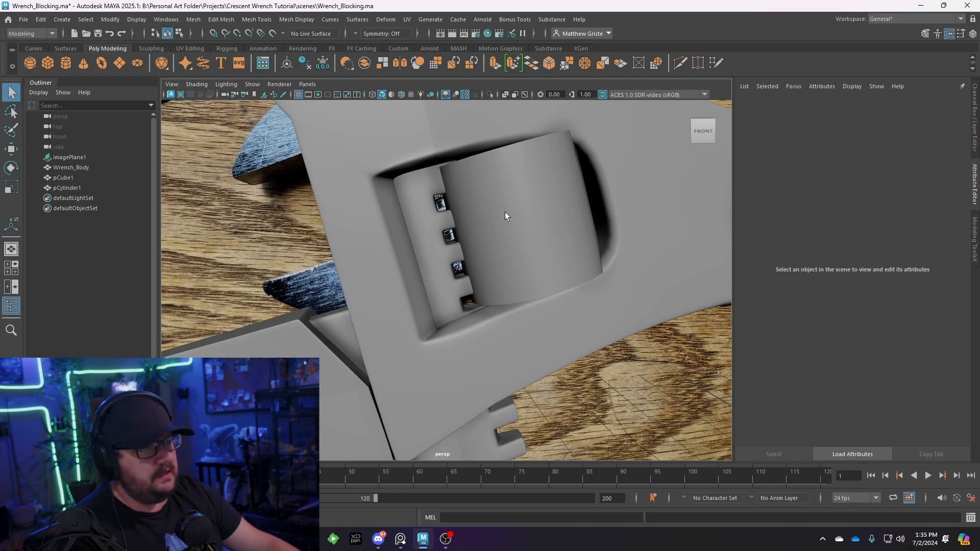
{"action": "left_click_drag", "start_coordinate": [504, 212], "coordinate": [467, 223]}
{"action": "left_click", "coordinate": [521, 207]}
{"action": "right_click_drag", "start_coordinate": [521, 207], "coordinate": [460, 260], "text": "alt"}
{"action": "left_click_drag", "start_coordinate": [460, 259], "coordinate": [490, 260], "text": "alt"}
{"action": "left_click", "coordinate": [973, 34]}
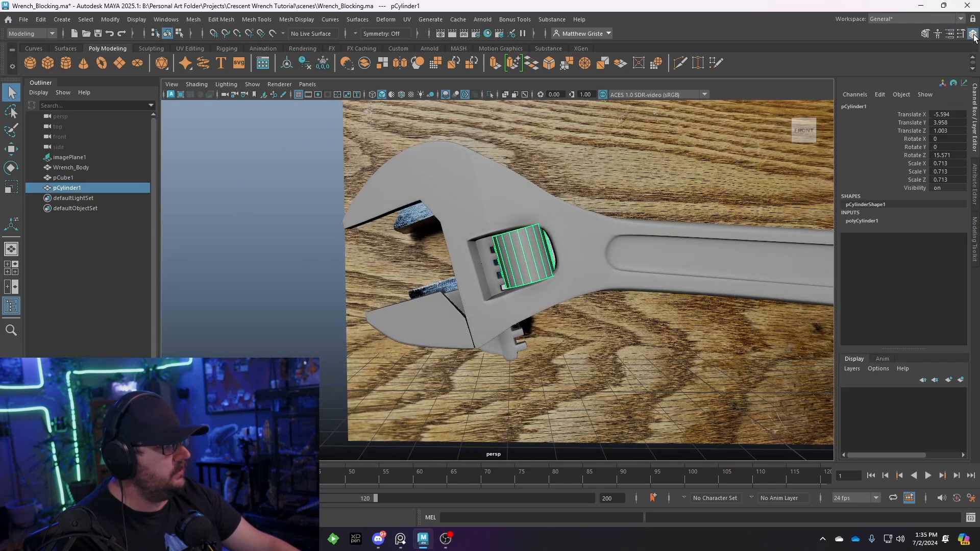
{"action": "middle_click_drag", "start_coordinate": [604, 206], "coordinate": [578, 193], "text": "alt"}
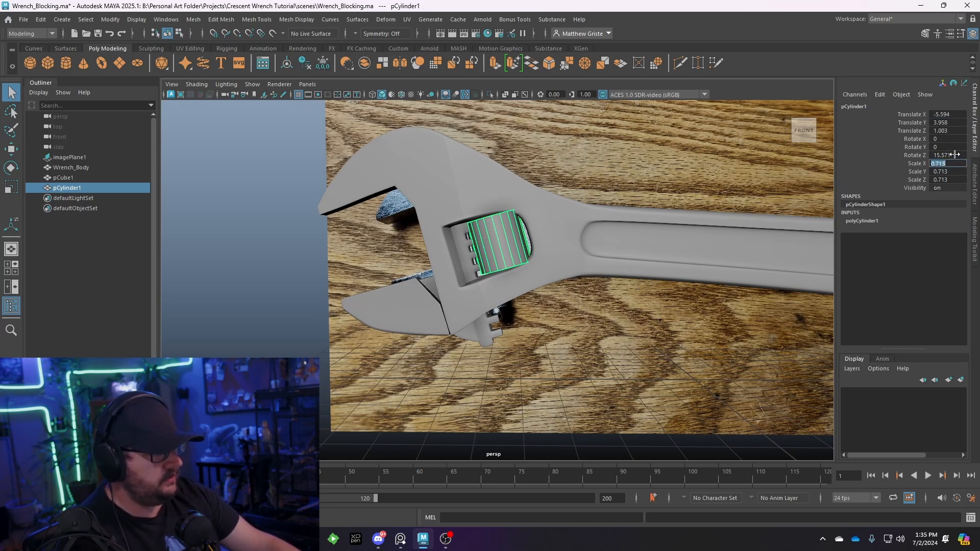
{"action": "key", "text": "Tab"}
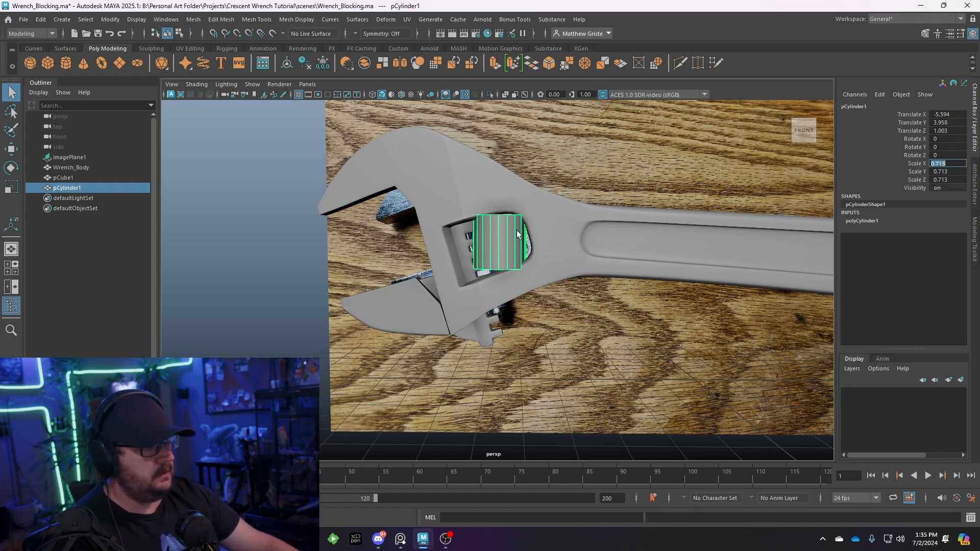
Isolate the adjuster cylinder and create a polygon helix primitive for the worm thread.
{"action": "scroll", "coordinate": [517, 235], "scroll_direction": "up", "scroll_amount": 4}
{"action": "key", "text": "ctrl+1"}
{"action": "left_click_drag", "start_coordinate": [481, 241], "coordinate": [210, 124], "text": "alt"}
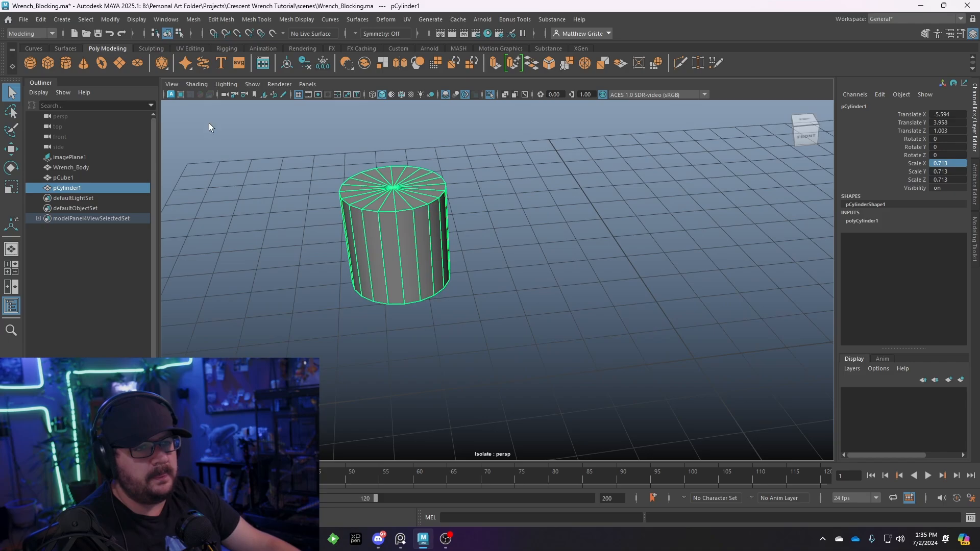
{"action": "left_click", "coordinate": [194, 19]}
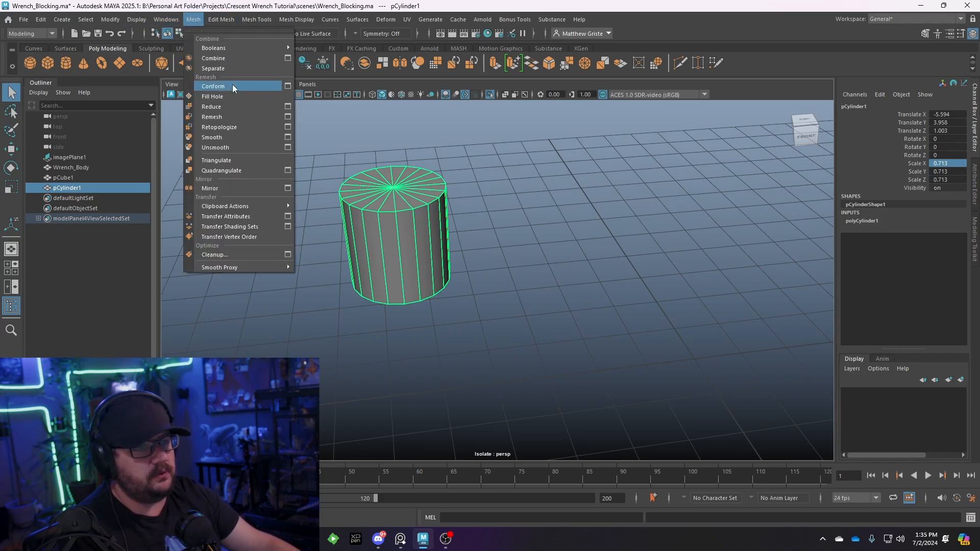
{"action": "left_click", "coordinate": [62, 19]}
{"action": "mouse_move", "coordinate": [99, 62]}
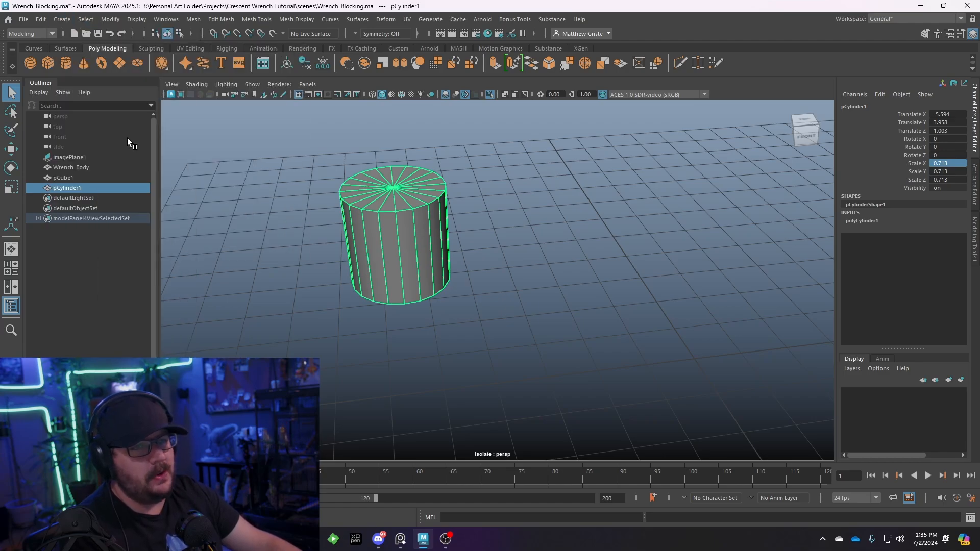
{"action": "left_click", "coordinate": [62, 19]}
{"action": "mouse_move", "coordinate": [90, 58]}
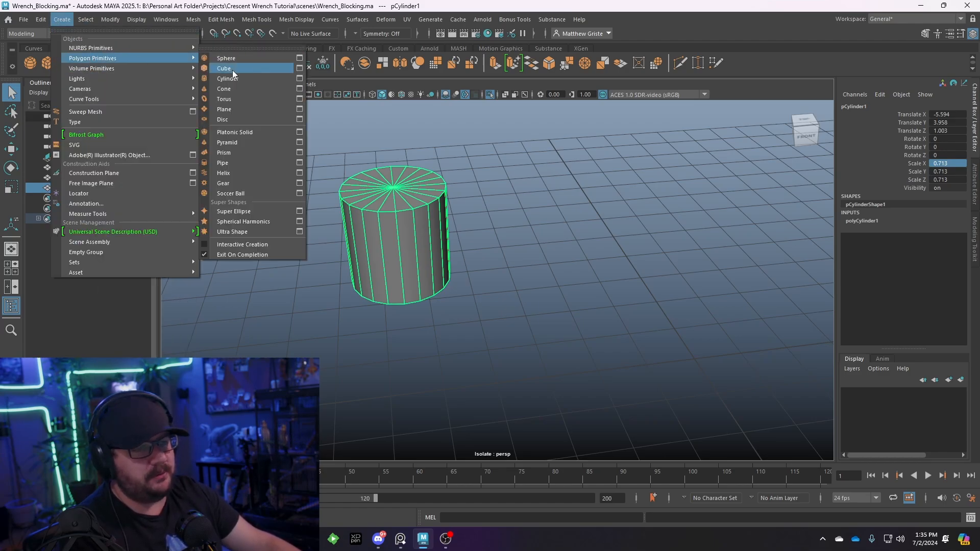
{"action": "left_click", "coordinate": [243, 174]}
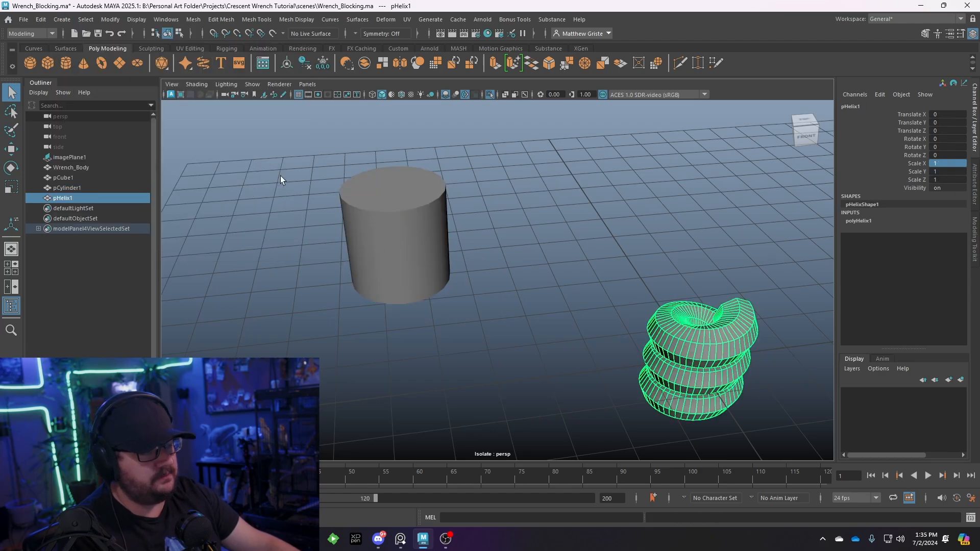
Raise the helix and move it over to the cylinder, roughly centring the two in the top view.
{"action": "key", "text": "w"}
{"action": "middle_click_drag", "start_coordinate": [673, 341], "coordinate": [686, 172]}
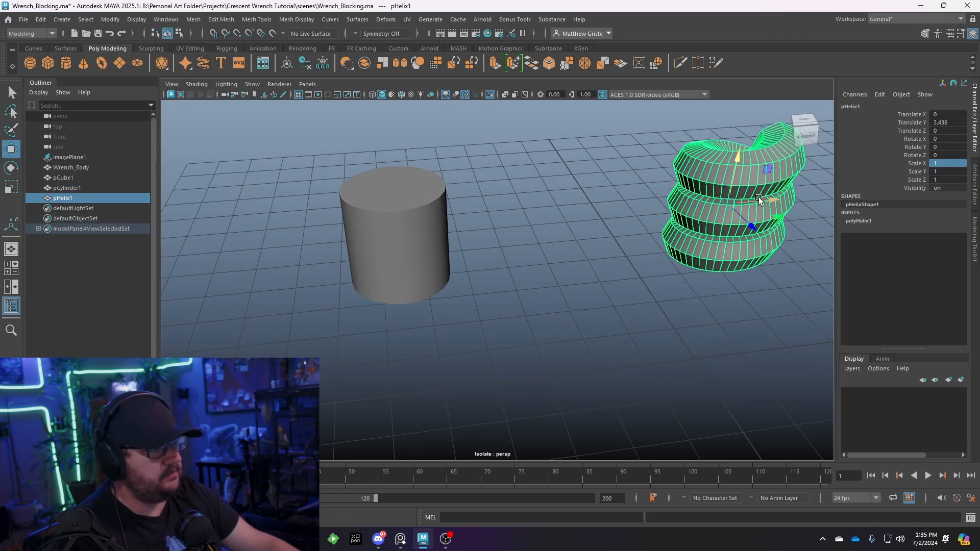
{"action": "left_click_drag", "start_coordinate": [759, 199], "coordinate": [462, 226]}
{"action": "key", "text": "space"}
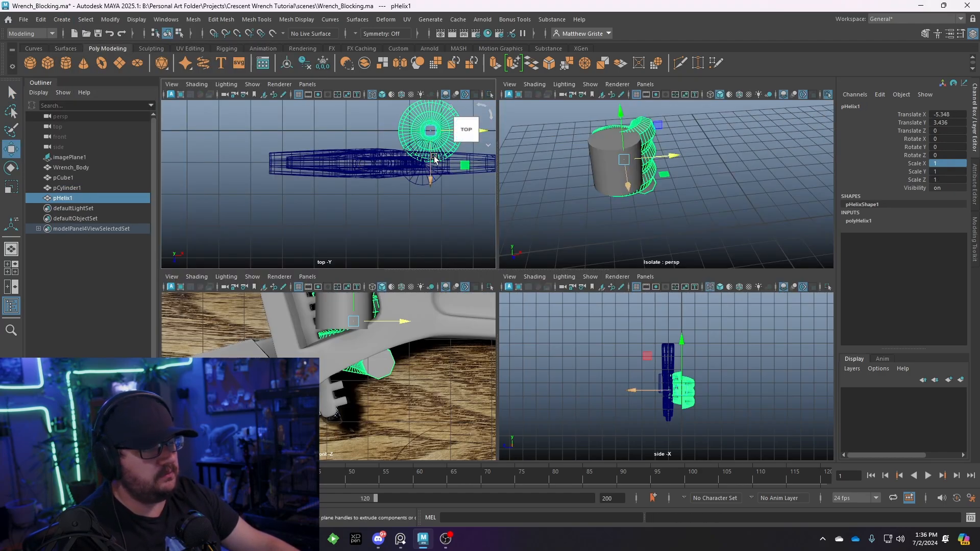
{"action": "key", "text": "space"}
{"action": "right_click_drag", "start_coordinate": [434, 159], "coordinate": [765, 192], "text": "alt"}
{"action": "middle_click_drag", "start_coordinate": [776, 192], "coordinate": [465, 222], "text": "alt"}
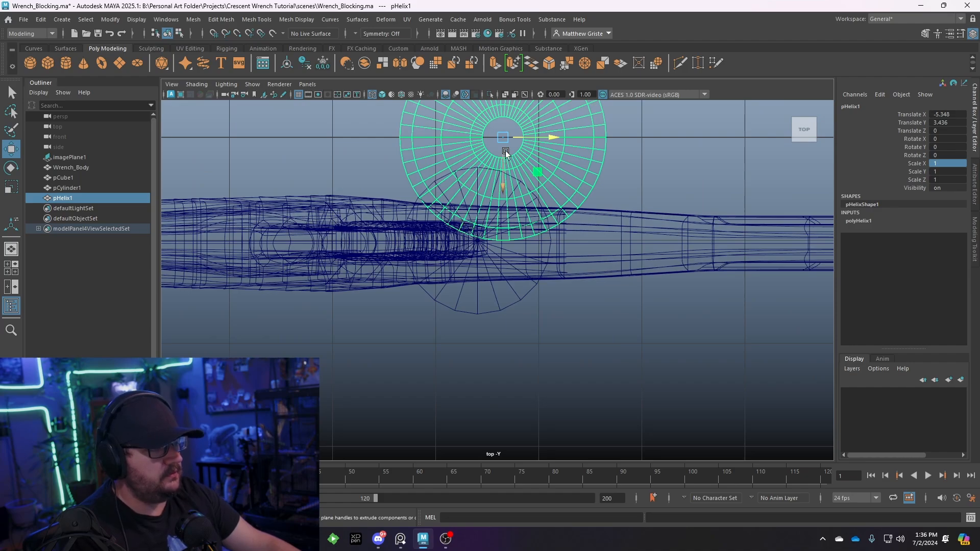
{"action": "middle_click_drag", "start_coordinate": [506, 152], "coordinate": [475, 234]}
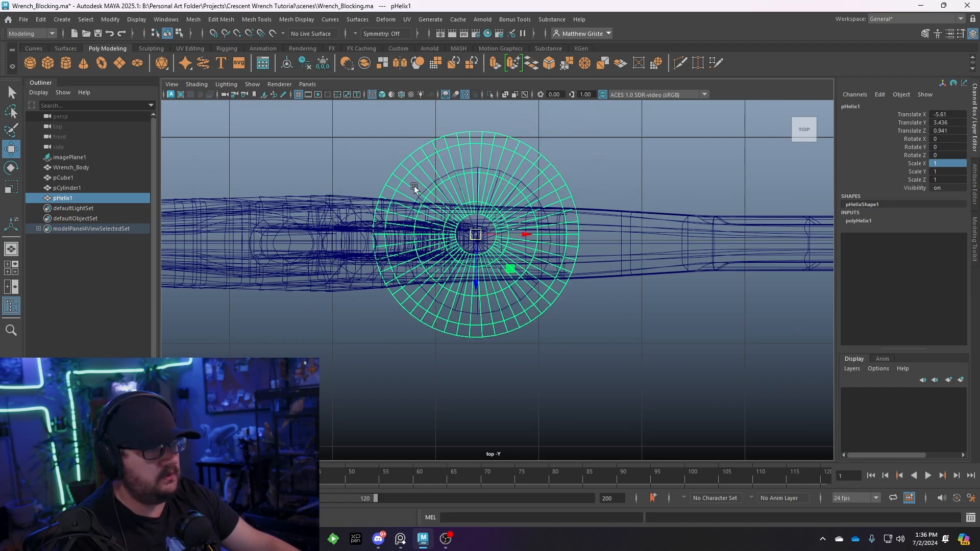
Point-snap the helix to the cylinder's centre, then lower it over the cylinder to a Translate Y of about 4.28.
{"action": "left_click", "coordinate": [238, 34]}
{"action": "scroll", "coordinate": [495, 195], "scroll_direction": "up", "scroll_amount": 2}
{"action": "left_click_drag", "start_coordinate": [464, 211], "coordinate": [469, 223]}
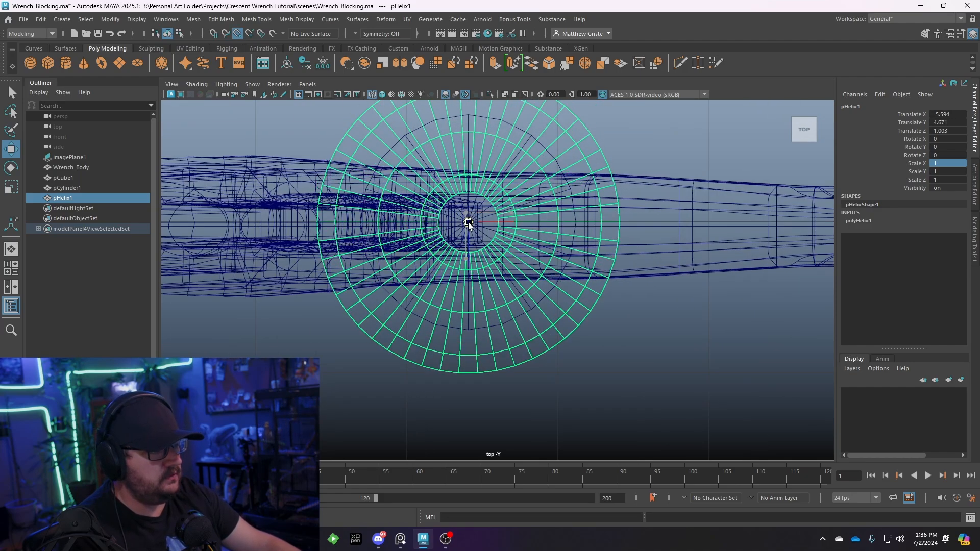
{"action": "key", "text": "space"}
{"action": "key", "text": "space"}
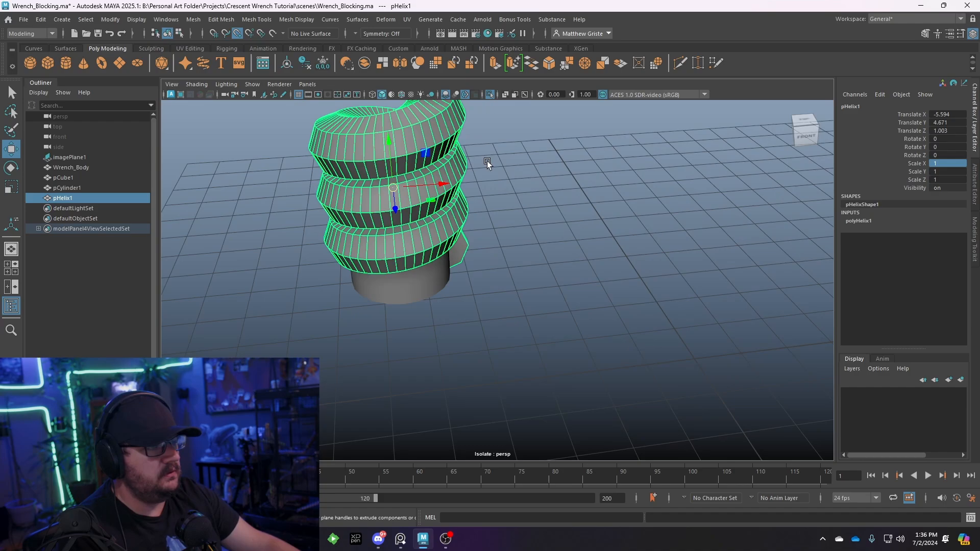
{"action": "left_click_drag", "start_coordinate": [487, 162], "coordinate": [458, 136], "text": "alt"}
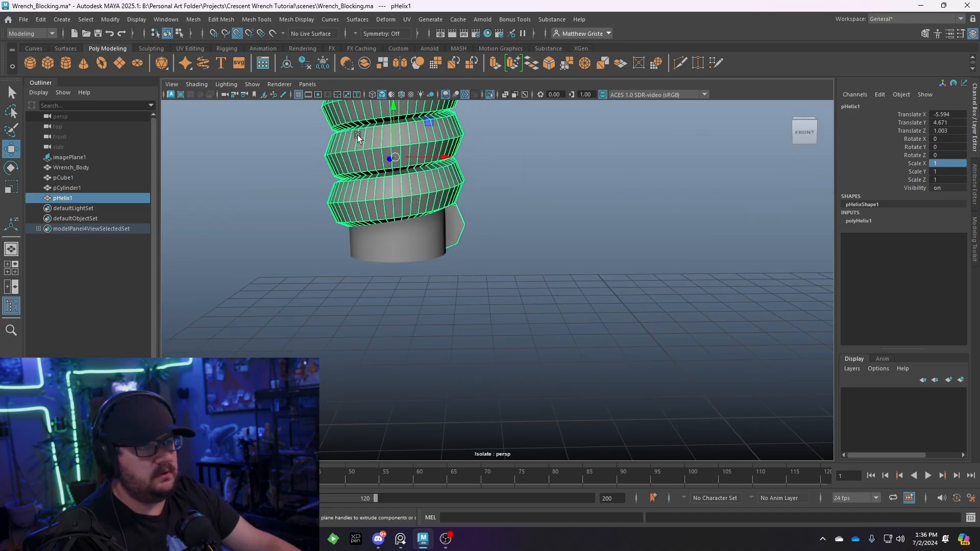
{"action": "middle_click_drag", "start_coordinate": [357, 134], "coordinate": [385, 240], "text": "alt"}
{"action": "left_click_drag", "start_coordinate": [411, 203], "coordinate": [437, 228], "text": "alt"}
{"action": "left_click_drag", "start_coordinate": [595, 222], "coordinate": [614, 223], "text": "alt"}
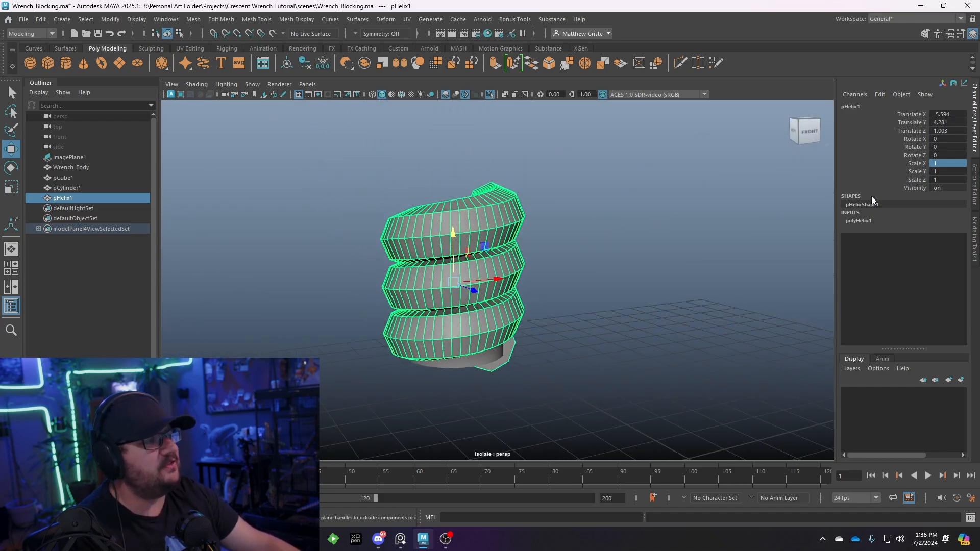
Open the helix's polyHelix construction settings and set its Radius to 0.1.
{"action": "left_click", "coordinate": [863, 220]}
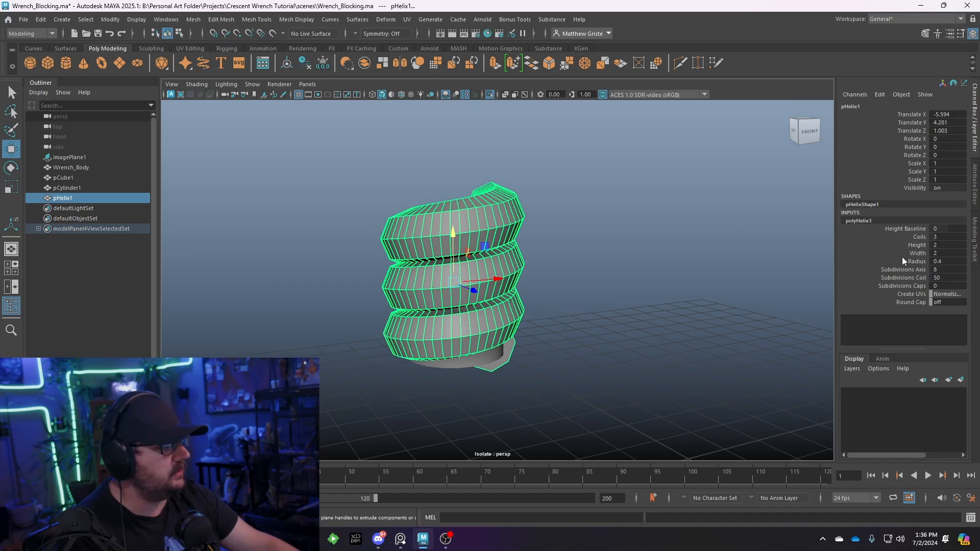
{"action": "left_click", "coordinate": [962, 35]}
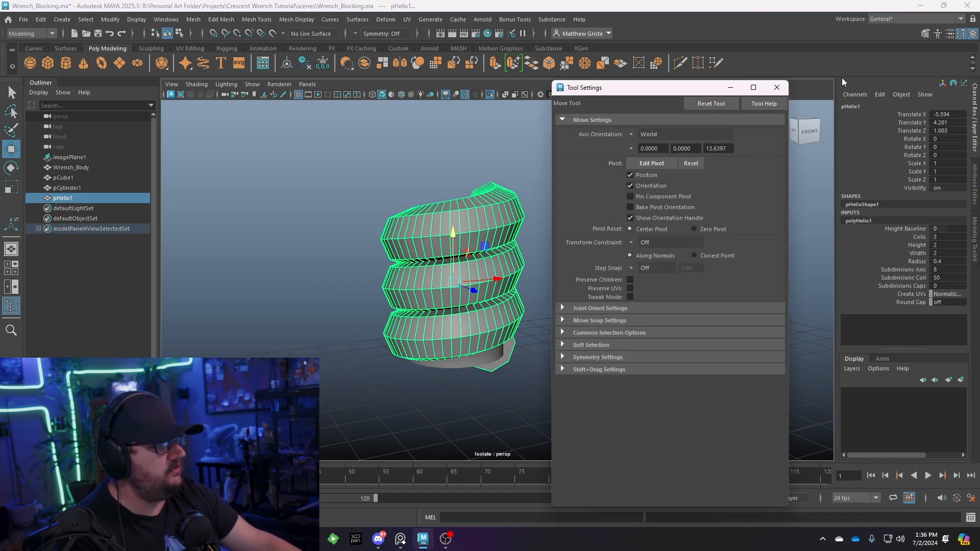
{"action": "left_click", "coordinate": [781, 88]}
{"action": "left_click_drag", "start_coordinate": [655, 233], "coordinate": [640, 232], "text": "alt"}
{"action": "middle_click_drag", "start_coordinate": [639, 233], "coordinate": [647, 205], "text": "alt"}
{"action": "left_click_drag", "start_coordinate": [647, 205], "coordinate": [647, 217], "text": "alt"}
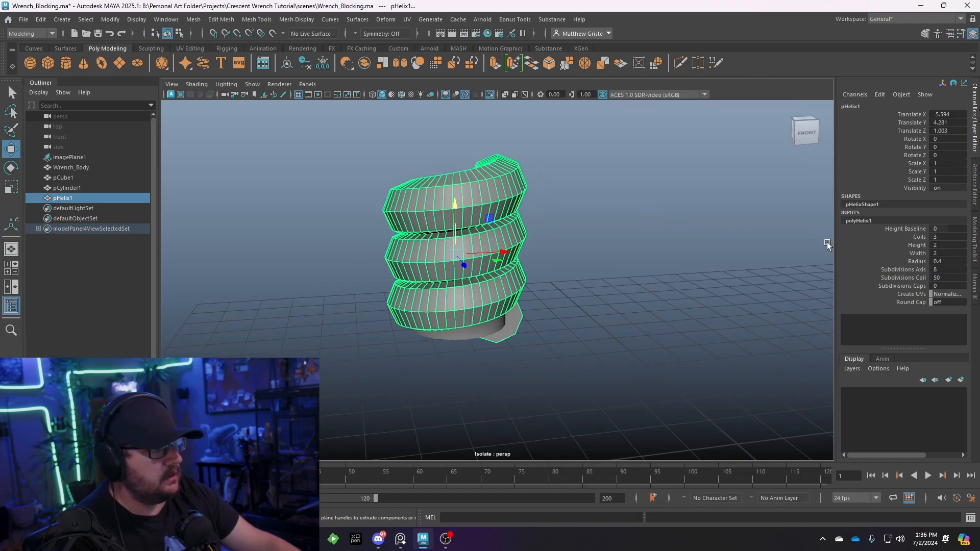
{"action": "left_click", "coordinate": [947, 259]}
{"action": "type", "text": "0.1"}
{"action": "key", "text": "Return"}
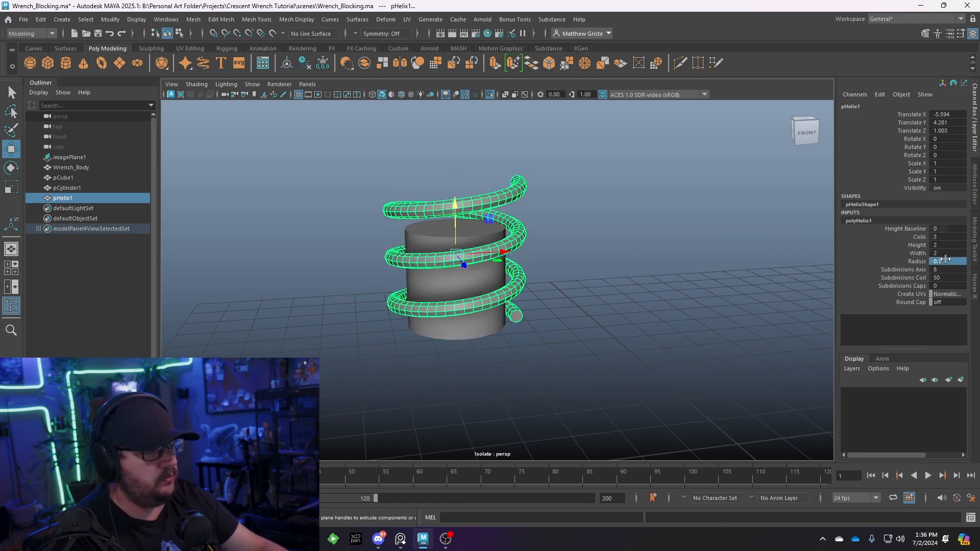
Try a Height of 1 for the helix, then set it to 1.5 to space the coils along the cylinder.
{"action": "left_click_drag", "start_coordinate": [574, 207], "coordinate": [613, 217], "text": "alt"}
{"action": "left_click", "coordinate": [947, 236]}
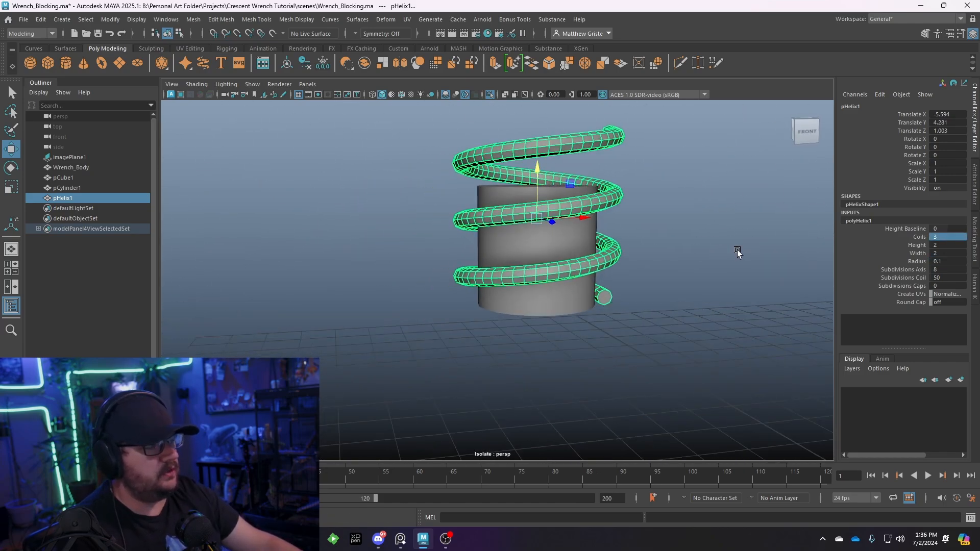
{"action": "middle_click_drag", "start_coordinate": [737, 251], "coordinate": [674, 241], "text": "alt"}
{"action": "left_click_drag", "start_coordinate": [676, 239], "coordinate": [749, 243], "text": "alt"}
{"action": "scroll", "coordinate": [672, 245], "scroll_direction": "up", "scroll_amount": 2}
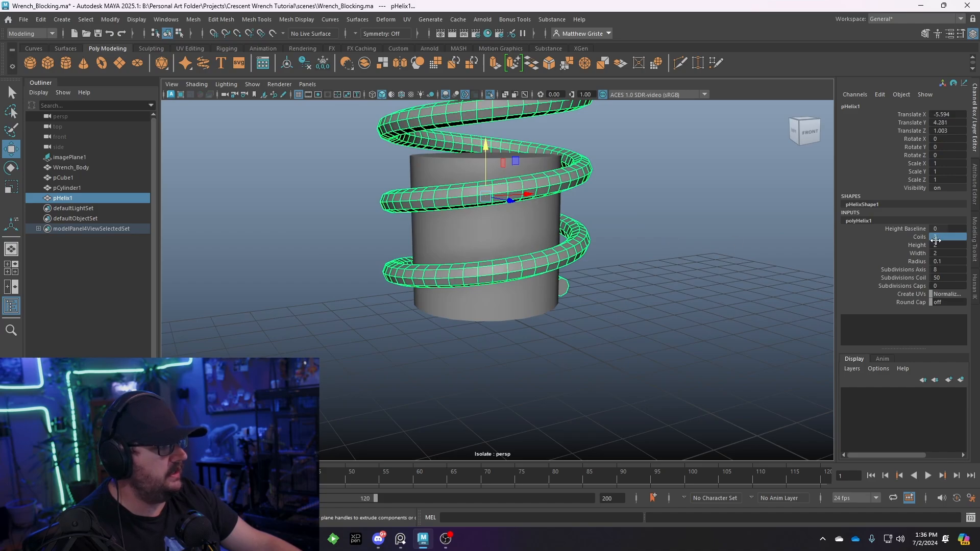
{"action": "type", "text": "1"}
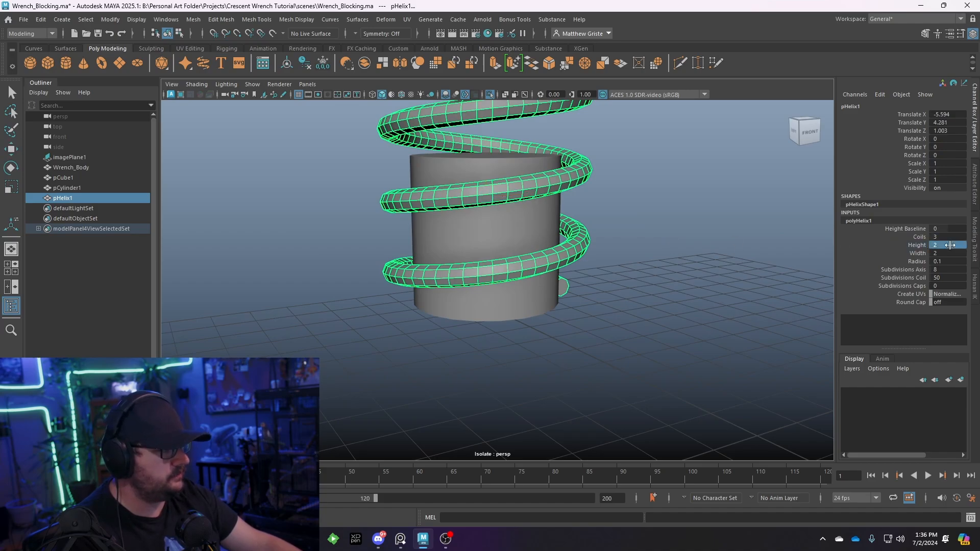
{"action": "key", "text": "Return"}
{"action": "key", "text": "ctrl+z"}
{"action": "key", "text": "ctrl+z"}
{"action": "key", "text": "ctrl+z"}
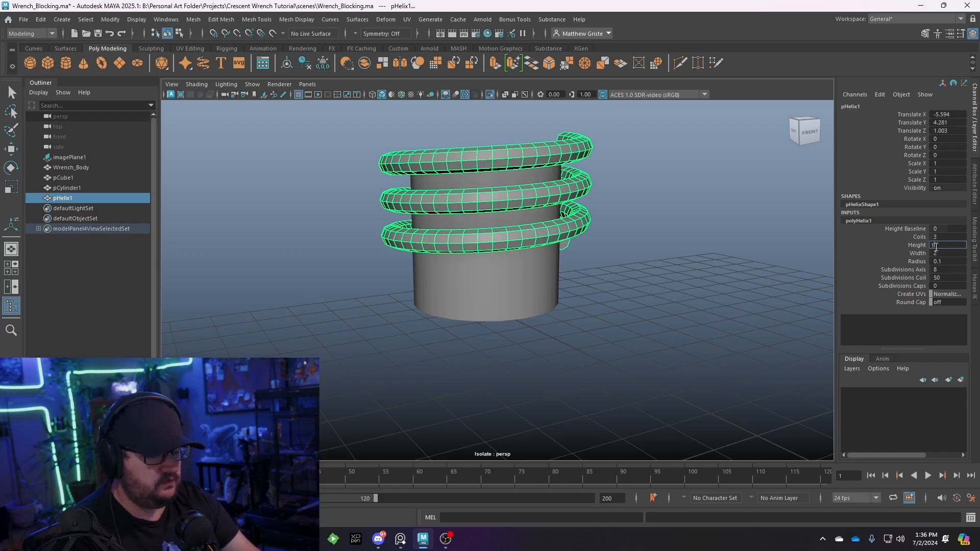
{"action": "type", "text": ".5"}
{"action": "key", "text": "Return"}
Lower the helix along the cylinder to a Translate Y of about 3.87.
{"action": "key", "text": "w"}
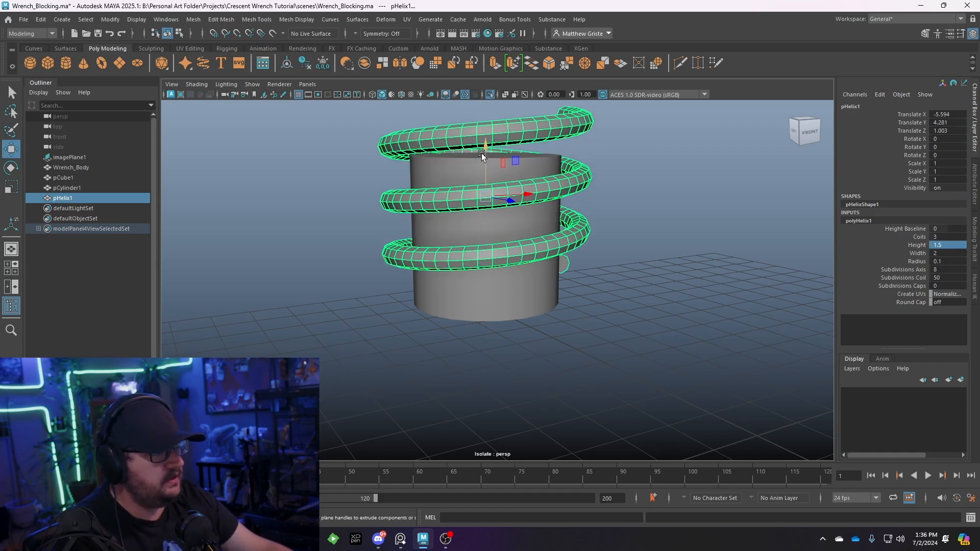
{"action": "left_click_drag", "start_coordinate": [486, 149], "coordinate": [500, 175]}
{"action": "key", "text": "e"}
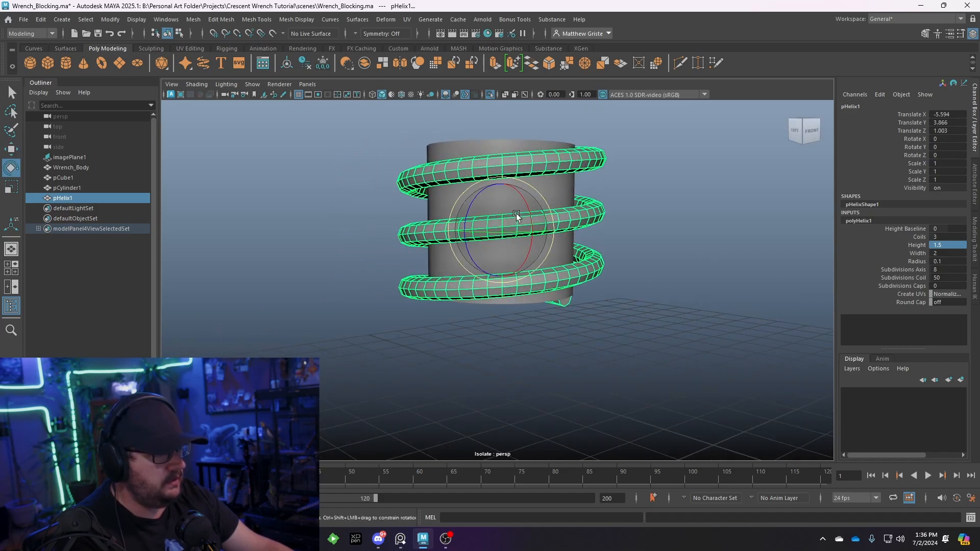
Scale the helix down uniformly to about 0.79 so its coils sit partly sunk into the cylinder's surface.
{"action": "key", "text": "r"}
{"action": "left_click_drag", "start_coordinate": [500, 228], "coordinate": [534, 252]}
{"action": "middle_click_drag", "start_coordinate": [534, 251], "coordinate": [466, 247], "text": "alt"}
{"action": "right_click_drag", "start_coordinate": [466, 247], "coordinate": [519, 242], "text": "alt"}
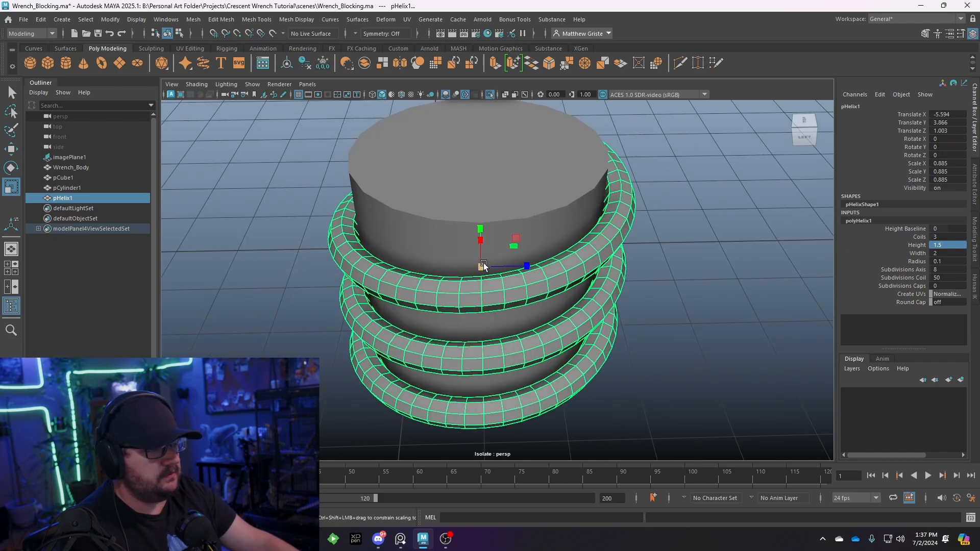
{"action": "left_click_drag", "start_coordinate": [481, 267], "coordinate": [376, 197]}
{"action": "middle_click_drag", "start_coordinate": [376, 197], "coordinate": [466, 291], "text": "alt"}
{"action": "left_click_drag", "start_coordinate": [466, 291], "coordinate": [414, 300], "text": "alt"}
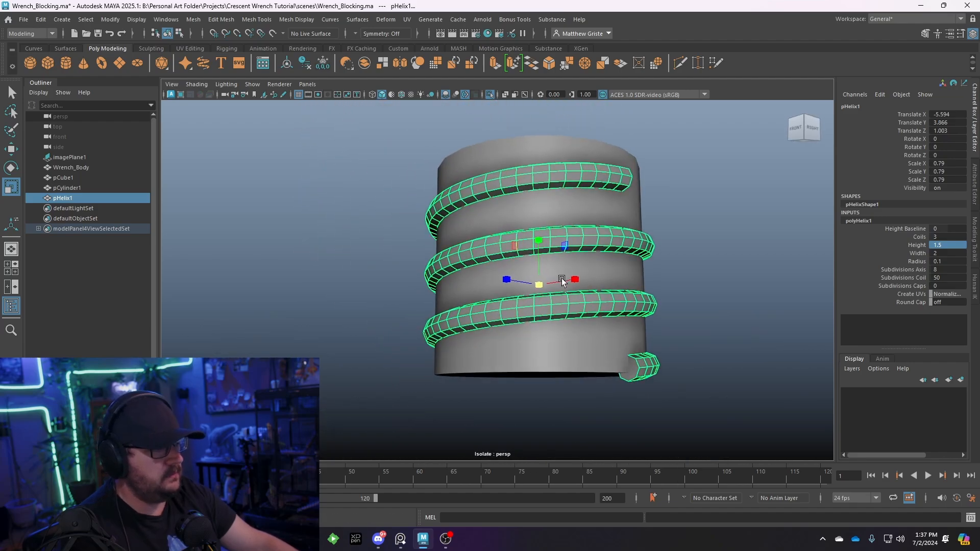
Raise the helix to a Translate Y of about 3.948 and stretch its Scale Y to about 0.834 along the cylinder.
{"action": "scroll", "coordinate": [562, 280], "scroll_direction": "up", "scroll_amount": 3}
{"action": "key", "text": "w"}
{"action": "left_click_drag", "start_coordinate": [528, 234], "coordinate": [527, 228]}
{"action": "scroll", "coordinate": [597, 236], "scroll_direction": "down", "scroll_amount": 2}
{"action": "left_click_drag", "start_coordinate": [597, 236], "coordinate": [635, 212], "text": "alt"}
{"action": "key", "text": "e"}
{"action": "key", "text": "r"}
{"action": "key", "text": "w"}
{"action": "key", "text": "r"}
{"action": "key", "text": "w"}
{"action": "left_click", "coordinate": [632, 213]}
{"action": "left_click_drag", "start_coordinate": [698, 225], "coordinate": [584, 233], "text": "alt"}
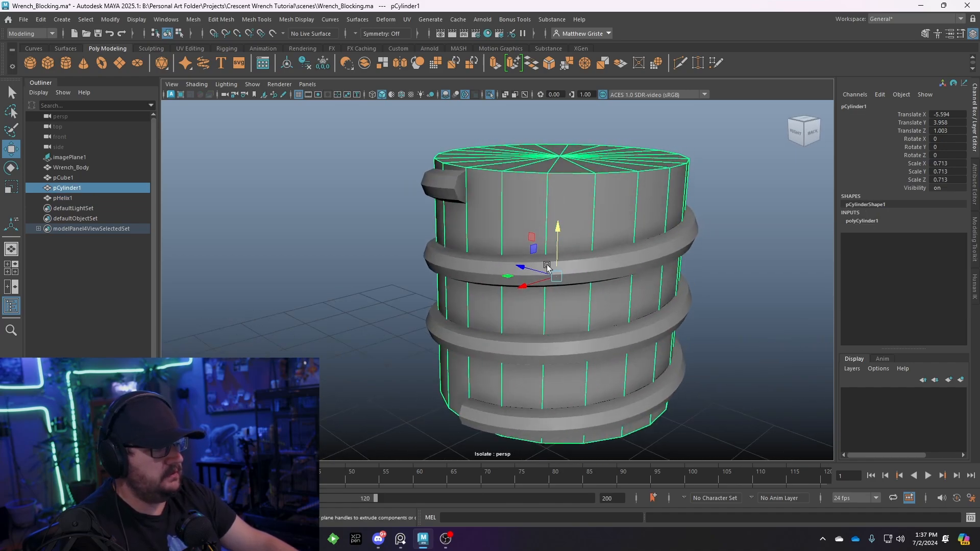
Set the helix's Subdivisions Axis to 4 to give the thread a square, sharp-edged profile.
{"action": "left_click", "coordinate": [611, 268]}
{"action": "right_click_drag", "start_coordinate": [612, 268], "coordinate": [571, 239], "text": "alt"}
{"action": "left_click_drag", "start_coordinate": [571, 238], "coordinate": [543, 242], "text": "alt"}
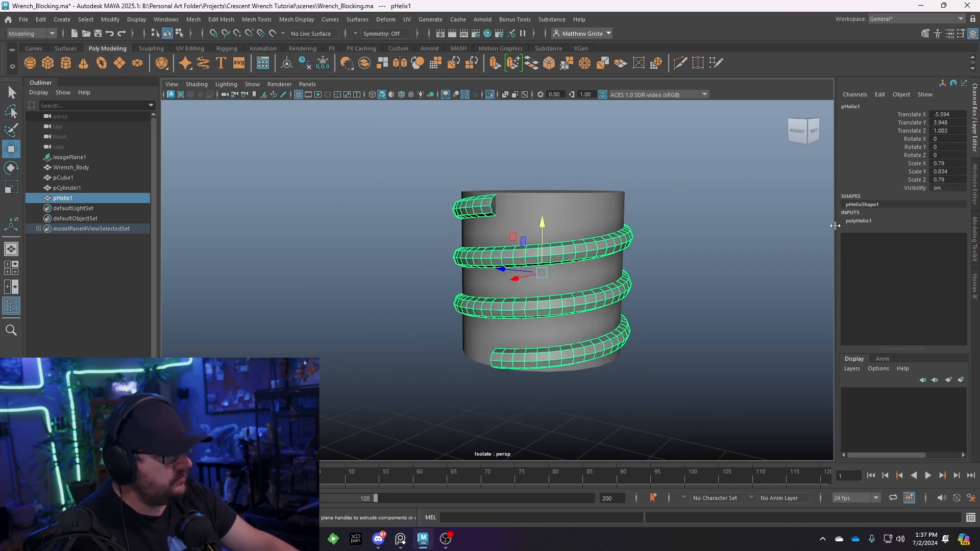
{"action": "left_click", "coordinate": [861, 222]}
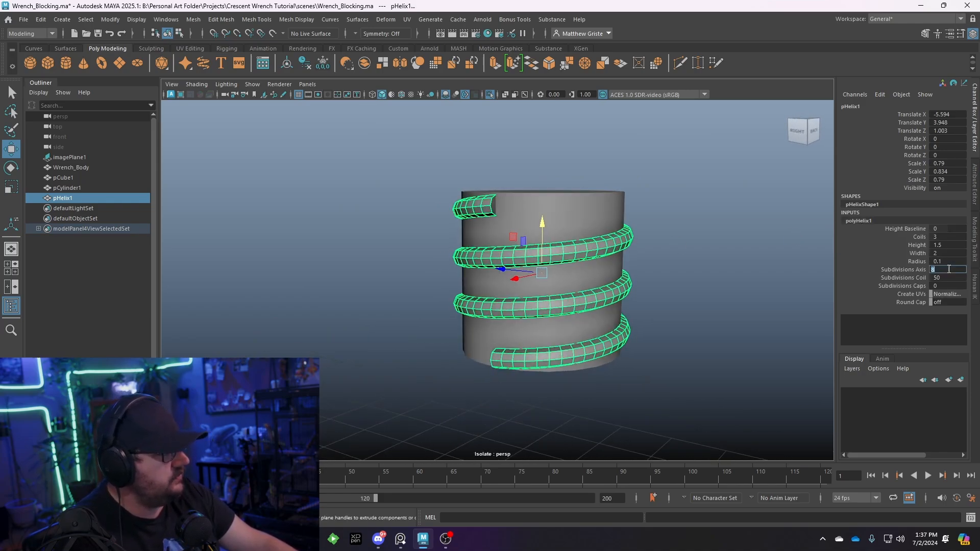
{"action": "left_click", "coordinate": [945, 270]}
{"action": "type", "text": "4"}
{"action": "key", "text": "Return"}
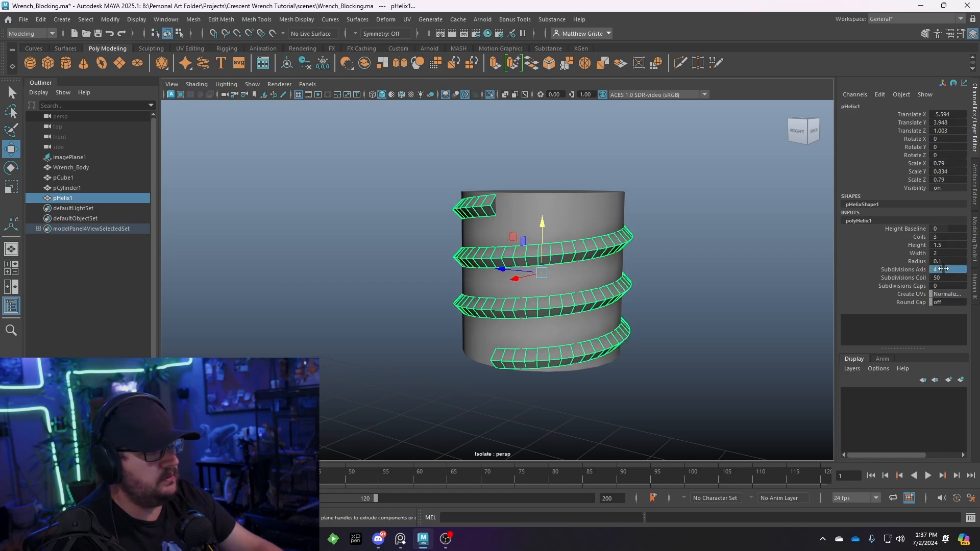
Try deleting the cylinder's end-cap faces with its current axis subdivisions.
{"action": "left_click_drag", "start_coordinate": [673, 336], "coordinate": [556, 316], "text": "alt"}
{"action": "left_click_drag", "start_coordinate": [605, 248], "coordinate": [422, 274], "text": "alt"}
{"action": "scroll", "coordinate": [573, 283], "scroll_direction": "up", "scroll_amount": 6}
{"action": "middle_click_drag", "start_coordinate": [422, 274], "coordinate": [510, 285], "text": "alt"}
{"action": "scroll", "coordinate": [510, 285], "scroll_direction": "down", "scroll_amount": 4}
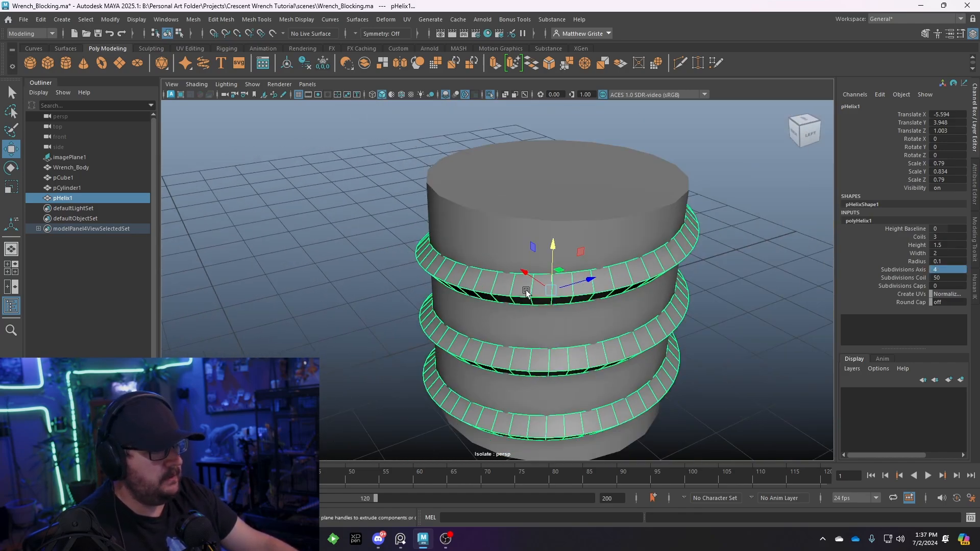
{"action": "left_click_drag", "start_coordinate": [525, 286], "coordinate": [471, 286], "text": "alt"}
{"action": "left_click", "coordinate": [502, 234]}
{"action": "scroll", "coordinate": [502, 233], "scroll_direction": "down", "scroll_amount": 5}
{"action": "left_click_drag", "start_coordinate": [503, 234], "coordinate": [513, 269], "text": "alt"}
{"action": "left_click", "coordinate": [862, 221]}
{"action": "right_click_drag", "start_coordinate": [514, 269], "coordinate": [514, 280]}
{"action": "left_click_drag", "start_coordinate": [514, 280], "coordinate": [491, 228], "text": "alt"}
{"action": "key", "text": "Delete"}
{"action": "right_click_drag", "start_coordinate": [449, 177], "coordinate": [453, 182]}
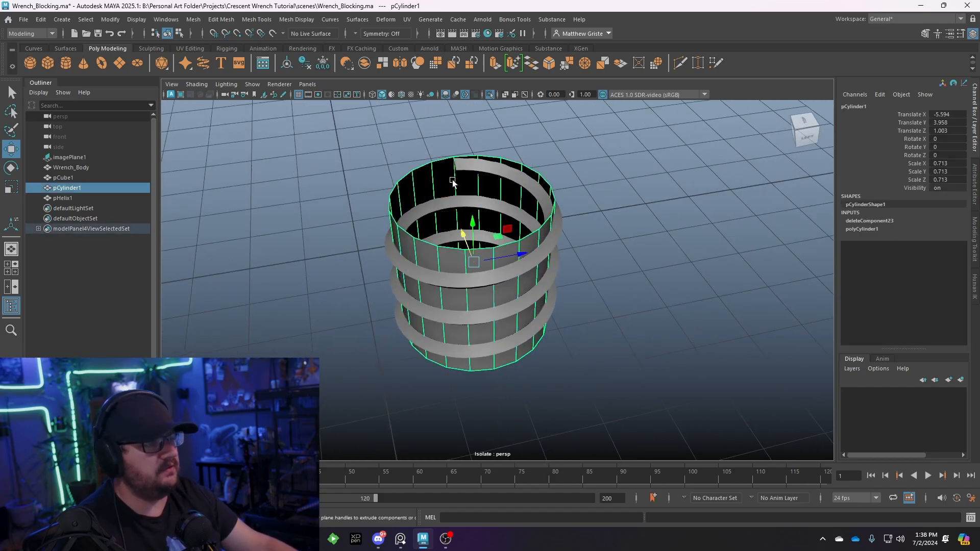
{"action": "scroll", "coordinate": [424, 242], "scroll_direction": "up", "scroll_amount": 6}
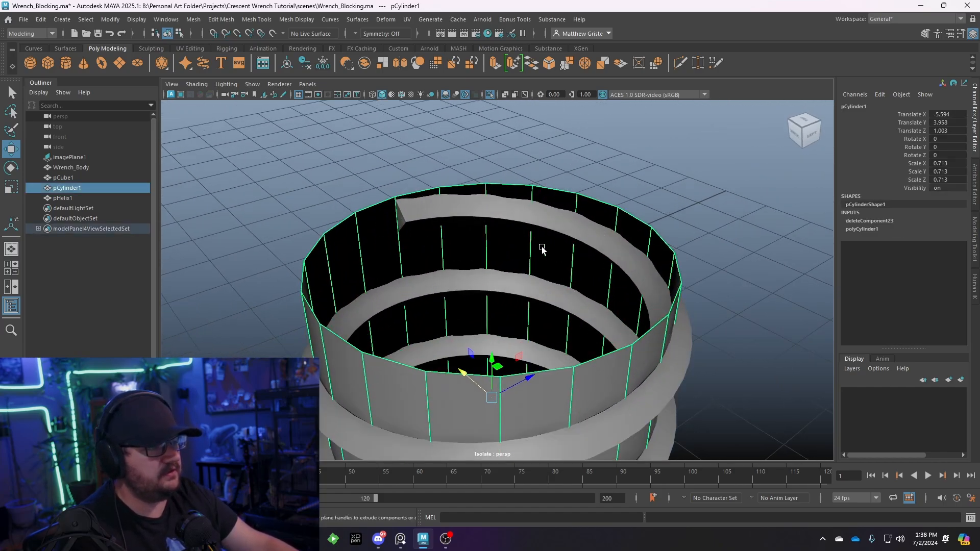
Undo the cap-face deletion and return the cylinder to object mode.
{"action": "scroll", "coordinate": [471, 281], "scroll_direction": "down", "scroll_amount": 5}
{"action": "left_click_drag", "start_coordinate": [471, 281], "coordinate": [591, 280], "text": "alt"}
{"action": "key", "text": "ctrl+z"}
{"action": "key", "text": "ctrl+z"}
{"action": "key", "text": "ctrl+z"}
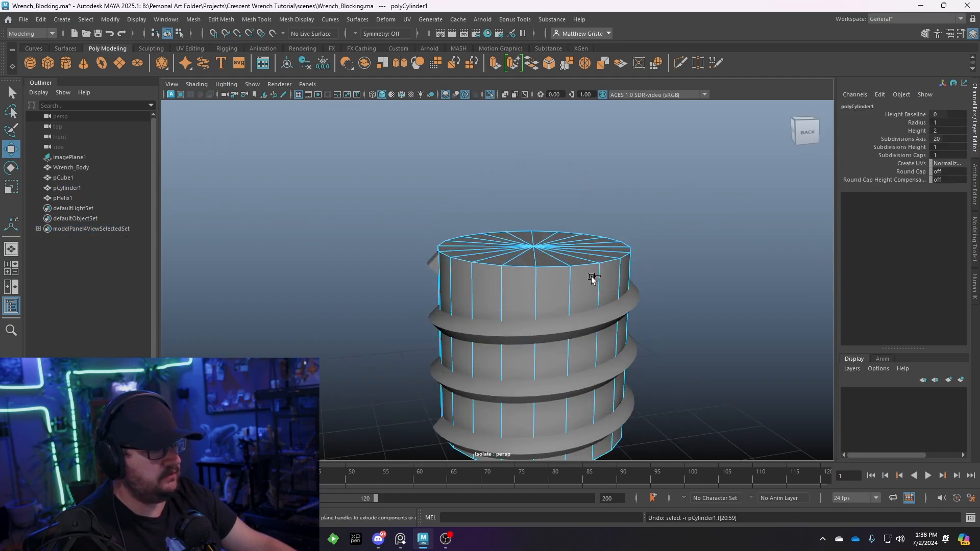
{"action": "middle_click_drag", "start_coordinate": [666, 289], "coordinate": [633, 260], "text": "alt"}
{"action": "right_click_drag", "start_coordinate": [498, 235], "coordinate": [586, 195]}
{"action": "left_click_drag", "start_coordinate": [638, 231], "coordinate": [571, 282], "text": "alt"}
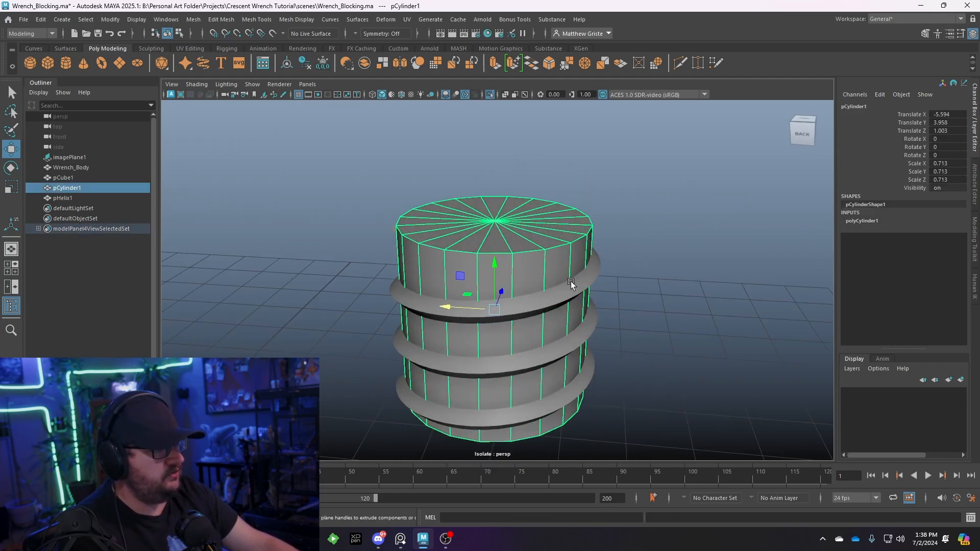
Set the cylinder's Subdivisions Axis to 50 to match the helix's Subdivisions Coil.
{"action": "left_click", "coordinate": [570, 282]}
{"action": "right_click_drag", "start_coordinate": [592, 235], "coordinate": [587, 265]}
{"action": "left_click", "coordinate": [867, 223]}
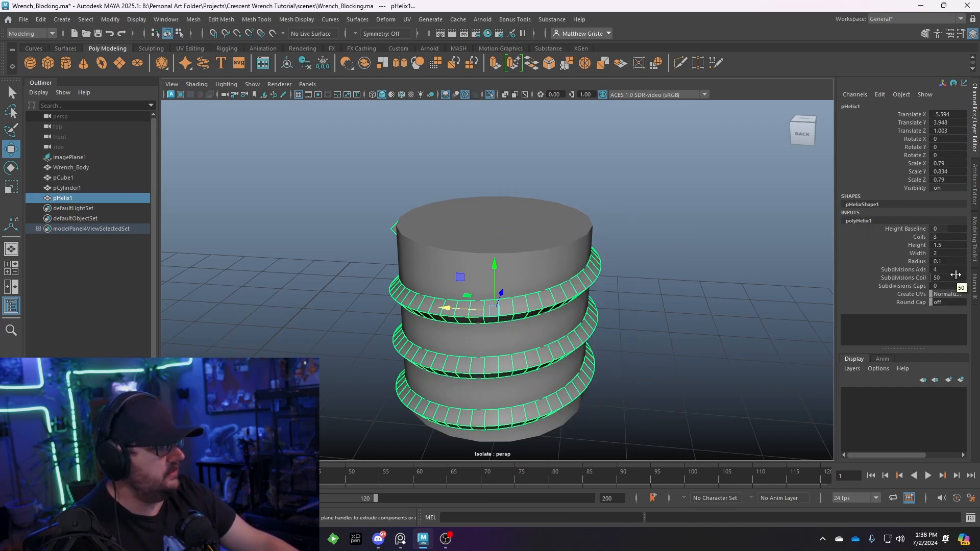
{"action": "left_click", "coordinate": [567, 258]}
{"action": "right_click_drag", "start_coordinate": [544, 235], "coordinate": [586, 219]}
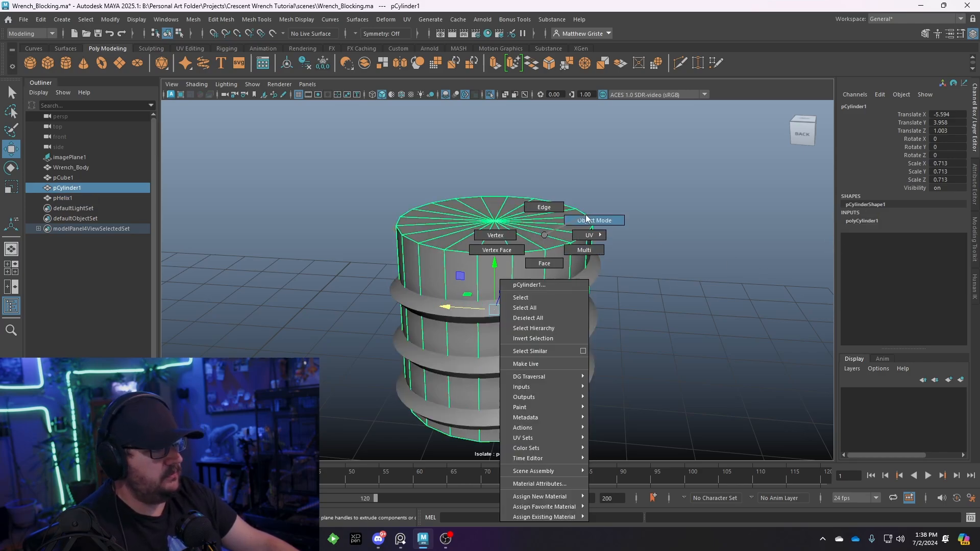
{"action": "left_click", "coordinate": [867, 221]}
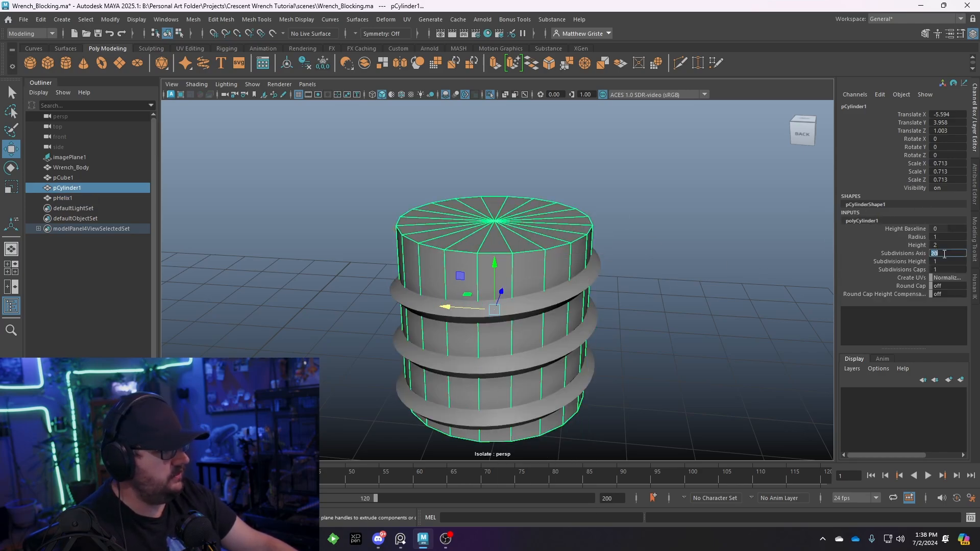
{"action": "type", "text": "50"}
{"action": "key", "text": "Return"}
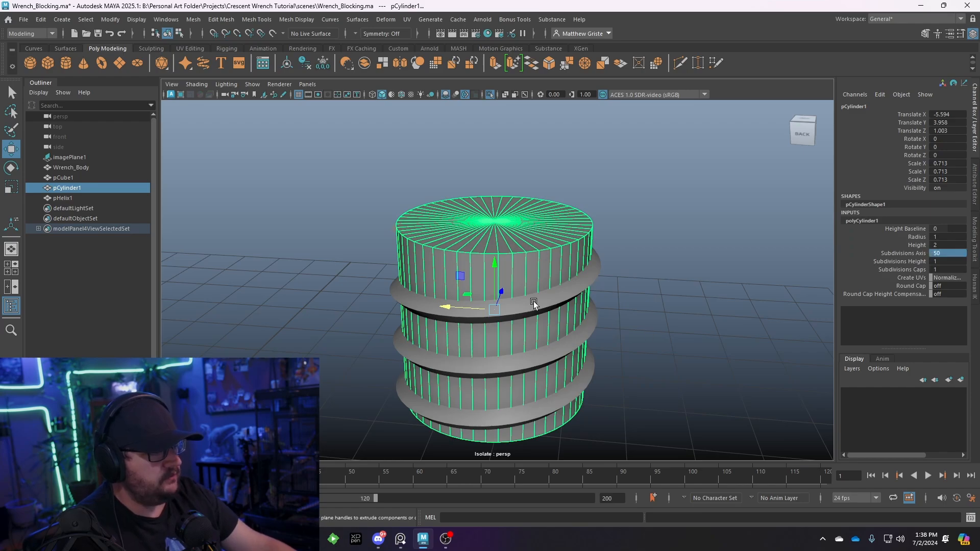
Delete all the cylinder's top and bottom cap faces to leave an open tube, and return to object mode.
{"action": "left_click", "coordinate": [428, 302], "text": "shift"}
{"action": "left_click_drag", "start_coordinate": [492, 353], "coordinate": [606, 332], "text": "alt"}
{"action": "scroll", "coordinate": [562, 291], "scroll_direction": "up", "scroll_amount": 3}
{"action": "left_click_drag", "start_coordinate": [562, 291], "coordinate": [520, 326], "text": "alt"}
{"action": "scroll", "coordinate": [509, 283], "scroll_direction": "down", "scroll_amount": 2}
{"action": "right_click_drag", "start_coordinate": [525, 235], "coordinate": [471, 293]}
{"action": "left_click", "coordinate": [470, 294]}
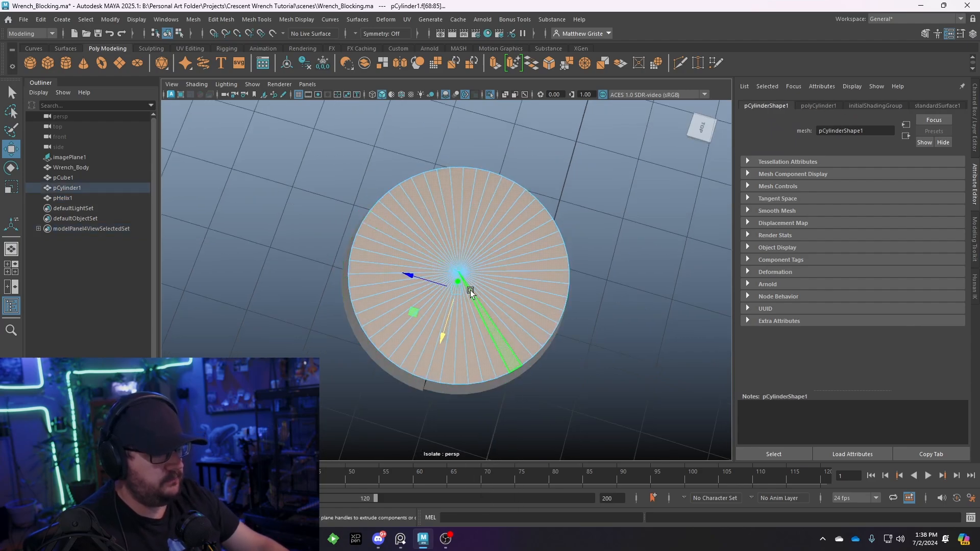
{"action": "key", "text": "Delete"}
{"action": "key", "text": "ctrl+z"}
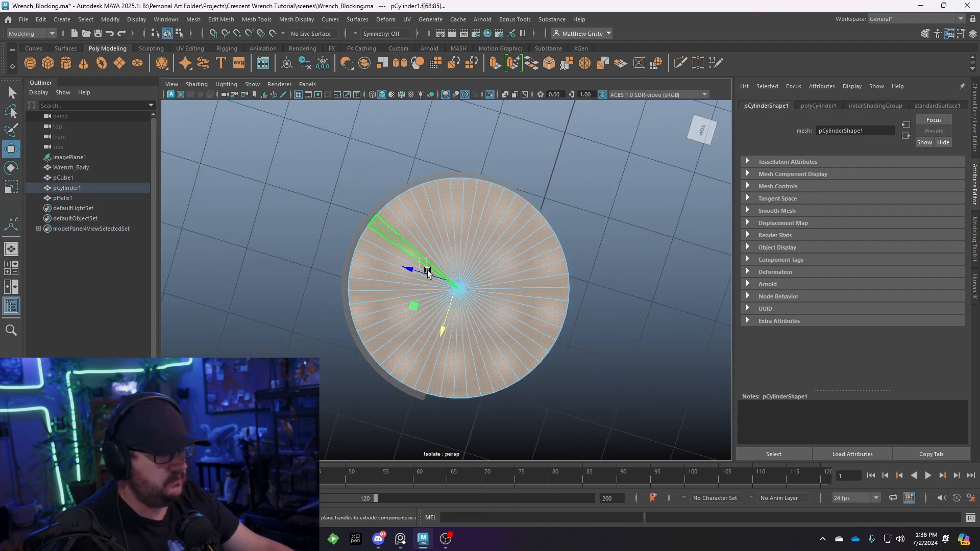
{"action": "key", "text": "Delete"}
{"action": "left_click_drag", "start_coordinate": [473, 311], "coordinate": [473, 203], "text": "alt"}
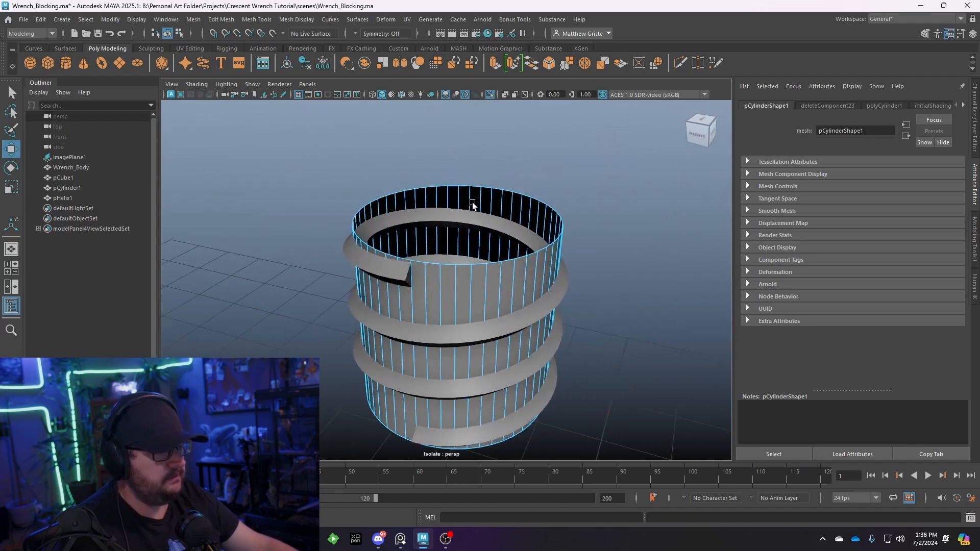
{"action": "right_click_drag", "start_coordinate": [473, 204], "coordinate": [511, 188]}
Extrude the open border edge loops at both ends of the cylinder outward along its axis by about 0.076.
{"action": "left_click_drag", "start_coordinate": [496, 285], "coordinate": [473, 271], "text": "alt"}
{"action": "scroll", "coordinate": [522, 243], "scroll_direction": "up", "scroll_amount": 3}
{"action": "right_click_drag", "start_coordinate": [458, 234], "coordinate": [479, 158]}
{"action": "left_click", "coordinate": [416, 242]}
{"action": "left_click", "coordinate": [480, 199]}
{"action": "double_click", "coordinate": [484, 188]}
{"action": "left_click_drag", "start_coordinate": [484, 188], "coordinate": [453, 230], "text": "alt"}
{"action": "left_click", "coordinate": [473, 305]}
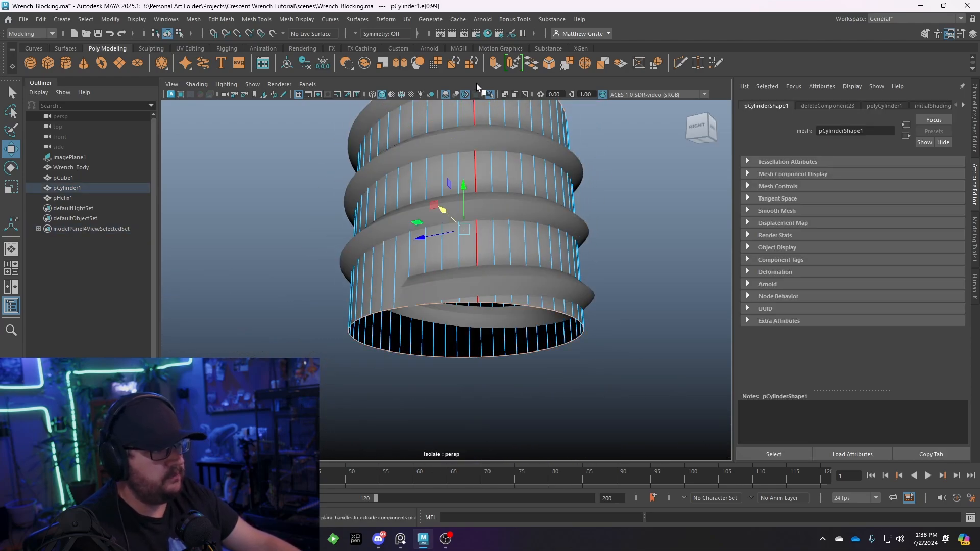
{"action": "left_click", "coordinate": [495, 65]}
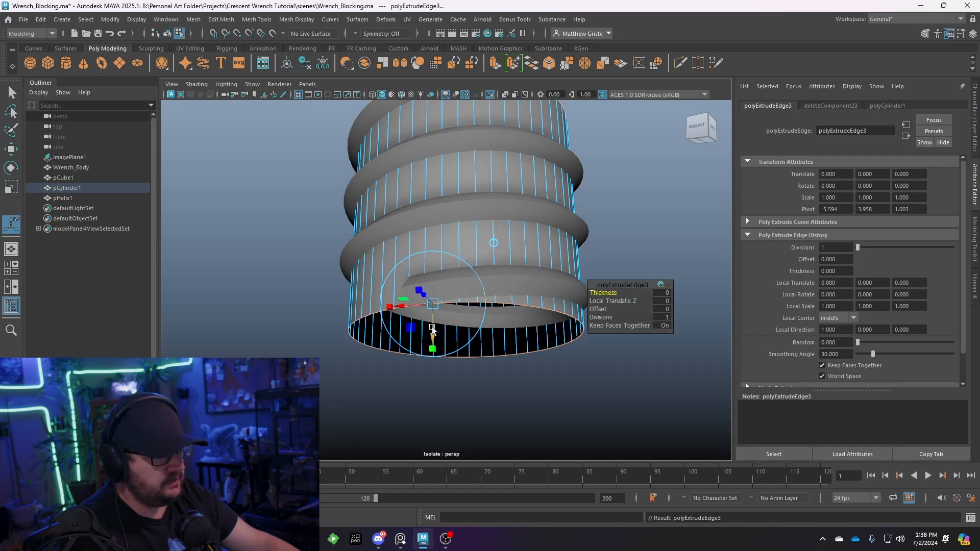
{"action": "left_click_drag", "start_coordinate": [432, 329], "coordinate": [433, 348]}
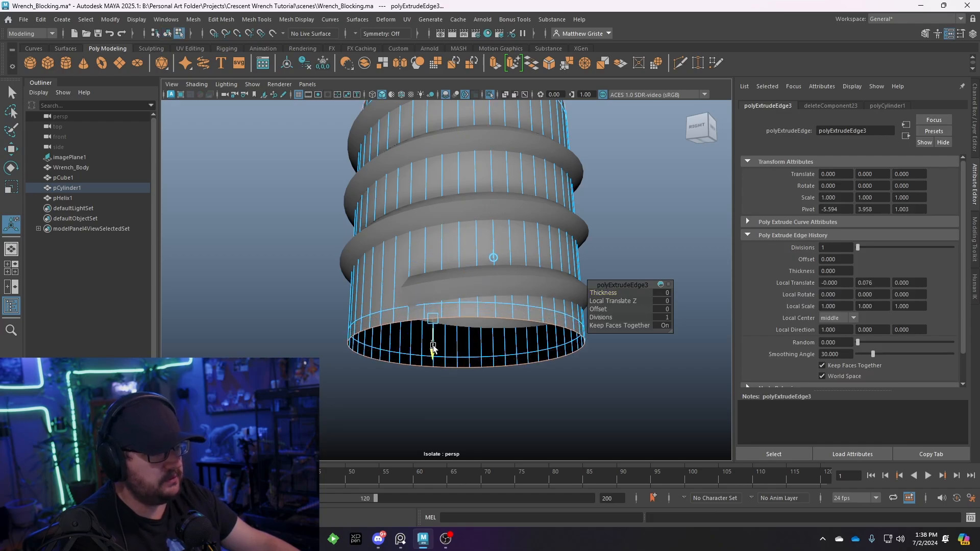
Move the inner edge loop near the cylinder's lower rim slightly down, clear of the helix's end.
{"action": "right_click_drag", "start_coordinate": [448, 302], "coordinate": [444, 206]}
{"action": "double_click", "coordinate": [471, 301]}
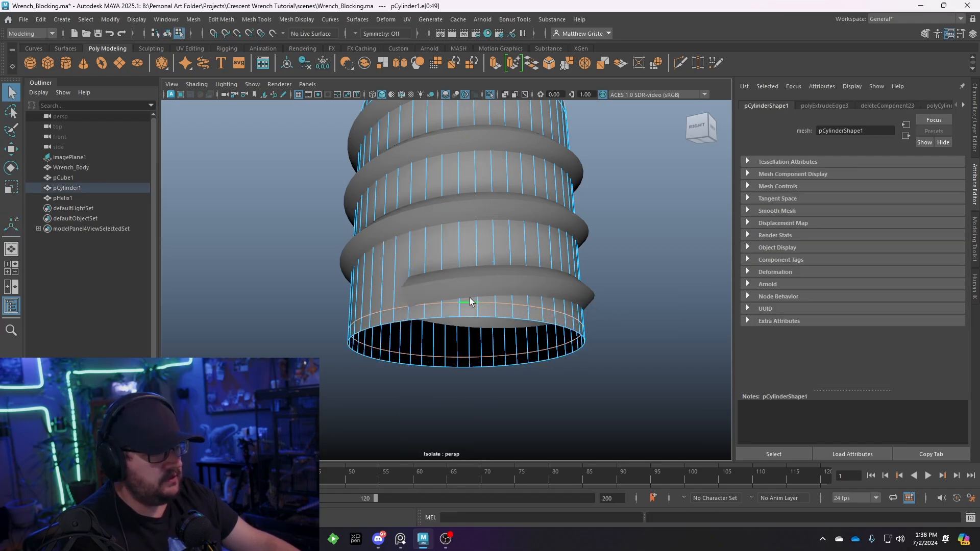
{"action": "key", "text": "w"}
{"action": "left_click_drag", "start_coordinate": [465, 289], "coordinate": [465, 299]}
{"action": "scroll", "coordinate": [460, 274], "scroll_direction": "down", "scroll_amount": 3}
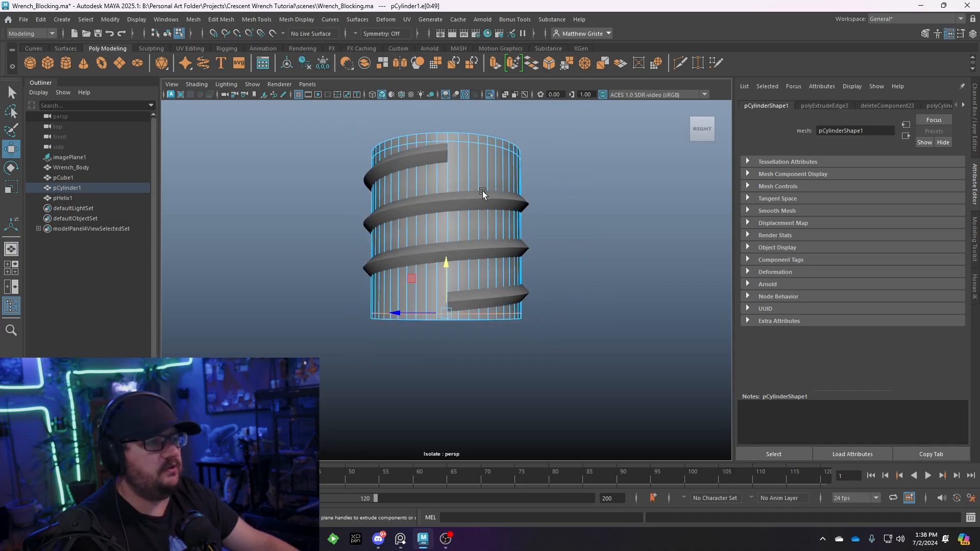
Return to object mode and examine from above and inside how the helix coils pass through the cylinder wall.
{"action": "left_click_drag", "start_coordinate": [486, 192], "coordinate": [520, 243], "text": "alt"}
{"action": "scroll", "coordinate": [479, 161], "scroll_direction": "up", "scroll_amount": 3}
{"action": "scroll", "coordinate": [455, 240], "scroll_direction": "down", "scroll_amount": 4}
{"action": "right_click_drag", "start_coordinate": [521, 243], "coordinate": [548, 215]}
{"action": "left_click_drag", "start_coordinate": [549, 215], "coordinate": [425, 209], "text": "alt"}
{"action": "scroll", "coordinate": [451, 239], "scroll_direction": "up", "scroll_amount": 4}
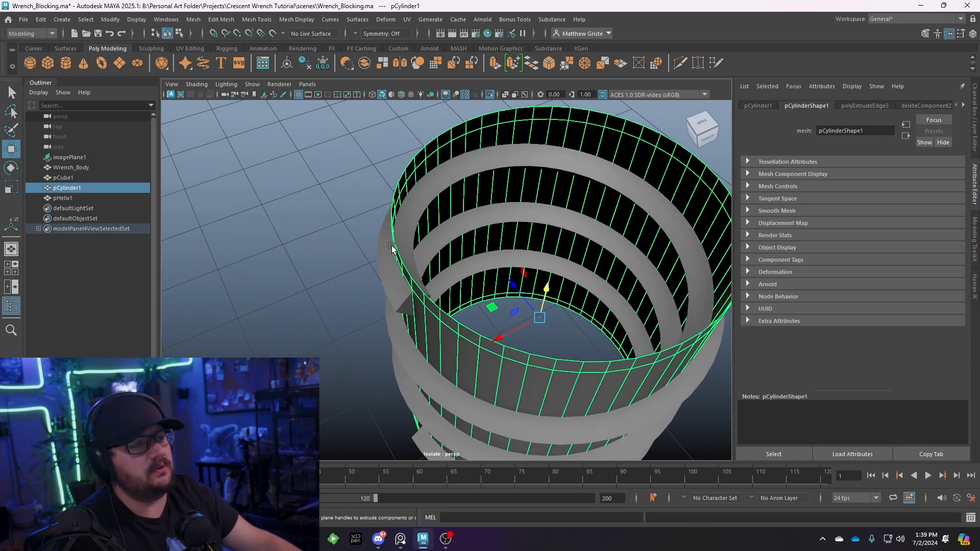
{"action": "scroll", "coordinate": [487, 249], "scroll_direction": "down", "scroll_amount": 2}
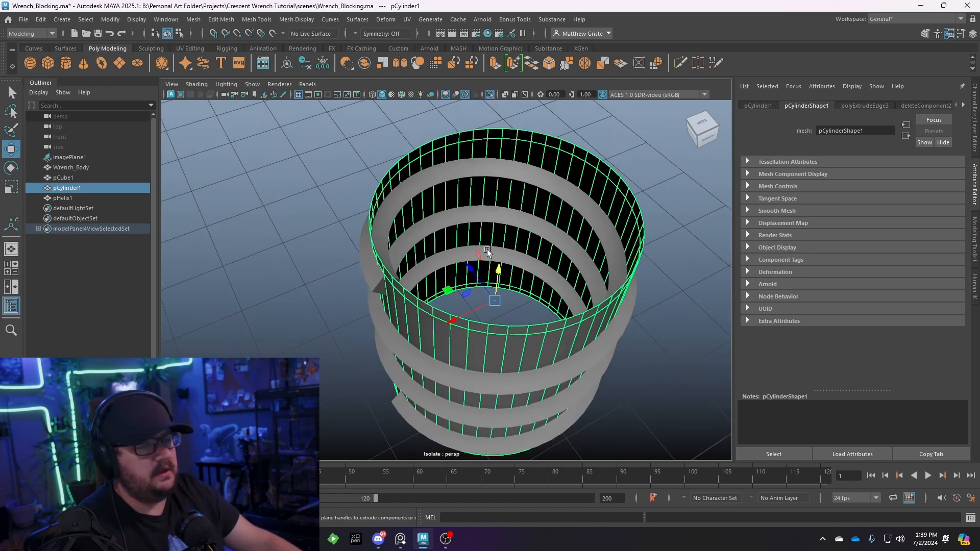
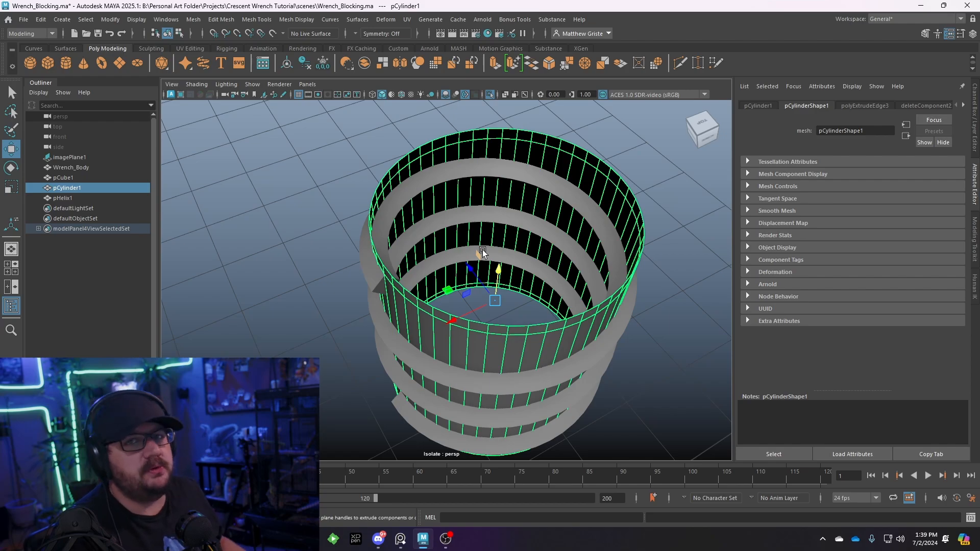
{"action": "scroll", "coordinate": [516, 223], "scroll_direction": "up", "scroll_amount": 4}
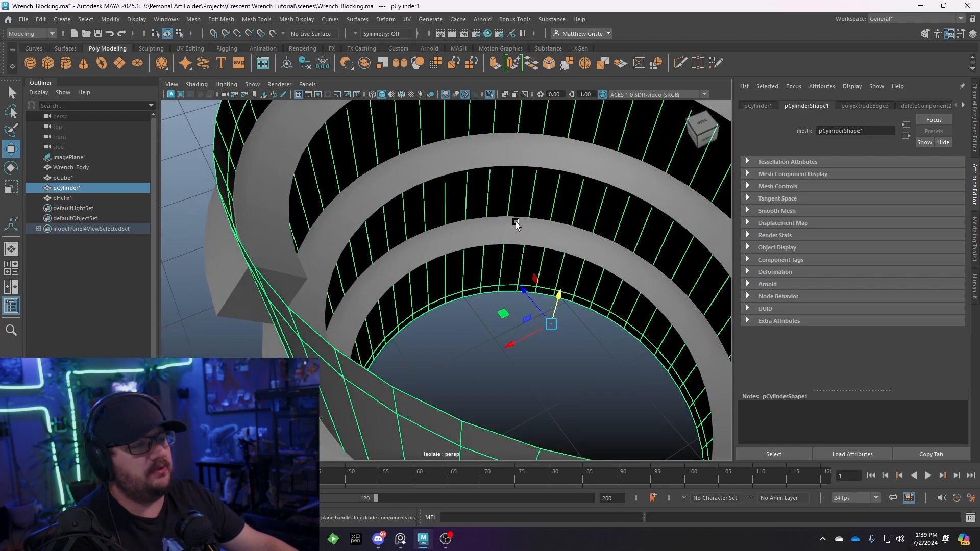
{"action": "scroll", "coordinate": [518, 219], "scroll_direction": "down", "scroll_amount": 5}
{"action": "left_click_drag", "start_coordinate": [517, 219], "coordinate": [504, 184], "text": "alt"}
{"action": "scroll", "coordinate": [416, 219], "scroll_direction": "up", "scroll_amount": 5}
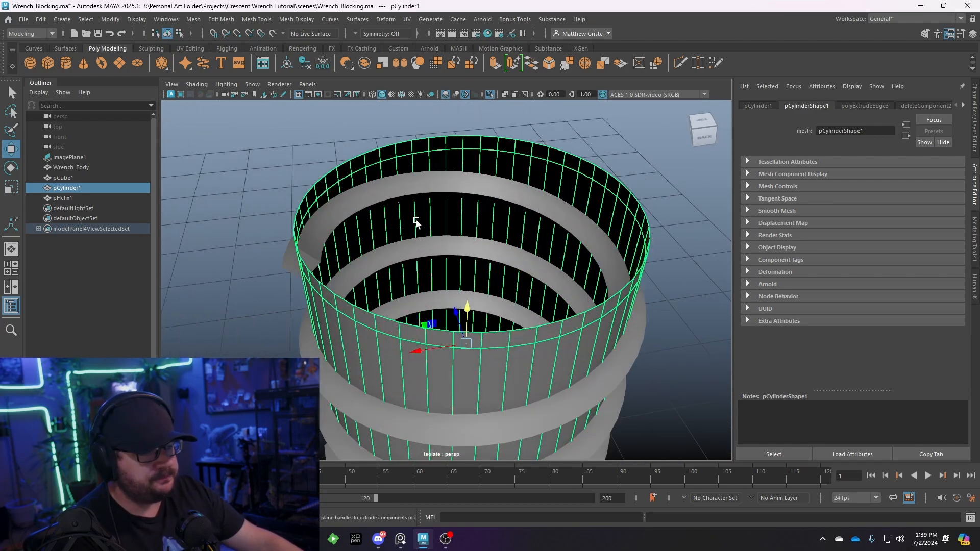
{"action": "mouse_move", "coordinate": [415, 220]}
{"action": "left_mouse_down", "text": "alt"}
{"action": "mouse_move", "coordinate": [470, 196]}
{"action": "mouse_move", "coordinate": [433, 213]}
{"action": "left_mouse_up", "text": "alt"}
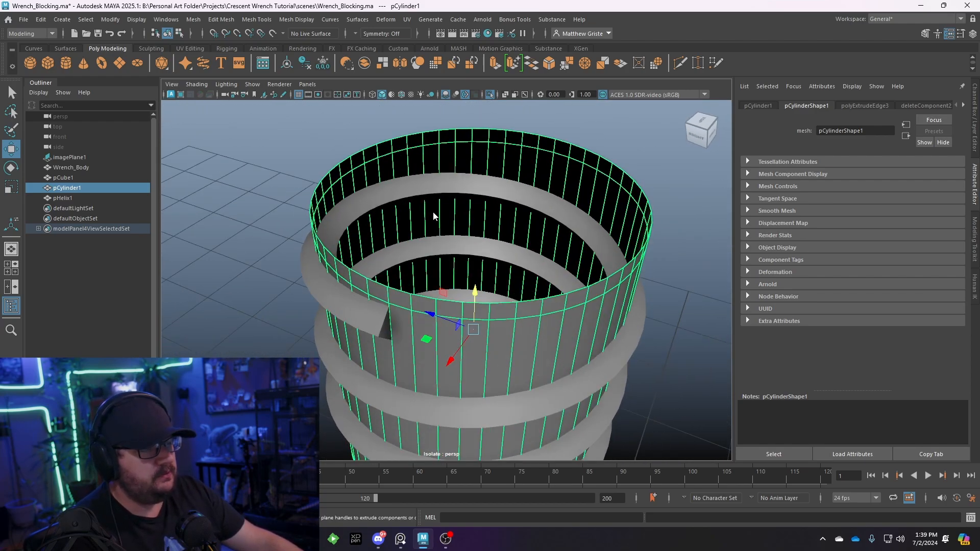
Try a Boolean Union of the cylinder with the helix and undo it.
{"action": "left_click", "coordinate": [455, 181], "text": "shift"}
{"action": "left_click", "coordinate": [348, 145], "text": "shift"}
{"action": "left_click", "coordinate": [194, 19]}
{"action": "mouse_move", "coordinate": [206, 48]}
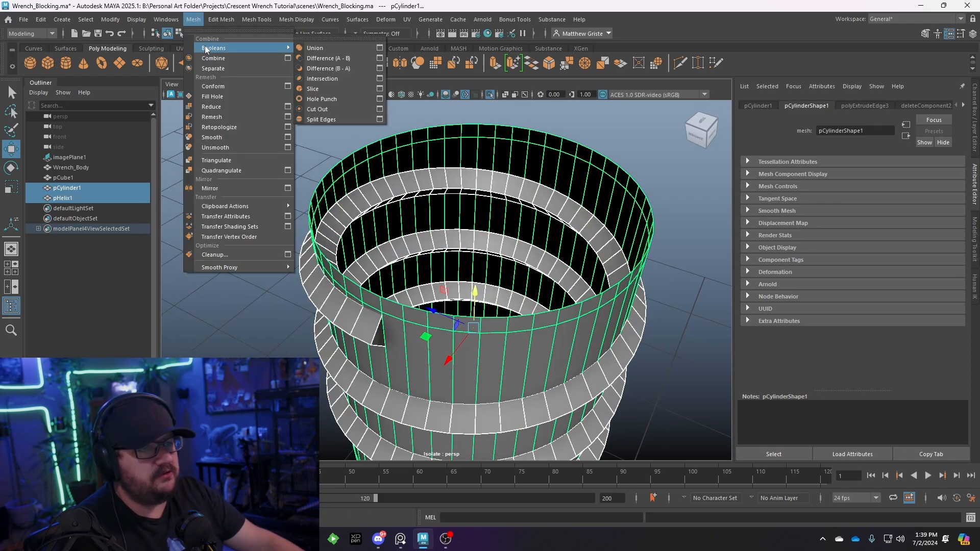
{"action": "left_click", "coordinate": [349, 47]}
{"action": "left_click_drag", "start_coordinate": [345, 92], "coordinate": [442, 172], "text": "alt"}
{"action": "scroll", "coordinate": [467, 134], "scroll_direction": "up", "scroll_amount": 3}
{"action": "key", "text": "ctrl+z"}
{"action": "key", "text": "ctrl+z"}
Select the helix and cylinder together and merge them with a Boolean Union.
{"action": "scroll", "coordinate": [446, 177], "scroll_direction": "down", "scroll_amount": 5}
{"action": "left_click", "coordinate": [565, 293]}
{"action": "left_click_drag", "start_coordinate": [581, 211], "coordinate": [409, 332]}
{"action": "left_click", "coordinate": [194, 23]}
{"action": "mouse_move", "coordinate": [275, 44]}
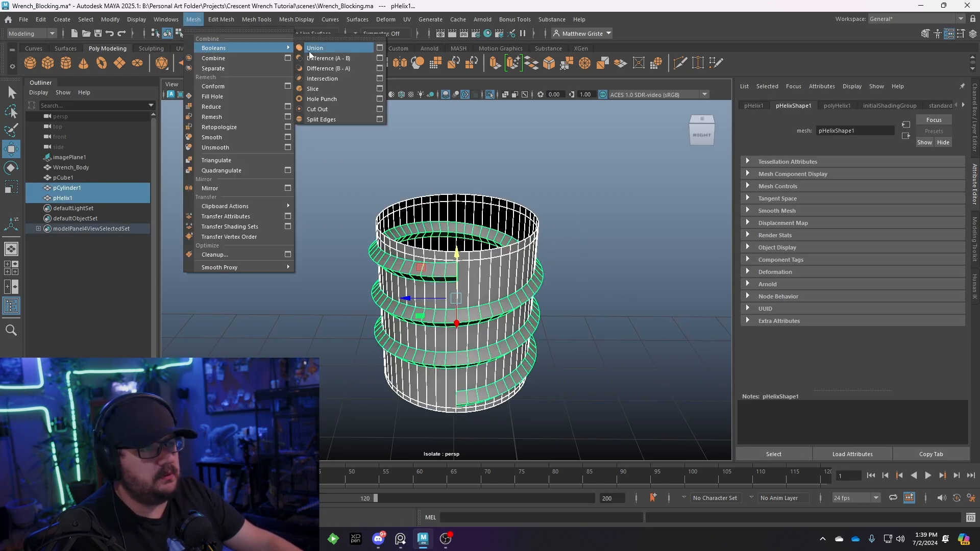
{"action": "left_click", "coordinate": [310, 51]}
{"action": "scroll", "coordinate": [562, 223], "scroll_direction": "up", "scroll_amount": 4}
{"action": "left_click_drag", "start_coordinate": [559, 239], "coordinate": [562, 258], "text": "alt"}
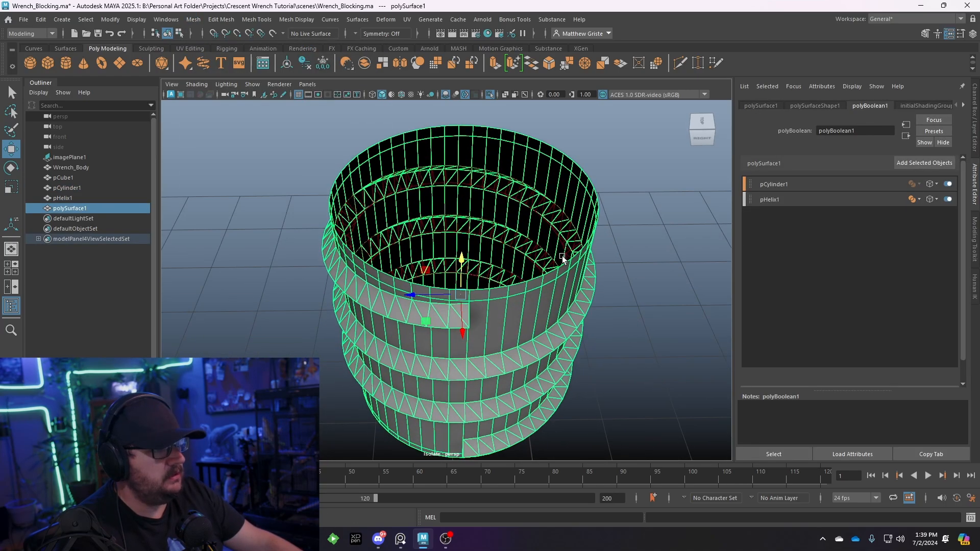
Check the merged mesh's interior and delete its Boolean construction history.
{"action": "scroll", "coordinate": [558, 256], "scroll_direction": "up", "scroll_amount": 2}
{"action": "scroll", "coordinate": [484, 281], "scroll_direction": "up", "scroll_amount": 3}
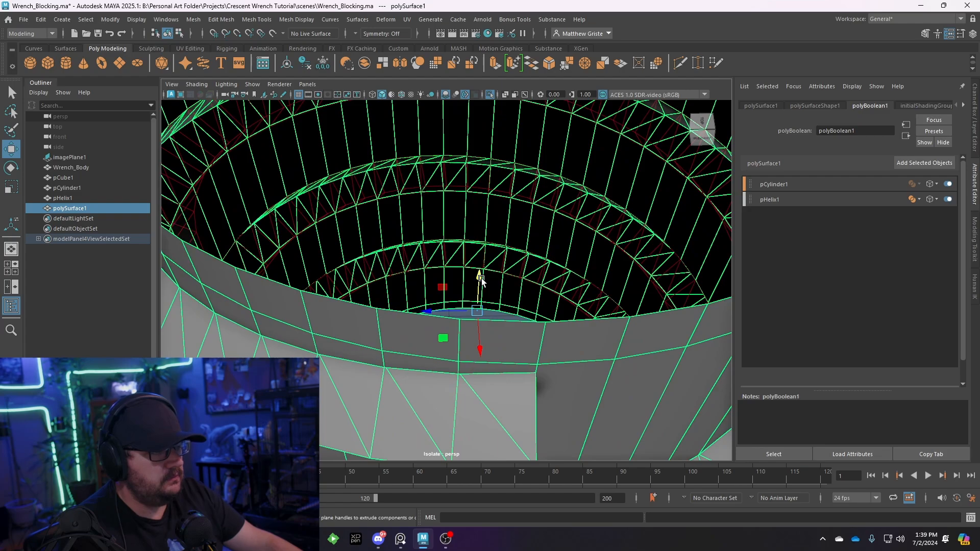
{"action": "left_click_drag", "start_coordinate": [481, 280], "coordinate": [448, 275], "text": "alt"}
{"action": "scroll", "coordinate": [449, 276], "scroll_direction": "down", "scroll_amount": 7}
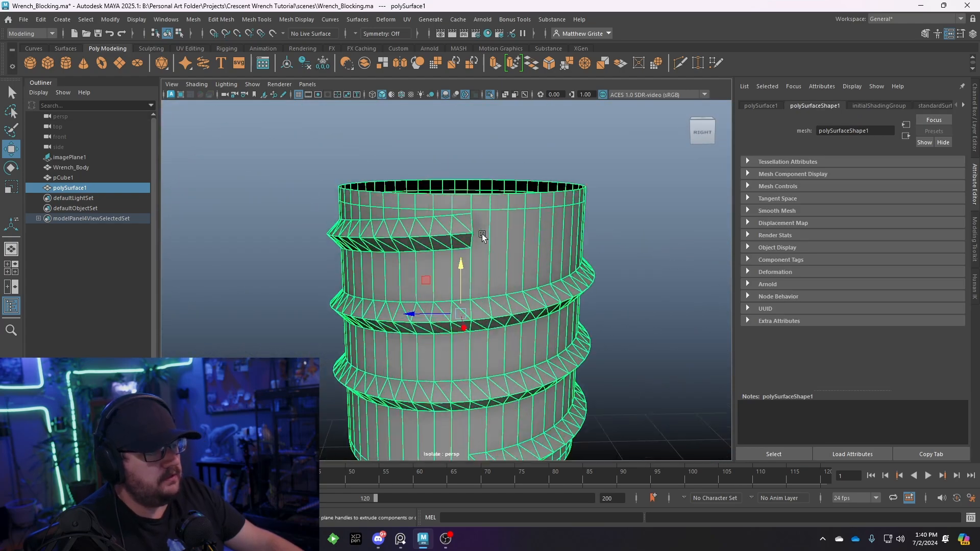
Select one diagonal edge on the upper thread face and one on the lower face near the thread's end.
{"action": "scroll", "coordinate": [482, 234], "scroll_direction": "up", "scroll_amount": 1}
{"action": "left_click_drag", "start_coordinate": [482, 234], "coordinate": [391, 219], "text": "alt"}
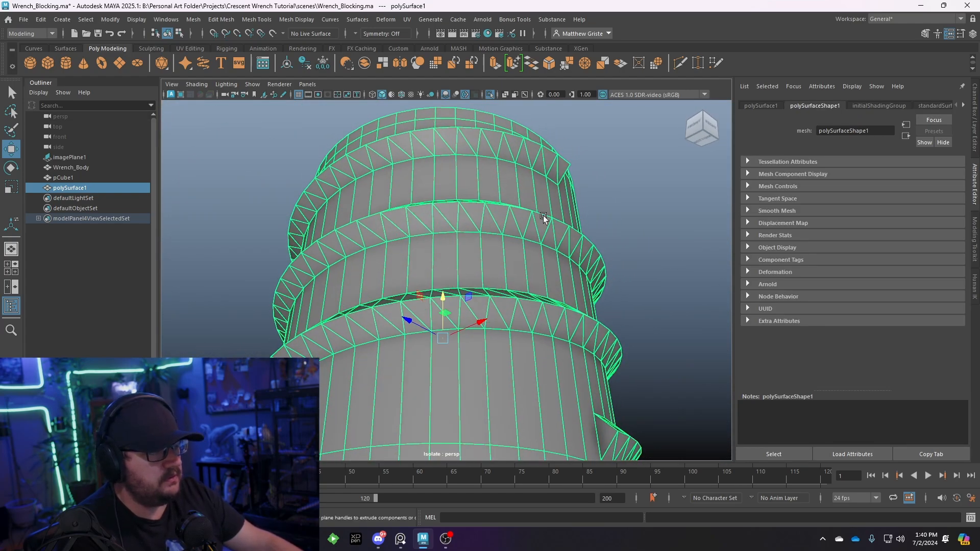
{"action": "scroll", "coordinate": [397, 210], "scroll_direction": "up", "scroll_amount": 3}
{"action": "left_click_drag", "start_coordinate": [394, 170], "coordinate": [352, 260], "text": "alt"}
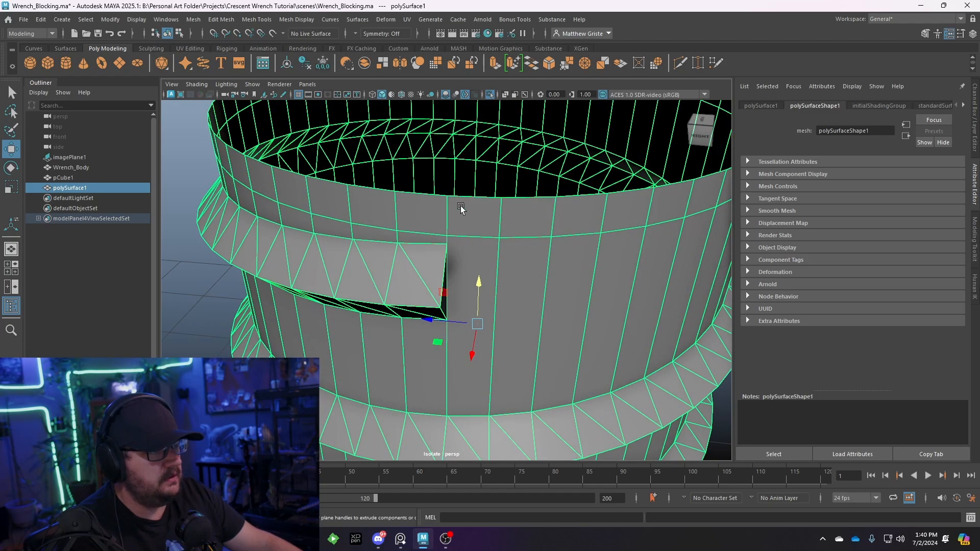
{"action": "left_click_drag", "start_coordinate": [461, 210], "coordinate": [467, 186], "text": "alt"}
{"action": "scroll", "coordinate": [440, 224], "scroll_direction": "up", "scroll_amount": 3}
{"action": "right_click_drag", "start_coordinate": [437, 199], "coordinate": [437, 171]}
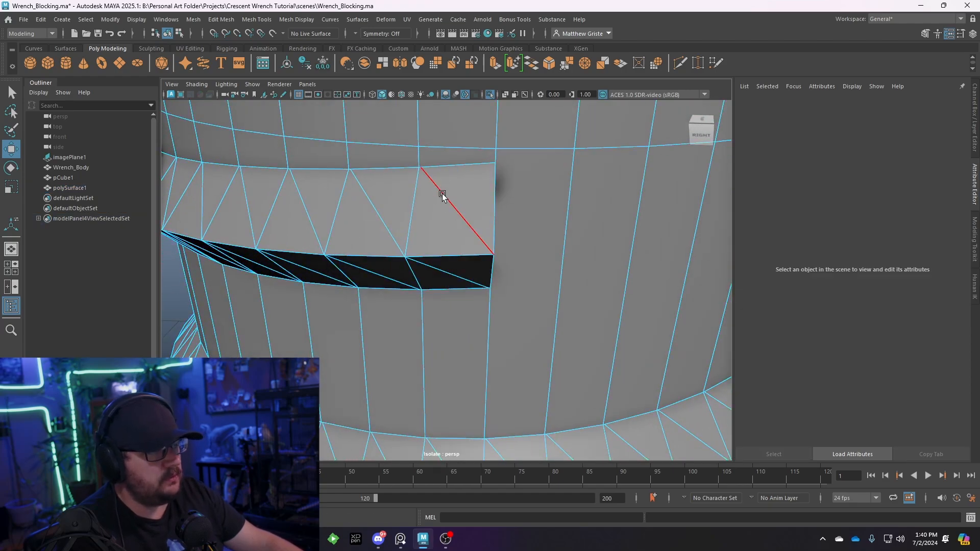
{"action": "left_click", "coordinate": [443, 194]}
{"action": "left_click_drag", "start_coordinate": [443, 224], "coordinate": [441, 198], "text": "alt"}
{"action": "left_click", "coordinate": [439, 186], "text": "shift"}
{"action": "middle_click_drag", "start_coordinate": [351, 139], "coordinate": [367, 139], "text": "alt"}
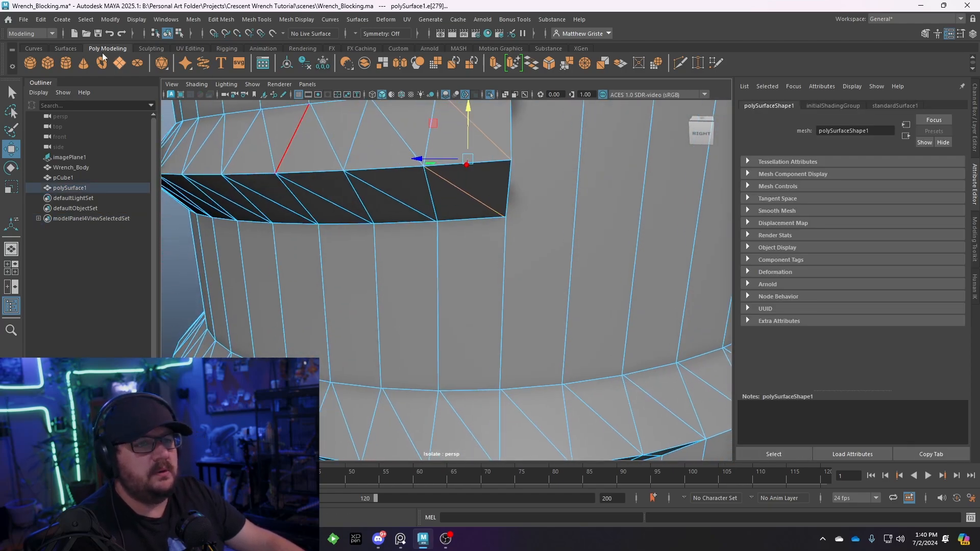
Extend the selection to all similar diagonal edges along the thread and delete those edges.
{"action": "left_click", "coordinate": [85, 19]}
{"action": "left_click", "coordinate": [111, 92]}
{"action": "scroll", "coordinate": [466, 193], "scroll_direction": "down", "scroll_amount": 5}
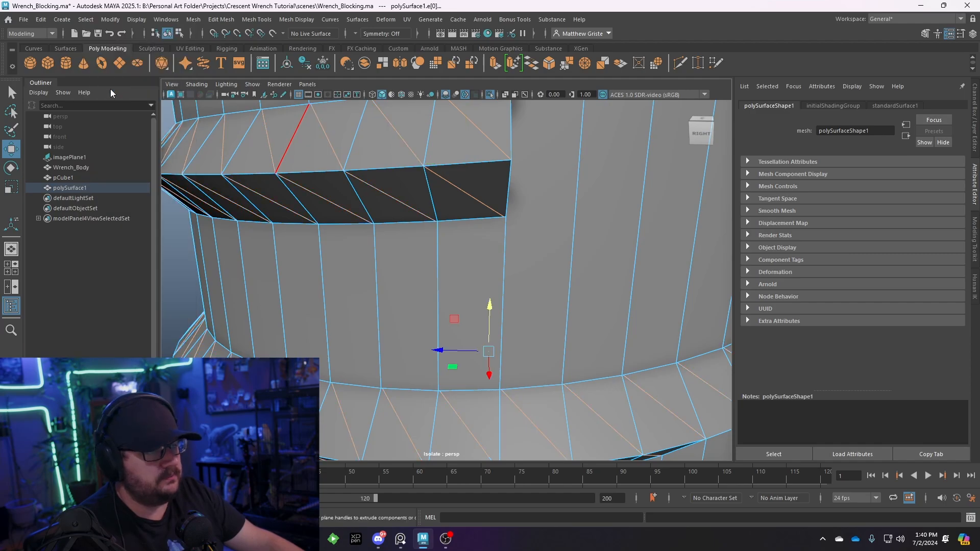
{"action": "left_click_drag", "start_coordinate": [466, 192], "coordinate": [442, 159], "text": "alt"}
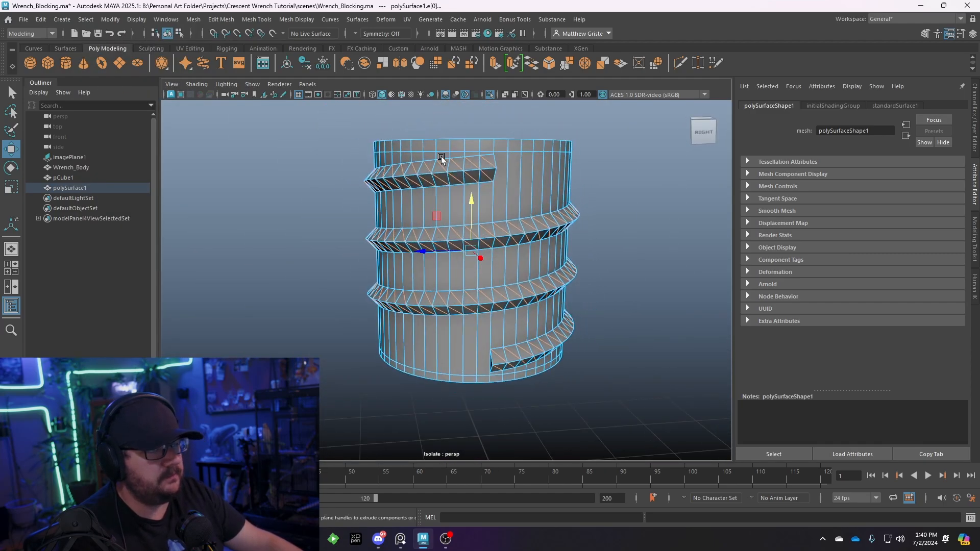
{"action": "left_click", "coordinate": [221, 20]}
{"action": "left_click", "coordinate": [260, 239]}
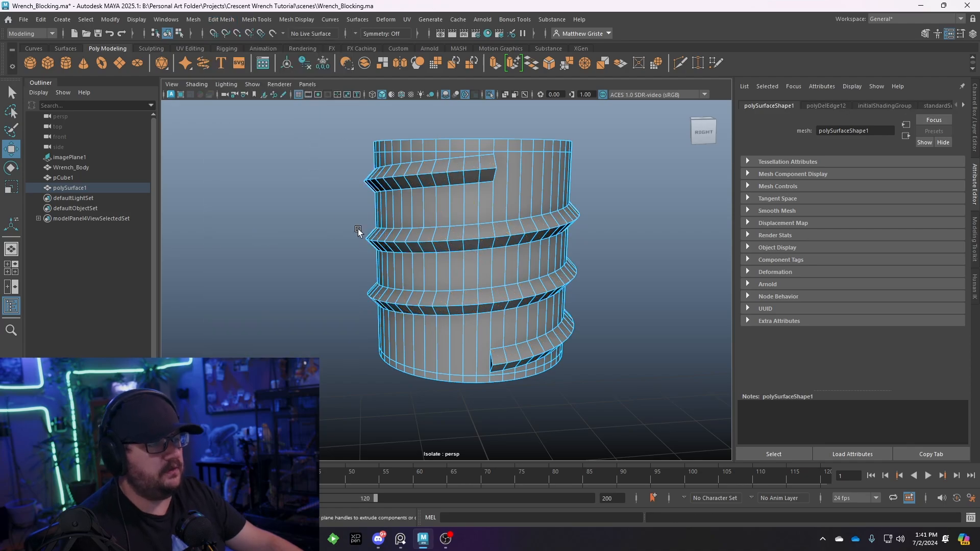
Return to object mode and examine the thread's end and coils, toggling the smooth mesh preview on and off.
{"action": "left_click_drag", "start_coordinate": [357, 228], "coordinate": [538, 221], "text": "alt"}
{"action": "right_click_drag", "start_coordinate": [535, 195], "coordinate": [582, 180]}
{"action": "left_click_drag", "start_coordinate": [579, 178], "coordinate": [398, 190], "text": "alt"}
{"action": "scroll", "coordinate": [479, 189], "scroll_direction": "up", "scroll_amount": 3}
{"action": "middle_click_drag", "start_coordinate": [398, 191], "coordinate": [388, 217], "text": "alt"}
{"action": "scroll", "coordinate": [383, 219], "scroll_direction": "up", "scroll_amount": 4}
{"action": "left_click_drag", "start_coordinate": [367, 208], "coordinate": [460, 204], "text": "alt"}
{"action": "middle_click_drag", "start_coordinate": [482, 191], "coordinate": [437, 238], "text": "alt"}
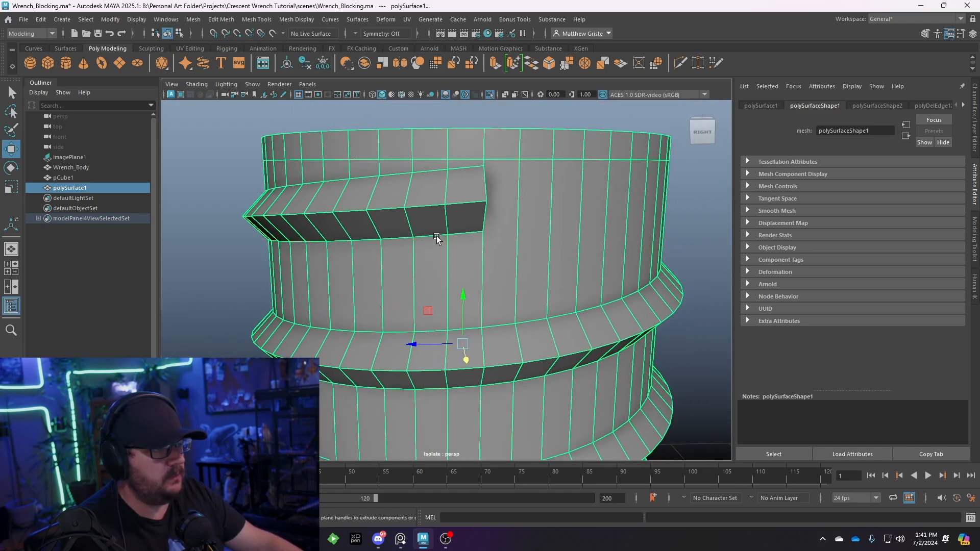
{"action": "left_click_drag", "start_coordinate": [458, 232], "coordinate": [457, 258], "text": "alt"}
{"action": "scroll", "coordinate": [426, 238], "scroll_direction": "down", "scroll_amount": 4}
{"action": "key", "text": "3"}
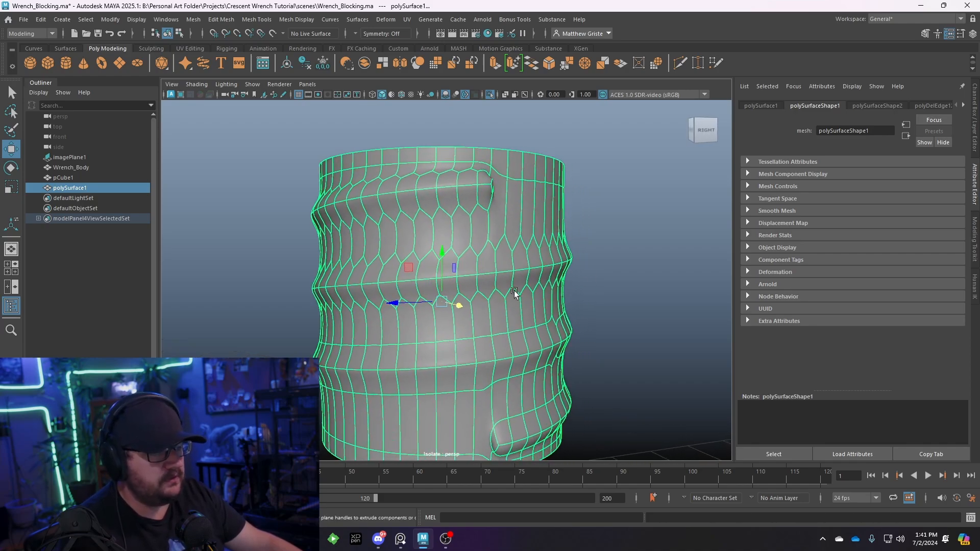
{"action": "key", "text": "1"}
{"action": "key", "text": "3"}
{"action": "middle_click_drag", "start_coordinate": [436, 224], "coordinate": [436, 217], "text": "alt"}
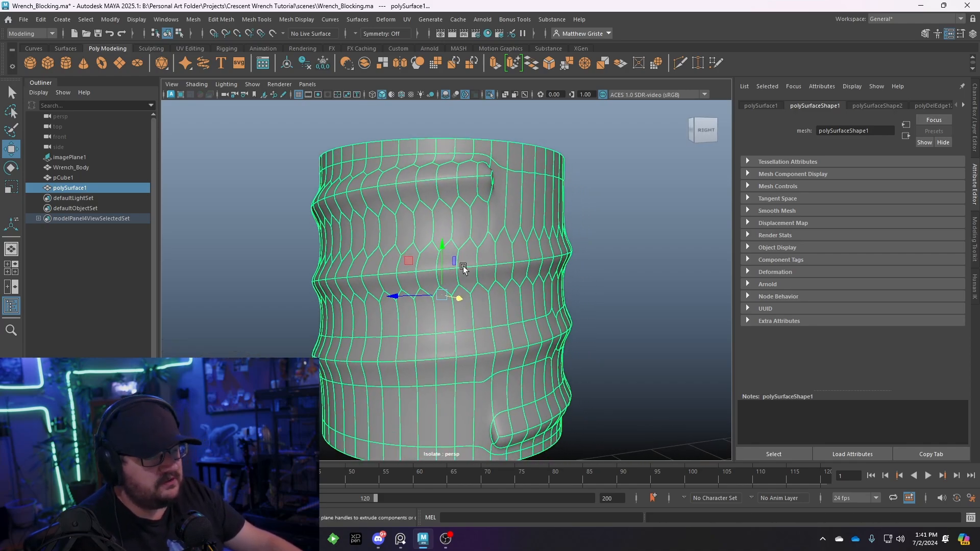
{"action": "key", "text": "1"}
Merge all vertices of the screw mesh with a distance threshold of 1.
{"action": "scroll", "coordinate": [463, 267], "scroll_direction": "down", "scroll_amount": 5}
{"action": "right_click_drag", "start_coordinate": [460, 237], "coordinate": [429, 239]}
{"action": "left_click_drag", "start_coordinate": [275, 155], "coordinate": [544, 413]}
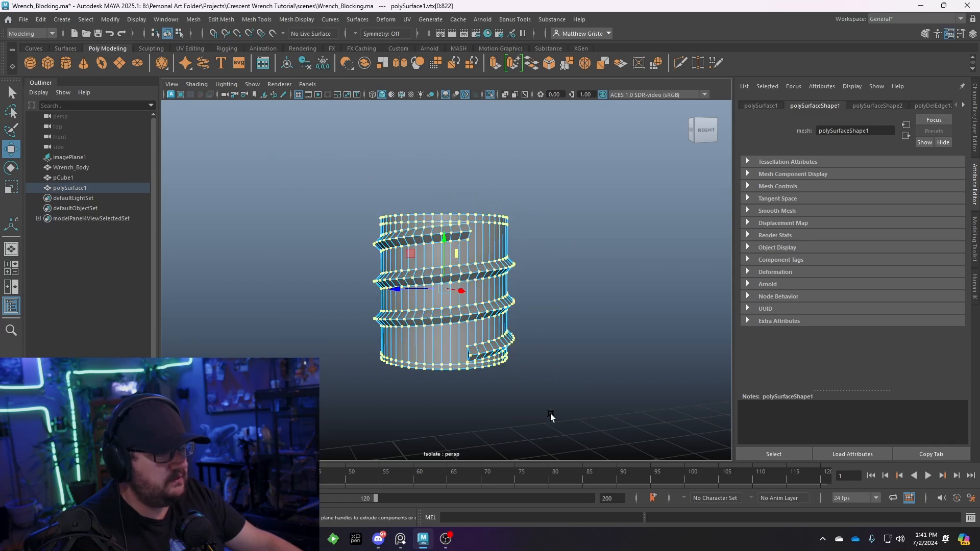
{"action": "left_click", "coordinate": [565, 63]}
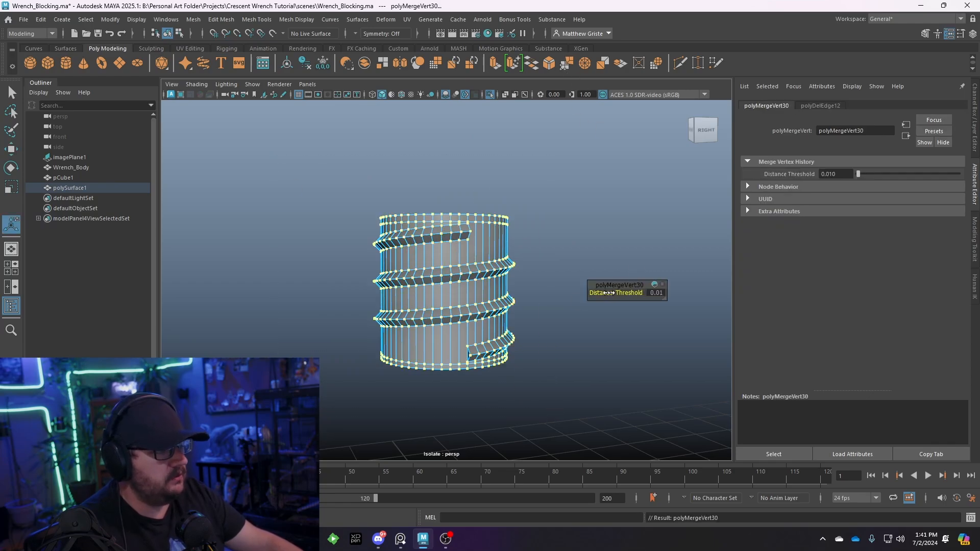
{"action": "left_click_drag", "start_coordinate": [608, 292], "coordinate": [633, 293]}
{"action": "left_click_drag", "start_coordinate": [562, 230], "coordinate": [407, 267], "text": "alt"}
{"action": "right_click_drag", "start_coordinate": [407, 267], "coordinate": [466, 248], "text": "alt"}
{"action": "left_click_drag", "start_coordinate": [553, 249], "coordinate": [534, 262], "text": "alt"}
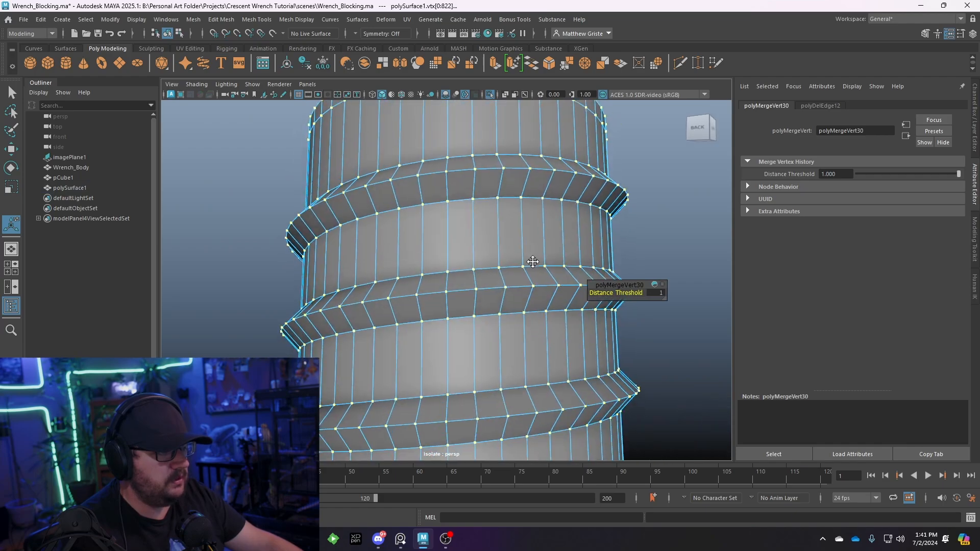
{"action": "right_click_drag", "start_coordinate": [534, 262], "coordinate": [436, 218], "text": "alt"}
{"action": "left_click_drag", "start_coordinate": [456, 223], "coordinate": [510, 245], "text": "alt"}
{"action": "right_click_drag", "start_coordinate": [510, 245], "coordinate": [388, 200], "text": "alt"}
Reselect all of the screw's vertices, merge them once more and clear the selection.
{"action": "key", "text": "q"}
{"action": "left_click", "coordinate": [361, 189]}
{"action": "left_click_drag", "start_coordinate": [355, 217], "coordinate": [540, 394]}
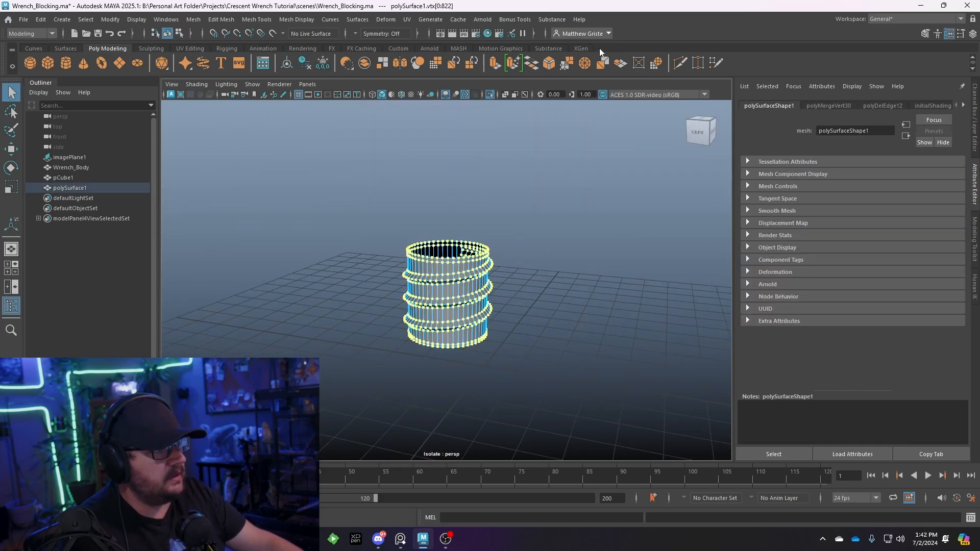
{"action": "left_click", "coordinate": [565, 63]}
{"action": "scroll", "coordinate": [574, 283], "scroll_direction": "up", "scroll_amount": 5}
{"action": "left_click", "coordinate": [580, 294]}
{"action": "scroll", "coordinate": [462, 219], "scroll_direction": "up", "scroll_amount": 4}
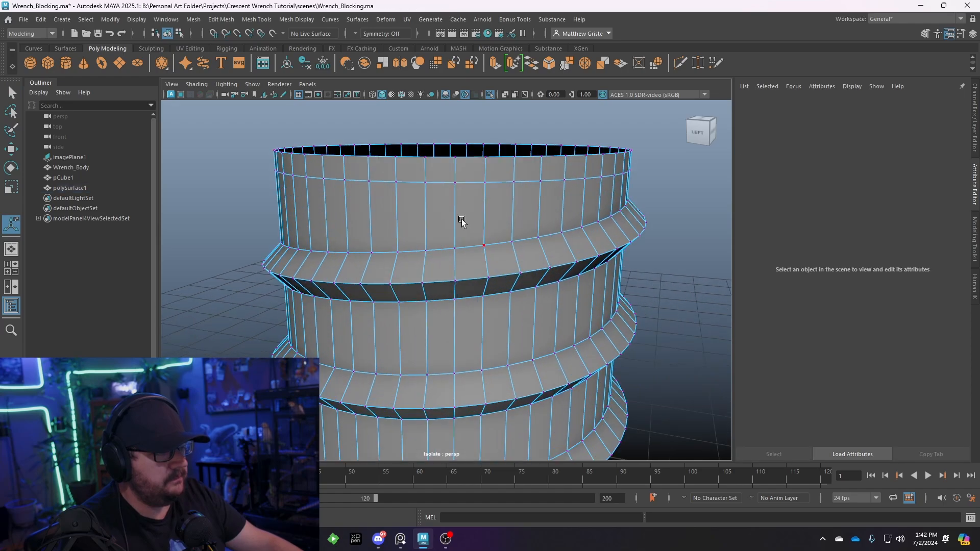
Select the edge loops running along both the base and the outer ridge of the helical thread.
{"action": "left_click_drag", "start_coordinate": [461, 219], "coordinate": [343, 182], "text": "alt"}
{"action": "scroll", "coordinate": [344, 181], "scroll_direction": "up", "scroll_amount": 4}
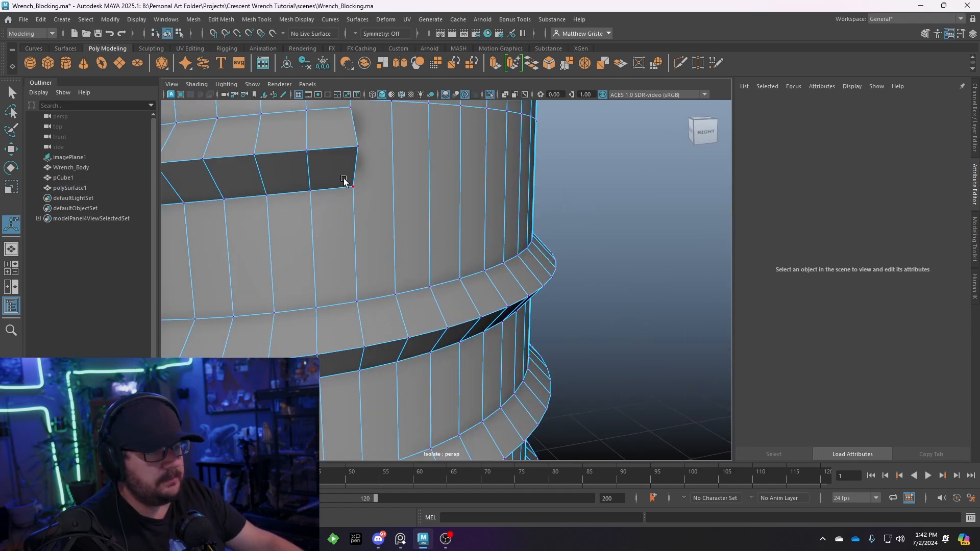
{"action": "middle_click_drag", "start_coordinate": [344, 182], "coordinate": [415, 224], "text": "alt"}
{"action": "right_click_drag", "start_coordinate": [414, 225], "coordinate": [418, 204]}
{"action": "double_click", "coordinate": [428, 230]}
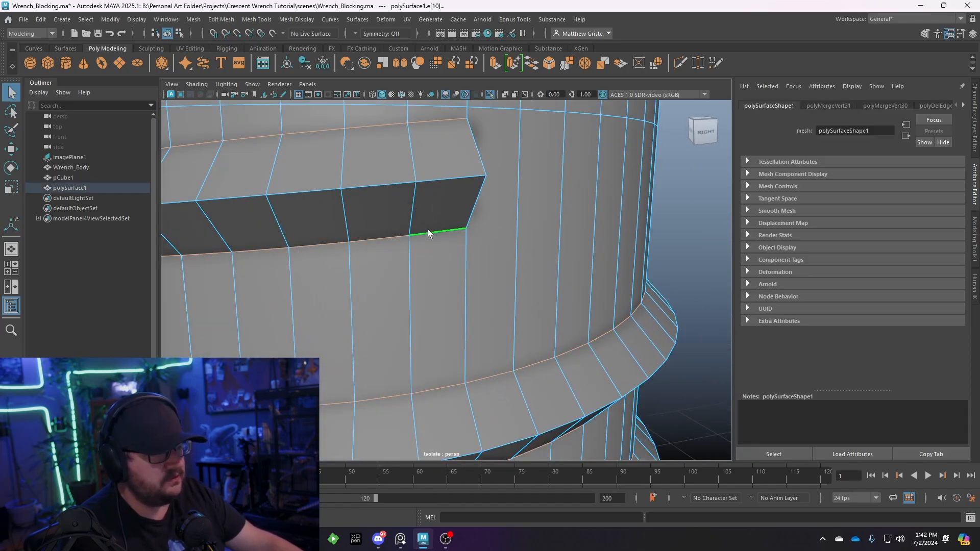
{"action": "scroll", "coordinate": [427, 208], "scroll_direction": "down", "scroll_amount": 5}
{"action": "left_click_drag", "start_coordinate": [427, 208], "coordinate": [427, 229], "text": "alt"}
{"action": "double_click", "coordinate": [398, 200], "text": "shift"}
{"action": "scroll", "coordinate": [398, 209], "scroll_direction": "down", "scroll_amount": 3}
{"action": "scroll", "coordinate": [427, 229], "scroll_direction": "up", "scroll_amount": 2}
{"action": "middle_click_drag", "start_coordinate": [427, 228], "coordinate": [463, 211], "text": "alt"}
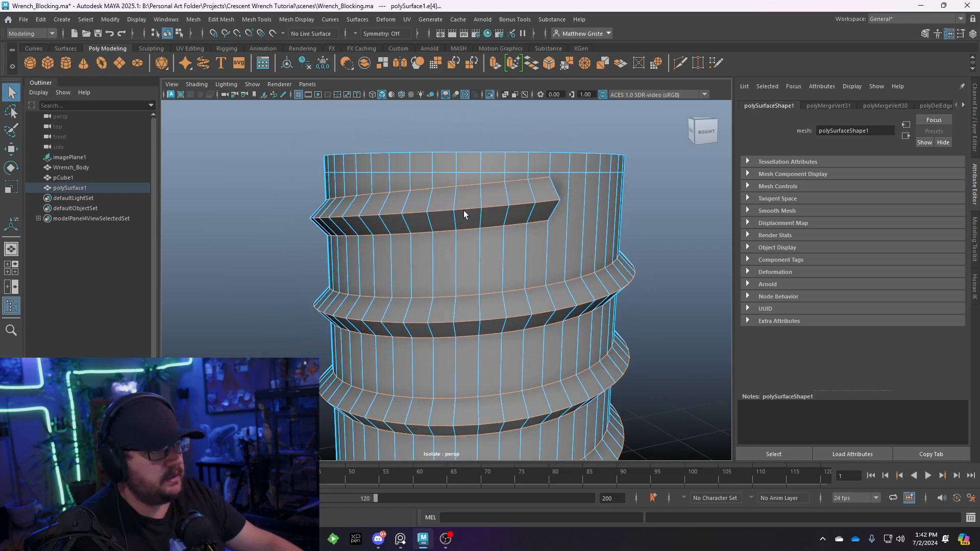
{"action": "left_click_drag", "start_coordinate": [463, 211], "coordinate": [504, 216], "text": "alt"}
Bevel the selected thread edges with a fraction of 0.5 and one segment.
{"action": "key", "text": "3"}
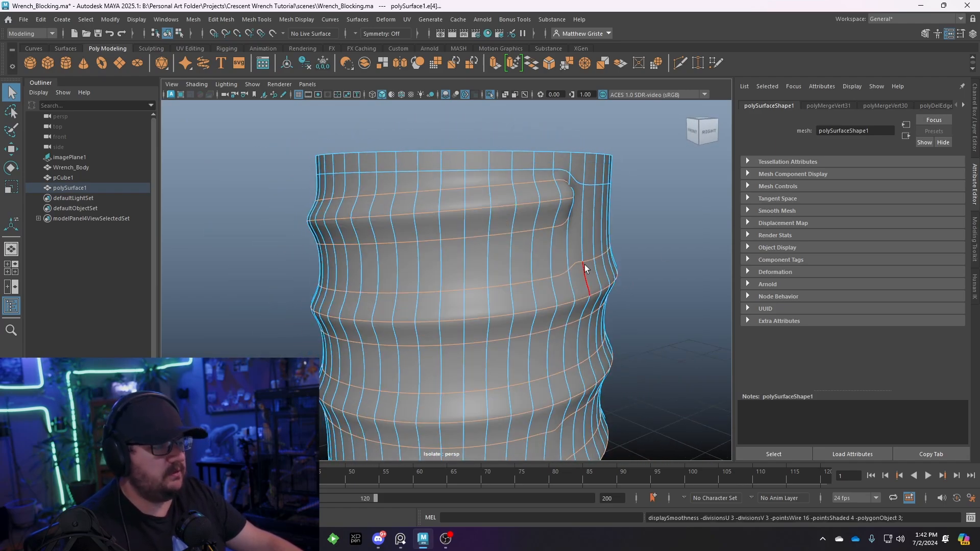
{"action": "key", "text": "1"}
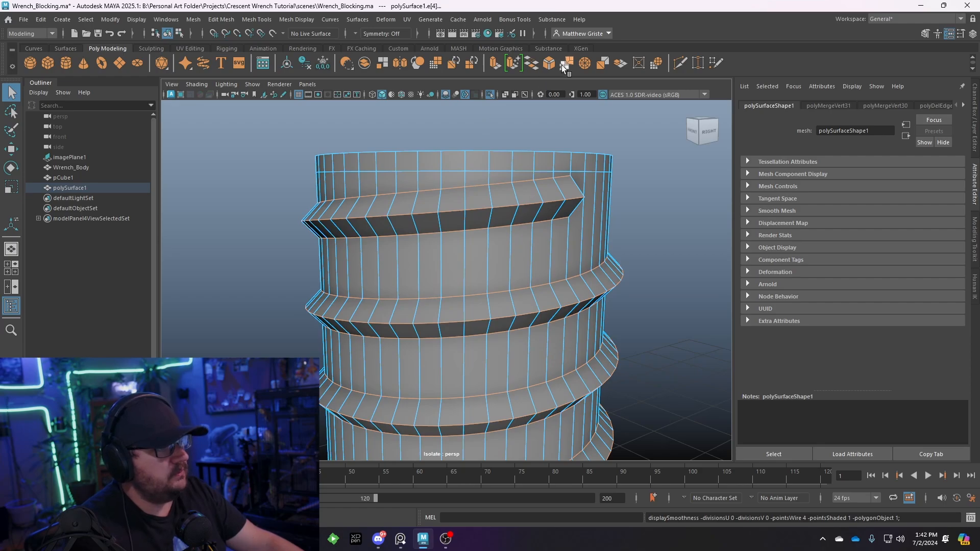
{"action": "left_click_drag", "start_coordinate": [518, 182], "coordinate": [524, 93], "text": "alt"}
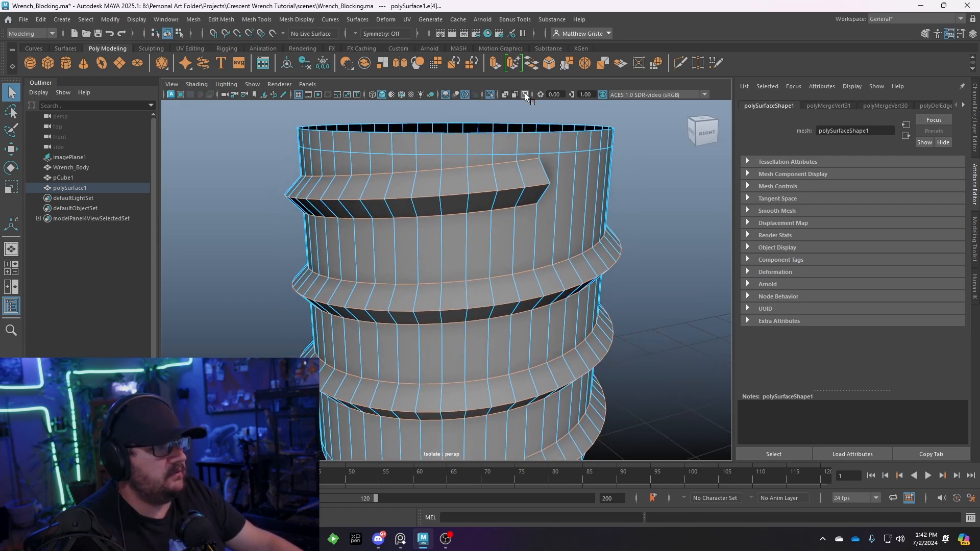
{"action": "left_click", "coordinate": [550, 63]}
{"action": "left_click_drag", "start_coordinate": [555, 201], "coordinate": [387, 186], "text": "alt"}
{"action": "scroll", "coordinate": [387, 185], "scroll_direction": "up", "scroll_amount": 2}
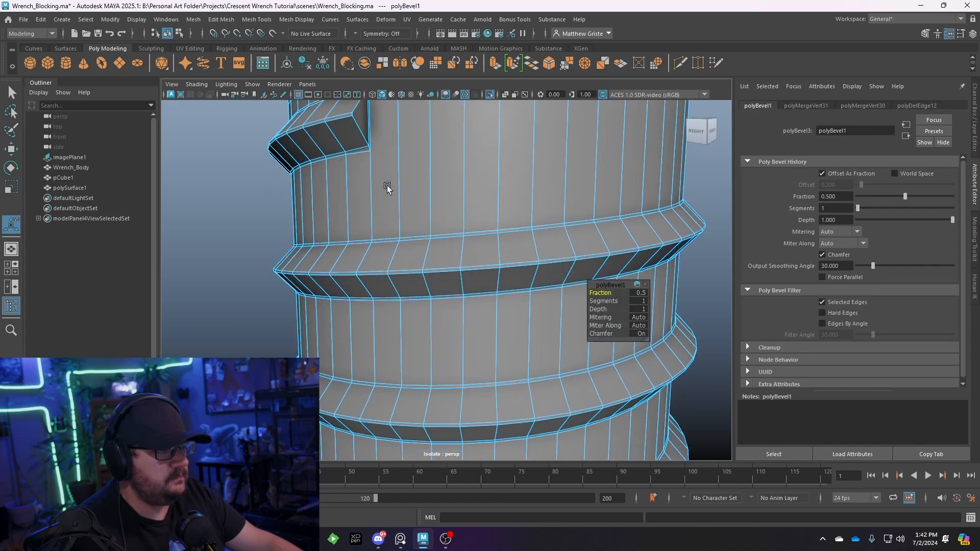
{"action": "middle_click_drag", "start_coordinate": [387, 185], "coordinate": [458, 270], "text": "alt"}
{"action": "scroll", "coordinate": [458, 269], "scroll_direction": "up", "scroll_amount": 4}
{"action": "left_click_drag", "start_coordinate": [458, 270], "coordinate": [416, 245], "text": "alt"}
{"action": "scroll", "coordinate": [399, 258], "scroll_direction": "down", "scroll_amount": 3}
{"action": "middle_click_drag", "start_coordinate": [416, 245], "coordinate": [427, 202], "text": "alt"}
Examine the beveled thread's upper end and the edge flow into the surrounding cylinder wall.
{"action": "right_click_drag", "start_coordinate": [437, 185], "coordinate": [469, 171]}
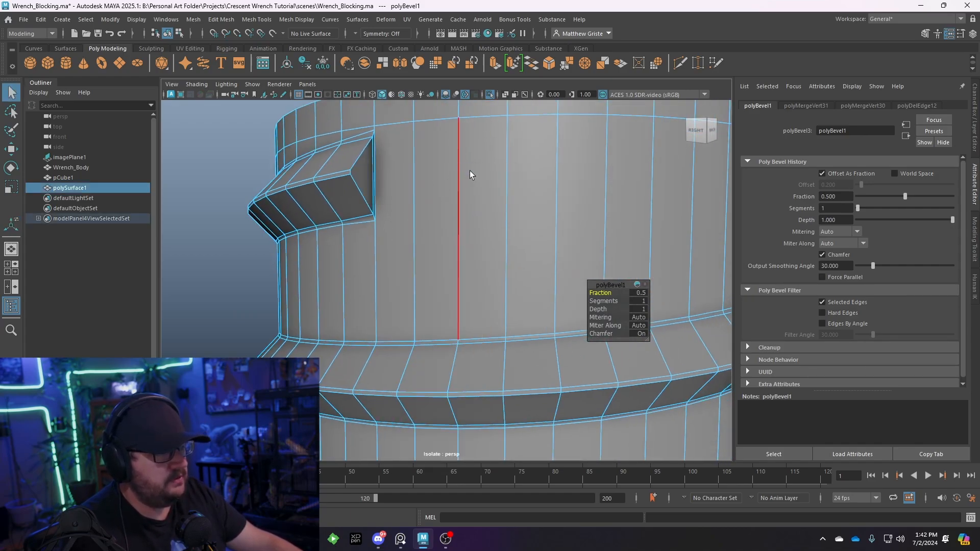
{"action": "scroll", "coordinate": [471, 174], "scroll_direction": "down", "scroll_amount": 5}
{"action": "left_click_drag", "start_coordinate": [477, 189], "coordinate": [496, 253], "text": "alt"}
{"action": "scroll", "coordinate": [555, 272], "scroll_direction": "up", "scroll_amount": 6}
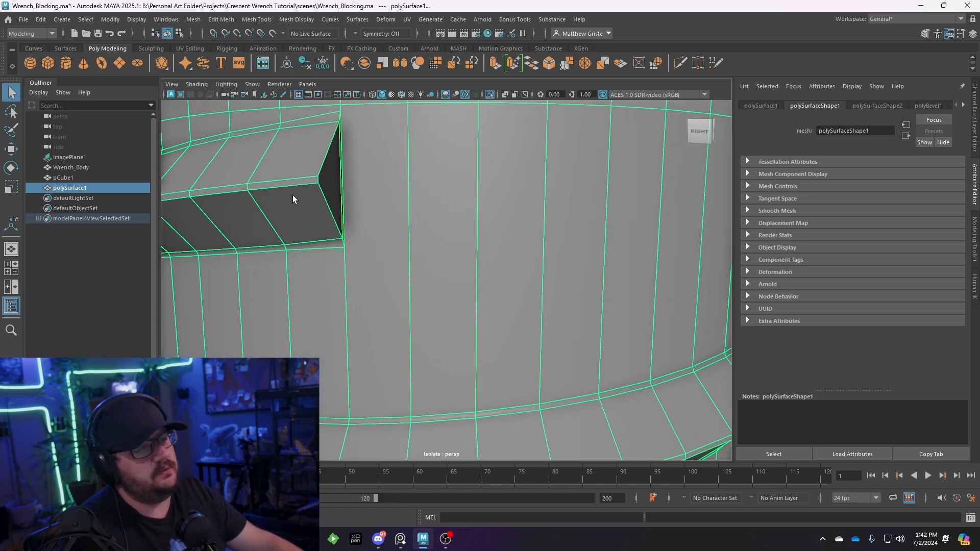
{"action": "scroll", "coordinate": [366, 247], "scroll_direction": "down", "scroll_amount": 6}
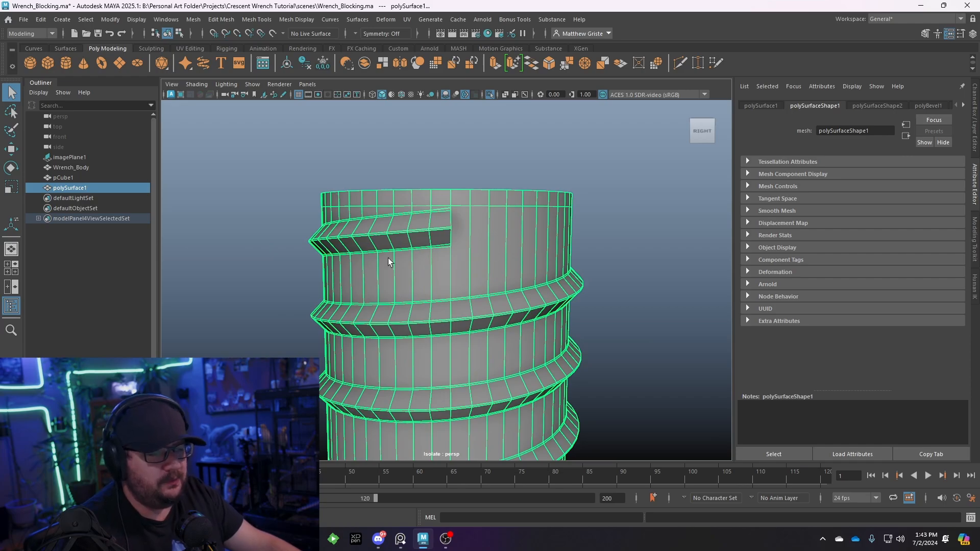
{"action": "scroll", "coordinate": [486, 277], "scroll_direction": "up", "scroll_amount": 4}
{"action": "left_click_drag", "start_coordinate": [486, 230], "coordinate": [429, 225], "text": "alt"}
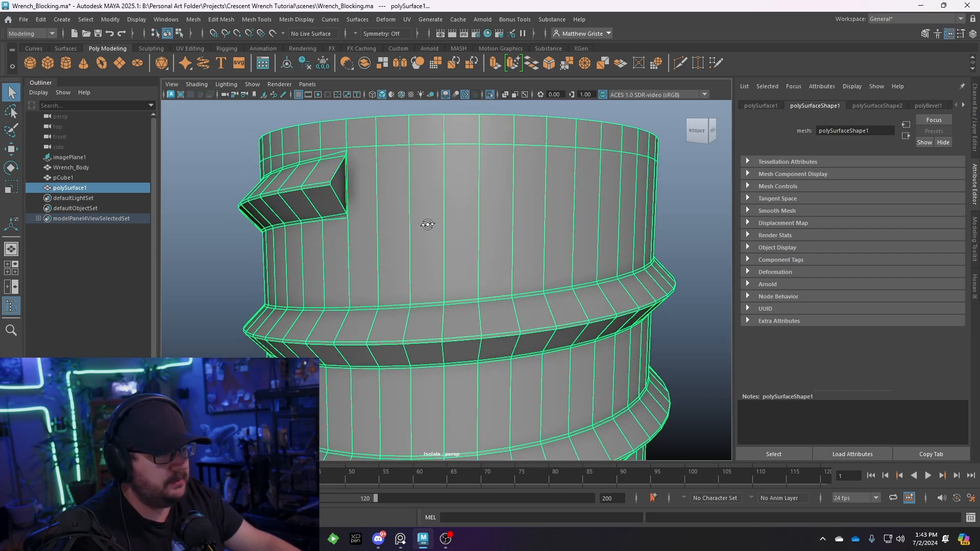
{"action": "scroll", "coordinate": [398, 222], "scroll_direction": "up", "scroll_amount": 3}
{"action": "middle_click_drag", "start_coordinate": [365, 216], "coordinate": [411, 268], "text": "alt"}
{"action": "left_click_drag", "start_coordinate": [411, 269], "coordinate": [436, 251], "text": "alt"}
{"action": "scroll", "coordinate": [446, 269], "scroll_direction": "up", "scroll_amount": 2}
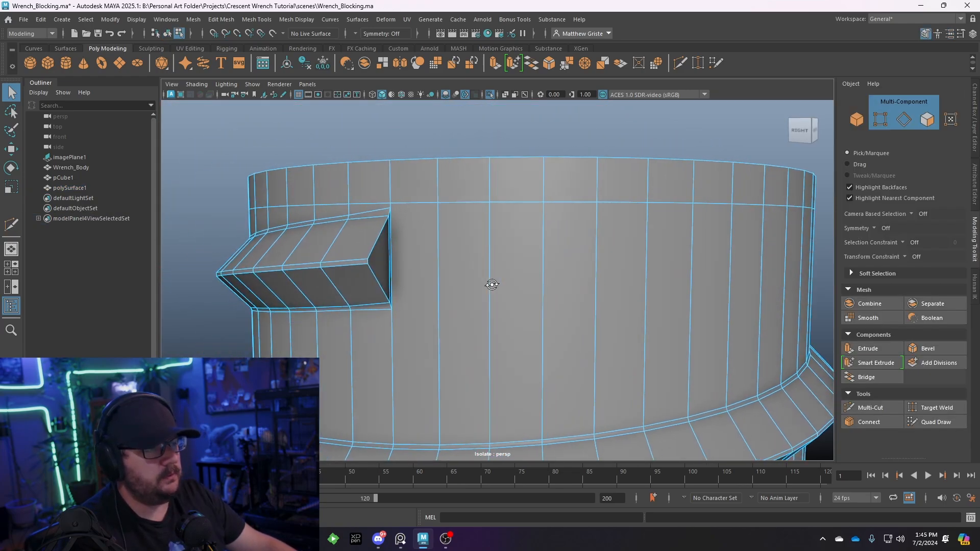
Multi-Cut an edge from the thread end's upper corner to the nearest vertex on the cylinder's upper edge loop.
{"action": "left_click_drag", "start_coordinate": [493, 285], "coordinate": [450, 271], "text": "alt"}
{"action": "scroll", "coordinate": [365, 188], "scroll_direction": "up", "scroll_amount": 3}
{"action": "left_click_drag", "start_coordinate": [363, 184], "coordinate": [449, 219], "text": "alt"}
{"action": "scroll", "coordinate": [385, 203], "scroll_direction": "up", "scroll_amount": 6}
{"action": "key", "text": "ctrl+shift+x"}
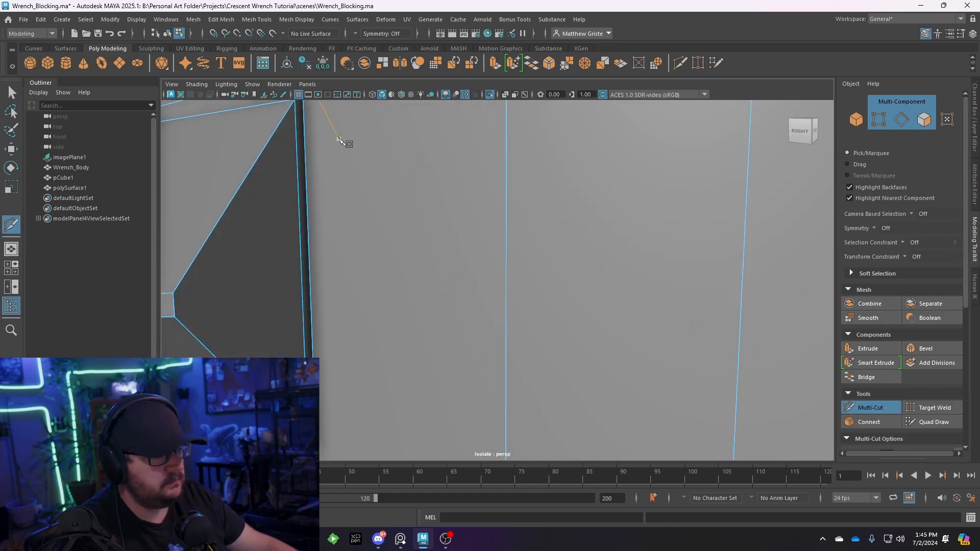
{"action": "middle_click_drag", "start_coordinate": [338, 139], "coordinate": [351, 199], "text": "alt"}
{"action": "middle_click_drag", "start_coordinate": [378, 322], "coordinate": [380, 291], "text": "alt"}
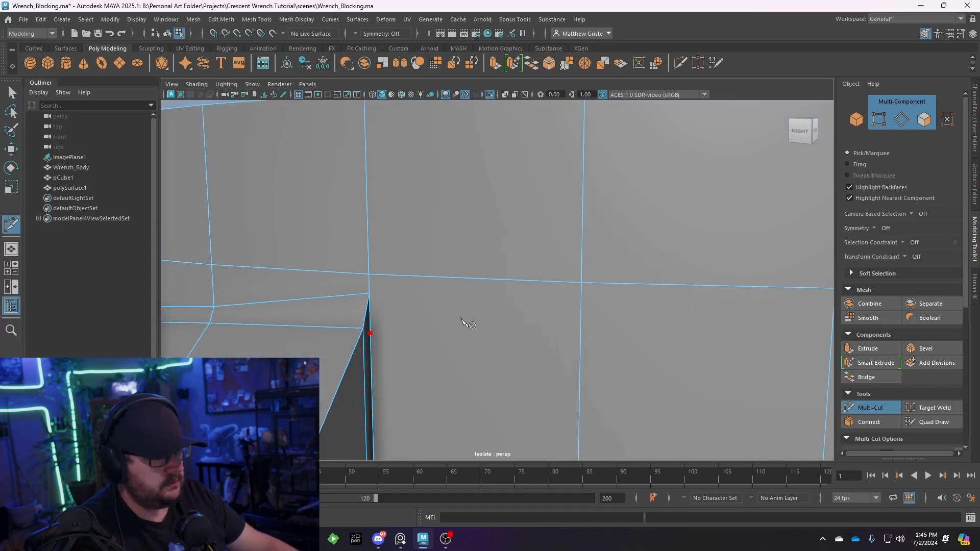
{"action": "scroll", "coordinate": [516, 361], "scroll_direction": "down", "scroll_amount": 5}
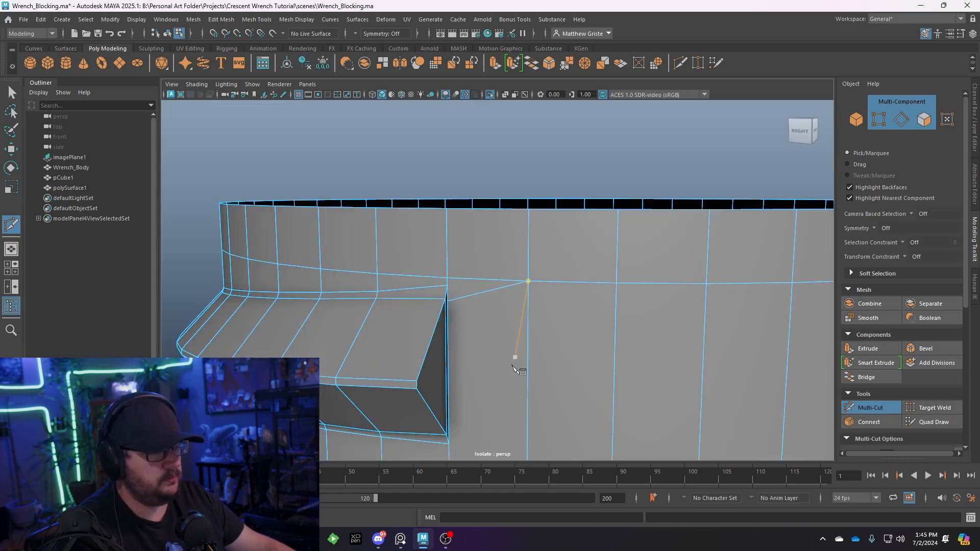
Multi-Cut an edge from the thread end's lower corner down to the adjacent vertex on the next coil's upper edge.
{"action": "middle_click_drag", "start_coordinate": [516, 361], "coordinate": [497, 262], "text": "alt"}
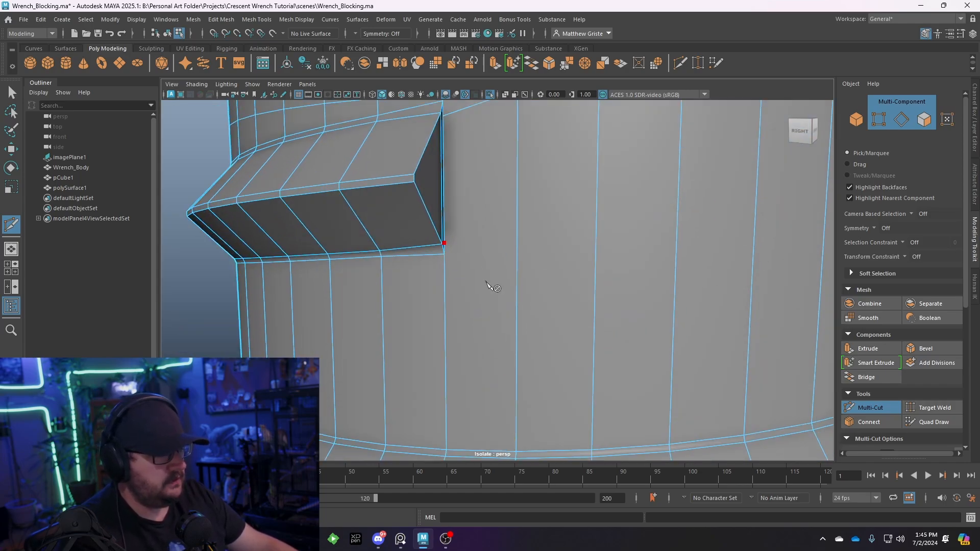
{"action": "middle_click_drag", "start_coordinate": [504, 393], "coordinate": [469, 327], "text": "alt"}
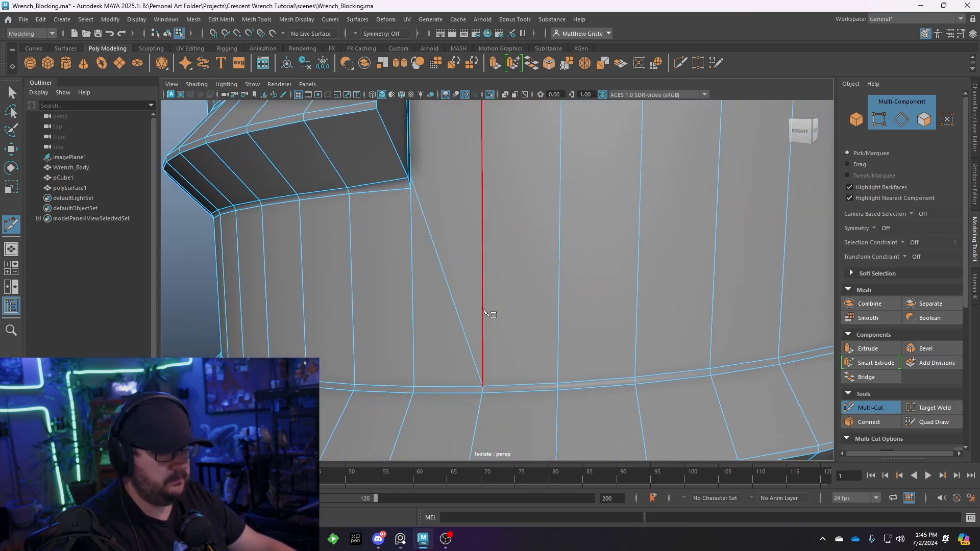
{"action": "key", "text": "q"}
Examine the new cuts around the thread's end with the smooth mesh preview on, and compare with the unsmoothed mesh.
{"action": "key", "text": "3"}
{"action": "scroll", "coordinate": [482, 256], "scroll_direction": "down", "scroll_amount": 2}
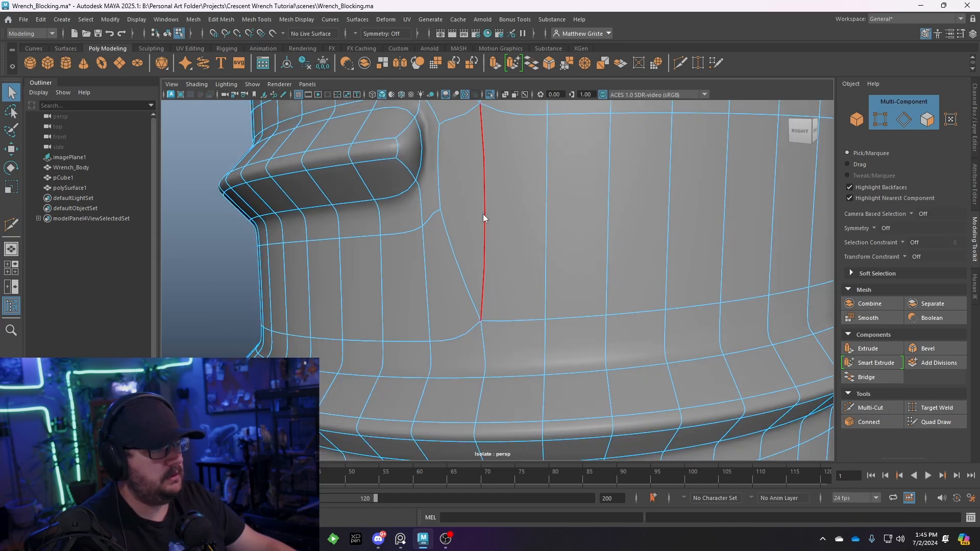
{"action": "right_click_drag", "start_coordinate": [483, 213], "coordinate": [516, 188]}
{"action": "scroll", "coordinate": [455, 194], "scroll_direction": "down", "scroll_amount": 4}
{"action": "left_click", "coordinate": [271, 224]}
{"action": "left_click_drag", "start_coordinate": [480, 232], "coordinate": [434, 263], "text": "alt"}
{"action": "left_click", "coordinate": [477, 223]}
{"action": "scroll", "coordinate": [478, 224], "scroll_direction": "up", "scroll_amount": 6}
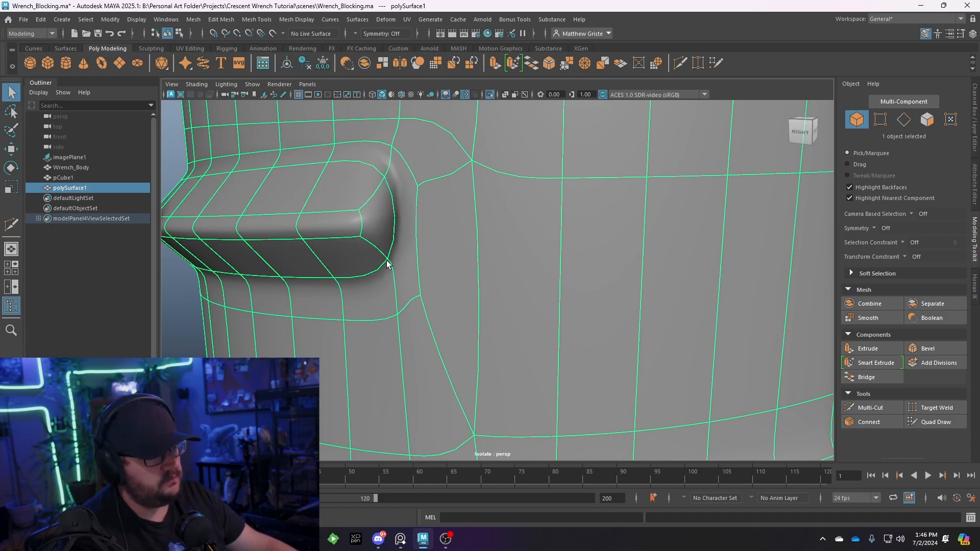
{"action": "scroll", "coordinate": [459, 302], "scroll_direction": "down", "scroll_amount": 4}
{"action": "left_click_drag", "start_coordinate": [459, 302], "coordinate": [427, 225], "text": "alt"}
{"action": "scroll", "coordinate": [445, 239], "scroll_direction": "up", "scroll_amount": 5}
{"action": "scroll", "coordinate": [470, 233], "scroll_direction": "up", "scroll_amount": 3}
{"action": "key", "text": "1"}
{"action": "scroll", "coordinate": [427, 224], "scroll_direction": "up", "scroll_amount": 2}
{"action": "middle_click_drag", "start_coordinate": [372, 255], "coordinate": [411, 243], "text": "alt"}
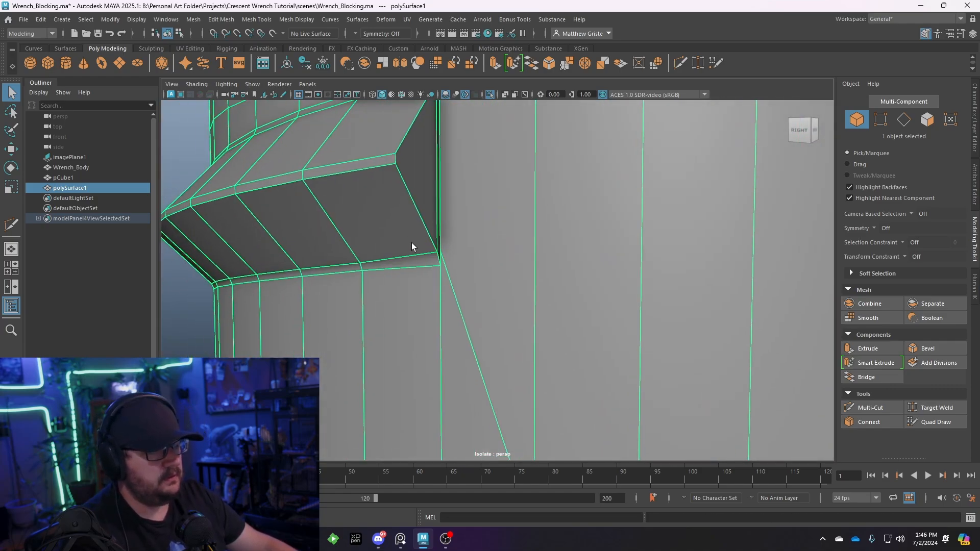
Target Weld the corner vertices of the thread's upper end onto the adjacent cut vertices on the cylinder wall.
{"action": "right_click_drag", "start_coordinate": [411, 243], "coordinate": [416, 266], "text": "alt"}
{"action": "left_click", "coordinate": [951, 408]}
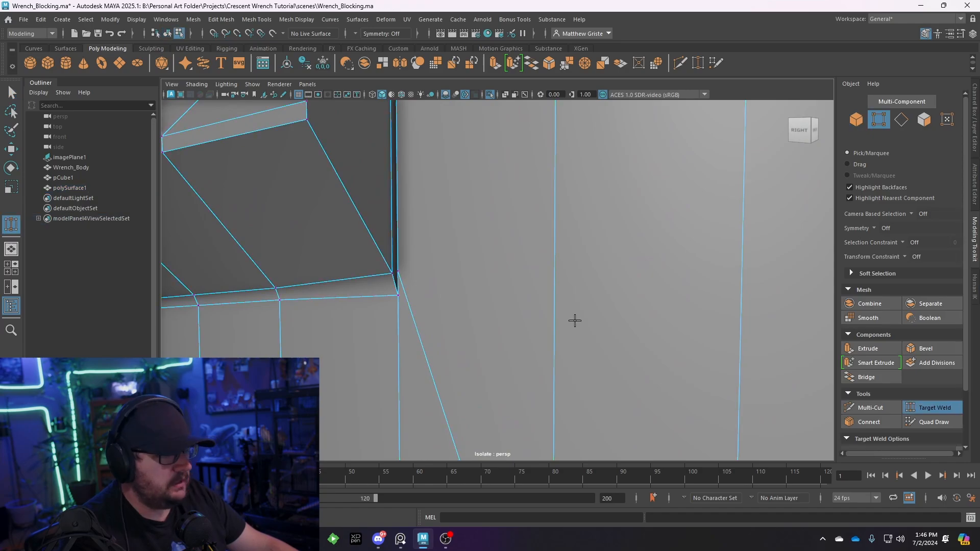
{"action": "middle_click_drag", "start_coordinate": [416, 209], "coordinate": [407, 287], "text": "alt"}
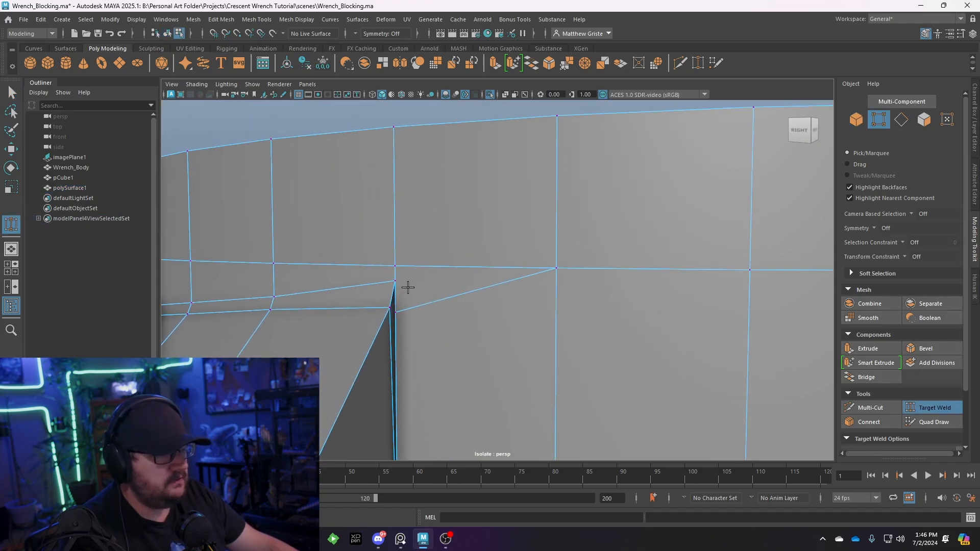
{"action": "left_click_drag", "start_coordinate": [387, 309], "coordinate": [395, 312]}
{"action": "middle_click_drag", "start_coordinate": [455, 319], "coordinate": [455, 284], "text": "alt"}
{"action": "scroll", "coordinate": [455, 301], "scroll_direction": "down", "scroll_amount": 4}
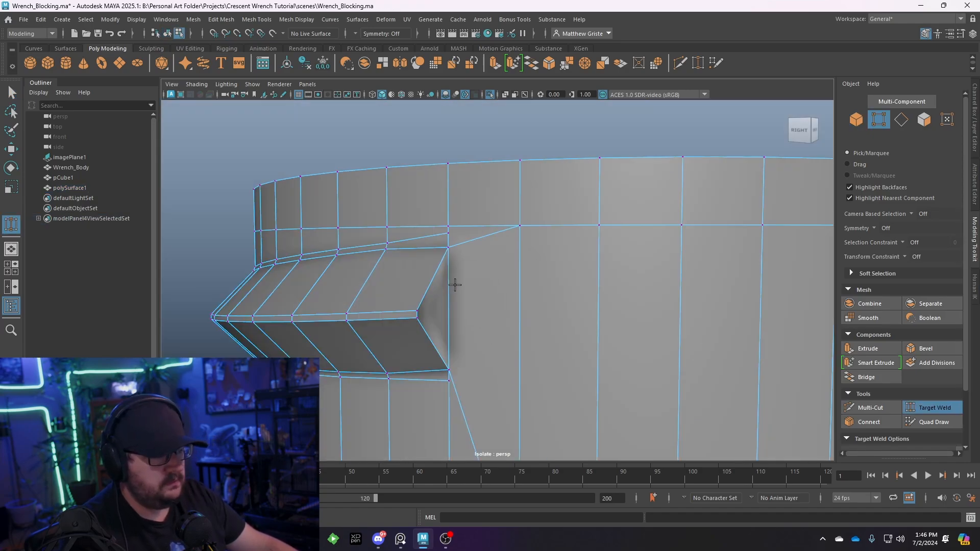
Move the two outer bevel-loop vertices above and below the thread's upper end back along the thread, away from its tip.
{"action": "left_click_drag", "start_coordinate": [455, 284], "coordinate": [487, 286], "text": "alt"}
{"action": "middle_click_drag", "start_coordinate": [487, 286], "coordinate": [442, 260], "text": "alt"}
{"action": "right_click_drag", "start_coordinate": [442, 260], "coordinate": [525, 278], "text": "alt"}
{"action": "key", "text": "q"}
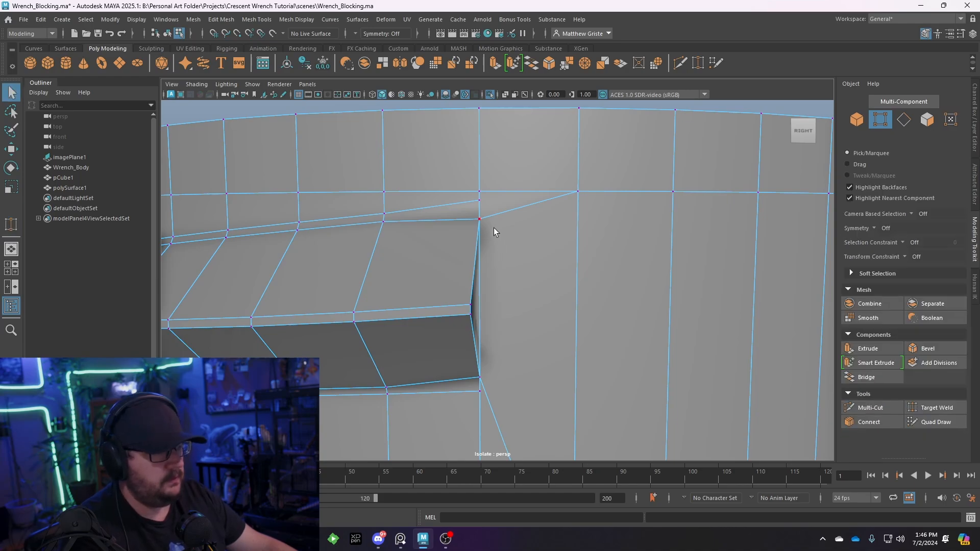
{"action": "key", "text": "w"}
{"action": "key", "text": "3"}
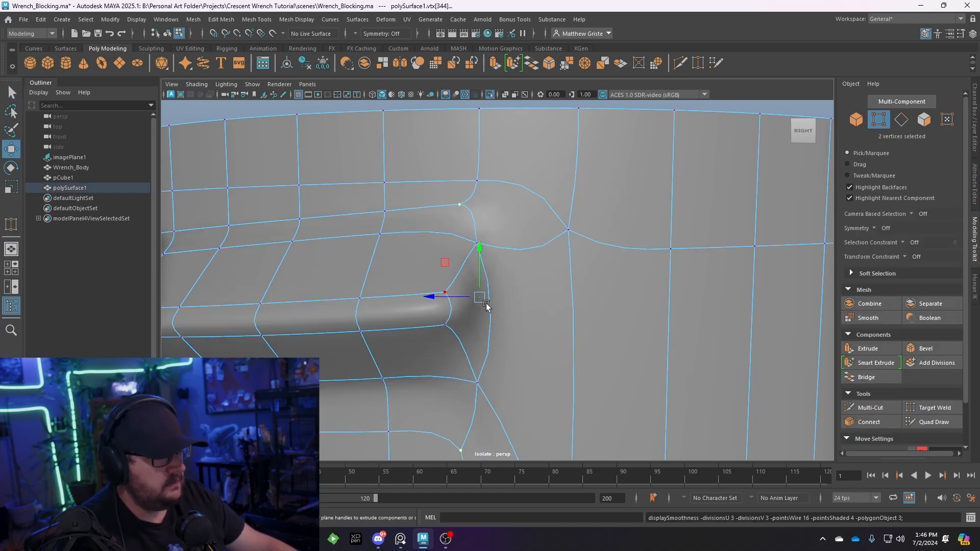
{"action": "key", "text": "1"}
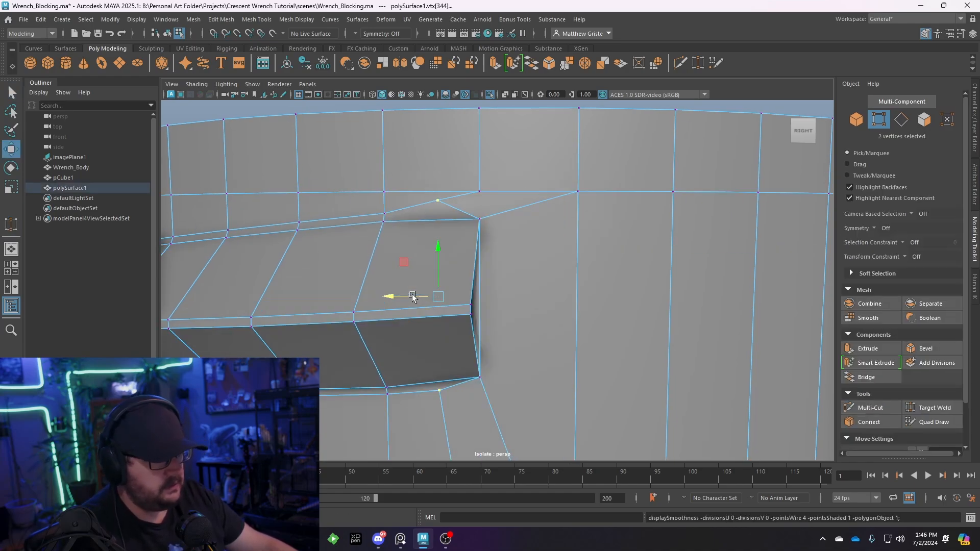
{"action": "left_click_drag", "start_coordinate": [442, 255], "coordinate": [509, 259]}
{"action": "key", "text": "q"}
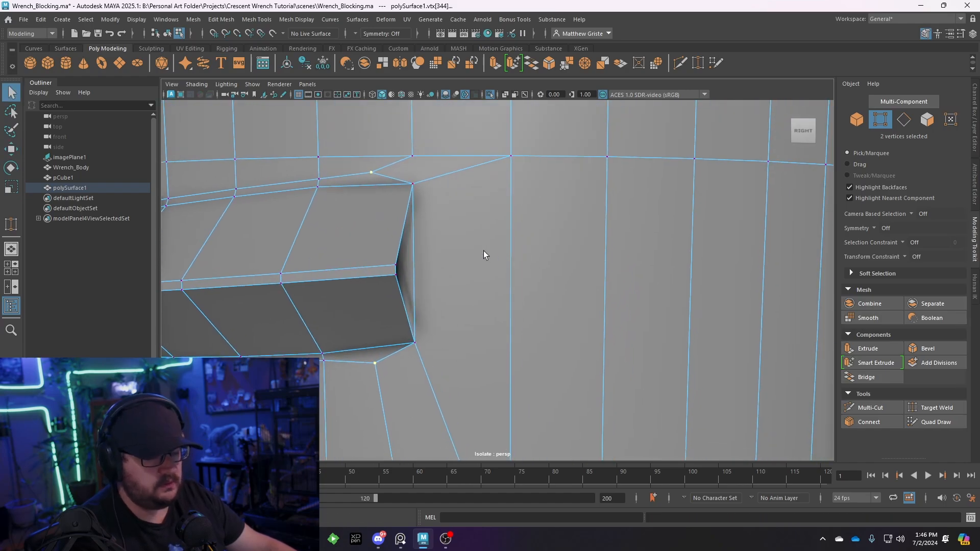
Examine the thread's upper end on the smoothed mesh, with the wireframe deselected and from several sides.
{"action": "key", "text": "3"}
{"action": "right_click_drag", "start_coordinate": [467, 207], "coordinate": [459, 225]}
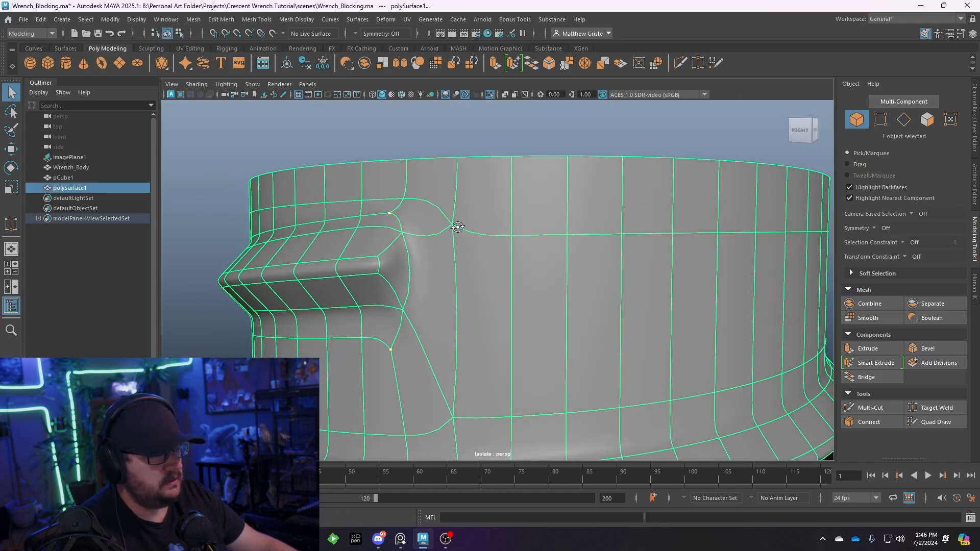
{"action": "left_click_drag", "start_coordinate": [460, 225], "coordinate": [504, 253], "text": "alt"}
{"action": "scroll", "coordinate": [424, 276], "scroll_direction": "down", "scroll_amount": 3}
{"action": "scroll", "coordinate": [451, 250], "scroll_direction": "down", "scroll_amount": 1}
{"action": "left_click", "coordinate": [685, 281]}
{"action": "scroll", "coordinate": [684, 280], "scroll_direction": "down", "scroll_amount": 1}
{"action": "left_click_drag", "start_coordinate": [647, 298], "coordinate": [448, 278], "text": "alt"}
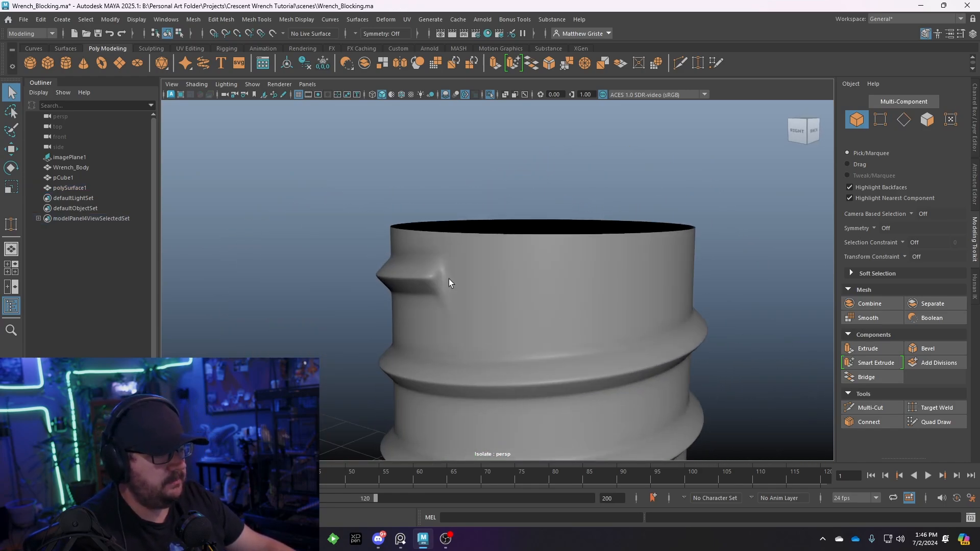
Examine the edge flow around the thread's other, lower end with the smooth preview on and off.
{"action": "left_click", "coordinate": [449, 279]}
{"action": "scroll", "coordinate": [408, 270], "scroll_direction": "up", "scroll_amount": 3}
{"action": "right_click_drag", "start_coordinate": [395, 268], "coordinate": [395, 225]}
{"action": "left_click_drag", "start_coordinate": [399, 265], "coordinate": [480, 265], "text": "alt"}
{"action": "middle_click_drag", "start_coordinate": [541, 368], "coordinate": [523, 178], "text": "alt"}
{"action": "scroll", "coordinate": [522, 204], "scroll_direction": "up", "scroll_amount": 4}
{"action": "left_click_drag", "start_coordinate": [506, 307], "coordinate": [489, 318], "text": "alt"}
{"action": "middle_click_drag", "start_coordinate": [489, 318], "coordinate": [491, 268], "text": "alt"}
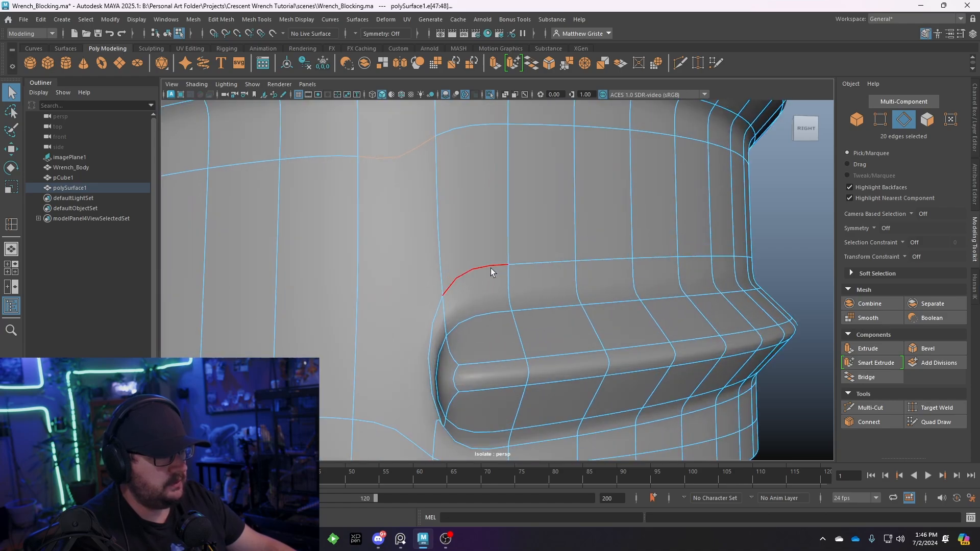
{"action": "key", "text": "1"}
{"action": "left_click_drag", "start_coordinate": [485, 287], "coordinate": [537, 274], "text": "alt"}
{"action": "scroll", "coordinate": [515, 260], "scroll_direction": "up", "scroll_amount": 2}
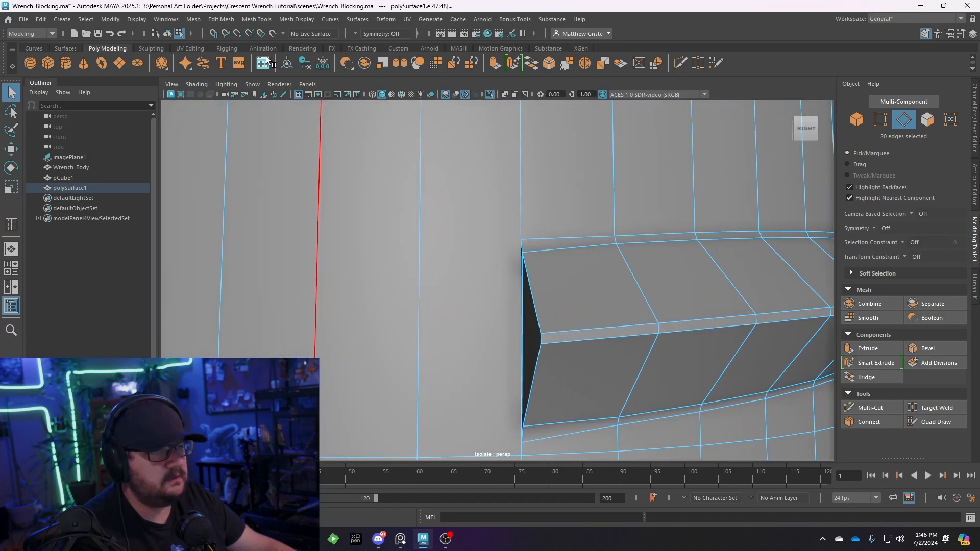
Multi-Cut an edge from the upper corner of the thread's lower end to the nearest vertex on the coil above.
{"action": "left_click", "coordinate": [246, 19]}
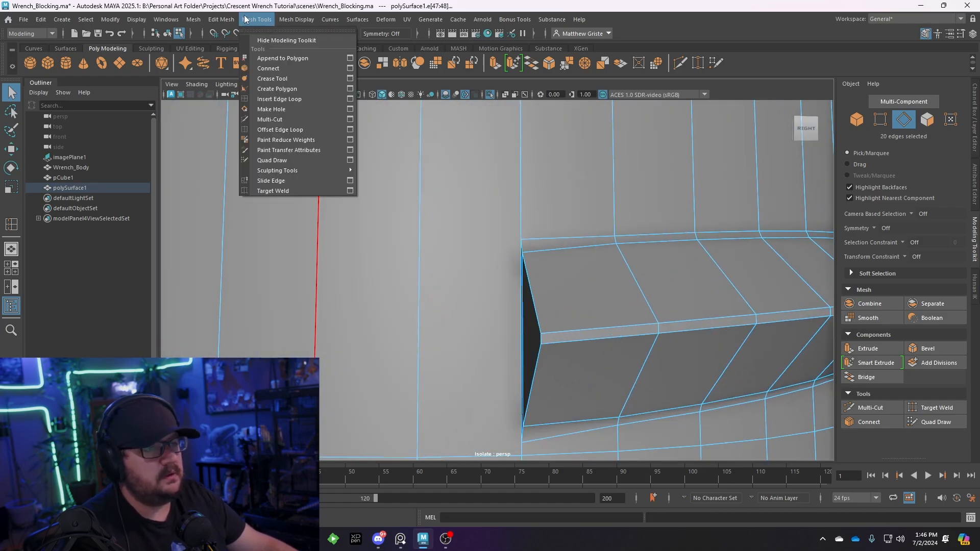
{"action": "left_click", "coordinate": [276, 100]}
{"action": "scroll", "coordinate": [473, 217], "scroll_direction": "up", "scroll_amount": 3}
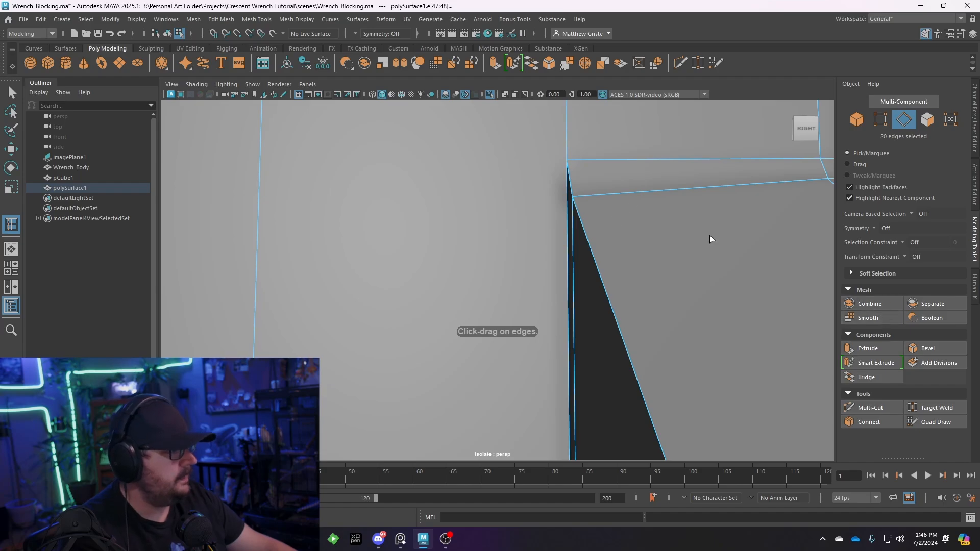
{"action": "left_click", "coordinate": [870, 408]}
{"action": "left_click", "coordinate": [572, 197]}
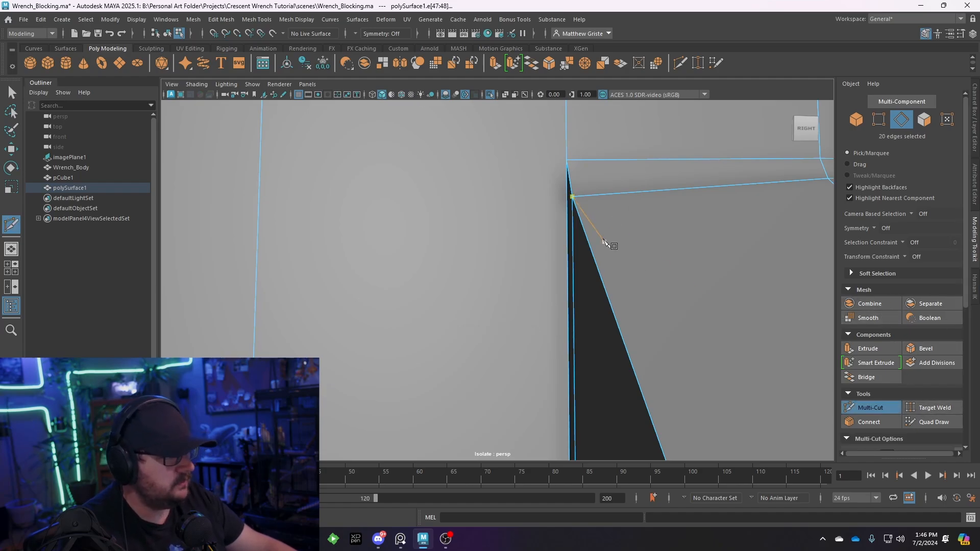
{"action": "scroll", "coordinate": [569, 213], "scroll_direction": "down", "scroll_amount": 5}
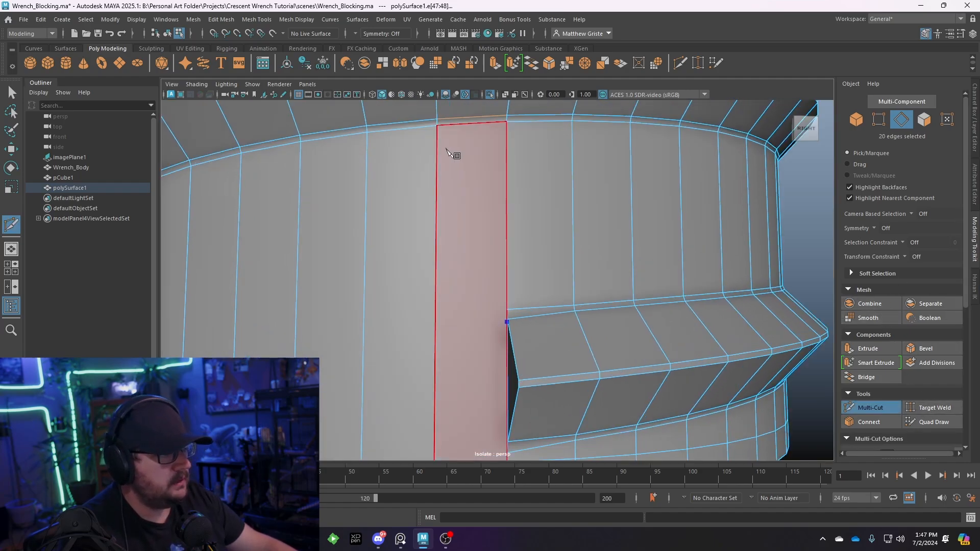
{"action": "right_click", "coordinate": [498, 169]}
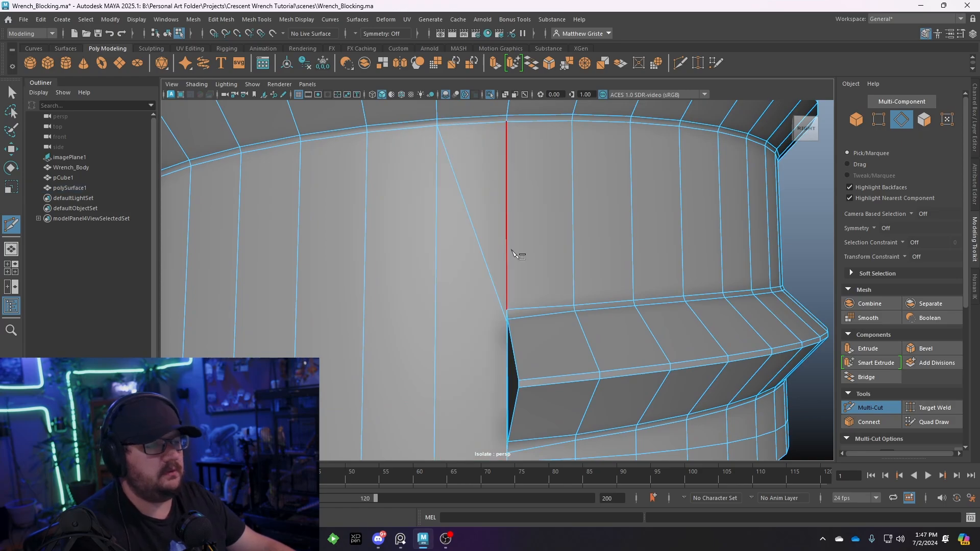
Multi-Cut an edge from the lower corner of the thread's lower end to the adjacent vertex on the cylinder's bottom edge loop.
{"action": "scroll", "coordinate": [537, 306], "scroll_direction": "up", "scroll_amount": 5}
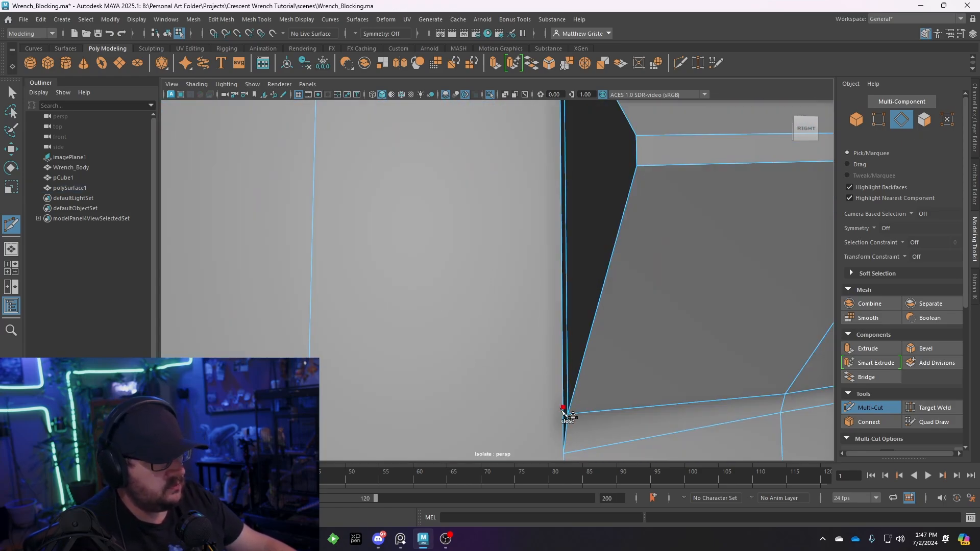
{"action": "left_click", "coordinate": [564, 409]}
{"action": "scroll", "coordinate": [543, 346], "scroll_direction": "down", "scroll_amount": 5}
{"action": "scroll", "coordinate": [539, 383], "scroll_direction": "up", "scroll_amount": 5}
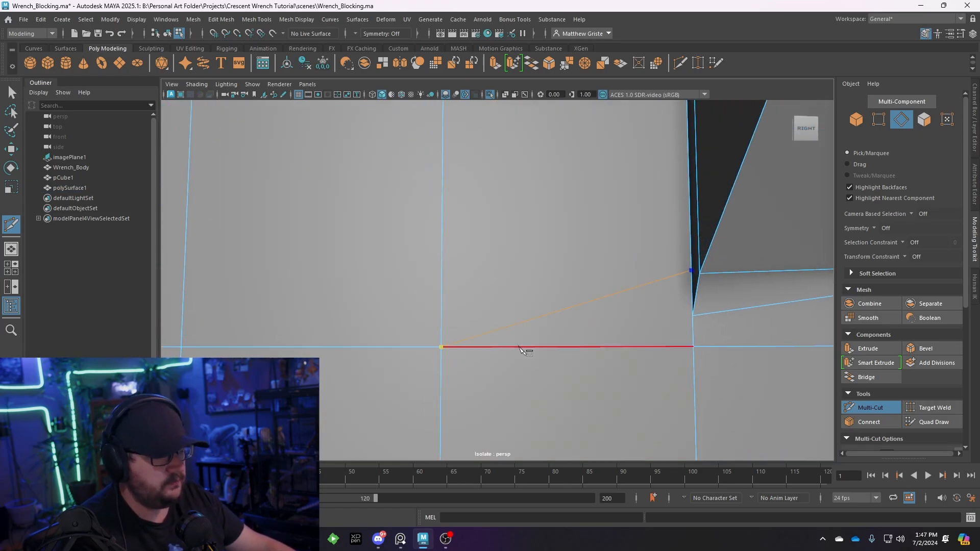
{"action": "middle_click_drag", "start_coordinate": [673, 340], "coordinate": [807, 373], "text": "alt"}
Target Weld both corner vertices of the thread's lower end onto the neighbouring cut vertices on the cylinder wall.
{"action": "left_click", "coordinate": [920, 408]}
{"action": "left_click_drag", "start_coordinate": [498, 312], "coordinate": [531, 316], "text": "alt"}
{"action": "middle_click_drag", "start_coordinate": [531, 315], "coordinate": [669, 332], "text": "alt"}
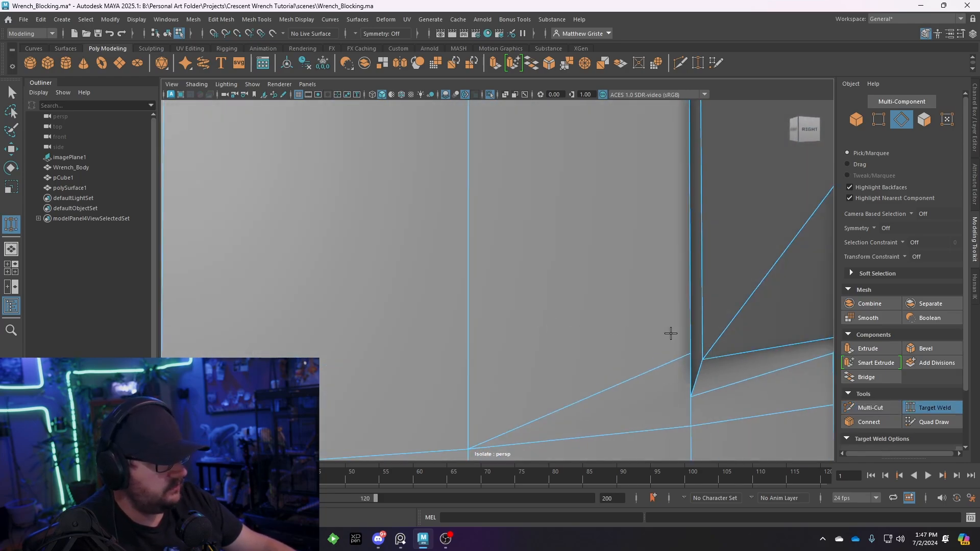
{"action": "right_click_drag", "start_coordinate": [683, 319], "coordinate": [636, 237]}
{"action": "left_click_drag", "start_coordinate": [705, 359], "coordinate": [691, 353]}
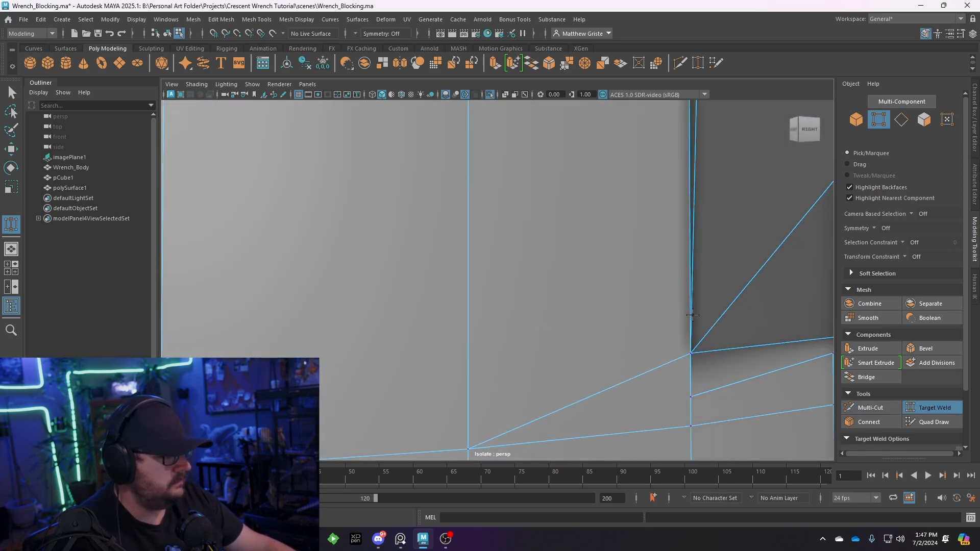
{"action": "middle_click_drag", "start_coordinate": [690, 312], "coordinate": [668, 317], "text": "alt"}
{"action": "left_click_drag", "start_coordinate": [619, 338], "coordinate": [614, 341]}
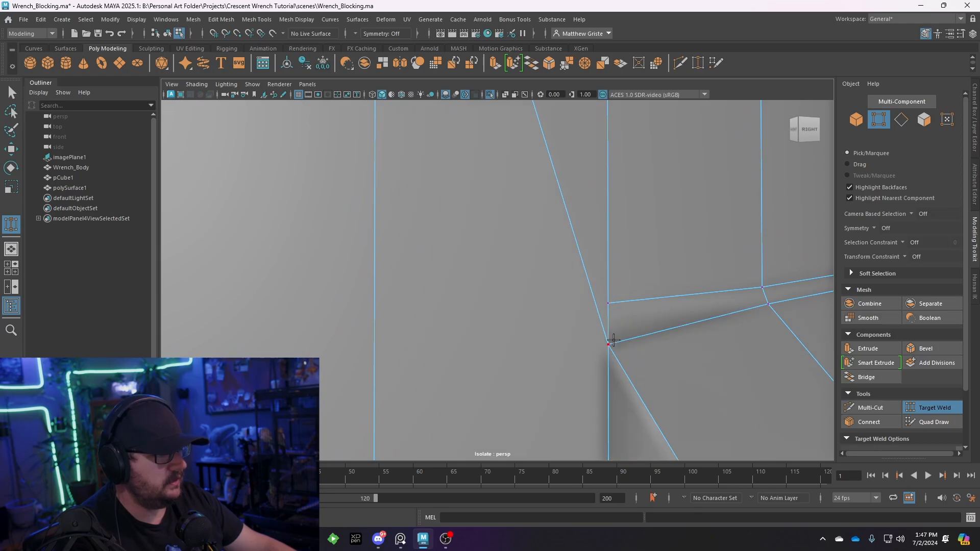
Examine the shape of the thread's lower end on the smoothed mesh from the side and the front.
{"action": "key", "text": "q"}
{"action": "key", "text": "3"}
{"action": "scroll", "coordinate": [622, 323], "scroll_direction": "down", "scroll_amount": 5}
{"action": "right_click_drag", "start_coordinate": [553, 300], "coordinate": [609, 220]}
{"action": "mouse_move", "coordinate": [609, 223]}
{"action": "left_mouse_down", "text": "alt"}
{"action": "mouse_move", "coordinate": [748, 274]}
{"action": "mouse_move", "coordinate": [618, 274]}
{"action": "mouse_move", "coordinate": [696, 280]}
{"action": "mouse_move", "coordinate": [605, 291]}
{"action": "mouse_move", "coordinate": [664, 279]}
{"action": "left_mouse_up", "text": "alt"}
{"action": "scroll", "coordinate": [606, 291], "scroll_direction": "up", "scroll_amount": 2}
{"action": "left_click", "coordinate": [685, 297]}
{"action": "scroll", "coordinate": [684, 297], "scroll_direction": "up", "scroll_amount": 3}
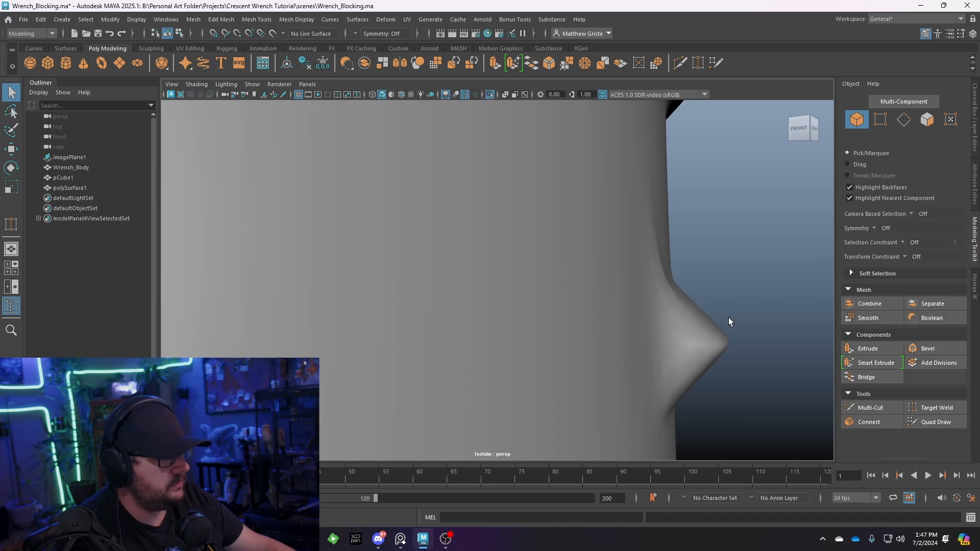
{"action": "mouse_move", "coordinate": [728, 317]}
{"action": "left_mouse_down", "text": "alt"}
{"action": "mouse_move", "coordinate": [551, 326]}
{"action": "mouse_move", "coordinate": [580, 322]}
{"action": "mouse_move", "coordinate": [536, 313]}
{"action": "mouse_move", "coordinate": [586, 311]}
{"action": "left_mouse_up", "text": "alt"}
Move the short crest edge at the thread's lower end back along the thread so the end face slopes.
{"action": "left_click", "coordinate": [615, 320]}
{"action": "key", "text": "1"}
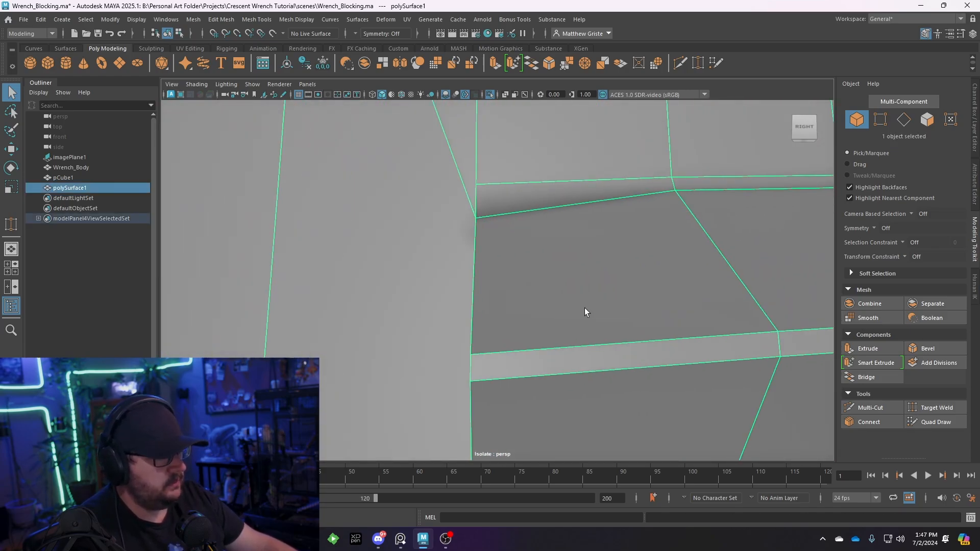
{"action": "right_click_drag", "start_coordinate": [523, 235], "coordinate": [522, 207]}
{"action": "left_click", "coordinate": [470, 366]}
{"action": "scroll", "coordinate": [513, 309], "scroll_direction": "down", "scroll_amount": 5}
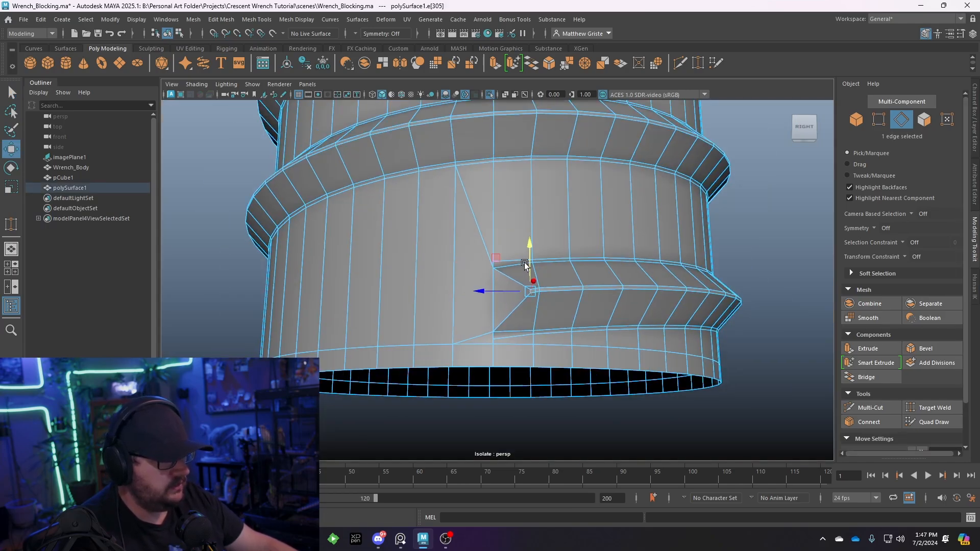
Move the short crest edge at the thread's upper end back along the thread to slope that end face.
{"action": "scroll", "coordinate": [524, 263], "scroll_direction": "down", "scroll_amount": 3}
{"action": "middle_click_drag", "start_coordinate": [525, 263], "coordinate": [496, 321], "text": "alt"}
{"action": "left_click_drag", "start_coordinate": [497, 322], "coordinate": [506, 383], "text": "alt"}
{"action": "scroll", "coordinate": [510, 209], "scroll_direction": "up", "scroll_amount": 3}
{"action": "middle_click_drag", "start_coordinate": [510, 209], "coordinate": [528, 282], "text": "alt"}
{"action": "left_click_drag", "start_coordinate": [527, 282], "coordinate": [467, 223], "text": "alt"}
{"action": "scroll", "coordinate": [467, 223], "scroll_direction": "up", "scroll_amount": 3}
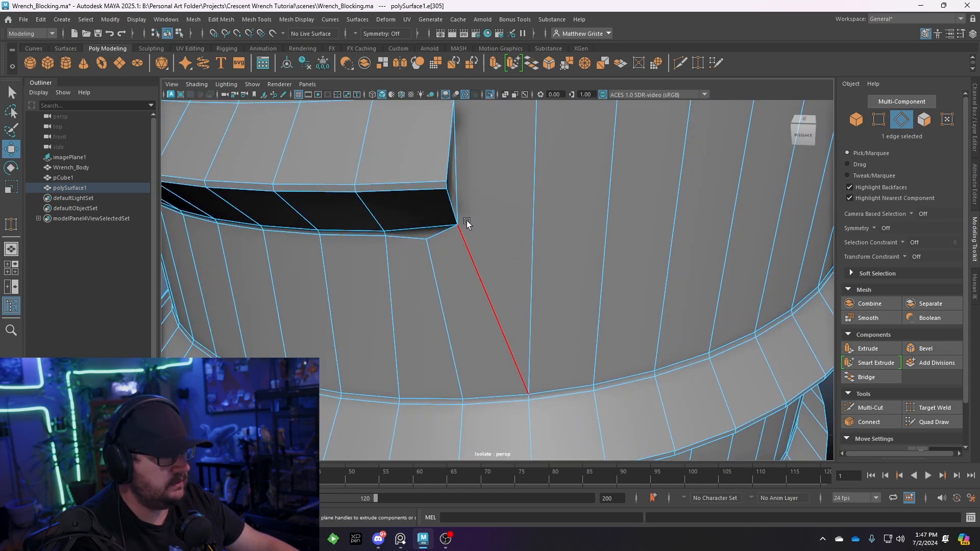
{"action": "left_click_drag", "start_coordinate": [416, 185], "coordinate": [379, 164]}
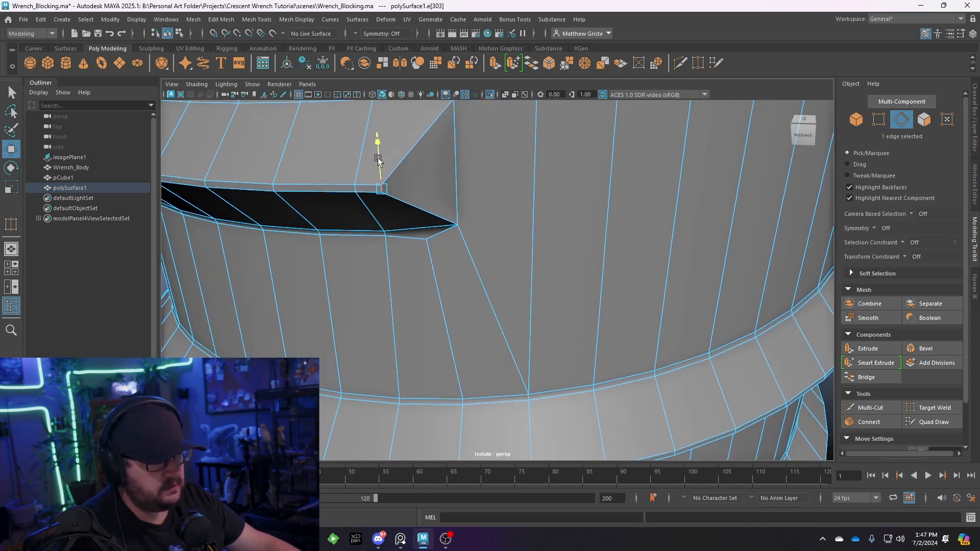
Examine both sloped thread ends on the smoothed worm screw from several sides.
{"action": "key", "text": "3"}
{"action": "right_click_drag", "start_coordinate": [549, 231], "coordinate": [600, 217]}
{"action": "scroll", "coordinate": [621, 260], "scroll_direction": "down", "scroll_amount": 8}
{"action": "left_click", "coordinate": [664, 293]}
{"action": "scroll", "coordinate": [650, 301], "scroll_direction": "down", "scroll_amount": 3}
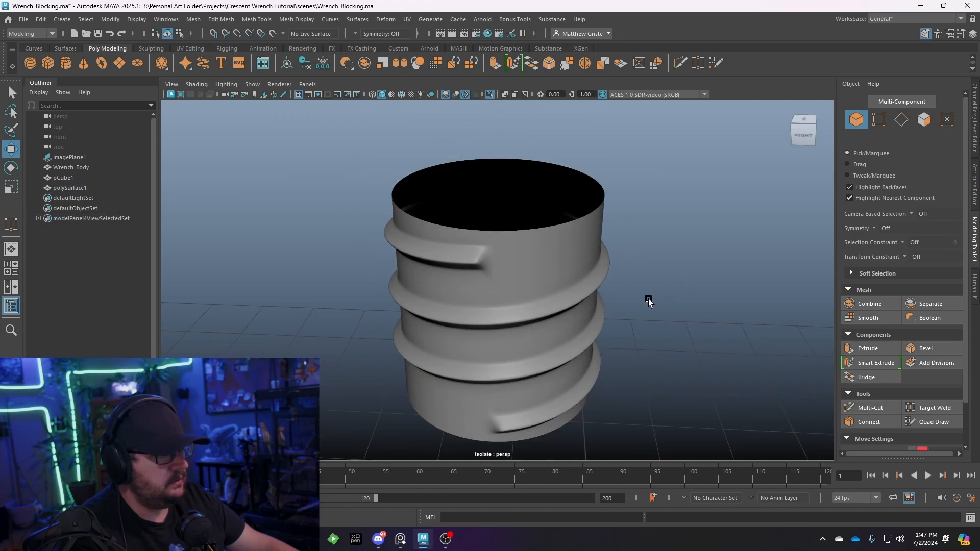
{"action": "left_click_drag", "start_coordinate": [650, 301], "coordinate": [572, 275], "text": "alt"}
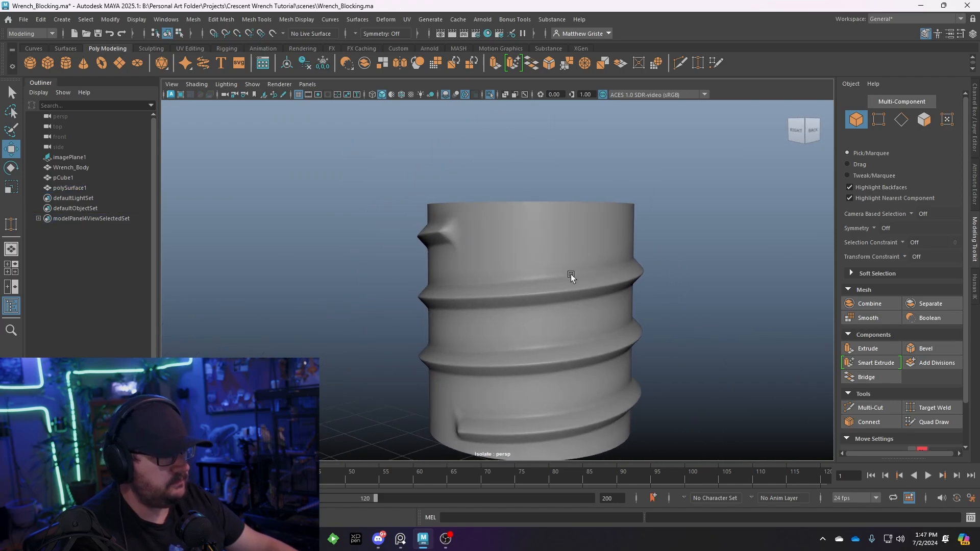
Reposition the bevel-loop vertex beneath the thread's upper end so it sits lower, directly under the end's corner.
{"action": "left_click", "coordinate": [541, 281]}
{"action": "scroll", "coordinate": [504, 249], "scroll_direction": "up", "scroll_amount": 5}
{"action": "scroll", "coordinate": [503, 249], "scroll_direction": "up", "scroll_amount": 2}
{"action": "key", "text": "1"}
{"action": "left_click_drag", "start_coordinate": [486, 247], "coordinate": [508, 223], "text": "alt"}
{"action": "middle_click_drag", "start_coordinate": [508, 223], "coordinate": [503, 263], "text": "alt"}
{"action": "scroll", "coordinate": [480, 236], "scroll_direction": "up", "scroll_amount": 4}
{"action": "right_click_drag", "start_coordinate": [430, 210], "coordinate": [389, 205]}
{"action": "left_click", "coordinate": [429, 204]}
{"action": "left_click_drag", "start_coordinate": [430, 199], "coordinate": [422, 224]}
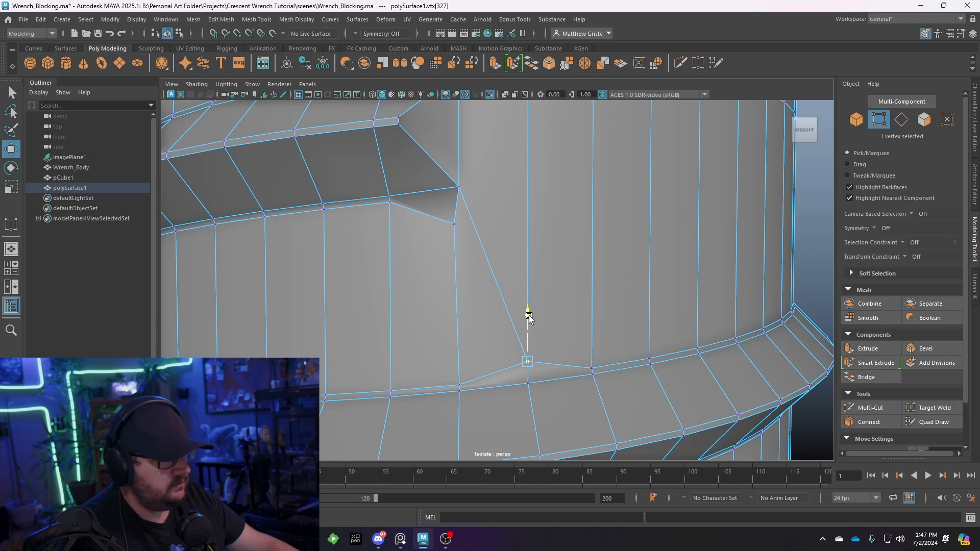
Try raising two adjacent vertices of the next coil's upper edge loop below the thread end and preview them smoothed.
{"action": "key", "text": "ctrl+z"}
{"action": "left_click", "coordinate": [592, 368], "text": "shift"}
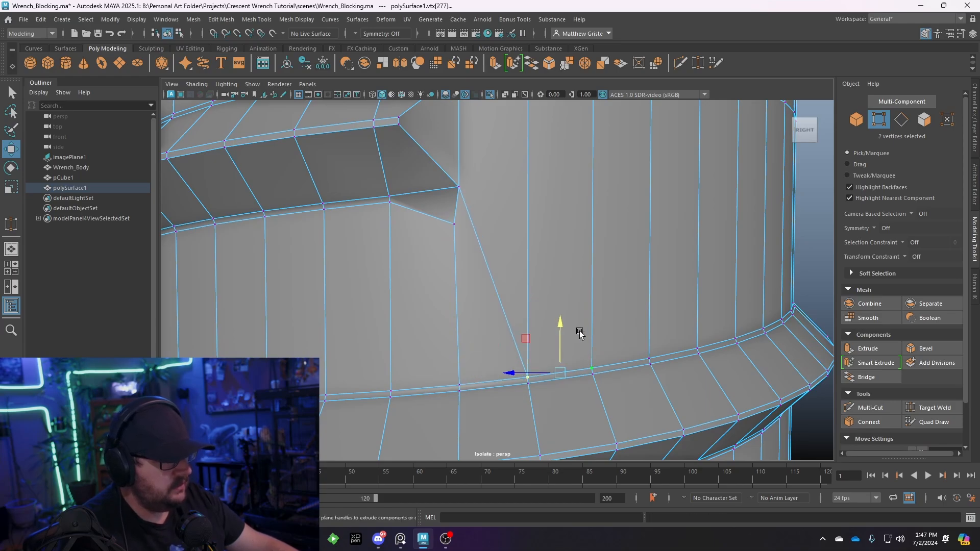
{"action": "left_click_drag", "start_coordinate": [561, 321], "coordinate": [543, 204]}
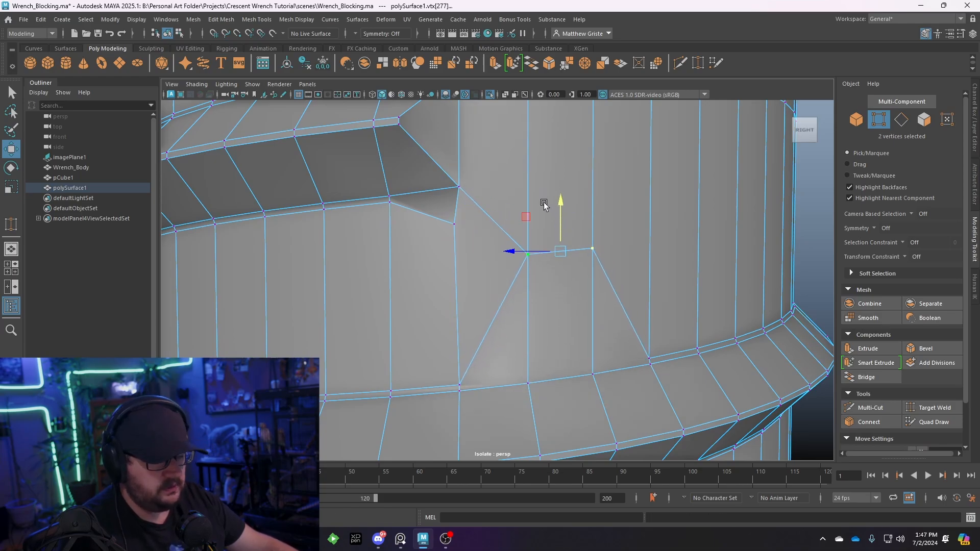
{"action": "scroll", "coordinate": [558, 230], "scroll_direction": "down", "scroll_amount": 5}
{"action": "right_click_drag", "start_coordinate": [565, 235], "coordinate": [616, 220]}
{"action": "left_click", "coordinate": [798, 259]}
{"action": "scroll", "coordinate": [725, 276], "scroll_direction": "down", "scroll_amount": 3}
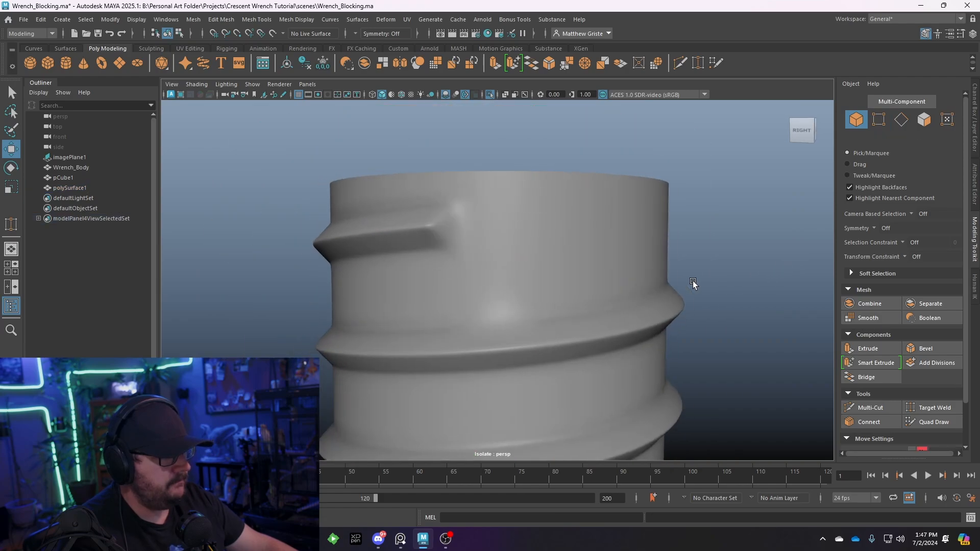
{"action": "mouse_move", "coordinate": [694, 281]}
{"action": "left_mouse_down", "text": "alt"}
{"action": "mouse_move", "coordinate": [638, 289]}
{"action": "mouse_move", "coordinate": [697, 307]}
{"action": "mouse_move", "coordinate": [697, 277]}
{"action": "left_mouse_up", "text": "alt"}
Undo the raising of the two vertices on the next coil's upper edge loop.
{"action": "key", "text": "ctrl+z"}
{"action": "key", "text": "ctrl+z"}
{"action": "key", "text": "ctrl+z"}
{"action": "key", "text": "ctrl+z"}
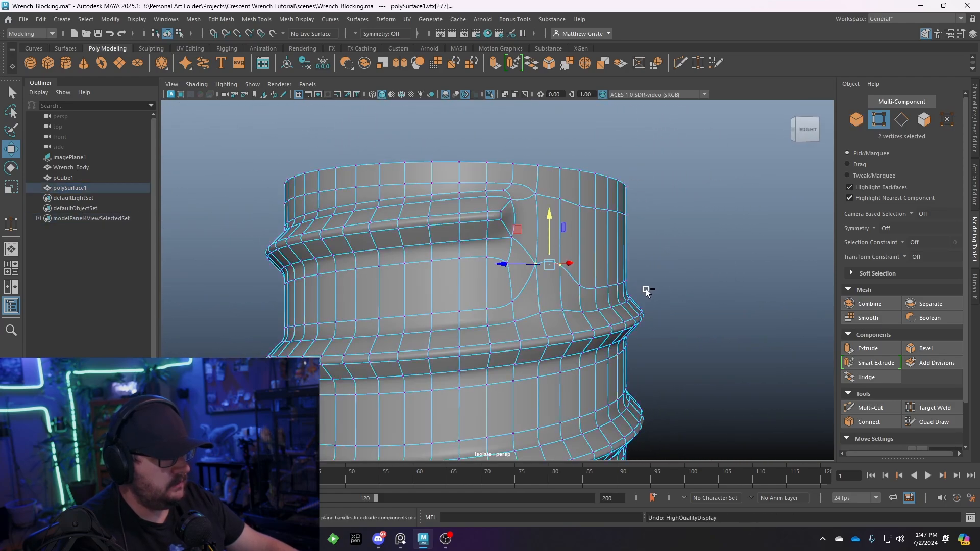
{"action": "key", "text": "ctrl+z"}
Examine the edge loops on the cylinder wall between the thread's upper end and the next coil.
{"action": "mouse_move", "coordinate": [639, 284]}
{"action": "left_mouse_down", "text": "alt"}
{"action": "mouse_move", "coordinate": [689, 271]}
{"action": "mouse_move", "coordinate": [560, 284]}
{"action": "mouse_move", "coordinate": [623, 283]}
{"action": "left_mouse_up", "text": "alt"}
{"action": "scroll", "coordinate": [623, 282], "scroll_direction": "down", "scroll_amount": 3}
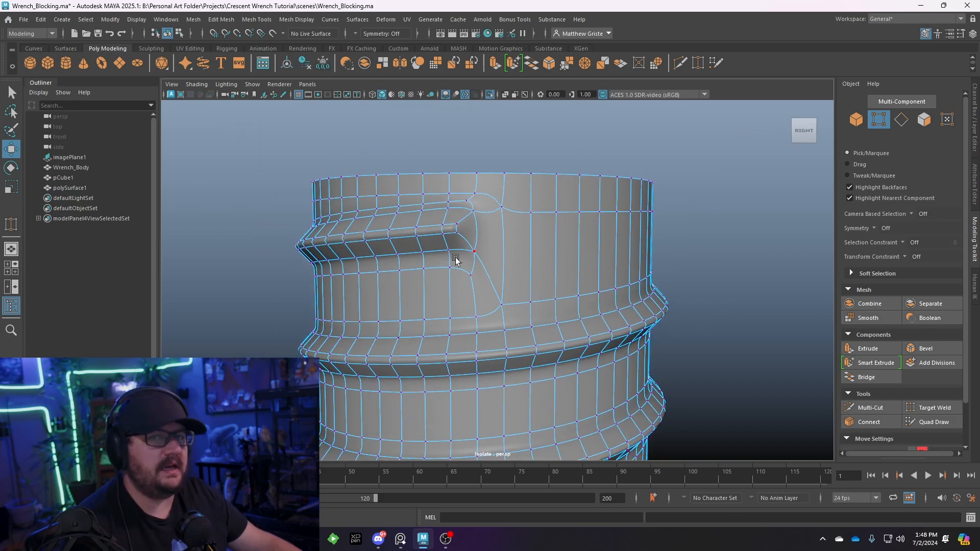
{"action": "left_click_drag", "start_coordinate": [562, 259], "coordinate": [540, 295], "text": "alt"}
{"action": "left_click_drag", "start_coordinate": [663, 297], "coordinate": [545, 299], "text": "alt"}
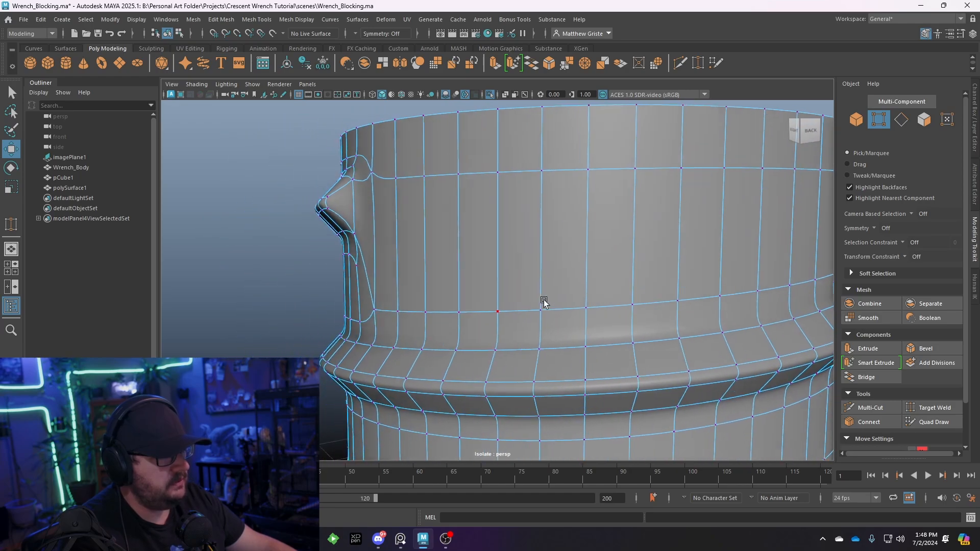
Turn off the smooth preview and delete the two adjoining angled wall faces beside the thread's upper end.
{"action": "right_click_drag", "start_coordinate": [545, 298], "coordinate": [485, 301], "text": "alt"}
{"action": "left_click_drag", "start_coordinate": [608, 298], "coordinate": [412, 267], "text": "alt"}
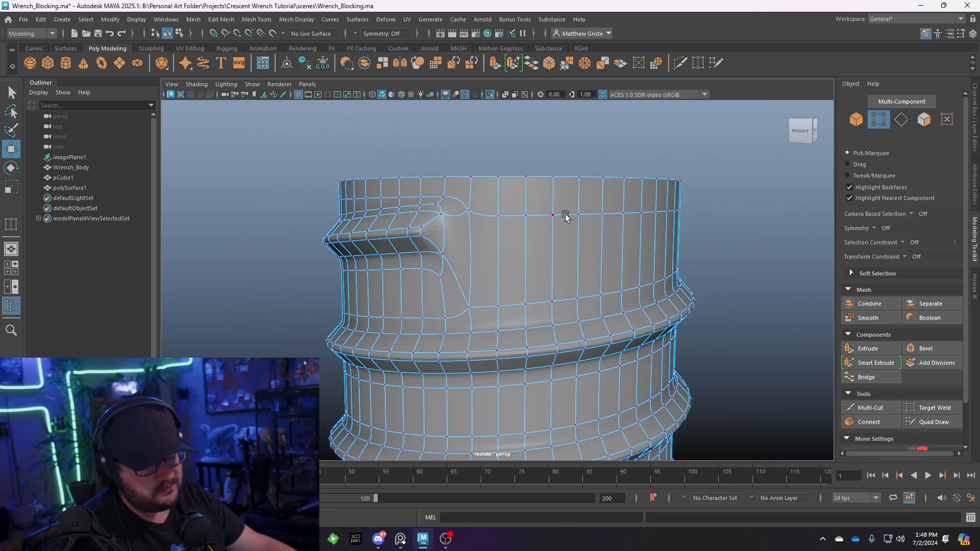
{"action": "left_click_drag", "start_coordinate": [561, 227], "coordinate": [578, 271], "text": "alt"}
{"action": "key", "text": "1"}
{"action": "right_click_drag", "start_coordinate": [483, 250], "coordinate": [527, 221]}
{"action": "right_click_drag", "start_coordinate": [449, 290], "coordinate": [435, 309]}
{"action": "left_click", "coordinate": [437, 308]}
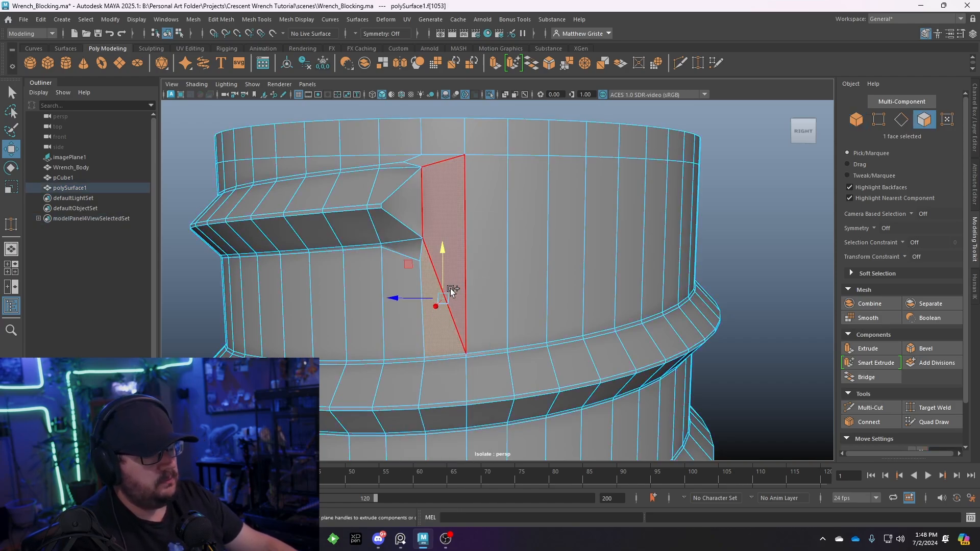
{"action": "left_click", "coordinate": [450, 290], "text": "shift"}
{"action": "key", "text": "Delete"}
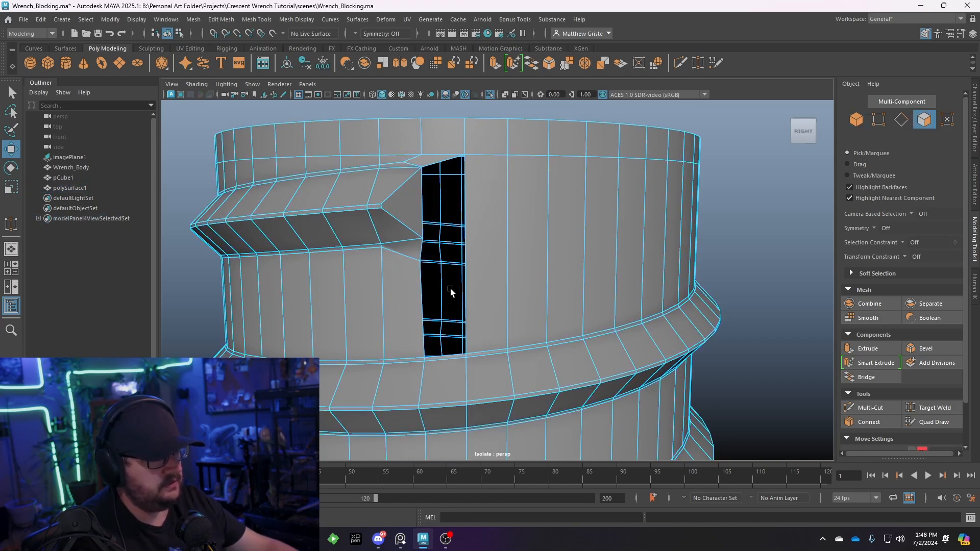
Cut a sloping edge path with Multi-Cut from the loop below the top rim, across four wall faces, down to the gap's edge.
{"action": "scroll", "coordinate": [451, 289], "scroll_direction": "up", "scroll_amount": 2}
{"action": "middle_click_drag", "start_coordinate": [483, 256], "coordinate": [452, 253], "text": "alt"}
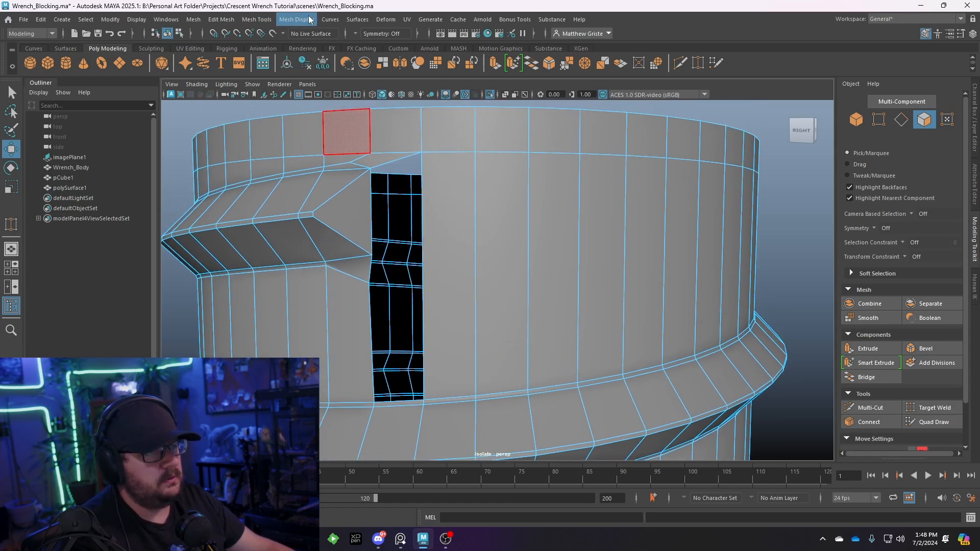
{"action": "left_click", "coordinate": [868, 407]}
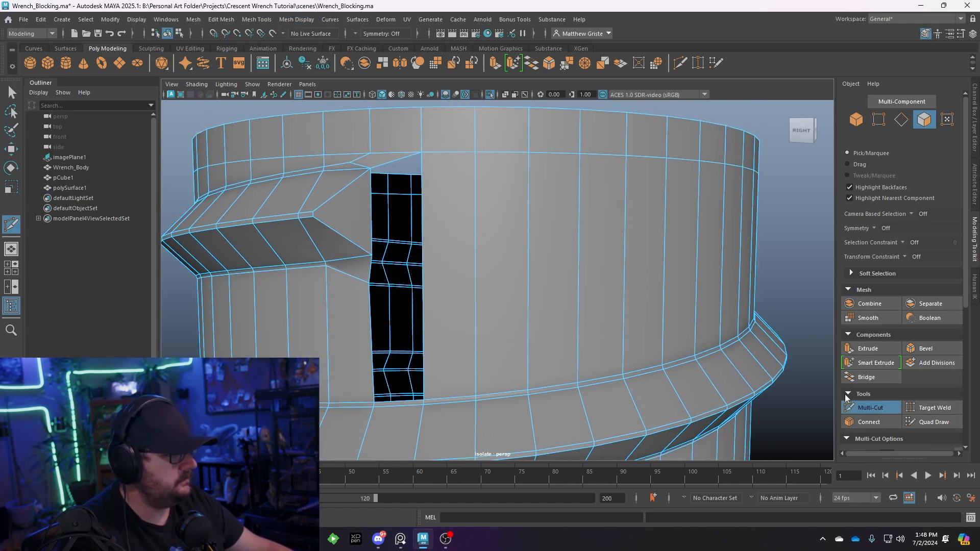
{"action": "left_click", "coordinate": [626, 156]}
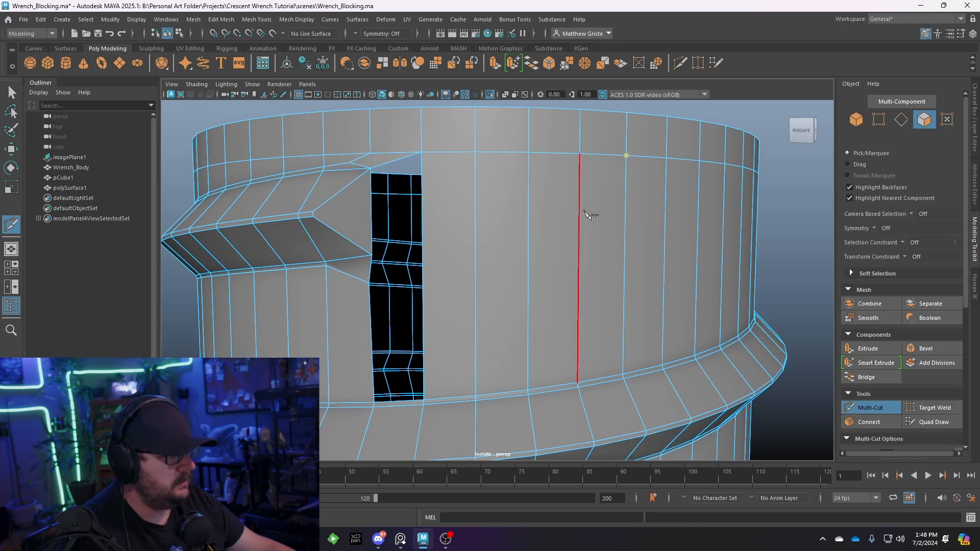
{"action": "left_click", "coordinate": [579, 224]}
{"action": "left_click", "coordinate": [529, 244]}
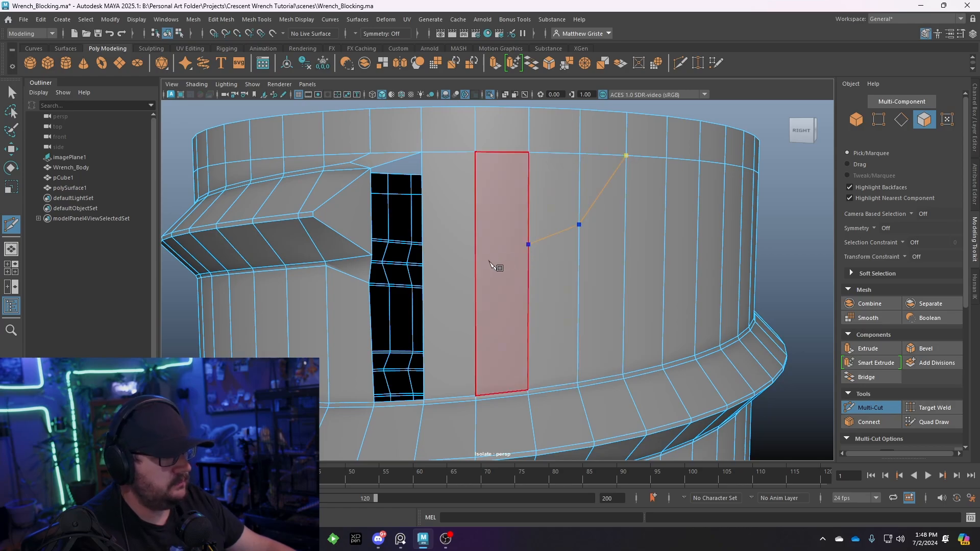
{"action": "left_click", "coordinate": [476, 270]}
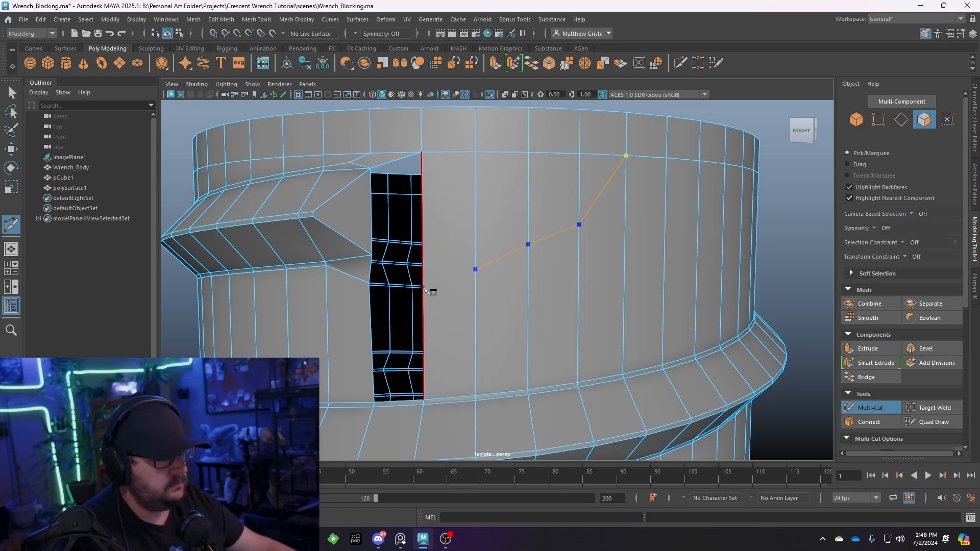
{"action": "key", "text": "Return"}
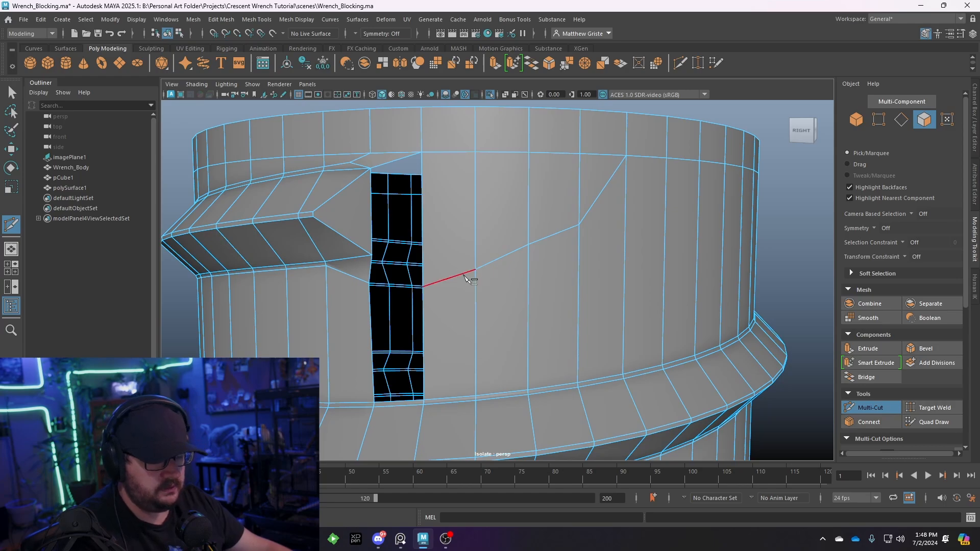
Bridge the lower pair of vertical edges across the gap beneath the thread's upper end.
{"action": "key", "text": "q"}
{"action": "right_click_drag", "start_coordinate": [455, 235], "coordinate": [448, 206]}
{"action": "left_click", "coordinate": [372, 312]}
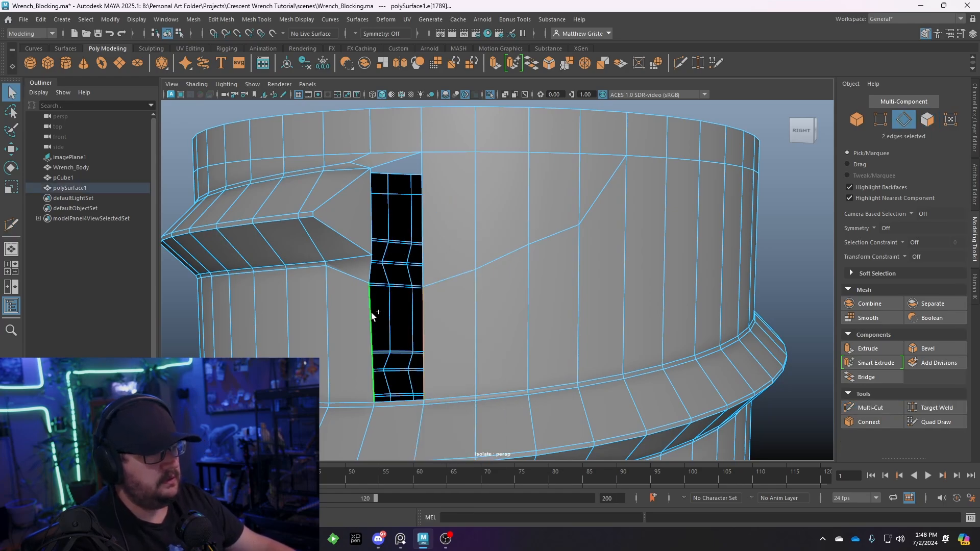
{"action": "key", "text": "g"}
Bridge the thread end's vertical edge to the opposite wall edge across the upper part of the gap.
{"action": "left_click_drag", "start_coordinate": [446, 175], "coordinate": [462, 203], "text": "alt"}
{"action": "right_click_drag", "start_coordinate": [462, 203], "coordinate": [490, 205], "text": "alt"}
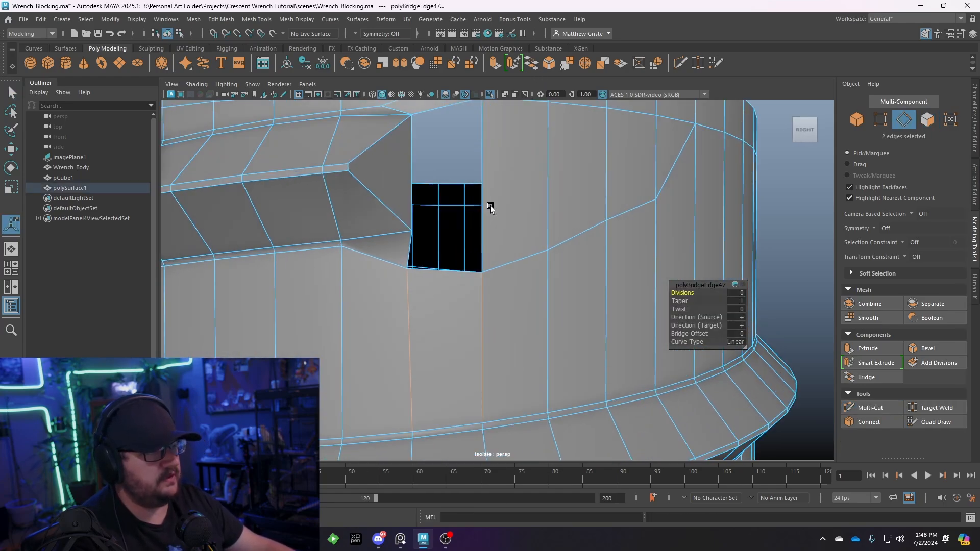
{"action": "mouse_move", "coordinate": [490, 205]}
{"action": "middle_mouse_down", "text": "alt"}
{"action": "mouse_move", "coordinate": [485, 249]}
{"action": "mouse_move", "coordinate": [479, 215]}
{"action": "middle_mouse_up", "text": "alt"}
{"action": "left_click_drag", "start_coordinate": [470, 269], "coordinate": [455, 268], "text": "alt"}
{"action": "left_click", "coordinate": [368, 199]}
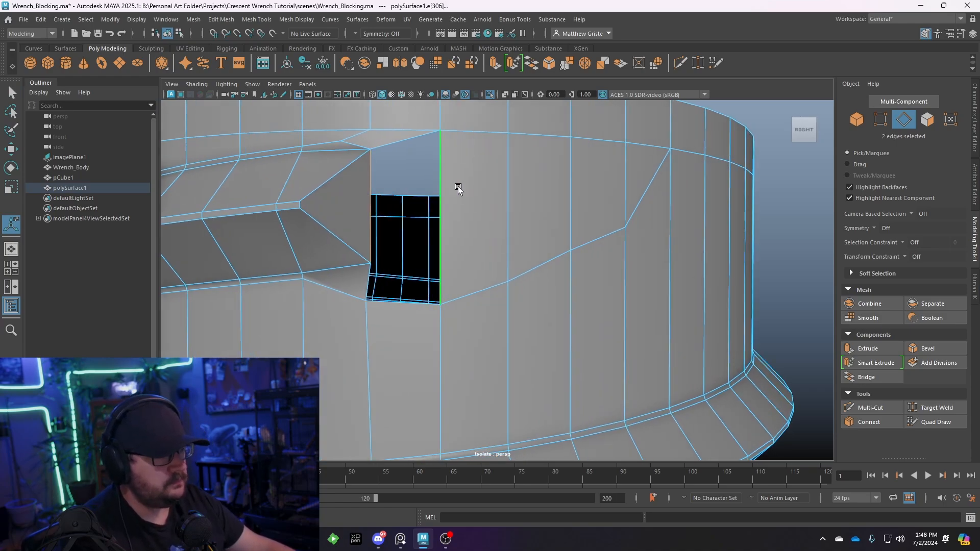
{"action": "left_click", "coordinate": [534, 67]}
{"action": "left_click_drag", "start_coordinate": [448, 262], "coordinate": [491, 262], "text": "alt"}
{"action": "left_click_drag", "start_coordinate": [437, 289], "coordinate": [412, 300], "text": "alt"}
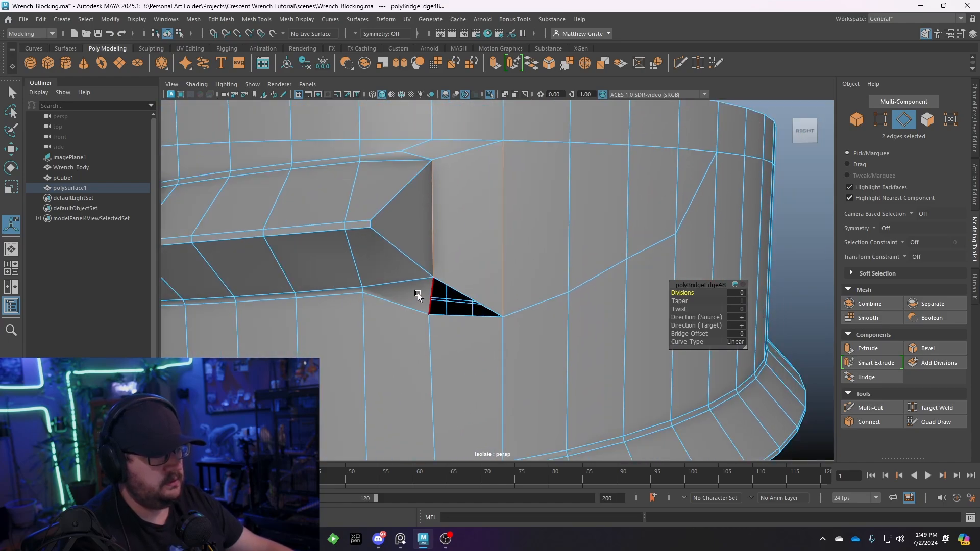
Raise the bevel-loop vertex beneath the thread end so it sits just under the end's lower corner.
{"action": "mouse_move", "coordinate": [409, 264]}
{"action": "right_mouse_down", "text": "alt"}
{"action": "mouse_move", "coordinate": [423, 292]}
{"action": "mouse_move", "coordinate": [405, 259]}
{"action": "right_mouse_up", "text": "alt"}
{"action": "scroll", "coordinate": [409, 282], "scroll_direction": "down", "scroll_amount": 4}
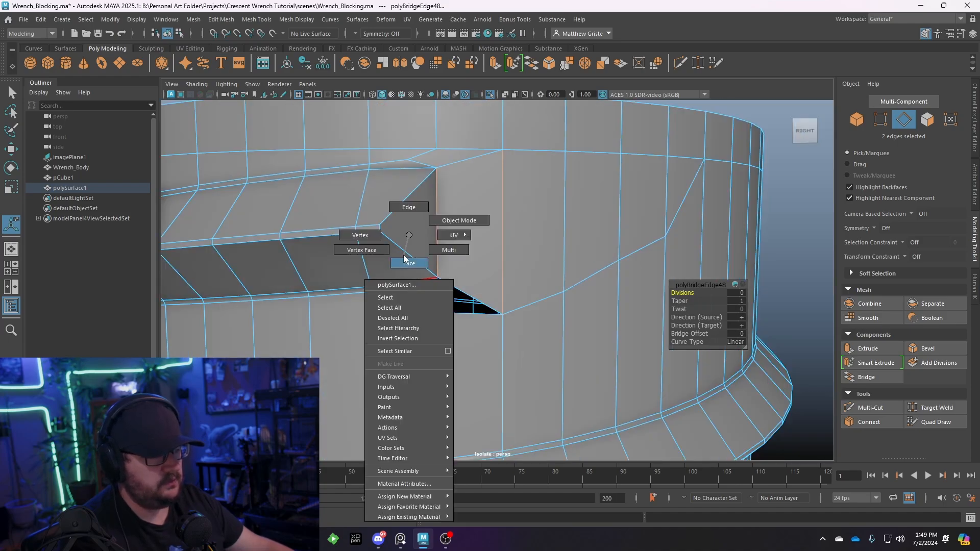
{"action": "scroll", "coordinate": [449, 280], "scroll_direction": "up", "scroll_amount": 3}
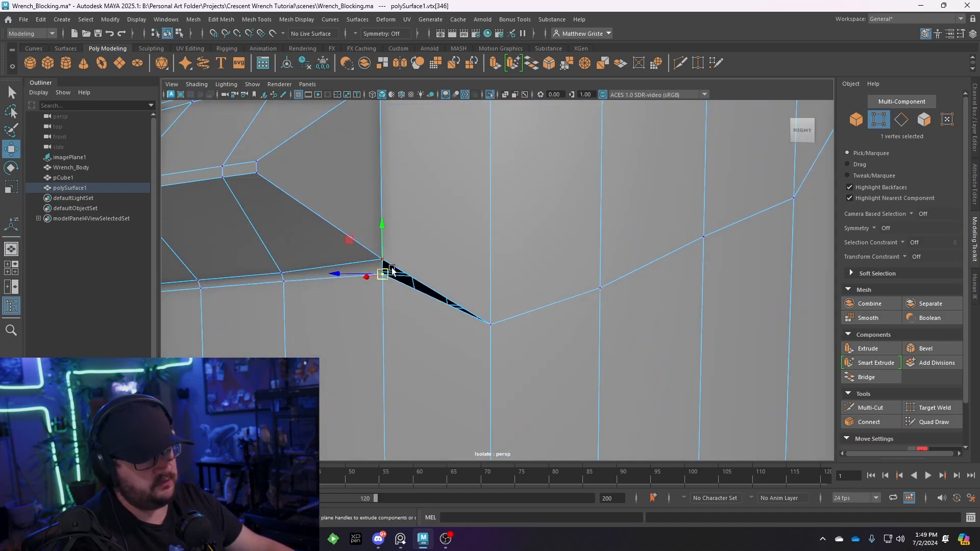
{"action": "scroll", "coordinate": [492, 293], "scroll_direction": "down", "scroll_amount": 4}
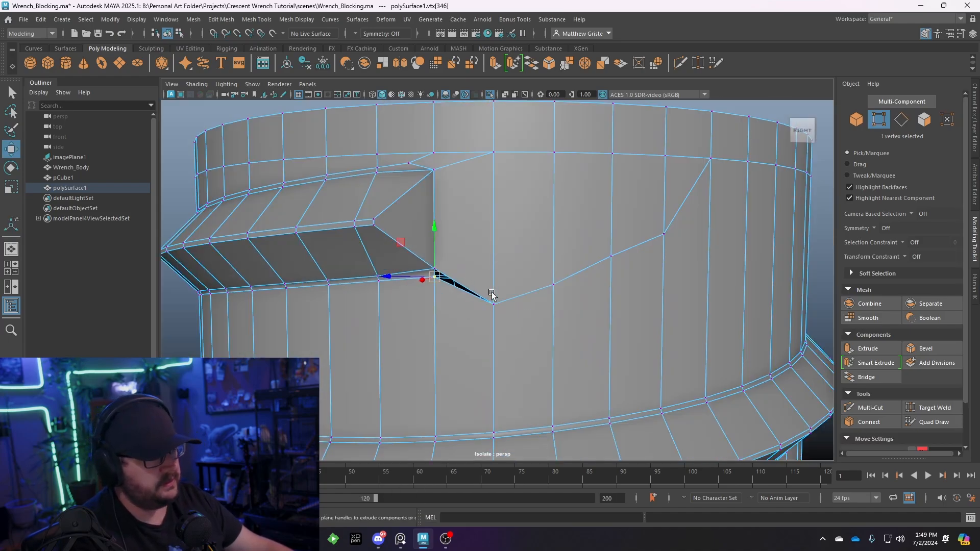
{"action": "scroll", "coordinate": [493, 293], "scroll_direction": "down", "scroll_amount": 2}
{"action": "left_click_drag", "start_coordinate": [492, 293], "coordinate": [519, 281], "text": "alt"}
{"action": "scroll", "coordinate": [518, 280], "scroll_direction": "up", "scroll_amount": 1}
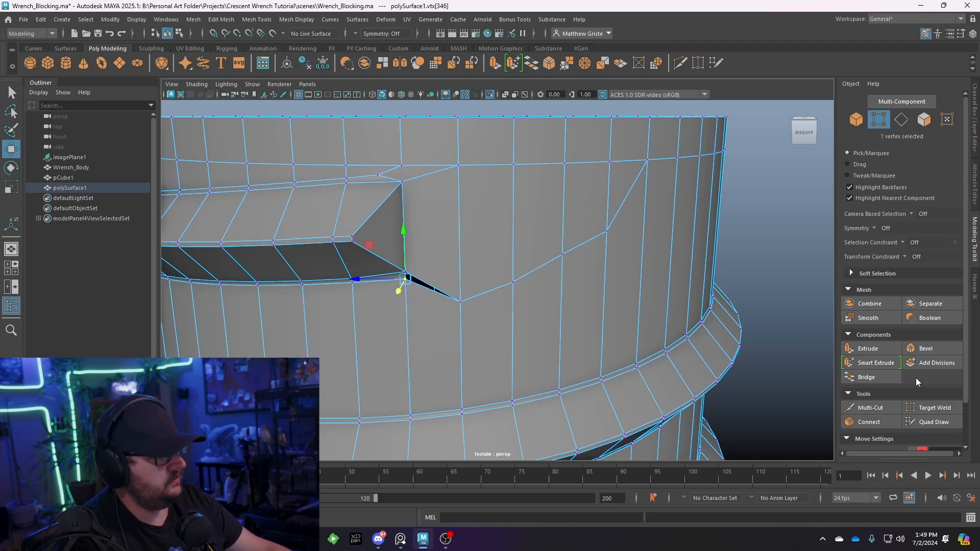
{"action": "left_click", "coordinate": [933, 407]}
{"action": "scroll", "coordinate": [426, 283], "scroll_direction": "up", "scroll_amount": 4}
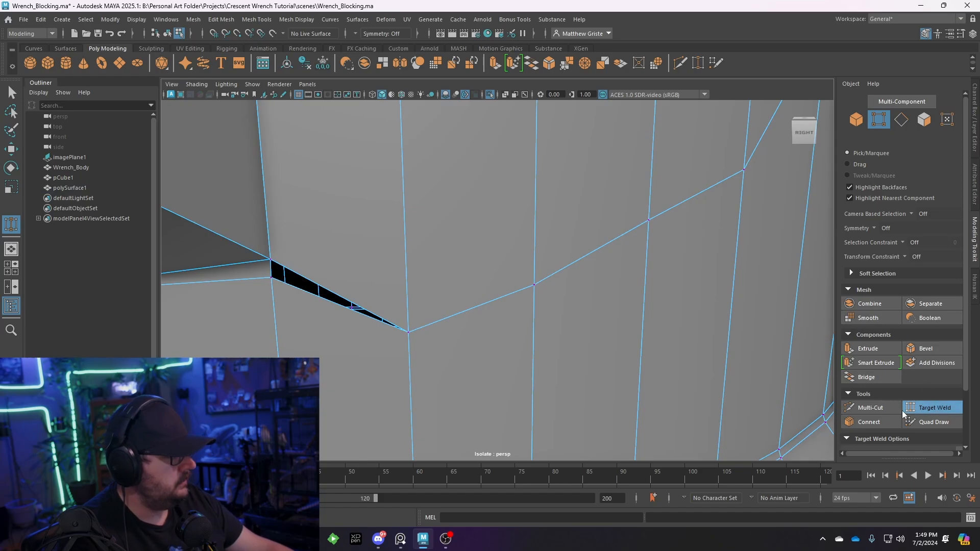
Cut a second edge path just above the first sloping cut, crossing three wall faces and stopping short of the rim loop.
{"action": "left_click", "coordinate": [868, 408]}
{"action": "scroll", "coordinate": [412, 292], "scroll_direction": "down", "scroll_amount": 5}
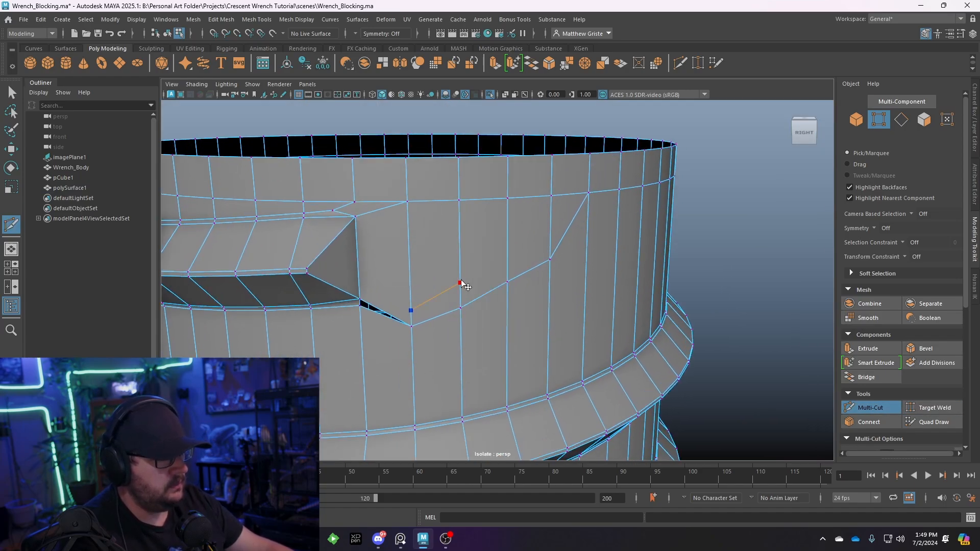
{"action": "left_click", "coordinate": [554, 197]}
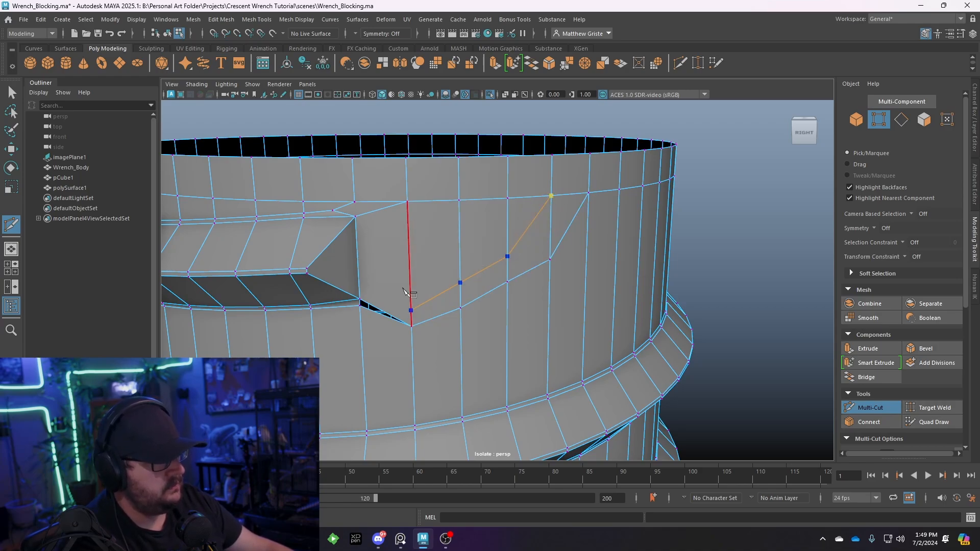
{"action": "left_click", "coordinate": [551, 224]}
{"action": "key", "text": "Return"}
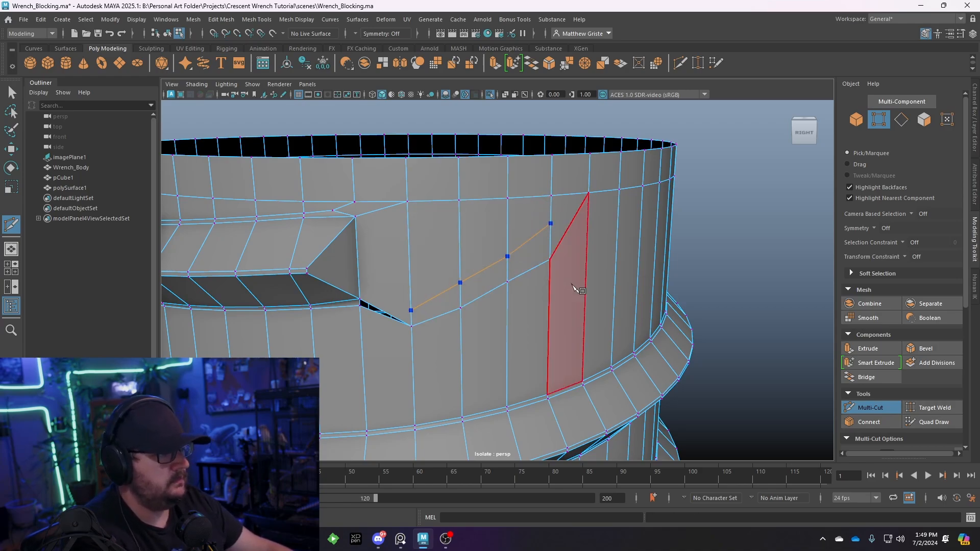
{"action": "key", "text": "q"}
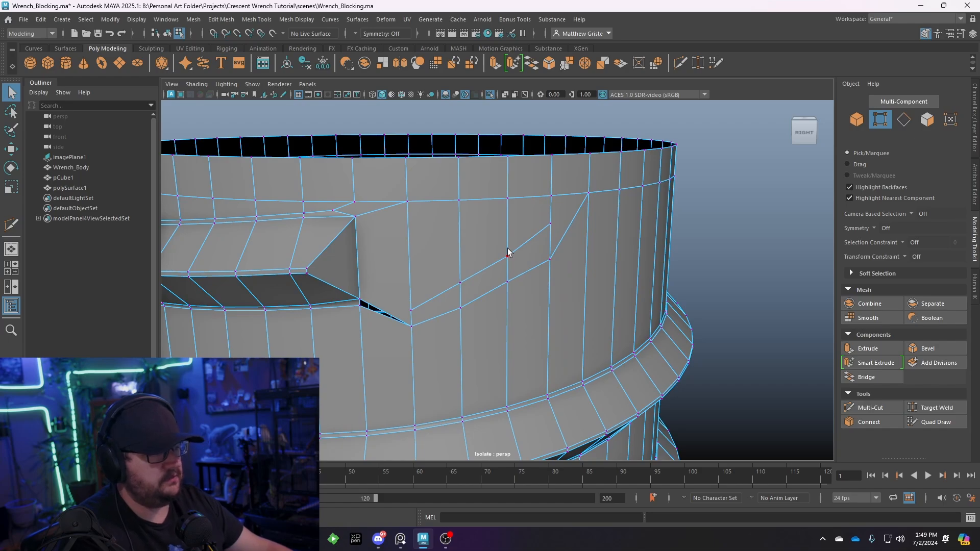
Delete the bridged wall face directly beside the thread's upper end.
{"action": "right_click_drag", "start_coordinate": [508, 253], "coordinate": [452, 247]}
{"action": "scroll", "coordinate": [428, 260], "scroll_direction": "up", "scroll_amount": 3}
{"action": "middle_click_drag", "start_coordinate": [415, 269], "coordinate": [467, 254], "text": "alt"}
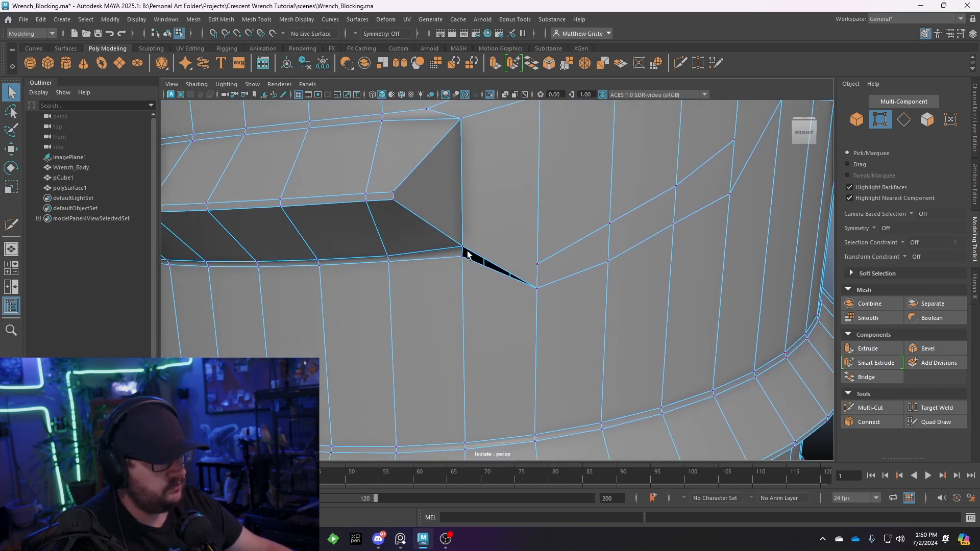
{"action": "left_click_drag", "start_coordinate": [467, 254], "coordinate": [479, 244], "text": "alt"}
{"action": "right_click_drag", "start_coordinate": [428, 230], "coordinate": [431, 258]}
{"action": "left_click", "coordinate": [420, 225]}
{"action": "key", "text": "Delete"}
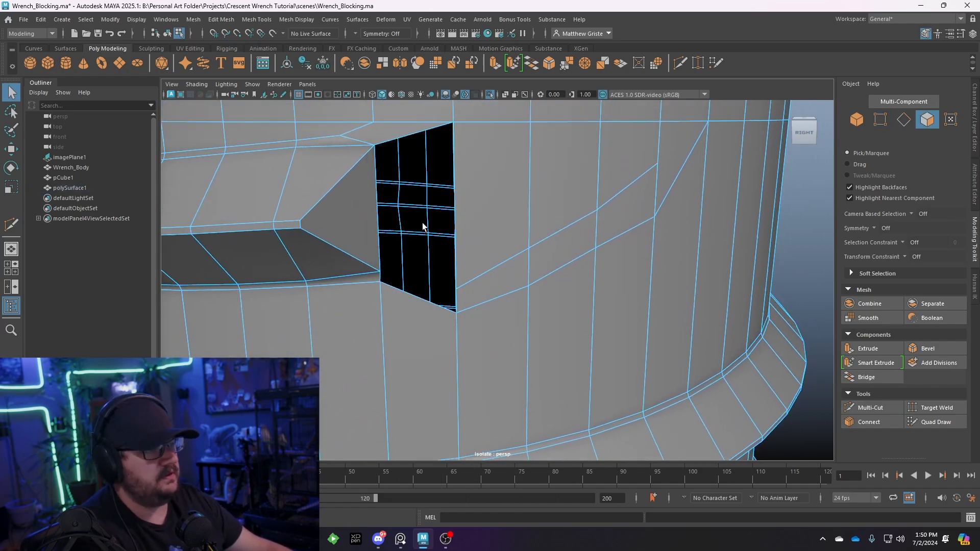
Bridge the tall edge pair and the short edge pair below it to refill the opening beside the thread's upper end.
{"action": "right_click_drag", "start_coordinate": [464, 144], "coordinate": [466, 128]}
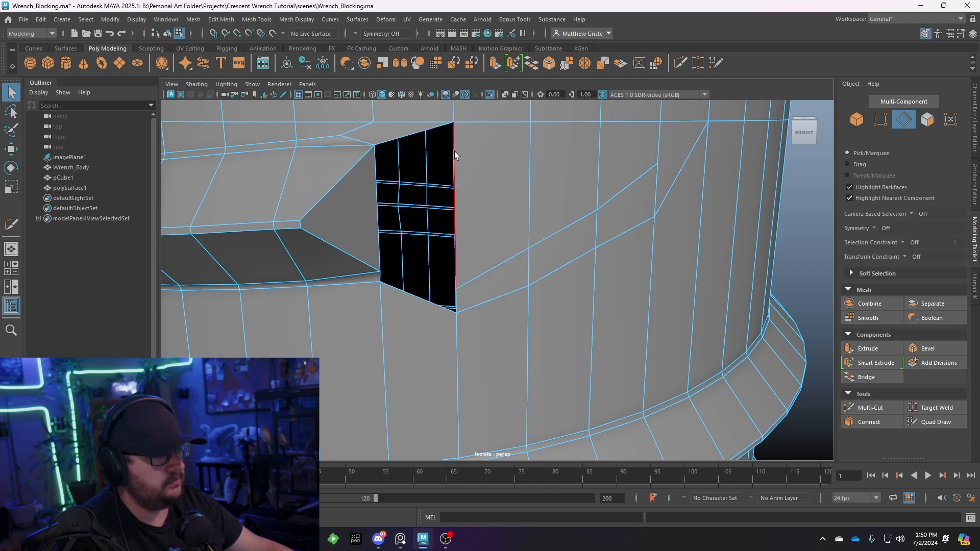
{"action": "left_click", "coordinate": [455, 151]}
{"action": "left_click", "coordinate": [378, 185], "text": "shift"}
{"action": "key", "text": "g"}
{"action": "left_click", "coordinate": [455, 299]}
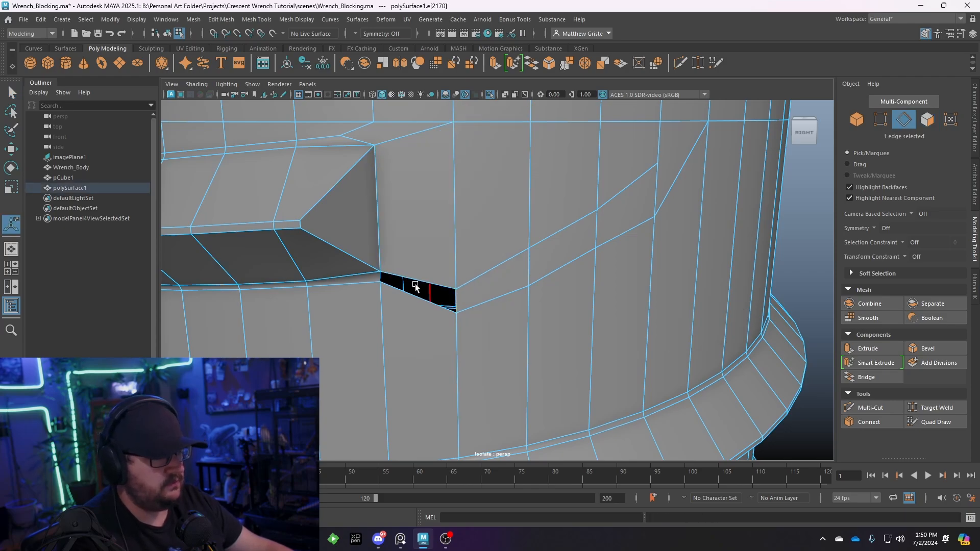
{"action": "left_click", "coordinate": [380, 278], "text": "shift"}
{"action": "key", "text": "g"}
{"action": "key", "text": "q"}
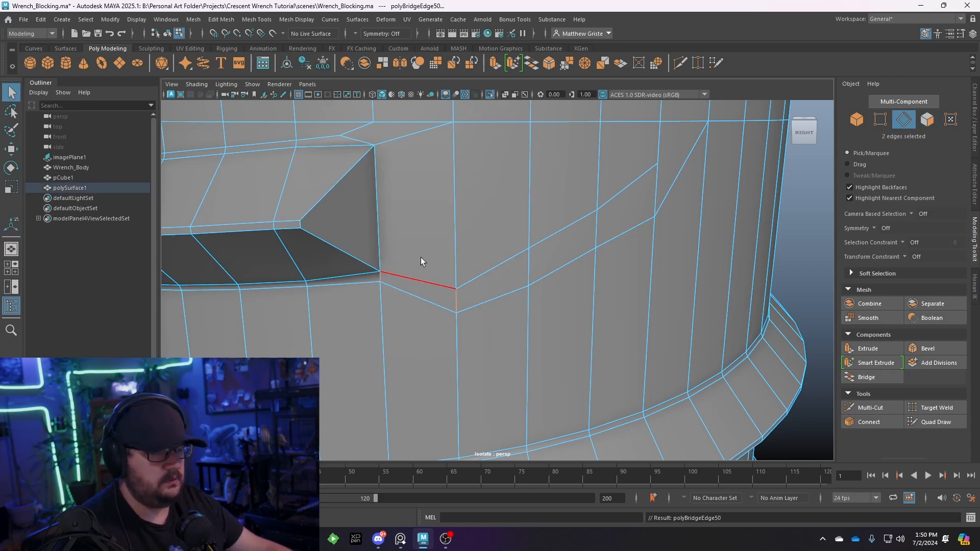
Examine the reworked thread end and the coils around the cylinder in object mode with the smoothed display.
{"action": "left_click_drag", "start_coordinate": [420, 258], "coordinate": [458, 219], "text": "alt"}
{"action": "right_click_drag", "start_coordinate": [464, 221], "coordinate": [515, 203]}
{"action": "left_click", "coordinate": [733, 252]}
{"action": "left_click_drag", "start_coordinate": [733, 252], "coordinate": [602, 254], "text": "alt"}
{"action": "left_click_drag", "start_coordinate": [473, 255], "coordinate": [457, 274], "text": "alt"}
{"action": "left_click", "coordinate": [422, 274]}
{"action": "left_click", "coordinate": [633, 265]}
{"action": "right_click_drag", "start_coordinate": [633, 265], "coordinate": [497, 296], "text": "alt"}
{"action": "left_click_drag", "start_coordinate": [497, 296], "coordinate": [473, 310], "text": "alt"}
{"action": "middle_click_drag", "start_coordinate": [473, 310], "coordinate": [473, 204], "text": "alt"}
{"action": "scroll", "coordinate": [472, 214], "scroll_direction": "up", "scroll_amount": 1}
{"action": "left_click", "coordinate": [502, 329]}
{"action": "scroll", "coordinate": [490, 363], "scroll_direction": "up", "scroll_amount": 4}
{"action": "left_click_drag", "start_coordinate": [489, 364], "coordinate": [474, 296], "text": "alt"}
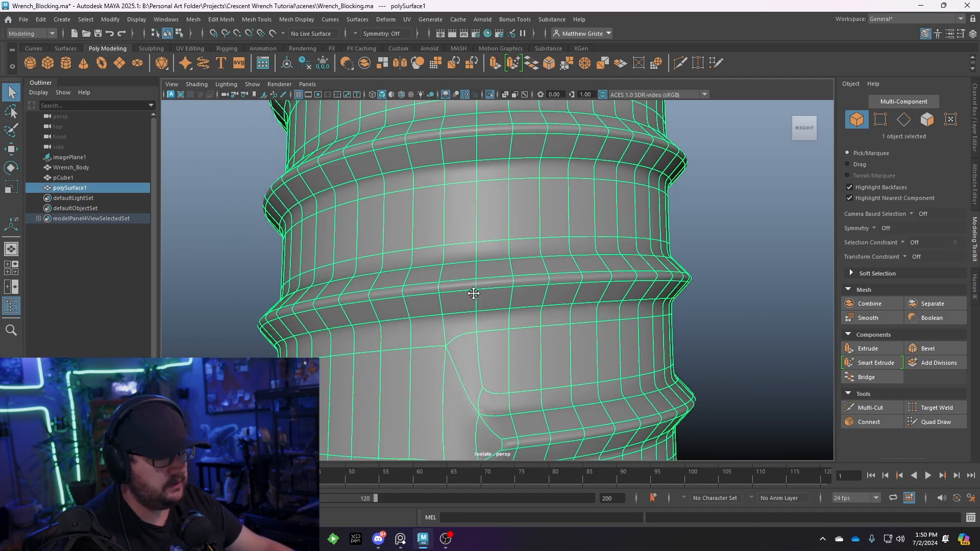
Turn off the smooth preview and delete the two adjoining angled wall faces beside the thread's lower end.
{"action": "middle_click_drag", "start_coordinate": [487, 378], "coordinate": [486, 223], "text": "alt"}
{"action": "scroll", "coordinate": [486, 223], "scroll_direction": "up", "scroll_amount": 2}
{"action": "key", "text": "1"}
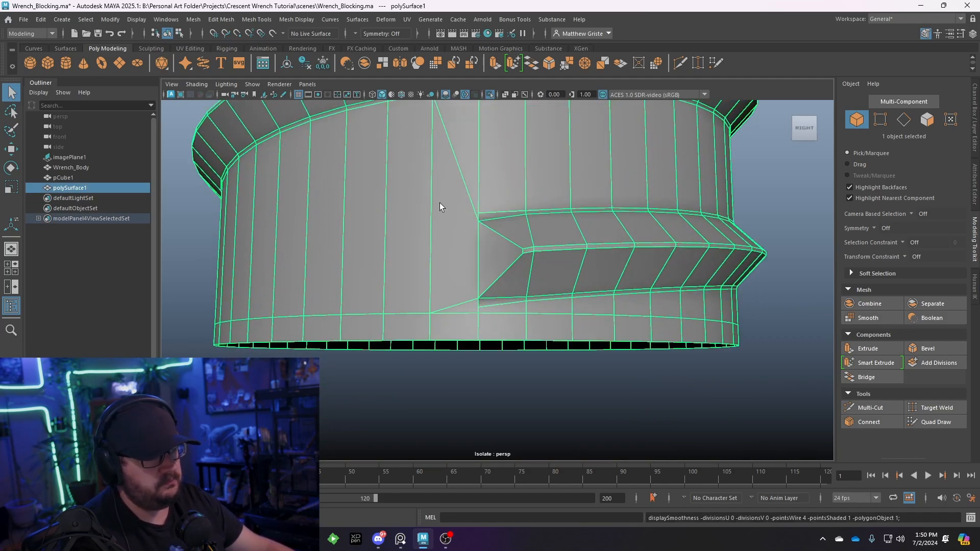
{"action": "middle_click_drag", "start_coordinate": [440, 204], "coordinate": [462, 248], "text": "alt"}
{"action": "left_click_drag", "start_coordinate": [463, 247], "coordinate": [468, 243], "text": "alt"}
{"action": "right_click_drag", "start_coordinate": [467, 243], "coordinate": [468, 279]}
{"action": "left_click", "coordinate": [467, 247]}
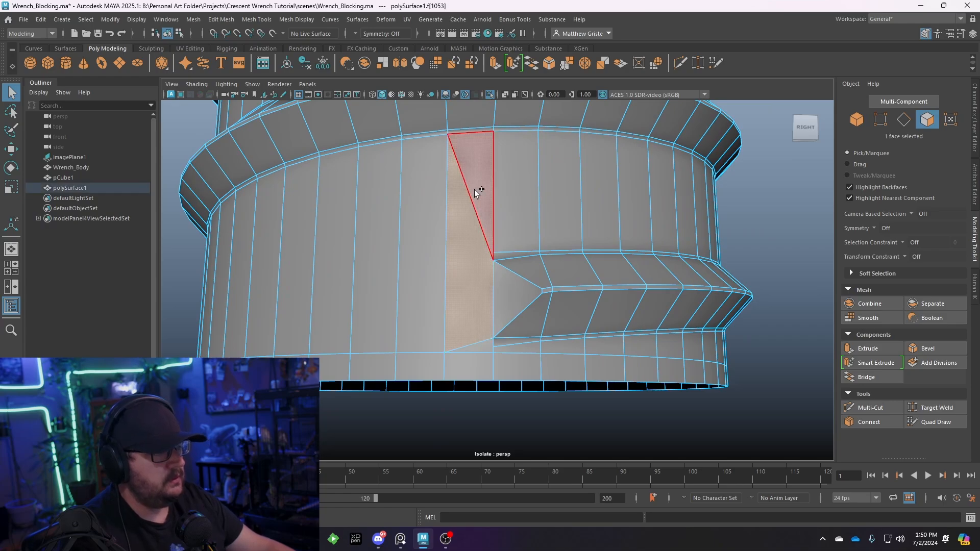
{"action": "left_click", "coordinate": [477, 196], "text": "shift"}
{"action": "key", "text": "Delete"}
Cut a sloping edge path with Multi-Cut from the loop above the bottom rim, across four wall faces, up to the gap's edge.
{"action": "middle_click_drag", "start_coordinate": [478, 203], "coordinate": [475, 158], "text": "alt"}
{"action": "scroll", "coordinate": [499, 200], "scroll_direction": "up", "scroll_amount": 1}
{"action": "left_click_drag", "start_coordinate": [475, 182], "coordinate": [479, 201], "text": "alt"}
{"action": "middle_click_drag", "start_coordinate": [482, 157], "coordinate": [508, 171], "text": "alt"}
{"action": "left_click", "coordinate": [257, 19]}
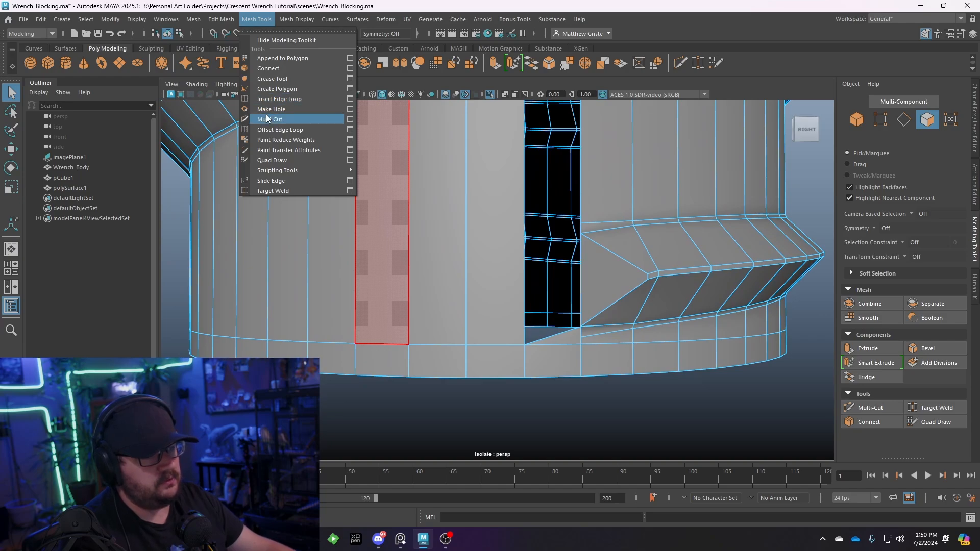
{"action": "left_click", "coordinate": [278, 118]}
{"action": "left_click", "coordinate": [307, 342]}
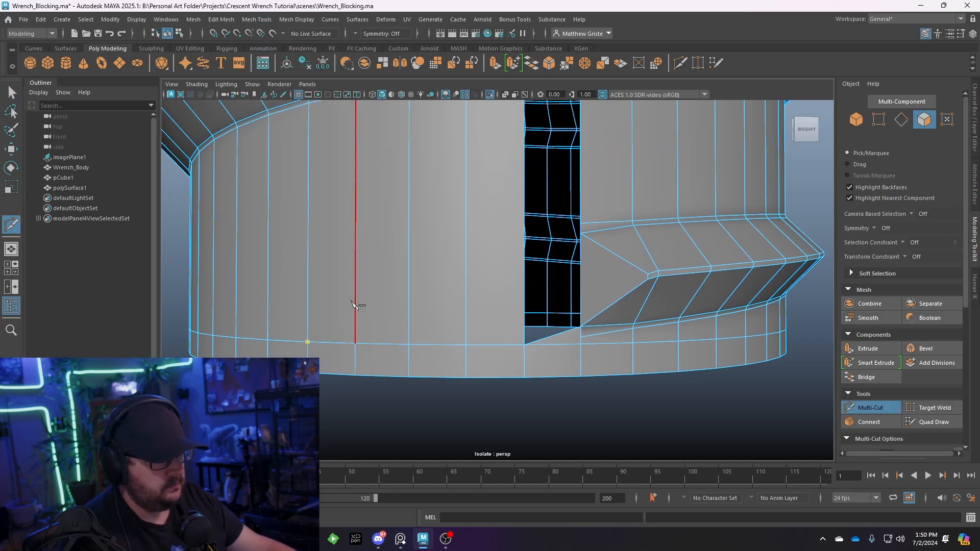
{"action": "left_click", "coordinate": [355, 302]}
{"action": "left_click", "coordinate": [409, 289]}
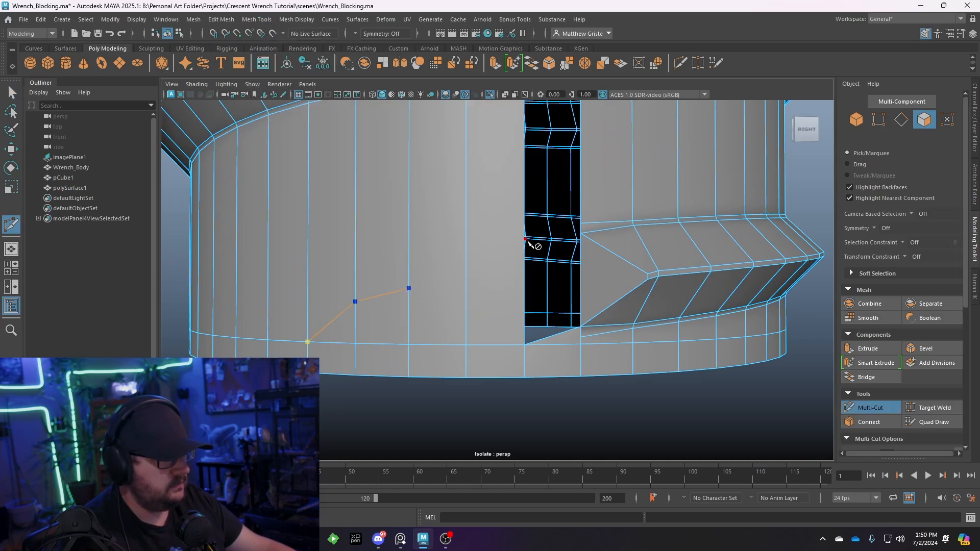
{"action": "mouse_move", "coordinate": [520, 244]}
{"action": "left_mouse_down", "text": "alt"}
{"action": "mouse_move", "coordinate": [510, 245]}
{"action": "mouse_move", "coordinate": [539, 245]}
{"action": "left_mouse_up", "text": "alt"}
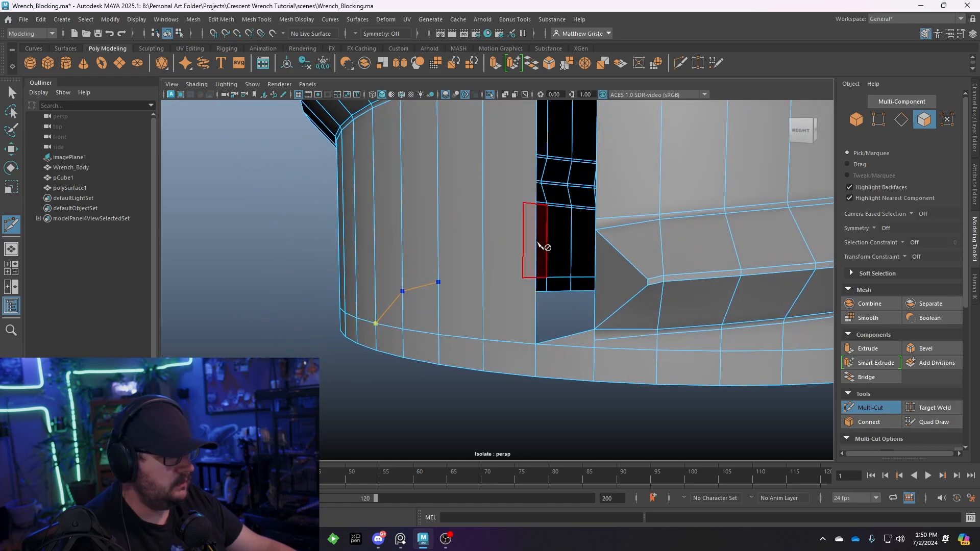
{"action": "left_click_drag", "start_coordinate": [469, 285], "coordinate": [529, 286], "text": "alt"}
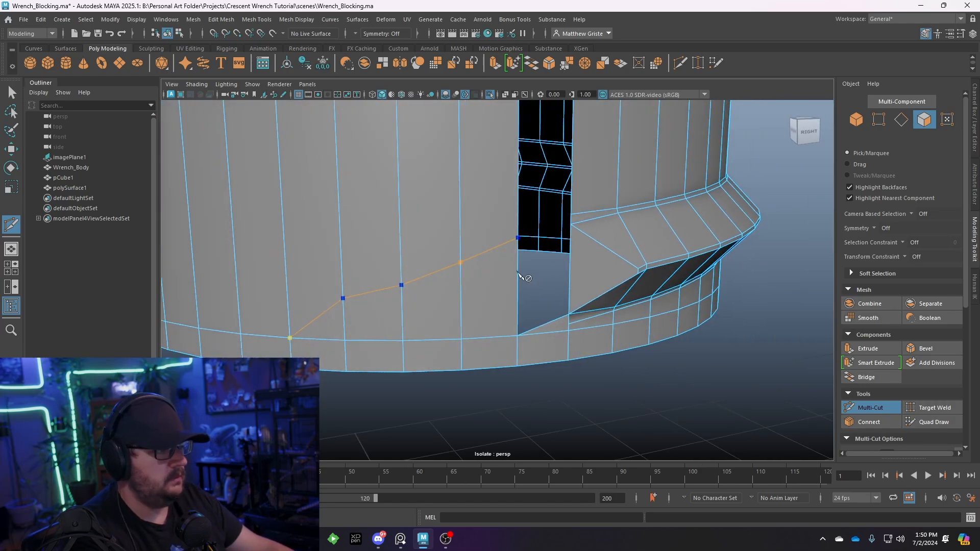
{"action": "key", "text": "Return"}
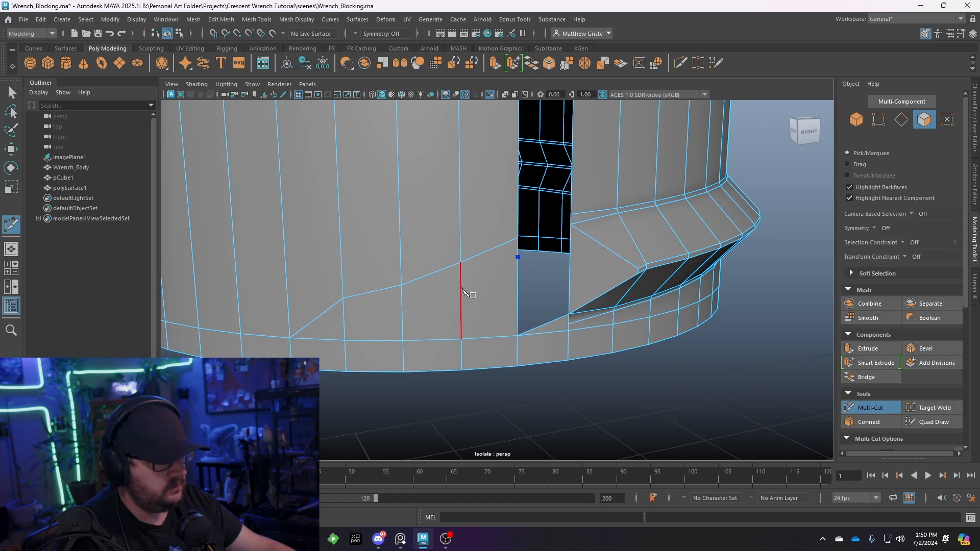
Cut a second edge path just below the sloping cut, from the gap's edge across three wall faces.
{"action": "left_click", "coordinate": [460, 290]}
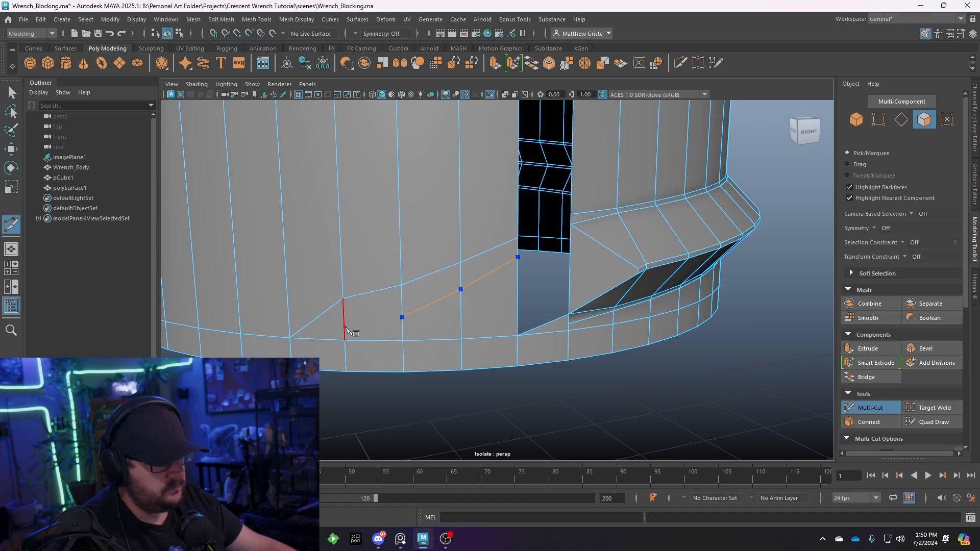
{"action": "left_click", "coordinate": [345, 326]}
{"action": "key", "text": "Return"}
{"action": "key", "text": "q"}
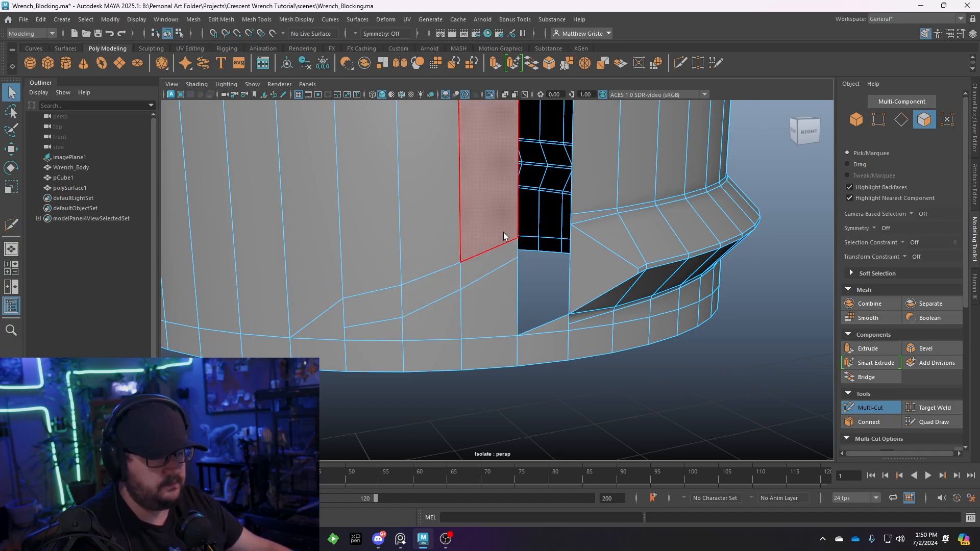
Bridge opposite edge pairs across the gap beside the thread's lower end, starting with the short edges between the two cuts.
{"action": "scroll", "coordinate": [458, 266], "scroll_direction": "up", "scroll_amount": 4}
{"action": "middle_click_drag", "start_coordinate": [525, 217], "coordinate": [490, 247], "text": "alt"}
{"action": "right_click_drag", "start_coordinate": [490, 247], "coordinate": [490, 209]}
{"action": "left_click", "coordinate": [377, 335]}
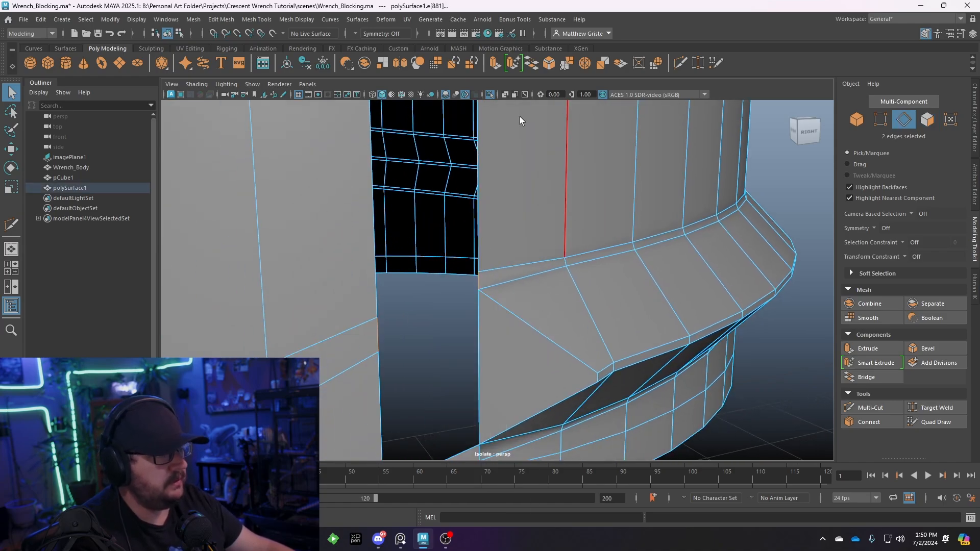
{"action": "key", "text": "g"}
{"action": "left_click", "coordinate": [478, 200]}
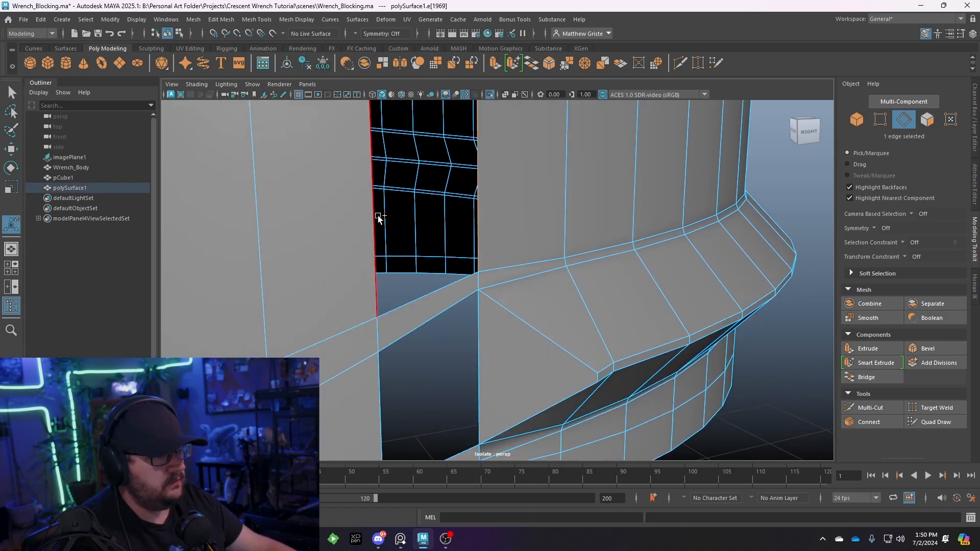
Bridge the facing edges at the lower end of the spiral thread to close the remaining gaps in the cylinder wall.
{"action": "left_click", "coordinate": [377, 217], "text": "shift"}
{"action": "scroll", "coordinate": [406, 217], "scroll_direction": "down", "scroll_amount": 5}
{"action": "key", "text": "g"}
{"action": "scroll", "coordinate": [473, 320], "scroll_direction": "up", "scroll_amount": 2}
{"action": "left_click", "coordinate": [484, 323]}
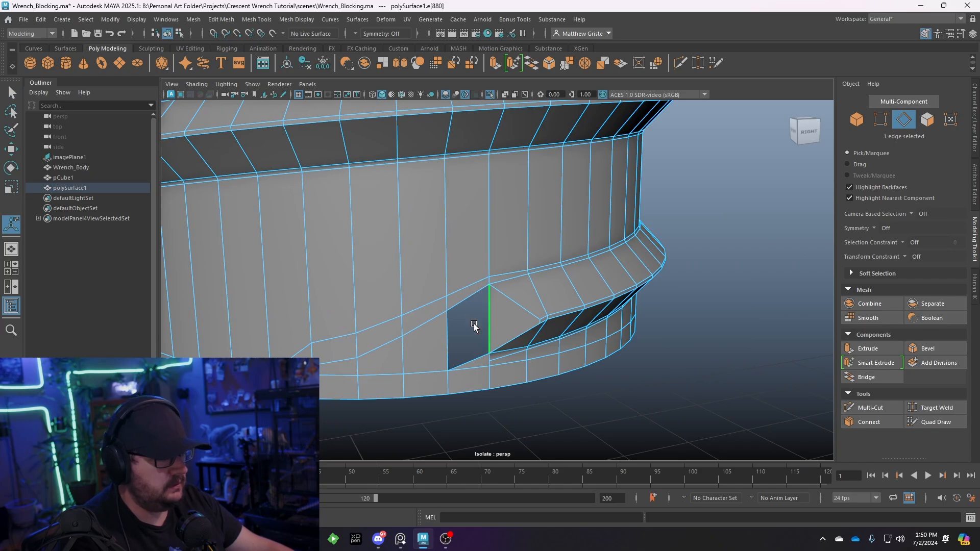
{"action": "key", "text": "g"}
{"action": "scroll", "coordinate": [511, 321], "scroll_direction": "down", "scroll_amount": 2}
{"action": "left_click_drag", "start_coordinate": [534, 319], "coordinate": [485, 298], "text": "alt"}
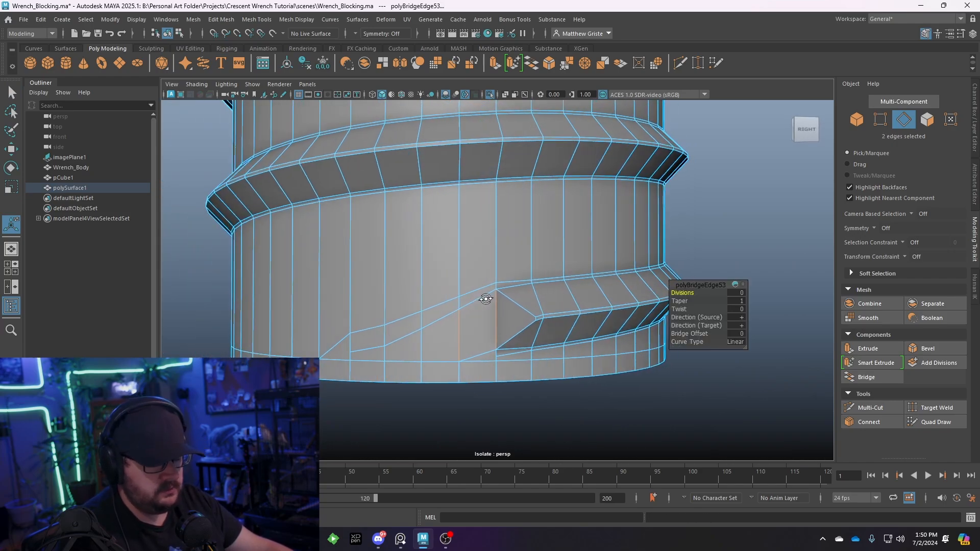
Show the threaded cylinder in smooth preview, return to object mode and examine the whole spiral thread.
{"action": "key", "text": "q"}
{"action": "key", "text": "3"}
{"action": "right_click_drag", "start_coordinate": [494, 235], "coordinate": [546, 221]}
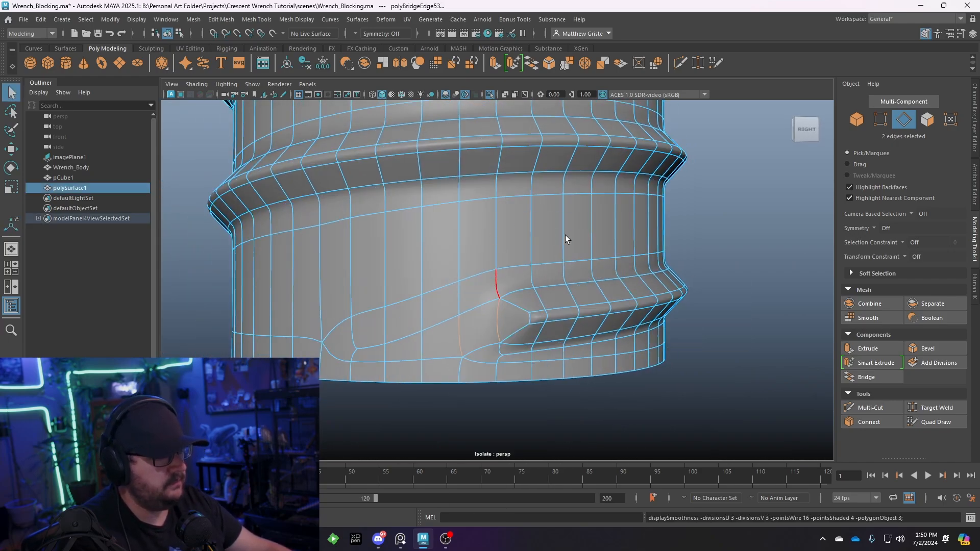
{"action": "left_click", "coordinate": [666, 269]}
{"action": "scroll", "coordinate": [666, 270], "scroll_direction": "down", "scroll_amount": 2}
{"action": "scroll", "coordinate": [667, 269], "scroll_direction": "down", "scroll_amount": 5}
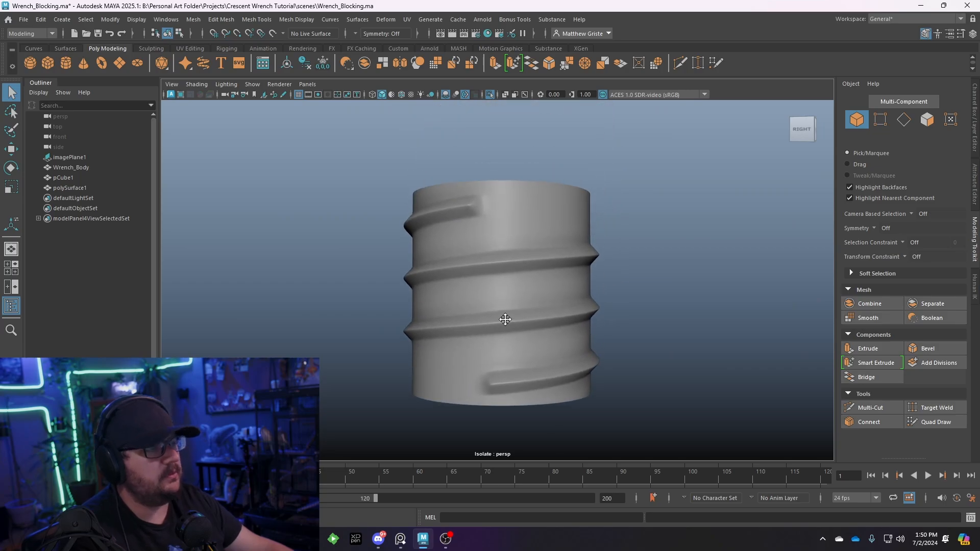
{"action": "left_click_drag", "start_coordinate": [504, 322], "coordinate": [356, 266], "text": "alt"}
Select the open border edge loops at both the upper and lower ends of the threaded cylinder.
{"action": "left_click", "coordinate": [564, 208]}
{"action": "scroll", "coordinate": [526, 202], "scroll_direction": "up", "scroll_amount": 3}
{"action": "left_click_drag", "start_coordinate": [358, 148], "coordinate": [423, 161], "text": "alt"}
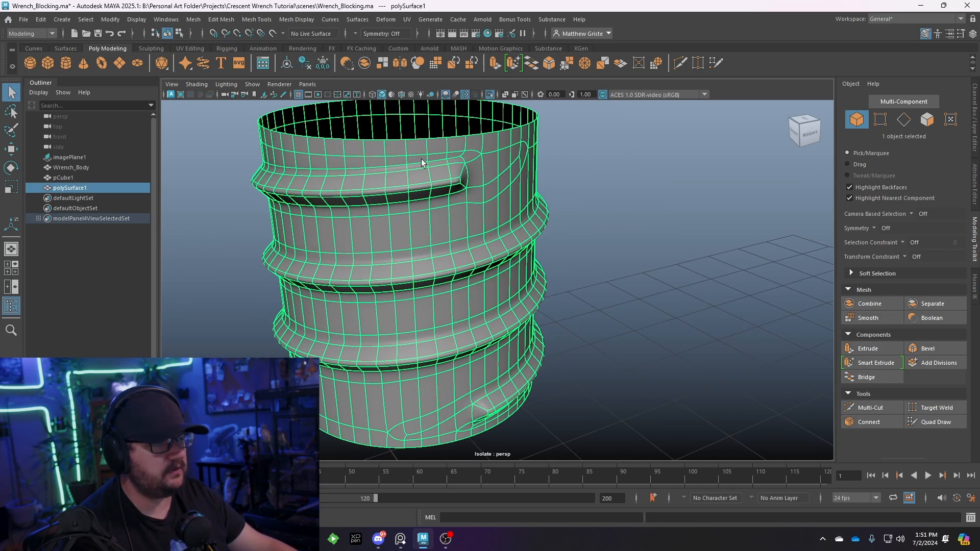
{"action": "middle_click_drag", "start_coordinate": [422, 162], "coordinate": [484, 187], "text": "alt"}
{"action": "scroll", "coordinate": [485, 187], "scroll_direction": "up", "scroll_amount": 2}
{"action": "right_click_drag", "start_coordinate": [485, 190], "coordinate": [473, 153]}
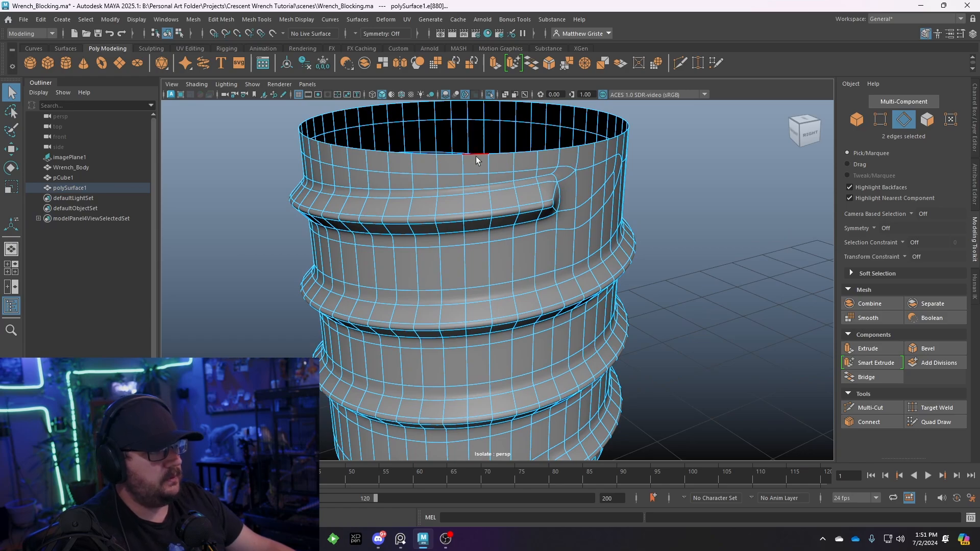
{"action": "double_click", "coordinate": [475, 156]}
{"action": "left_click_drag", "start_coordinate": [413, 175], "coordinate": [489, 341], "text": "alt"}
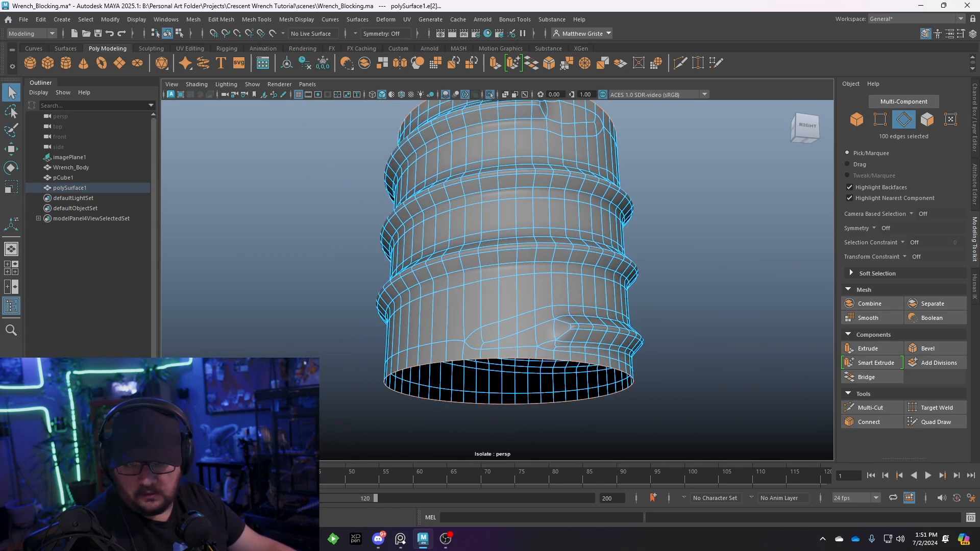
{"action": "left_click_drag", "start_coordinate": [357, 179], "coordinate": [362, 280], "text": "alt"}
Extrude the selected border loops with a Local Translate Z of about -0.015, and extrude again inward to form end caps with a central hole.
{"action": "left_click", "coordinate": [494, 61]}
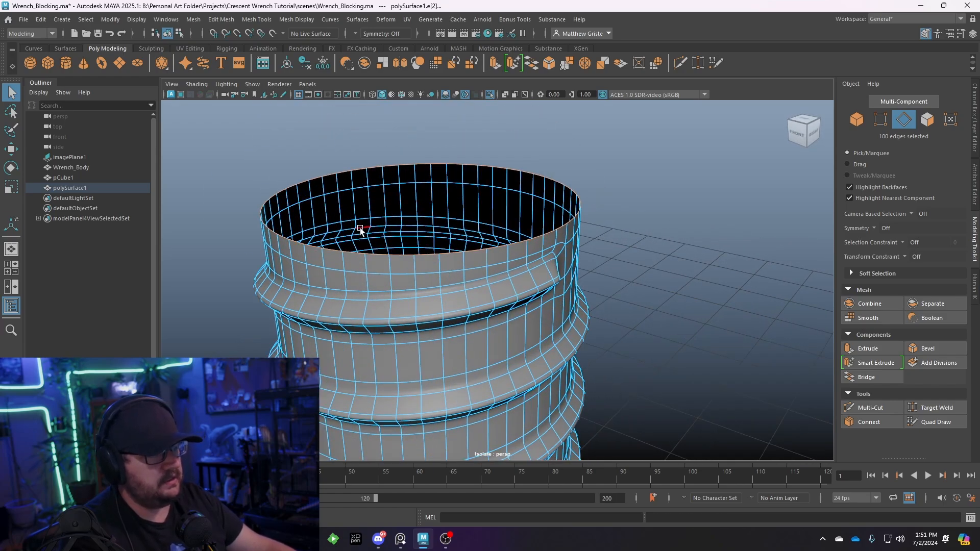
{"action": "left_click_drag", "start_coordinate": [361, 225], "coordinate": [237, 191], "text": "alt"}
{"action": "left_click_drag", "start_coordinate": [177, 234], "coordinate": [251, 233]}
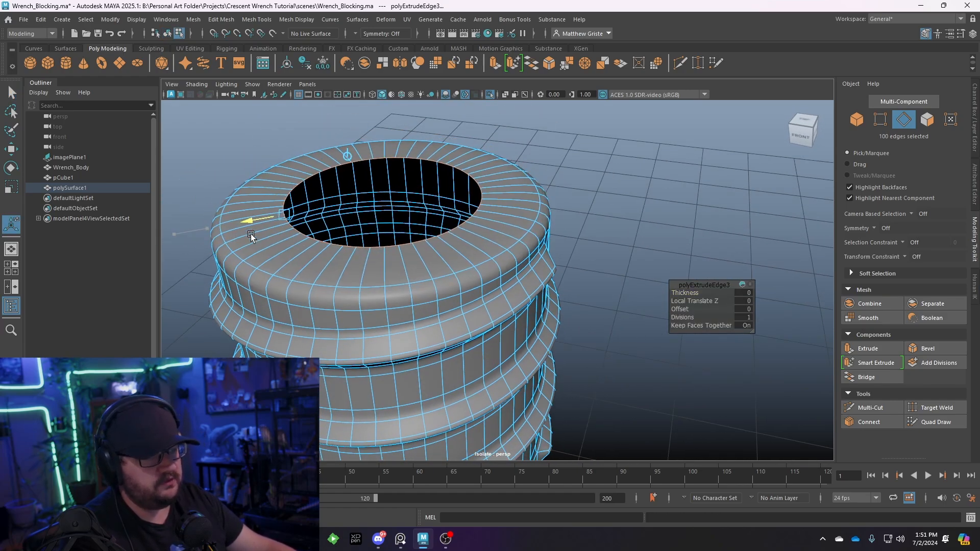
{"action": "key", "text": "ctrl+z"}
{"action": "mouse_move", "coordinate": [177, 234]}
{"action": "left_mouse_down"}
{"action": "mouse_move", "coordinate": [200, 229]}
{"action": "mouse_move", "coordinate": [180, 226]}
{"action": "left_mouse_up"}
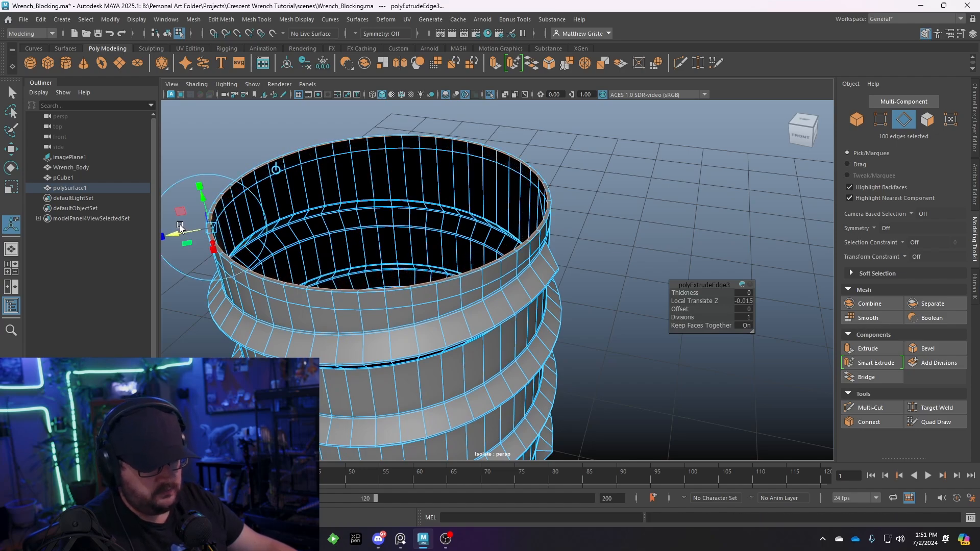
{"action": "key", "text": "ctrl+e"}
{"action": "left_click_drag", "start_coordinate": [265, 225], "coordinate": [359, 219]}
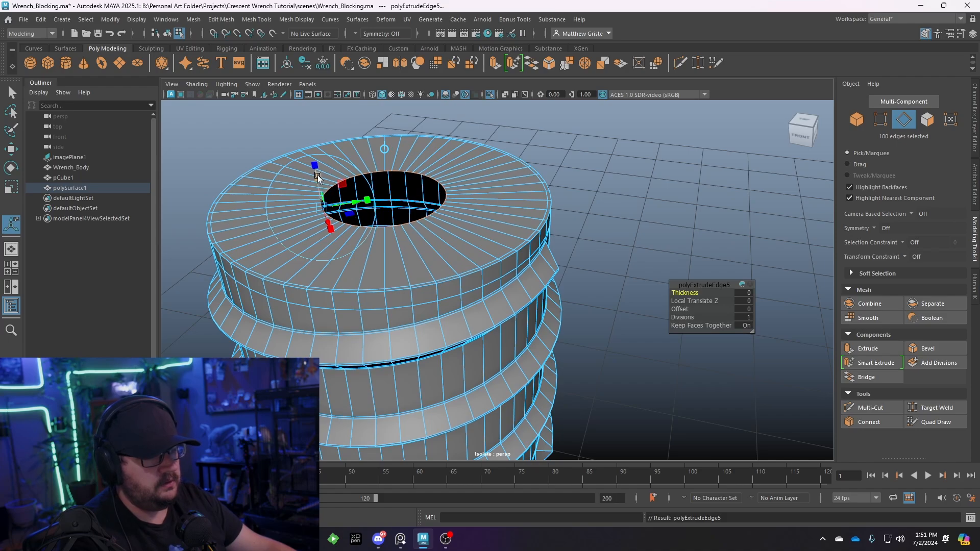
Extrude the inner hole edges from both ends into the cylinder with a Local Translate Z of about -0.766 so they nearly meet midway.
{"action": "left_click_drag", "start_coordinate": [317, 175], "coordinate": [333, 284]}
{"action": "left_click_drag", "start_coordinate": [396, 162], "coordinate": [332, 242], "text": "alt"}
{"action": "scroll", "coordinate": [422, 222], "scroll_direction": "up", "scroll_amount": 4}
{"action": "middle_click_drag", "start_coordinate": [332, 243], "coordinate": [391, 253], "text": "alt"}
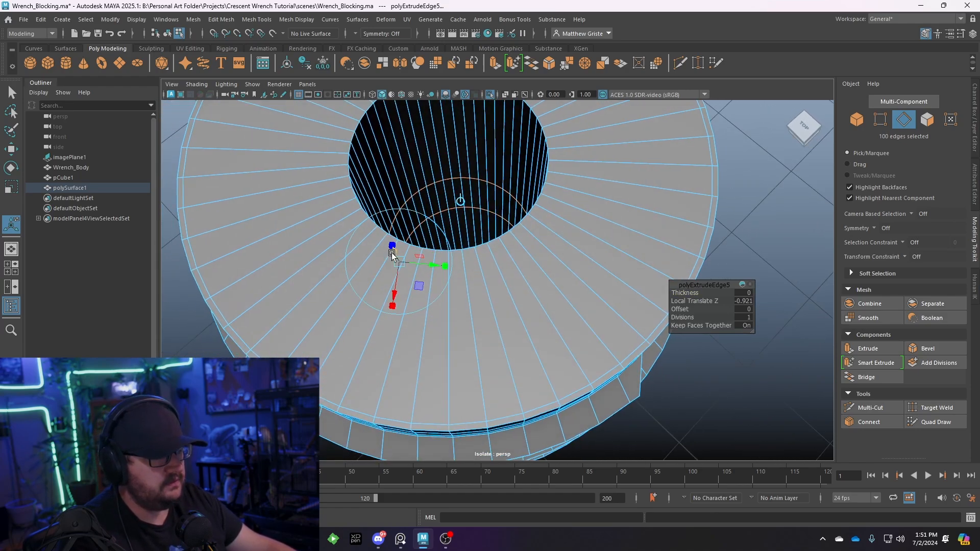
{"action": "left_click_drag", "start_coordinate": [392, 243], "coordinate": [390, 238]}
{"action": "middle_click_drag", "start_coordinate": [467, 150], "coordinate": [470, 204], "text": "alt"}
{"action": "scroll", "coordinate": [469, 203], "scroll_direction": "up", "scroll_amount": 2}
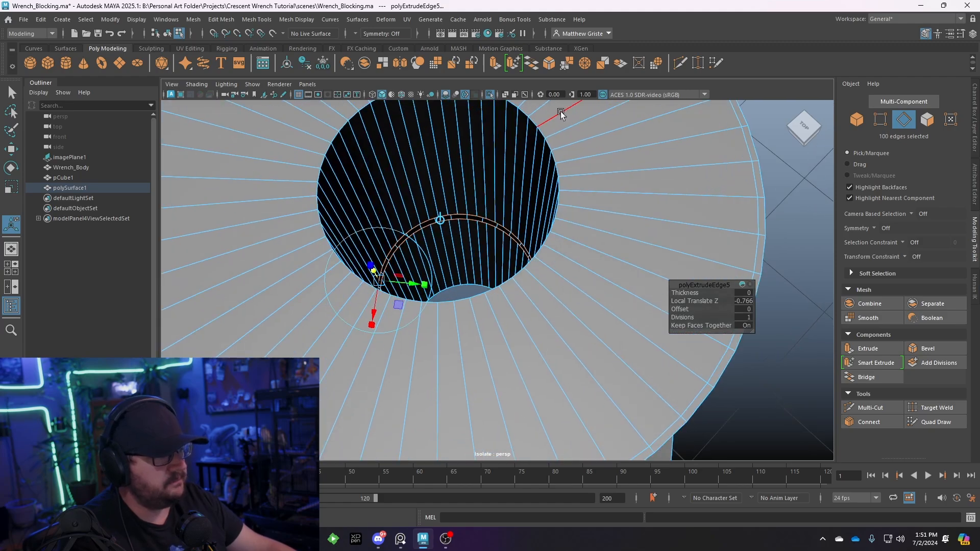
Merge the vertices of the two edge loops meeting inside the hole with a distance threshold of 0.01, and return to object mode.
{"action": "left_click", "coordinate": [565, 66]}
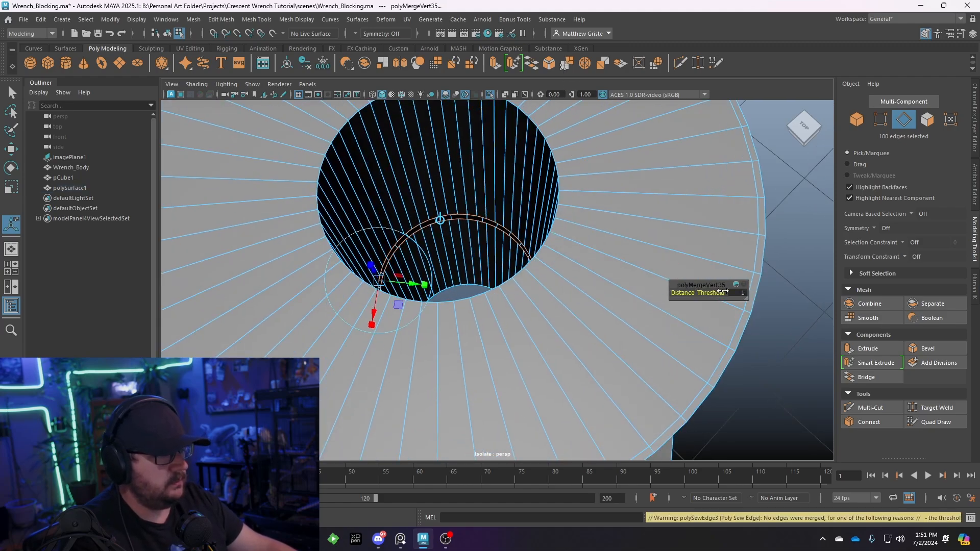
{"action": "left_click", "coordinate": [767, 237]}
{"action": "scroll", "coordinate": [495, 198], "scroll_direction": "up", "scroll_amount": 3}
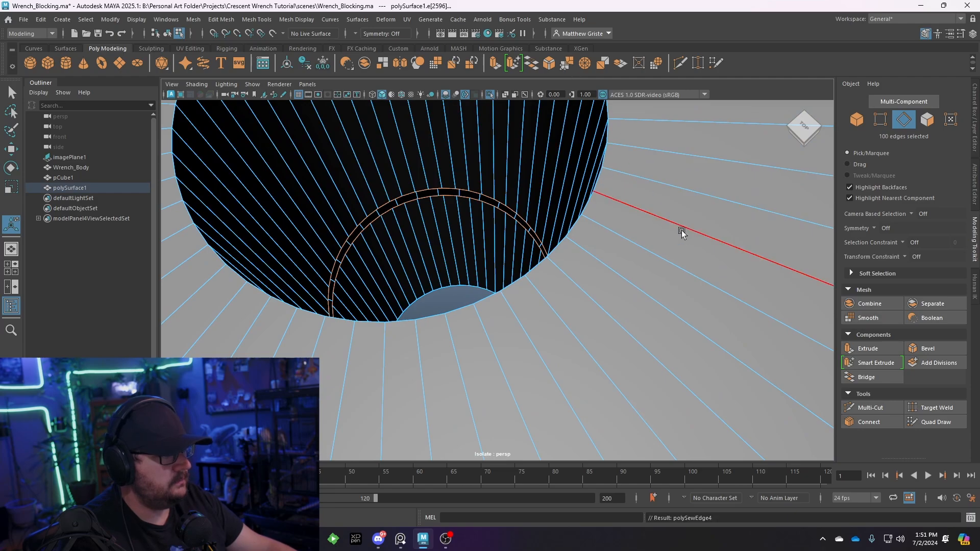
{"action": "left_click_drag", "start_coordinate": [469, 204], "coordinate": [506, 240], "text": "alt"}
{"action": "right_click_drag", "start_coordinate": [505, 241], "coordinate": [516, 235]}
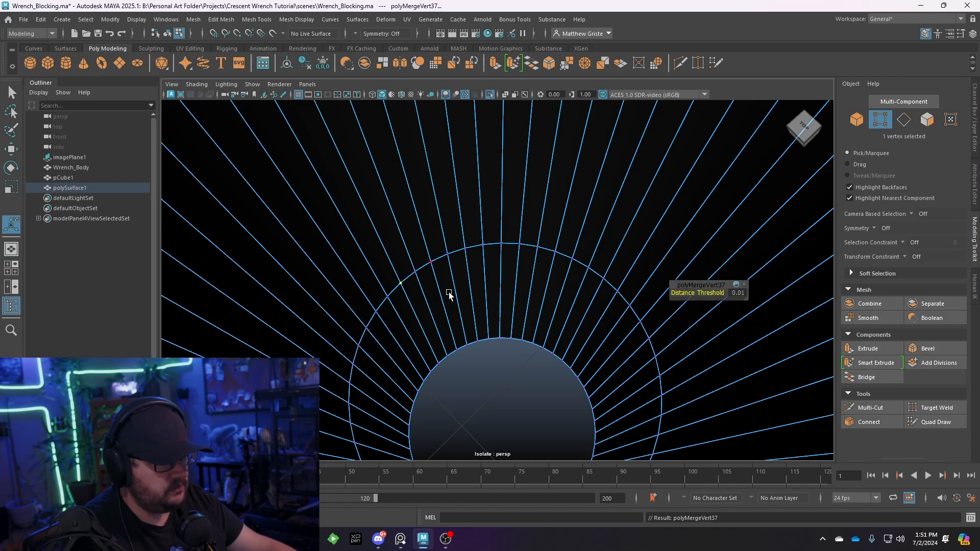
{"action": "scroll", "coordinate": [449, 293], "scroll_direction": "down", "scroll_amount": 3}
{"action": "left_click_drag", "start_coordinate": [449, 293], "coordinate": [505, 235], "text": "alt"}
{"action": "scroll", "coordinate": [521, 317], "scroll_direction": "down", "scroll_amount": 5}
{"action": "right_click_drag", "start_coordinate": [505, 234], "coordinate": [555, 221]}
Insert supporting edge loops around the central hole's rim on both end caps and along its inner wall.
{"action": "scroll", "coordinate": [462, 181], "scroll_direction": "up", "scroll_amount": 2}
{"action": "left_click", "coordinate": [257, 19]}
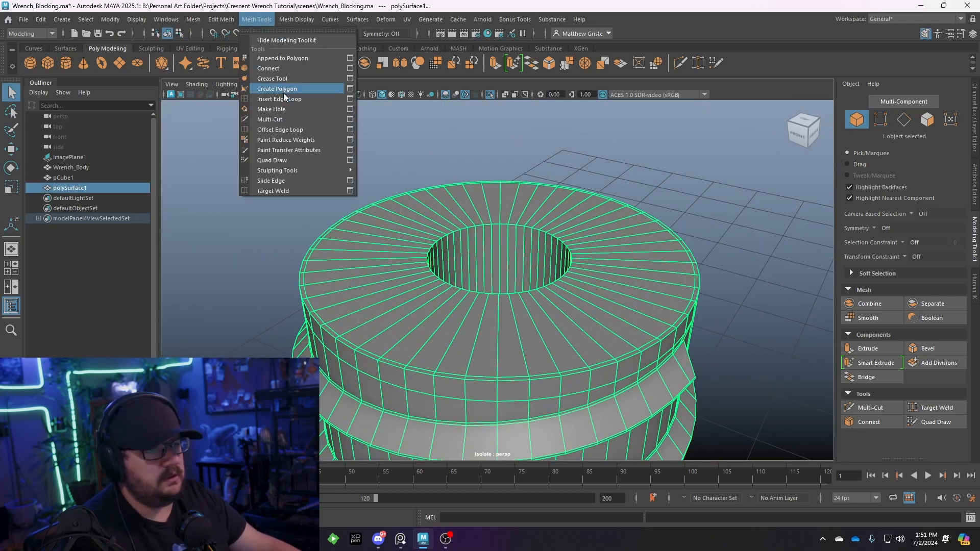
{"action": "left_click", "coordinate": [284, 96]}
{"action": "scroll", "coordinate": [450, 215], "scroll_direction": "up", "scroll_amount": 3}
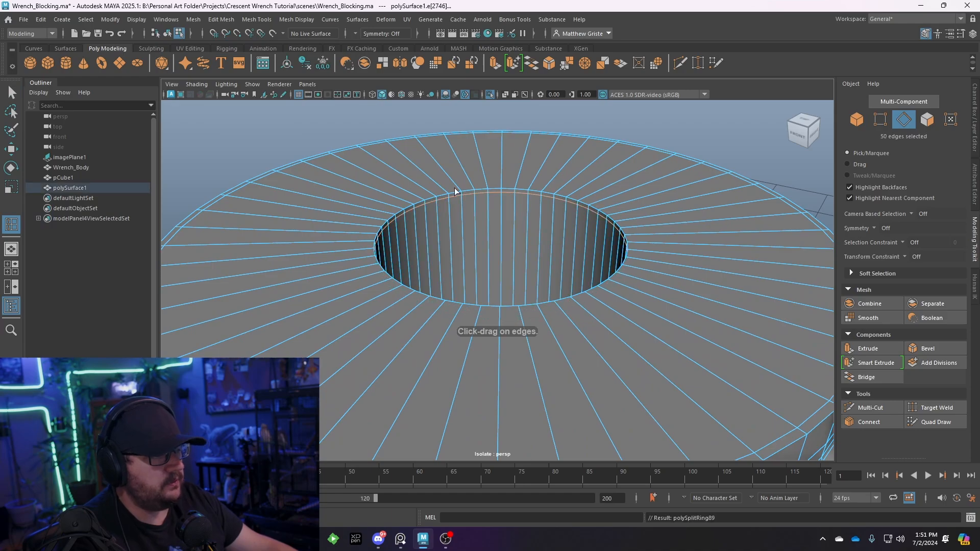
{"action": "left_click_drag", "start_coordinate": [457, 190], "coordinate": [457, 191]}
{"action": "scroll", "coordinate": [480, 266], "scroll_direction": "down", "scroll_amount": 5}
{"action": "left_click_drag", "start_coordinate": [492, 304], "coordinate": [502, 133], "text": "alt"}
{"action": "scroll", "coordinate": [464, 212], "scroll_direction": "up", "scroll_amount": 2}
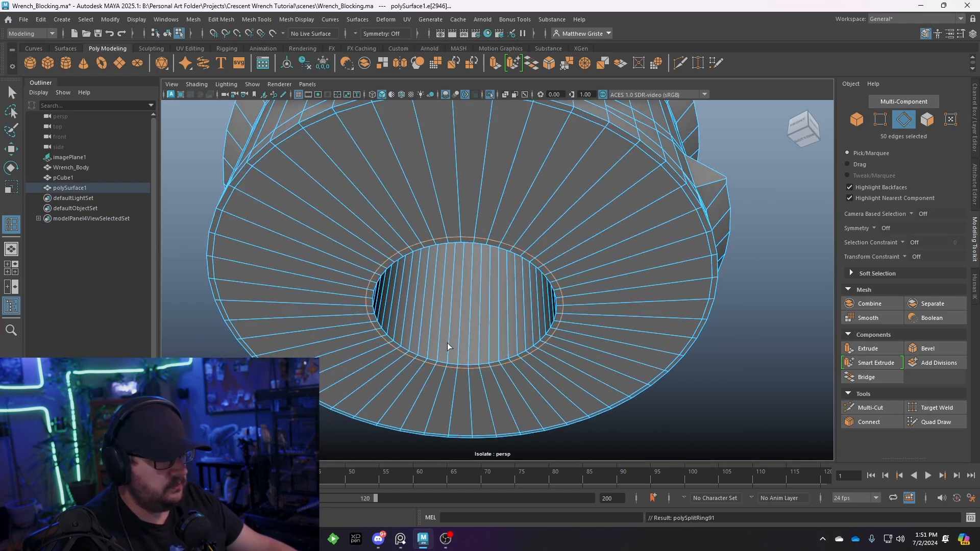
{"action": "left_click", "coordinate": [449, 358]}
Turn on smooth preview again and examine the capped screw from several sides in object mode.
{"action": "key", "text": "q"}
{"action": "key", "text": "3"}
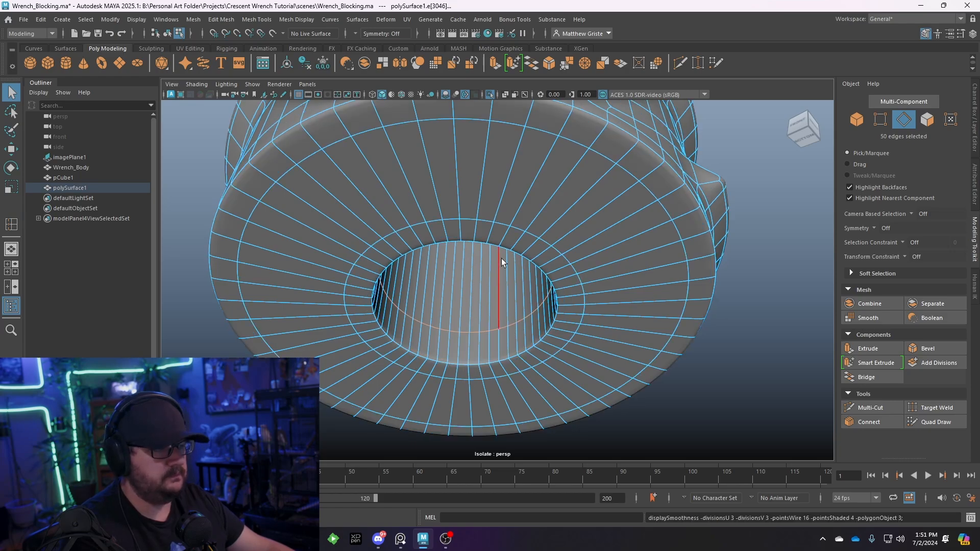
{"action": "scroll", "coordinate": [501, 259], "scroll_direction": "down", "scroll_amount": 7}
{"action": "left_click_drag", "start_coordinate": [536, 201], "coordinate": [524, 229], "text": "alt"}
{"action": "right_click_drag", "start_coordinate": [525, 230], "coordinate": [575, 214]}
{"action": "left_click", "coordinate": [605, 234]}
{"action": "left_click_drag", "start_coordinate": [605, 236], "coordinate": [526, 311], "text": "alt"}
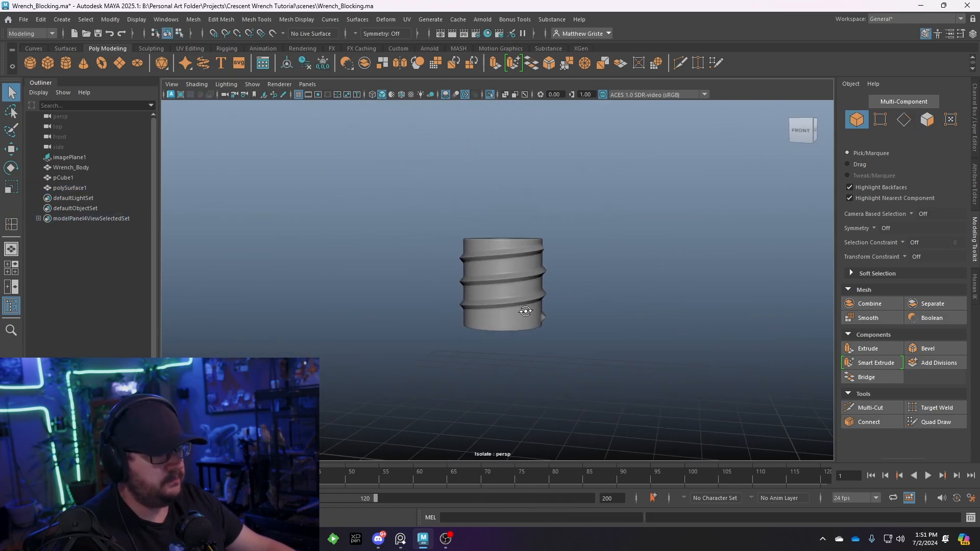
Exit isolation to show the whole wrench and examine how the screw fits inside its slot.
{"action": "mouse_move", "coordinate": [286, 102]}
{"action": "left_click", "coordinate": [385, 102]}
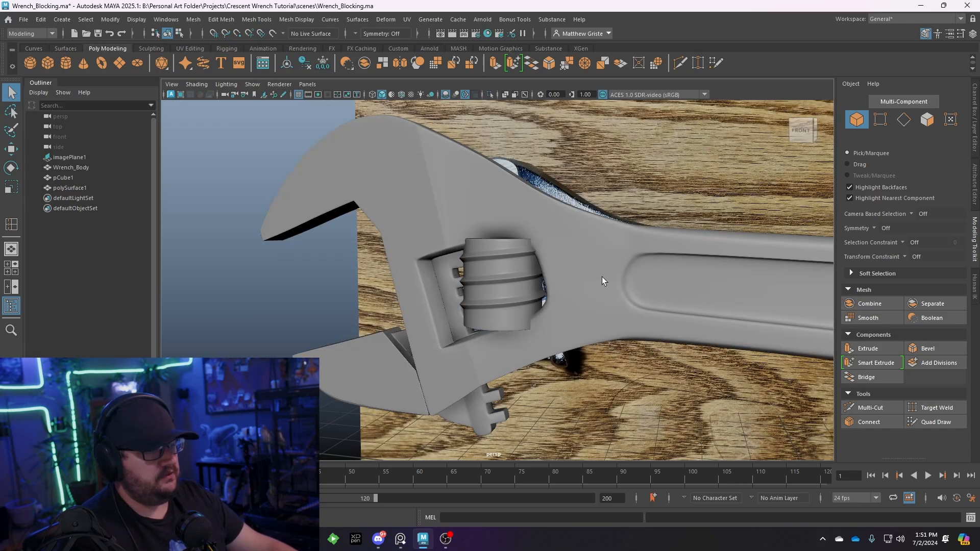
{"action": "left_click_drag", "start_coordinate": [602, 276], "coordinate": [513, 302], "text": "alt"}
{"action": "left_click", "coordinate": [533, 275]}
{"action": "key", "text": "f"}
{"action": "left_click_drag", "start_coordinate": [461, 281], "coordinate": [526, 311], "text": "alt"}
{"action": "scroll", "coordinate": [468, 286], "scroll_direction": "up", "scroll_amount": 4}
{"action": "middle_click_drag", "start_coordinate": [526, 310], "coordinate": [494, 280], "text": "alt"}
{"action": "scroll", "coordinate": [494, 280], "scroll_direction": "up", "scroll_amount": 1}
Return the screw to unsmoothed display and isolate it in the viewport.
{"action": "key", "text": "1"}
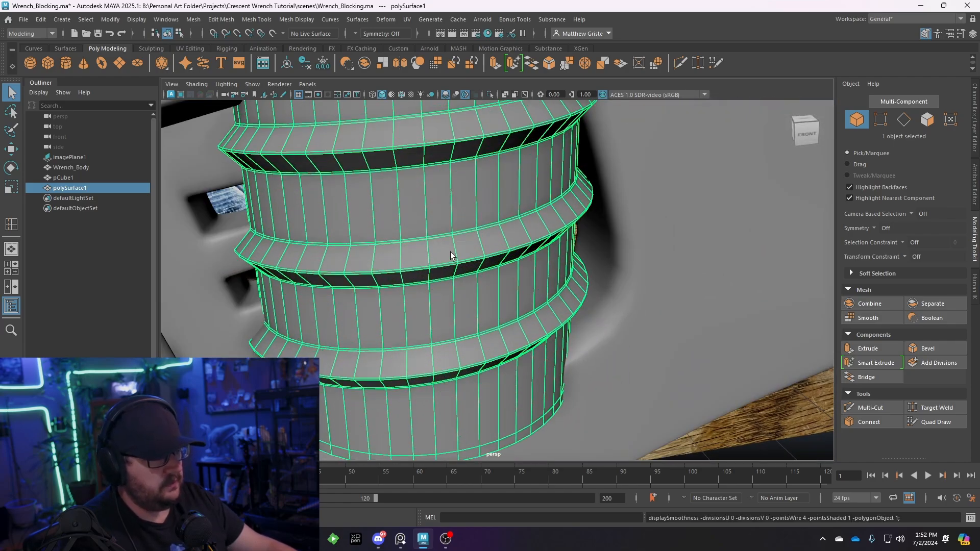
{"action": "scroll", "coordinate": [452, 252], "scroll_direction": "up", "scroll_amount": 2}
{"action": "right_click_drag", "start_coordinate": [446, 233], "coordinate": [444, 261]}
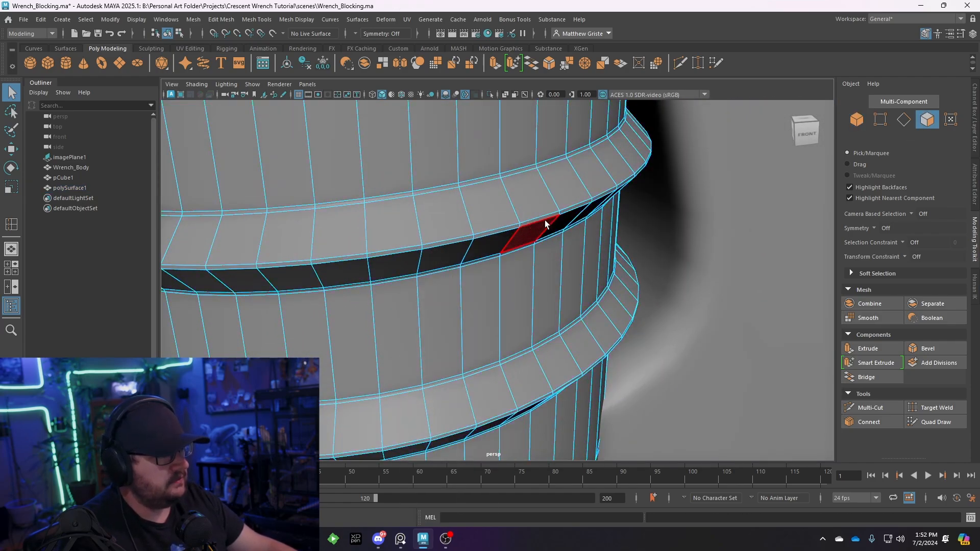
{"action": "left_click_drag", "start_coordinate": [545, 223], "coordinate": [521, 219], "text": "alt"}
{"action": "middle_click_drag", "start_coordinate": [444, 291], "coordinate": [530, 361], "text": "alt"}
{"action": "left_click_drag", "start_coordinate": [529, 361], "coordinate": [496, 308], "text": "alt"}
{"action": "right_click_drag", "start_coordinate": [461, 235], "coordinate": [488, 228]}
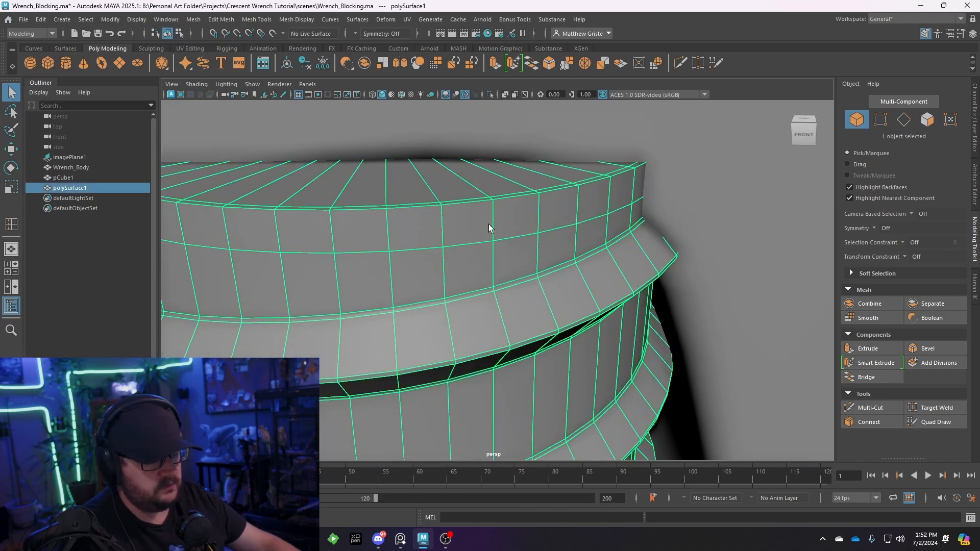
{"action": "key", "text": "ctrl+1"}
{"action": "key", "text": "f"}
{"action": "left_click_drag", "start_coordinate": [504, 226], "coordinate": [424, 211], "text": "alt"}
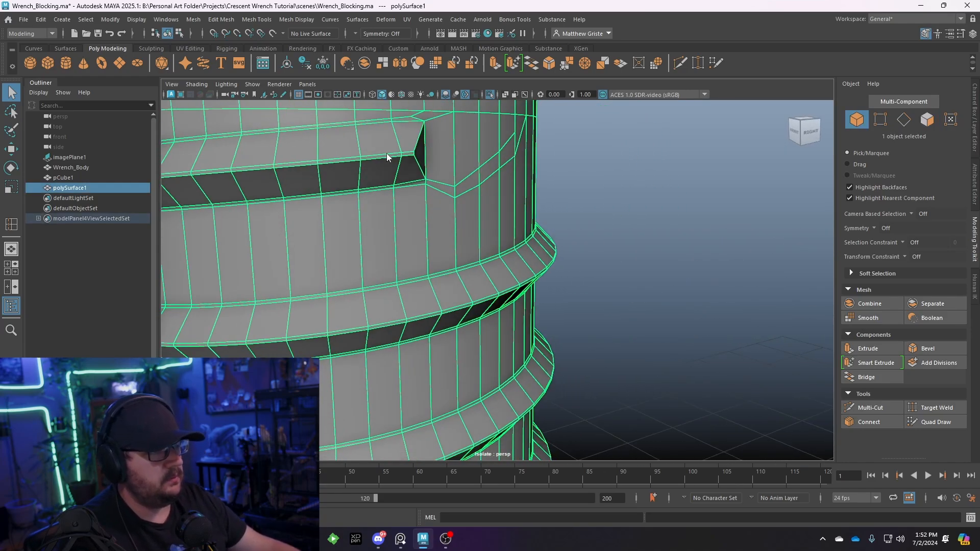
Select the loop of narrow faces running along the outer crest of the spiral thread.
{"action": "key", "text": "F10"}
{"action": "right_click_drag", "start_coordinate": [409, 152], "coordinate": [411, 176]}
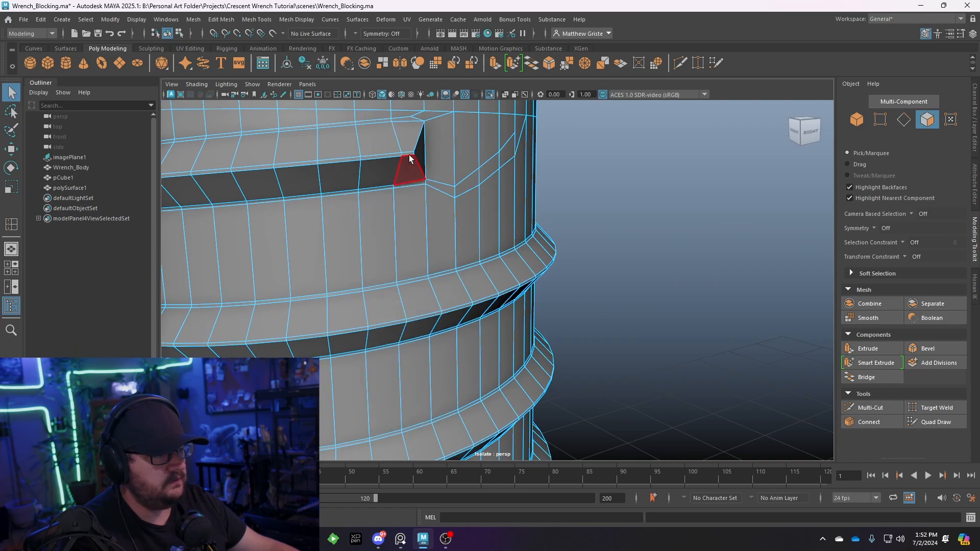
{"action": "double_click", "coordinate": [396, 155]}
{"action": "key", "text": "f"}
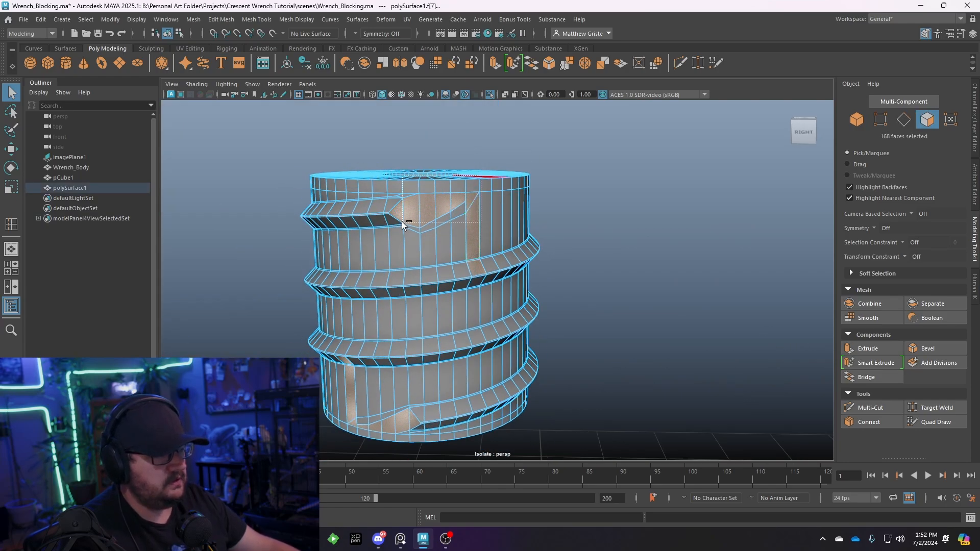
Deselect the stray faces on the cylinder wall and around the thread ends, keeping only the thread's crest faces selected.
{"action": "left_click_drag", "start_coordinate": [402, 222], "coordinate": [403, 222], "text": "ctrl"}
{"action": "scroll", "coordinate": [462, 250], "scroll_direction": "up", "scroll_amount": 6}
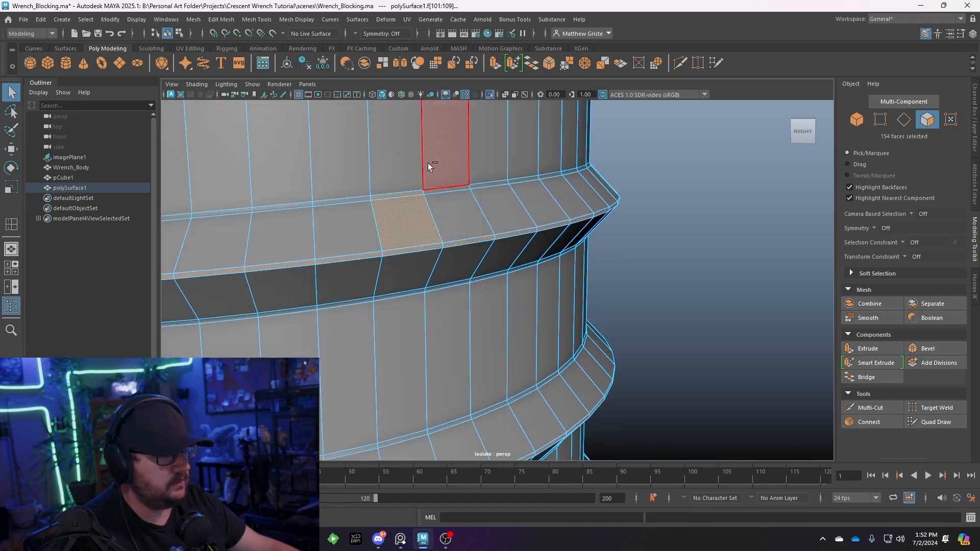
{"action": "left_click_drag", "start_coordinate": [428, 163], "coordinate": [403, 222], "text": "ctrl"}
{"action": "scroll", "coordinate": [368, 284], "scroll_direction": "down", "scroll_amount": 4}
{"action": "scroll", "coordinate": [368, 284], "scroll_direction": "up", "scroll_amount": 3}
{"action": "left_click_drag", "start_coordinate": [367, 285], "coordinate": [419, 196], "text": "alt"}
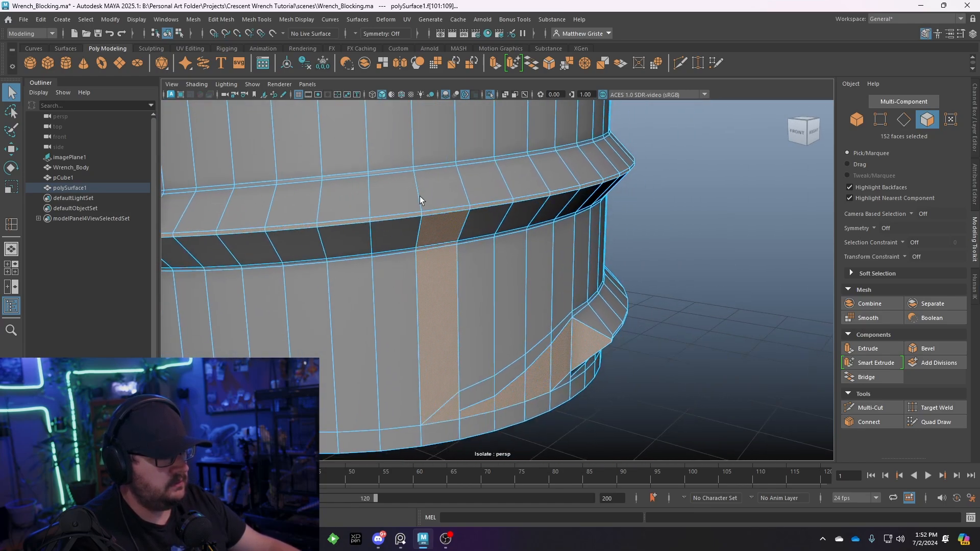
{"action": "scroll", "coordinate": [420, 196], "scroll_direction": "up", "scroll_amount": 2}
{"action": "left_click_drag", "start_coordinate": [487, 269], "coordinate": [426, 234], "text": "ctrl"}
{"action": "left_click_drag", "start_coordinate": [427, 235], "coordinate": [313, 259], "text": "alt"}
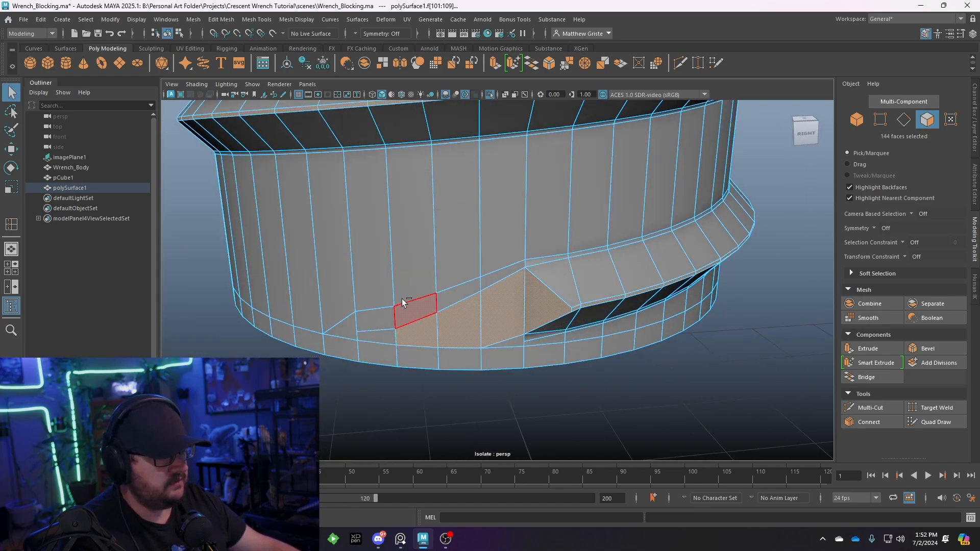
{"action": "left_click_drag", "start_coordinate": [402, 299], "coordinate": [467, 334], "text": "ctrl"}
{"action": "left_click", "coordinate": [516, 298], "text": "ctrl"}
Extrude the selected crest faces outward from the cylinder and scale them vertically to give the thread a wider flat edge.
{"action": "key", "text": "r"}
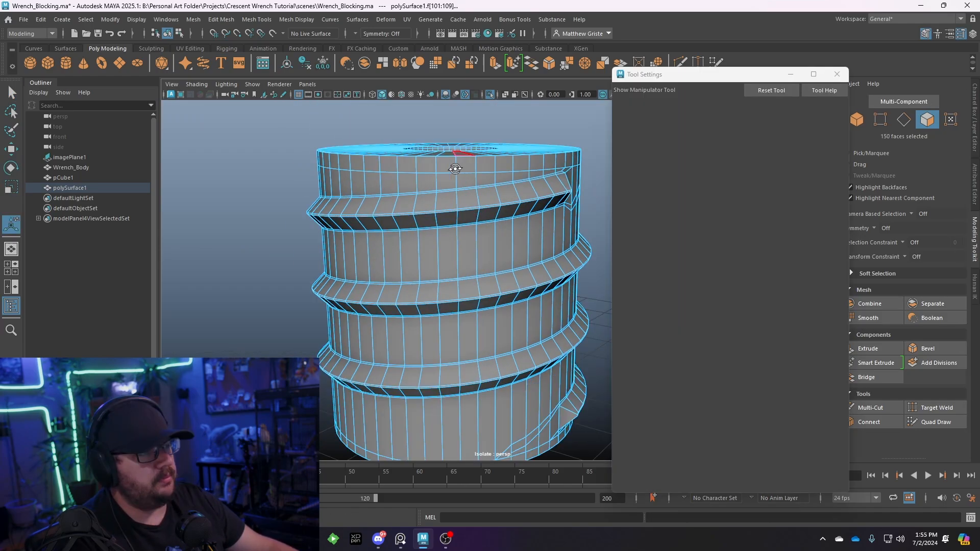
{"action": "left_click_drag", "start_coordinate": [475, 168], "coordinate": [486, 214], "text": "alt"}
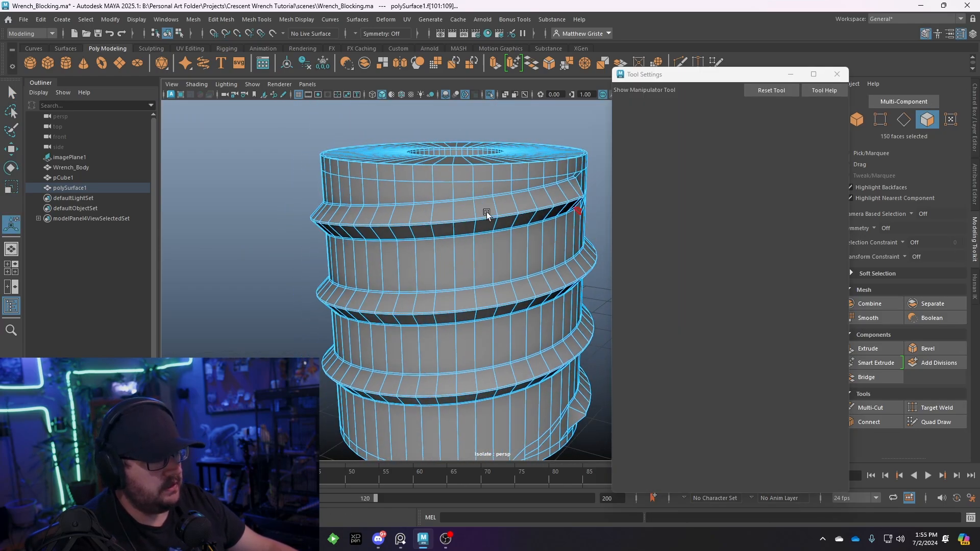
{"action": "left_click", "coordinate": [493, 64]}
{"action": "mouse_move", "coordinate": [301, 216]}
{"action": "left_mouse_down", "text": "alt"}
{"action": "mouse_move", "coordinate": [276, 245]}
{"action": "mouse_move", "coordinate": [242, 222]}
{"action": "mouse_move", "coordinate": [297, 199]}
{"action": "left_mouse_up", "text": "alt"}
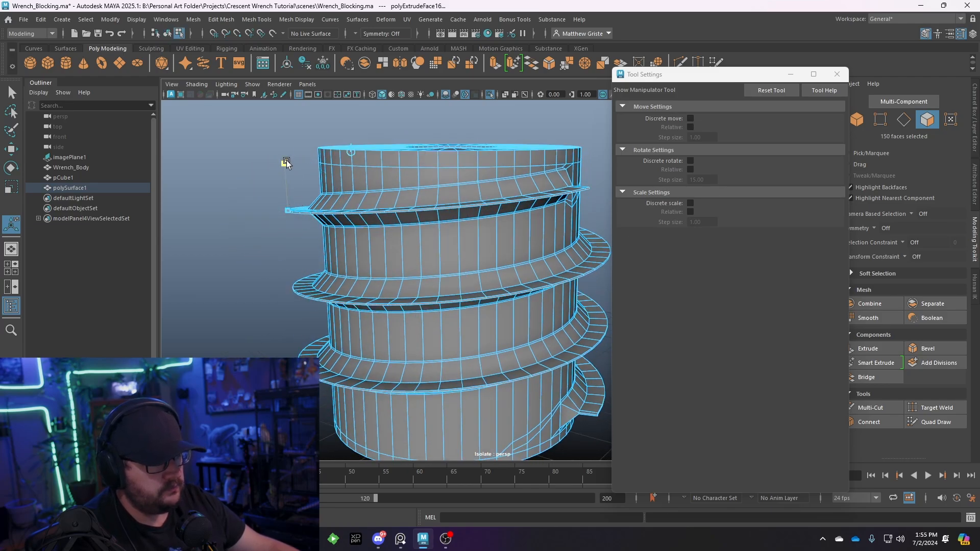
{"action": "left_click_drag", "start_coordinate": [286, 163], "coordinate": [273, 5]}
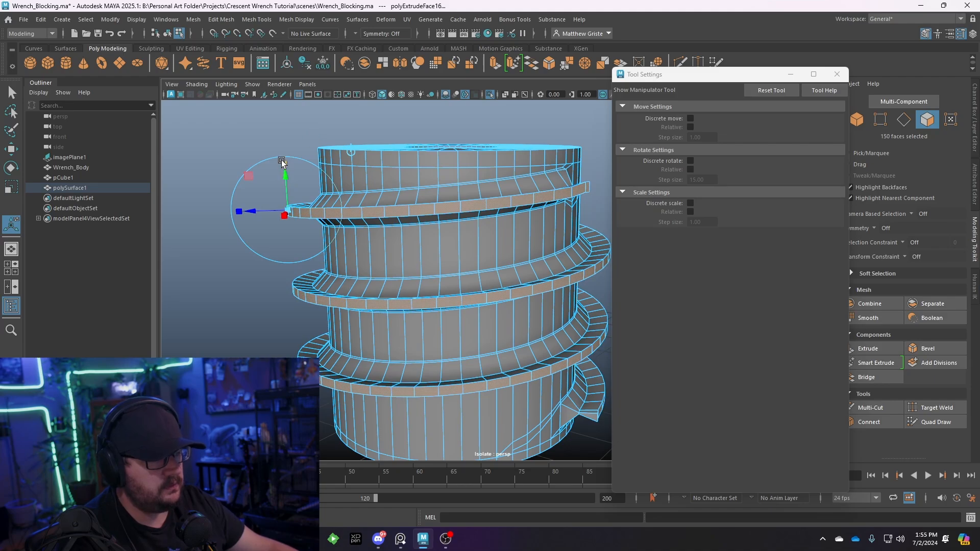
Raise the vertical scale of the thread's extruded crest faces, and switch the screw to edge selection.
{"action": "left_click_drag", "start_coordinate": [282, 162], "coordinate": [277, 126]}
{"action": "left_click_drag", "start_coordinate": [393, 206], "coordinate": [345, 259], "text": "alt"}
{"action": "right_click_drag", "start_coordinate": [365, 236], "coordinate": [365, 206]}
{"action": "key", "text": "q"}
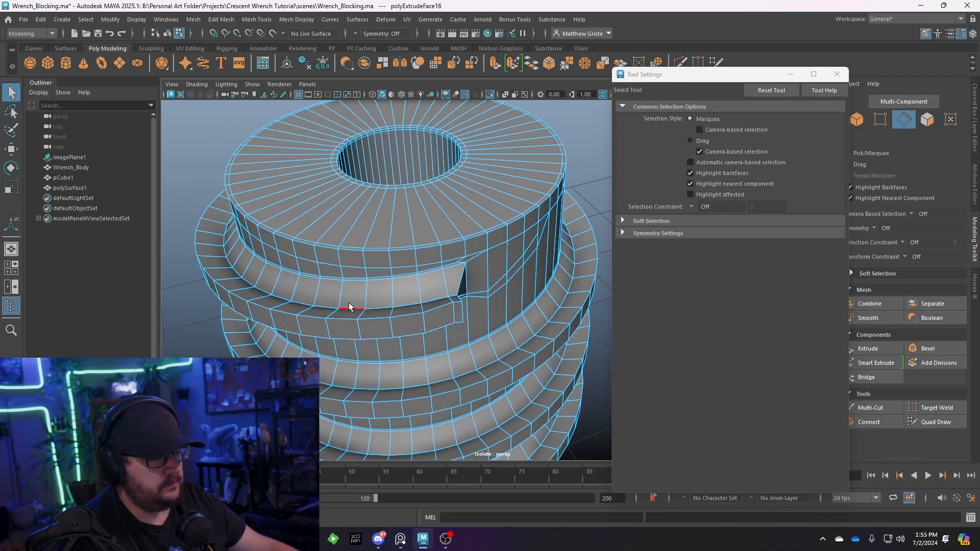
{"action": "left_click_drag", "start_coordinate": [348, 302], "coordinate": [357, 262], "text": "alt"}
{"action": "key", "text": "r"}
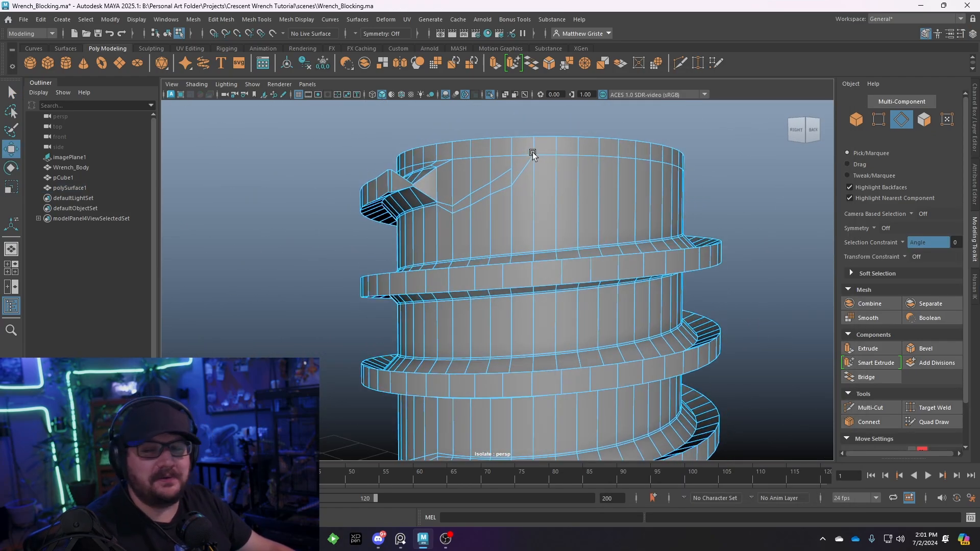
Select the edge loop where the spiral thread's rim meets its sloped base and slide it along the surface.
{"action": "left_click_drag", "start_coordinate": [641, 267], "coordinate": [443, 268], "text": "alt"}
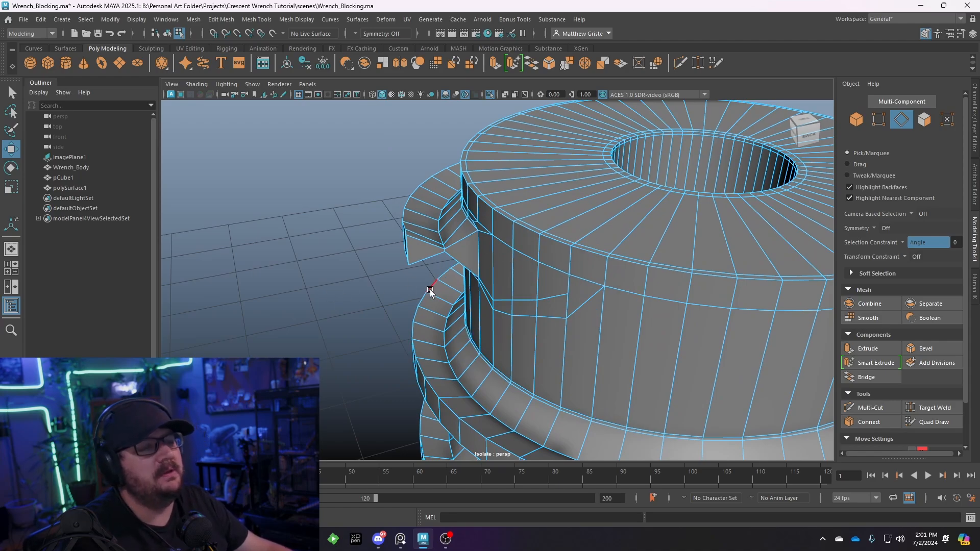
{"action": "scroll", "coordinate": [436, 270], "scroll_direction": "up", "scroll_amount": 3}
{"action": "double_click", "coordinate": [402, 211]}
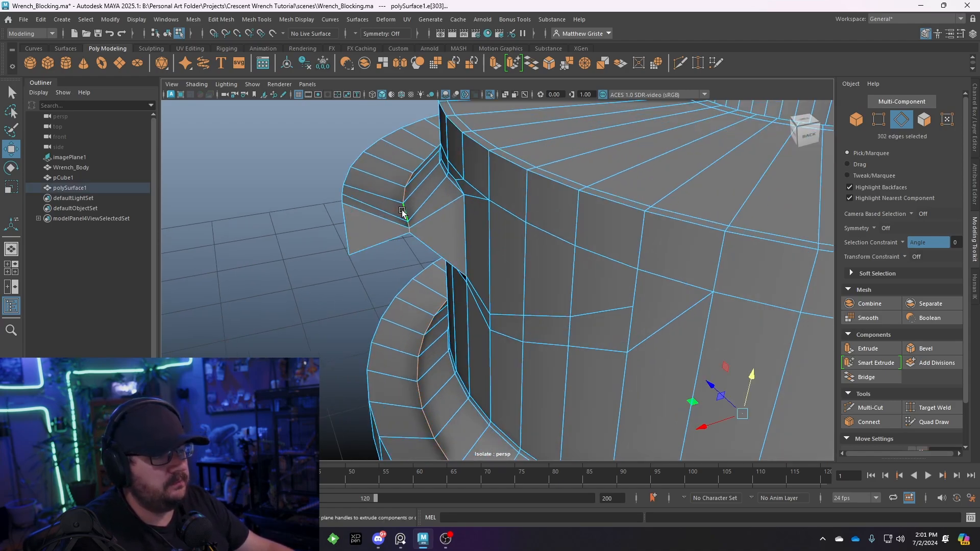
{"action": "scroll", "coordinate": [402, 211], "scroll_direction": "down", "scroll_amount": 4}
{"action": "left_click_drag", "start_coordinate": [475, 265], "coordinate": [463, 237], "text": "alt"}
{"action": "mouse_move", "coordinate": [543, 216]}
{"action": "middle_mouse_down", "text": "ctrl+shift"}
{"action": "mouse_move", "coordinate": [544, 311]}
{"action": "mouse_move", "coordinate": [541, 274]}
{"action": "mouse_move", "coordinate": [549, 326]}
{"action": "mouse_move", "coordinate": [558, 317]}
{"action": "middle_mouse_up", "text": "ctrl+shift"}
{"action": "scroll", "coordinate": [582, 324], "scroll_direction": "down", "scroll_amount": 2}
{"action": "left_click_drag", "start_coordinate": [582, 323], "coordinate": [525, 334], "text": "alt"}
{"action": "scroll", "coordinate": [682, 299], "scroll_direction": "down", "scroll_amount": 3}
{"action": "left_click", "coordinate": [682, 300]}
Preview the screw smoothed in object mode and turn off isolation to bring back the whole wrench.
{"action": "scroll", "coordinate": [628, 312], "scroll_direction": "down", "scroll_amount": 3}
{"action": "scroll", "coordinate": [612, 306], "scroll_direction": "up", "scroll_amount": 3}
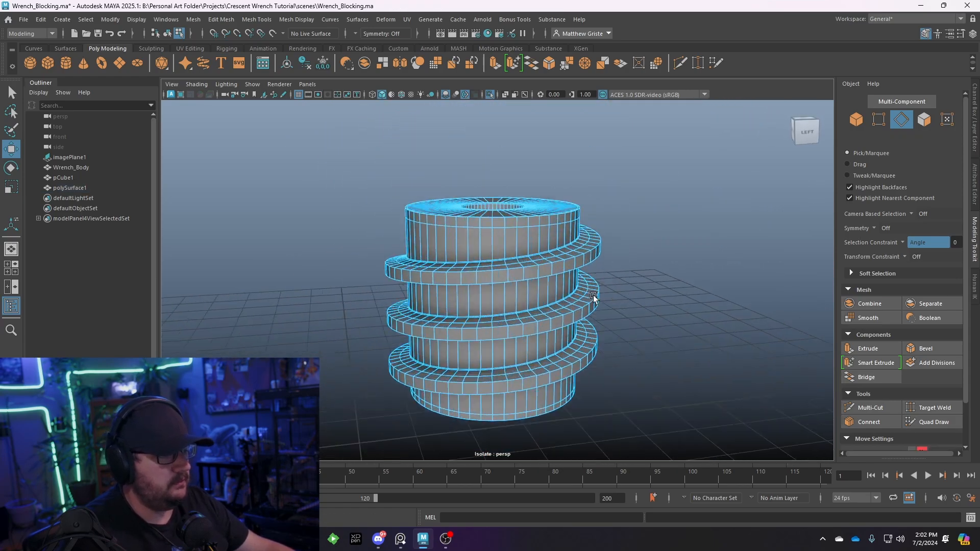
{"action": "left_click_drag", "start_coordinate": [593, 294], "coordinate": [508, 307], "text": "alt"}
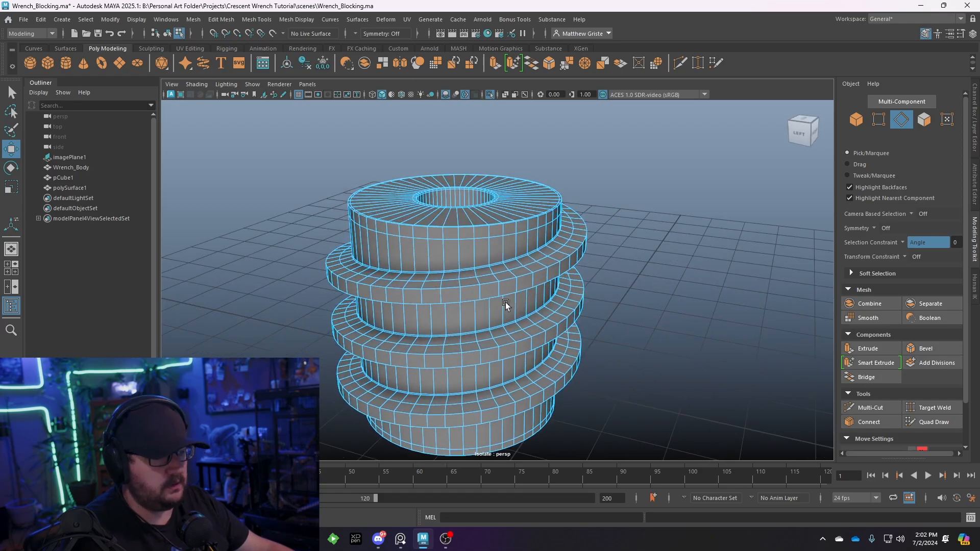
{"action": "key", "text": "3"}
{"action": "right_click_drag", "start_coordinate": [508, 241], "coordinate": [557, 221]}
{"action": "left_click", "coordinate": [629, 221]}
{"action": "scroll", "coordinate": [629, 222], "scroll_direction": "down", "scroll_amount": 3}
{"action": "left_click_drag", "start_coordinate": [629, 222], "coordinate": [524, 258], "text": "alt"}
{"action": "left_click", "coordinate": [252, 83]}
{"action": "mouse_move", "coordinate": [286, 101]}
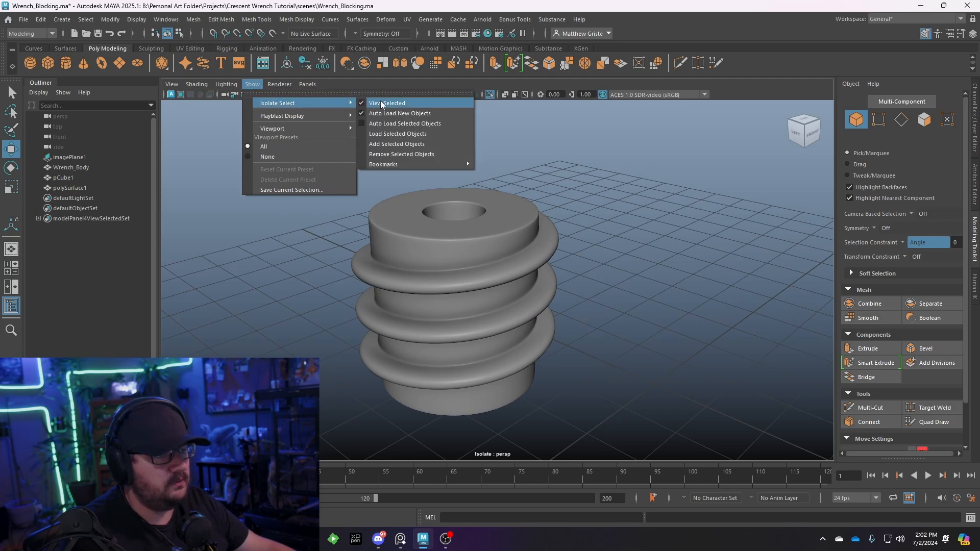
{"action": "left_click", "coordinate": [404, 100]}
Select the adjustment screw and rotate it to match the slant of the opening in the wrench body.
{"action": "left_click_drag", "start_coordinate": [467, 228], "coordinate": [473, 302], "text": "alt"}
{"action": "left_click", "coordinate": [475, 269]}
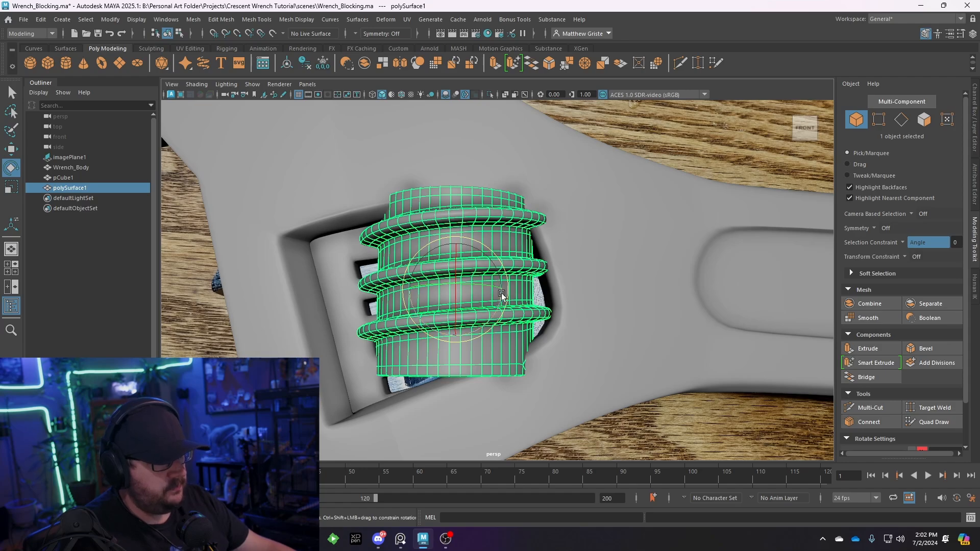
{"action": "left_click_drag", "start_coordinate": [502, 302], "coordinate": [440, 289]}
Bring up the front view around the screw and display it in wireframe over the reference photo.
{"action": "key", "text": "w"}
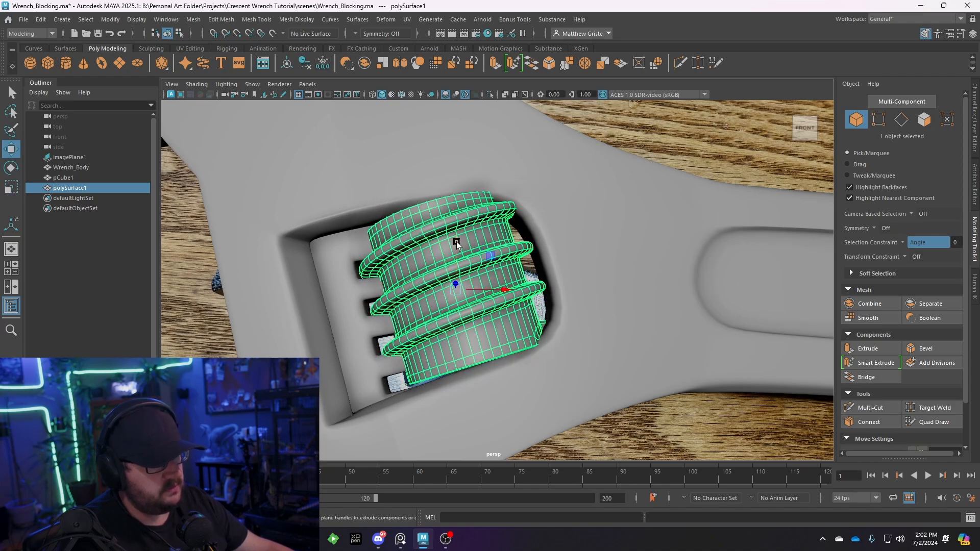
{"action": "left_click_drag", "start_coordinate": [456, 241], "coordinate": [462, 298], "text": "alt"}
{"action": "key", "text": "space"}
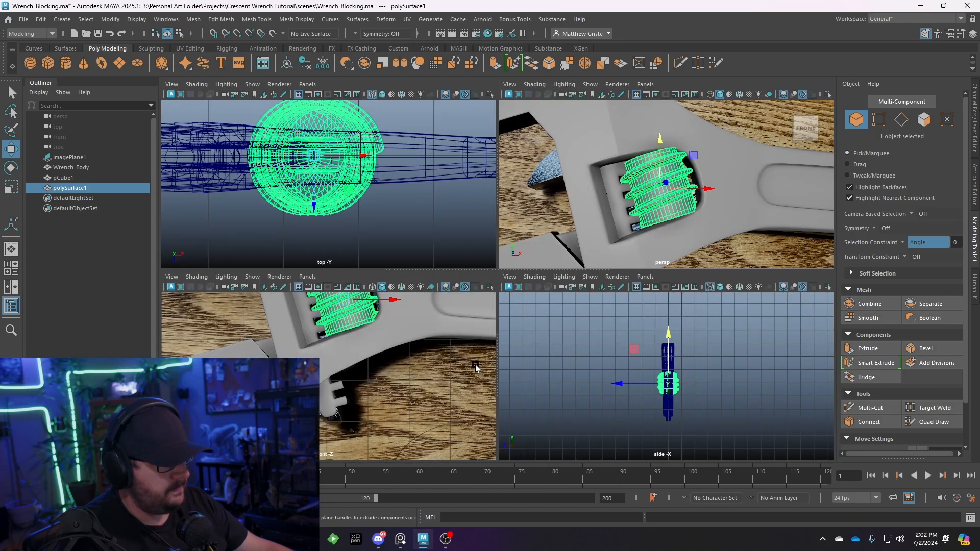
{"action": "key", "text": "space"}
{"action": "middle_click_drag", "start_coordinate": [451, 299], "coordinate": [373, 391], "text": "alt"}
{"action": "scroll", "coordinate": [373, 391], "scroll_direction": "up", "scroll_amount": 2}
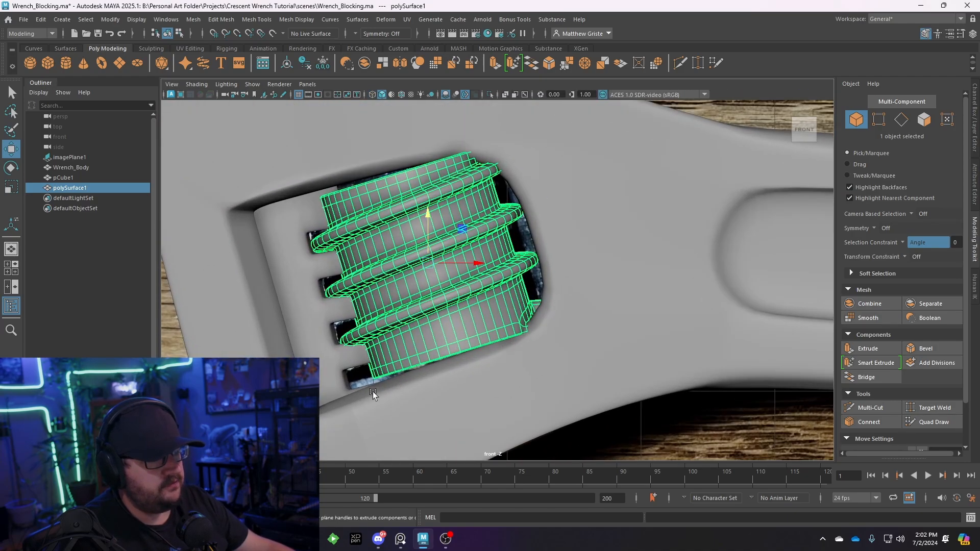
{"action": "left_click", "coordinate": [252, 84]}
{"action": "mouse_move", "coordinate": [263, 102]}
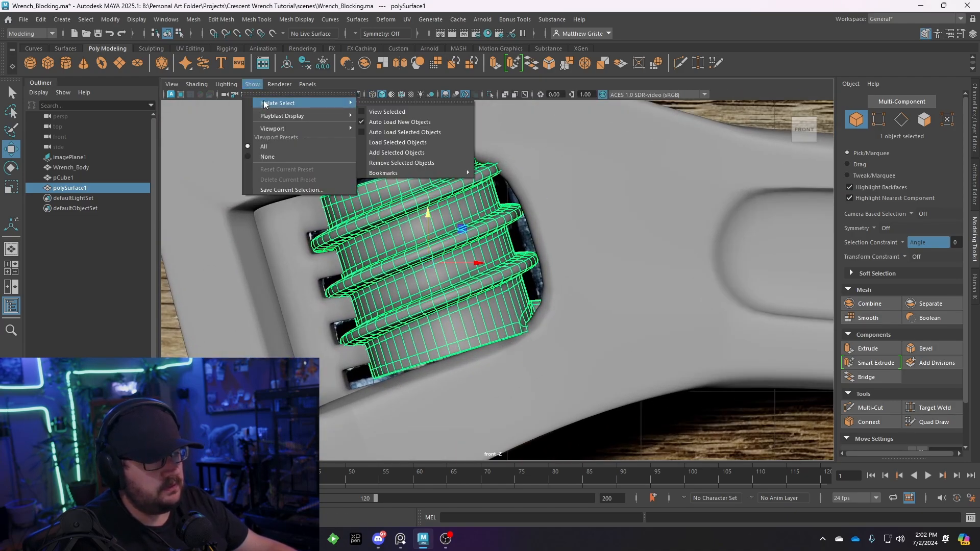
{"action": "left_click", "coordinate": [256, 85]}
{"action": "left_click", "coordinate": [381, 96]}
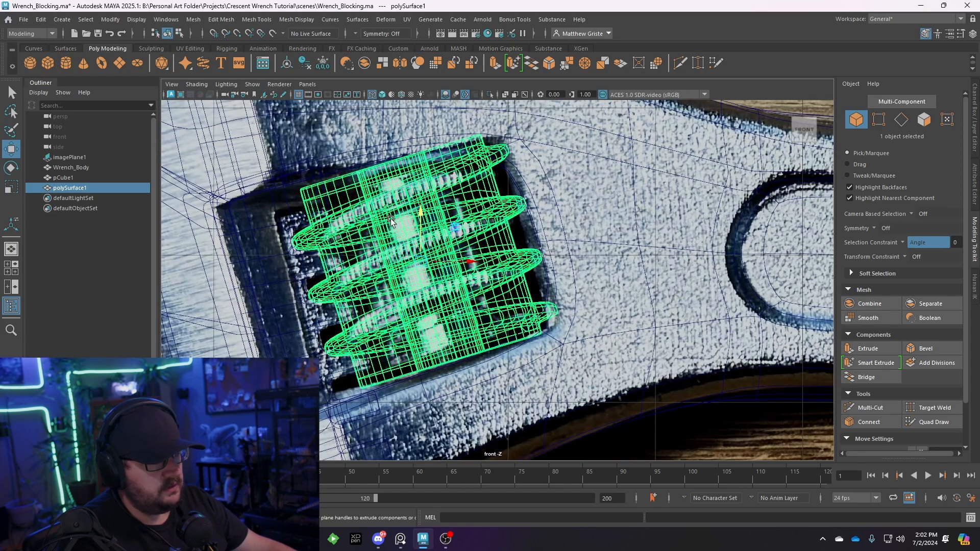
Scale and nudge the screw so it lines up with the screw in the reference photo.
{"action": "key", "text": "r"}
{"action": "left_click_drag", "start_coordinate": [415, 253], "coordinate": [396, 262]}
{"action": "key", "text": "w"}
{"action": "left_click_drag", "start_coordinate": [410, 217], "coordinate": [407, 217]}
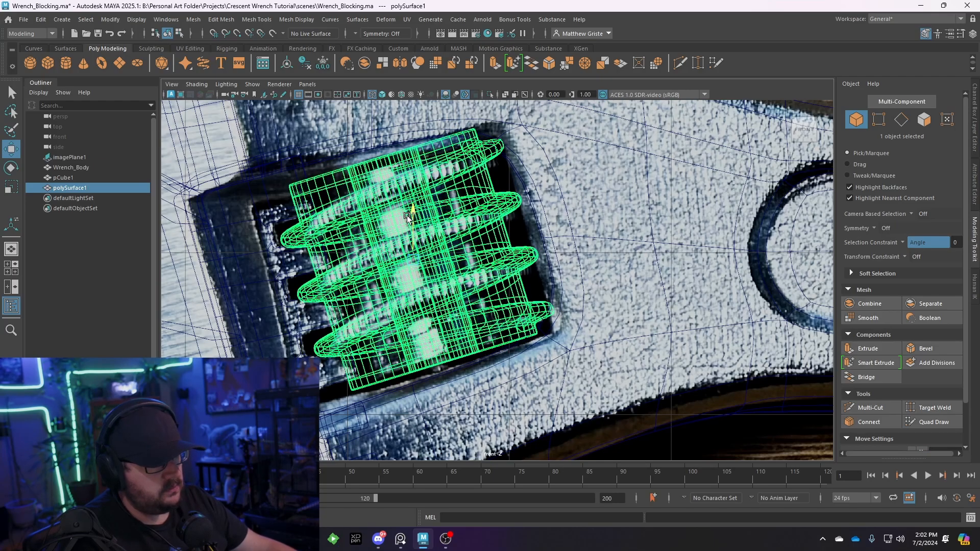
{"action": "scroll", "coordinate": [301, 322], "scroll_direction": "down", "scroll_amount": 10}
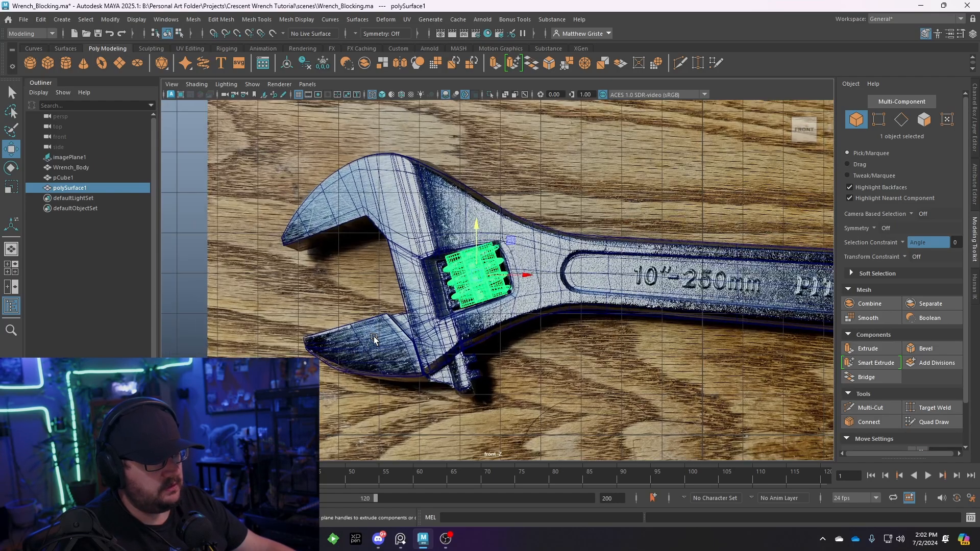
{"action": "left_click", "coordinate": [356, 352]}
Reselect the screw in the perspective view and fine-tune its position and rotation so the thread fits between the jaw's teeth.
{"action": "scroll", "coordinate": [347, 361], "scroll_direction": "up", "scroll_amount": 4}
{"action": "key", "text": "space"}
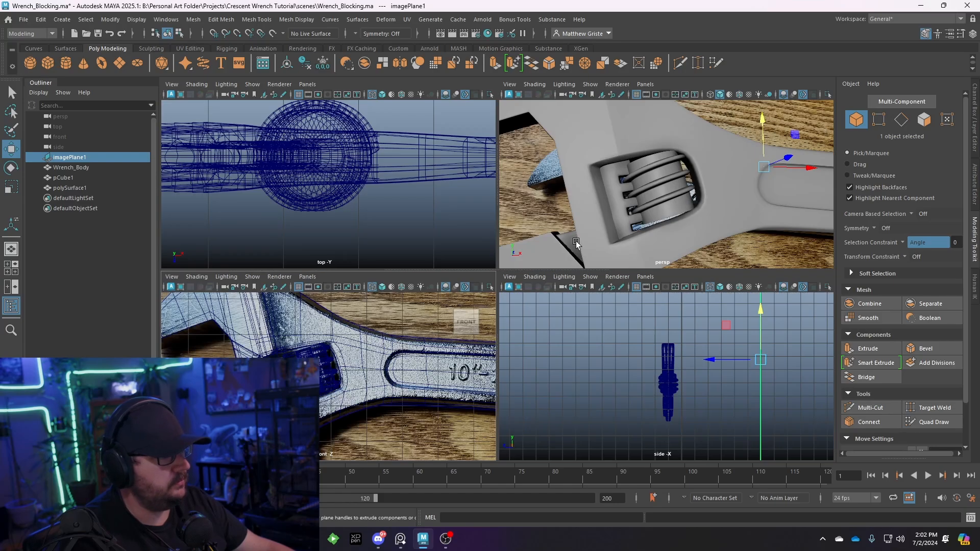
{"action": "key", "text": "space"}
{"action": "scroll", "coordinate": [420, 360], "scroll_direction": "up", "scroll_amount": 3}
{"action": "left_click_drag", "start_coordinate": [420, 360], "coordinate": [439, 277], "text": "alt"}
{"action": "left_click", "coordinate": [440, 277]}
{"action": "key", "text": "r"}
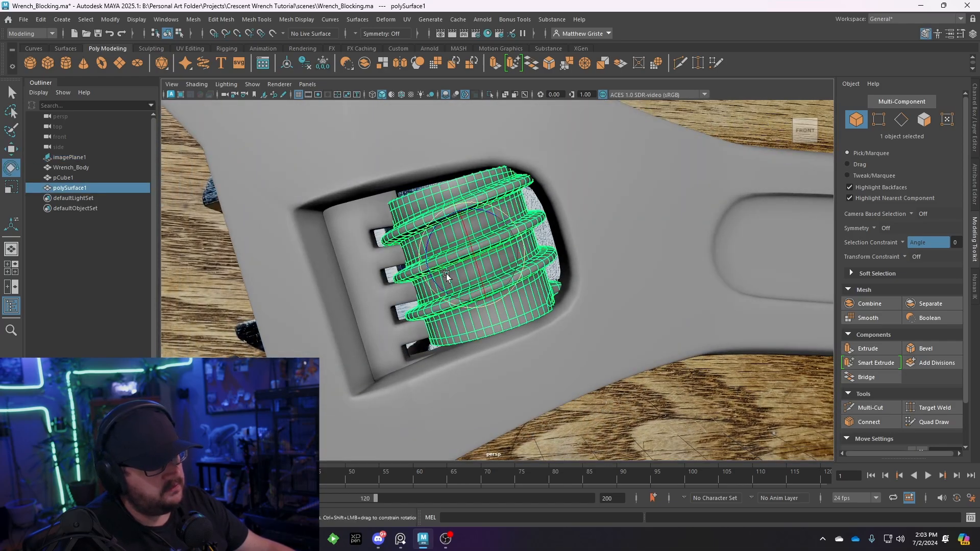
{"action": "key", "text": "w"}
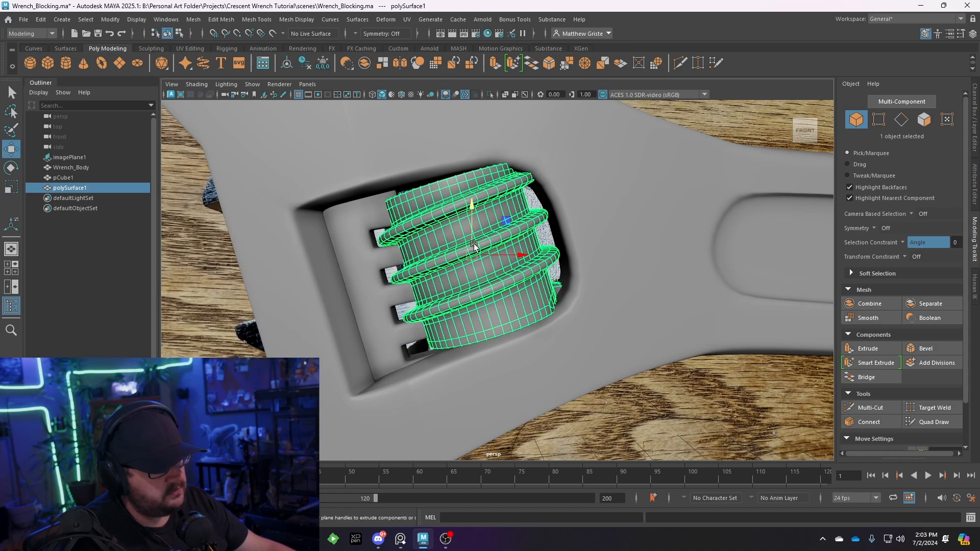
{"action": "left_click_drag", "start_coordinate": [511, 254], "coordinate": [514, 255]}
{"action": "key", "text": "e"}
{"action": "left_click_drag", "start_coordinate": [442, 221], "coordinate": [419, 294]}
Select the movable jaw and switch it to vertex editing in the front view.
{"action": "left_click", "coordinate": [420, 294]}
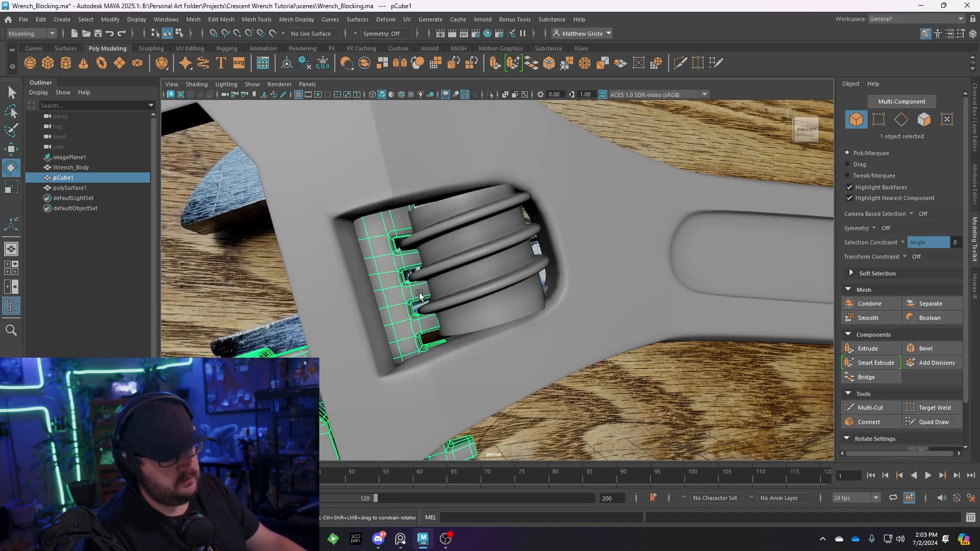
{"action": "scroll", "coordinate": [416, 333], "scroll_direction": "down", "scroll_amount": 3}
{"action": "key", "text": "space"}
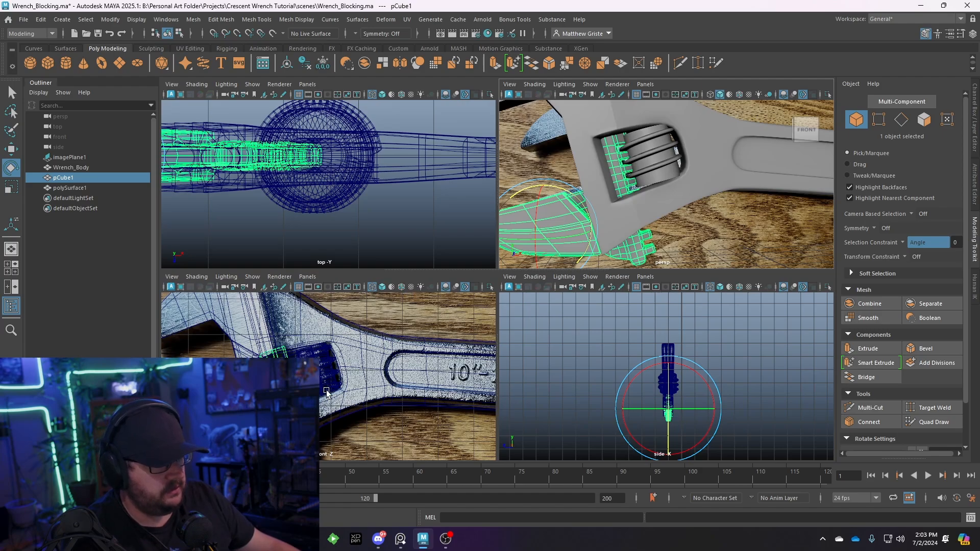
{"action": "key", "text": "space"}
{"action": "scroll", "coordinate": [404, 199], "scroll_direction": "up", "scroll_amount": 3}
{"action": "scroll", "coordinate": [407, 192], "scroll_direction": "up", "scroll_amount": 3}
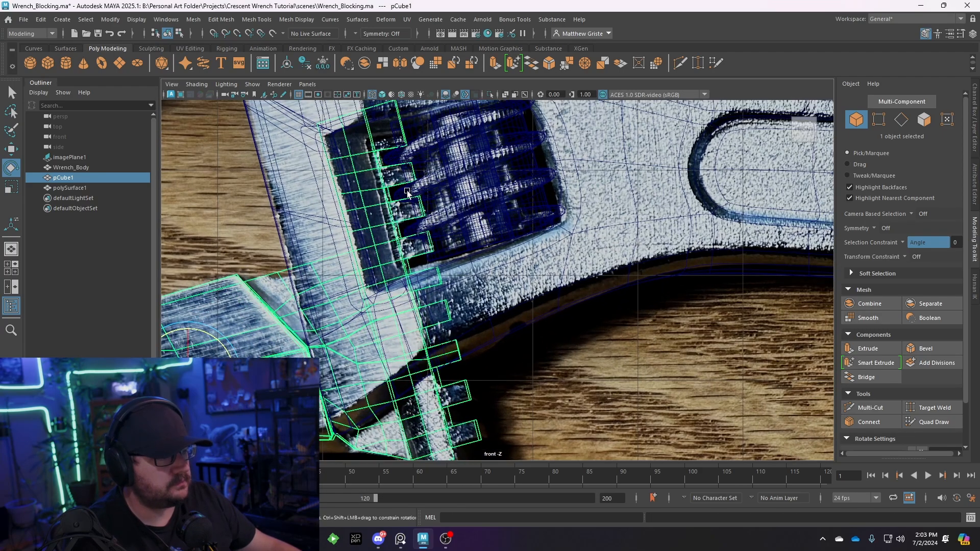
{"action": "scroll", "coordinate": [406, 193], "scroll_direction": "up", "scroll_amount": 1}
{"action": "right_click_drag", "start_coordinate": [393, 202], "coordinate": [404, 124]}
Select the outer tip vertices of all the jaw's rack teeth and move them slightly away from the screw.
{"action": "key", "text": "ctrl+z"}
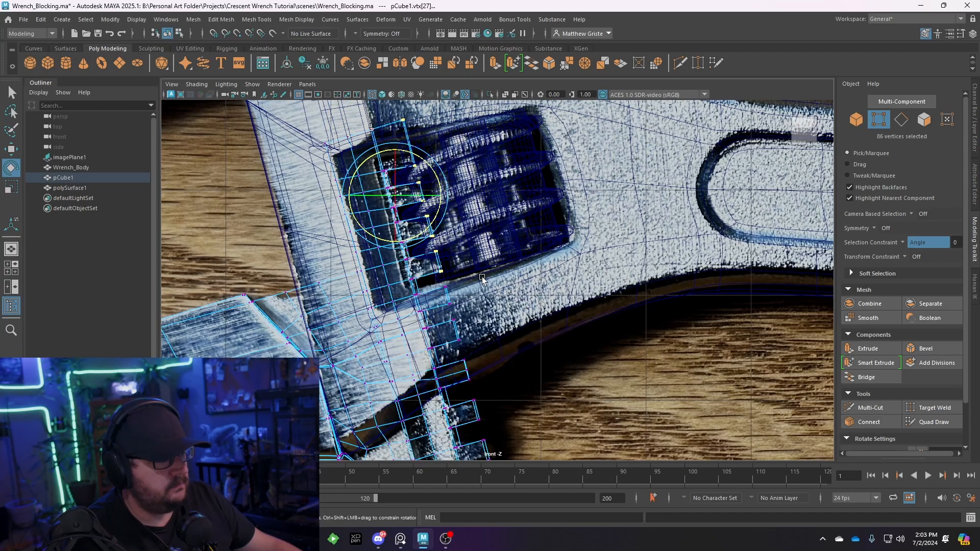
{"action": "left_click_drag", "start_coordinate": [438, 306], "coordinate": [439, 307], "text": "shift"}
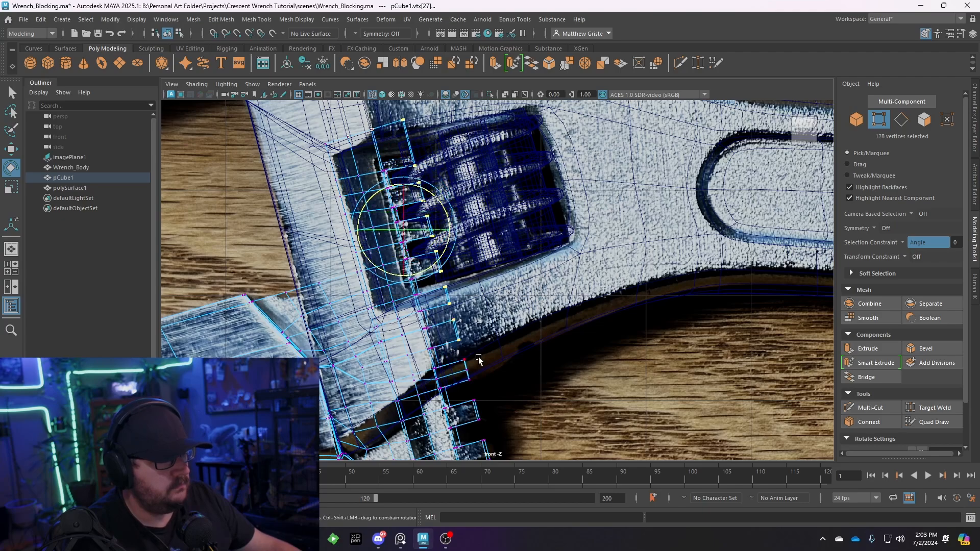
{"action": "left_click_drag", "start_coordinate": [457, 391], "coordinate": [457, 393], "text": "shift"}
{"action": "middle_click_drag", "start_coordinate": [494, 382], "coordinate": [474, 296], "text": "alt"}
{"action": "left_click_drag", "start_coordinate": [473, 305], "coordinate": [447, 335], "text": "shift"}
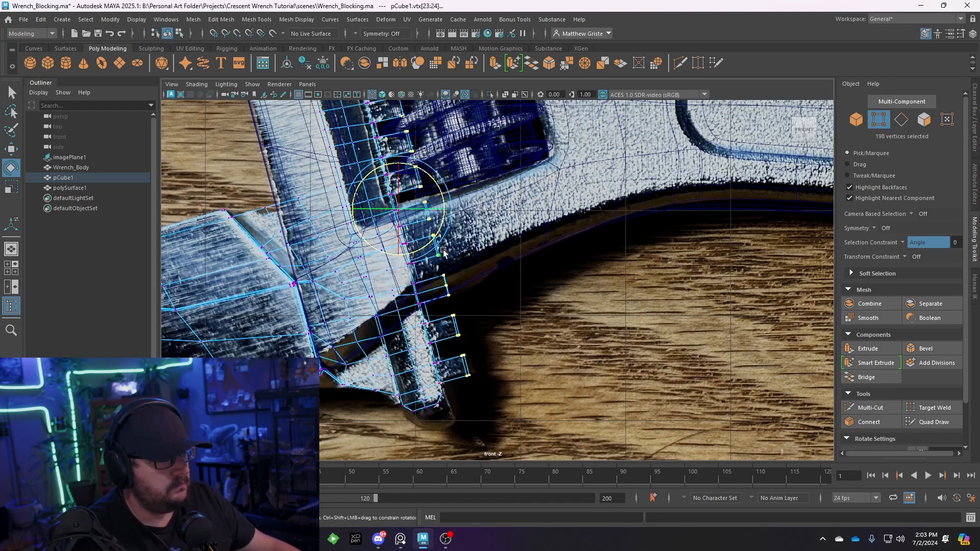
{"action": "middle_click_drag", "start_coordinate": [443, 251], "coordinate": [463, 286], "text": "alt"}
{"action": "scroll", "coordinate": [466, 289], "scroll_direction": "up", "scroll_amount": 1}
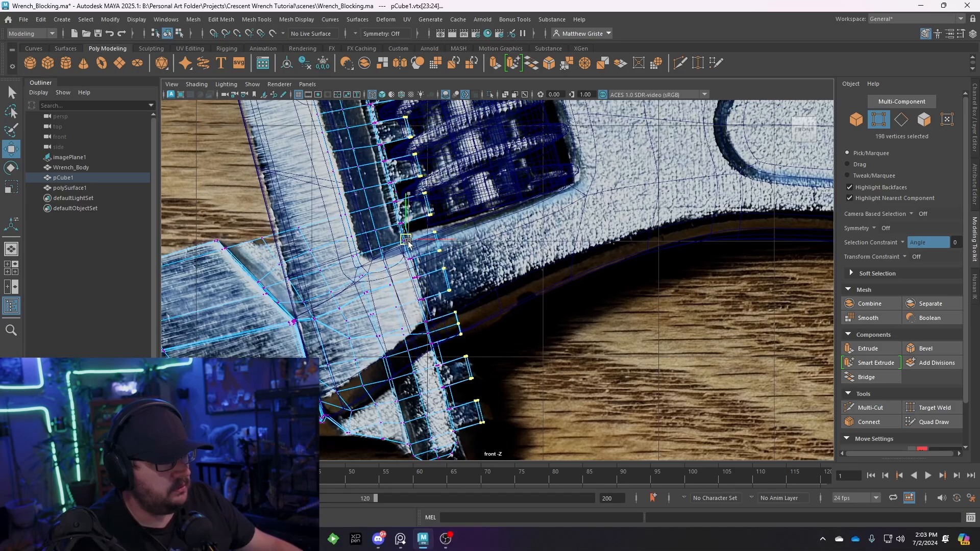
{"action": "left_click_drag", "start_coordinate": [409, 243], "coordinate": [406, 246]}
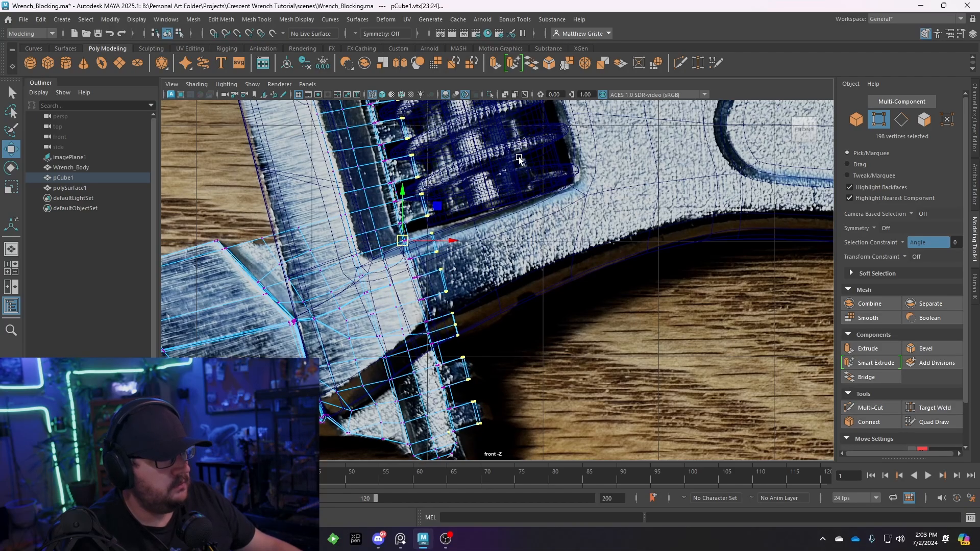
Return the jaw to object mode in the perspective view, deselect it and check how the screw fits the teeth.
{"action": "key", "text": "space"}
{"action": "key", "text": "space"}
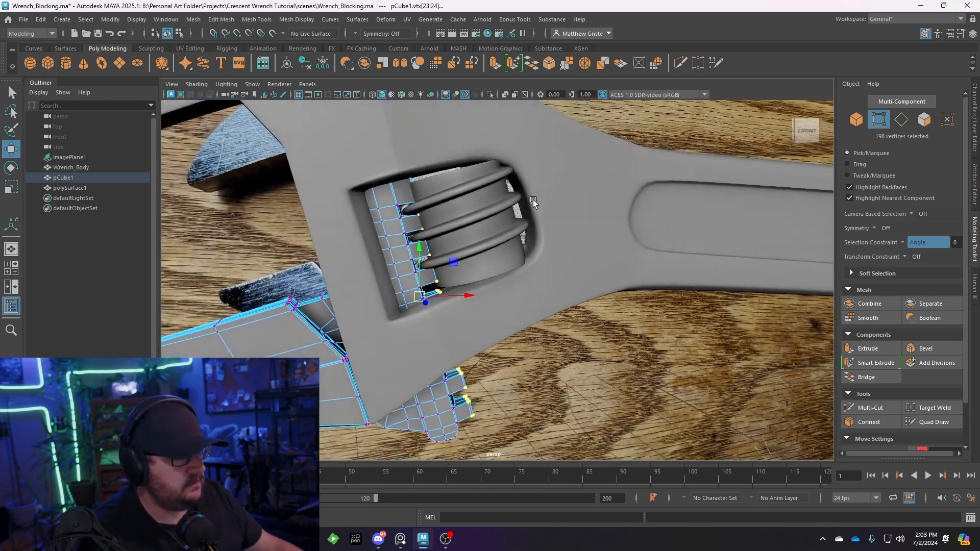
{"action": "left_click_drag", "start_coordinate": [533, 200], "coordinate": [490, 218], "text": "alt"}
{"action": "scroll", "coordinate": [420, 248], "scroll_direction": "up", "scroll_amount": 2}
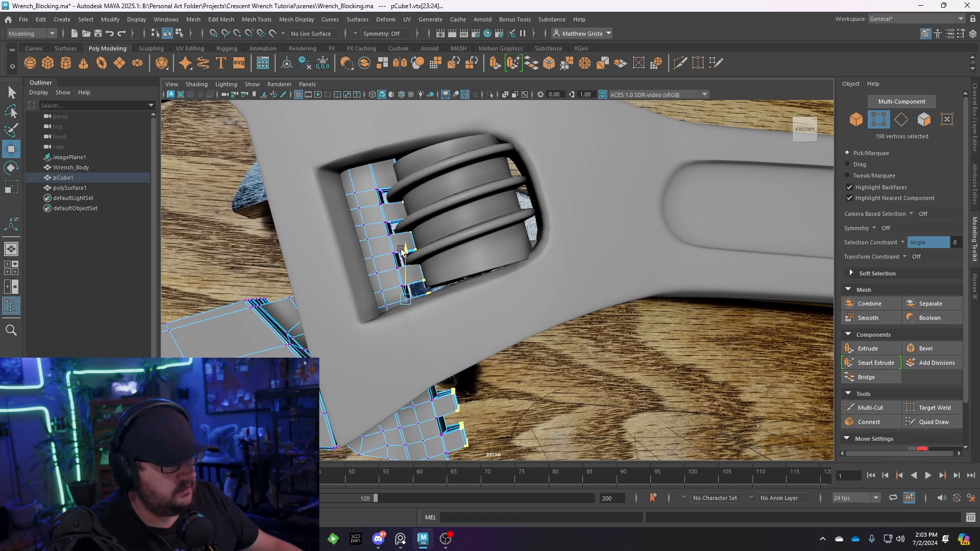
{"action": "right_click_drag", "start_coordinate": [424, 231], "coordinate": [429, 203]}
{"action": "scroll", "coordinate": [430, 203], "scroll_direction": "down", "scroll_amount": 5}
{"action": "left_click", "coordinate": [408, 354]}
{"action": "left_click", "coordinate": [338, 362]}
{"action": "mouse_move", "coordinate": [409, 353]}
{"action": "left_mouse_down", "text": "alt"}
{"action": "mouse_move", "coordinate": [338, 362]}
{"action": "mouse_move", "coordinate": [468, 361]}
{"action": "mouse_move", "coordinate": [393, 360]}
{"action": "left_mouse_up", "text": "alt"}
{"action": "scroll", "coordinate": [495, 259], "scroll_direction": "up", "scroll_amount": 4}
{"action": "left_click_drag", "start_coordinate": [494, 259], "coordinate": [479, 219], "text": "alt"}
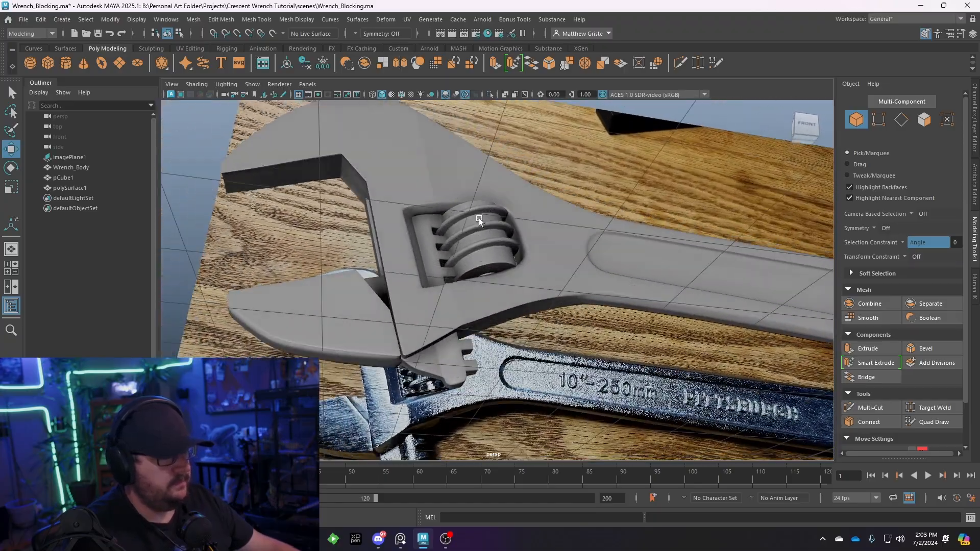
Select the adjustment screw, isolate it and show it unsmoothed around its central hole.
{"action": "left_click", "coordinate": [492, 263]}
{"action": "scroll", "coordinate": [492, 263], "scroll_direction": "up", "scroll_amount": 5}
{"action": "left_click_drag", "start_coordinate": [492, 262], "coordinate": [448, 186], "text": "alt"}
{"action": "scroll", "coordinate": [467, 268], "scroll_direction": "up", "scroll_amount": 3}
{"action": "scroll", "coordinate": [459, 247], "scroll_direction": "up", "scroll_amount": 4}
{"action": "scroll", "coordinate": [452, 222], "scroll_direction": "down", "scroll_amount": 5}
{"action": "key", "text": "ctrl+1"}
{"action": "scroll", "coordinate": [442, 189], "scroll_direction": "up", "scroll_amount": 6}
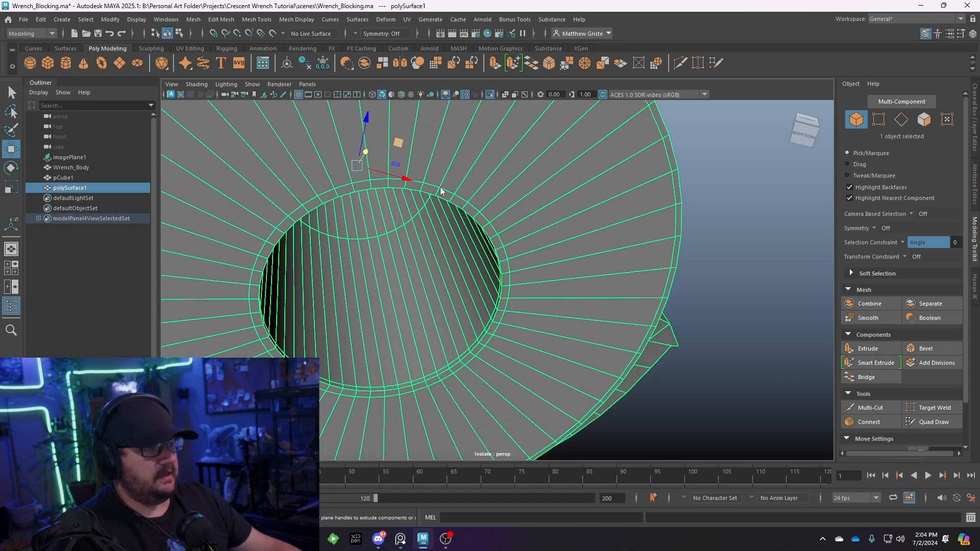
Select the edge loops around the central hole on both end caps and scale them outward from the hole.
{"action": "right_click_drag", "start_coordinate": [440, 202], "coordinate": [426, 182]}
{"action": "double_click", "coordinate": [426, 183]}
{"action": "scroll", "coordinate": [428, 187], "scroll_direction": "down", "scroll_amount": 5}
{"action": "left_click_drag", "start_coordinate": [428, 186], "coordinate": [460, 330], "text": "alt"}
{"action": "key", "text": "e"}
{"action": "key", "text": "r"}
{"action": "key", "text": "ctrl+z"}
{"action": "middle_click_drag", "start_coordinate": [459, 330], "coordinate": [508, 289], "text": "alt"}
{"action": "key", "text": "ctrl+b"}
{"action": "key", "text": "ctrl+z"}
{"action": "key", "text": "ctrl+z"}
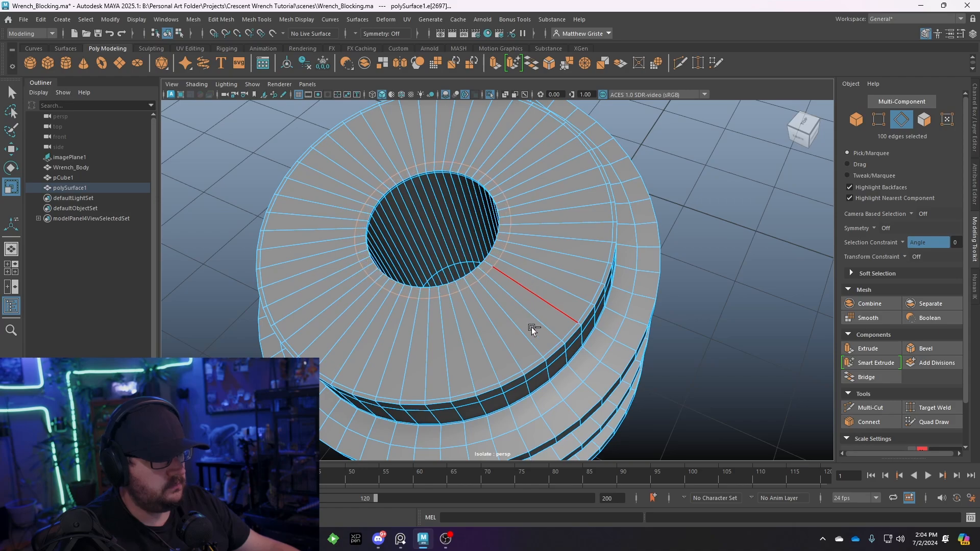
Select the rings of faces bordering the central hole on both end caps and extrude them outward into short collars.
{"action": "left_click_drag", "start_coordinate": [510, 262], "coordinate": [537, 229], "text": "alt"}
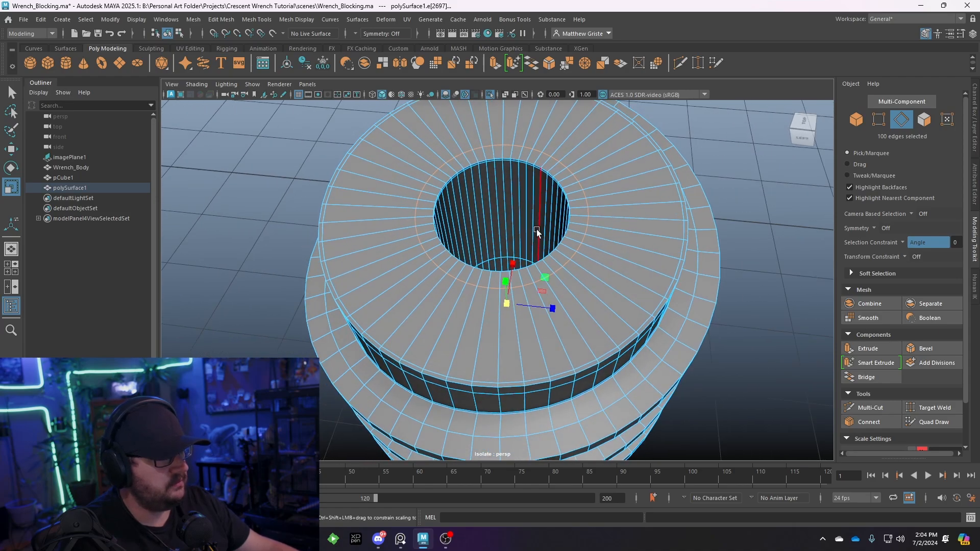
{"action": "key", "text": "F11"}
{"action": "left_click", "coordinate": [534, 274]}
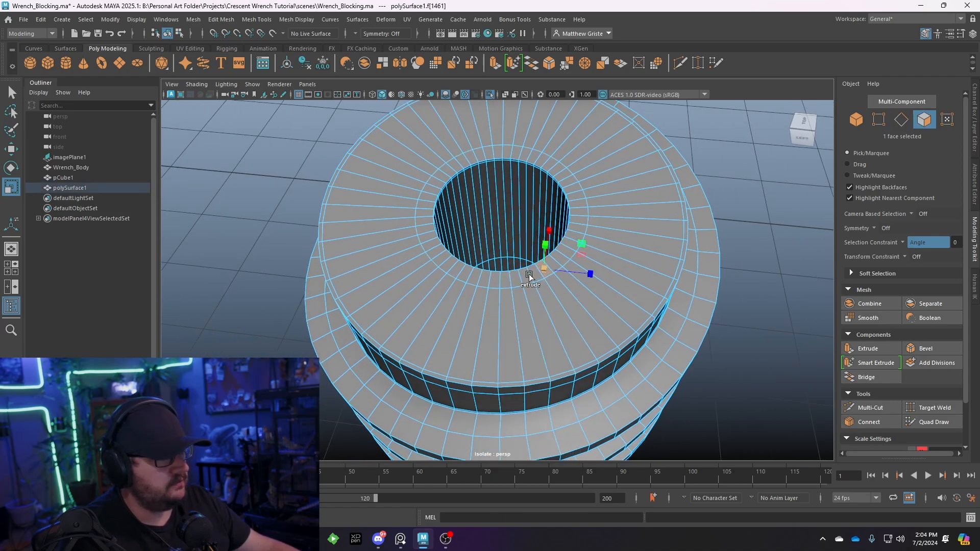
{"action": "scroll", "coordinate": [531, 273], "scroll_direction": "up", "scroll_amount": 4}
{"action": "scroll", "coordinate": [548, 273], "scroll_direction": "down", "scroll_amount": 8}
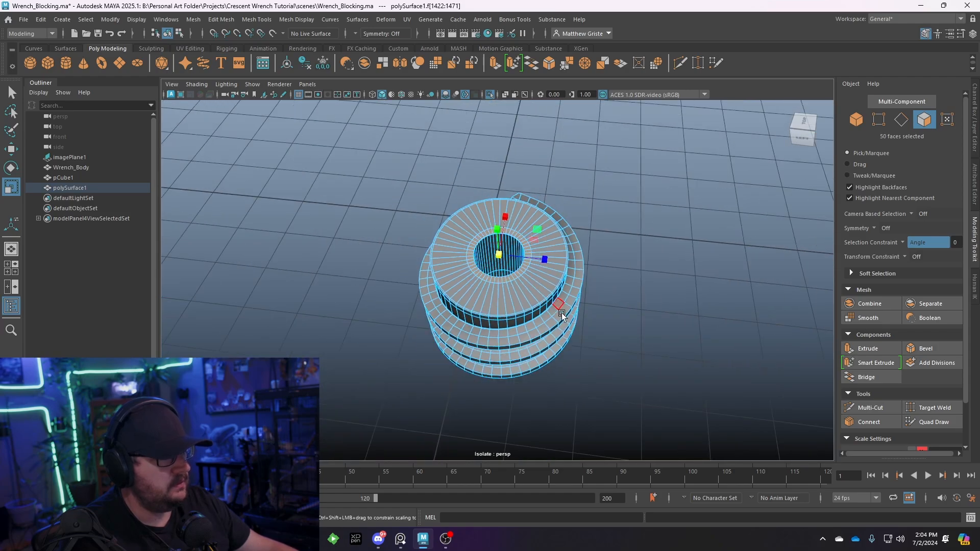
{"action": "left_click_drag", "start_coordinate": [558, 309], "coordinate": [522, 216], "text": "alt"}
{"action": "scroll", "coordinate": [526, 200], "scroll_direction": "up", "scroll_amount": 3}
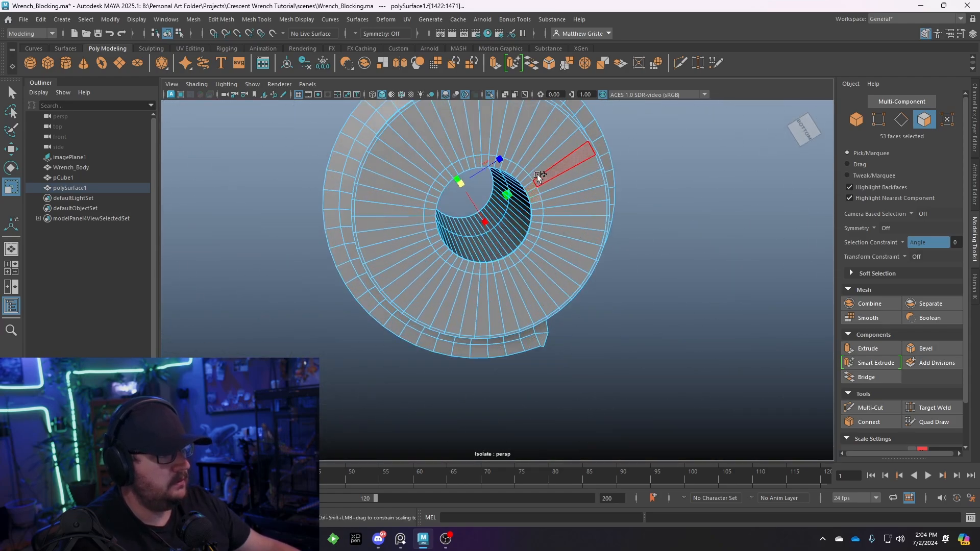
{"action": "double_click", "coordinate": [537, 204], "text": "shift"}
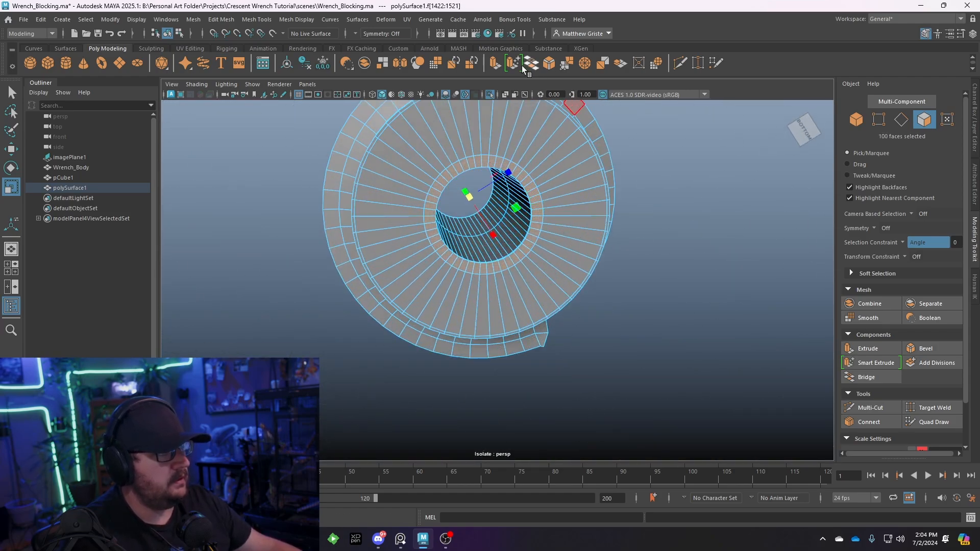
{"action": "key", "text": "ctrl+e"}
{"action": "left_click_drag", "start_coordinate": [487, 121], "coordinate": [461, 186], "text": "alt"}
Turn off the screw's isolation and examine how both of its ends meet the wrench body's opening.
{"action": "left_click", "coordinate": [280, 84]}
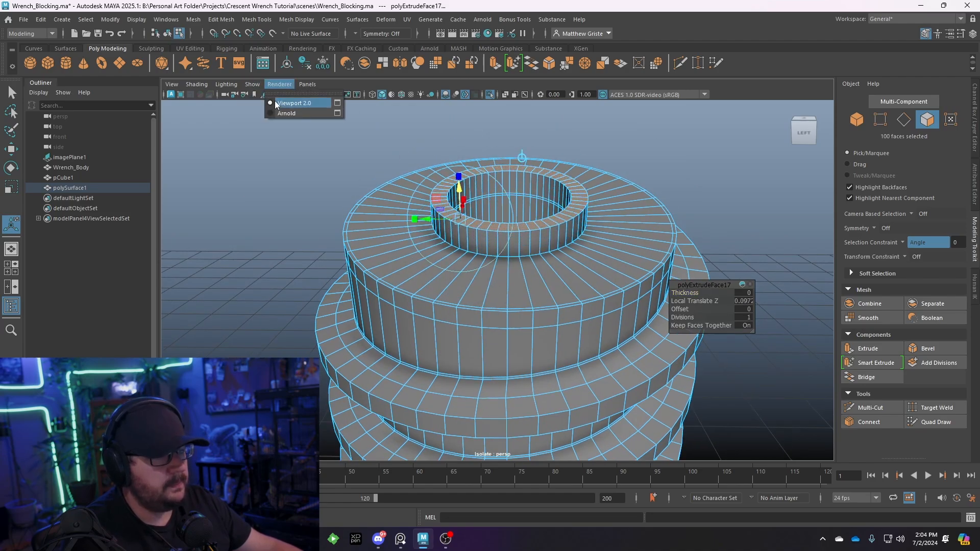
{"action": "mouse_move", "coordinate": [254, 84]}
{"action": "mouse_move", "coordinate": [279, 103]}
{"action": "left_click", "coordinate": [390, 102]}
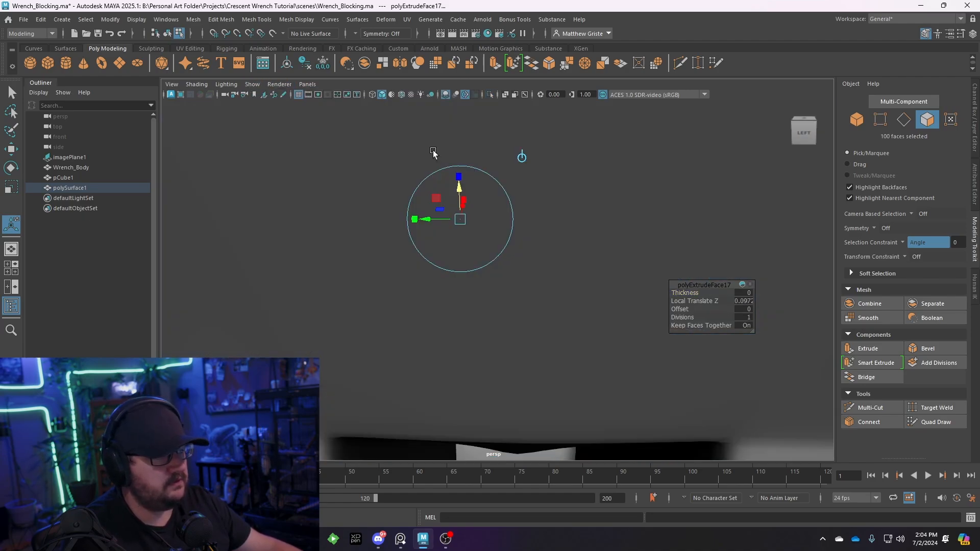
{"action": "left_click_drag", "start_coordinate": [433, 153], "coordinate": [447, 235], "text": "alt"}
{"action": "right_click_drag", "start_coordinate": [447, 234], "coordinate": [422, 240], "text": "alt"}
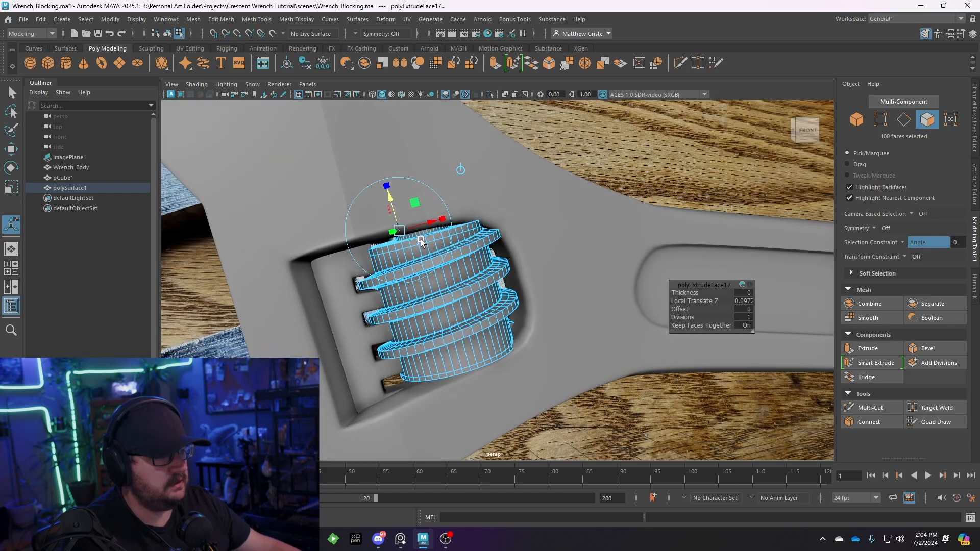
{"action": "left_click_drag", "start_coordinate": [422, 239], "coordinate": [449, 291], "text": "alt"}
{"action": "right_click_drag", "start_coordinate": [449, 291], "coordinate": [480, 284], "text": "alt"}
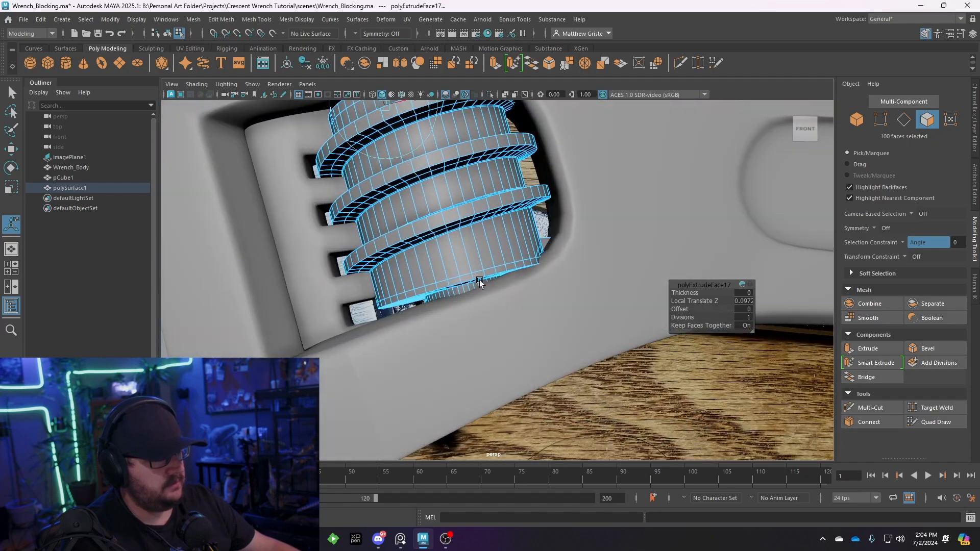
{"action": "left_click_drag", "start_coordinate": [480, 284], "coordinate": [521, 272], "text": "alt"}
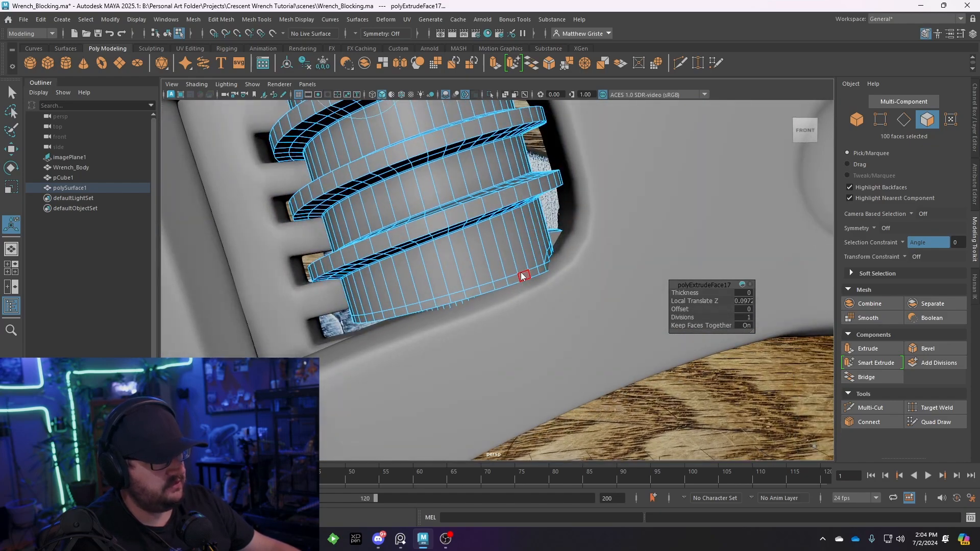
Select the narrow face band around each end of the screw and shift it slightly to fit inside the wrench opening.
{"action": "key", "text": "q"}
{"action": "left_click", "coordinate": [503, 284]}
{"action": "key", "text": "w"}
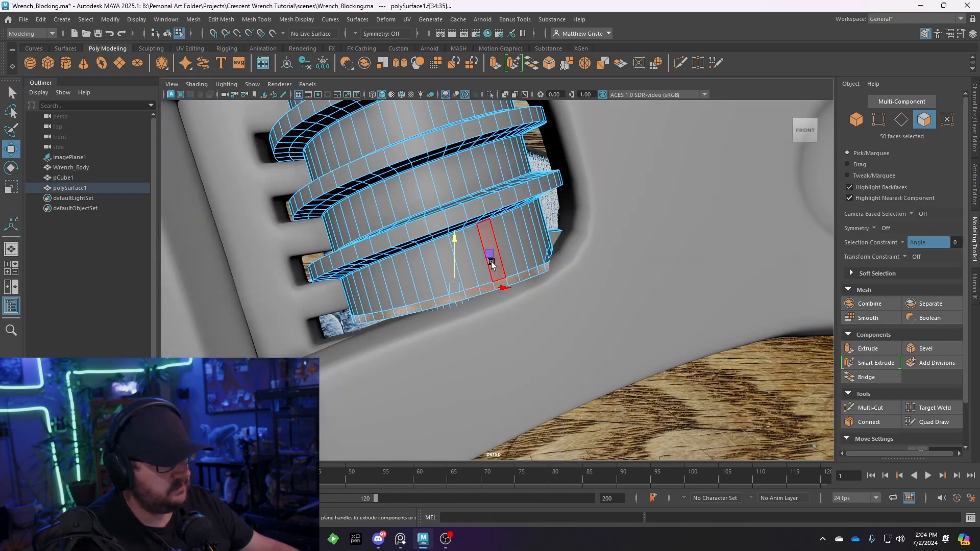
{"action": "left_click_drag", "start_coordinate": [455, 243], "coordinate": [454, 238]}
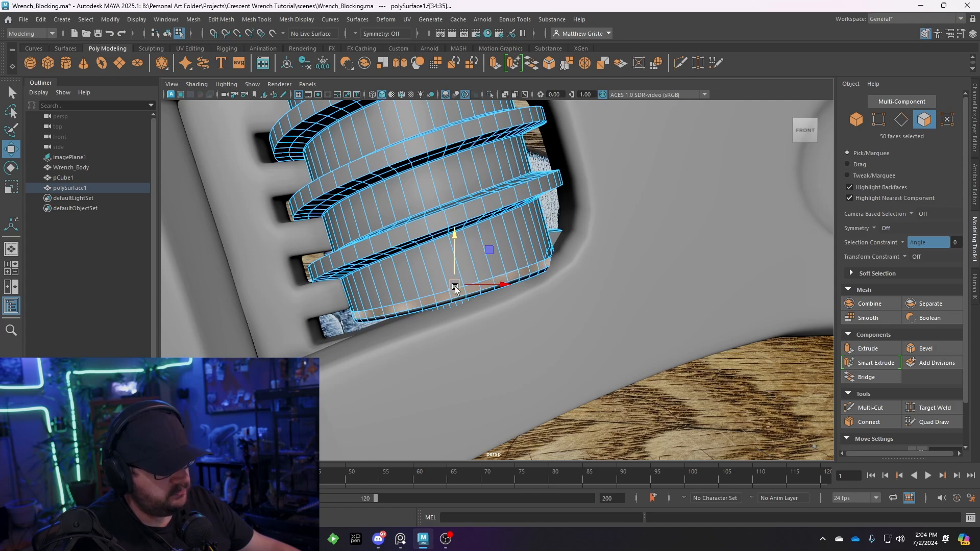
{"action": "left_click_drag", "start_coordinate": [455, 286], "coordinate": [412, 181]}
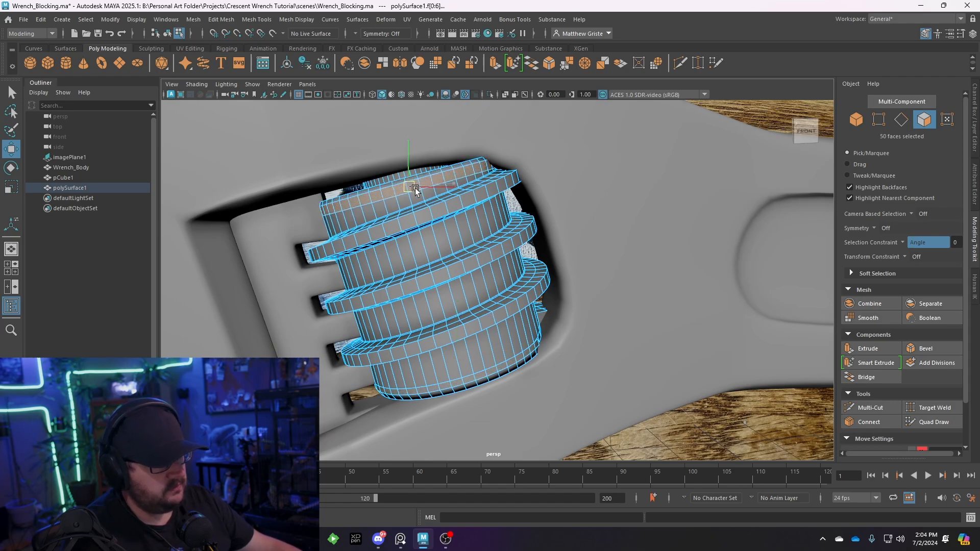
Show the wrench body unsmoothed, insert an edge loop across it through the screw opening, and return it to smoothed object mode.
{"action": "left_click_drag", "start_coordinate": [416, 188], "coordinate": [537, 243], "text": "alt"}
{"action": "left_click", "coordinate": [519, 199]}
{"action": "scroll", "coordinate": [520, 199], "scroll_direction": "up", "scroll_amount": 1}
{"action": "key", "text": "1"}
{"action": "left_click", "coordinate": [257, 19]}
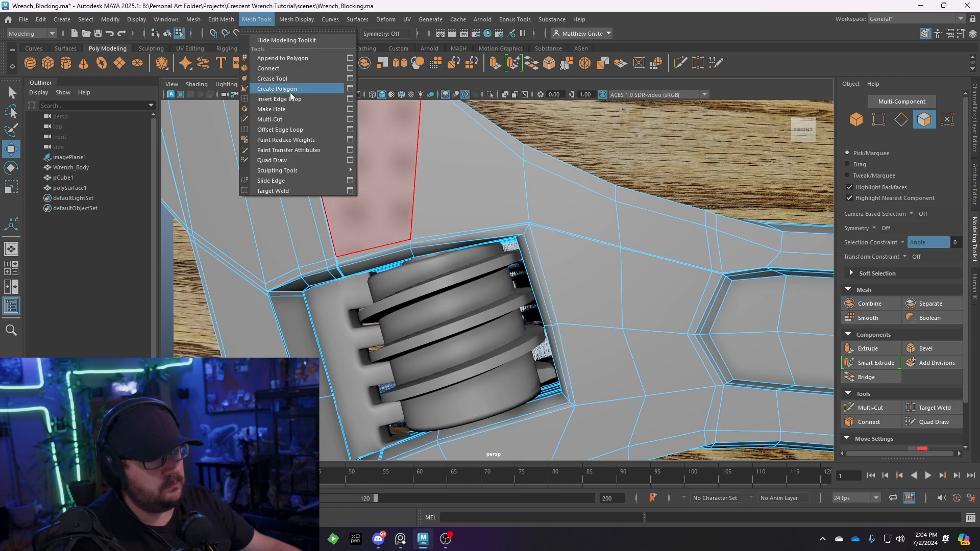
{"action": "left_click", "coordinate": [291, 124]}
{"action": "left_click", "coordinate": [480, 228], "text": "ctrl"}
{"action": "left_click_drag", "start_coordinate": [483, 228], "coordinate": [499, 262], "text": "alt"}
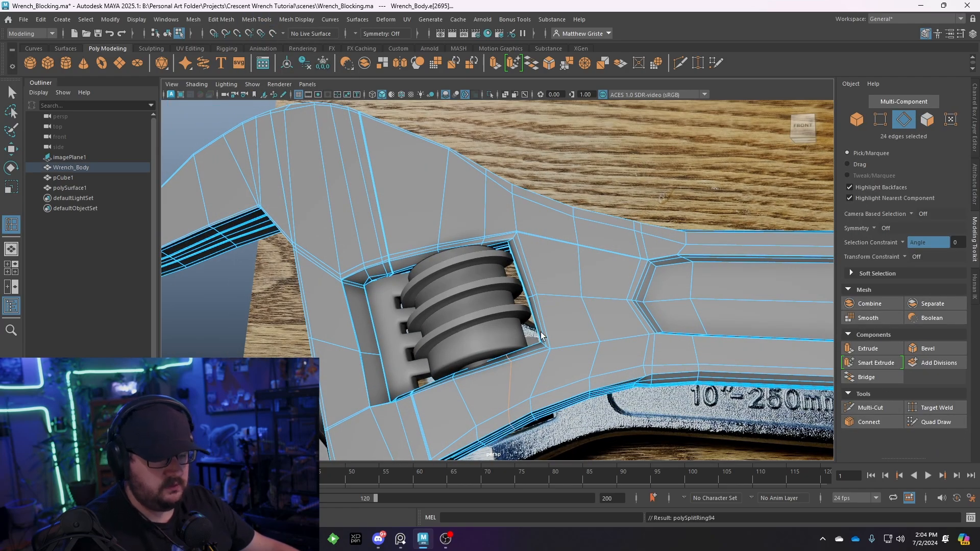
{"action": "key", "text": "3"}
{"action": "right_click_drag", "start_coordinate": [545, 235], "coordinate": [587, 222]}
Deselect the wrench body and examine its smoothed shape around the screw opening and along the handle.
{"action": "scroll", "coordinate": [574, 247], "scroll_direction": "down", "scroll_amount": 3}
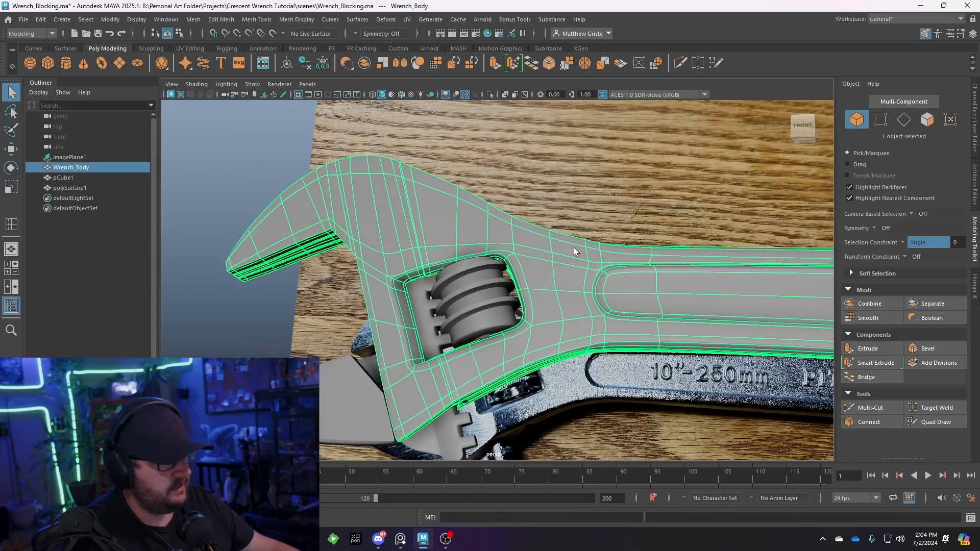
{"action": "left_click_drag", "start_coordinate": [574, 247], "coordinate": [604, 326], "text": "alt"}
{"action": "scroll", "coordinate": [580, 301], "scroll_direction": "up", "scroll_amount": 5}
{"action": "scroll", "coordinate": [604, 326], "scroll_direction": "down", "scroll_amount": 9}
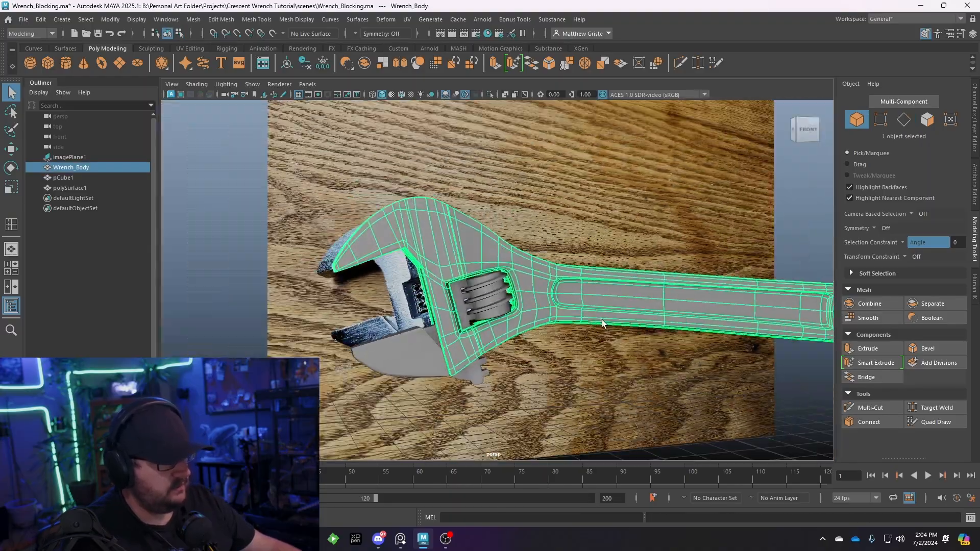
{"action": "left_click", "coordinate": [713, 404]}
{"action": "left_click_drag", "start_coordinate": [712, 403], "coordinate": [585, 363], "text": "alt"}
{"action": "scroll", "coordinate": [588, 370], "scroll_direction": "up", "scroll_amount": 6}
{"action": "scroll", "coordinate": [499, 304], "scroll_direction": "up", "scroll_amount": 4}
Isolate the adjustment screw in face mode and select the face loop along the outer rim of its thread.
{"action": "left_click", "coordinate": [489, 311]}
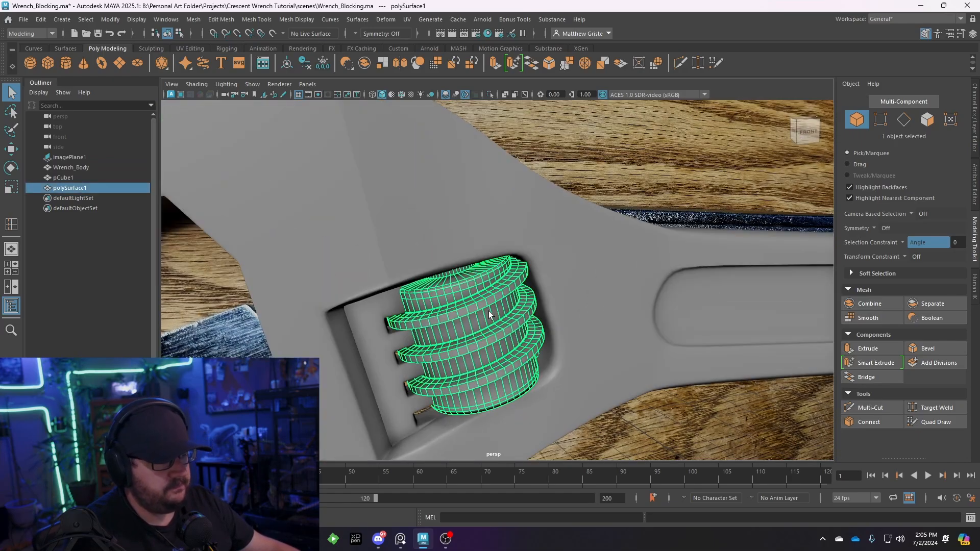
{"action": "left_click_drag", "start_coordinate": [489, 311], "coordinate": [498, 210], "text": "alt"}
{"action": "key", "text": "ctrl+1"}
{"action": "scroll", "coordinate": [499, 277], "scroll_direction": "up", "scroll_amount": 5}
{"action": "right_click_drag", "start_coordinate": [498, 212], "coordinate": [499, 238]}
{"action": "double_click", "coordinate": [461, 208]}
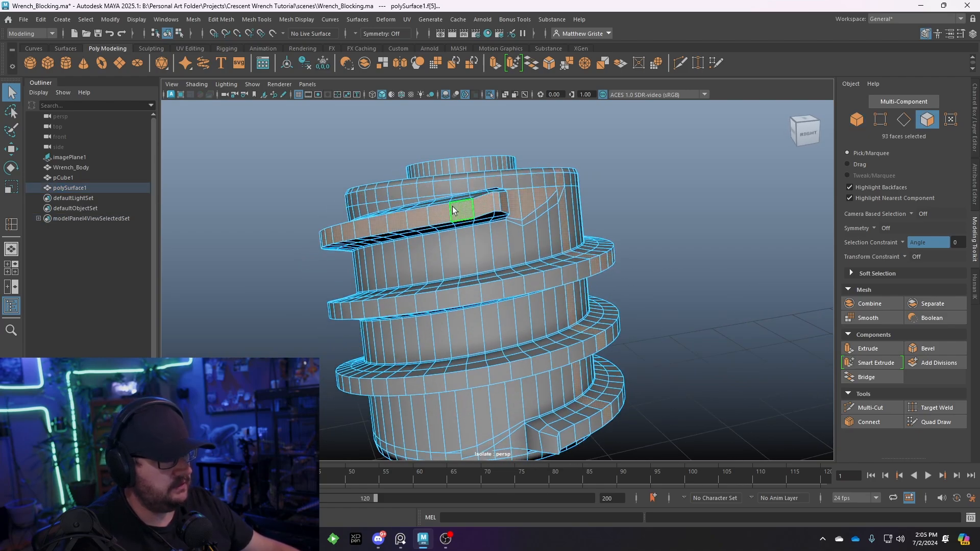
Add another face loop along the middle turns of the thread's outer rim to the selection.
{"action": "left_click_drag", "start_coordinate": [604, 207], "coordinate": [503, 197], "text": "alt"}
{"action": "scroll", "coordinate": [503, 199], "scroll_direction": "down", "scroll_amount": 5}
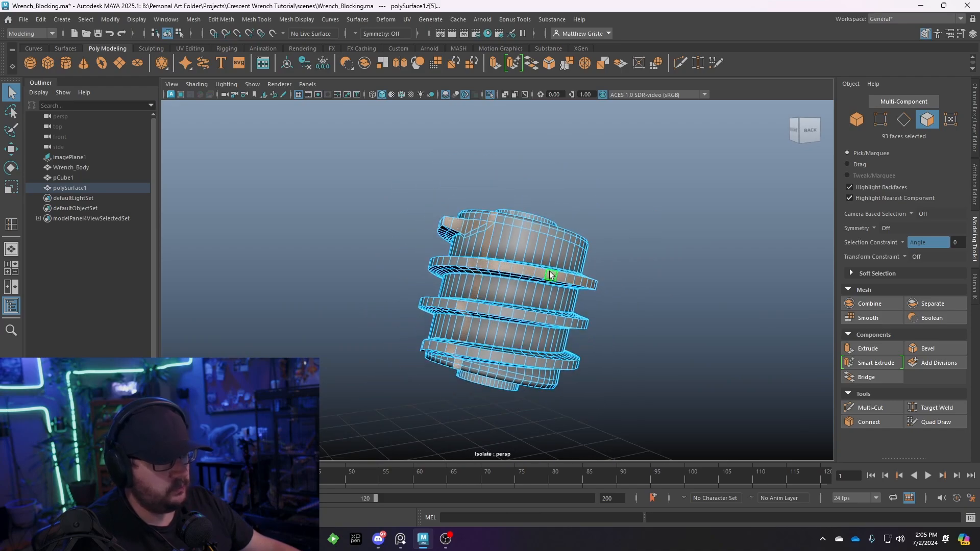
{"action": "left_click_drag", "start_coordinate": [547, 276], "coordinate": [606, 293], "text": "alt"}
{"action": "scroll", "coordinate": [606, 293], "scroll_direction": "up", "scroll_amount": 5}
{"action": "left_click_drag", "start_coordinate": [461, 251], "coordinate": [486, 289], "text": "alt"}
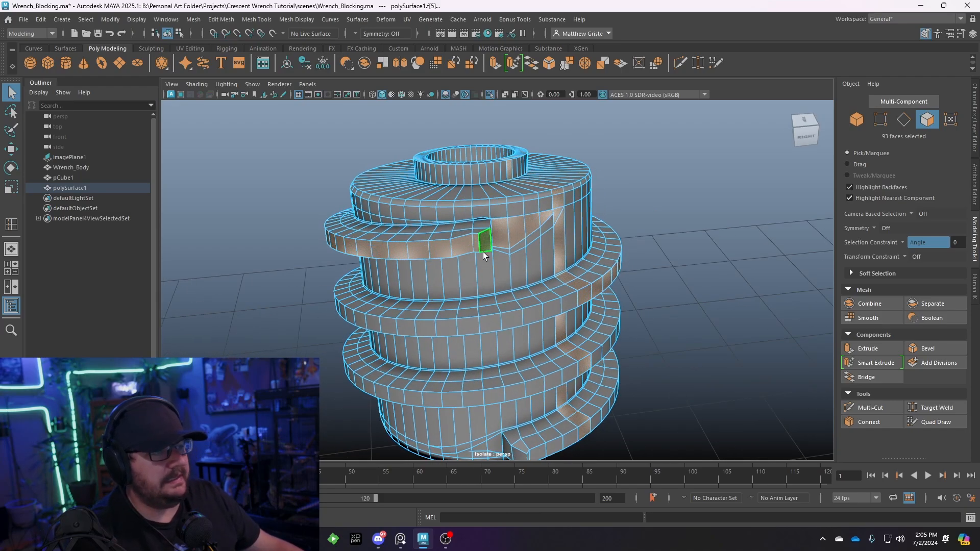
{"action": "scroll", "coordinate": [539, 210], "scroll_direction": "down", "scroll_amount": 4}
{"action": "mouse_move", "coordinate": [536, 240]}
{"action": "left_mouse_down", "text": "alt"}
{"action": "mouse_move", "coordinate": [475, 214]}
{"action": "mouse_move", "coordinate": [531, 225]}
{"action": "left_mouse_up", "text": "alt"}
{"action": "double_click", "coordinate": [523, 275], "text": "shift"}
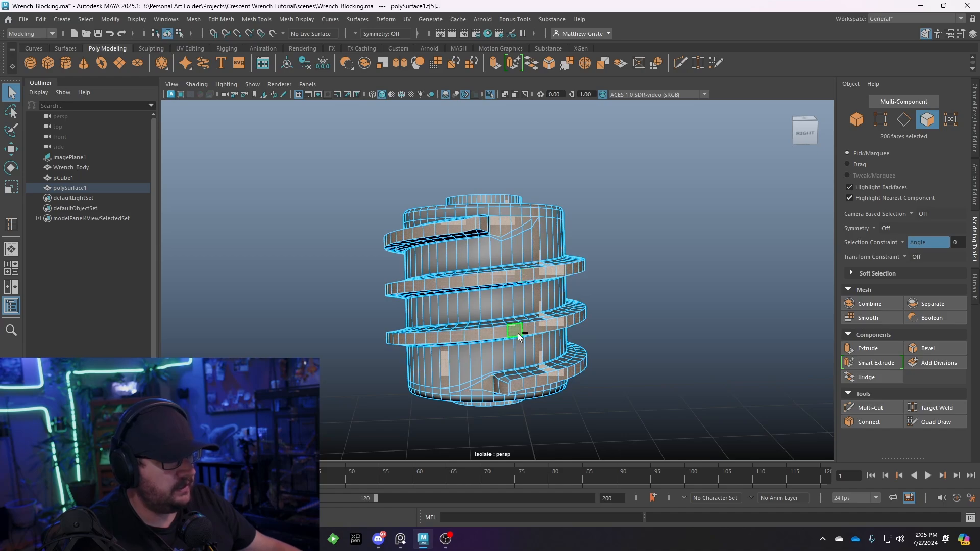
Deselect the stray faces around the lower thread end, including its end face and the transition faces on the screw's core.
{"action": "scroll", "coordinate": [478, 277], "scroll_direction": "up", "scroll_amount": 3}
{"action": "left_click_drag", "start_coordinate": [478, 276], "coordinate": [446, 274], "text": "alt"}
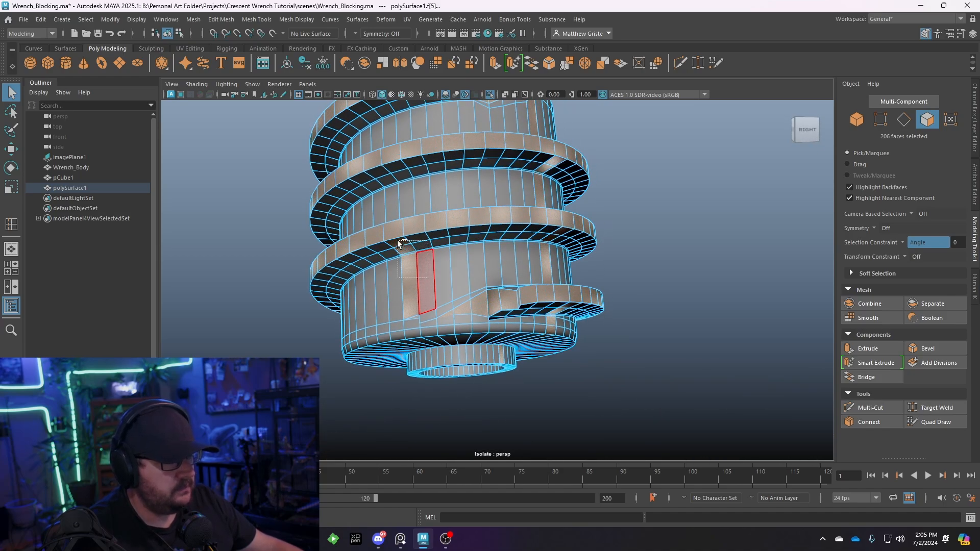
{"action": "left_click_drag", "start_coordinate": [399, 244], "coordinate": [457, 326], "text": "alt"}
{"action": "scroll", "coordinate": [510, 268], "scroll_direction": "up", "scroll_amount": 3}
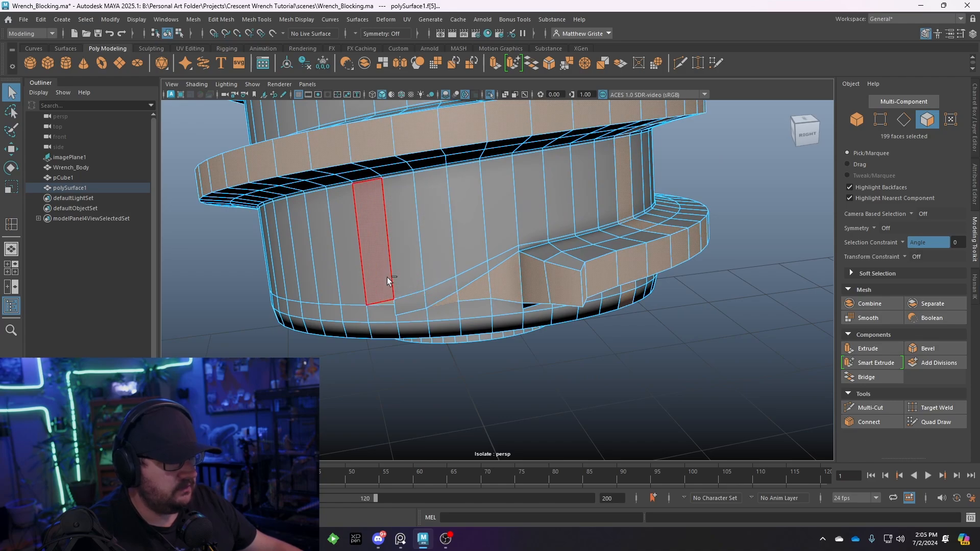
{"action": "left_click_drag", "start_coordinate": [377, 281], "coordinate": [470, 243], "text": "alt"}
{"action": "left_click_drag", "start_coordinate": [375, 288], "coordinate": [354, 262], "text": "alt"}
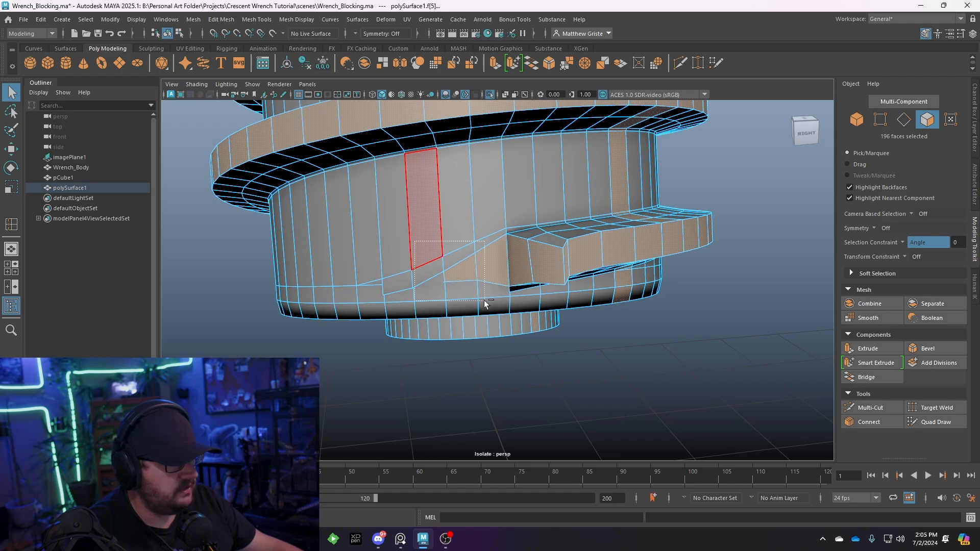
{"action": "left_click_drag", "start_coordinate": [485, 305], "coordinate": [485, 300], "text": "ctrl"}
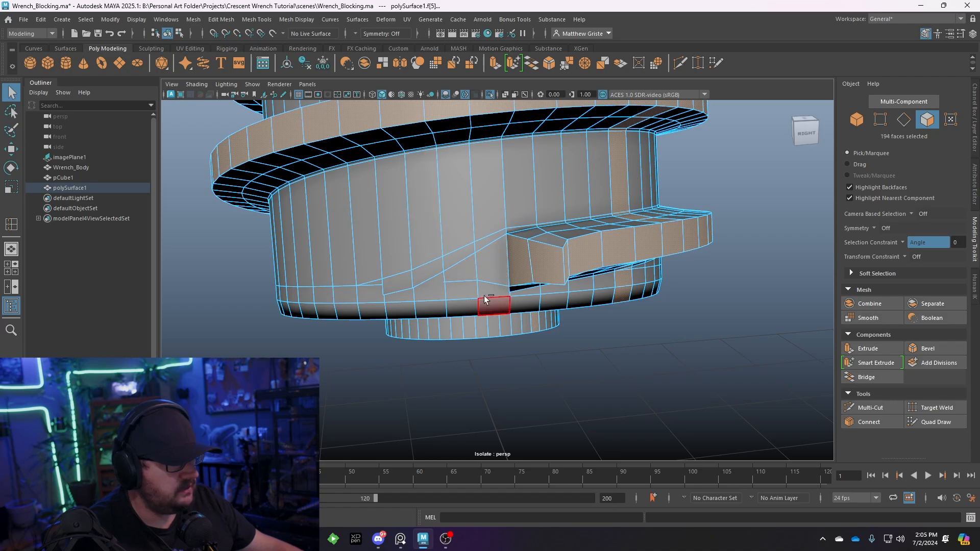
{"action": "left_click", "coordinate": [565, 259], "text": "ctrl"}
{"action": "left_click_drag", "start_coordinate": [565, 259], "coordinate": [529, 295], "text": "alt"}
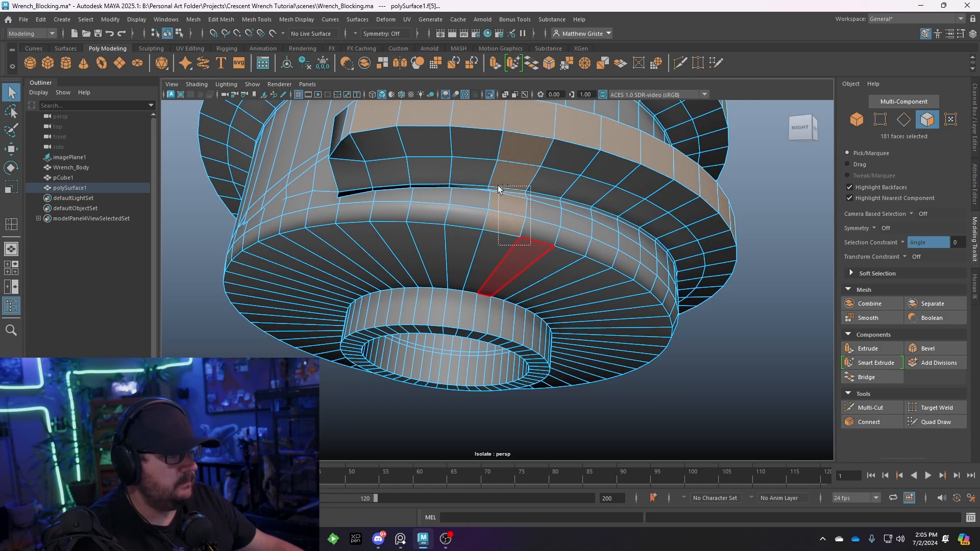
Deselect the vertical column of faces crossing the core and thread flanks, keeping the outer rim faces selected.
{"action": "left_click_drag", "start_coordinate": [498, 190], "coordinate": [499, 188], "text": "ctrl"}
{"action": "left_click_drag", "start_coordinate": [517, 156], "coordinate": [515, 271], "text": "alt"}
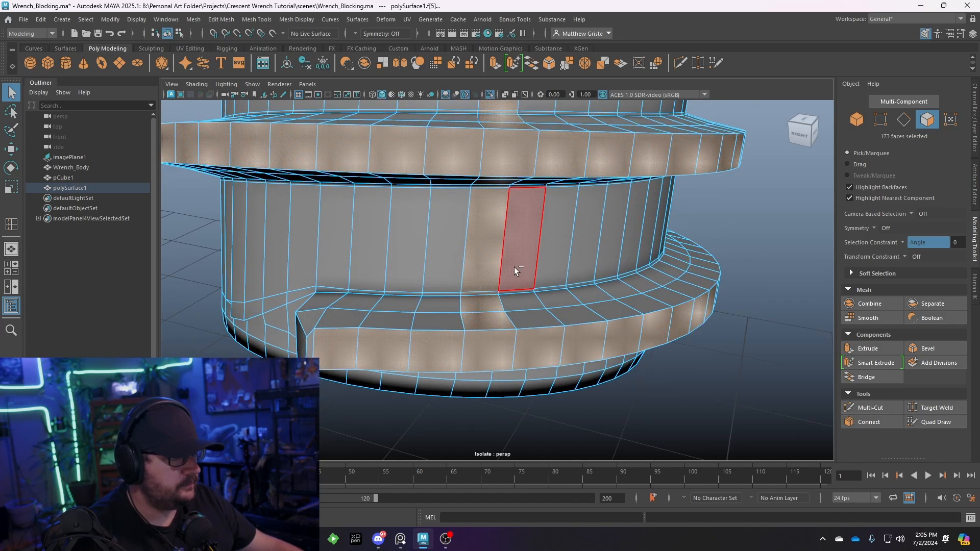
{"action": "left_click_drag", "start_coordinate": [471, 317], "coordinate": [473, 230], "text": "ctrl"}
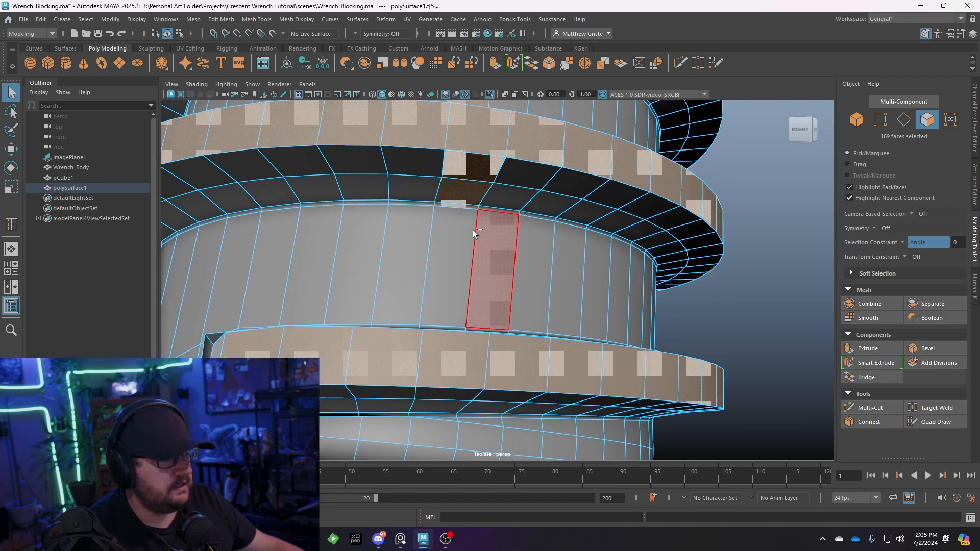
{"action": "left_click_drag", "start_coordinate": [467, 170], "coordinate": [483, 236], "text": "alt"}
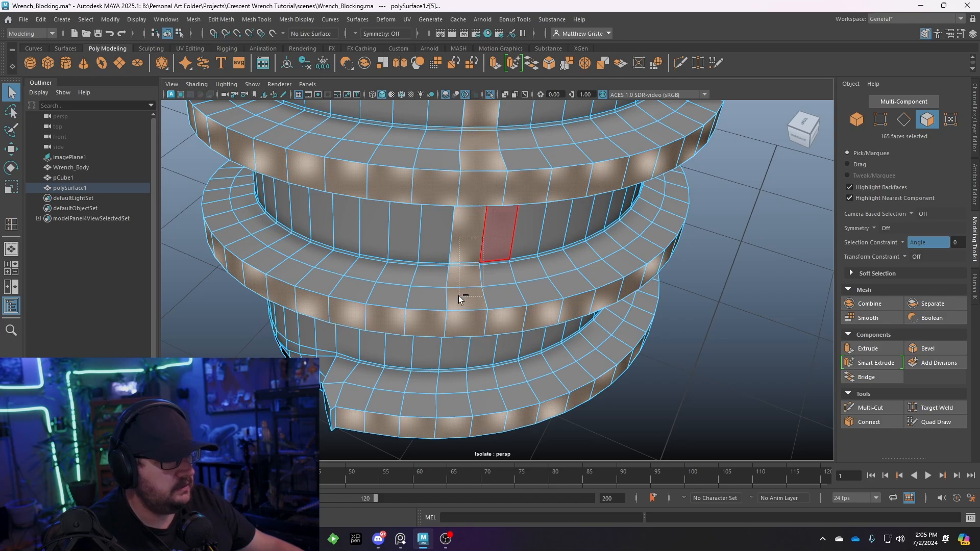
{"action": "left_click_drag", "start_coordinate": [461, 298], "coordinate": [461, 297], "text": "ctrl"}
{"action": "left_click_drag", "start_coordinate": [483, 240], "coordinate": [483, 216], "text": "alt"}
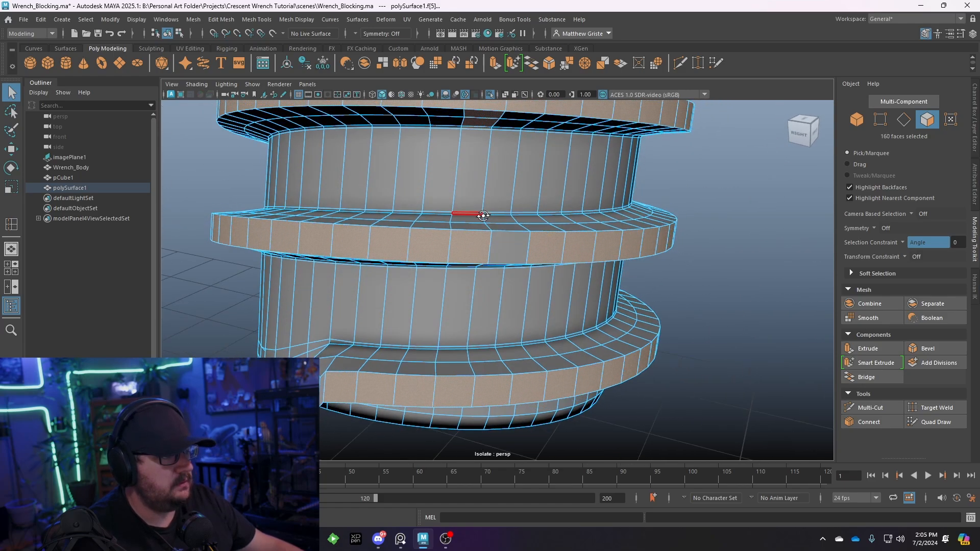
{"action": "left_click", "coordinate": [522, 250], "text": "shift"}
Deselect the remaining stray faces around the screw's upper thread end and on the adjoining core.
{"action": "middle_click_drag", "start_coordinate": [513, 220], "coordinate": [499, 295], "text": "alt"}
{"action": "left_click_drag", "start_coordinate": [499, 296], "coordinate": [493, 224], "text": "alt"}
{"action": "left_click_drag", "start_coordinate": [475, 170], "coordinate": [476, 193], "text": "alt"}
{"action": "left_click_drag", "start_coordinate": [476, 193], "coordinate": [489, 253], "text": "alt"}
{"action": "left_click_drag", "start_coordinate": [458, 223], "coordinate": [550, 179], "text": "ctrl"}
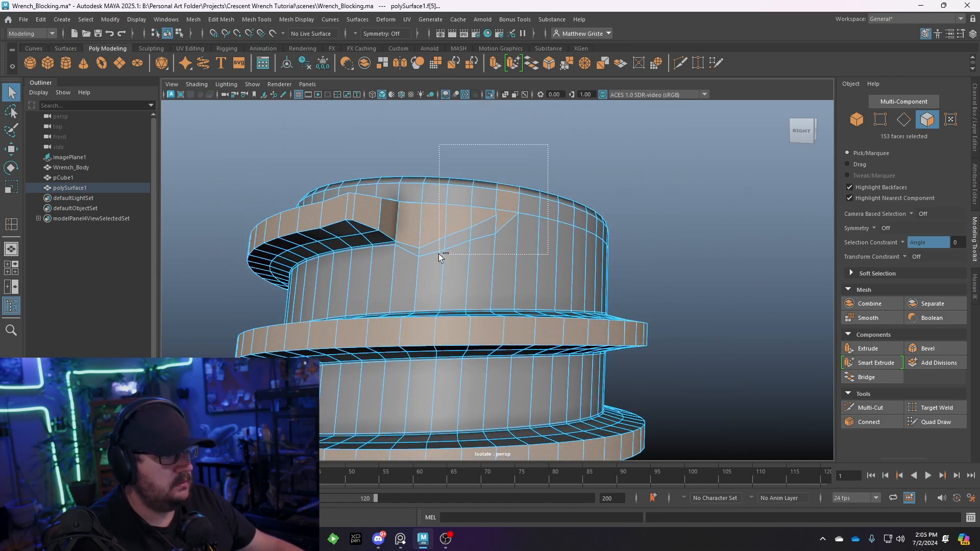
{"action": "left_click", "coordinate": [333, 210], "text": "ctrl"}
{"action": "left_click_drag", "start_coordinate": [333, 209], "coordinate": [543, 278], "text": "alt"}
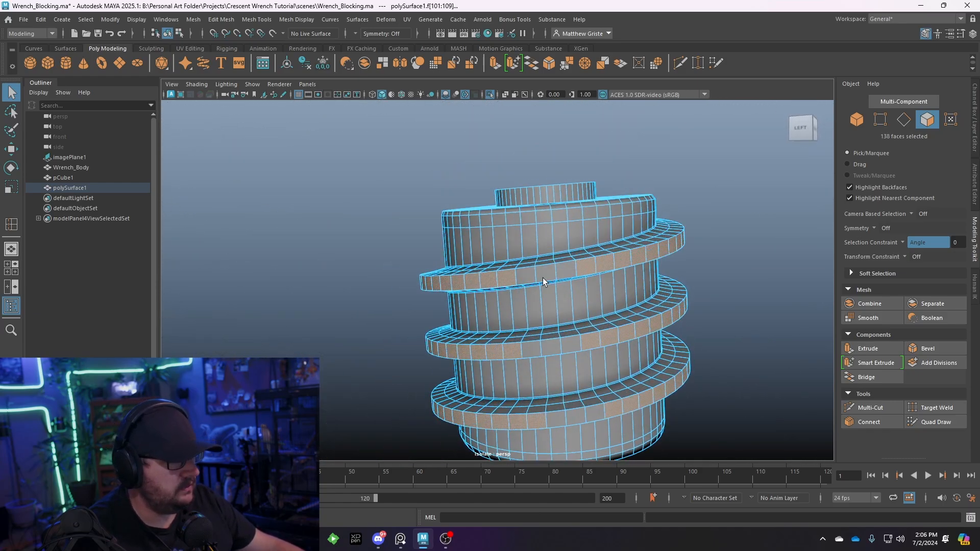
Add the remaining unselected outer rim faces of the thread to the face selection.
{"action": "scroll", "coordinate": [543, 278], "scroll_direction": "up", "scroll_amount": 3}
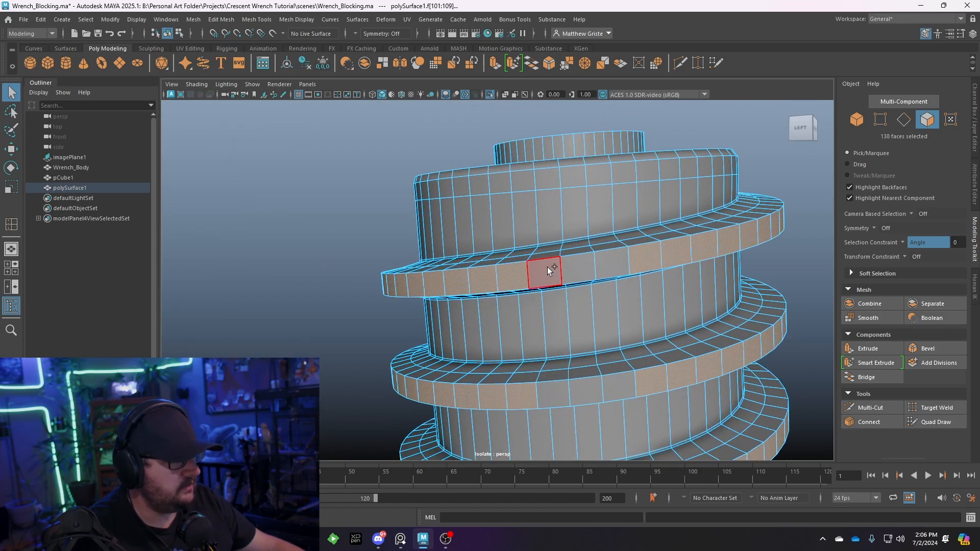
{"action": "left_click", "coordinate": [555, 390], "text": "shift"}
{"action": "left_click_drag", "start_coordinate": [556, 390], "coordinate": [559, 240], "text": "alt"}
Try extruding the thread's rim faces outward individually with Keep Faces Together off, and undo the extrusion distance.
{"action": "left_click", "coordinate": [496, 62]}
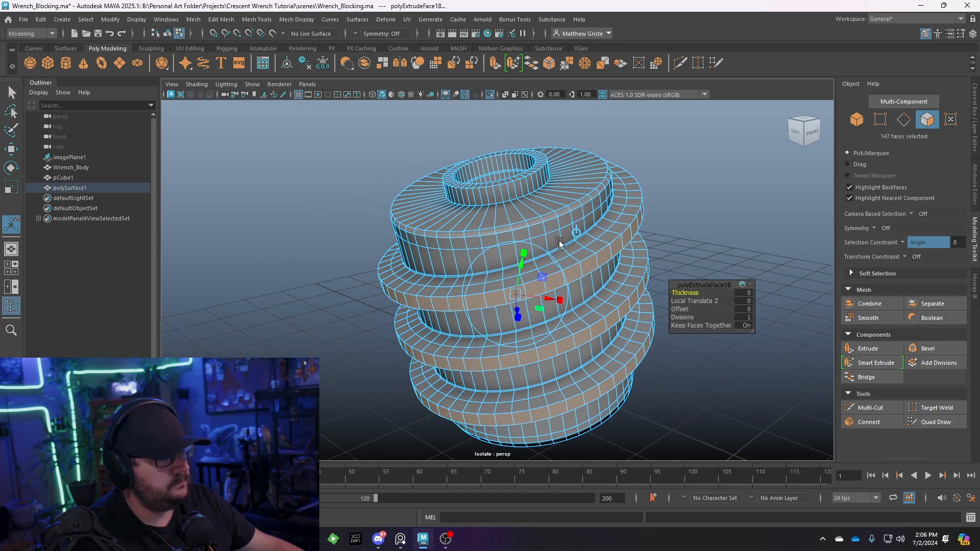
{"action": "left_click", "coordinate": [744, 325]}
{"action": "left_click_drag", "start_coordinate": [595, 327], "coordinate": [629, 298], "text": "alt"}
{"action": "middle_click_drag", "start_coordinate": [633, 301], "coordinate": [487, 268], "text": "alt"}
{"action": "scroll", "coordinate": [487, 267], "scroll_direction": "up", "scroll_amount": 3}
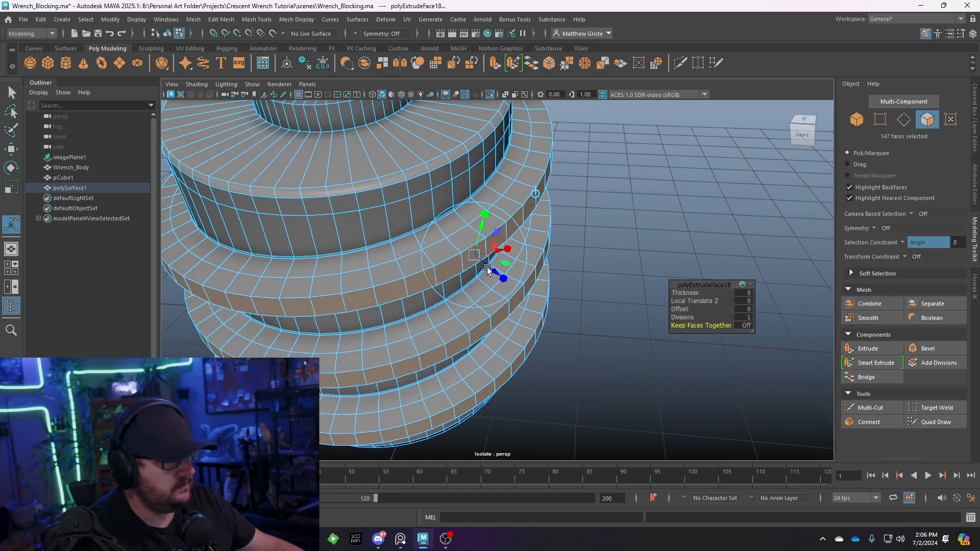
{"action": "mouse_move", "coordinate": [487, 268]}
{"action": "left_mouse_down"}
{"action": "mouse_move", "coordinate": [503, 277]}
{"action": "mouse_move", "coordinate": [474, 259]}
{"action": "mouse_move", "coordinate": [501, 278]}
{"action": "left_mouse_up"}
{"action": "scroll", "coordinate": [499, 276], "scroll_direction": "up", "scroll_amount": 3}
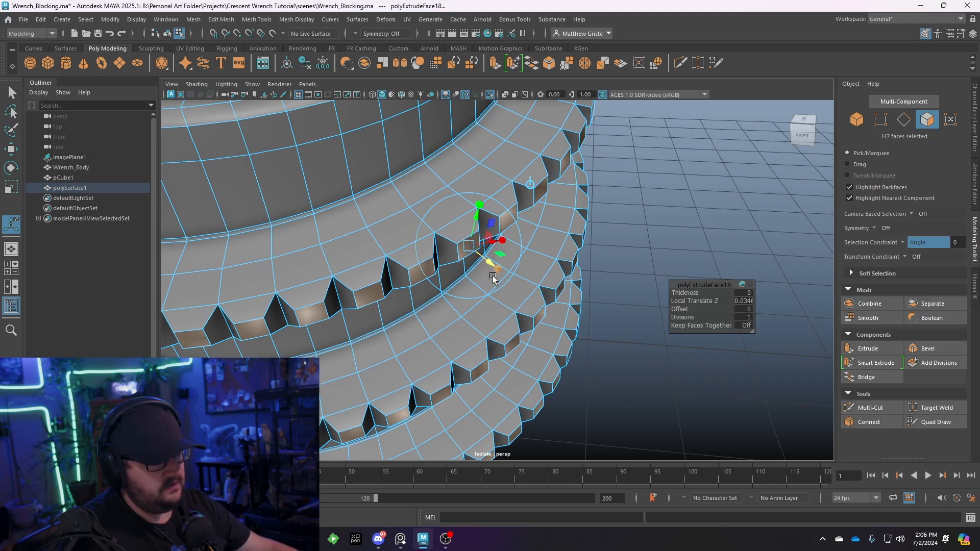
{"action": "key", "text": "ctrl+z"}
{"action": "key", "text": "ctrl+z"}
{"action": "key", "text": "ctrl+z"}
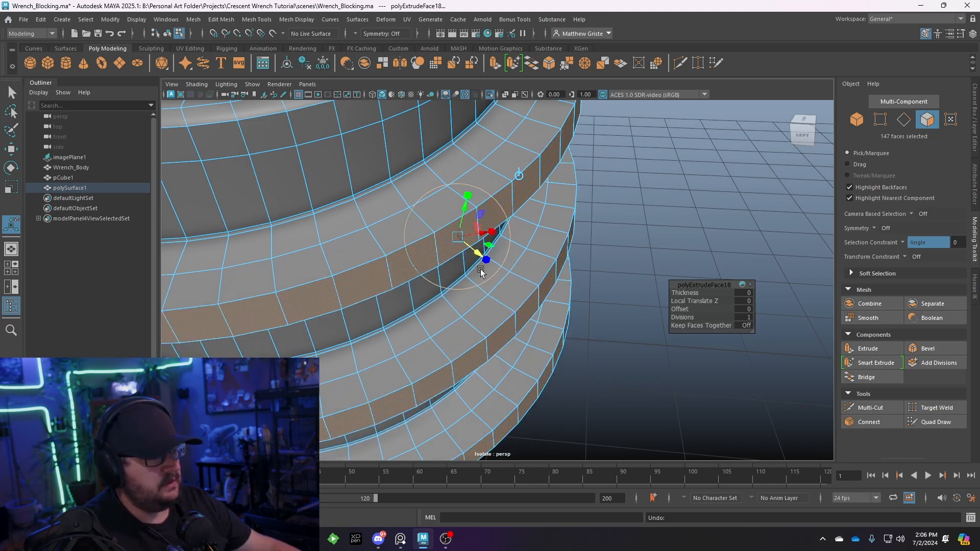
Extrude the rim faces outward in successive passes to form separate teeth, and return to object mode.
{"action": "left_click_drag", "start_coordinate": [474, 253], "coordinate": [495, 269]}
{"action": "left_click", "coordinate": [501, 271]}
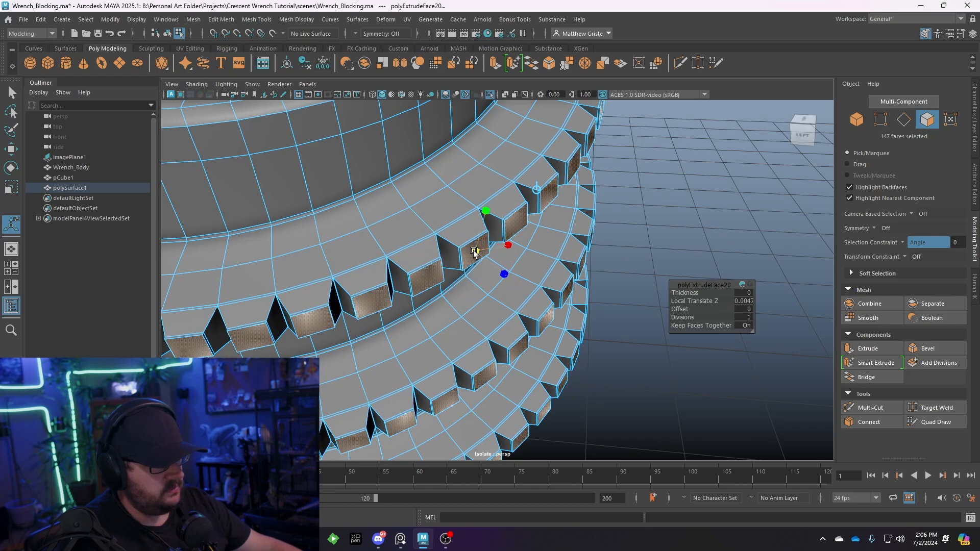
{"action": "right_click_drag", "start_coordinate": [505, 213], "coordinate": [537, 197]}
{"action": "scroll", "coordinate": [582, 229], "scroll_direction": "down", "scroll_amount": 5}
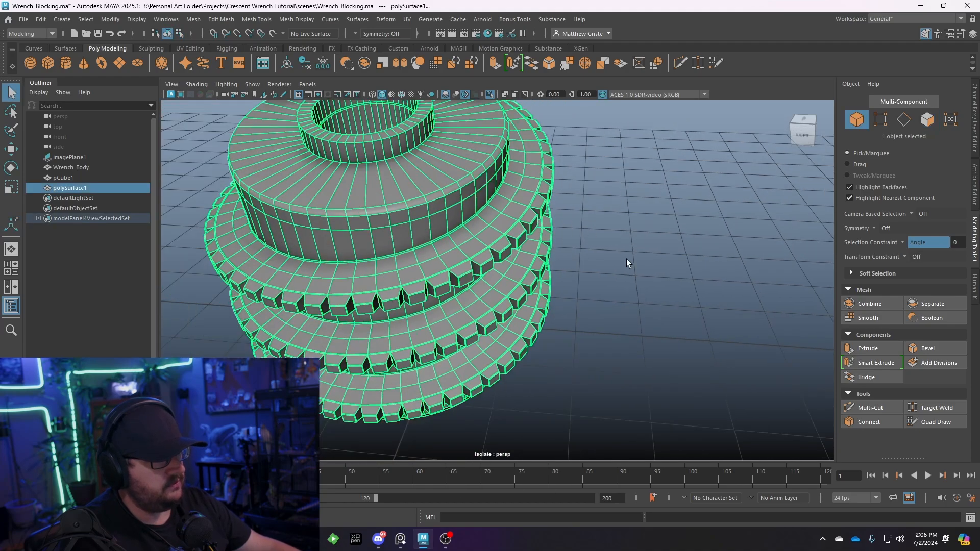
Preview the toothed screw smoothed, examine the thread rim from several angles, and restore the unsmoothed display.
{"action": "left_click", "coordinate": [626, 259]}
{"action": "left_click_drag", "start_coordinate": [627, 259], "coordinate": [516, 224], "text": "alt"}
{"action": "left_click", "coordinate": [517, 223]}
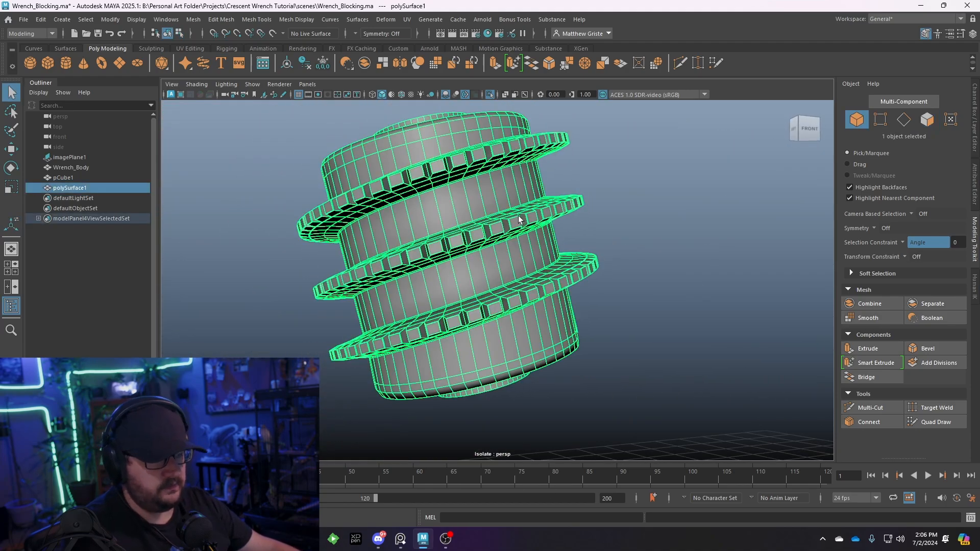
{"action": "key", "text": "3"}
{"action": "left_click", "coordinate": [645, 219]}
{"action": "scroll", "coordinate": [644, 220], "scroll_direction": "down", "scroll_amount": 2}
{"action": "left_click_drag", "start_coordinate": [624, 241], "coordinate": [580, 265], "text": "alt"}
{"action": "scroll", "coordinate": [482, 249], "scroll_direction": "up", "scroll_amount": 3}
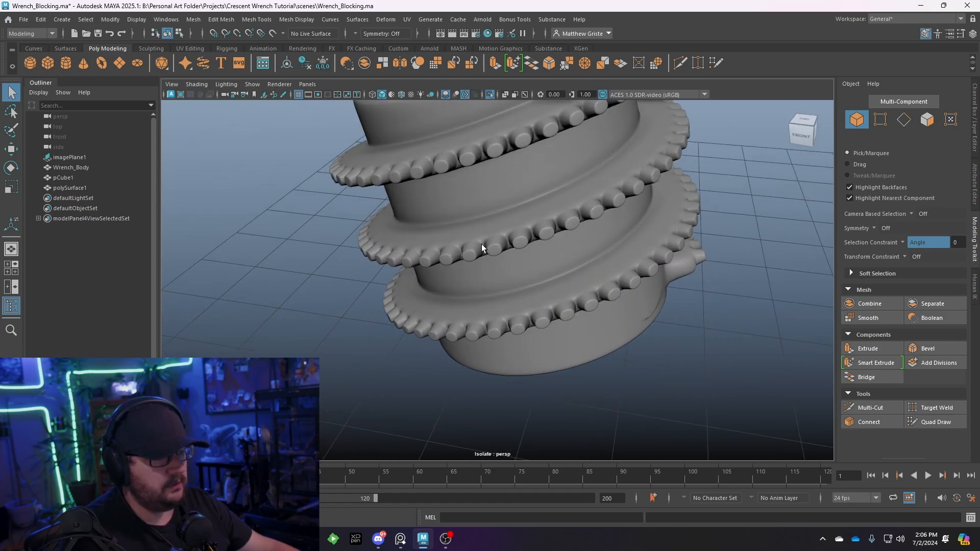
{"action": "scroll", "coordinate": [541, 219], "scroll_direction": "down", "scroll_amount": 4}
{"action": "left_click_drag", "start_coordinate": [482, 248], "coordinate": [536, 260], "text": "alt"}
{"action": "left_click", "coordinate": [525, 225]}
{"action": "scroll", "coordinate": [541, 259], "scroll_direction": "up", "scroll_amount": 5}
{"action": "scroll", "coordinate": [558, 264], "scroll_direction": "up", "scroll_amount": 5}
{"action": "key", "text": "1"}
Undo the tooth extrusions back to the plain selected rim faces.
{"action": "key", "text": "ctrl+z"}
{"action": "key", "text": "ctrl+z"}
{"action": "key", "text": "ctrl+z"}
{"action": "key", "text": "ctrl+z"}
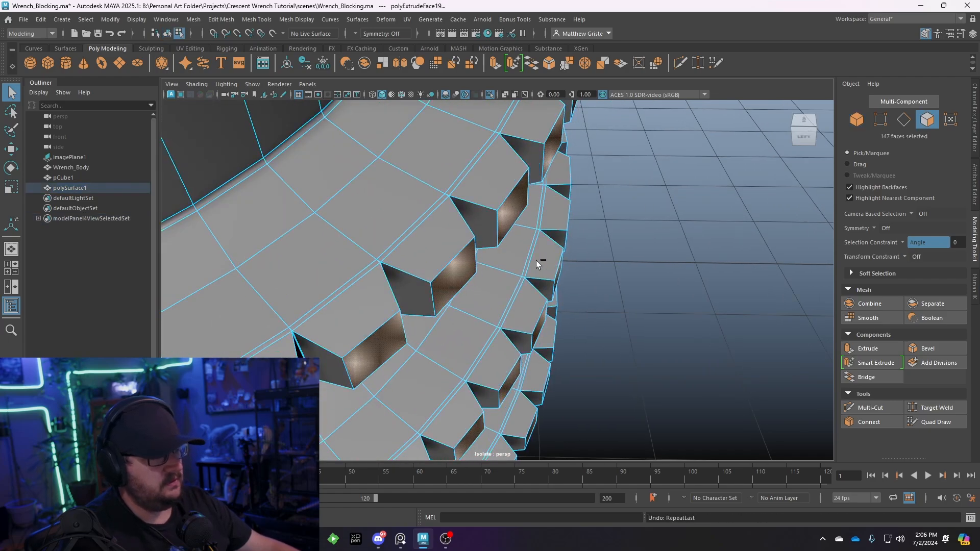
{"action": "scroll", "coordinate": [536, 260], "scroll_direction": "down", "scroll_amount": 3}
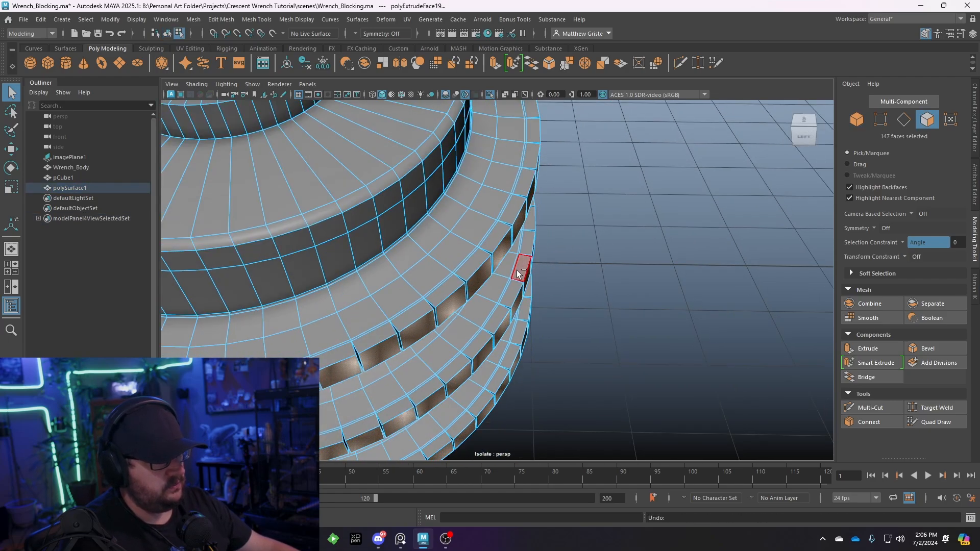
{"action": "key", "text": "ctrl+z"}
{"action": "key", "text": "ctrl+z"}
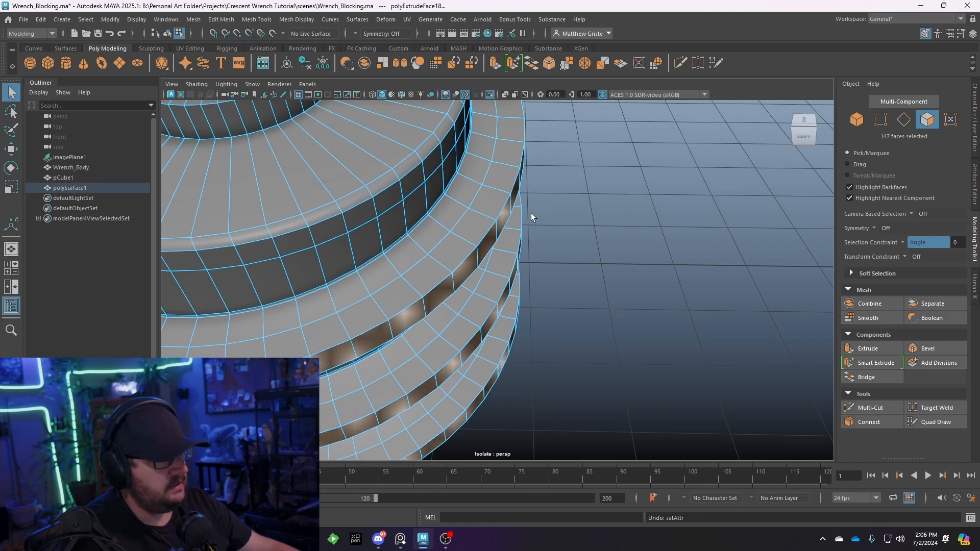
{"action": "key", "text": "ctrl+z"}
Complete the rim face selection on all thread turns and apply a new Extrude to it.
{"action": "scroll", "coordinate": [445, 315], "scroll_direction": "down", "scroll_amount": 5}
{"action": "left_click_drag", "start_coordinate": [444, 315], "coordinate": [453, 295], "text": "alt"}
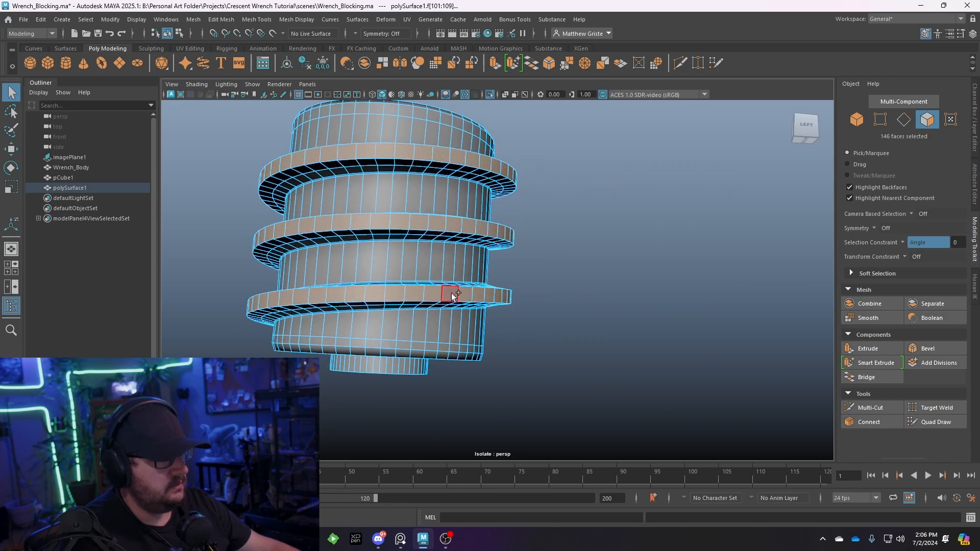
{"action": "left_click_drag", "start_coordinate": [526, 316], "coordinate": [521, 246], "text": "alt"}
{"action": "left_click", "coordinate": [492, 64]}
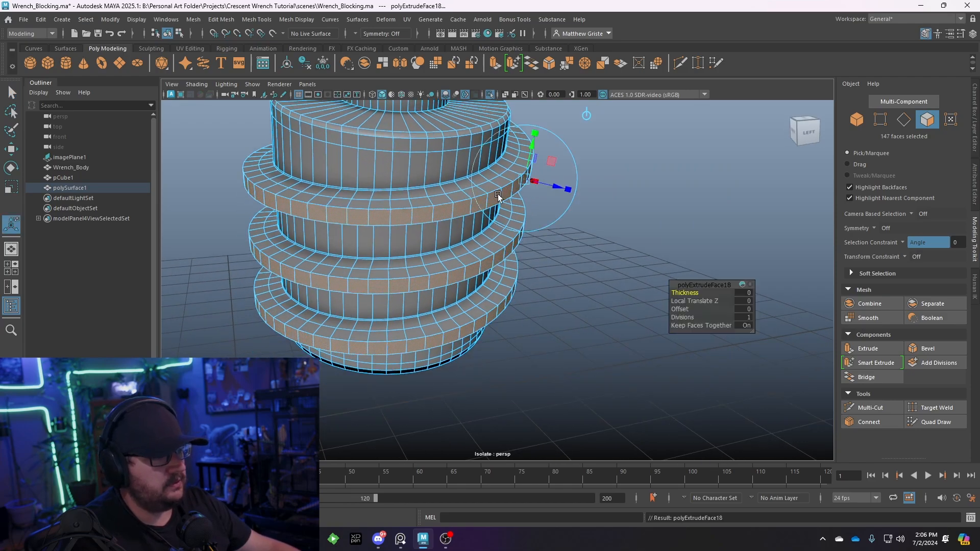
Try shallow extrusion passes on the rim faces and undo them.
{"action": "scroll", "coordinate": [457, 222], "scroll_direction": "up", "scroll_amount": 8}
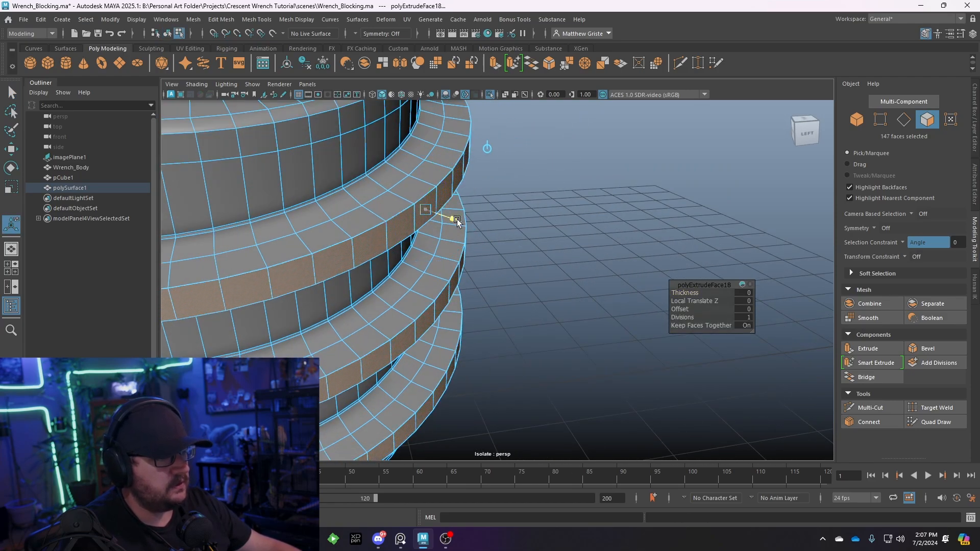
{"action": "left_click_drag", "start_coordinate": [457, 220], "coordinate": [450, 217]}
{"action": "middle_click_drag", "start_coordinate": [450, 217], "coordinate": [474, 307], "text": "alt"}
{"action": "scroll", "coordinate": [474, 307], "scroll_direction": "up", "scroll_amount": 2}
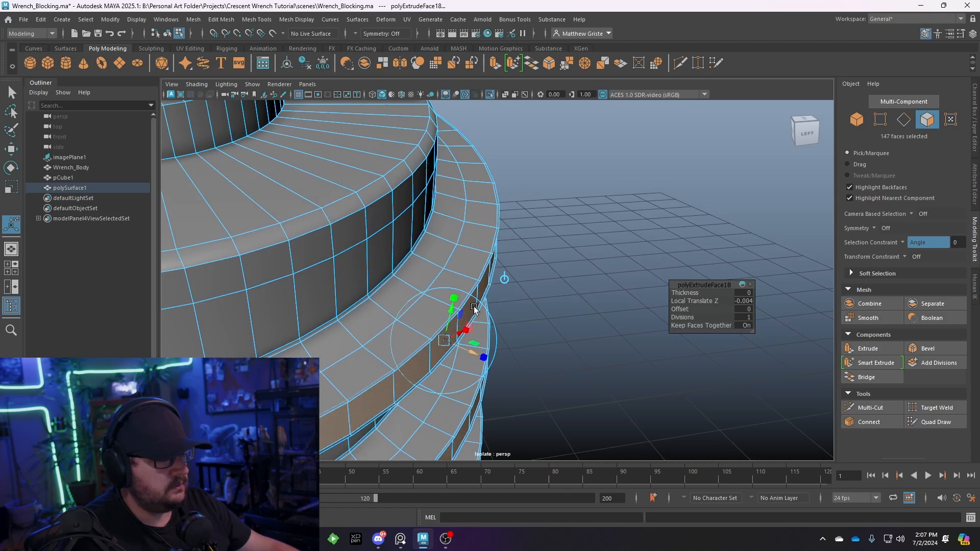
{"action": "scroll", "coordinate": [474, 307], "scroll_direction": "up", "scroll_amount": 2}
{"action": "key", "text": "ctrl+z"}
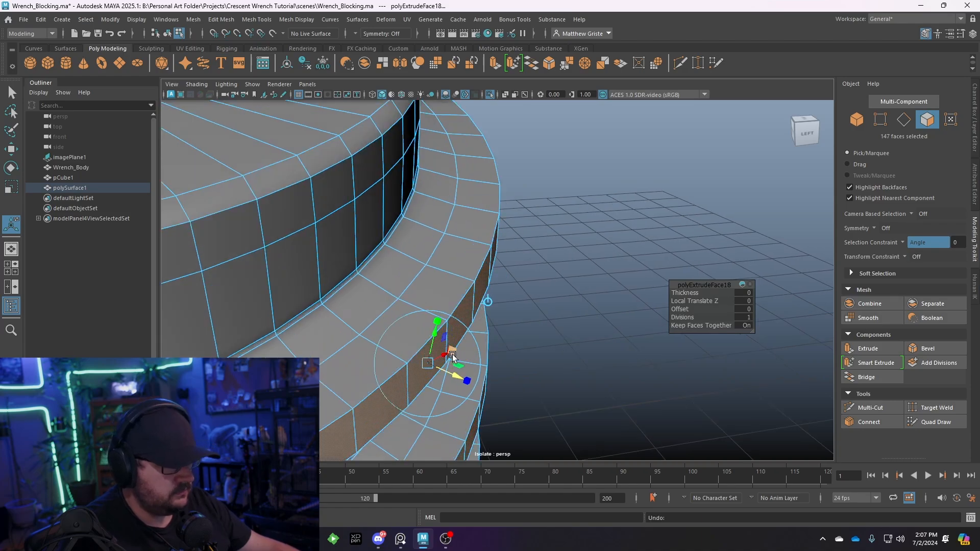
{"action": "left_click_drag", "start_coordinate": [457, 375], "coordinate": [418, 372]}
{"action": "key", "text": "g"}
{"action": "key", "text": "ctrl+z"}
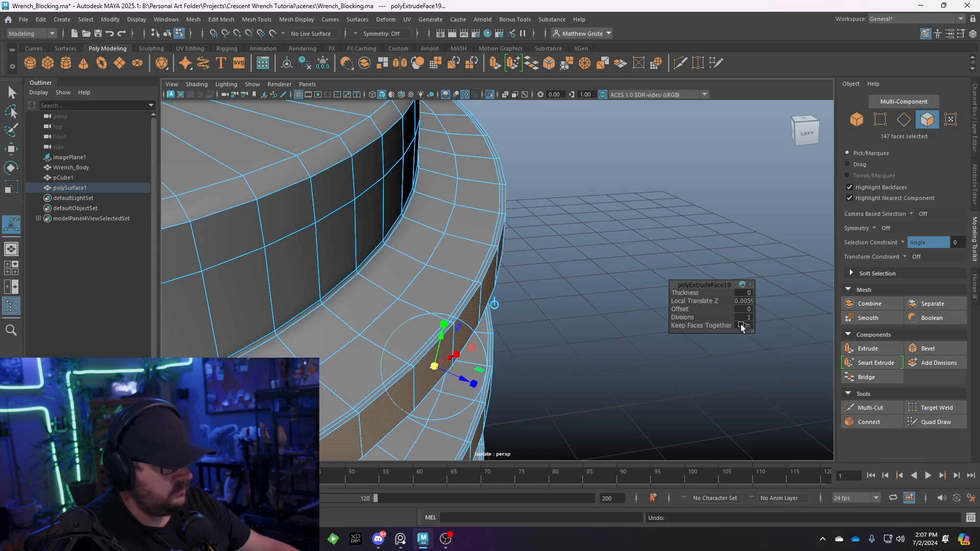
{"action": "key", "text": "ctrl+z"}
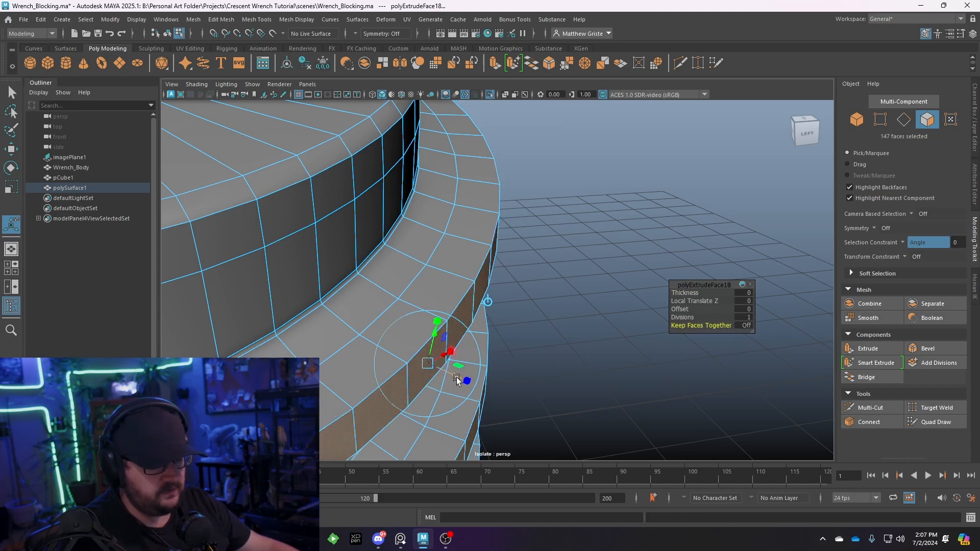
With Keep Faces Together off for the base pass, repeat Extrude outward along the rim, narrowing the faces into tapered teeth.
{"action": "key", "text": "g"}
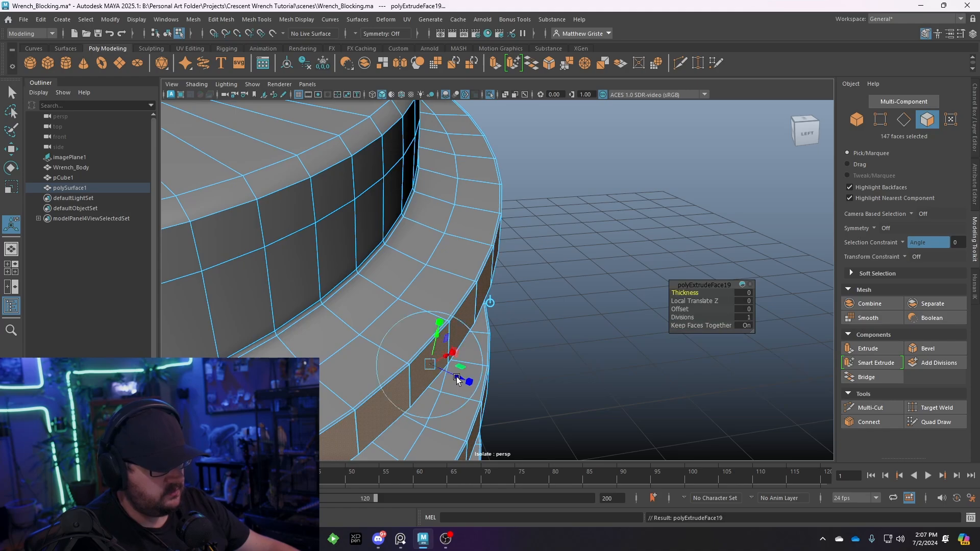
{"action": "left_click_drag", "start_coordinate": [458, 378], "coordinate": [476, 382]}
{"action": "key", "text": "g"}
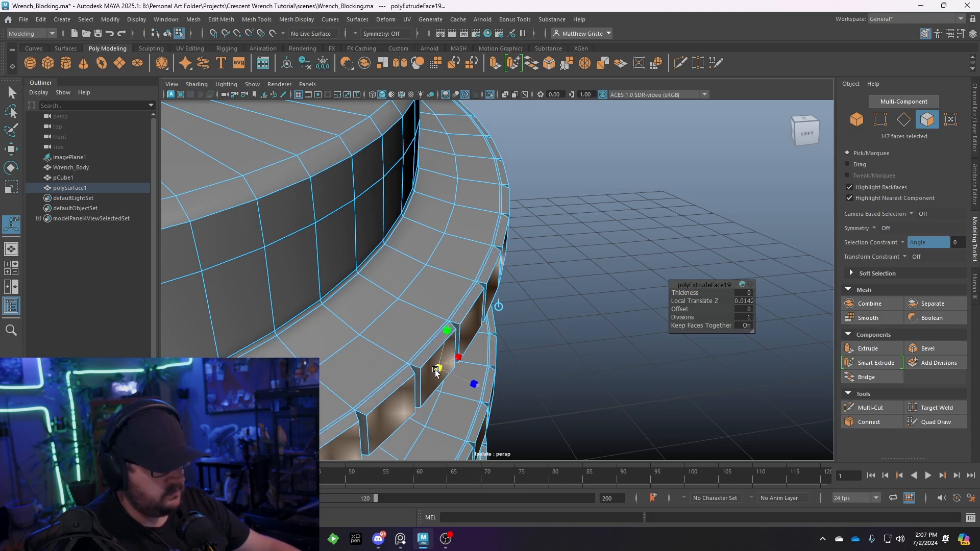
{"action": "left_click_drag", "start_coordinate": [470, 382], "coordinate": [476, 385]}
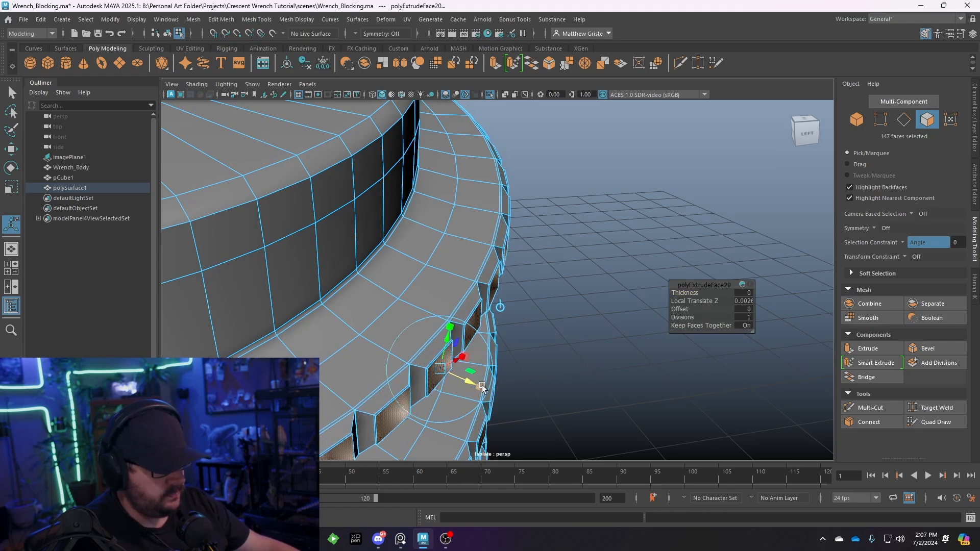
Check the new teeth on the smoothed screw in object mode, and switch it back to the unsmoothed display.
{"action": "right_click_drag", "start_coordinate": [422, 351], "coordinate": [477, 220]}
{"action": "key", "text": "3"}
{"action": "left_click", "coordinate": [587, 225]}
{"action": "right_click_drag", "start_coordinate": [587, 226], "coordinate": [485, 221], "text": "alt"}
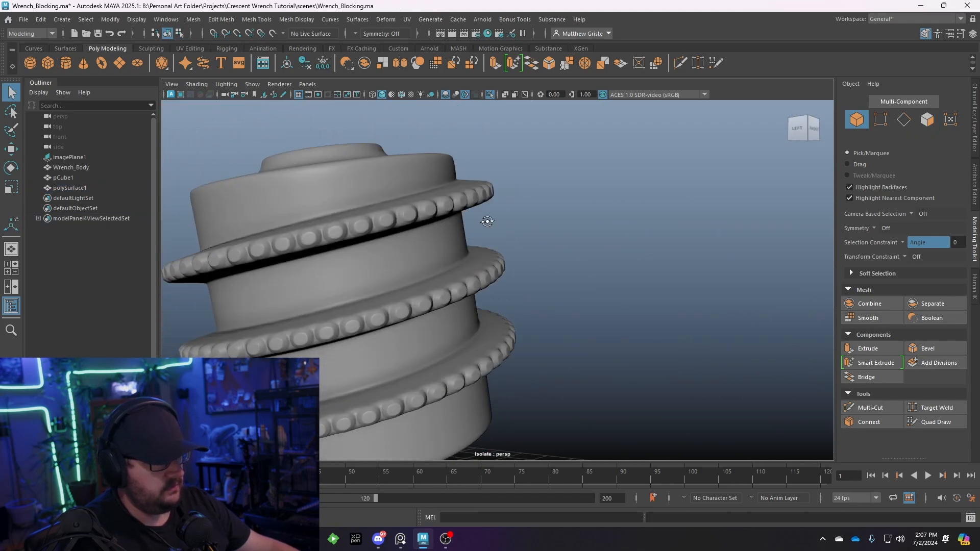
{"action": "left_click_drag", "start_coordinate": [485, 221], "coordinate": [503, 244], "text": "alt"}
{"action": "left_click", "coordinate": [464, 226]}
{"action": "key", "text": "1"}
{"action": "scroll", "coordinate": [461, 221], "scroll_direction": "up", "scroll_amount": 2}
Try to insert an edge loop along the teeth of the upper thread turn.
{"action": "left_click", "coordinate": [230, 21]}
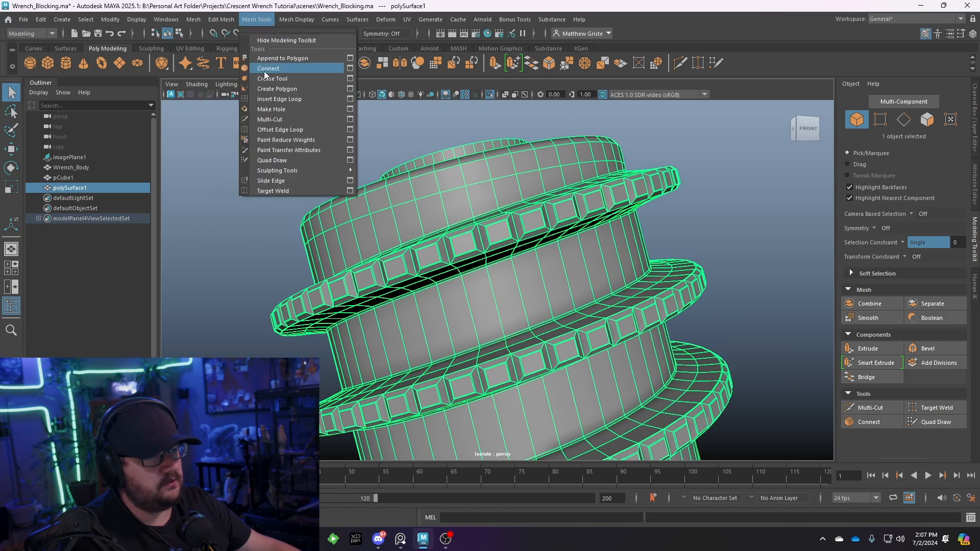
{"action": "left_click", "coordinate": [286, 100]}
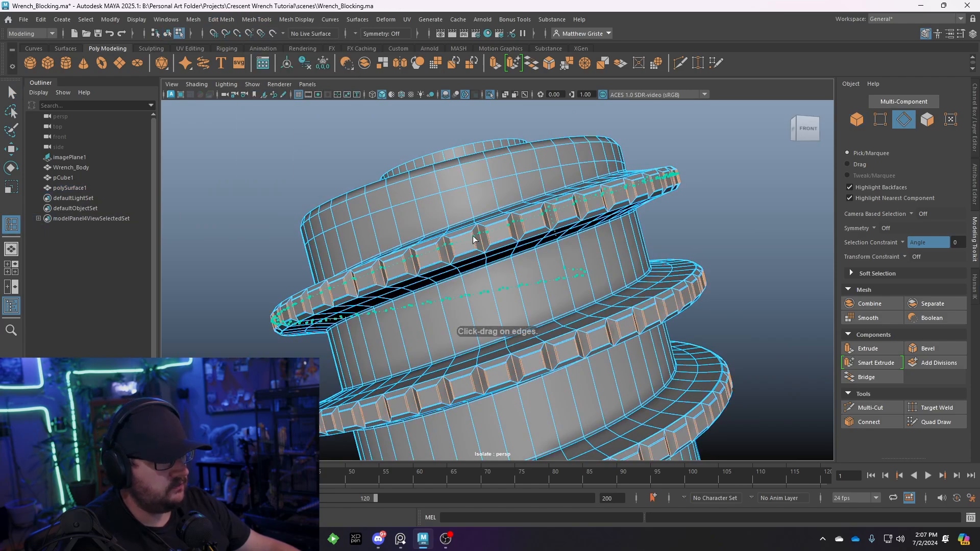
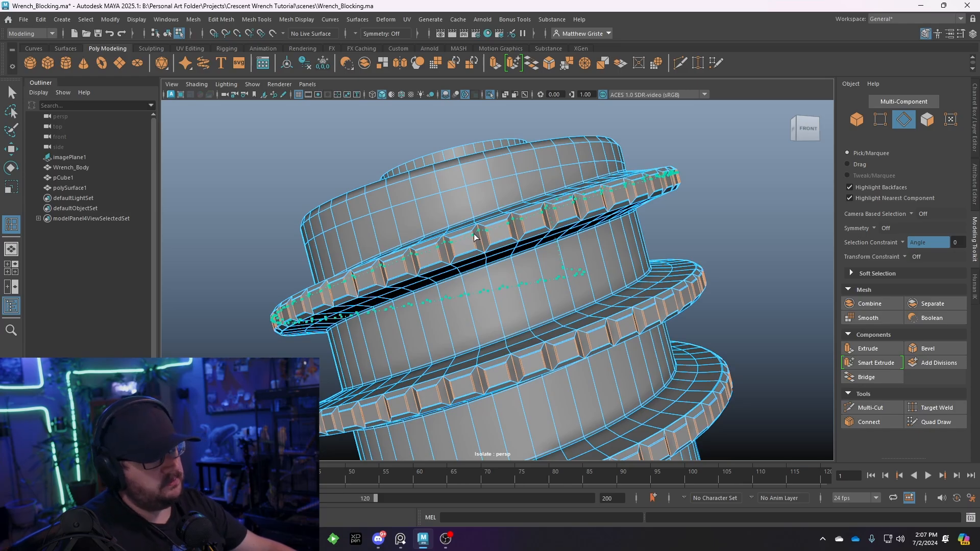
{"action": "left_click", "coordinate": [475, 236]}
Examine the teeth around the screw and the place where the thread's upper end meets the core.
{"action": "left_click_drag", "start_coordinate": [475, 237], "coordinate": [366, 280], "text": "alt"}
{"action": "scroll", "coordinate": [543, 265], "scroll_direction": "up", "scroll_amount": 5}
{"action": "scroll", "coordinate": [542, 264], "scroll_direction": "down", "scroll_amount": 5}
{"action": "scroll", "coordinate": [613, 252], "scroll_direction": "down", "scroll_amount": 3}
{"action": "middle_click_drag", "start_coordinate": [646, 248], "coordinate": [583, 256], "text": "alt"}
{"action": "left_click_drag", "start_coordinate": [584, 255], "coordinate": [446, 267], "text": "alt"}
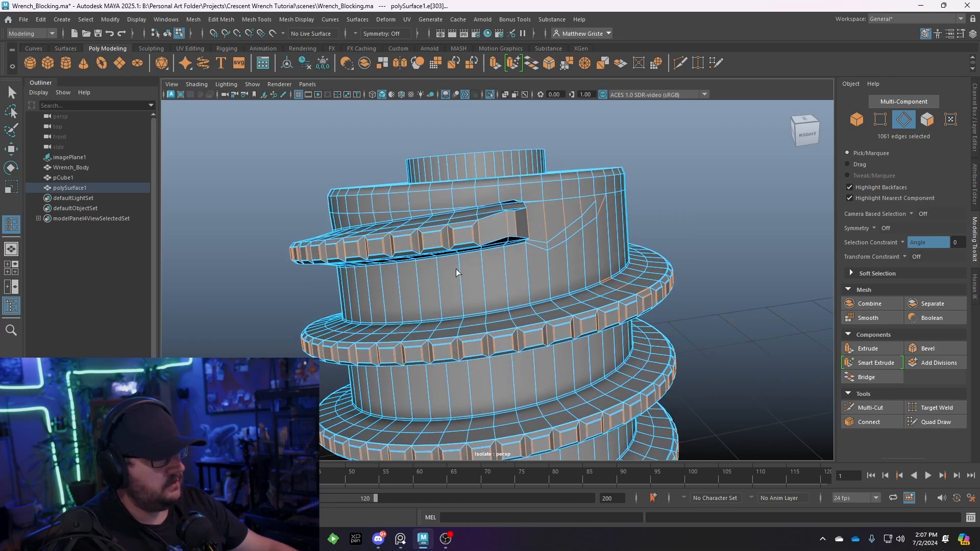
{"action": "middle_click_drag", "start_coordinate": [458, 272], "coordinate": [278, 299], "text": "alt"}
{"action": "scroll", "coordinate": [357, 267], "scroll_direction": "up", "scroll_amount": 2}
{"action": "scroll", "coordinate": [356, 273], "scroll_direction": "down", "scroll_amount": 2}
{"action": "left_click_drag", "start_coordinate": [356, 273], "coordinate": [352, 247], "text": "alt"}
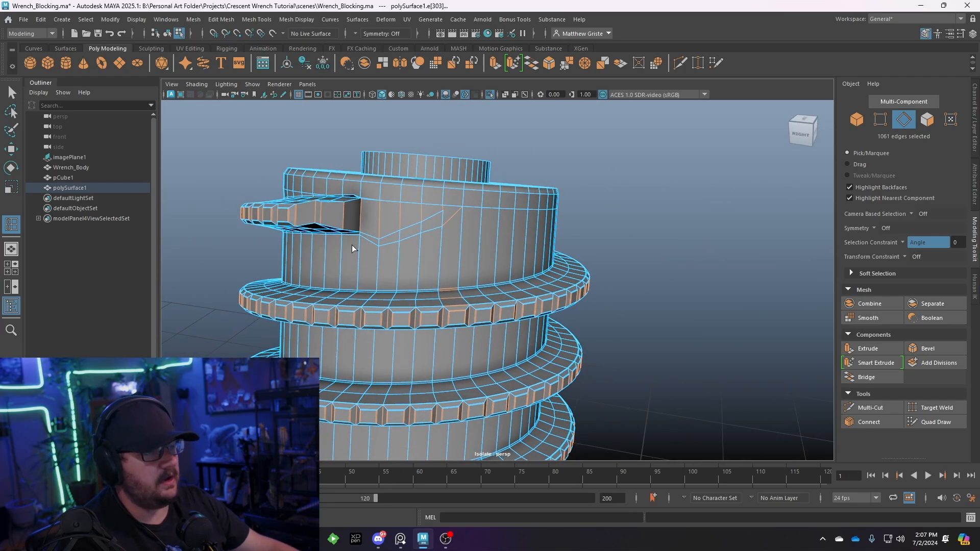
{"action": "middle_click_drag", "start_coordinate": [352, 248], "coordinate": [445, 306], "text": "alt"}
{"action": "scroll", "coordinate": [445, 305], "scroll_direction": "up", "scroll_amount": 3}
{"action": "left_click_drag", "start_coordinate": [445, 306], "coordinate": [477, 327], "text": "alt"}
{"action": "scroll", "coordinate": [372, 259], "scroll_direction": "up", "scroll_amount": 3}
{"action": "left_click_drag", "start_coordinate": [372, 259], "coordinate": [411, 268], "text": "alt"}
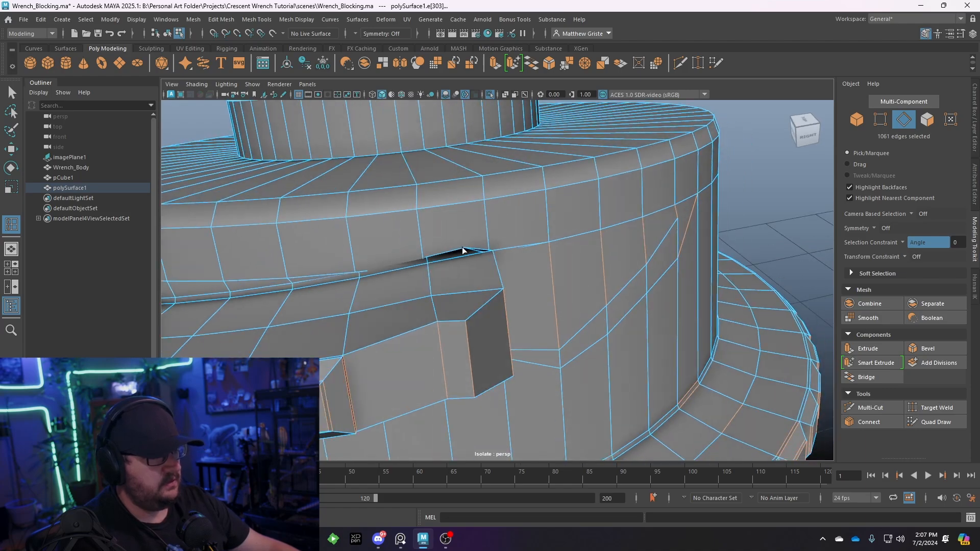
Undo the last change and adjust the height of the core vertex beside the dark gap above the upper thread end.
{"action": "right_click_drag", "start_coordinate": [462, 236], "coordinate": [419, 238]}
{"action": "key", "text": "ctrl+z"}
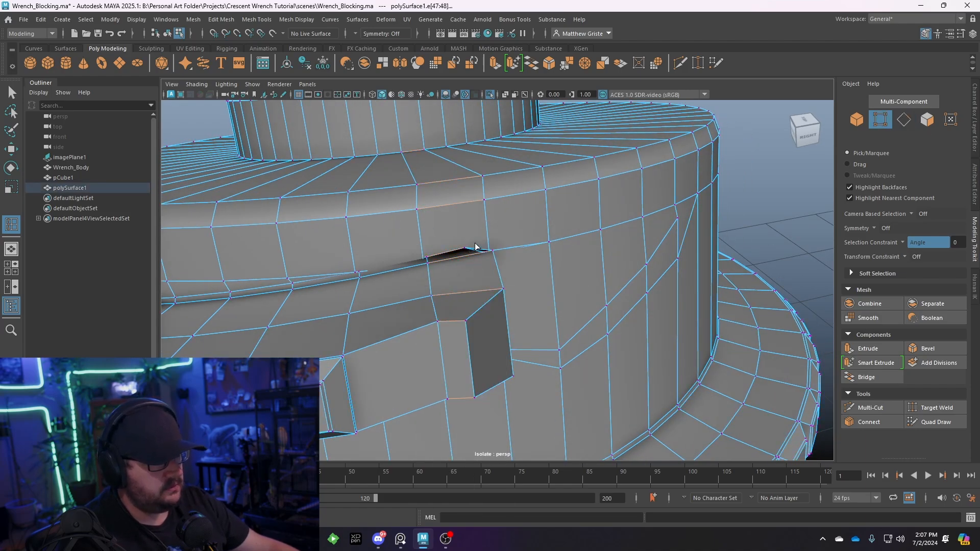
{"action": "key", "text": "q"}
{"action": "key", "text": "w"}
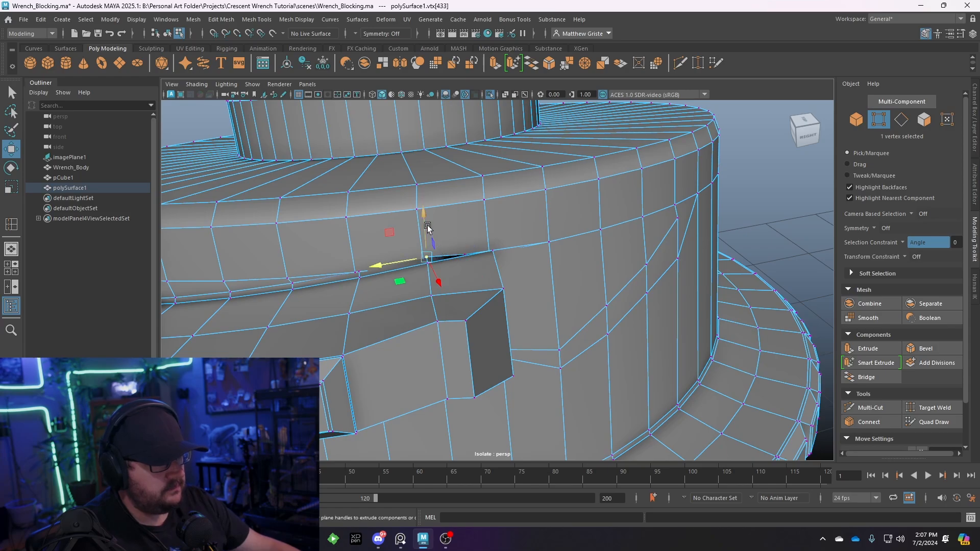
{"action": "mouse_move", "coordinate": [428, 227]}
{"action": "left_mouse_down"}
{"action": "mouse_move", "coordinate": [423, 214]}
{"action": "mouse_move", "coordinate": [425, 228]}
{"action": "left_mouse_up"}
Raise three neighbouring vertices along the edge between the core and the upper thread turn.
{"action": "left_click_drag", "start_coordinate": [429, 256], "coordinate": [515, 353], "text": "alt"}
{"action": "left_click", "coordinate": [428, 373]}
{"action": "left_click_drag", "start_coordinate": [430, 332], "coordinate": [432, 299]}
{"action": "left_click", "coordinate": [664, 375]}
{"action": "left_click_drag", "start_coordinate": [660, 365], "coordinate": [660, 341]}
{"action": "left_click", "coordinate": [200, 373]}
{"action": "left_click_drag", "start_coordinate": [209, 328], "coordinate": [214, 297]}
Shift the next vertex near the upper thread end sideways and raise it slightly.
{"action": "left_click", "coordinate": [272, 357]}
{"action": "left_click_drag", "start_coordinate": [331, 363], "coordinate": [284, 363]}
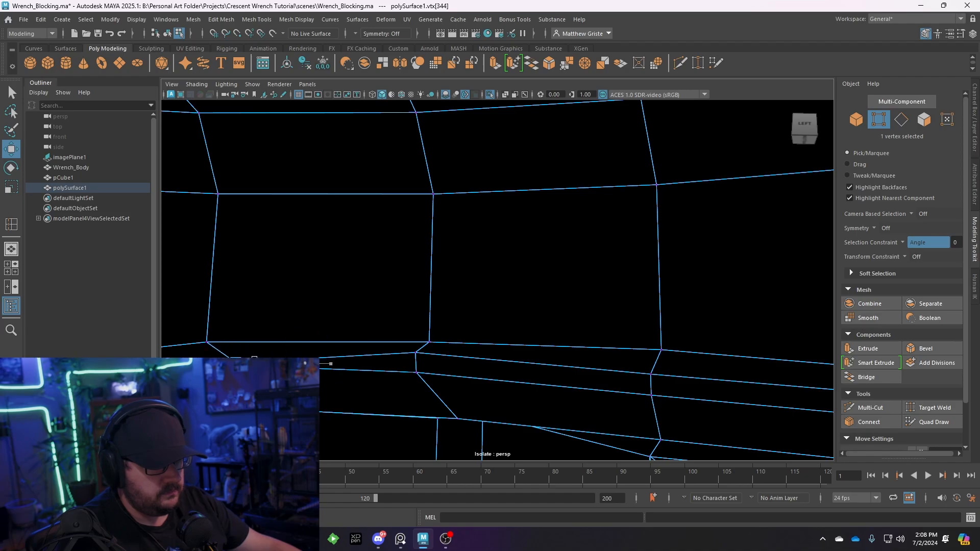
{"action": "left_click_drag", "start_coordinate": [242, 333], "coordinate": [242, 325]}
{"action": "left_click_drag", "start_coordinate": [475, 350], "coordinate": [358, 388], "text": "alt"}
{"action": "middle_click_drag", "start_coordinate": [408, 409], "coordinate": [518, 306], "text": "alt"}
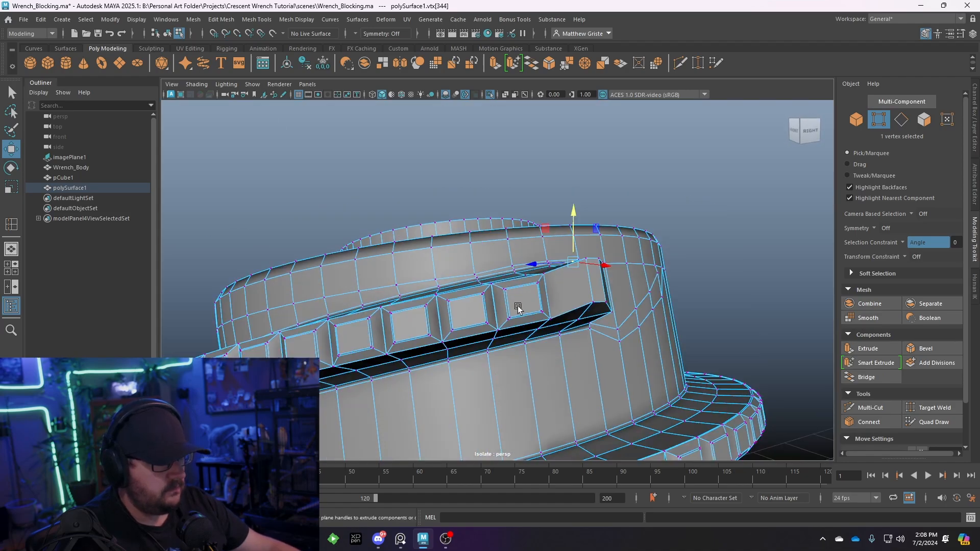
Select the narrow outer rim face beside the blunt upper end of the thread.
{"action": "left_click_drag", "start_coordinate": [519, 306], "coordinate": [505, 341], "text": "alt"}
{"action": "middle_click_drag", "start_coordinate": [633, 332], "coordinate": [556, 329], "text": "alt"}
{"action": "right_click_drag", "start_coordinate": [555, 329], "coordinate": [582, 312], "text": "alt"}
{"action": "left_click_drag", "start_coordinate": [582, 311], "coordinate": [599, 286], "text": "alt"}
{"action": "right_click_drag", "start_coordinate": [600, 236], "coordinate": [599, 276]}
{"action": "left_click", "coordinate": [593, 290]}
{"action": "left_click_drag", "start_coordinate": [592, 277], "coordinate": [588, 302]}
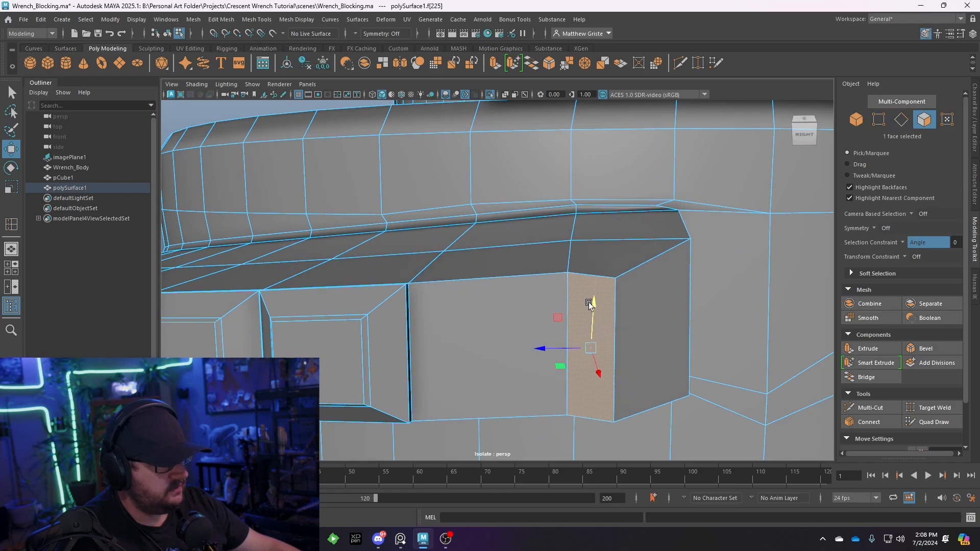
Examine the selected rim face and the surrounding geometry at the thread's upper end.
{"action": "right_click_drag", "start_coordinate": [589, 302], "coordinate": [516, 321], "text": "alt"}
{"action": "left_click_drag", "start_coordinate": [516, 321], "coordinate": [464, 298], "text": "alt"}
{"action": "scroll", "coordinate": [567, 317], "scroll_direction": "up", "scroll_amount": 5}
{"action": "scroll", "coordinate": [566, 318], "scroll_direction": "down", "scroll_amount": 5}
{"action": "scroll", "coordinate": [518, 321], "scroll_direction": "up", "scroll_amount": 2}
{"action": "scroll", "coordinate": [517, 323], "scroll_direction": "up", "scroll_amount": 1}
{"action": "scroll", "coordinate": [518, 315], "scroll_direction": "up", "scroll_amount": 5}
{"action": "scroll", "coordinate": [516, 320], "scroll_direction": "down", "scroll_amount": 5}
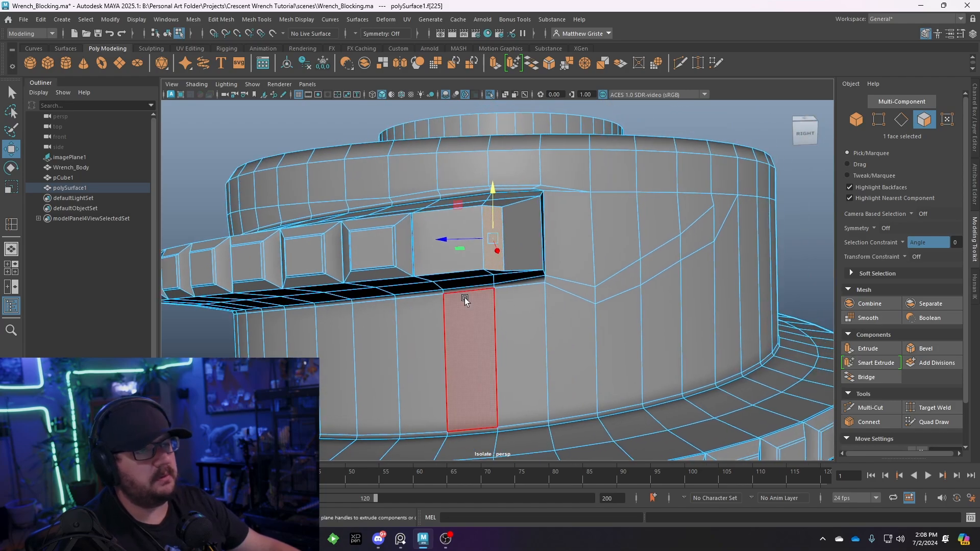
Start a Multi-Cut at the upper corner of the thread's blunt end and carry it across the narrow rim face to the first grip tooth.
{"action": "left_click", "coordinate": [257, 20]}
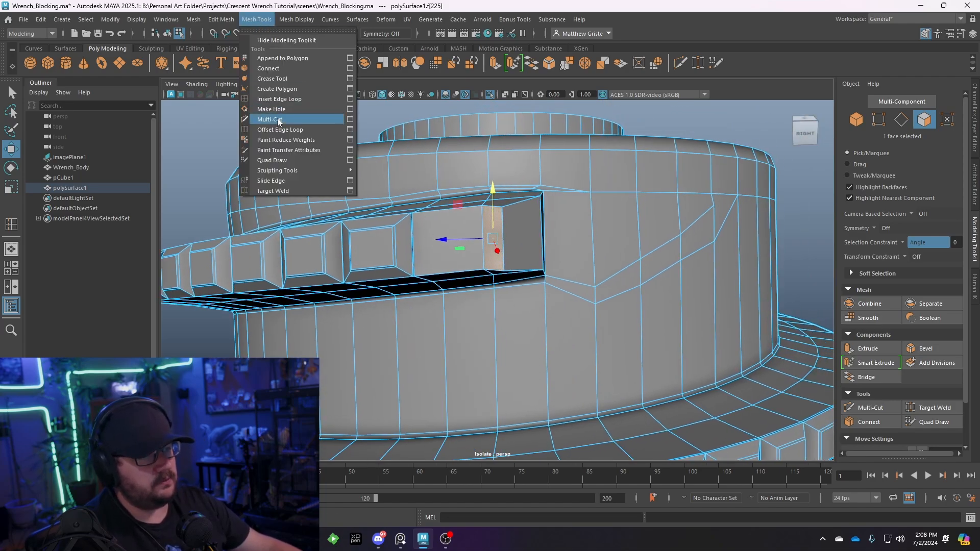
{"action": "left_click", "coordinate": [324, 119]}
{"action": "scroll", "coordinate": [492, 166], "scroll_direction": "up", "scroll_amount": 8}
{"action": "left_click_drag", "start_coordinate": [491, 166], "coordinate": [505, 281], "text": "alt"}
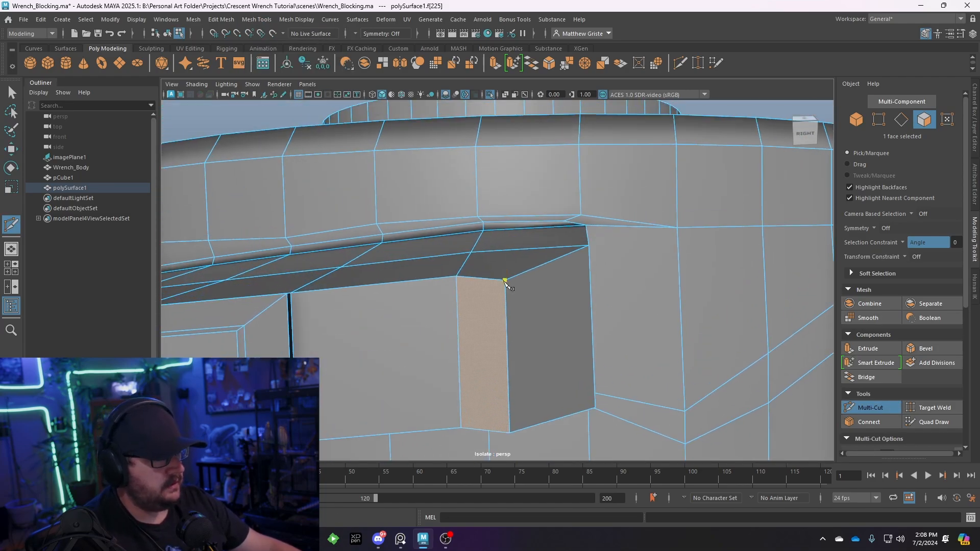
{"action": "left_click_drag", "start_coordinate": [426, 317], "coordinate": [566, 276], "text": "alt"}
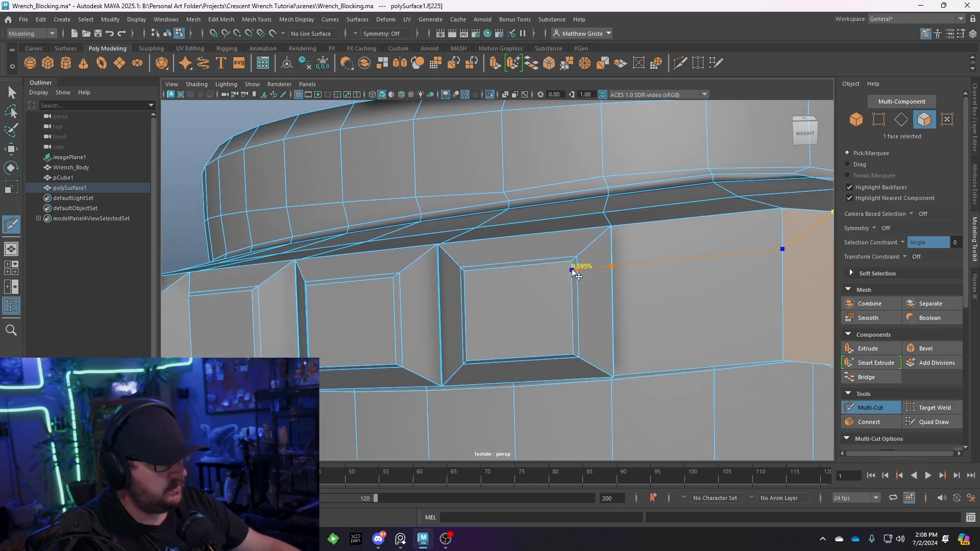
Extend the cut across the first grip tooth to the far inner edge of the second tooth.
{"action": "left_click_drag", "start_coordinate": [305, 300], "coordinate": [388, 314], "text": "alt"}
{"action": "scroll", "coordinate": [388, 315], "scroll_direction": "down", "scroll_amount": 8}
{"action": "middle_click_drag", "start_coordinate": [388, 315], "coordinate": [531, 268], "text": "alt"}
{"action": "scroll", "coordinate": [531, 267], "scroll_direction": "up", "scroll_amount": 4}
{"action": "left_click_drag", "start_coordinate": [531, 267], "coordinate": [507, 282], "text": "alt"}
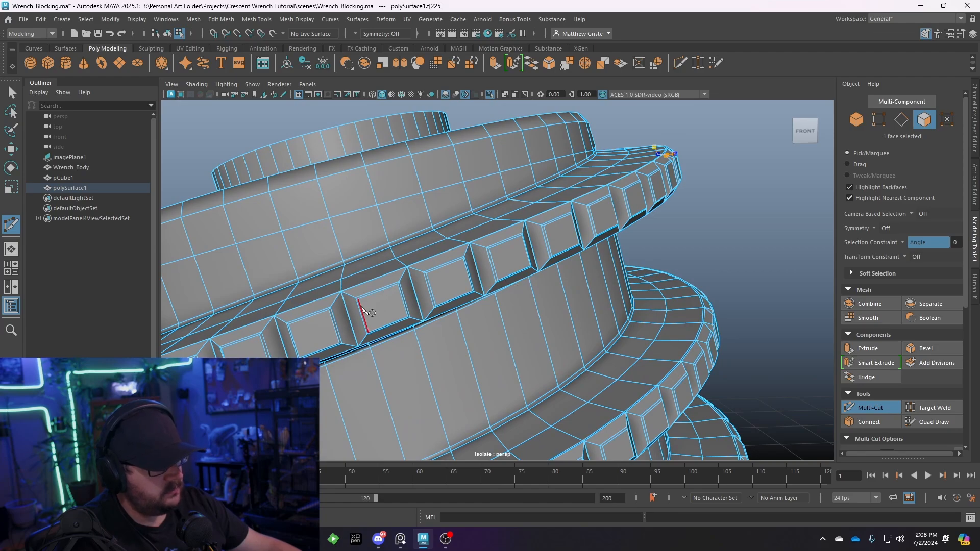
{"action": "scroll", "coordinate": [361, 305], "scroll_direction": "up", "scroll_amount": 6}
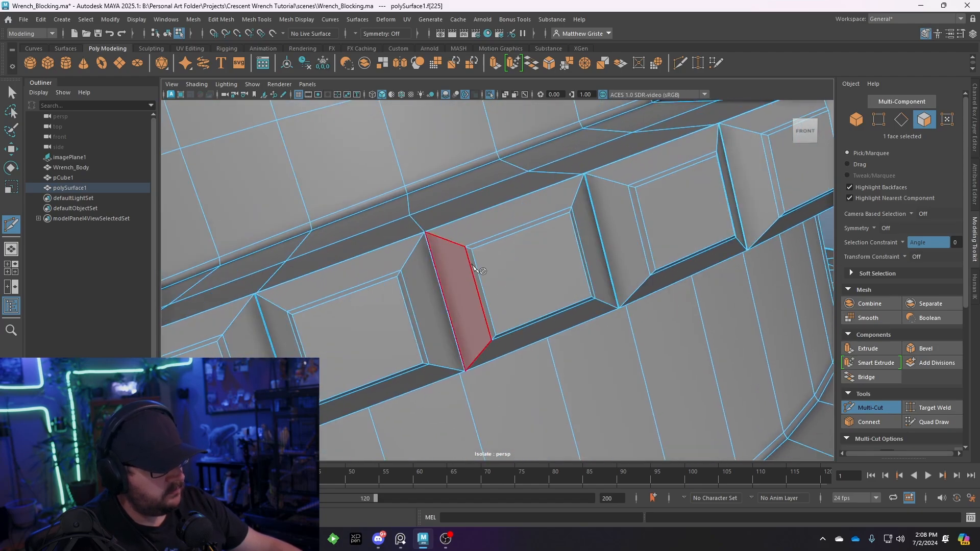
{"action": "left_click_drag", "start_coordinate": [476, 259], "coordinate": [460, 278], "text": "alt"}
{"action": "left_click_drag", "start_coordinate": [565, 284], "coordinate": [587, 273], "text": "alt"}
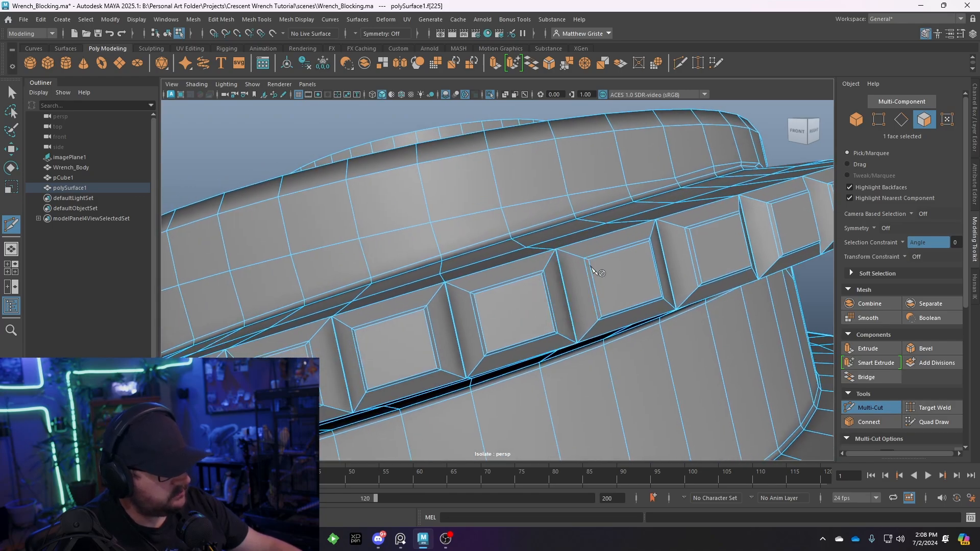
{"action": "left_click_drag", "start_coordinate": [664, 255], "coordinate": [624, 263], "text": "alt"}
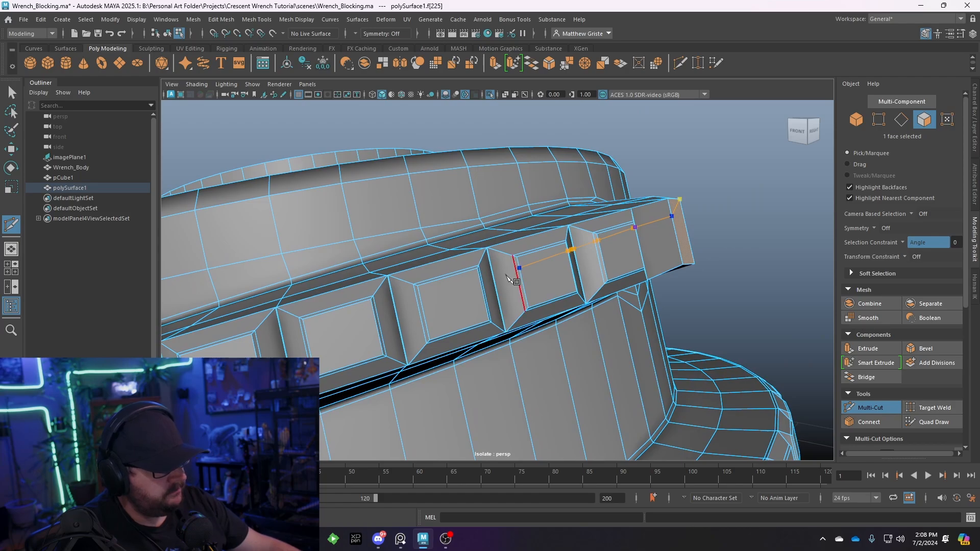
Replace the last cut point on the second tooth with one closer to the tooth's upper corner.
{"action": "left_click_drag", "start_coordinate": [506, 276], "coordinate": [466, 291], "text": "alt"}
{"action": "scroll", "coordinate": [466, 291], "scroll_direction": "up", "scroll_amount": 6}
{"action": "scroll", "coordinate": [556, 263], "scroll_direction": "down", "scroll_amount": 2}
{"action": "mouse_move", "coordinate": [556, 262]}
{"action": "left_mouse_down", "text": "alt"}
{"action": "mouse_move", "coordinate": [512, 265]}
{"action": "mouse_move", "coordinate": [539, 254]}
{"action": "left_mouse_up", "text": "alt"}
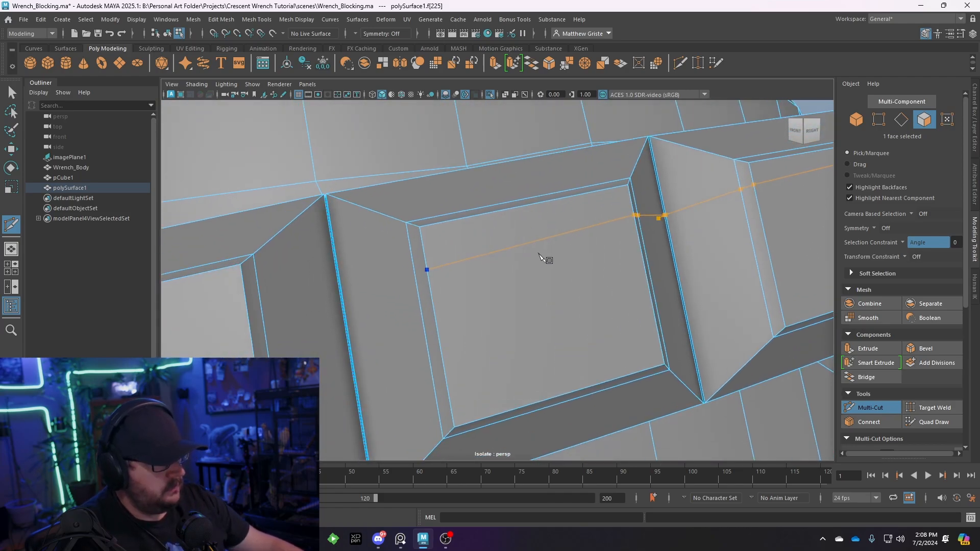
{"action": "key", "text": "ctrl+z"}
{"action": "left_click", "coordinate": [422, 240]}
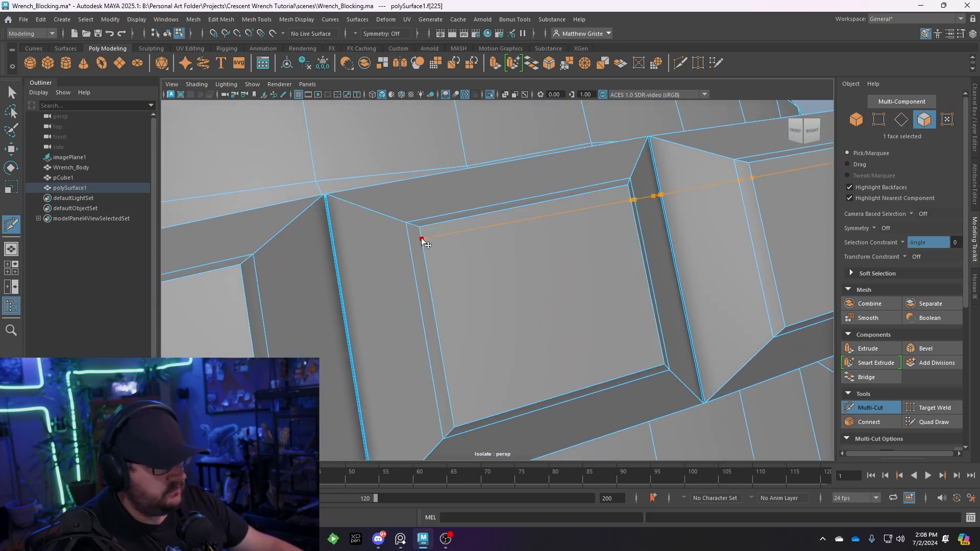
Extend the cut across the next two teeth, placing each point just below the upper corner of the far inner edge.
{"action": "scroll", "coordinate": [424, 240], "scroll_direction": "down", "scroll_amount": 5}
{"action": "middle_click_drag", "start_coordinate": [382, 269], "coordinate": [481, 237], "text": "alt"}
{"action": "scroll", "coordinate": [491, 306], "scroll_direction": "up", "scroll_amount": 6}
{"action": "scroll", "coordinate": [458, 248], "scroll_direction": "down", "scroll_amount": 3}
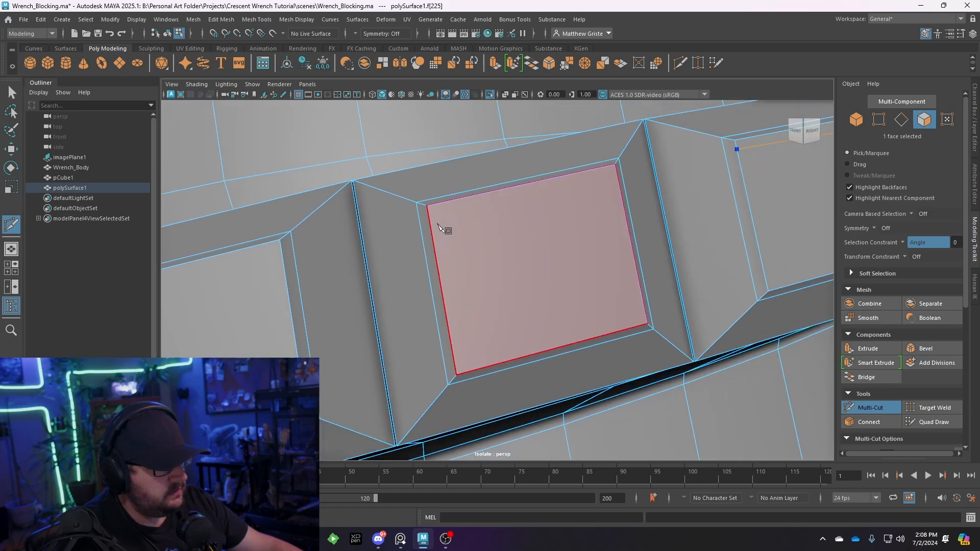
{"action": "left_click", "coordinate": [429, 217]}
{"action": "middle_click_drag", "start_coordinate": [315, 280], "coordinate": [481, 251], "text": "alt"}
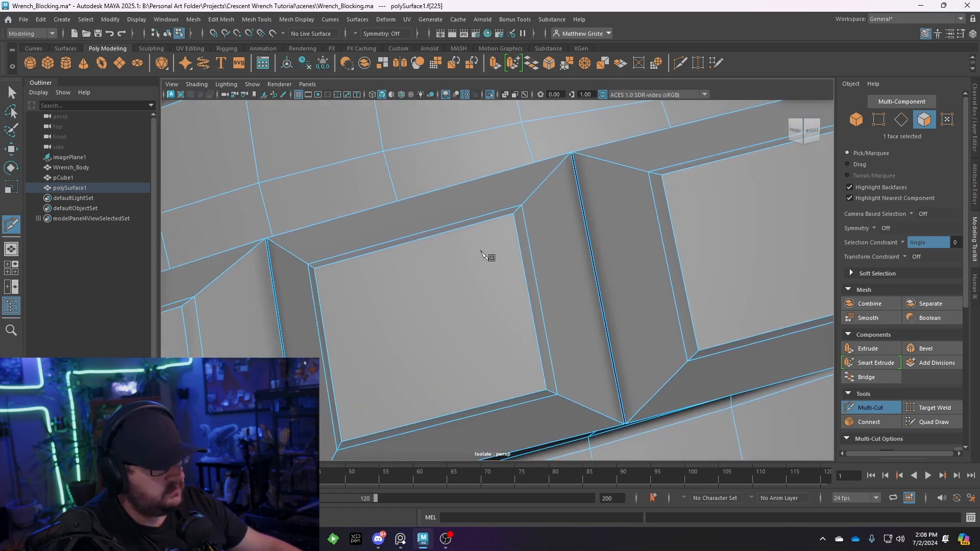
{"action": "left_click", "coordinate": [316, 284]}
{"action": "middle_click_drag", "start_coordinate": [317, 284], "coordinate": [348, 280], "text": "alt"}
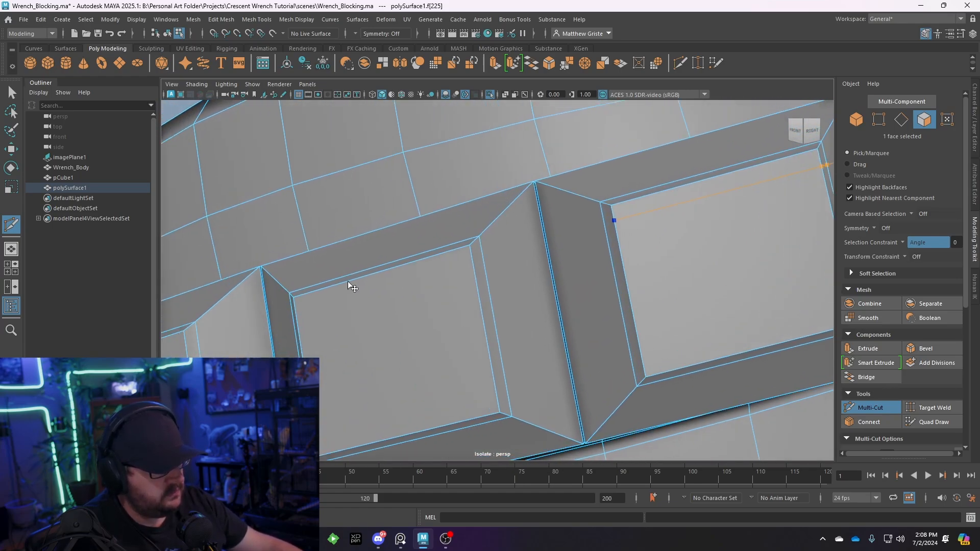
Continue the cut tooth by tooth along the front stretch of the upper thread turn, staying just below the teeth's upper edges.
{"action": "scroll", "coordinate": [357, 286], "scroll_direction": "down", "scroll_amount": 8}
{"action": "left_click_drag", "start_coordinate": [388, 291], "coordinate": [483, 301], "text": "alt"}
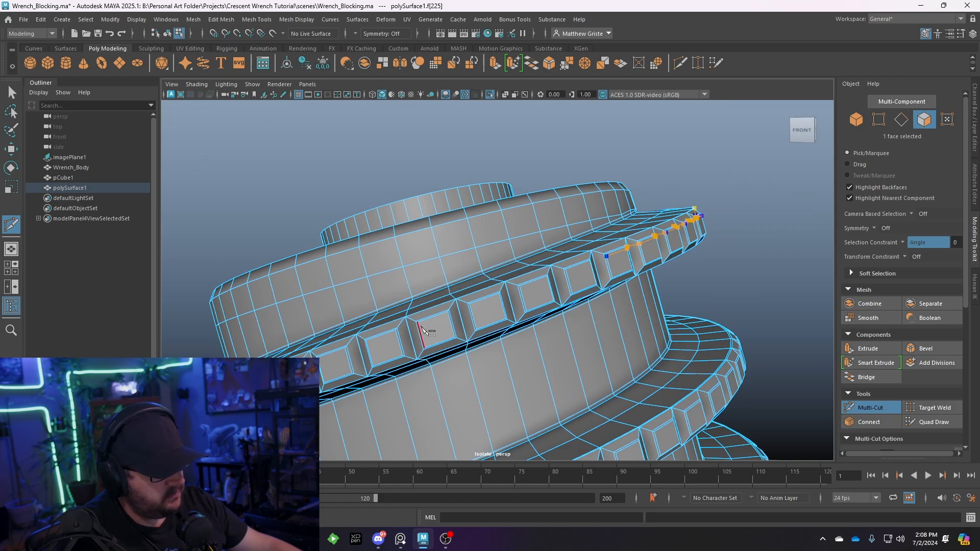
{"action": "scroll", "coordinate": [462, 314], "scroll_direction": "up", "scroll_amount": 3}
{"action": "middle_click_drag", "start_coordinate": [445, 329], "coordinate": [626, 204], "text": "alt"}
{"action": "scroll", "coordinate": [477, 327], "scroll_direction": "up", "scroll_amount": 4}
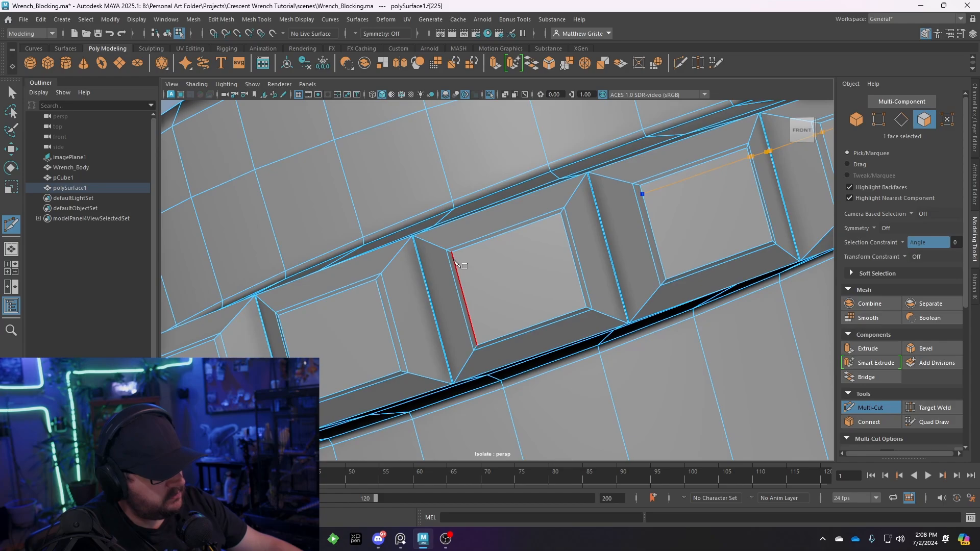
{"action": "middle_click_drag", "start_coordinate": [358, 328], "coordinate": [477, 276], "text": "alt"}
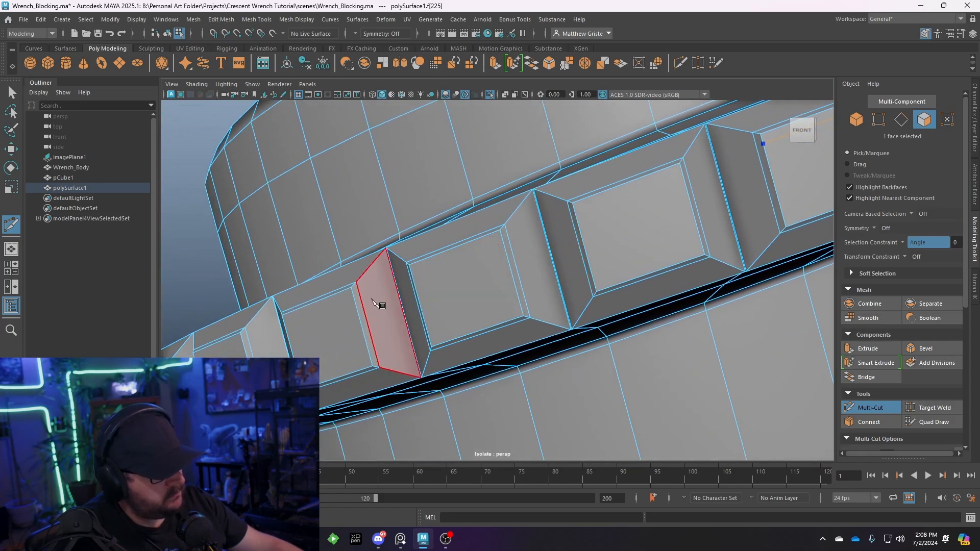
{"action": "middle_click_drag", "start_coordinate": [264, 356], "coordinate": [339, 344], "text": "alt"}
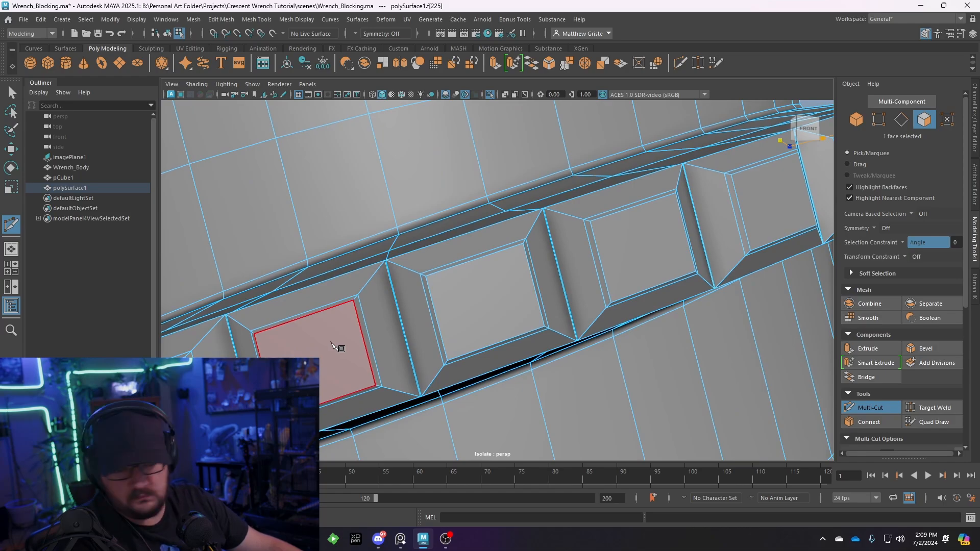
{"action": "middle_click_drag", "start_coordinate": [339, 346], "coordinate": [370, 308], "text": "alt"}
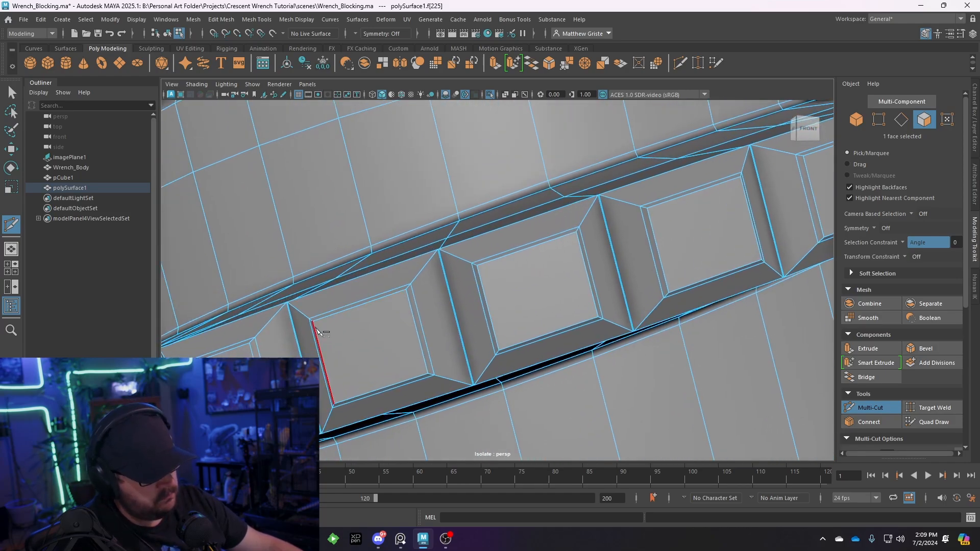
{"action": "left_click", "coordinate": [315, 331]}
Carry the cut across the teeth between the front and left side of the upper thread turn.
{"action": "left_click_drag", "start_coordinate": [326, 341], "coordinate": [494, 308], "text": "alt"}
{"action": "scroll", "coordinate": [484, 304], "scroll_direction": "down", "scroll_amount": 5}
{"action": "middle_click_drag", "start_coordinate": [494, 307], "coordinate": [440, 302], "text": "alt"}
{"action": "scroll", "coordinate": [438, 302], "scroll_direction": "up", "scroll_amount": 5}
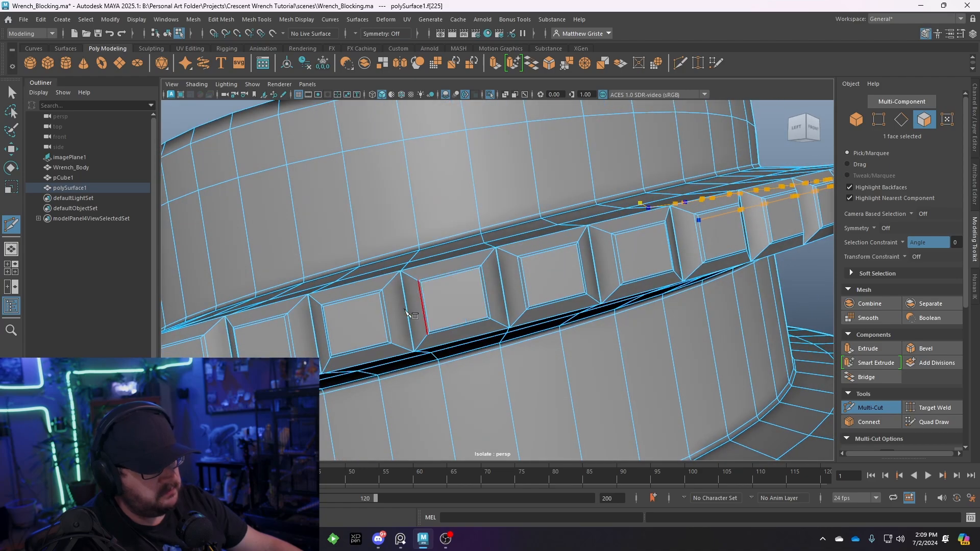
{"action": "left_click_drag", "start_coordinate": [408, 306], "coordinate": [417, 307], "text": "alt"}
{"action": "scroll", "coordinate": [419, 310], "scroll_direction": "up", "scroll_amount": 3}
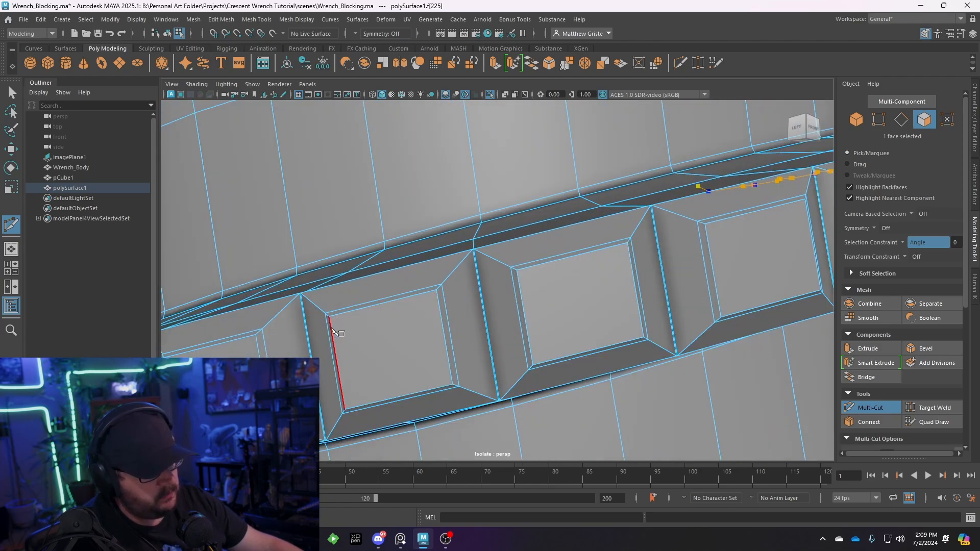
{"action": "left_click", "coordinate": [325, 334]}
Extend the cut around the left side and across the teeth on the back of the screw.
{"action": "left_click_drag", "start_coordinate": [325, 334], "coordinate": [454, 311], "text": "alt"}
{"action": "scroll", "coordinate": [454, 311], "scroll_direction": "down", "scroll_amount": 4}
{"action": "middle_click_drag", "start_coordinate": [401, 313], "coordinate": [537, 306], "text": "alt"}
{"action": "scroll", "coordinate": [516, 316], "scroll_direction": "up", "scroll_amount": 3}
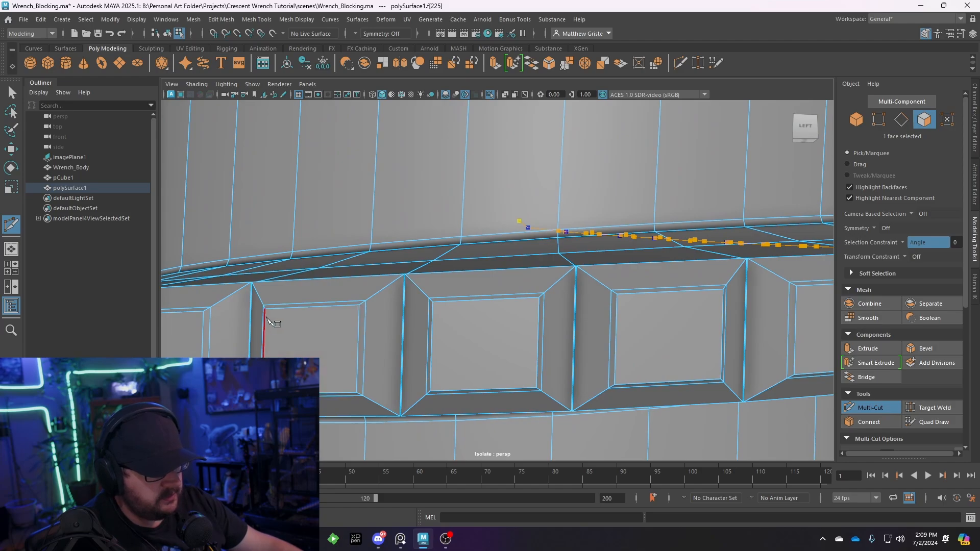
{"action": "mouse_move", "coordinate": [264, 323]}
{"action": "left_mouse_down", "text": "alt"}
{"action": "mouse_move", "coordinate": [398, 333]}
{"action": "mouse_move", "coordinate": [519, 325]}
{"action": "mouse_move", "coordinate": [487, 302]}
{"action": "mouse_move", "coordinate": [471, 261]}
{"action": "mouse_move", "coordinate": [482, 237]}
{"action": "mouse_move", "coordinate": [510, 240]}
{"action": "left_mouse_up", "text": "alt"}
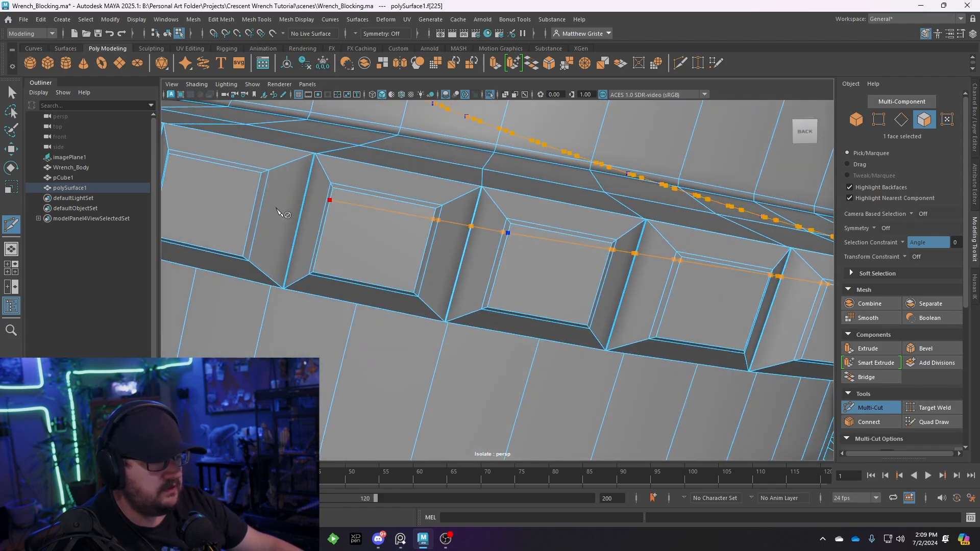
Continue the cut past the back of the screw, adding points near the upper corners of the following teeth.
{"action": "left_click_drag", "start_coordinate": [278, 209], "coordinate": [320, 272], "text": "alt"}
{"action": "scroll", "coordinate": [468, 249], "scroll_direction": "down", "scroll_amount": 5}
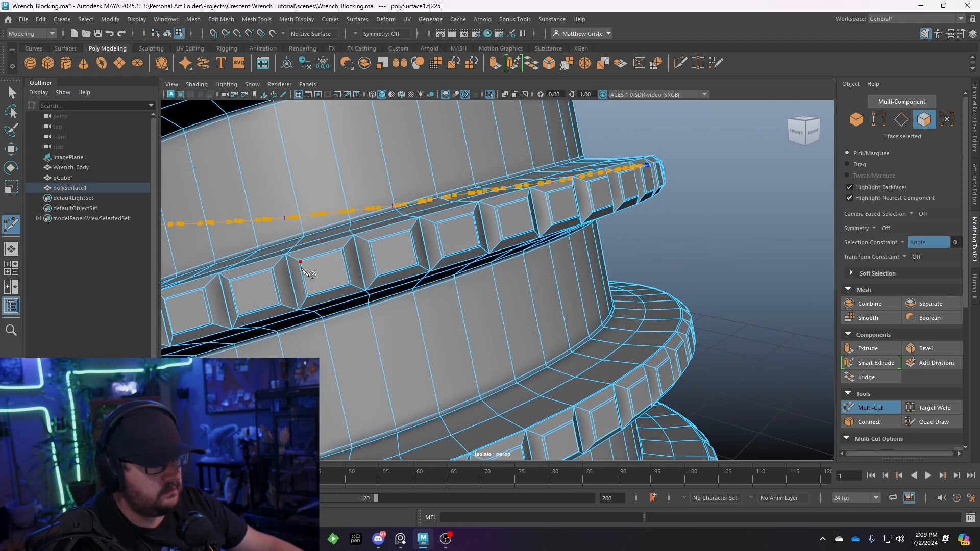
{"action": "middle_click_drag", "start_coordinate": [302, 268], "coordinate": [396, 260], "text": "alt"}
{"action": "scroll", "coordinate": [376, 322], "scroll_direction": "up", "scroll_amount": 4}
{"action": "middle_click_drag", "start_coordinate": [376, 322], "coordinate": [504, 270], "text": "alt"}
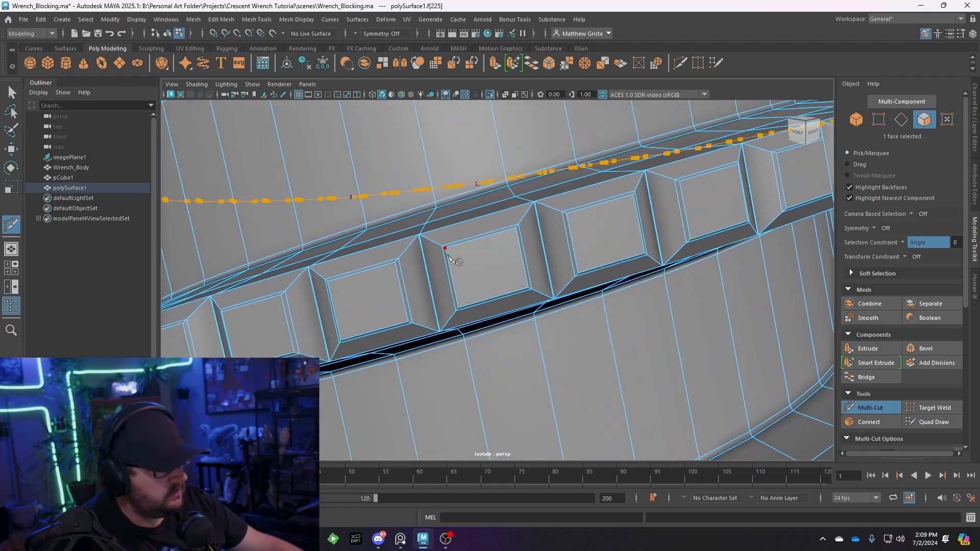
Undo the cut point placed too close to a tooth's upper corner and set it slightly lower on the inner edge.
{"action": "scroll", "coordinate": [566, 237], "scroll_direction": "down", "scroll_amount": 4}
{"action": "middle_click_drag", "start_coordinate": [565, 236], "coordinate": [427, 280], "text": "alt"}
{"action": "left_click_drag", "start_coordinate": [427, 280], "coordinate": [386, 280], "text": "alt"}
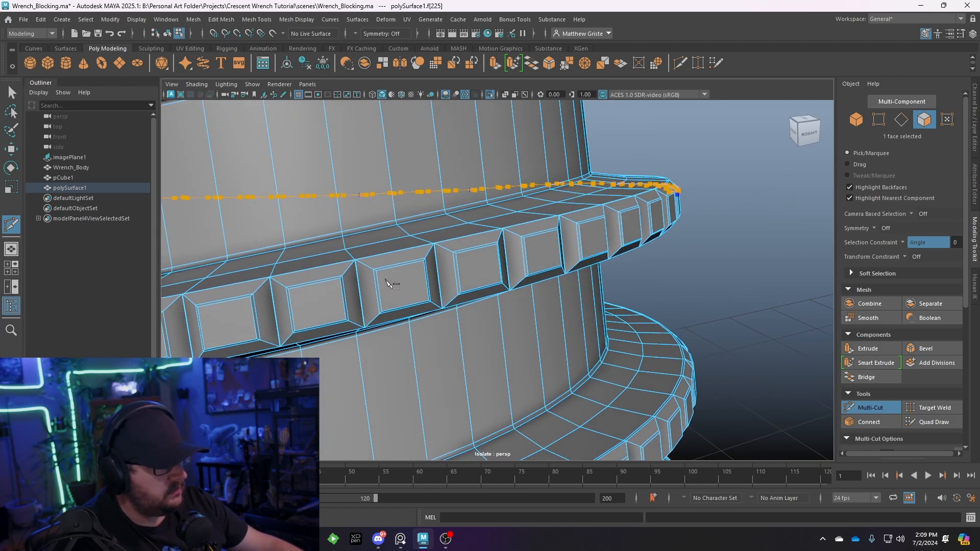
{"action": "middle_click_drag", "start_coordinate": [378, 278], "coordinate": [492, 171], "text": "alt"}
{"action": "scroll", "coordinate": [396, 280], "scroll_direction": "up", "scroll_amount": 5}
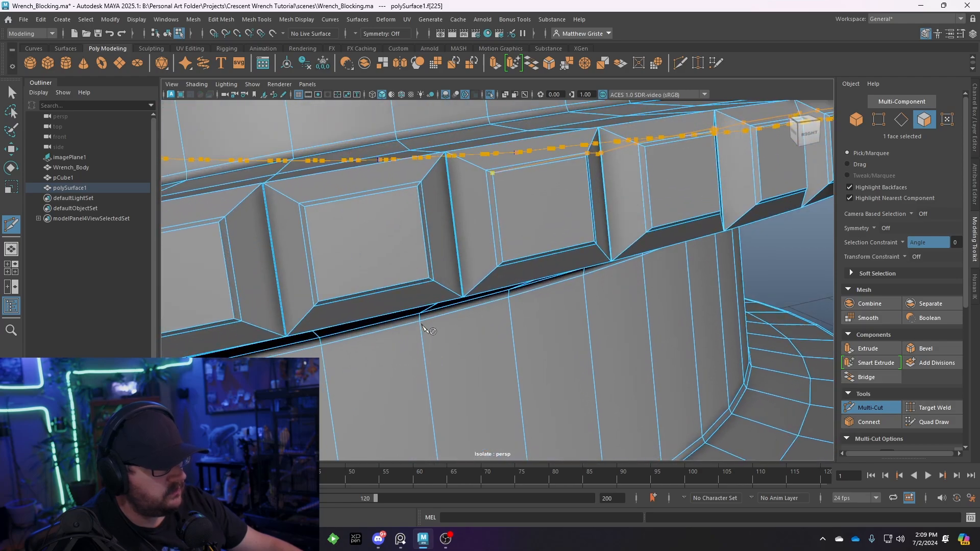
{"action": "key", "text": "ctrl+z"}
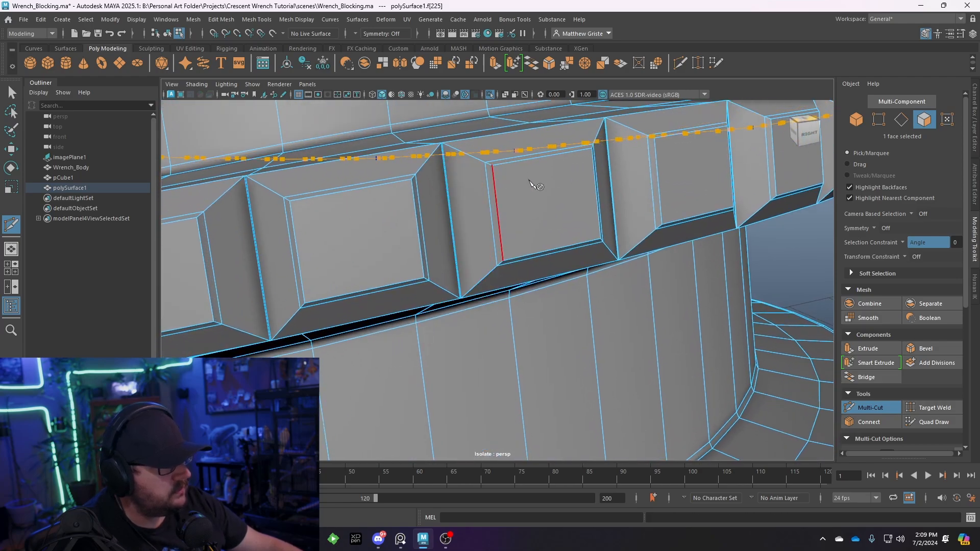
{"action": "left_click_drag", "start_coordinate": [531, 184], "coordinate": [593, 197], "text": "alt"}
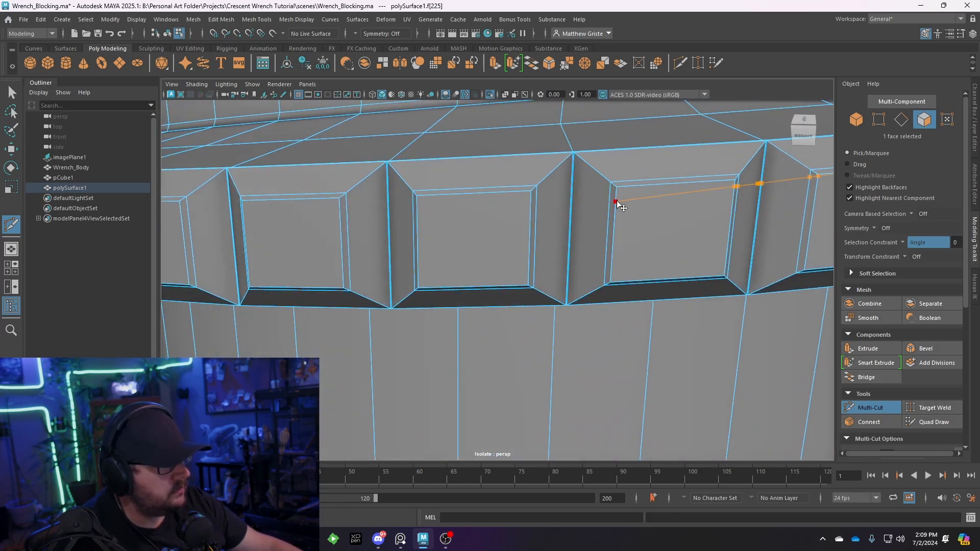
Extend the cut across the next teeth along the right side of the screw.
{"action": "scroll", "coordinate": [617, 201], "scroll_direction": "down", "scroll_amount": 5}
{"action": "middle_click_drag", "start_coordinate": [617, 202], "coordinate": [531, 249], "text": "alt"}
{"action": "left_click_drag", "start_coordinate": [663, 217], "coordinate": [514, 249], "text": "alt"}
{"action": "scroll", "coordinate": [428, 203], "scroll_direction": "up", "scroll_amount": 4}
{"action": "left_click", "coordinate": [507, 273]}
{"action": "middle_click_drag", "start_coordinate": [383, 278], "coordinate": [502, 268], "text": "alt"}
{"action": "left_click_drag", "start_coordinate": [427, 282], "coordinate": [406, 276], "text": "alt"}
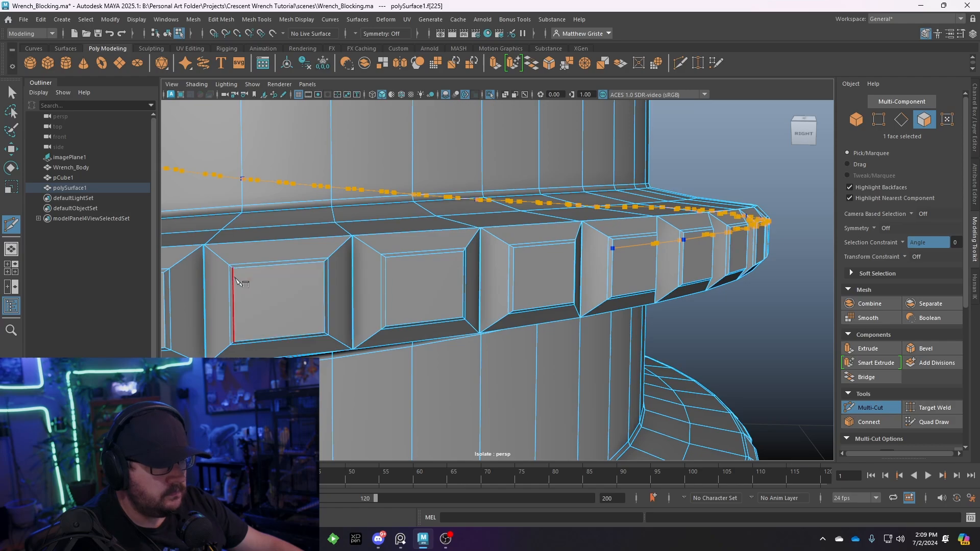
Extend the Multi-Cut line around the screw's right side to the front, placing points just below the teeth's inner upper corners.
{"action": "left_click_drag", "start_coordinate": [232, 280], "coordinate": [396, 262], "text": "alt"}
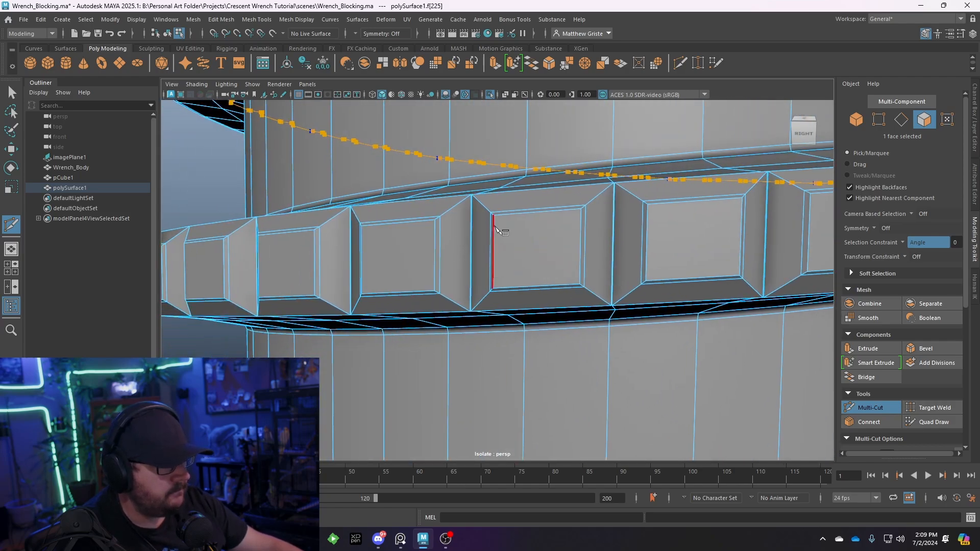
{"action": "mouse_move", "coordinate": [449, 236]}
{"action": "left_mouse_down", "text": "alt"}
{"action": "mouse_move", "coordinate": [433, 247]}
{"action": "mouse_move", "coordinate": [459, 236]}
{"action": "left_mouse_up", "text": "alt"}
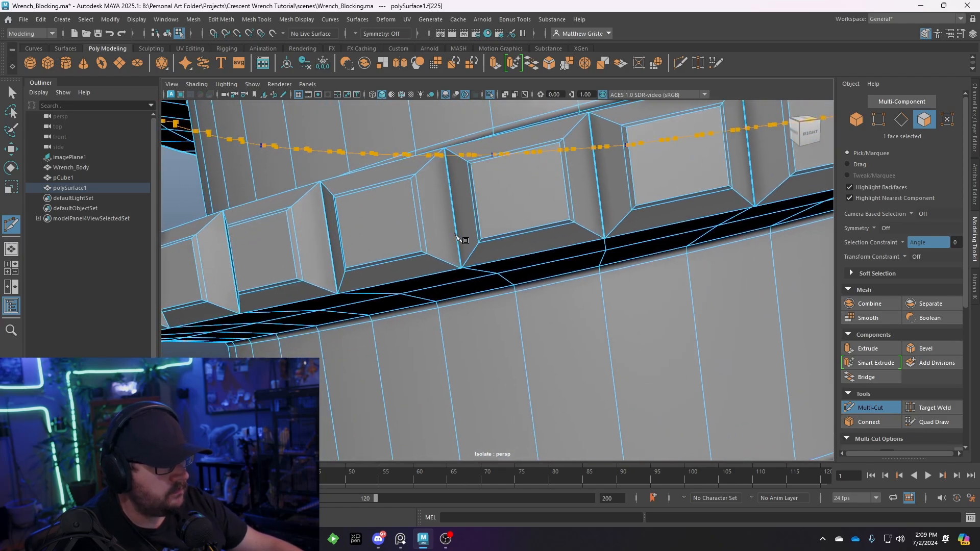
{"action": "middle_click_drag", "start_coordinate": [459, 236], "coordinate": [566, 217], "text": "alt"}
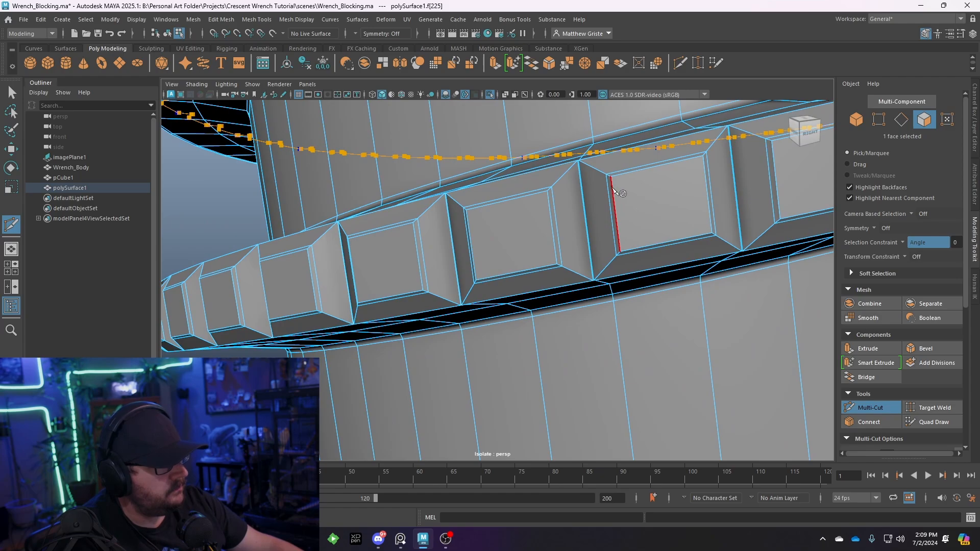
{"action": "scroll", "coordinate": [606, 190], "scroll_direction": "down", "scroll_amount": 5}
{"action": "left_click_drag", "start_coordinate": [595, 221], "coordinate": [622, 221], "text": "alt"}
{"action": "scroll", "coordinate": [622, 221], "scroll_direction": "up", "scroll_amount": 5}
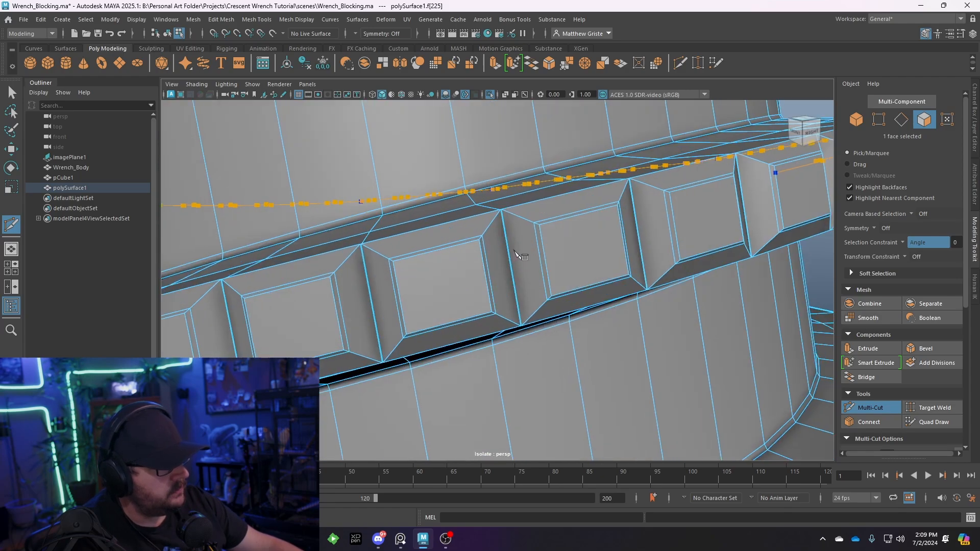
{"action": "middle_click_drag", "start_coordinate": [525, 253], "coordinate": [402, 276], "text": "alt"}
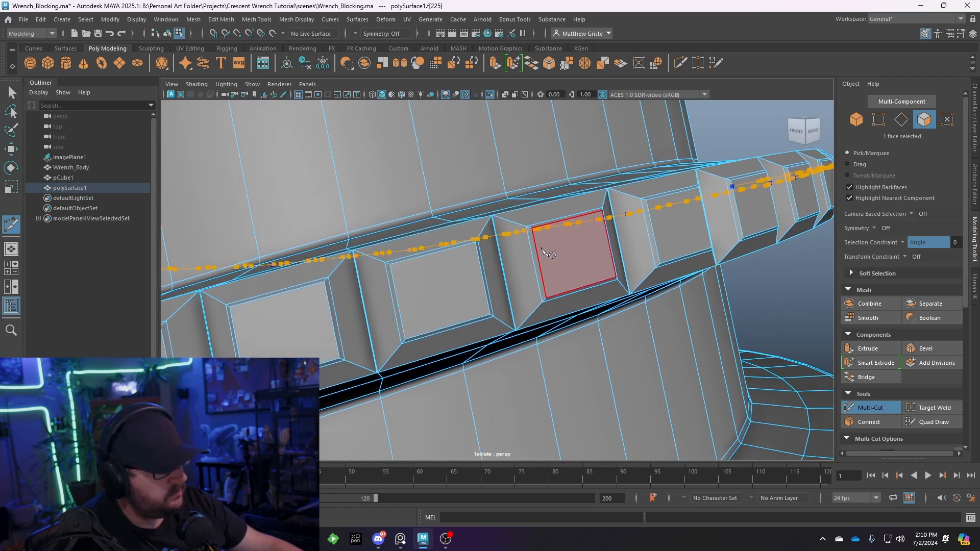
{"action": "left_click_drag", "start_coordinate": [540, 247], "coordinate": [540, 250], "text": "alt"}
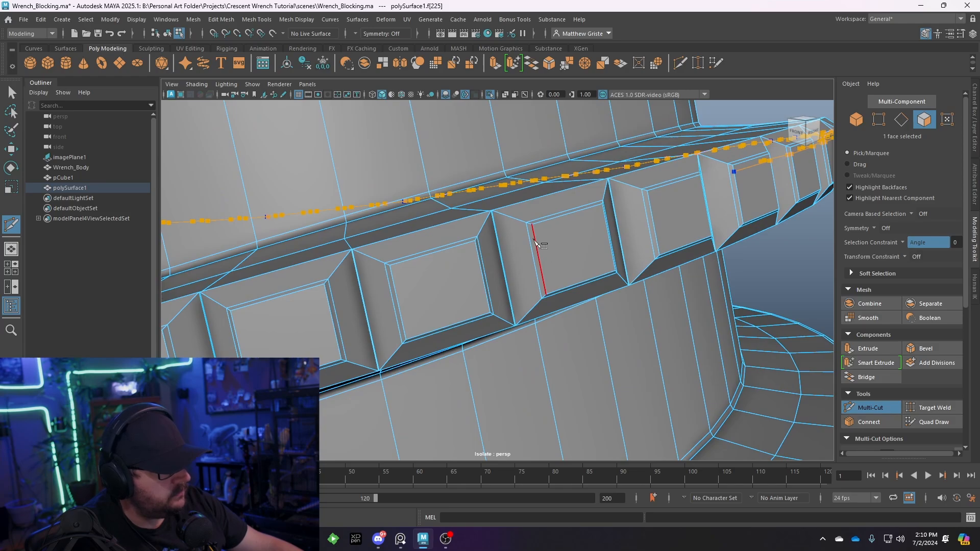
{"action": "left_click", "coordinate": [534, 236]}
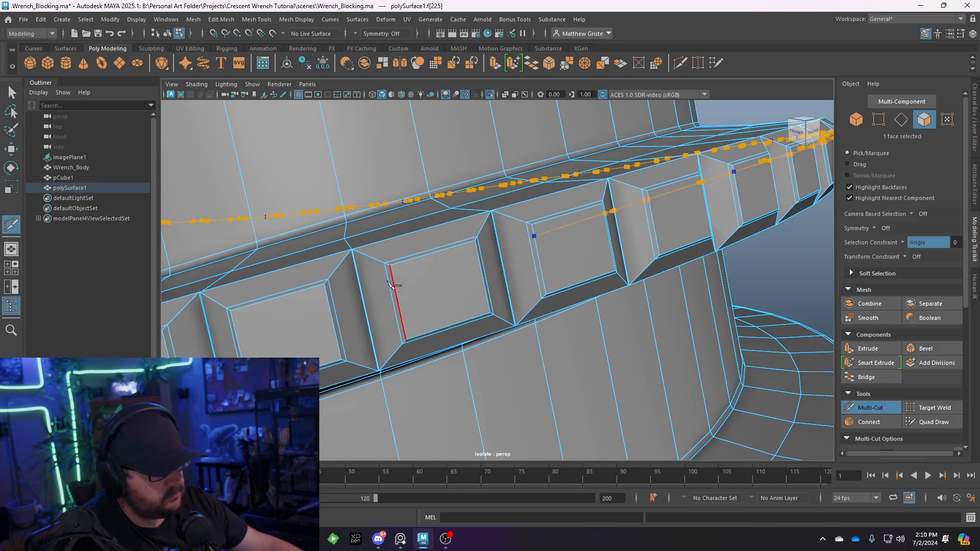
Continue the cut across the front teeth toward the screw's left side, with points on the teeth's inner vertical edges.
{"action": "left_click_drag", "start_coordinate": [393, 286], "coordinate": [490, 309], "text": "alt"}
{"action": "scroll", "coordinate": [460, 294], "scroll_direction": "down", "scroll_amount": 5}
{"action": "scroll", "coordinate": [478, 299], "scroll_direction": "down", "scroll_amount": 2}
{"action": "scroll", "coordinate": [439, 326], "scroll_direction": "up", "scroll_amount": 3}
{"action": "scroll", "coordinate": [439, 328], "scroll_direction": "up", "scroll_amount": 6}
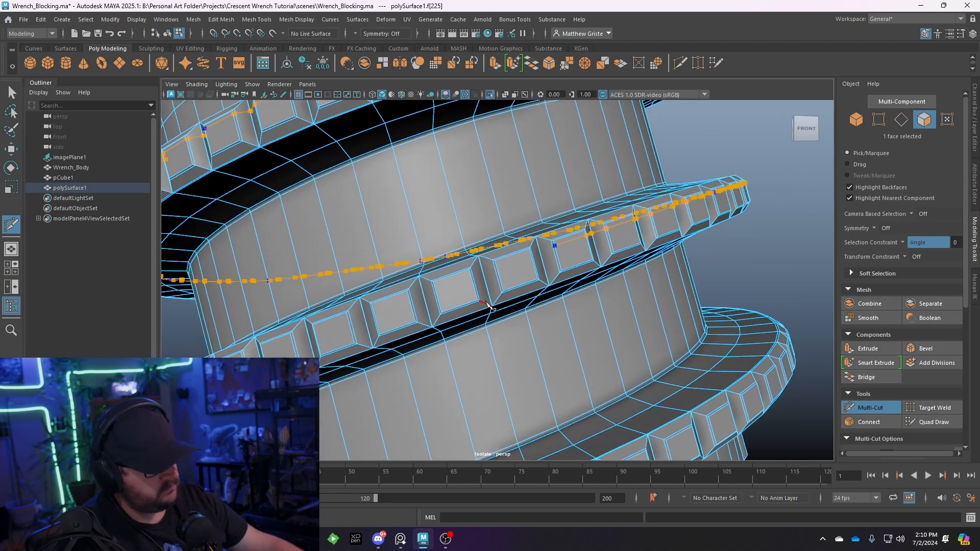
{"action": "left_click_drag", "start_coordinate": [419, 289], "coordinate": [431, 280], "text": "alt"}
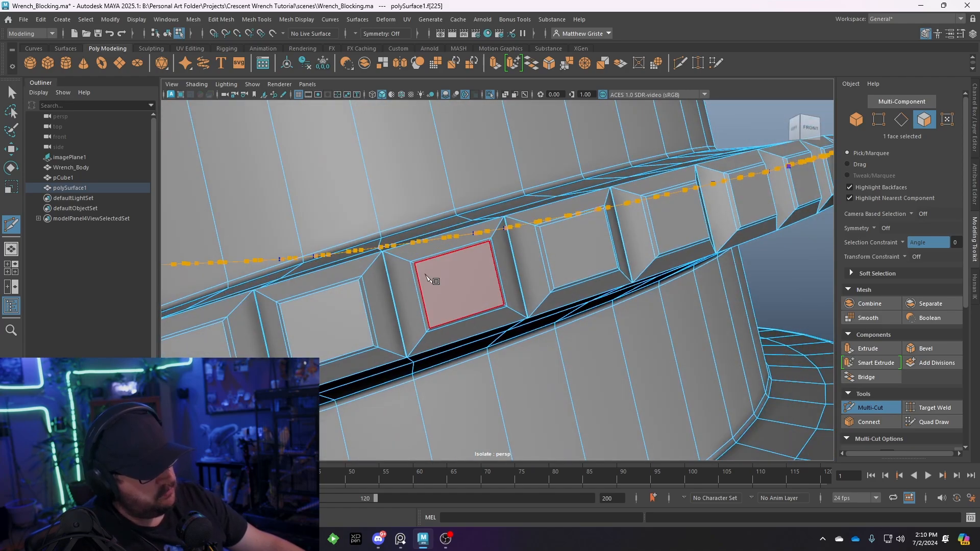
{"action": "left_click_drag", "start_coordinate": [362, 306], "coordinate": [459, 280], "text": "alt"}
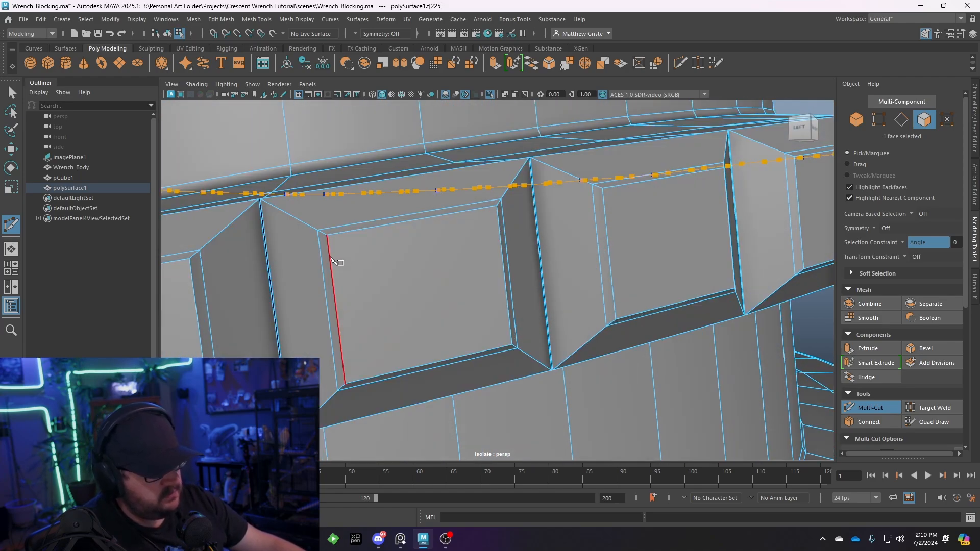
Extend the cut across the teeth on the left side of the screw, keeping the points slightly below the upper corners.
{"action": "scroll", "coordinate": [329, 253], "scroll_direction": "down", "scroll_amount": 6}
{"action": "left_click_drag", "start_coordinate": [361, 285], "coordinate": [480, 272], "text": "alt"}
{"action": "scroll", "coordinate": [480, 272], "scroll_direction": "up", "scroll_amount": 4}
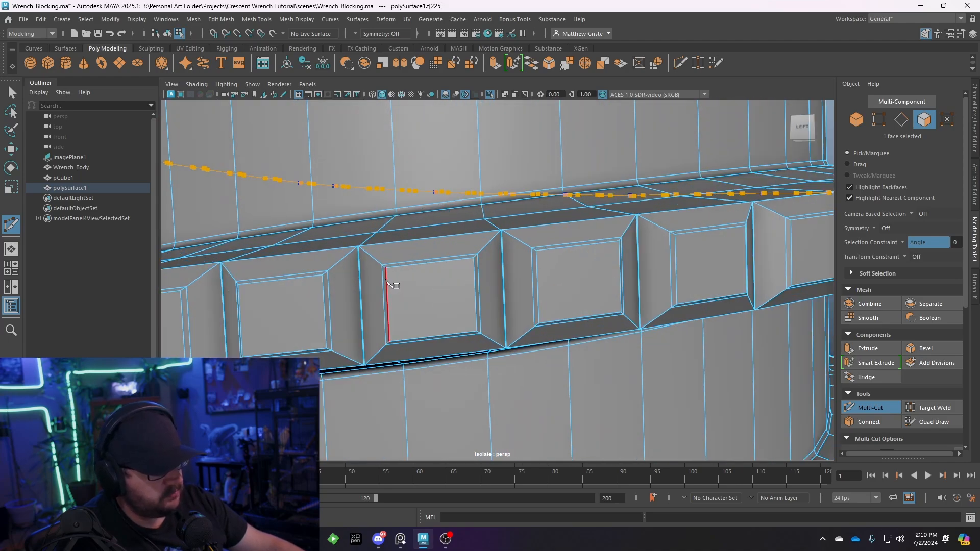
{"action": "middle_click_drag", "start_coordinate": [360, 301], "coordinate": [464, 286], "text": "alt"}
{"action": "left_click_drag", "start_coordinate": [464, 286], "coordinate": [529, 291], "text": "alt"}
{"action": "middle_click_drag", "start_coordinate": [341, 247], "coordinate": [411, 231], "text": "alt"}
{"action": "left_click", "coordinate": [285, 220]}
{"action": "scroll", "coordinate": [350, 240], "scroll_direction": "down", "scroll_amount": 6}
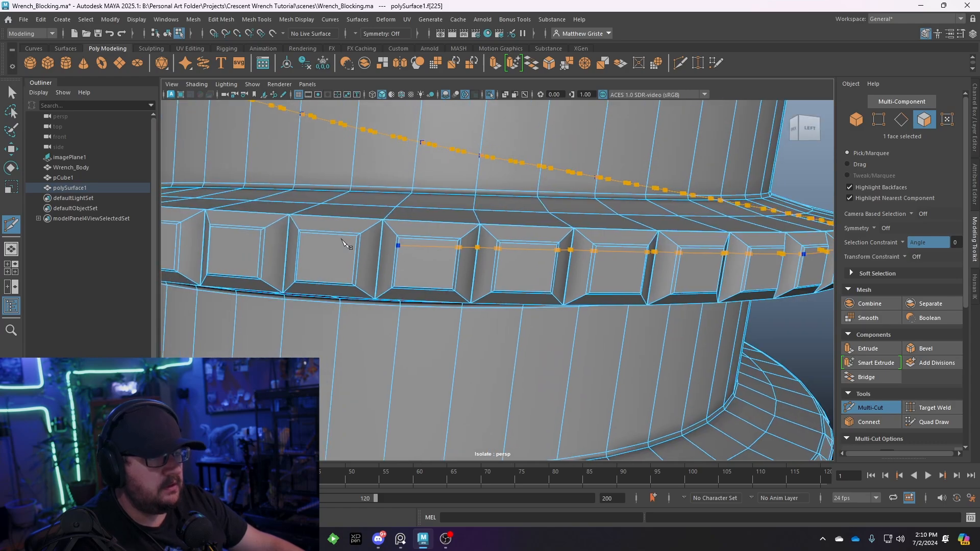
Carry the cut around the back of the screw, adding points near the upper inner corners of the teeth.
{"action": "middle_click_drag", "start_coordinate": [350, 240], "coordinate": [442, 245], "text": "alt"}
{"action": "left_click_drag", "start_coordinate": [383, 240], "coordinate": [433, 253], "text": "alt"}
{"action": "middle_click_drag", "start_coordinate": [367, 271], "coordinate": [394, 278], "text": "alt"}
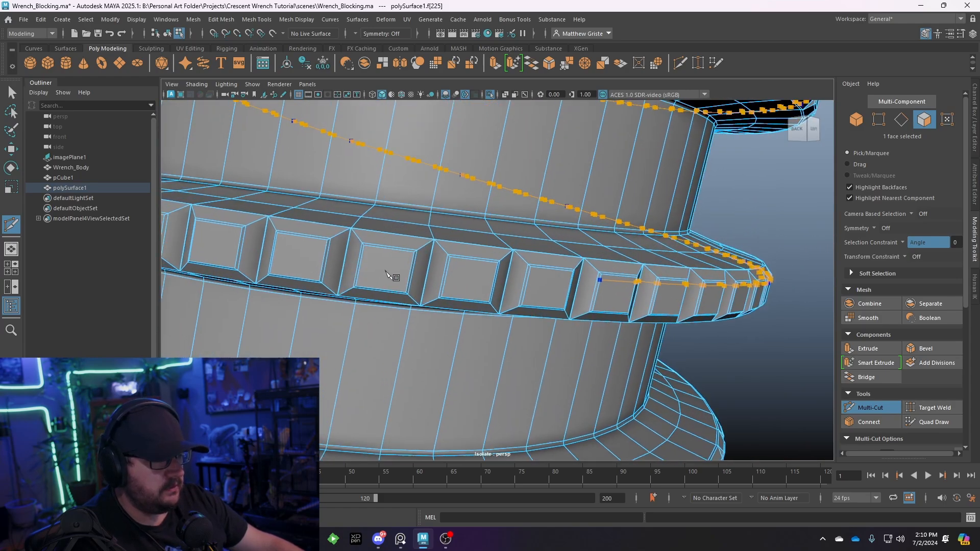
{"action": "right_click_drag", "start_coordinate": [394, 278], "coordinate": [444, 279], "text": "alt"}
{"action": "left_click_drag", "start_coordinate": [360, 250], "coordinate": [454, 271], "text": "alt"}
{"action": "left_click", "coordinate": [418, 249]}
{"action": "left_click_drag", "start_coordinate": [341, 236], "coordinate": [407, 235], "text": "alt"}
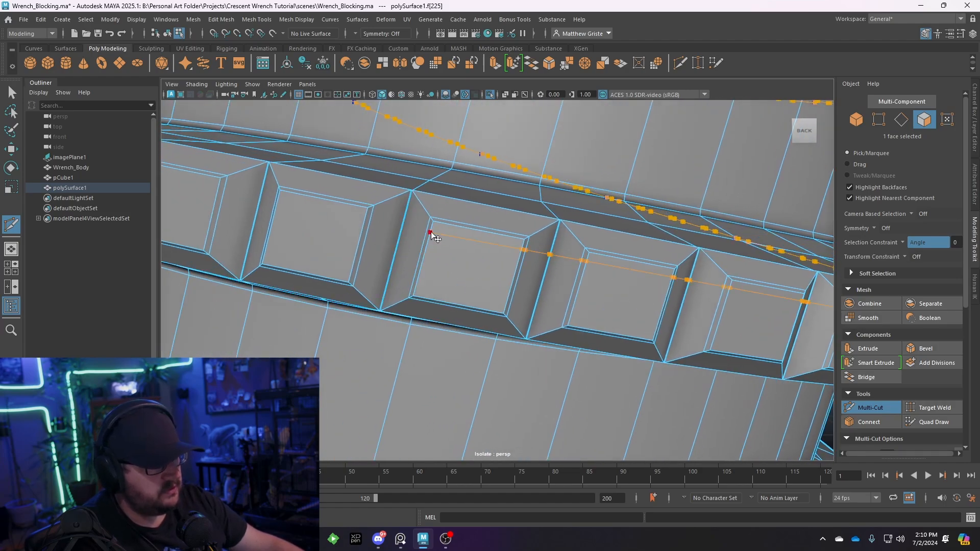
{"action": "right_click_drag", "start_coordinate": [431, 232], "coordinate": [357, 263], "text": "alt"}
{"action": "left_click_drag", "start_coordinate": [350, 267], "coordinate": [508, 268], "text": "alt"}
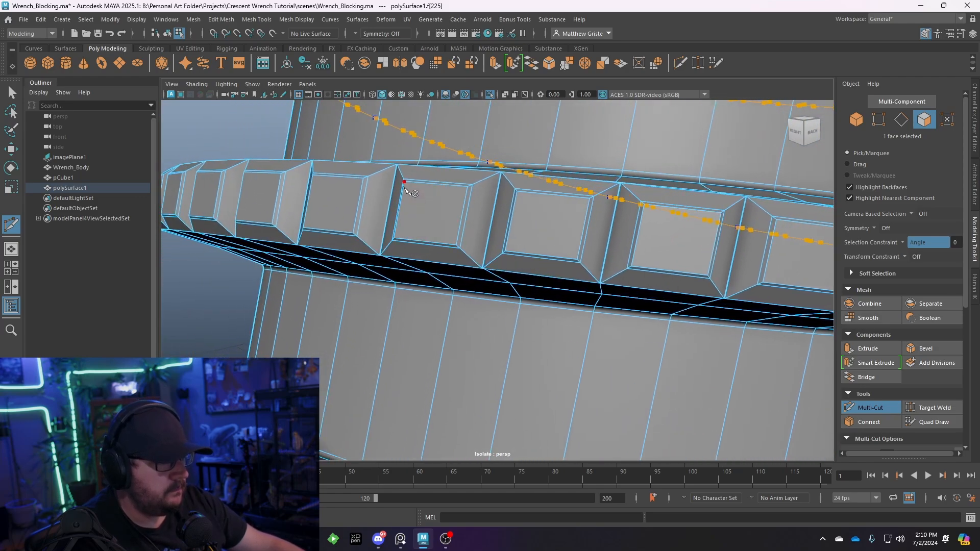
Undo the last cut point on the back right of the screw.
{"action": "scroll", "coordinate": [404, 191], "scroll_direction": "down", "scroll_amount": 5}
{"action": "left_click_drag", "start_coordinate": [403, 192], "coordinate": [492, 249], "text": "alt"}
{"action": "scroll", "coordinate": [492, 250], "scroll_direction": "up", "scroll_amount": 5}
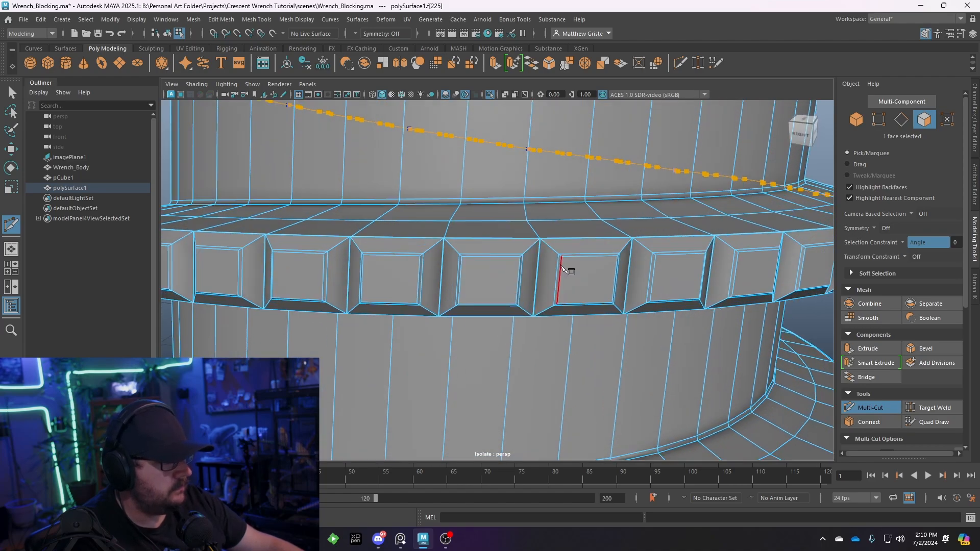
{"action": "left_click_drag", "start_coordinate": [462, 269], "coordinate": [501, 272], "text": "alt"}
{"action": "scroll", "coordinate": [468, 286], "scroll_direction": "up", "scroll_amount": 5}
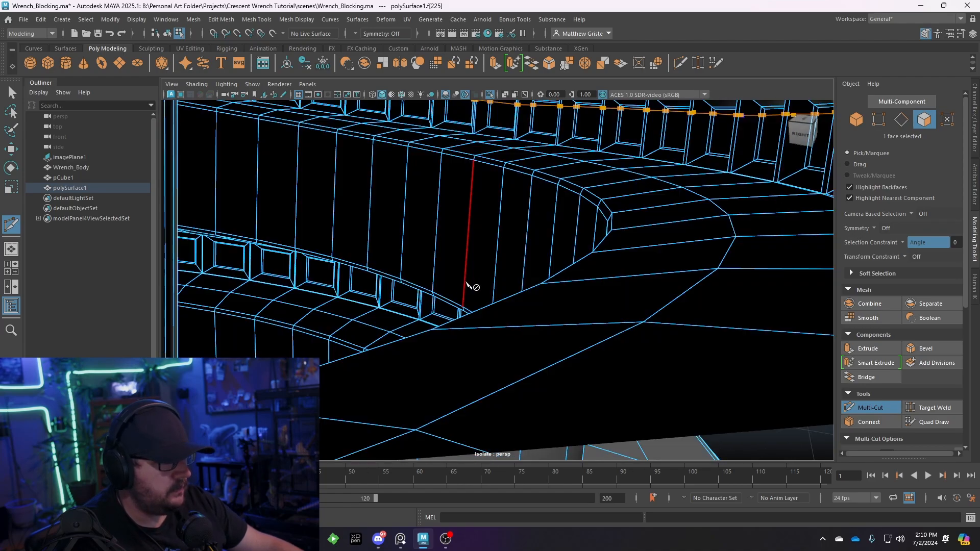
{"action": "scroll", "coordinate": [394, 287], "scroll_direction": "down", "scroll_amount": 3}
{"action": "scroll", "coordinate": [434, 280], "scroll_direction": "up", "scroll_amount": 2}
{"action": "scroll", "coordinate": [435, 286], "scroll_direction": "up", "scroll_amount": 3}
{"action": "scroll", "coordinate": [438, 301], "scroll_direction": "down", "scroll_amount": 2}
{"action": "left_click_drag", "start_coordinate": [437, 301], "coordinate": [422, 276], "text": "alt"}
{"action": "key", "text": "ctrl+z"}
{"action": "scroll", "coordinate": [423, 279], "scroll_direction": "down", "scroll_amount": 5}
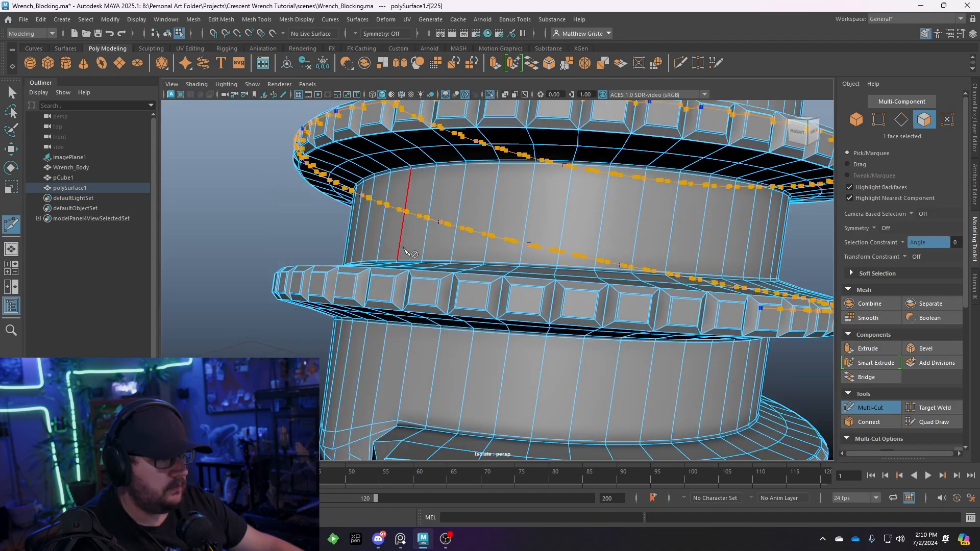
Extend the cut across the teeth from the back to the right side of the screw's next thread turn.
{"action": "scroll", "coordinate": [417, 248], "scroll_direction": "up", "scroll_amount": 3}
{"action": "scroll", "coordinate": [424, 278], "scroll_direction": "up", "scroll_amount": 7}
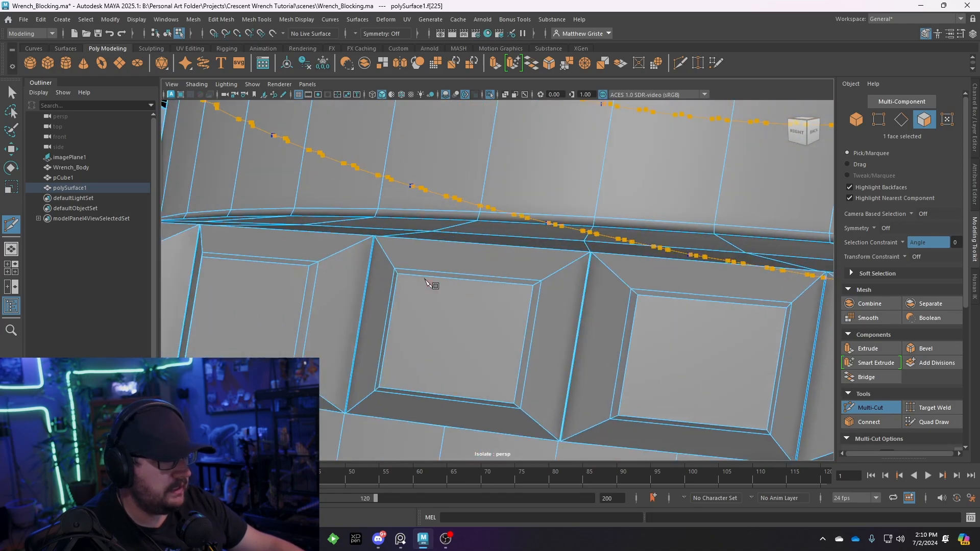
{"action": "scroll", "coordinate": [597, 331], "scroll_direction": "down", "scroll_amount": 3}
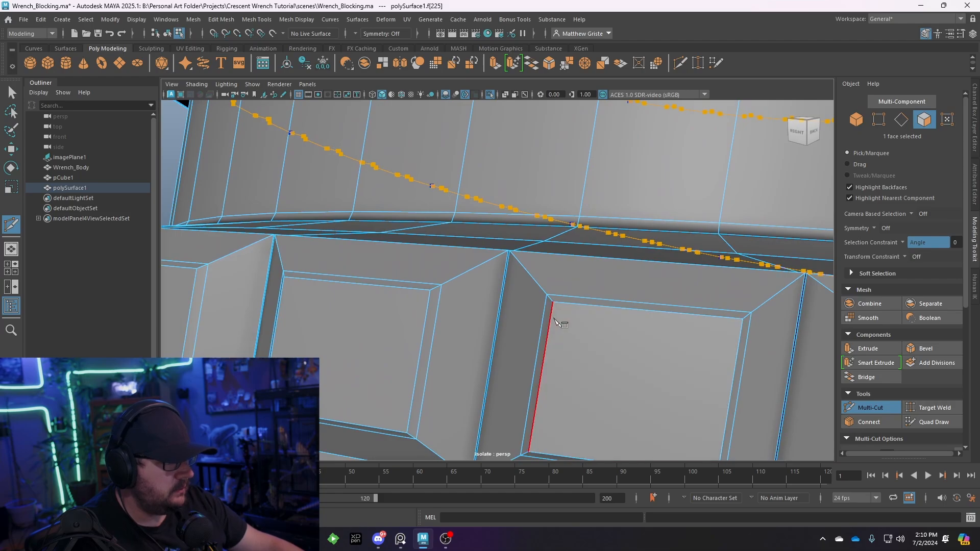
{"action": "scroll", "coordinate": [555, 321], "scroll_direction": "down", "scroll_amount": 3}
{"action": "left_click_drag", "start_coordinate": [474, 321], "coordinate": [515, 322], "text": "alt"}
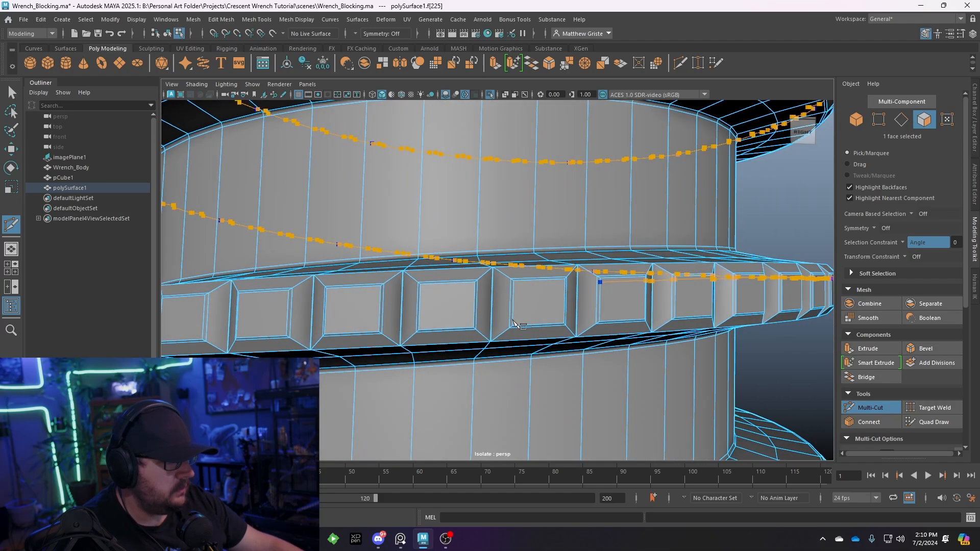
{"action": "scroll", "coordinate": [418, 309], "scroll_direction": "up", "scroll_amount": 5}
{"action": "scroll", "coordinate": [418, 309], "scroll_direction": "down", "scroll_amount": 5}
{"action": "mouse_move", "coordinate": [463, 294]}
{"action": "left_mouse_down", "text": "alt"}
{"action": "mouse_move", "coordinate": [494, 285]}
{"action": "mouse_move", "coordinate": [428, 266]}
{"action": "mouse_move", "coordinate": [409, 279]}
{"action": "mouse_move", "coordinate": [413, 287]}
{"action": "mouse_move", "coordinate": [451, 270]}
{"action": "mouse_move", "coordinate": [449, 284]}
{"action": "mouse_move", "coordinate": [466, 281]}
{"action": "left_mouse_up", "text": "alt"}
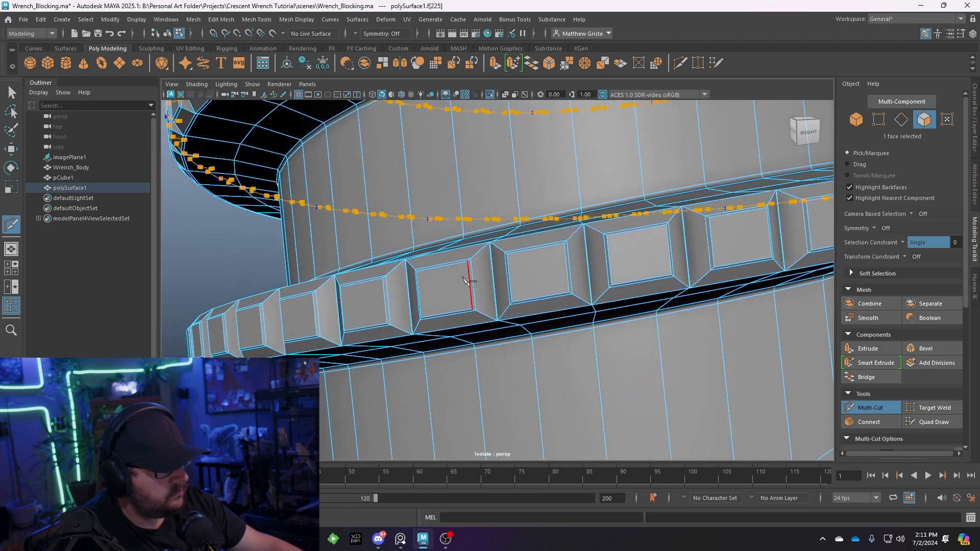
Continue the cut across the front teeth of the lower thread turn, adding points on the inner vertical edges.
{"action": "left_click_drag", "start_coordinate": [407, 292], "coordinate": [445, 290], "text": "alt"}
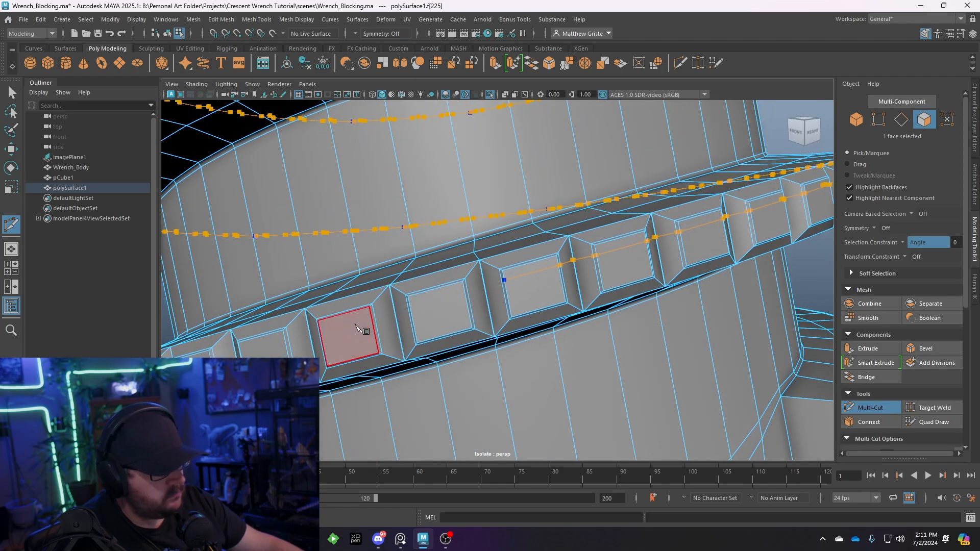
{"action": "left_click_drag", "start_coordinate": [240, 353], "coordinate": [460, 291], "text": "alt"}
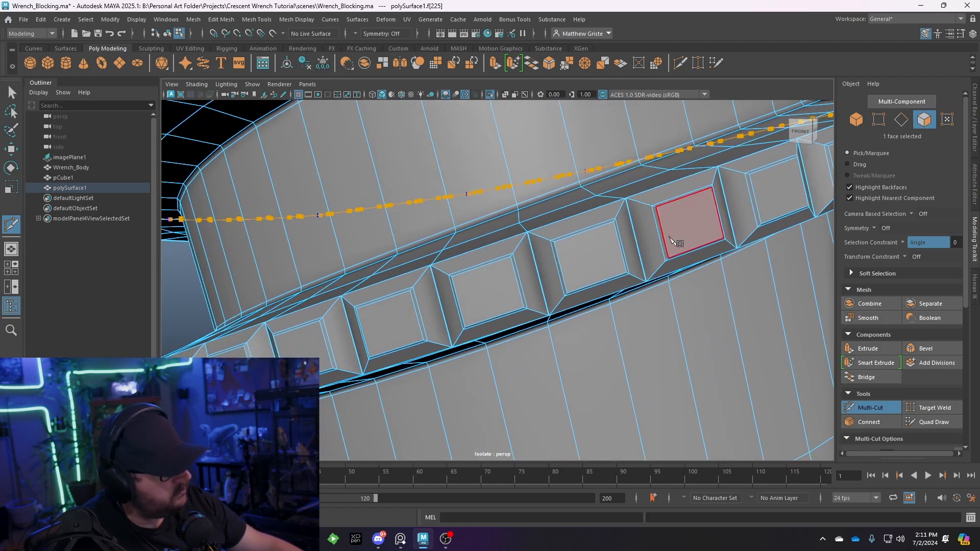
{"action": "left_click", "coordinate": [557, 254]}
{"action": "right_click_drag", "start_coordinate": [558, 254], "coordinate": [527, 271], "text": "alt"}
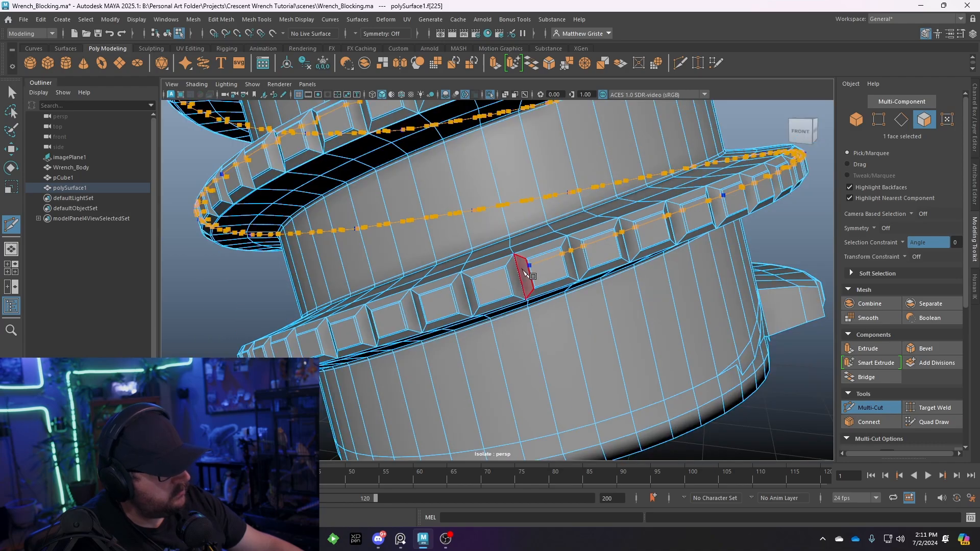
{"action": "left_click_drag", "start_coordinate": [527, 271], "coordinate": [567, 266], "text": "alt"}
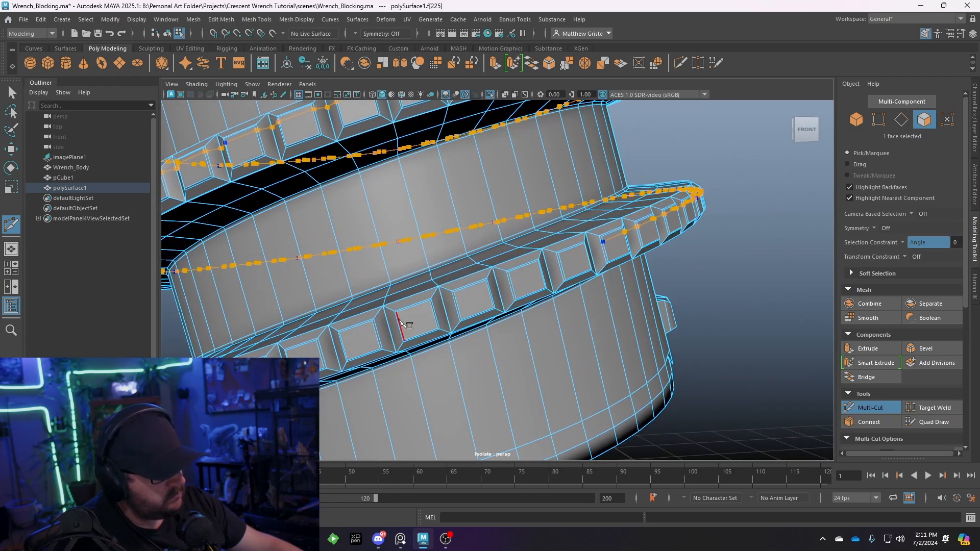
{"action": "left_click_drag", "start_coordinate": [403, 325], "coordinate": [554, 274], "text": "alt"}
{"action": "scroll", "coordinate": [444, 299], "scroll_direction": "up", "scroll_amount": 3}
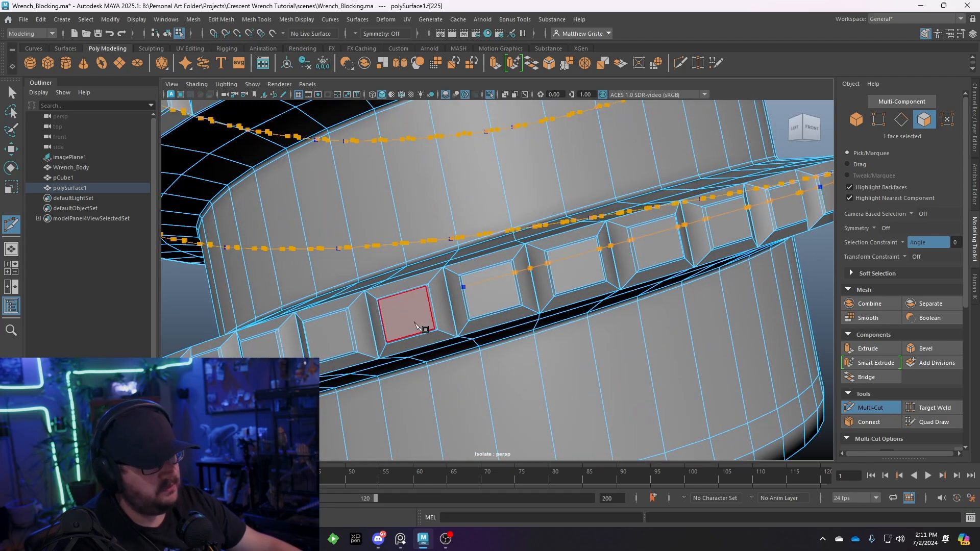
Extend the cut across the lower turn's left-side teeth and around onto the back of the screw.
{"action": "left_click_drag", "start_coordinate": [416, 325], "coordinate": [394, 321], "text": "alt"}
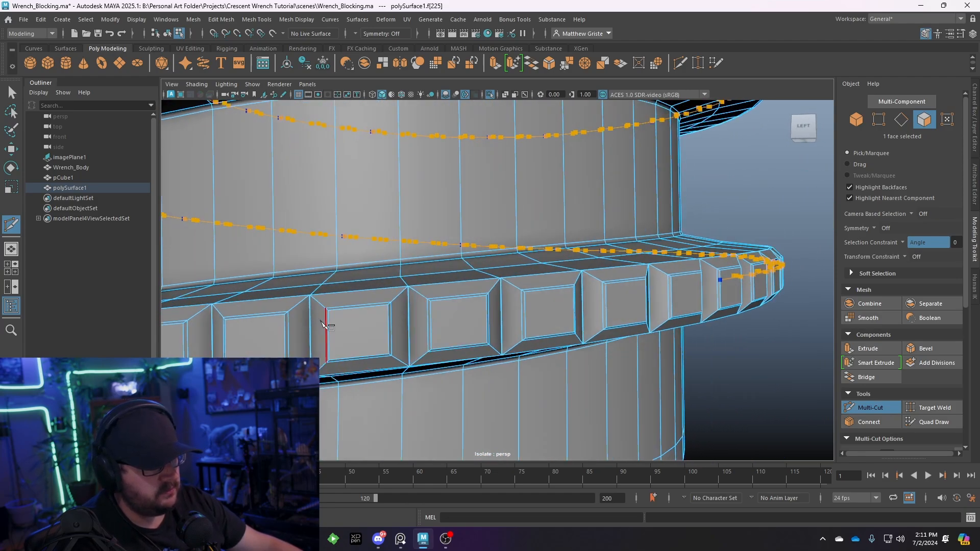
{"action": "left_click_drag", "start_coordinate": [331, 323], "coordinate": [536, 304], "text": "alt"}
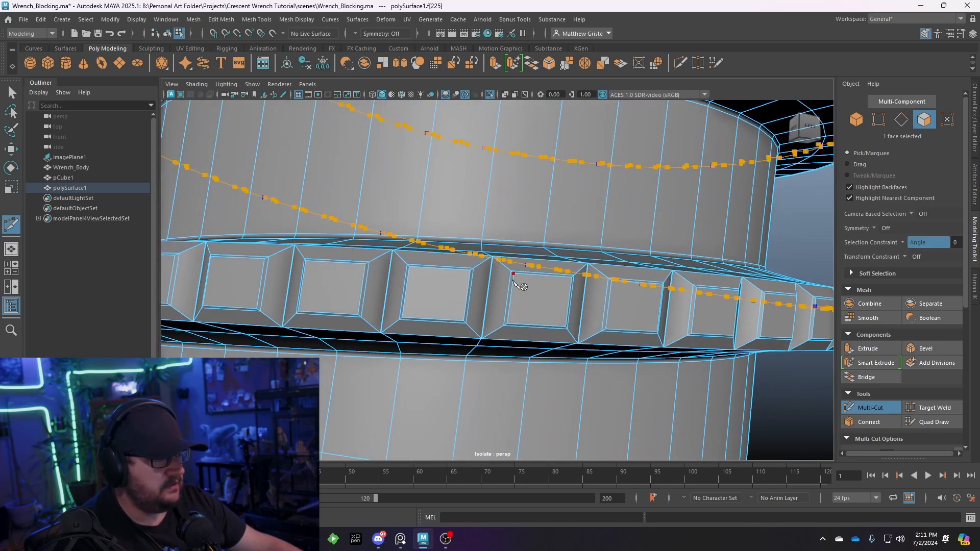
{"action": "left_click_drag", "start_coordinate": [515, 287], "coordinate": [536, 345], "text": "alt"}
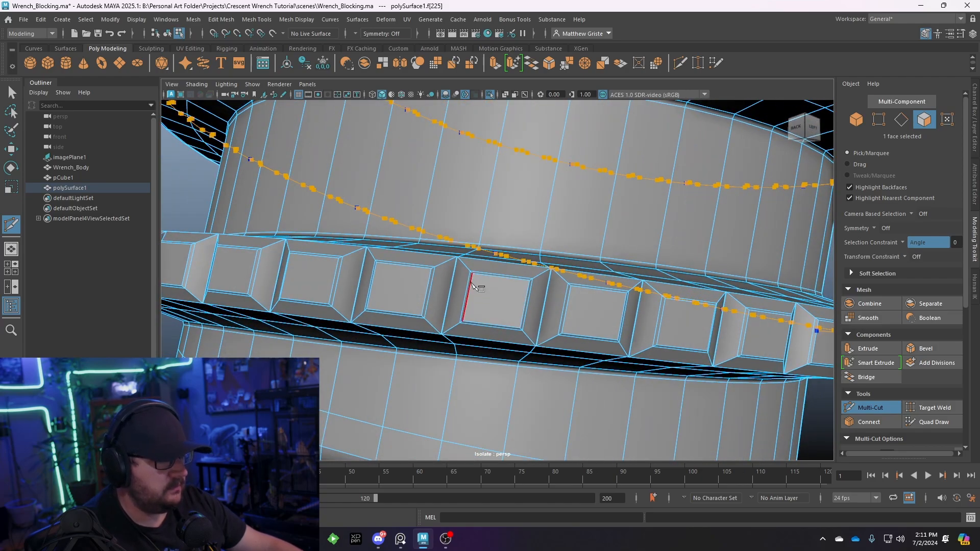
{"action": "left_click_drag", "start_coordinate": [472, 285], "coordinate": [523, 329], "text": "alt"}
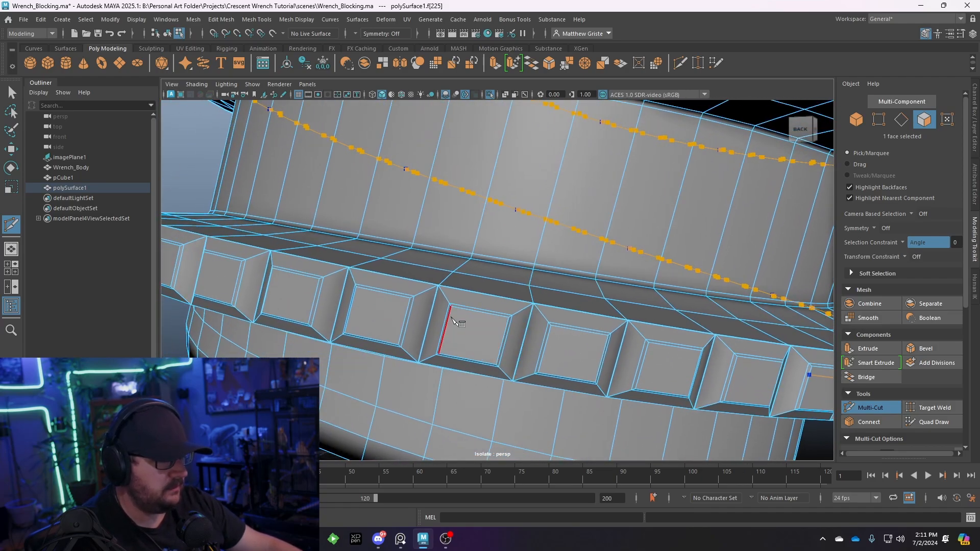
{"action": "left_click_drag", "start_coordinate": [413, 327], "coordinate": [434, 324], "text": "alt"}
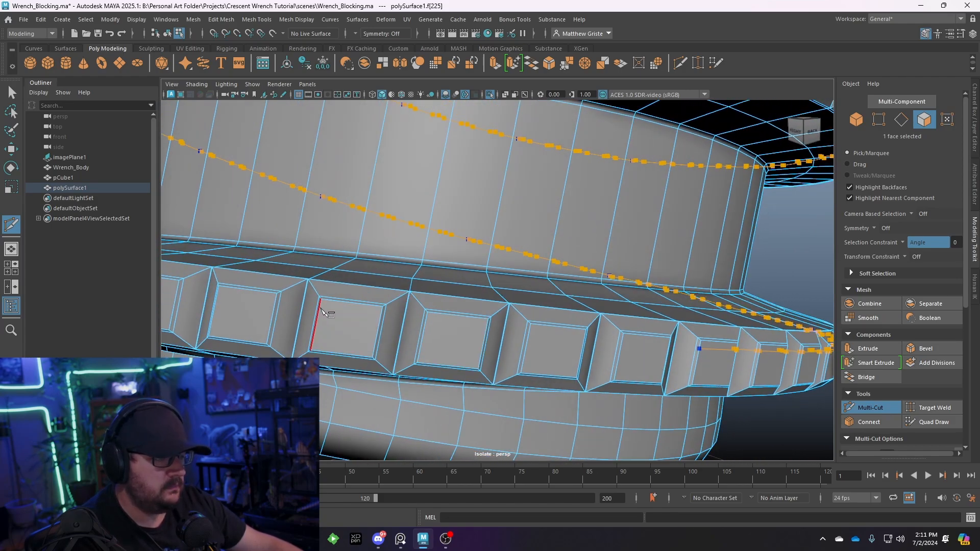
Bring the cut to the last tooth at the lower thread end and apply it to the mesh.
{"action": "left_click_drag", "start_coordinate": [322, 309], "coordinate": [460, 294], "text": "alt"}
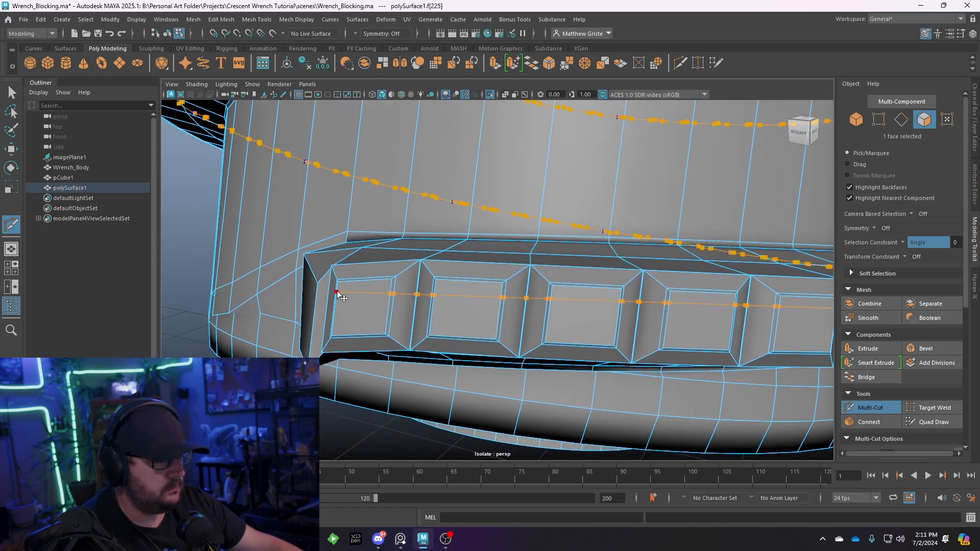
{"action": "left_click_drag", "start_coordinate": [363, 291], "coordinate": [350, 328], "text": "alt"}
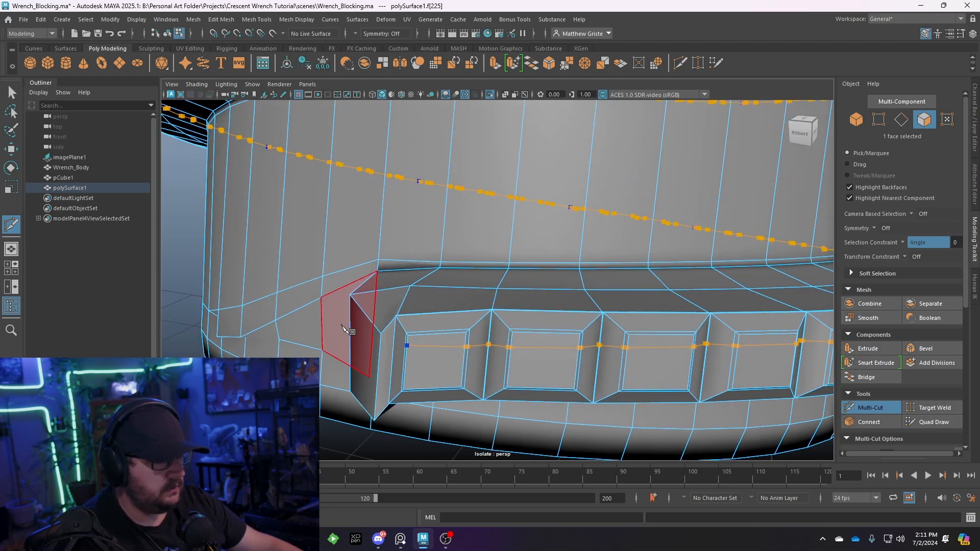
{"action": "scroll", "coordinate": [347, 331], "scroll_direction": "up", "scroll_amount": 3}
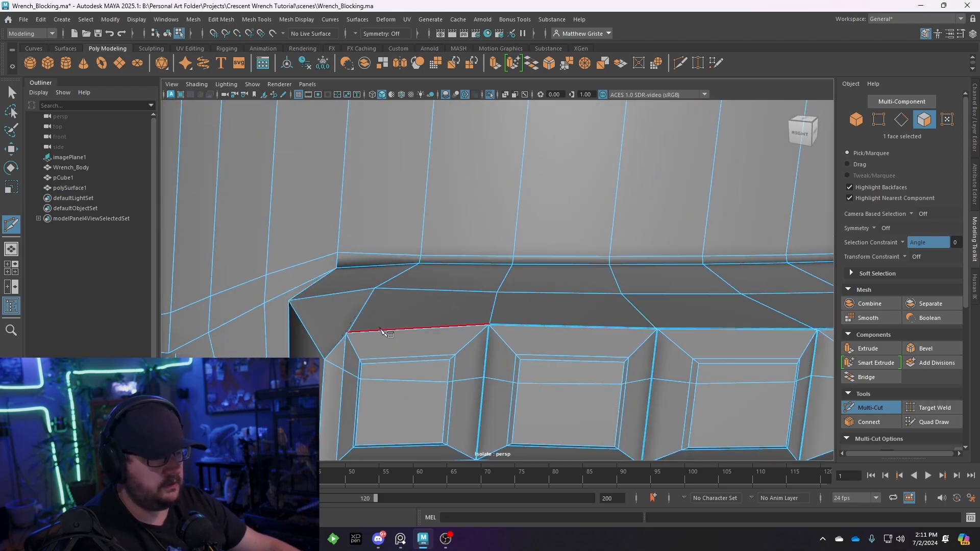
Leave the Multi-Cut tool and move the upper corner vertex of the last tooth at the lower thread end slightly up and outward.
{"action": "key", "text": "q"}
{"action": "right_click", "coordinate": [352, 308]}
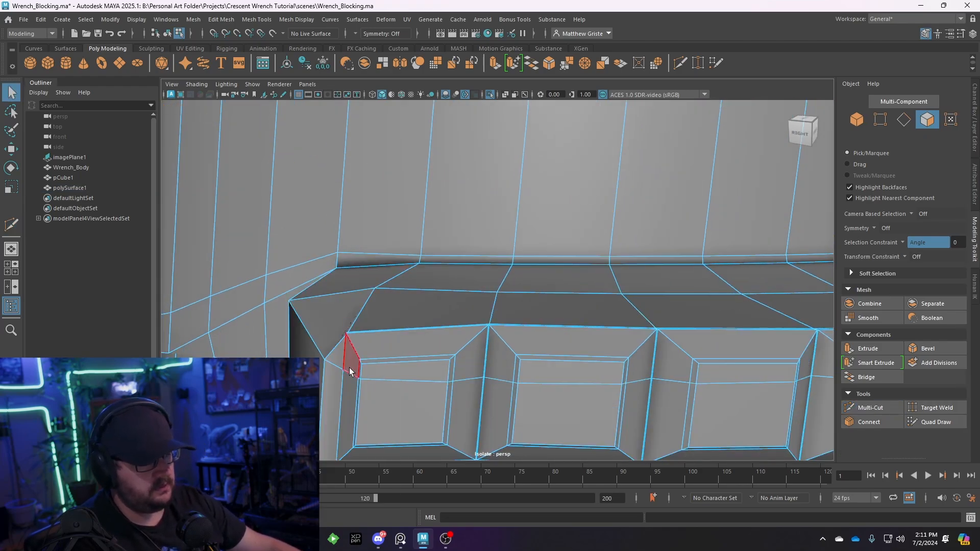
{"action": "left_click", "coordinate": [324, 408]}
{"action": "key", "text": "w"}
{"action": "left_click_drag", "start_coordinate": [324, 408], "coordinate": [333, 395]}
{"action": "right_click", "coordinate": [353, 332]}
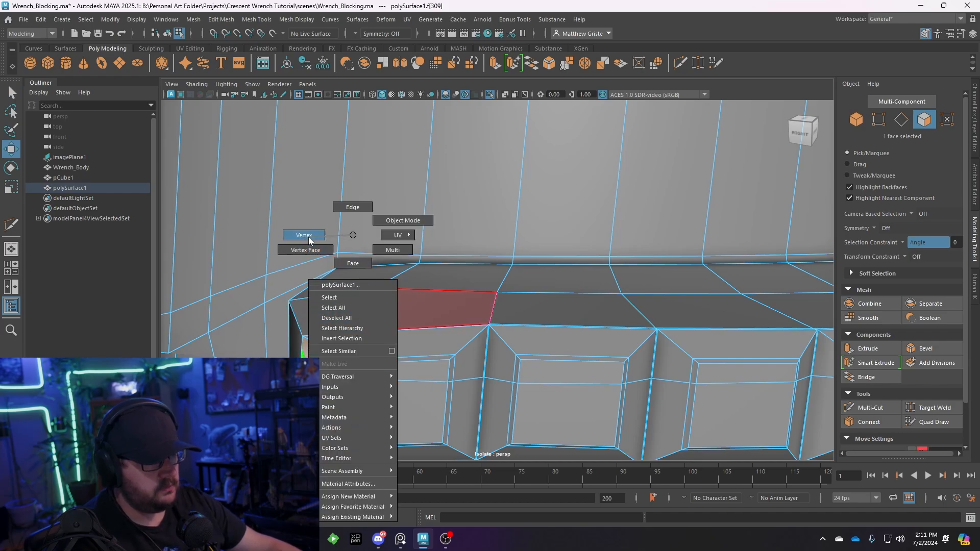
{"action": "right_click_drag", "start_coordinate": [308, 240], "coordinate": [305, 236]}
{"action": "left_click", "coordinate": [348, 331]}
{"action": "left_click_drag", "start_coordinate": [348, 332], "coordinate": [341, 320]}
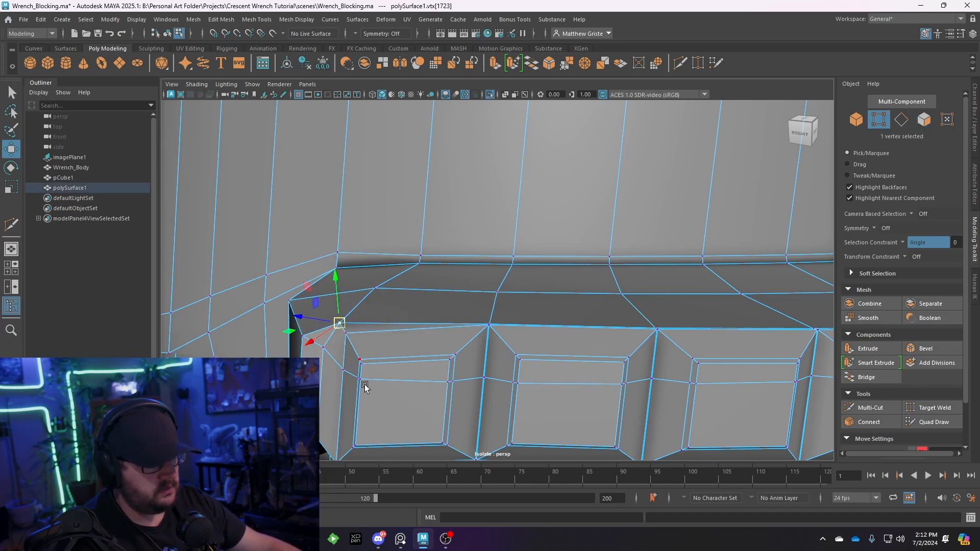
Lower the bottom corner vertex on the end face of the lower thread's last tooth.
{"action": "left_click_drag", "start_coordinate": [365, 388], "coordinate": [402, 282], "text": "alt"}
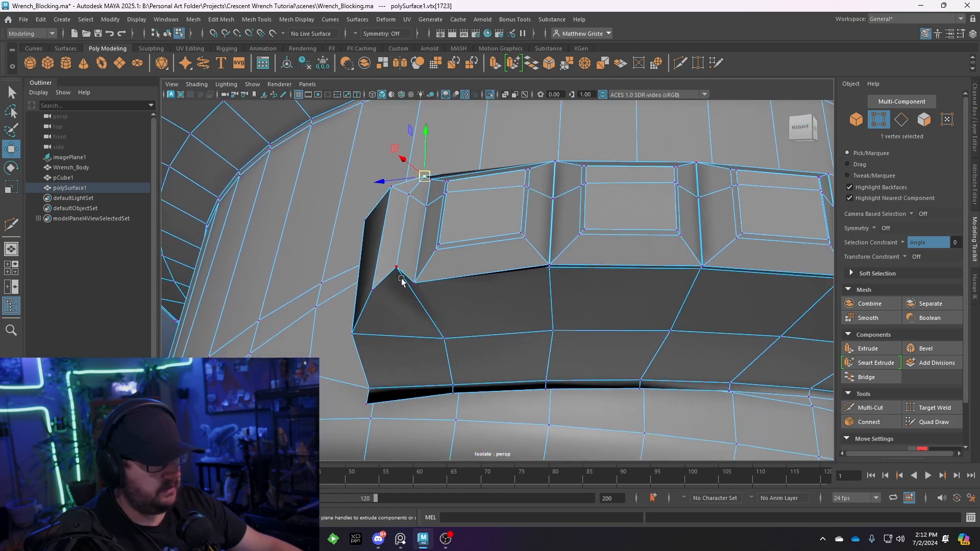
{"action": "left_click", "coordinate": [401, 280]}
{"action": "left_click_drag", "start_coordinate": [397, 221], "coordinate": [394, 248]}
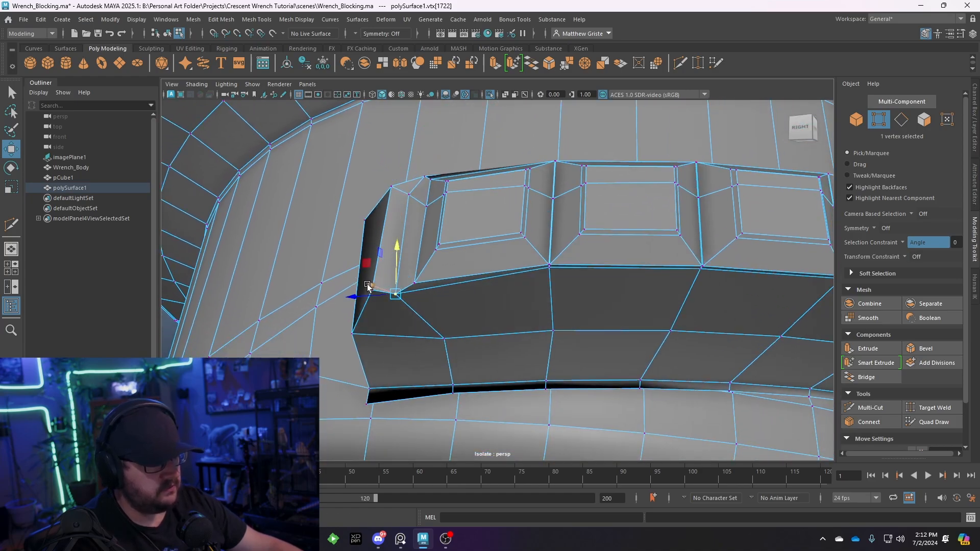
Lower the two neighbouring body vertices directly beneath the lower thread end to widen the narrow gap.
{"action": "left_click_drag", "start_coordinate": [356, 300], "coordinate": [539, 315], "text": "alt"}
{"action": "middle_click_drag", "start_coordinate": [525, 246], "coordinate": [519, 283], "text": "alt"}
{"action": "scroll", "coordinate": [519, 283], "scroll_direction": "up", "scroll_amount": 3}
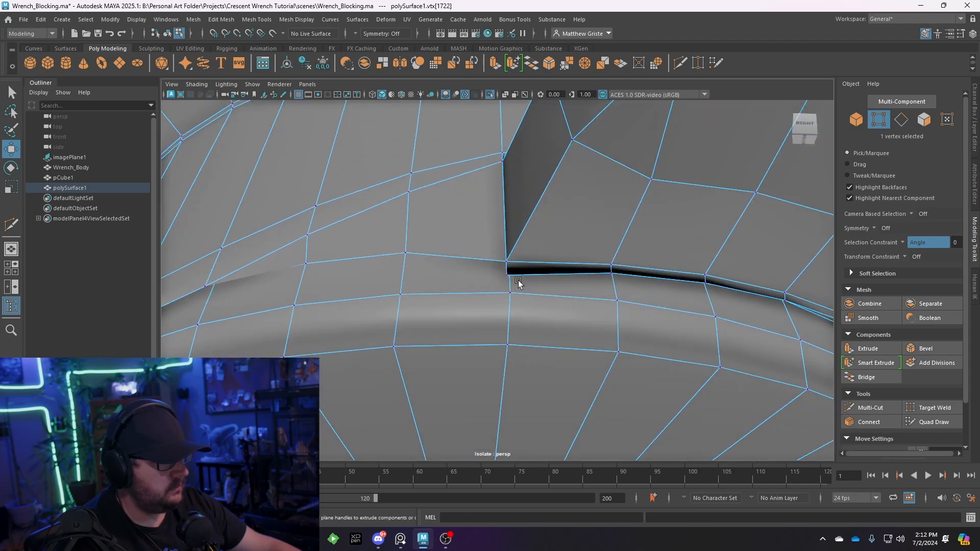
{"action": "left_click_drag", "start_coordinate": [528, 279], "coordinate": [485, 319], "text": "alt"}
{"action": "left_click", "coordinate": [486, 322]}
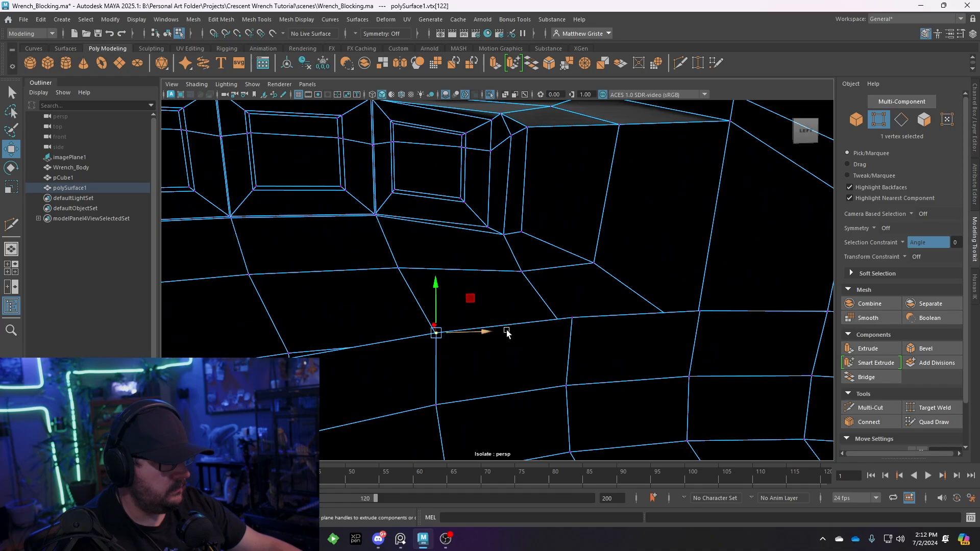
{"action": "left_click", "coordinate": [577, 317], "text": "shift"}
{"action": "left_click_drag", "start_coordinate": [507, 281], "coordinate": [505, 307]}
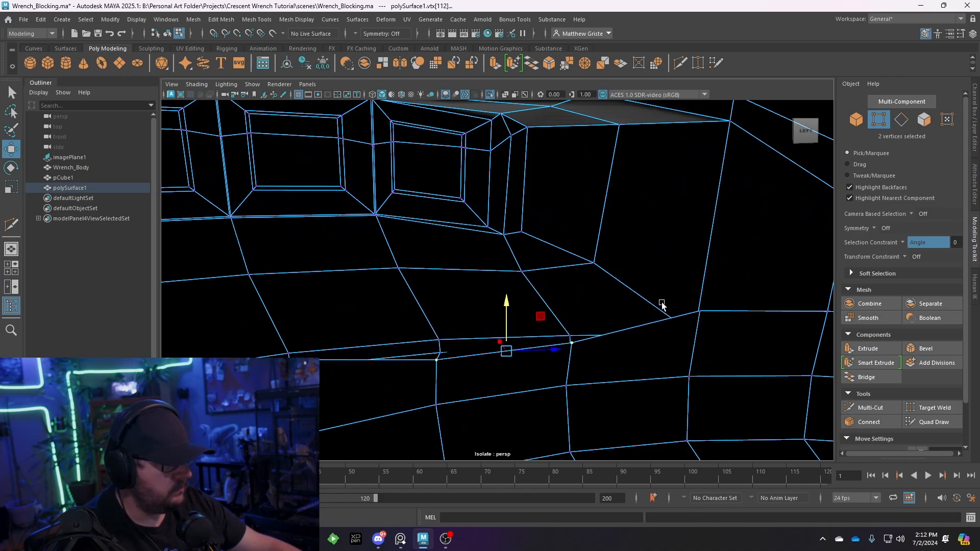
Lower the next two body vertices just past the thread end so the edge line continues evenly.
{"action": "left_click", "coordinate": [701, 312]}
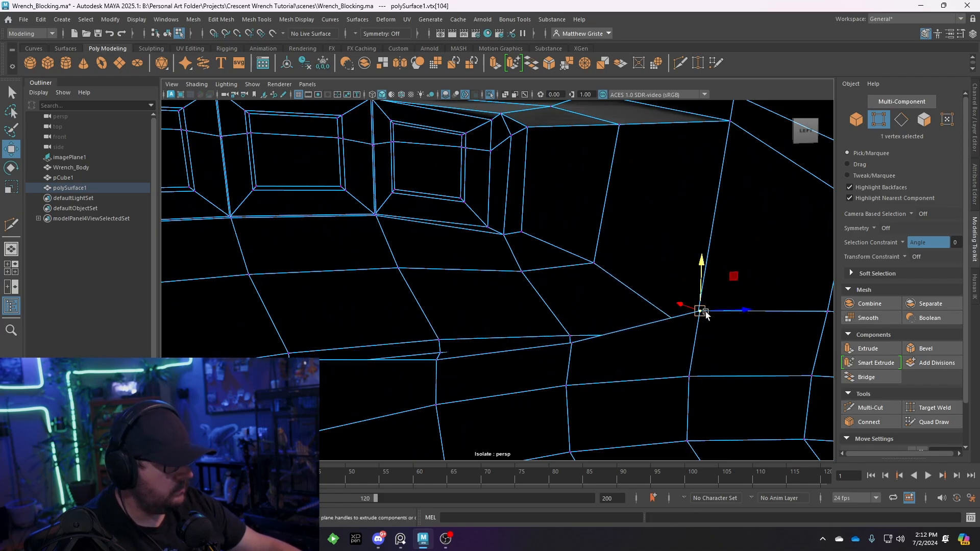
{"action": "left_click_drag", "start_coordinate": [702, 289], "coordinate": [702, 322]}
{"action": "left_click_drag", "start_coordinate": [729, 305], "coordinate": [596, 301], "text": "alt"}
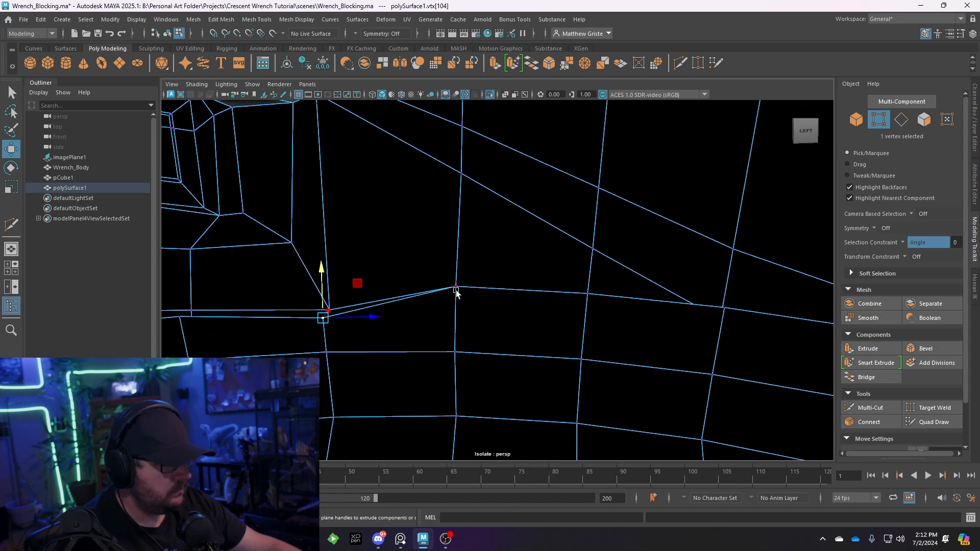
{"action": "left_click", "coordinate": [456, 290]}
{"action": "left_click_drag", "start_coordinate": [454, 252], "coordinate": [452, 265]}
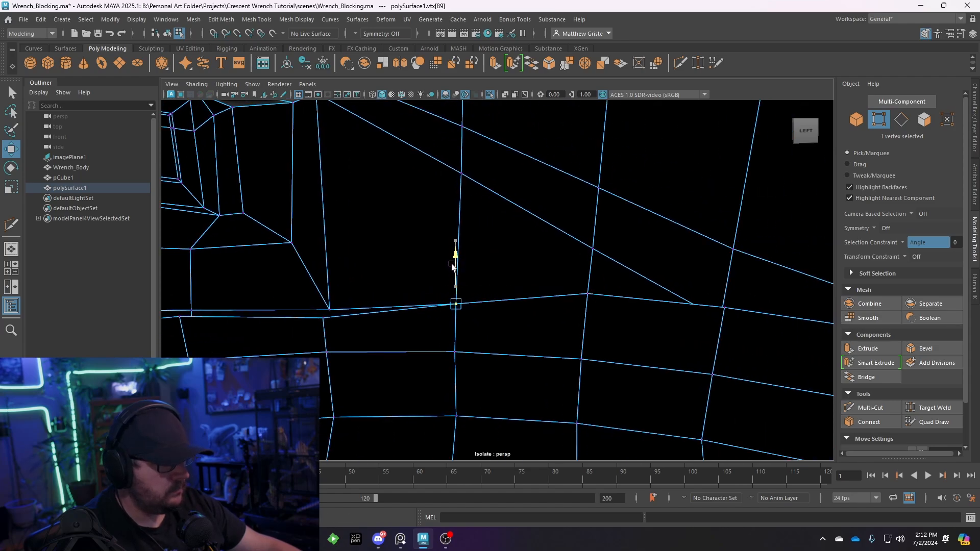
Raise the vertex at the bottom corner where the lower thread end meets the body.
{"action": "left_click", "coordinate": [332, 307]}
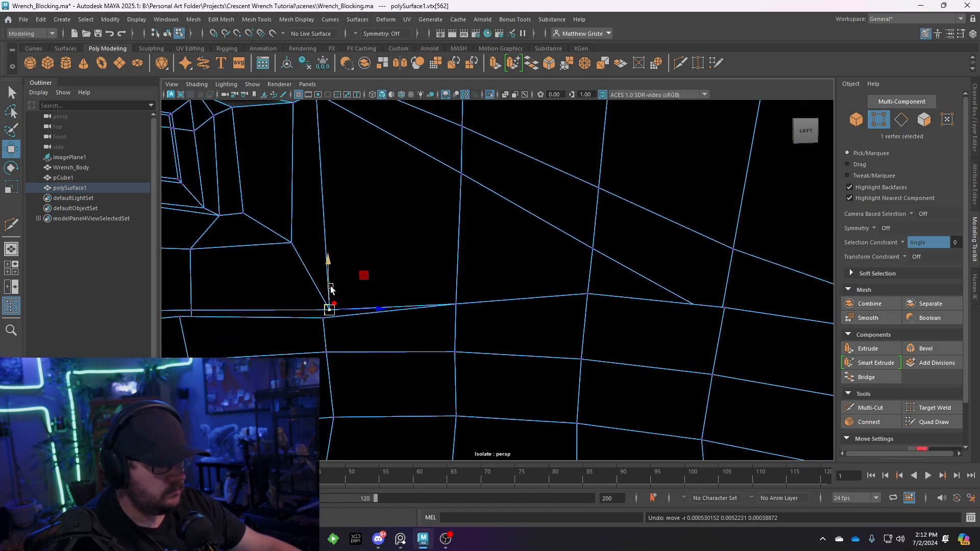
{"action": "left_click_drag", "start_coordinate": [329, 284], "coordinate": [329, 273]}
{"action": "scroll", "coordinate": [503, 256], "scroll_direction": "down", "scroll_amount": 3}
{"action": "left_click_drag", "start_coordinate": [503, 256], "coordinate": [401, 315], "text": "alt"}
{"action": "left_click", "coordinate": [291, 332]}
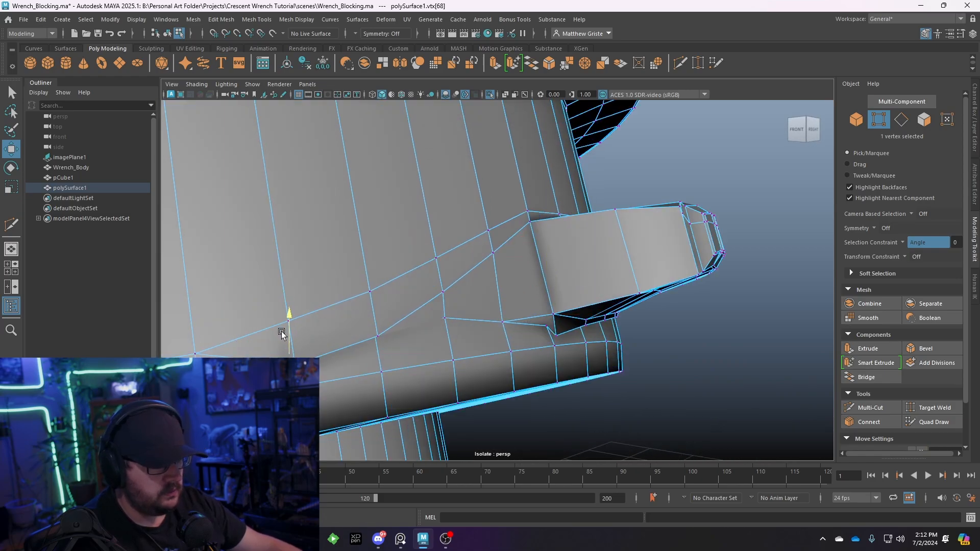
{"action": "scroll", "coordinate": [425, 342], "scroll_direction": "down", "scroll_amount": 5}
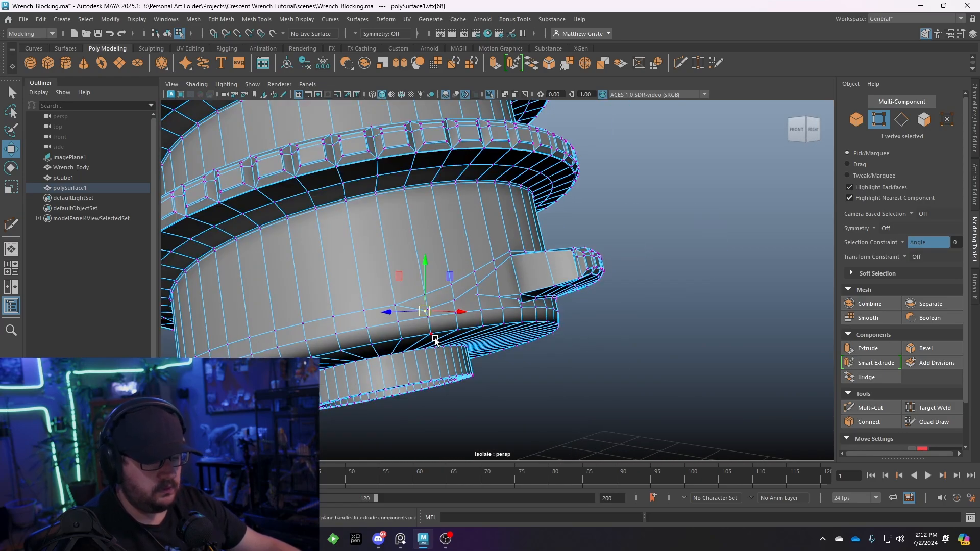
{"action": "key", "text": "q"}
{"action": "key", "text": "3"}
{"action": "right_click_drag", "start_coordinate": [473, 234], "coordinate": [538, 250]}
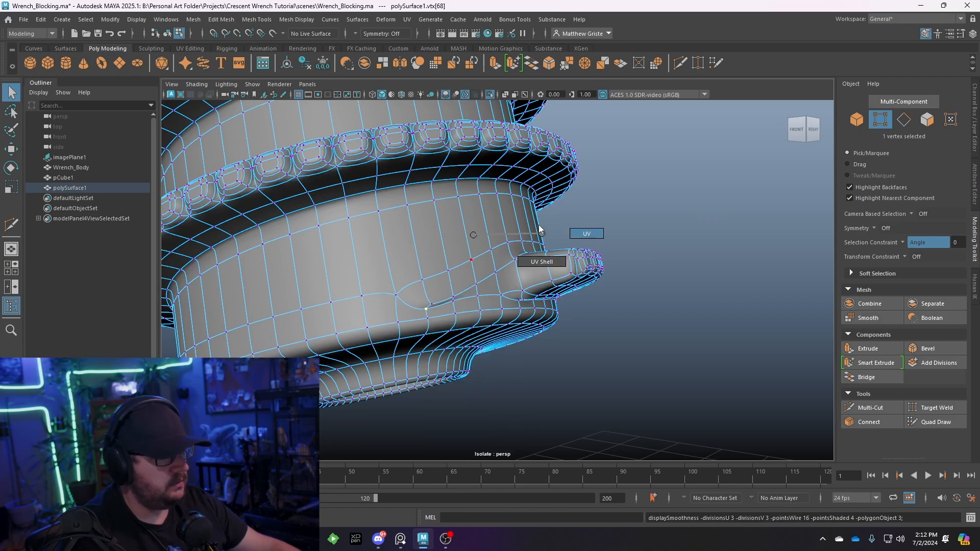
{"action": "key", "text": "f"}
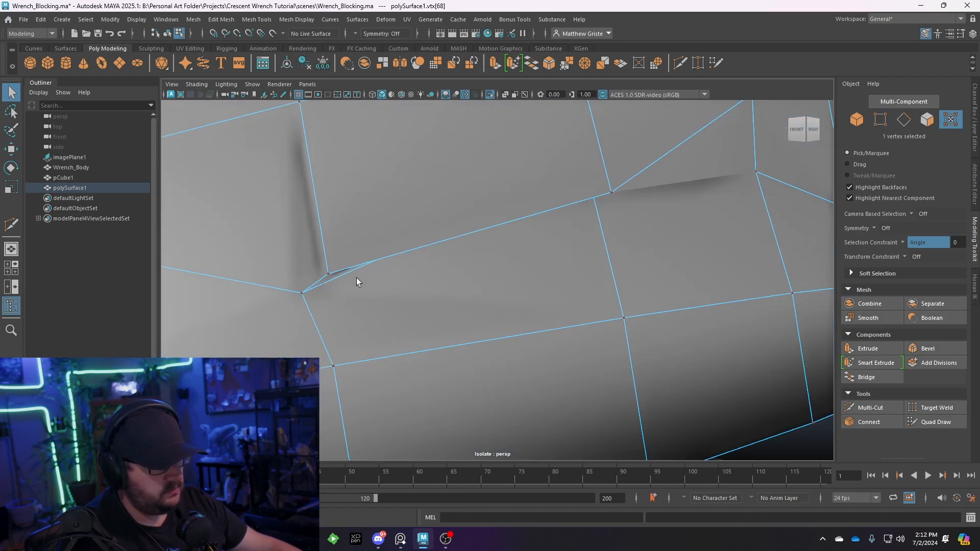
{"action": "left_click", "coordinate": [327, 268]}
{"action": "scroll", "coordinate": [327, 267], "scroll_direction": "down", "scroll_amount": 8}
{"action": "key", "text": "w"}
{"action": "scroll", "coordinate": [469, 249], "scroll_direction": "up", "scroll_amount": 3}
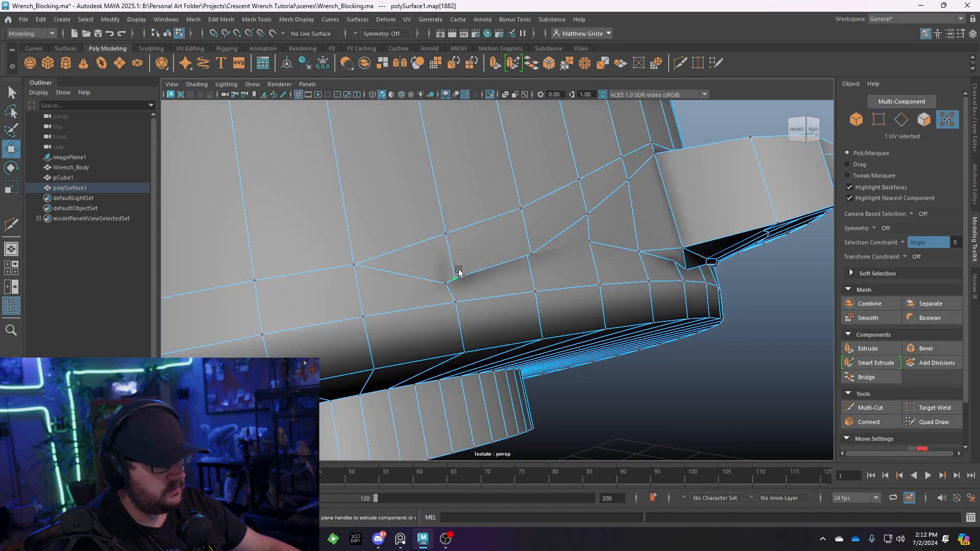
{"action": "key", "text": "q"}
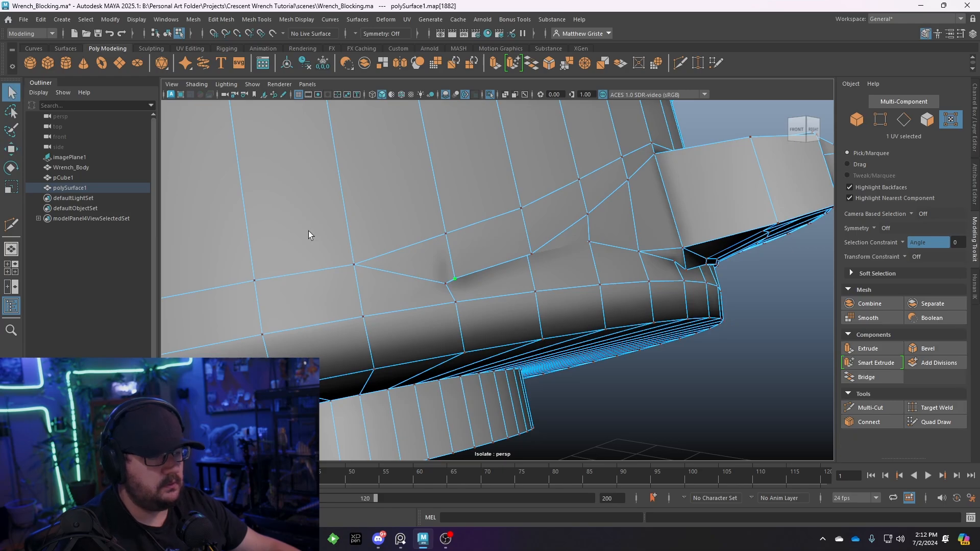
{"action": "scroll", "coordinate": [537, 288], "scroll_direction": "down", "scroll_amount": 3}
{"action": "left_click", "coordinate": [537, 287]}
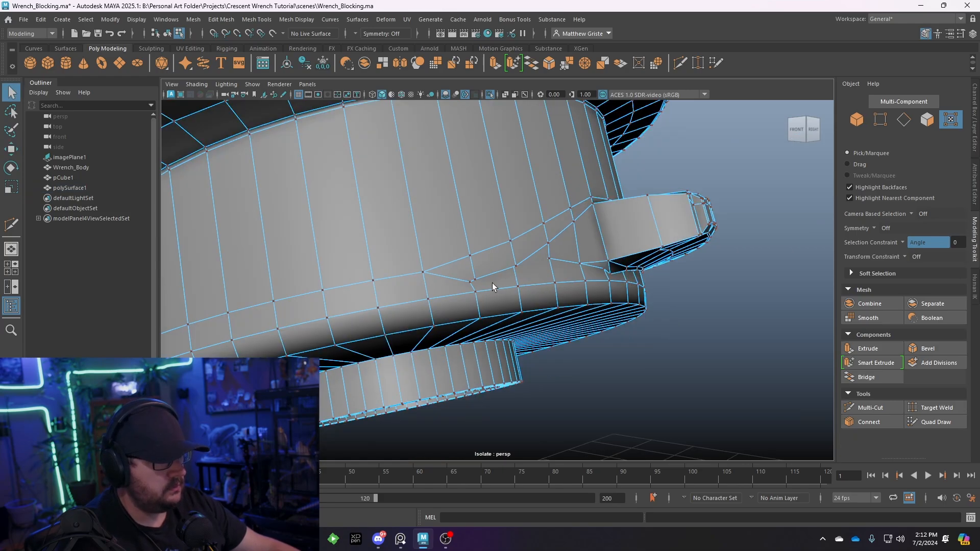
Raise the vertices along the tapering edge line beside the lower thread end to spread the pinched edges.
{"action": "scroll", "coordinate": [485, 255], "scroll_direction": "up", "scroll_amount": 8}
{"action": "right_click_drag", "start_coordinate": [472, 236], "coordinate": [374, 256]}
{"action": "left_click", "coordinate": [338, 272]}
{"action": "scroll", "coordinate": [347, 266], "scroll_direction": "down", "scroll_amount": 5}
{"action": "key", "text": "w"}
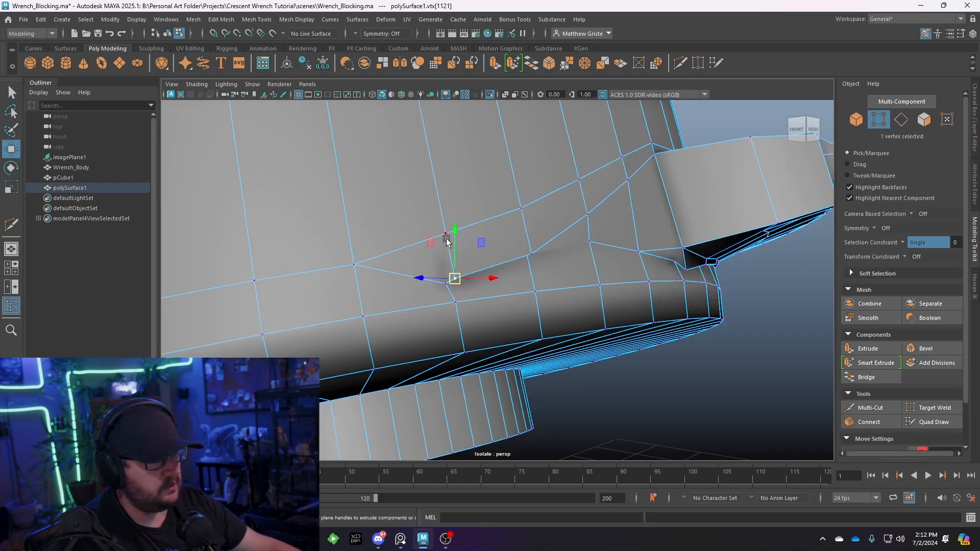
{"action": "middle_click_drag", "start_coordinate": [416, 275], "coordinate": [421, 251]}
{"action": "left_click", "coordinate": [535, 254]}
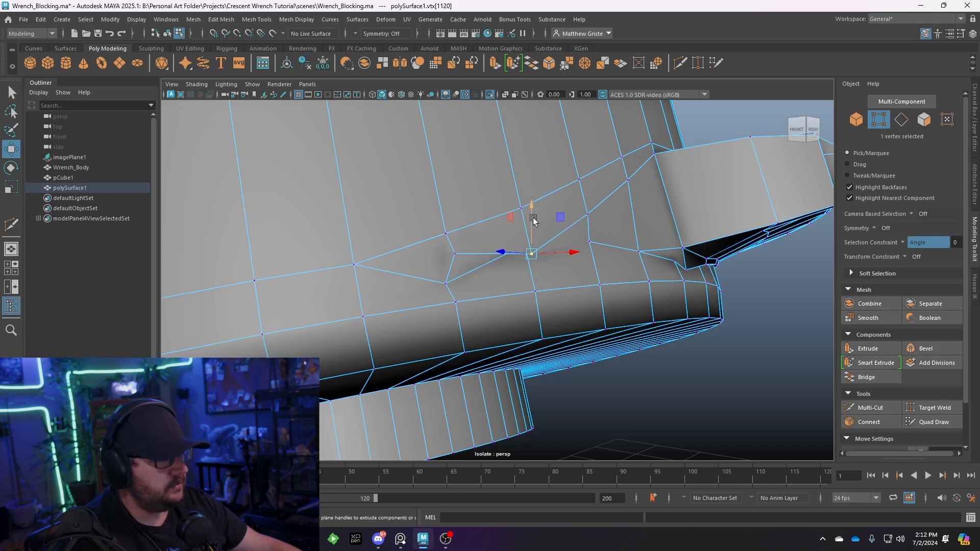
{"action": "middle_click_drag", "start_coordinate": [531, 219], "coordinate": [525, 191]}
{"action": "left_click", "coordinate": [523, 249]}
{"action": "left_click_drag", "start_coordinate": [527, 219], "coordinate": [449, 313]}
Preview the screw smoothed in object mode and examine the lower and upper thread ends.
{"action": "key", "text": "3"}
{"action": "scroll", "coordinate": [460, 268], "scroll_direction": "down", "scroll_amount": 2}
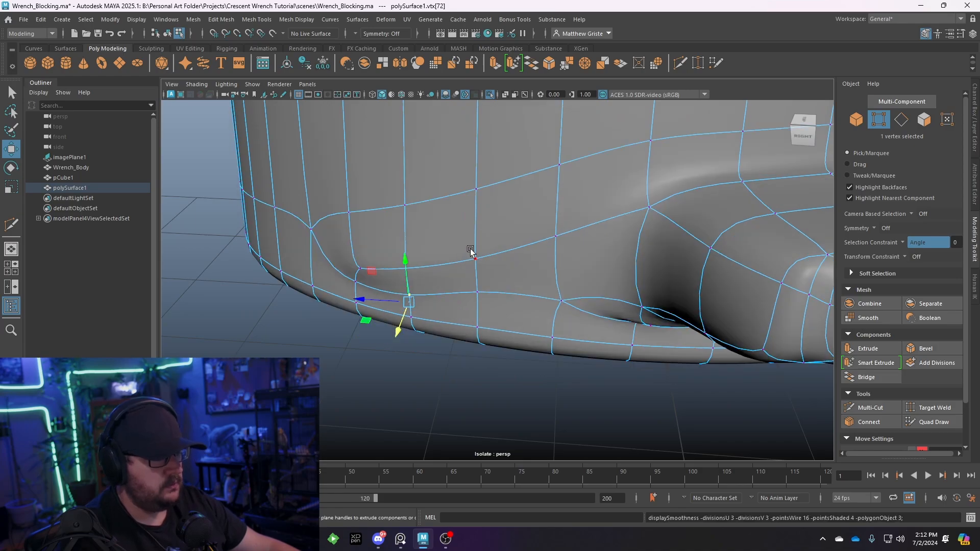
{"action": "right_click_drag", "start_coordinate": [482, 243], "coordinate": [525, 217]}
{"action": "left_click", "coordinate": [588, 341]}
{"action": "scroll", "coordinate": [588, 342], "scroll_direction": "down", "scroll_amount": 5}
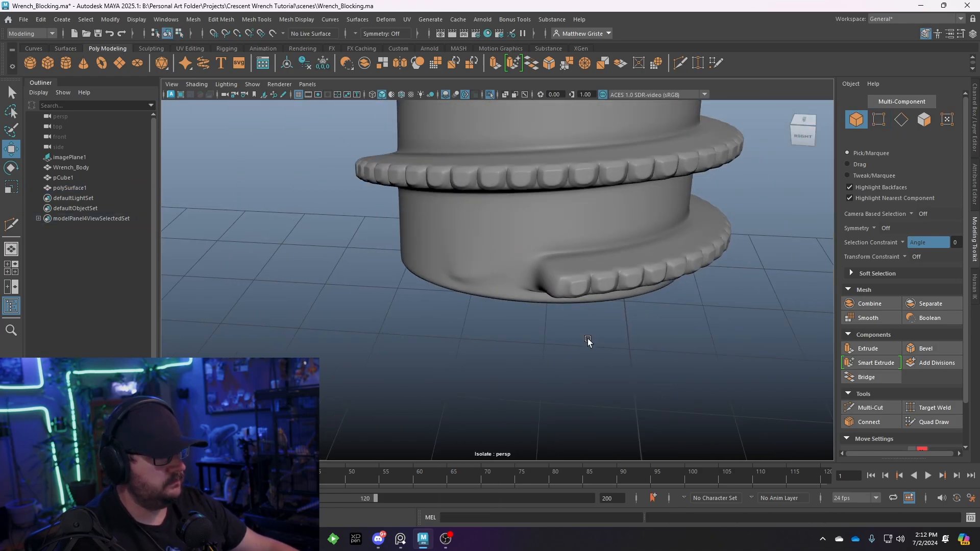
{"action": "left_click_drag", "start_coordinate": [589, 342], "coordinate": [495, 192], "text": "alt"}
{"action": "scroll", "coordinate": [473, 234], "scroll_direction": "up", "scroll_amount": 4}
Turn off the smooth preview and insert an edge loop along the teeth near the upper thread end.
{"action": "left_click", "coordinate": [453, 237]}
{"action": "key", "text": "1"}
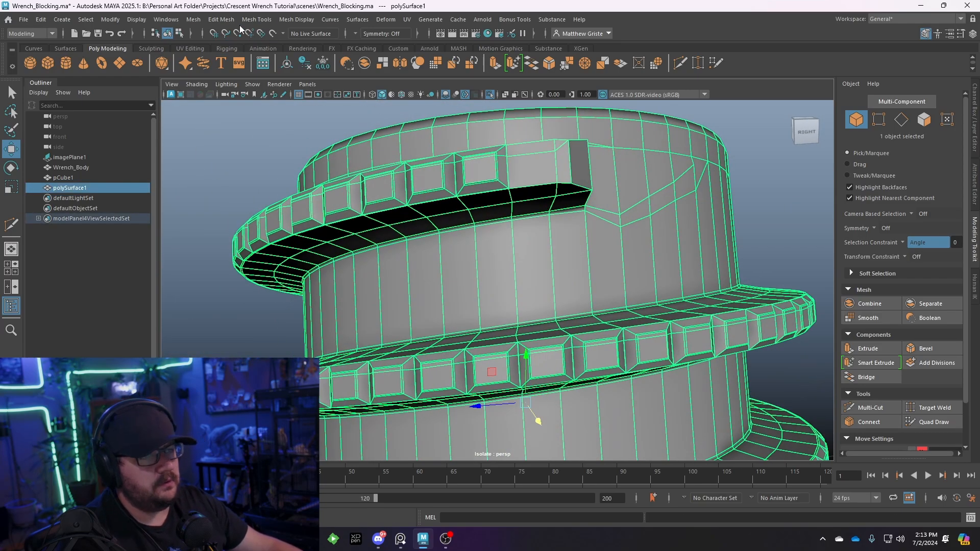
{"action": "left_click", "coordinate": [256, 20]}
{"action": "left_click", "coordinate": [289, 100]}
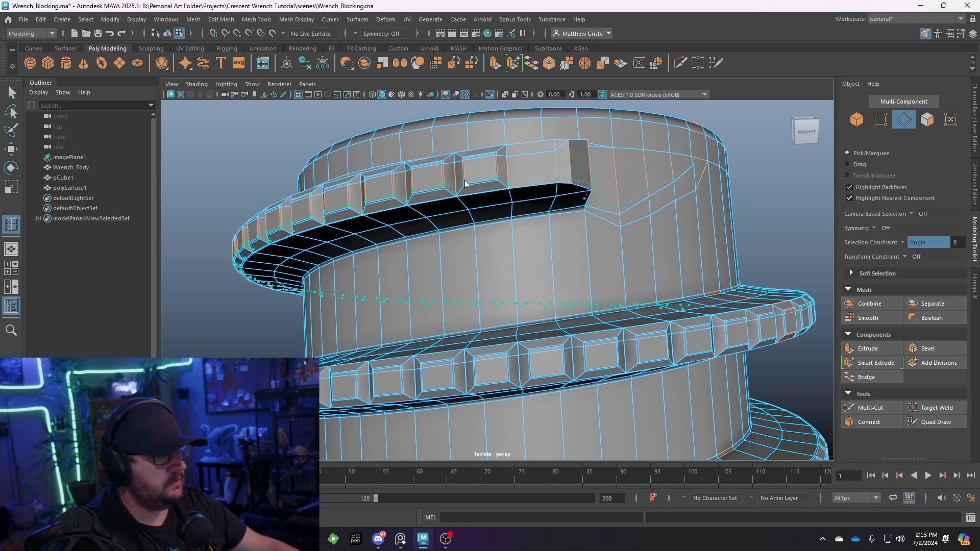
{"action": "left_click_drag", "start_coordinate": [464, 184], "coordinate": [468, 186]}
Insert an edge loop along the lower inner borders of the teeth on the back of the screw.
{"action": "scroll", "coordinate": [468, 185], "scroll_direction": "down", "scroll_amount": 2}
{"action": "left_click_drag", "start_coordinate": [630, 219], "coordinate": [345, 207], "text": "alt"}
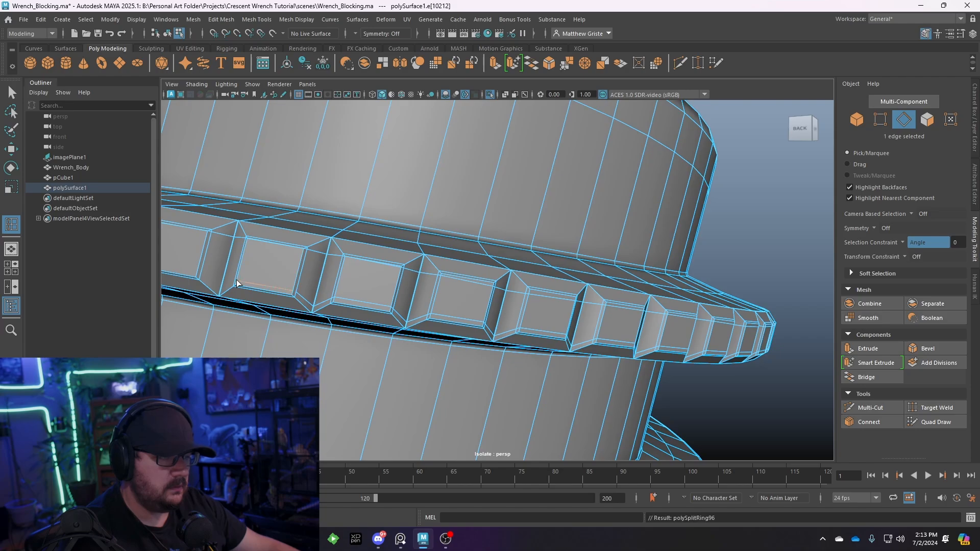
{"action": "left_click_drag", "start_coordinate": [236, 283], "coordinate": [375, 283], "text": "alt"}
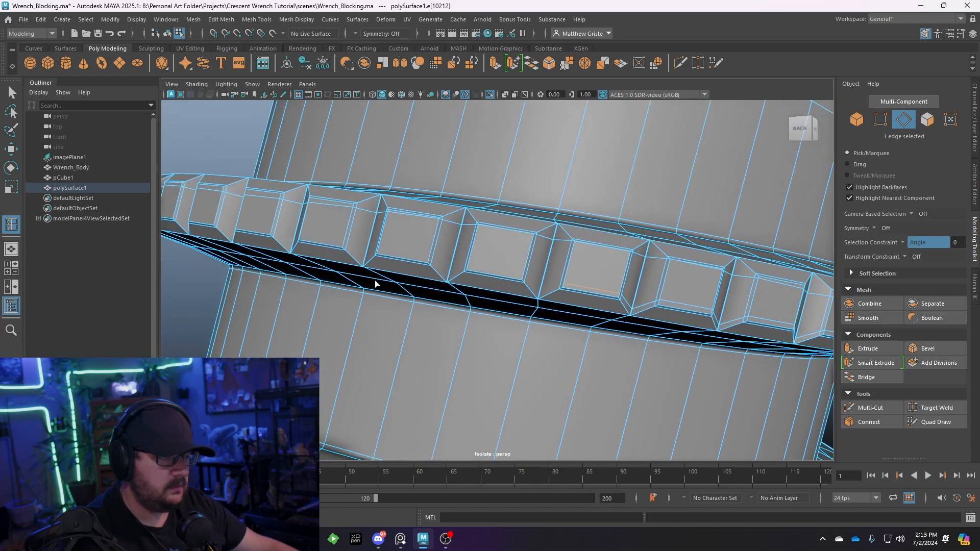
{"action": "left_click", "coordinate": [427, 258], "text": "ctrl"}
Insert a supporting edge loop along the lower side of the teeth on the next thread turn.
{"action": "scroll", "coordinate": [428, 259], "scroll_direction": "down", "scroll_amount": 5}
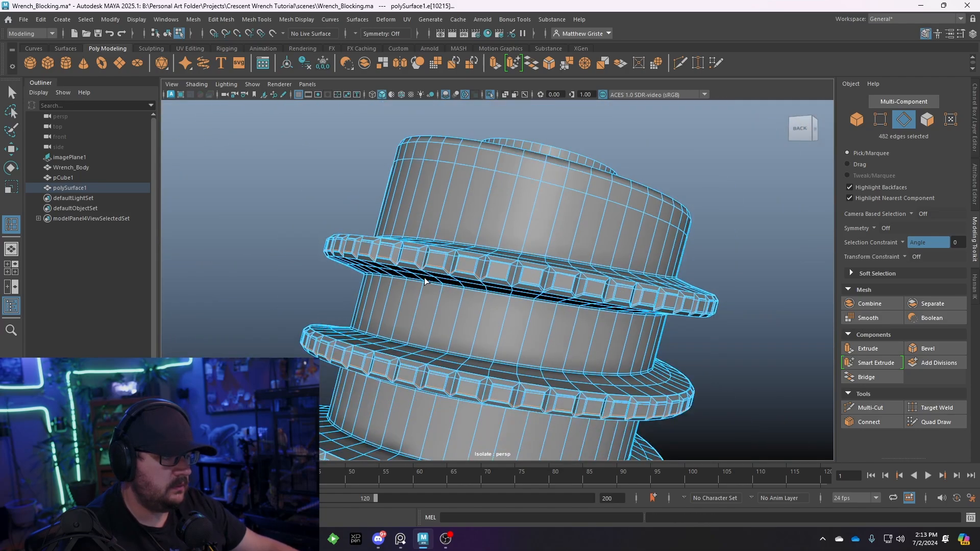
{"action": "middle_click_drag", "start_coordinate": [424, 280], "coordinate": [437, 206], "text": "alt"}
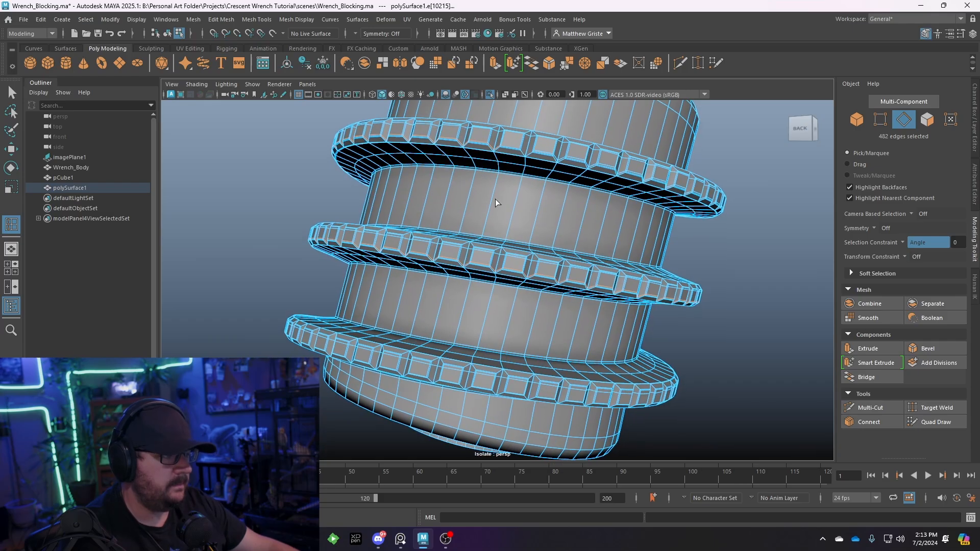
{"action": "left_click_drag", "start_coordinate": [494, 204], "coordinate": [334, 339], "text": "alt"}
{"action": "scroll", "coordinate": [571, 244], "scroll_direction": "up", "scroll_amount": 3}
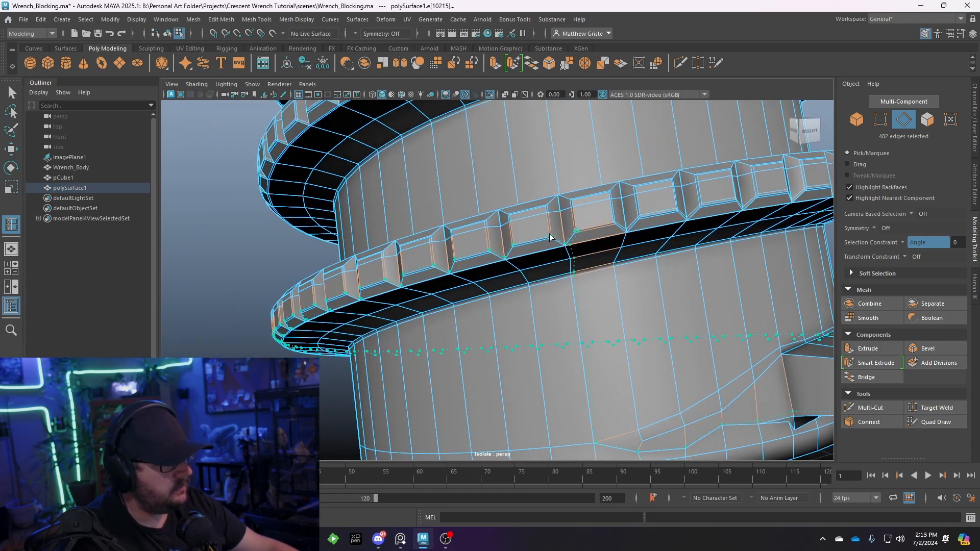
{"action": "key", "text": "ctrl+z"}
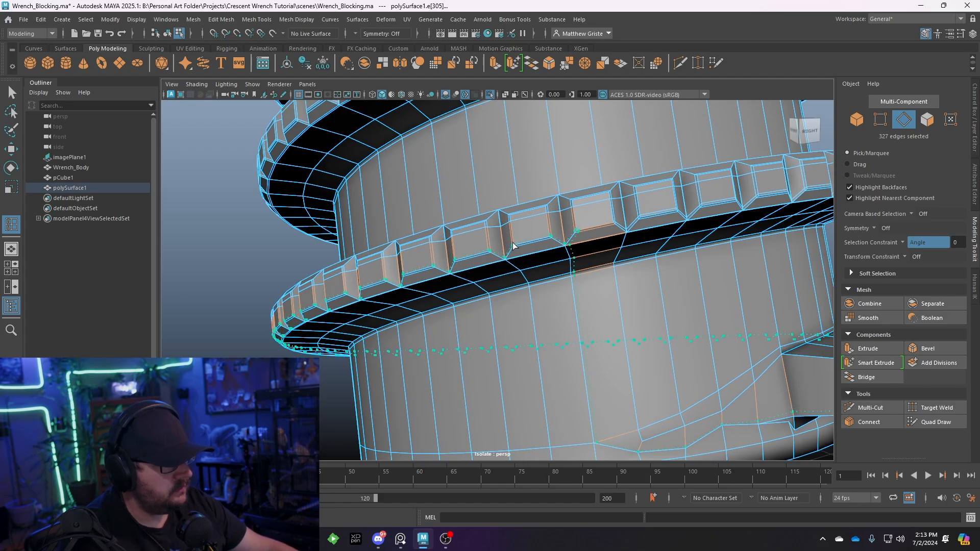
{"action": "left_click_drag", "start_coordinate": [513, 245], "coordinate": [529, 265], "text": "alt"}
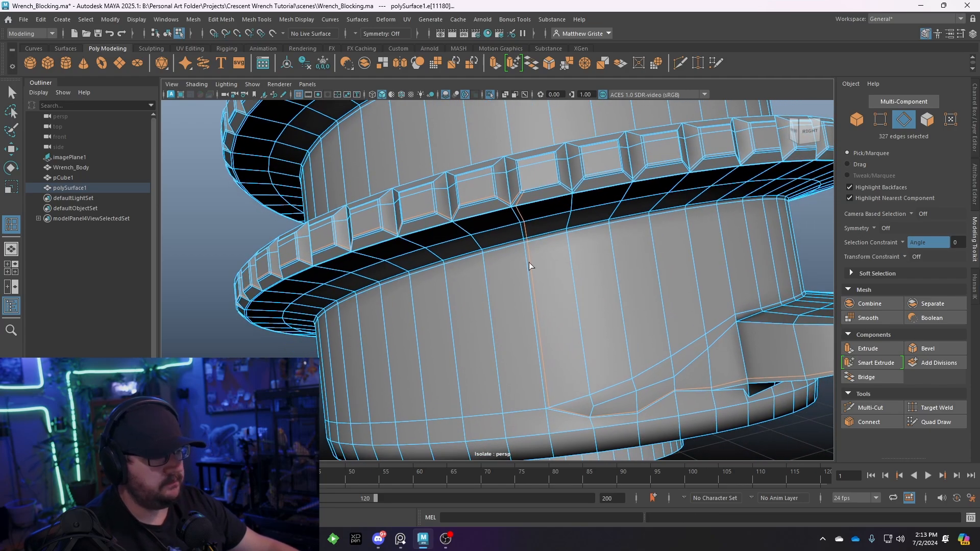
Delete the extra run of edges leading from the teeth's lower border down the screw body and around the lower thread end.
{"action": "scroll", "coordinate": [529, 254], "scroll_direction": "up", "scroll_amount": 5}
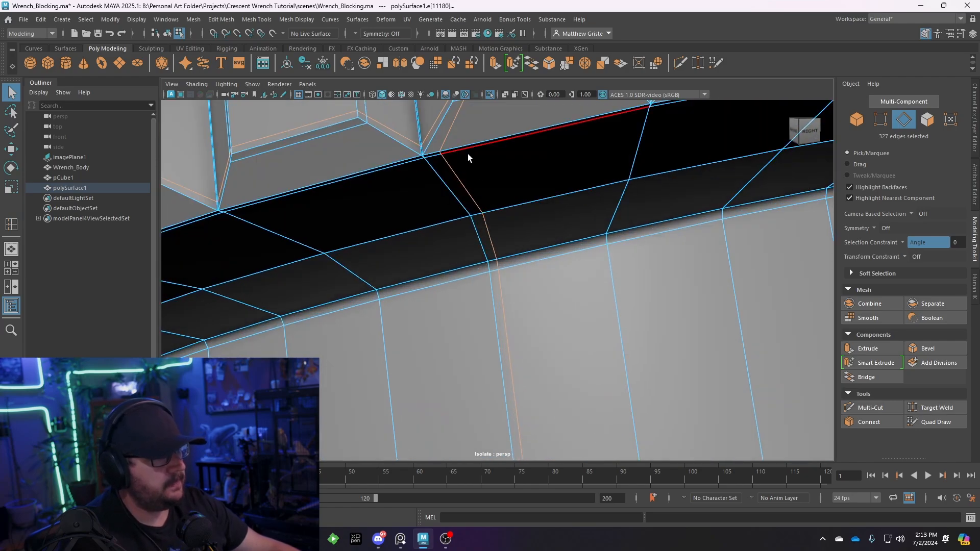
{"action": "right_click_drag", "start_coordinate": [467, 154], "coordinate": [468, 130]}
{"action": "middle_click_drag", "start_coordinate": [467, 130], "coordinate": [457, 173], "text": "alt"}
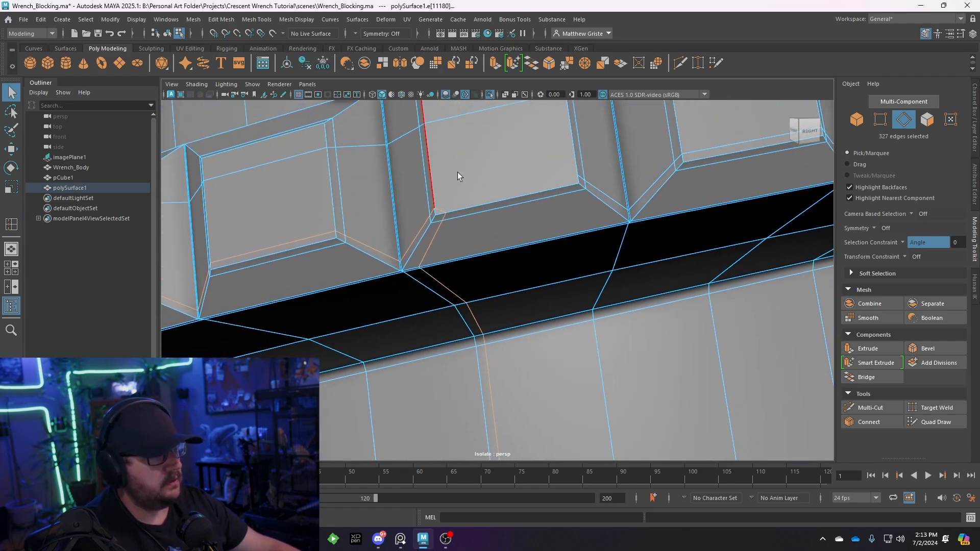
{"action": "left_click", "coordinate": [441, 209], "text": "shift"}
{"action": "left_click", "coordinate": [443, 225], "text": "shift"}
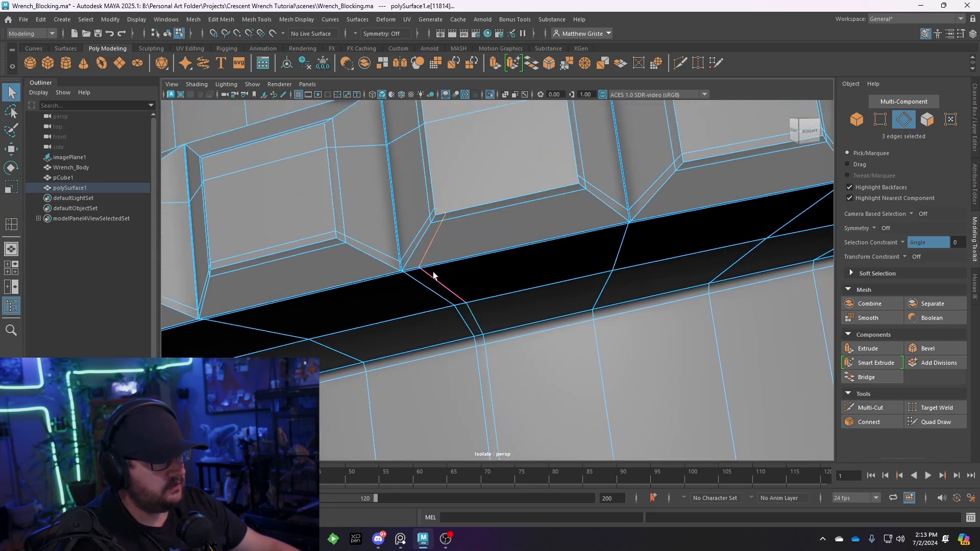
{"action": "scroll", "coordinate": [413, 345], "scroll_direction": "up", "scroll_amount": 3}
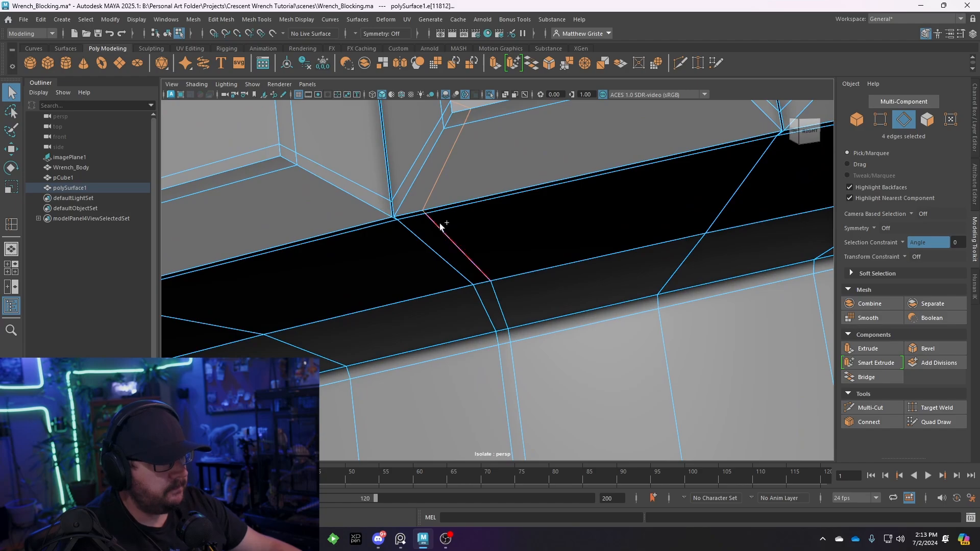
{"action": "scroll", "coordinate": [535, 366], "scroll_direction": "down", "scroll_amount": 4}
{"action": "middle_click_drag", "start_coordinate": [535, 365], "coordinate": [507, 240], "text": "alt"}
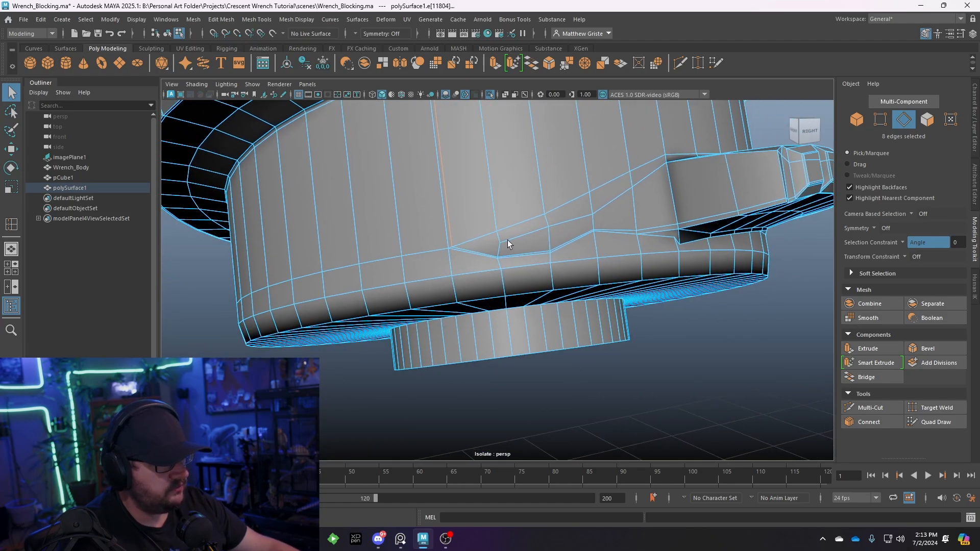
{"action": "scroll", "coordinate": [428, 232], "scroll_direction": "up", "scroll_amount": 3}
{"action": "left_click", "coordinate": [423, 219], "text": "shift"}
{"action": "left_click", "coordinate": [577, 223], "text": "shift"}
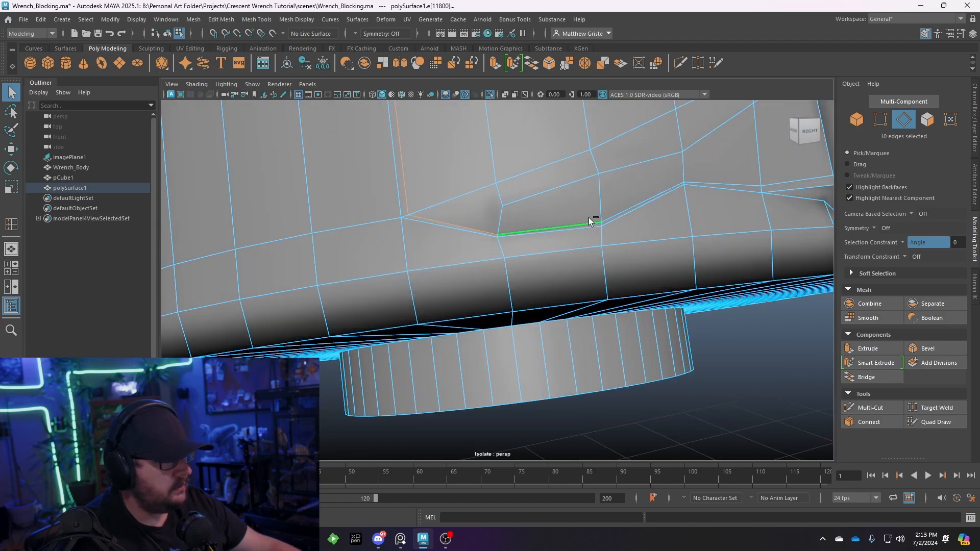
{"action": "left_click", "coordinate": [644, 201], "text": "shift"}
{"action": "middle_click_drag", "start_coordinate": [712, 203], "coordinate": [391, 235], "text": "alt"}
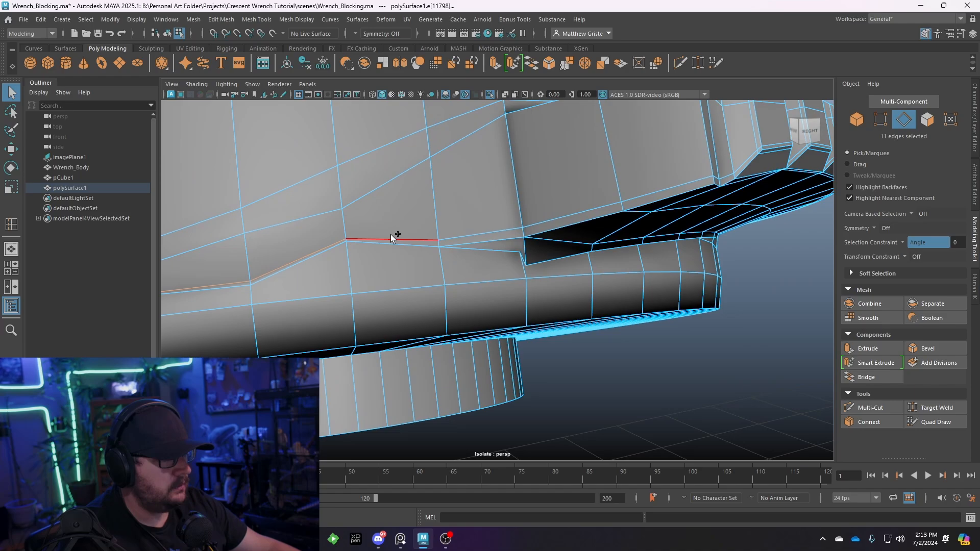
{"action": "left_click", "coordinate": [491, 231], "text": "shift"}
{"action": "mouse_move", "coordinate": [491, 228]}
{"action": "left_mouse_down", "text": "alt"}
{"action": "mouse_move", "coordinate": [571, 224]}
{"action": "mouse_move", "coordinate": [496, 225]}
{"action": "left_mouse_up", "text": "alt"}
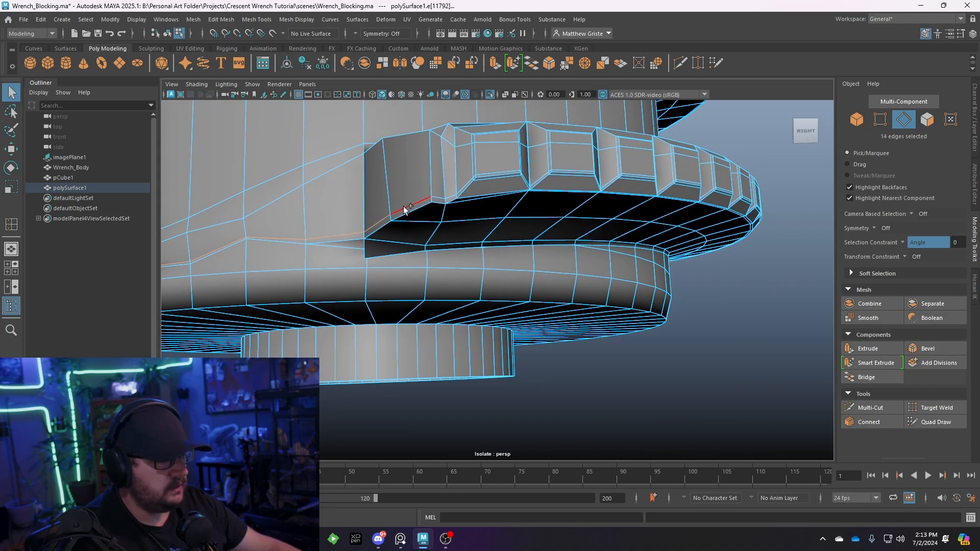
{"action": "scroll", "coordinate": [441, 195], "scroll_direction": "up", "scroll_amount": 2}
{"action": "scroll", "coordinate": [418, 196], "scroll_direction": "up", "scroll_amount": 2}
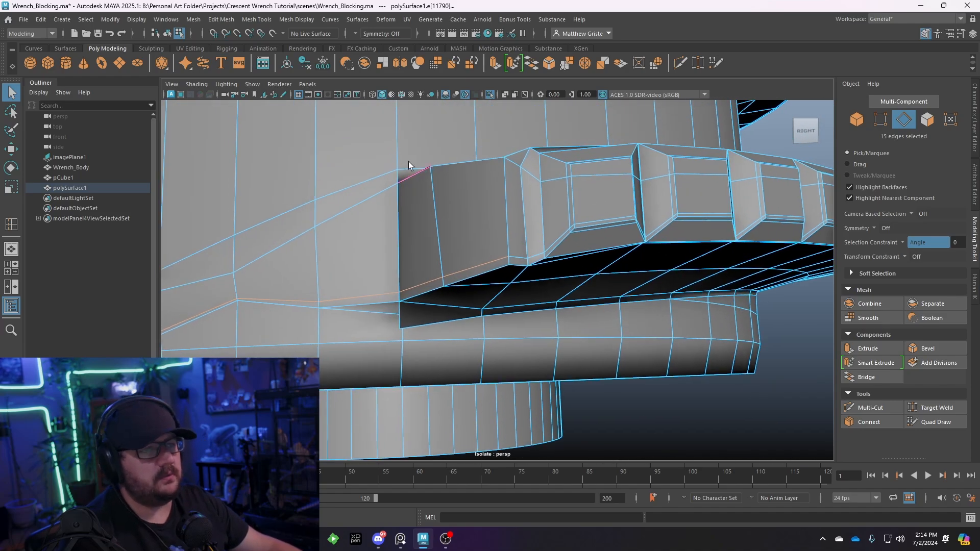
{"action": "left_click", "coordinate": [256, 19]}
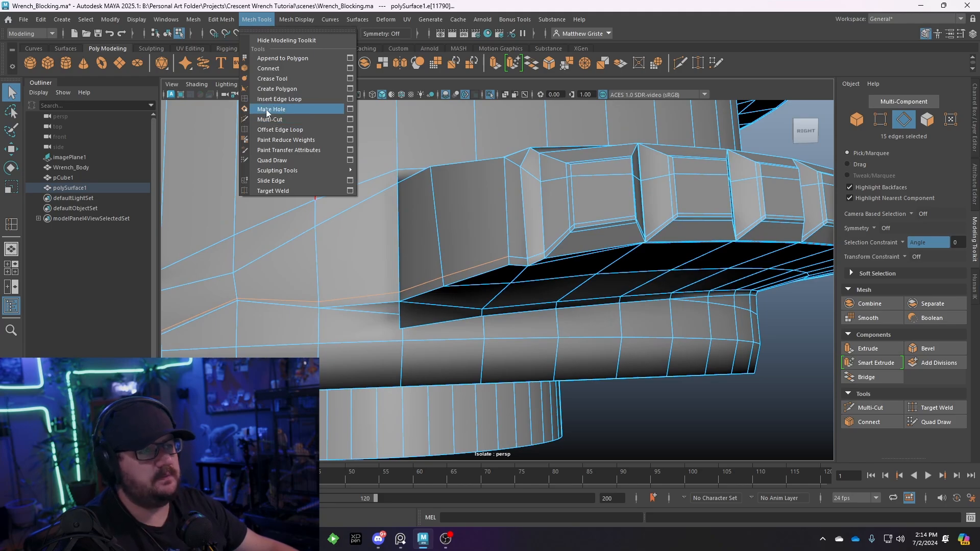
{"action": "mouse_move", "coordinate": [221, 19]}
{"action": "left_click", "coordinate": [249, 240]}
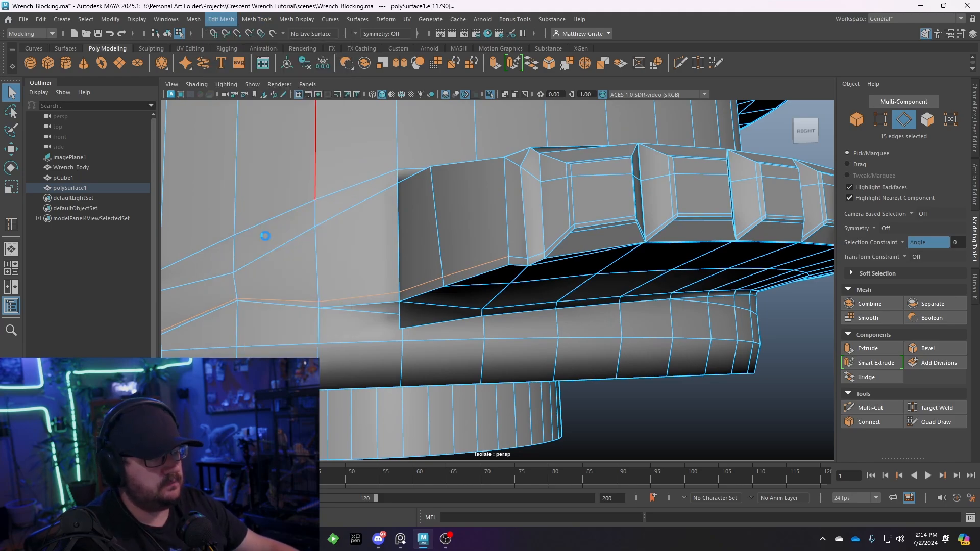
Weld the leftover vertex at the lower corner of the lower thread end into the adjoining corner vertex.
{"action": "left_click", "coordinate": [939, 407]}
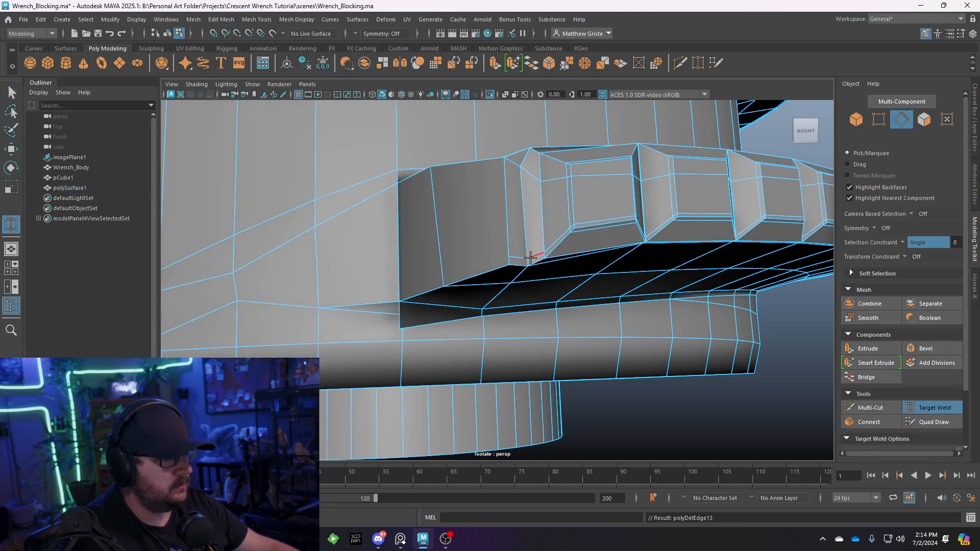
{"action": "scroll", "coordinate": [489, 232], "scroll_direction": "up", "scroll_amount": 3}
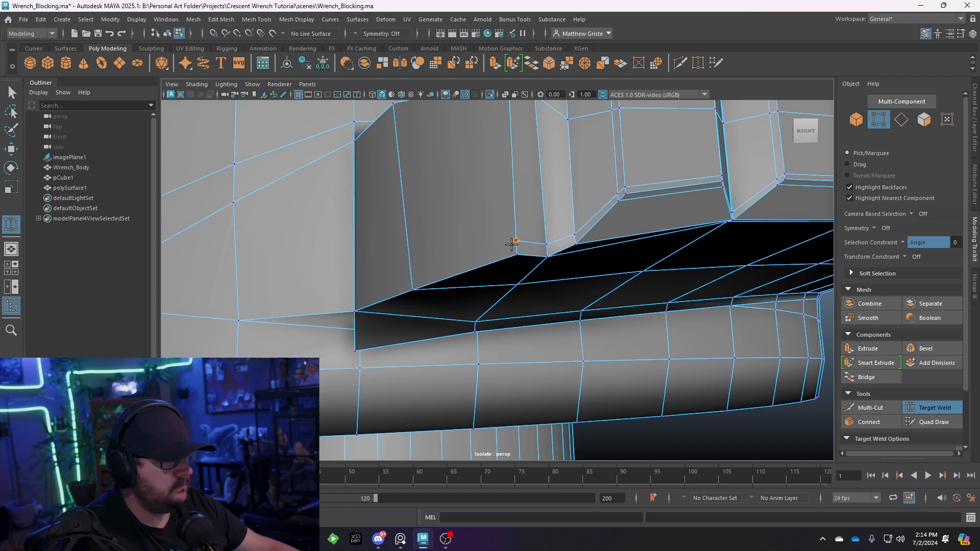
{"action": "scroll", "coordinate": [512, 245], "scroll_direction": "down", "scroll_amount": 4}
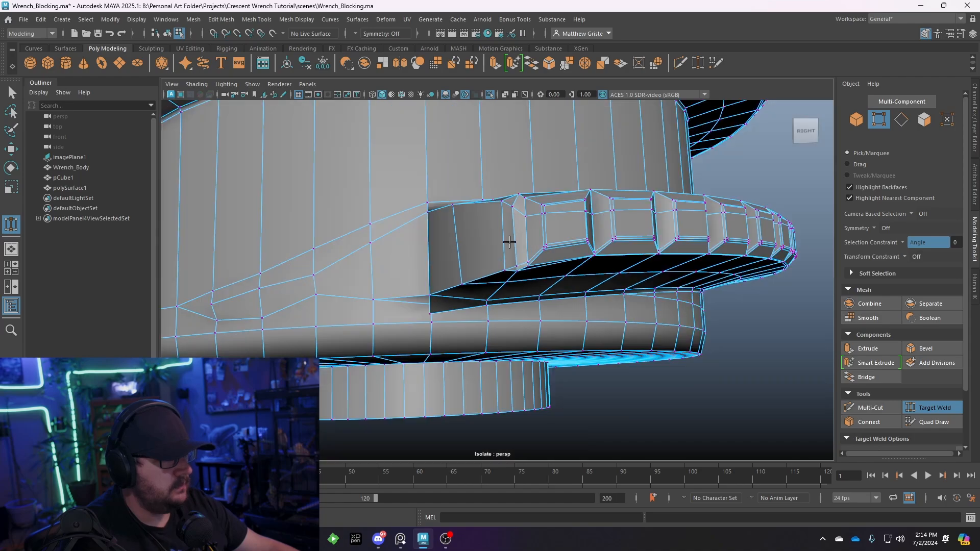
{"action": "scroll", "coordinate": [510, 235], "scroll_direction": "up", "scroll_amount": 1}
{"action": "left_click_drag", "start_coordinate": [511, 236], "coordinate": [477, 239], "text": "alt"}
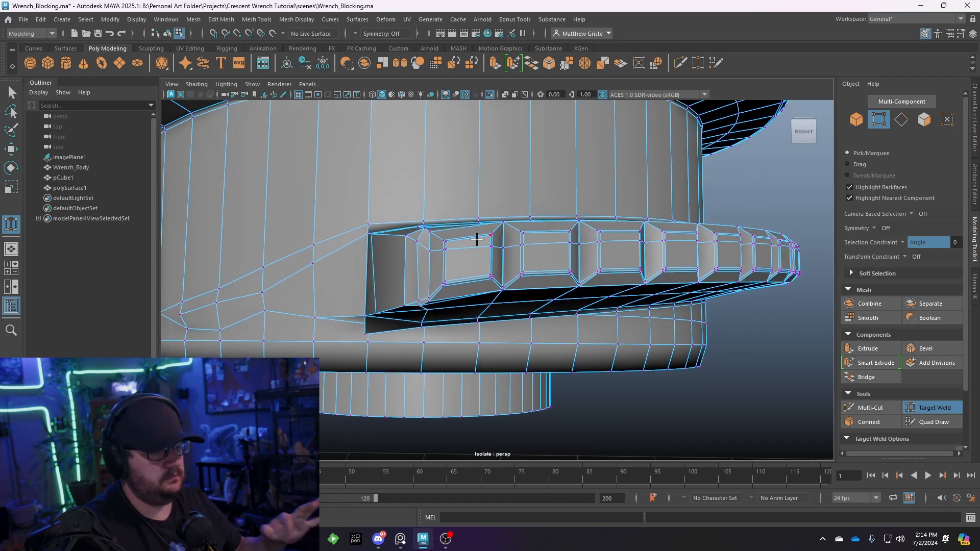
Cut a supporting edge across the tooth faces just above their lower border with Multi-Cut.
{"action": "scroll", "coordinate": [476, 238], "scroll_direction": "down", "scroll_amount": 3}
{"action": "left_click_drag", "start_coordinate": [474, 237], "coordinate": [519, 243], "text": "alt"}
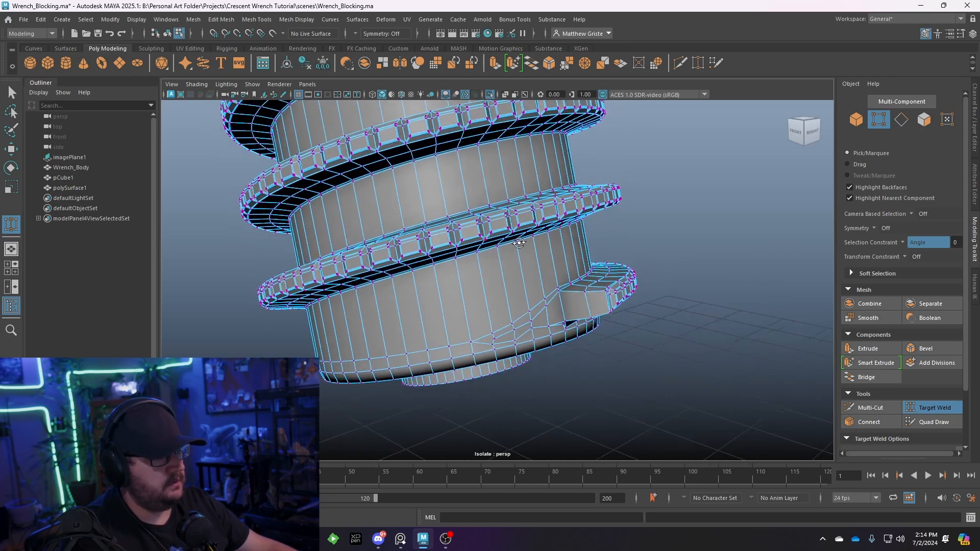
{"action": "scroll", "coordinate": [511, 230], "scroll_direction": "up", "scroll_amount": 2}
{"action": "key", "text": "F8"}
{"action": "scroll", "coordinate": [491, 204], "scroll_direction": "up", "scroll_amount": 3}
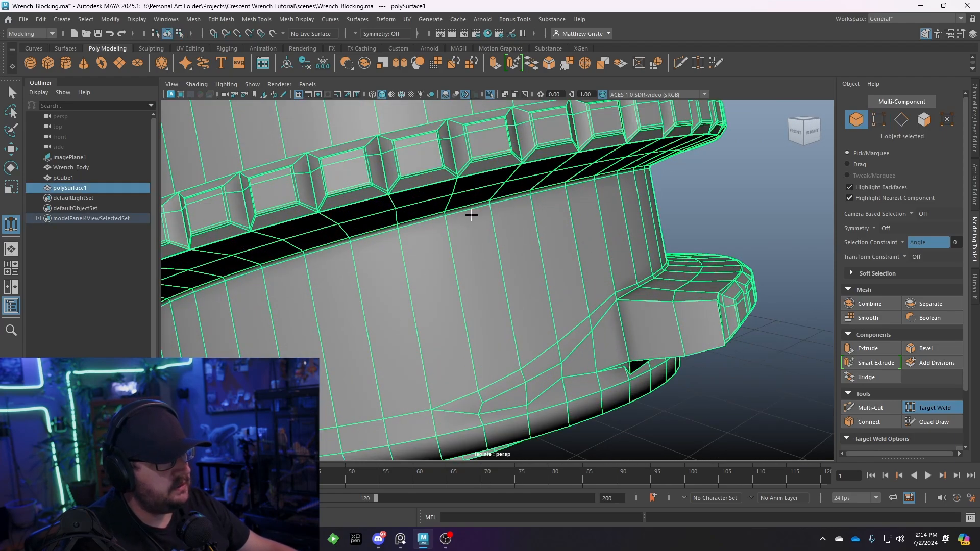
{"action": "scroll", "coordinate": [467, 211], "scroll_direction": "down", "scroll_amount": 3}
{"action": "scroll", "coordinate": [462, 225], "scroll_direction": "up", "scroll_amount": 8}
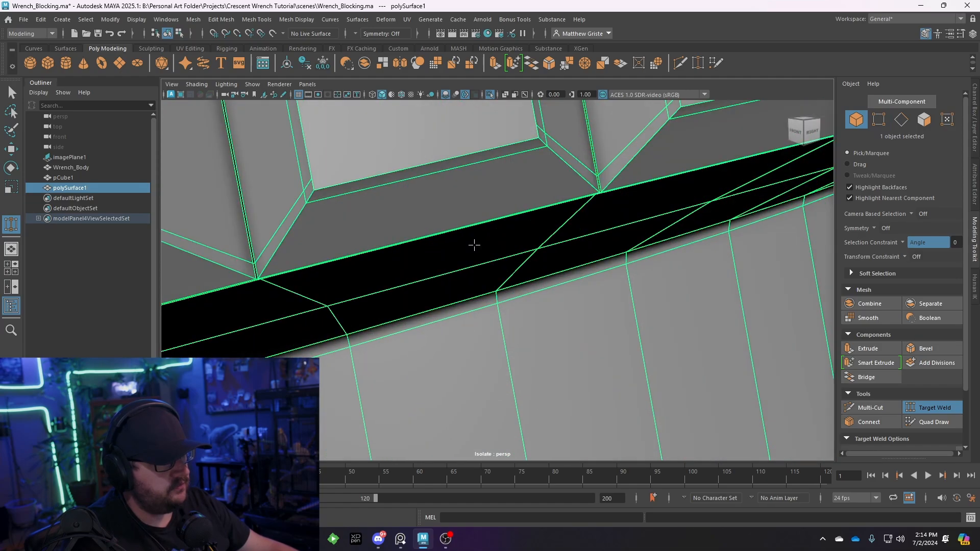
{"action": "left_click", "coordinate": [871, 408]}
{"action": "left_click", "coordinate": [374, 376]}
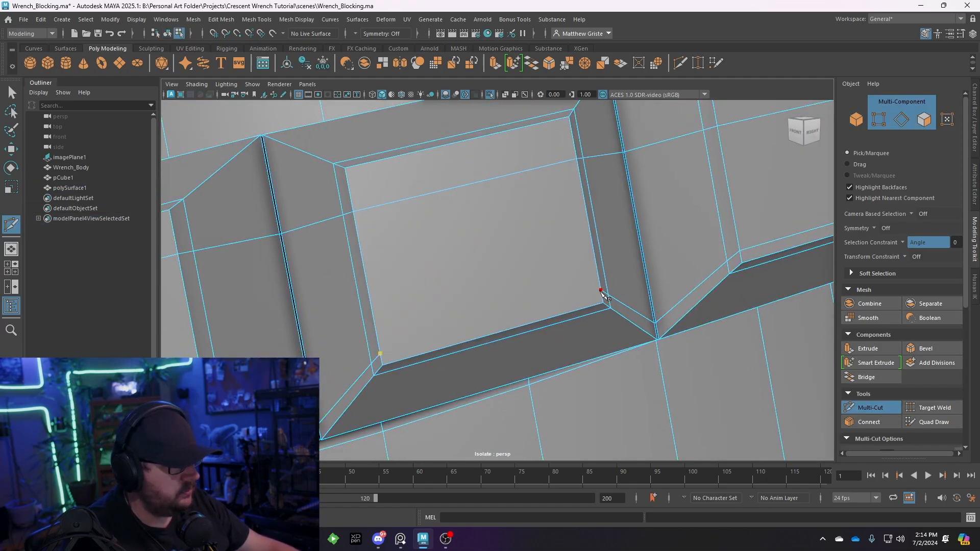
{"action": "scroll", "coordinate": [644, 306], "scroll_direction": "down", "scroll_amount": 5}
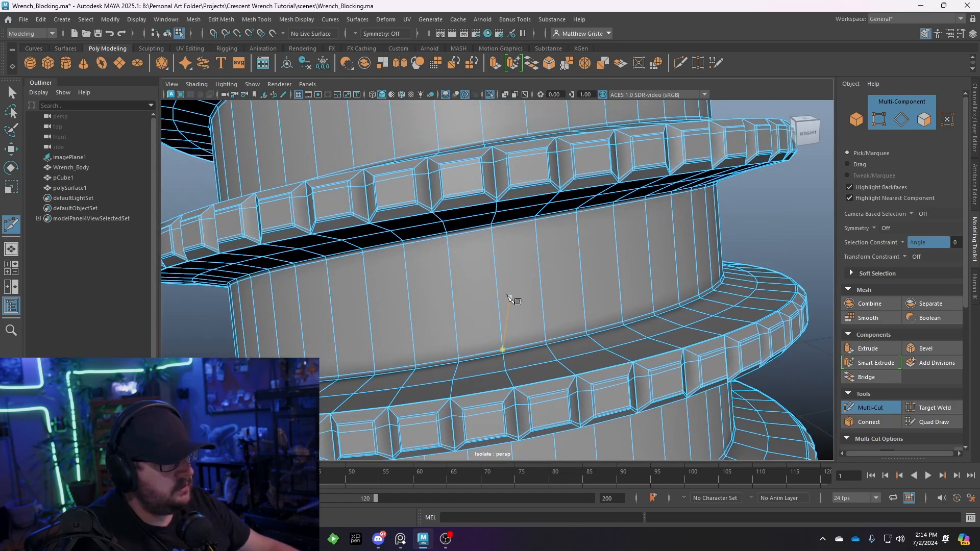
{"action": "key", "text": "Escape"}
Preview the screw smoothed and examine the teeth around the thread turns up to the upper thread end.
{"action": "left_click_drag", "start_coordinate": [508, 297], "coordinate": [480, 288], "text": "alt"}
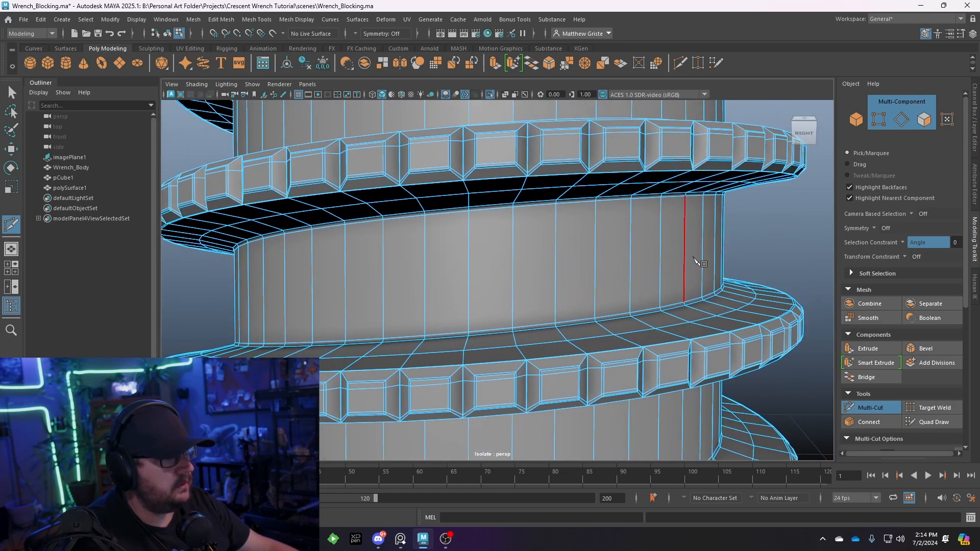
{"action": "left_click_drag", "start_coordinate": [700, 263], "coordinate": [480, 294], "text": "alt"}
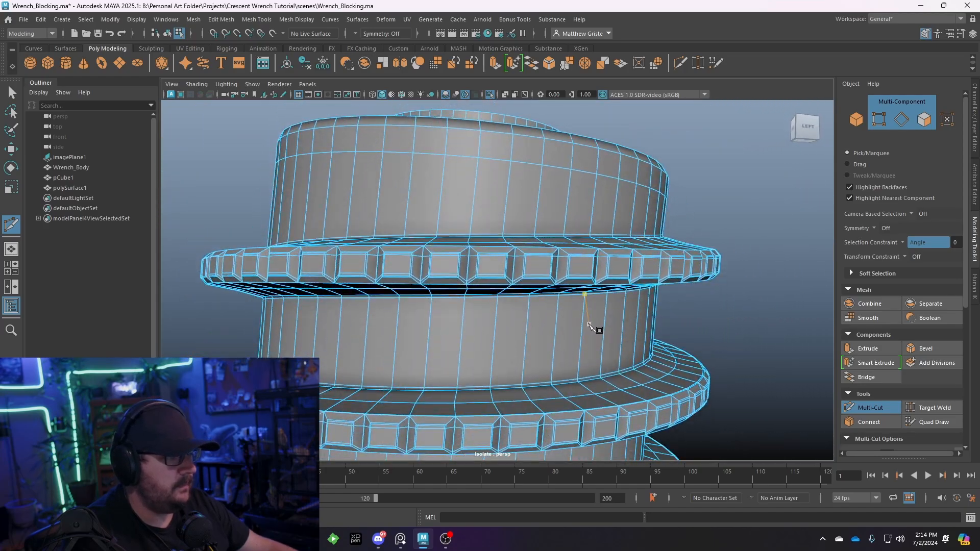
{"action": "left_click_drag", "start_coordinate": [590, 326], "coordinate": [403, 280], "text": "alt"}
{"action": "key", "text": "3"}
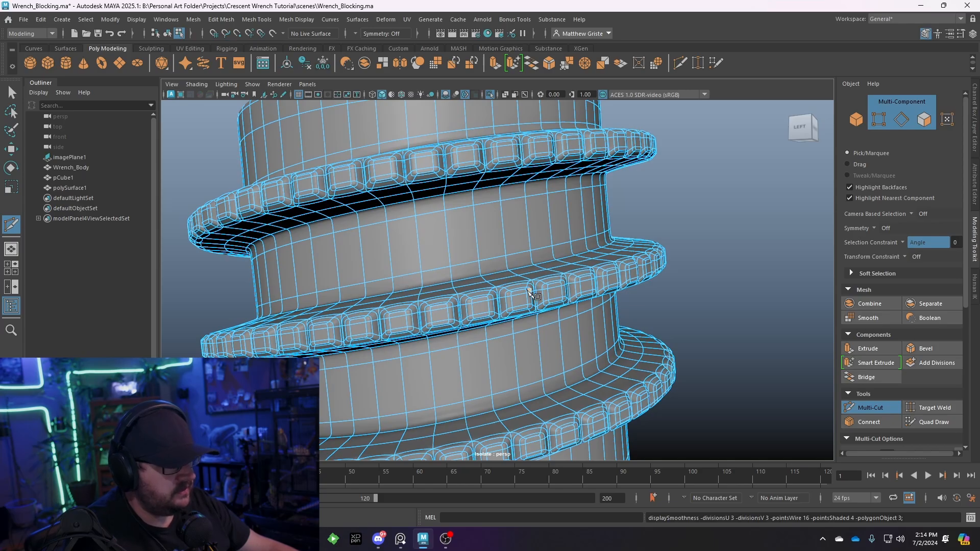
{"action": "left_click_drag", "start_coordinate": [530, 291], "coordinate": [368, 296], "text": "alt"}
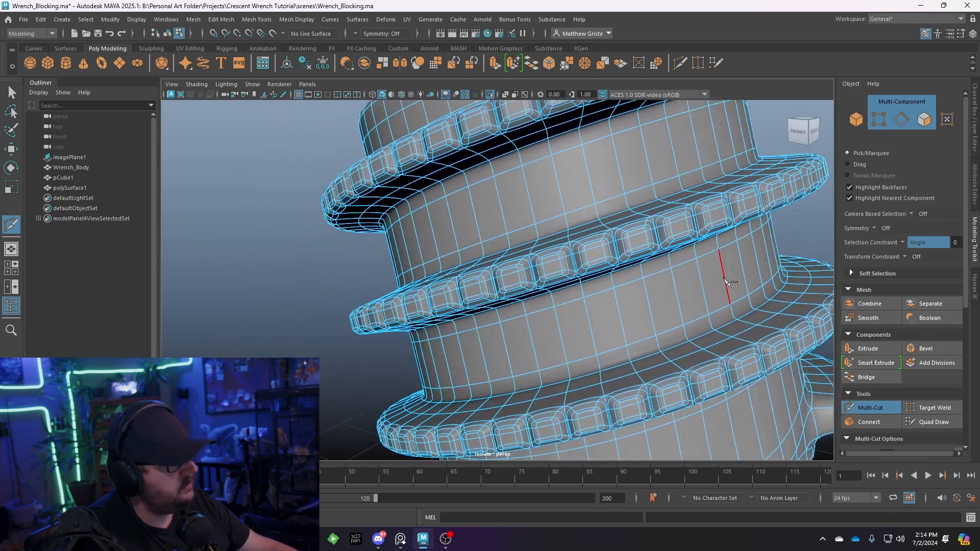
{"action": "left_click_drag", "start_coordinate": [725, 280], "coordinate": [506, 284], "text": "alt"}
{"action": "left_click_drag", "start_coordinate": [575, 321], "coordinate": [305, 267], "text": "alt"}
{"action": "left_click_drag", "start_coordinate": [616, 247], "coordinate": [496, 258], "text": "alt"}
{"action": "middle_click_drag", "start_coordinate": [514, 320], "coordinate": [531, 254], "text": "alt"}
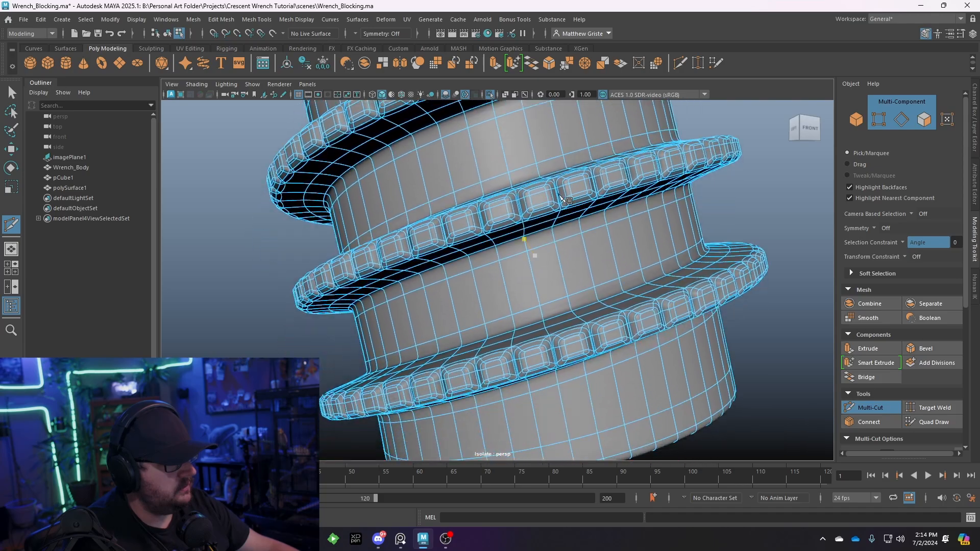
{"action": "left_click_drag", "start_coordinate": [679, 233], "coordinate": [402, 338], "text": "alt"}
{"action": "right_click_drag", "start_coordinate": [440, 300], "coordinate": [488, 293], "text": "alt"}
Select the lower edge loop on the teeth near the upper thread end and follow it to where it stops.
{"action": "key", "text": "q"}
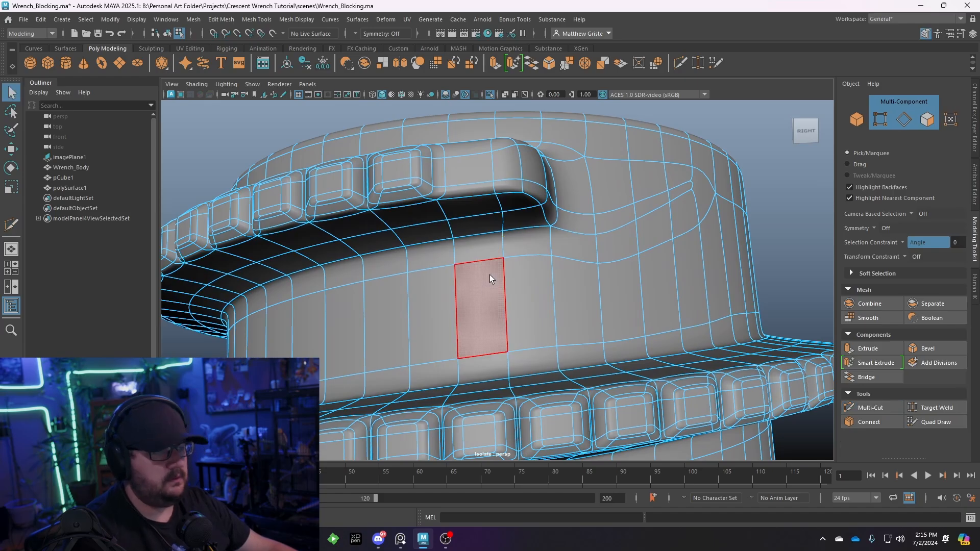
{"action": "double_click", "coordinate": [471, 183]}
{"action": "left_click_drag", "start_coordinate": [469, 181], "coordinate": [629, 225], "text": "alt"}
{"action": "scroll", "coordinate": [541, 260], "scroll_direction": "up", "scroll_amount": 5}
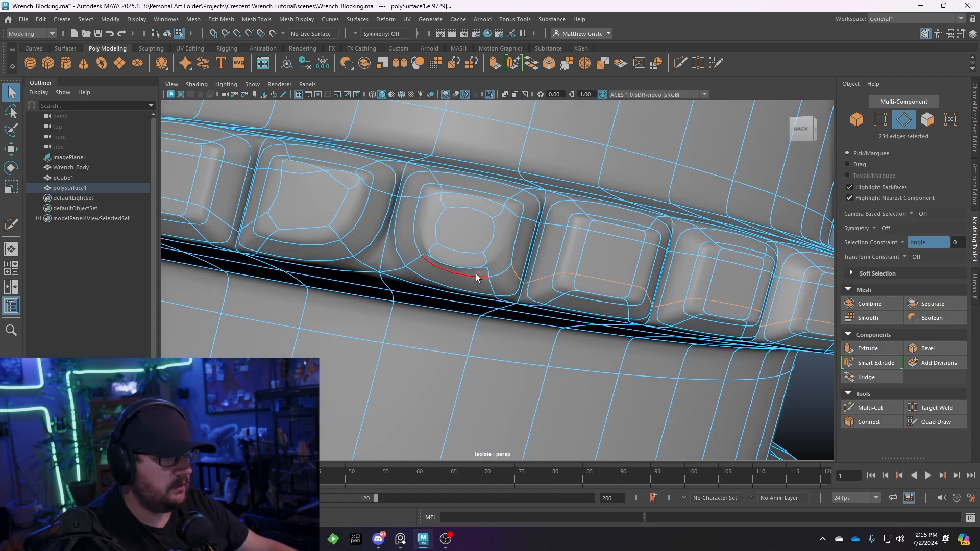
Turn off the smooth preview and cut edges across the tooth and neighbouring groove to join the interrupted lower support loop.
{"action": "key", "text": "1"}
{"action": "scroll", "coordinate": [449, 261], "scroll_direction": "up", "scroll_amount": 3}
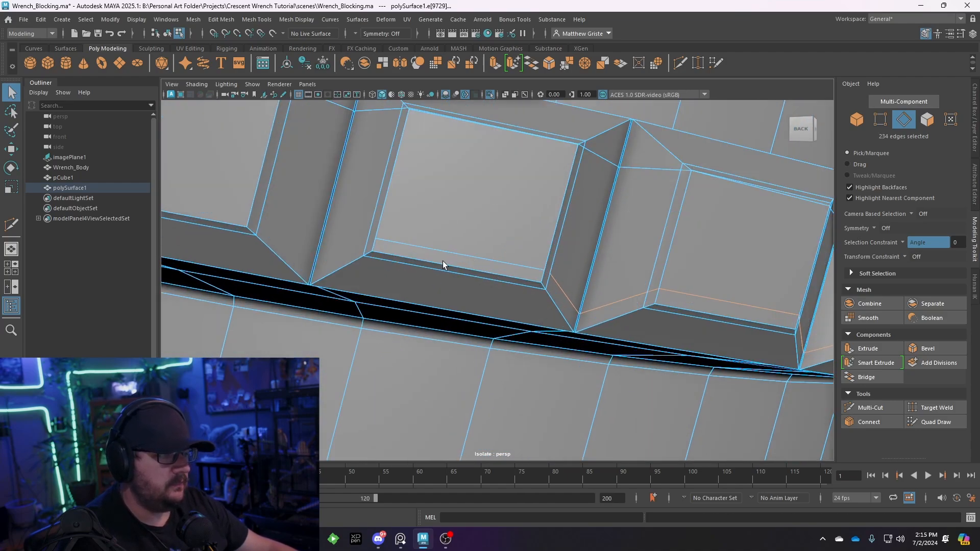
{"action": "scroll", "coordinate": [454, 263], "scroll_direction": "down", "scroll_amount": 3}
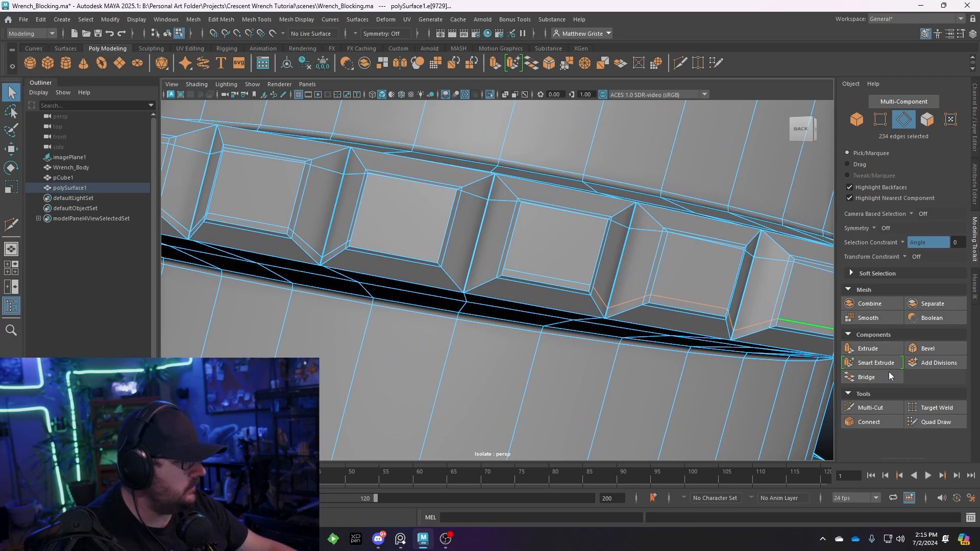
{"action": "left_click", "coordinate": [870, 407]}
{"action": "scroll", "coordinate": [407, 269], "scroll_direction": "up", "scroll_amount": 3}
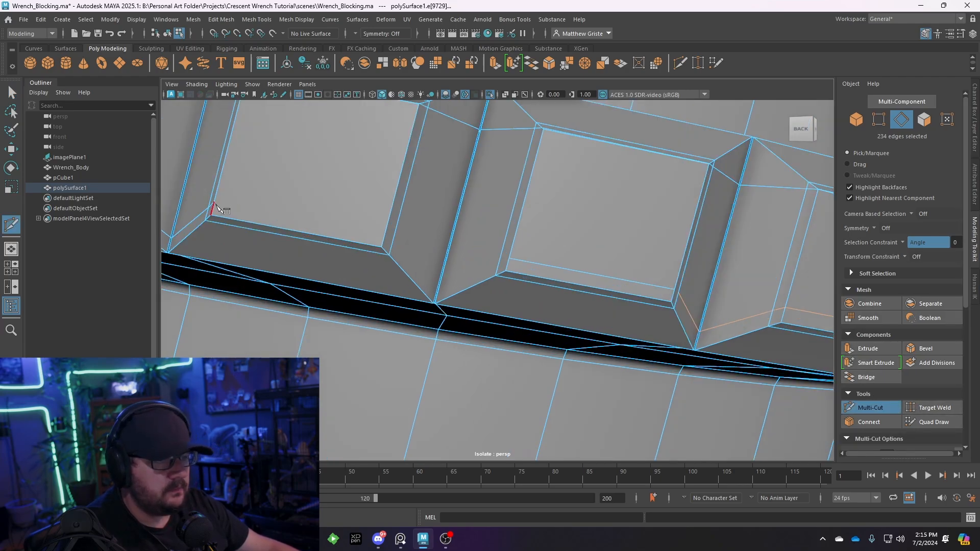
{"action": "left_click", "coordinate": [384, 239]}
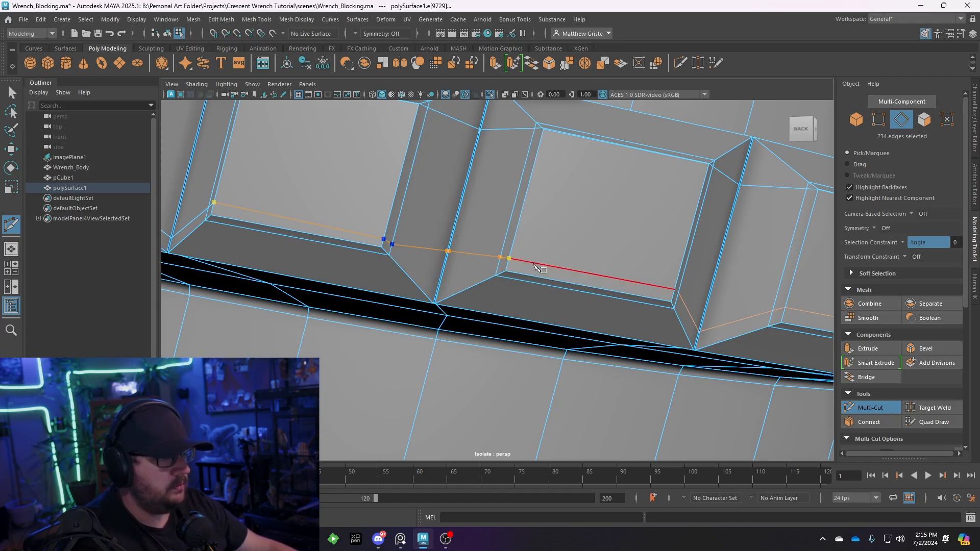
{"action": "right_click", "coordinate": [531, 261]}
Examine the lower support loop on the teeth around the upper thread turn for further gaps.
{"action": "middle_click_drag", "start_coordinate": [642, 281], "coordinate": [526, 270], "text": "alt"}
{"action": "left_click_drag", "start_coordinate": [526, 271], "coordinate": [481, 262], "text": "alt"}
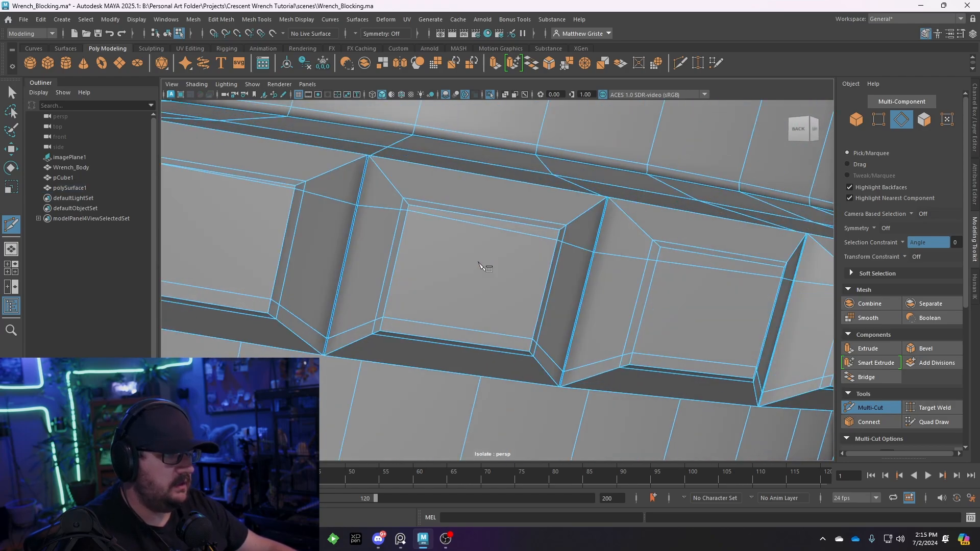
{"action": "middle_click_drag", "start_coordinate": [288, 291], "coordinate": [389, 255], "text": "alt"}
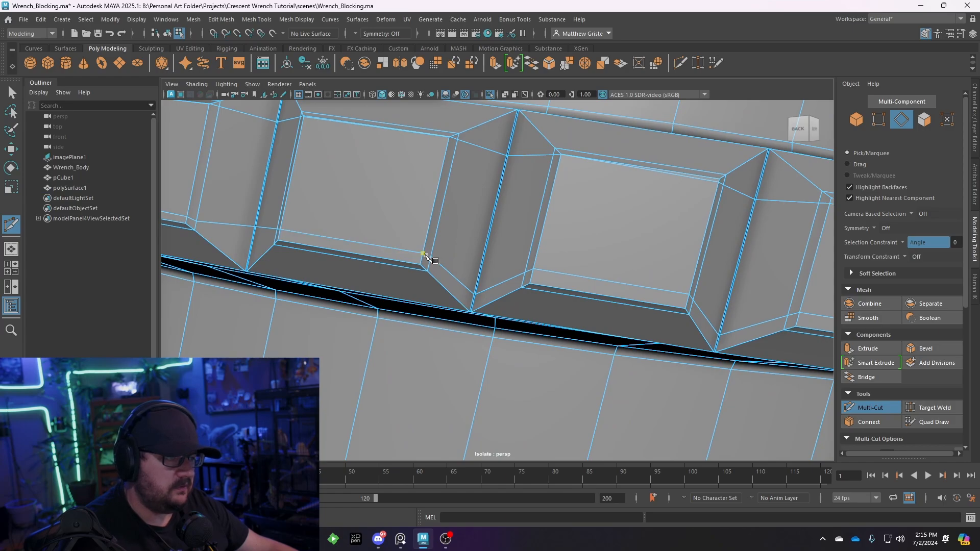
{"action": "right_click", "coordinate": [476, 256]}
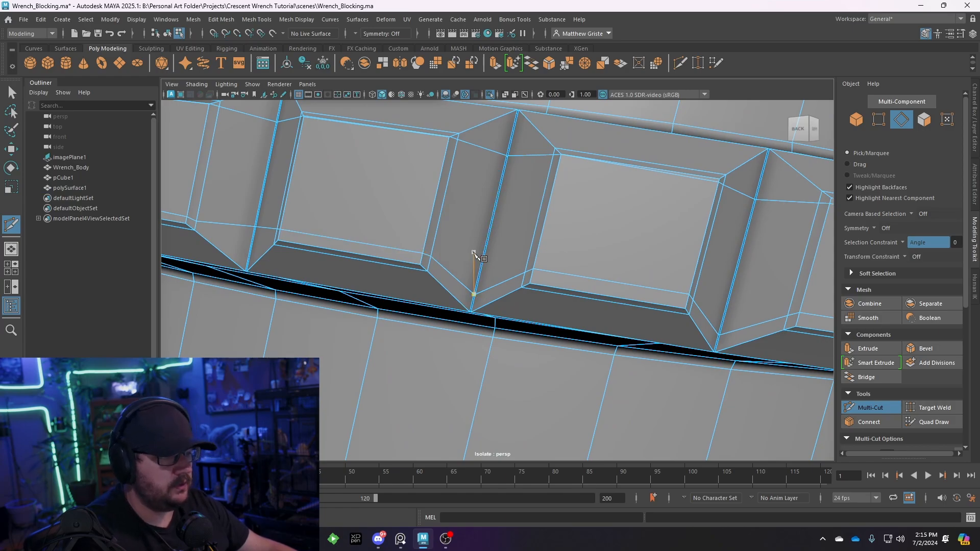
{"action": "scroll", "coordinate": [474, 260], "scroll_direction": "down", "scroll_amount": 6}
{"action": "left_click_drag", "start_coordinate": [585, 272], "coordinate": [551, 266], "text": "alt"}
{"action": "left_click_drag", "start_coordinate": [630, 272], "coordinate": [603, 265], "text": "alt"}
{"action": "left_click_drag", "start_coordinate": [678, 280], "coordinate": [517, 277], "text": "alt"}
{"action": "left_click_drag", "start_coordinate": [573, 287], "coordinate": [446, 286], "text": "alt"}
{"action": "middle_click_drag", "start_coordinate": [531, 283], "coordinate": [596, 254], "text": "alt"}
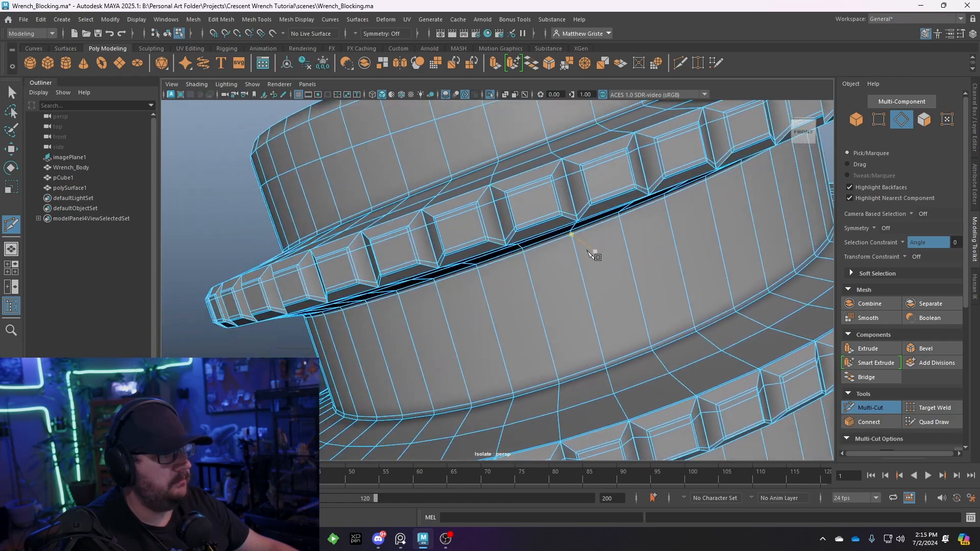
Delete the support edge line running from the last tooth around the upper thread end and along the shaft surface.
{"action": "left_click_drag", "start_coordinate": [595, 253], "coordinate": [391, 318], "text": "alt"}
{"action": "left_click_drag", "start_coordinate": [602, 229], "coordinate": [484, 232], "text": "alt"}
{"action": "scroll", "coordinate": [562, 232], "scroll_direction": "down", "scroll_amount": 4}
{"action": "left_click_drag", "start_coordinate": [689, 225], "coordinate": [573, 214], "text": "alt"}
{"action": "scroll", "coordinate": [514, 243], "scroll_direction": "up", "scroll_amount": 8}
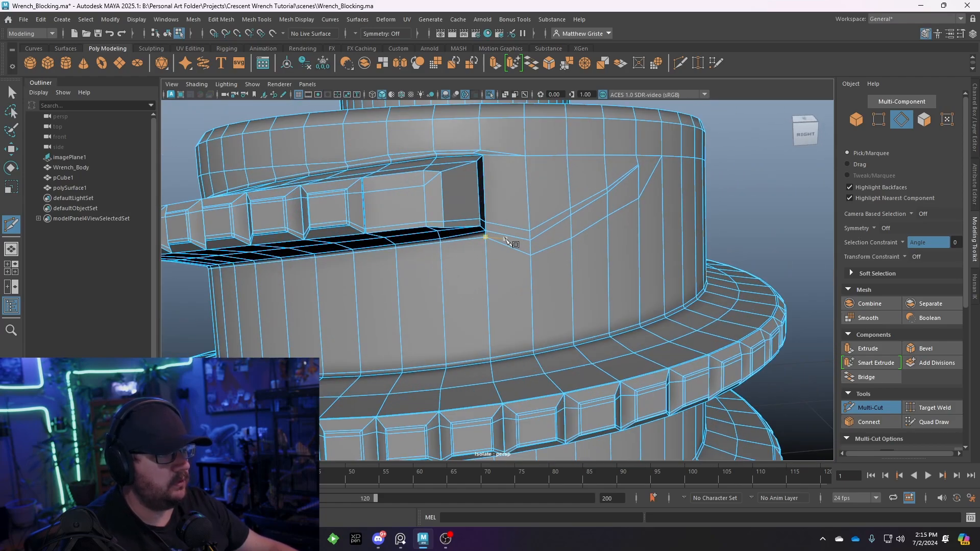
{"action": "key", "text": "q"}
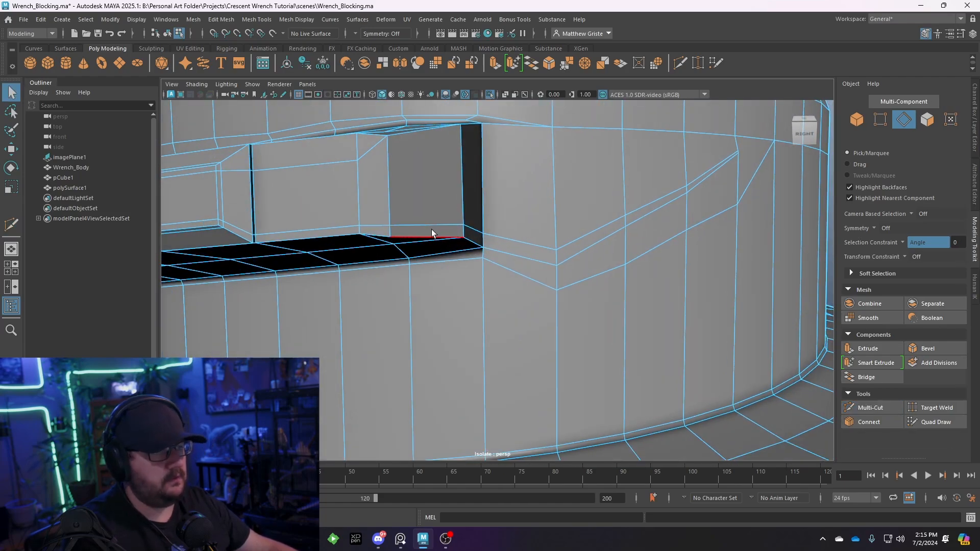
{"action": "right_click_drag", "start_coordinate": [422, 213], "coordinate": [424, 226]}
{"action": "left_click", "coordinate": [492, 229]}
{"action": "left_click", "coordinate": [504, 237], "text": "shift"}
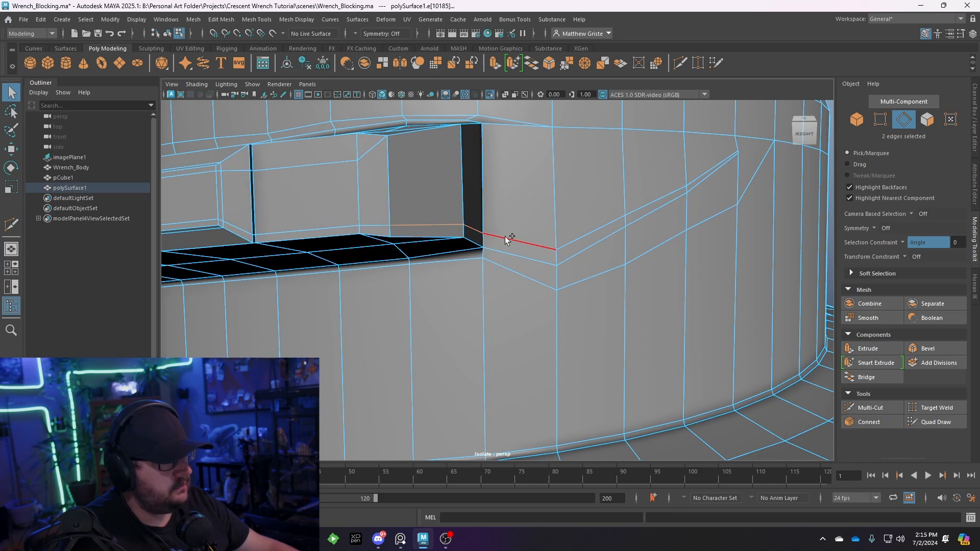
{"action": "left_click", "coordinate": [598, 231], "text": "shift"}
{"action": "left_click", "coordinate": [670, 197], "text": "shift"}
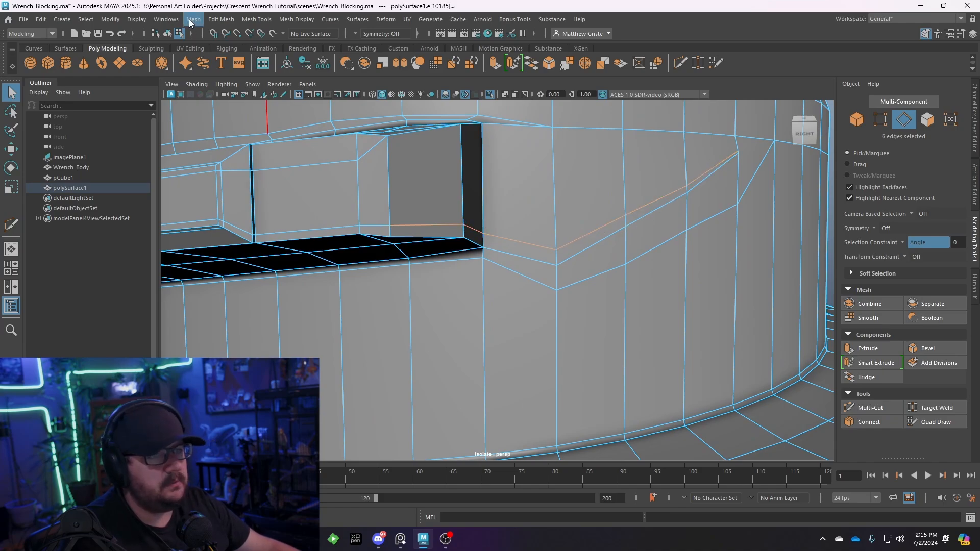
{"action": "left_click", "coordinate": [220, 20]}
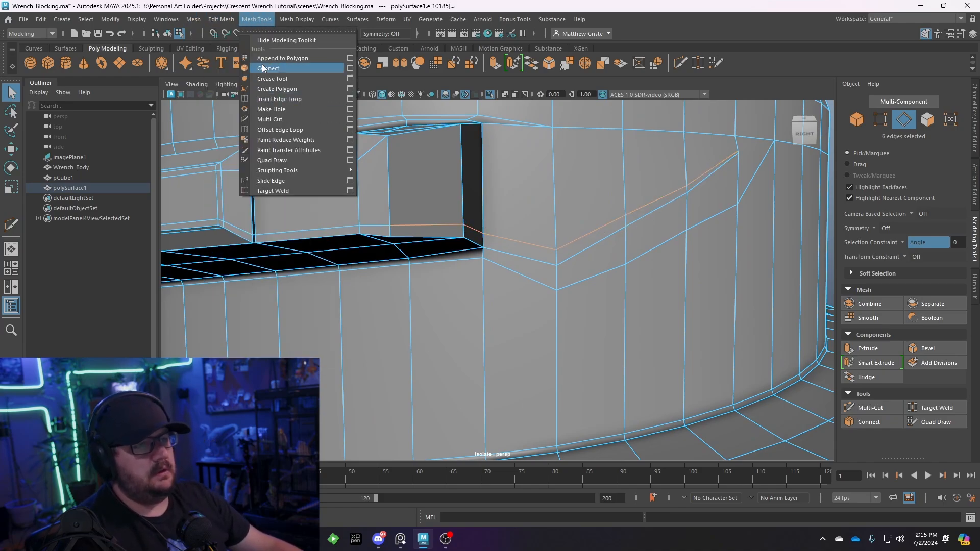
{"action": "left_click", "coordinate": [255, 239]}
Target-weld the leftover loop-end vertex beside the last tooth at the upper thread end and preview the screw smoothed.
{"action": "left_click_drag", "start_coordinate": [332, 228], "coordinate": [373, 220], "text": "alt"}
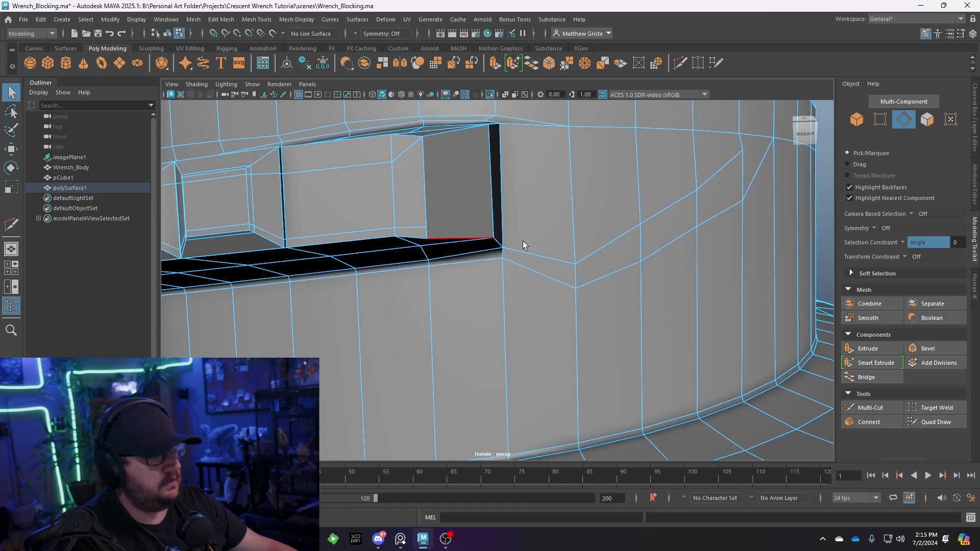
{"action": "left_click", "coordinate": [936, 408]}
{"action": "left_click_drag", "start_coordinate": [422, 137], "coordinate": [427, 228]}
{"action": "right_click_drag", "start_coordinate": [425, 217], "coordinate": [462, 201]}
{"action": "key", "text": "q"}
{"action": "key", "text": "3"}
{"action": "scroll", "coordinate": [464, 203], "scroll_direction": "down", "scroll_amount": 4}
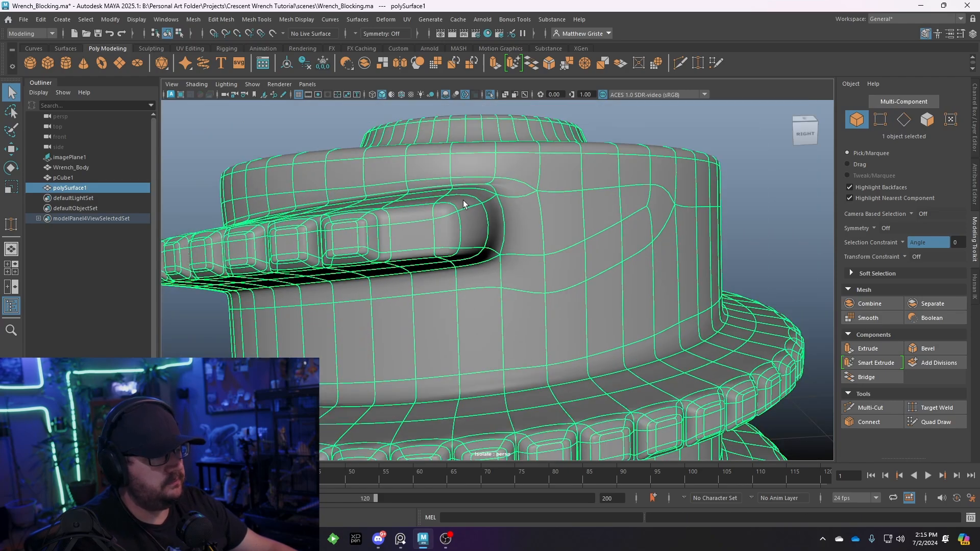
Check the smoothed screw down to the lower thread end and turn off the smooth preview there.
{"action": "left_click", "coordinate": [712, 132]}
{"action": "scroll", "coordinate": [711, 133], "scroll_direction": "down", "scroll_amount": 4}
{"action": "left_click_drag", "start_coordinate": [633, 189], "coordinate": [473, 286], "text": "alt"}
{"action": "scroll", "coordinate": [476, 258], "scroll_direction": "up", "scroll_amount": 3}
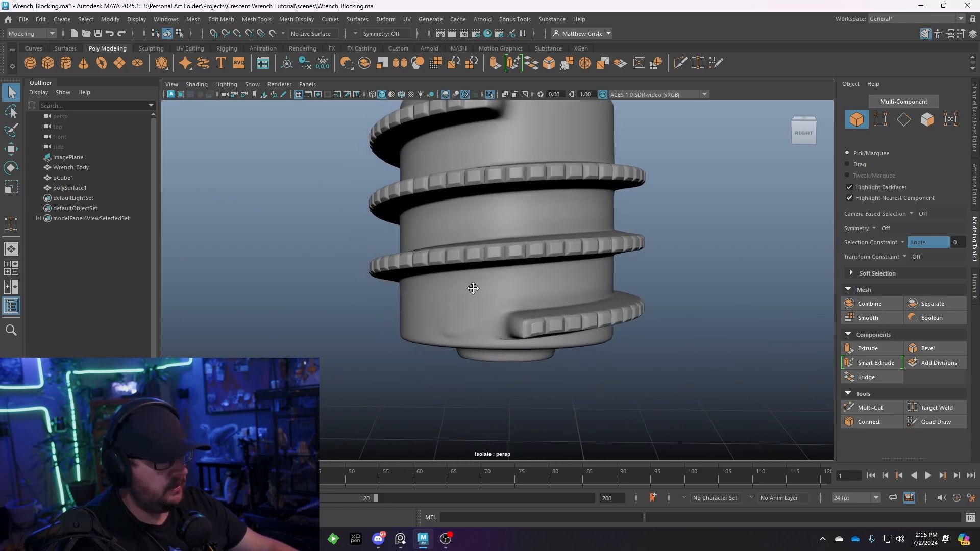
{"action": "left_click", "coordinate": [422, 291]}
{"action": "key", "text": "1"}
{"action": "scroll", "coordinate": [422, 291], "scroll_direction": "up", "scroll_amount": 4}
{"action": "scroll", "coordinate": [415, 309], "scroll_direction": "up", "scroll_amount": 5}
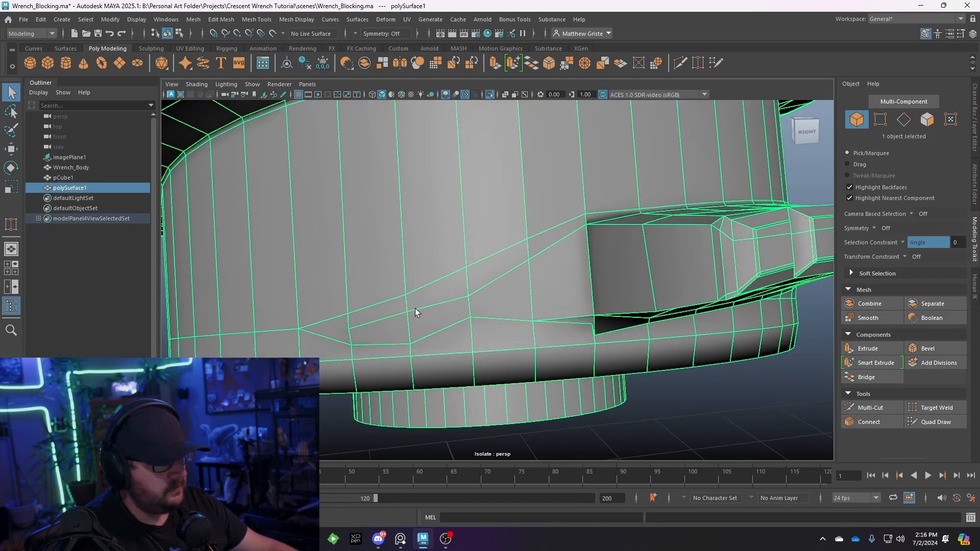
Select a short edge beside the lower thread end, turn off the selection constraint and set the transform constraint to Surface Slide.
{"action": "right_click", "coordinate": [420, 235]}
{"action": "left_click", "coordinate": [422, 207]}
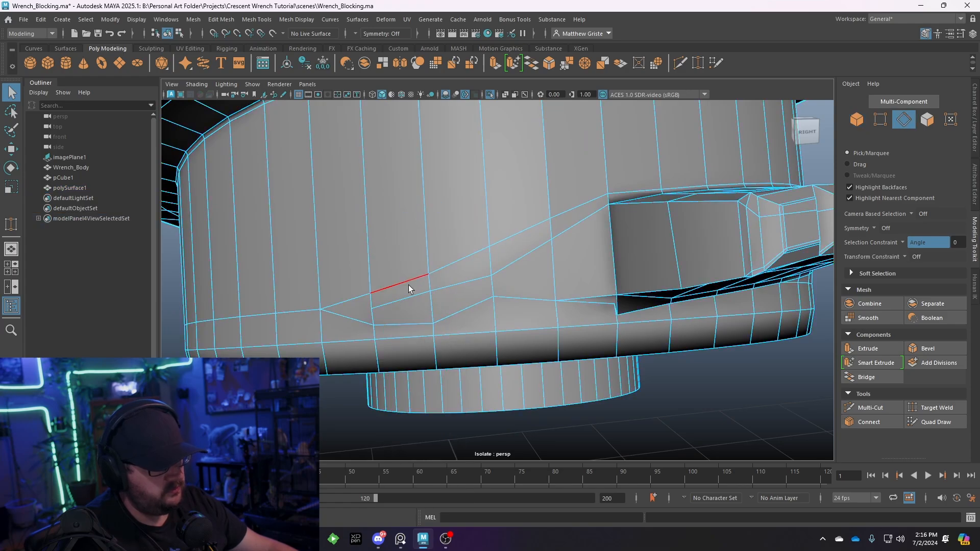
{"action": "left_click", "coordinate": [432, 292]}
{"action": "key", "text": "w"}
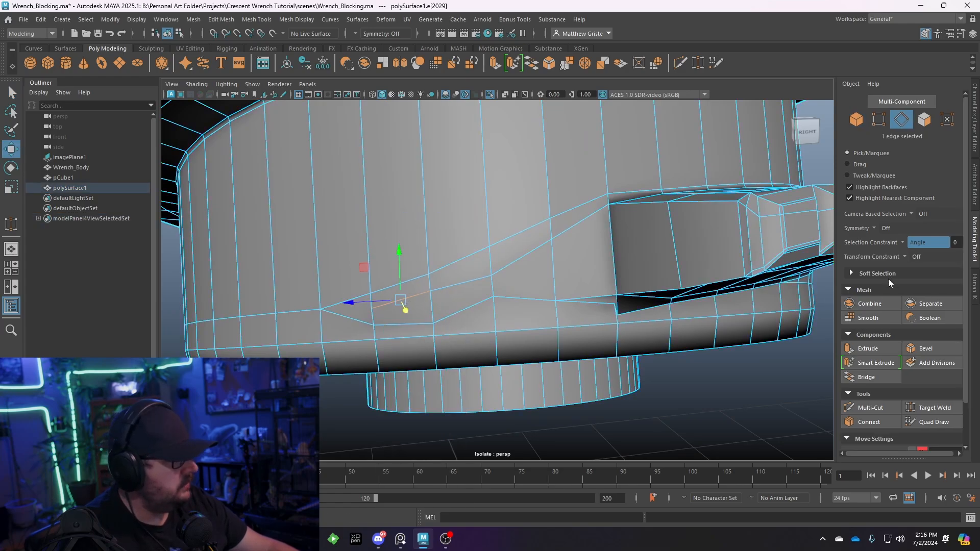
{"action": "left_click", "coordinate": [903, 243]}
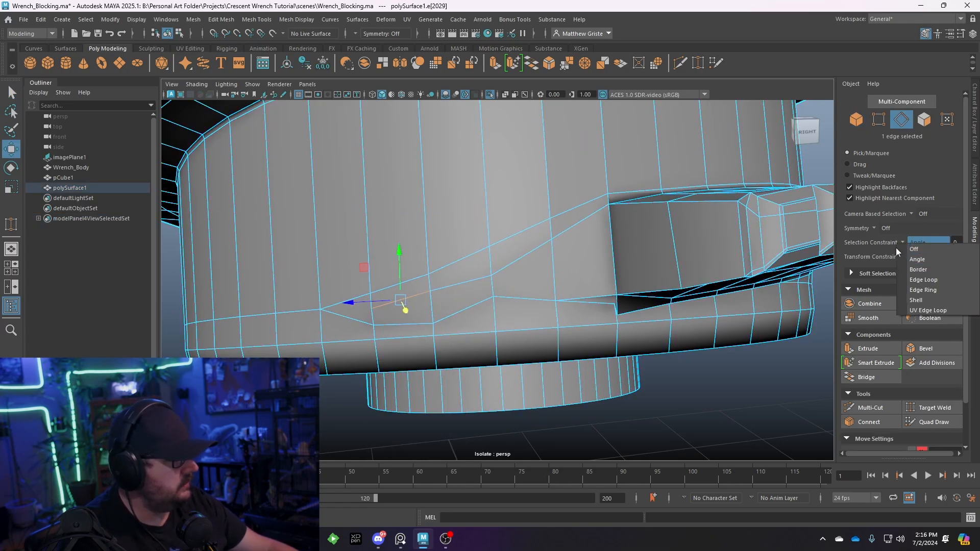
{"action": "left_click", "coordinate": [897, 247]}
{"action": "left_click", "coordinate": [900, 256]}
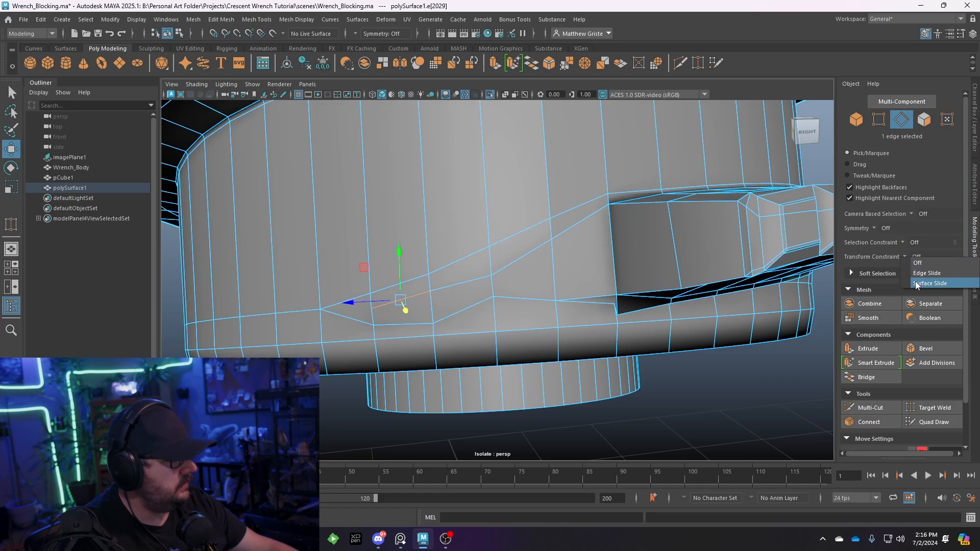
{"action": "left_click", "coordinate": [944, 283]}
Slide the short inner edge toward the lower thread end and the upper outline edge upward along the shaft surface.
{"action": "left_click_drag", "start_coordinate": [373, 299], "coordinate": [432, 290]}
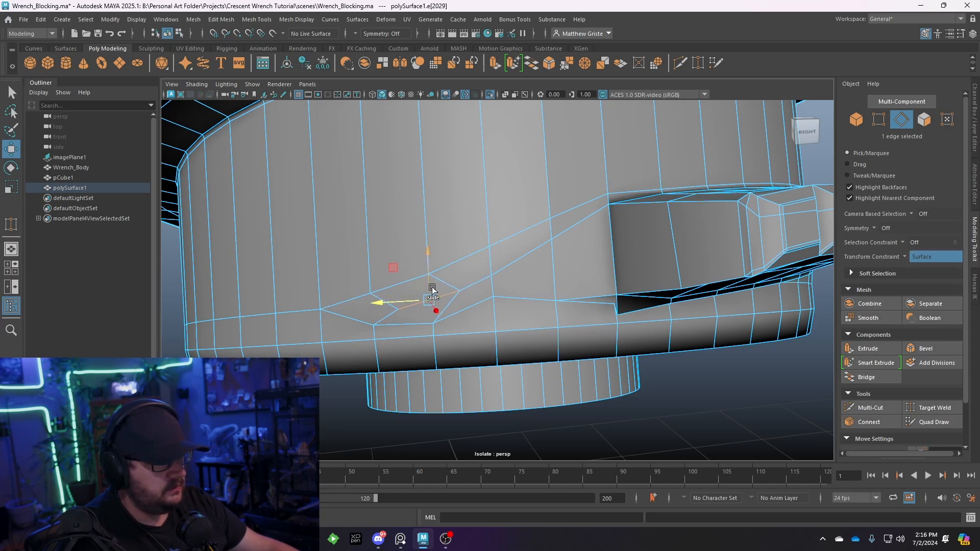
{"action": "left_click", "coordinate": [447, 262]}
{"action": "left_click_drag", "start_coordinate": [459, 232], "coordinate": [458, 213]}
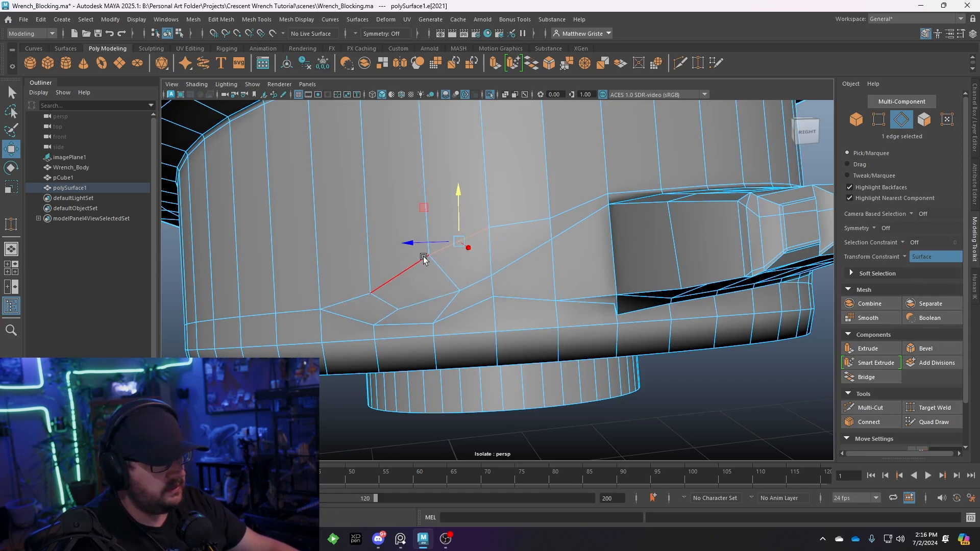
{"action": "left_click", "coordinate": [419, 260]}
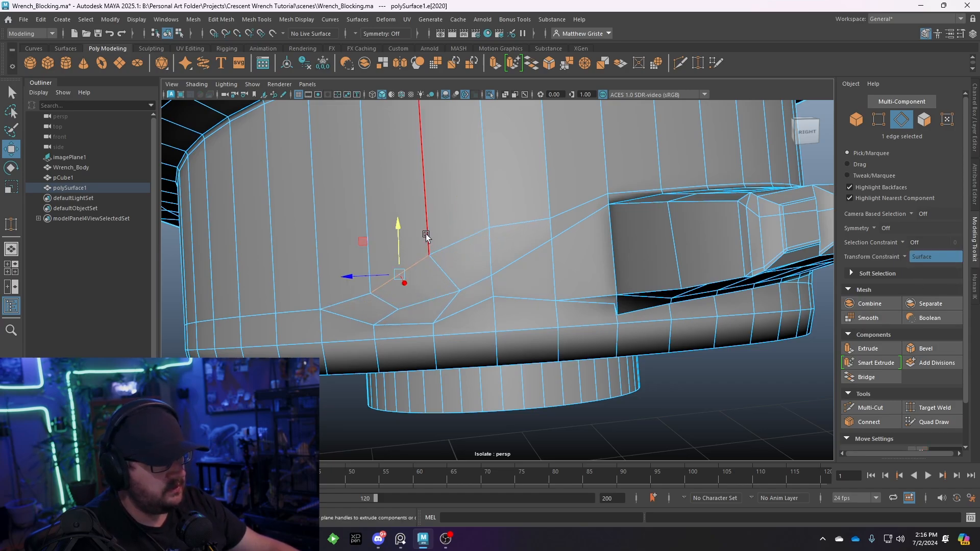
{"action": "left_click", "coordinate": [479, 303]}
Slide individual vertices beside the lower thread end to even out the edge spacing, and preview the result smoothed.
{"action": "right_click_drag", "start_coordinate": [495, 295], "coordinate": [465, 260]}
{"action": "left_click", "coordinate": [494, 295]}
{"action": "left_click_drag", "start_coordinate": [493, 257], "coordinate": [460, 239]}
{"action": "left_click", "coordinate": [460, 290]}
{"action": "left_click", "coordinate": [491, 274]}
{"action": "left_click_drag", "start_coordinate": [492, 273], "coordinate": [515, 227]}
{"action": "key", "text": "3"}
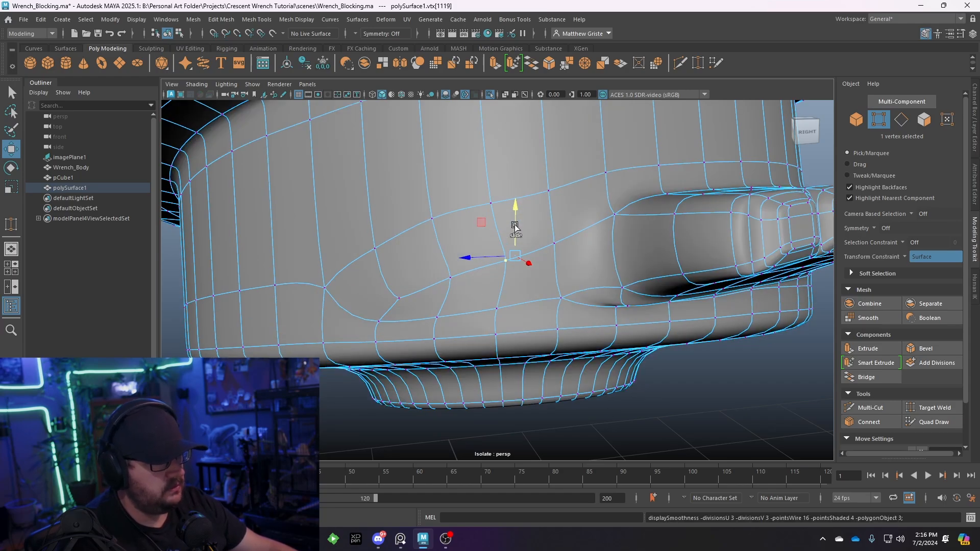
Examine the smoothed shaft surface around the lower thread end from the side and from below.
{"action": "right_click_drag", "start_coordinate": [515, 226], "coordinate": [560, 207]}
{"action": "scroll", "coordinate": [561, 215], "scroll_direction": "down", "scroll_amount": 3}
{"action": "left_click", "coordinate": [658, 362]}
{"action": "scroll", "coordinate": [613, 352], "scroll_direction": "down", "scroll_amount": 3}
{"action": "left_click_drag", "start_coordinate": [606, 349], "coordinate": [649, 340], "text": "alt"}
{"action": "scroll", "coordinate": [540, 292], "scroll_direction": "up", "scroll_amount": 5}
{"action": "left_click_drag", "start_coordinate": [540, 292], "coordinate": [388, 194], "text": "alt"}
Activate the sculpting Smooth tool on the screw and undo the trial stroke beside the lower thread end.
{"action": "left_click", "coordinate": [433, 230]}
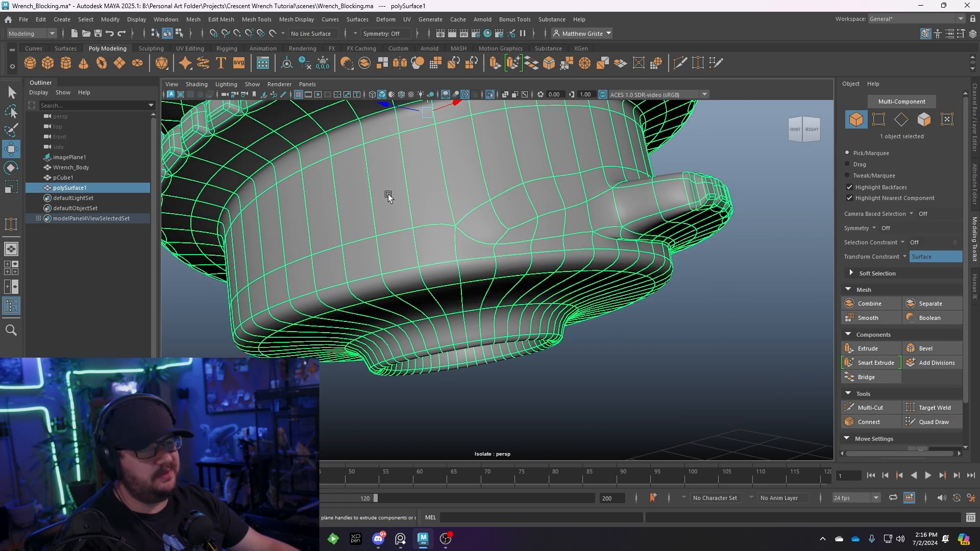
{"action": "left_click", "coordinate": [160, 49]}
{"action": "scroll", "coordinate": [453, 204], "scroll_direction": "up", "scroll_amount": 5}
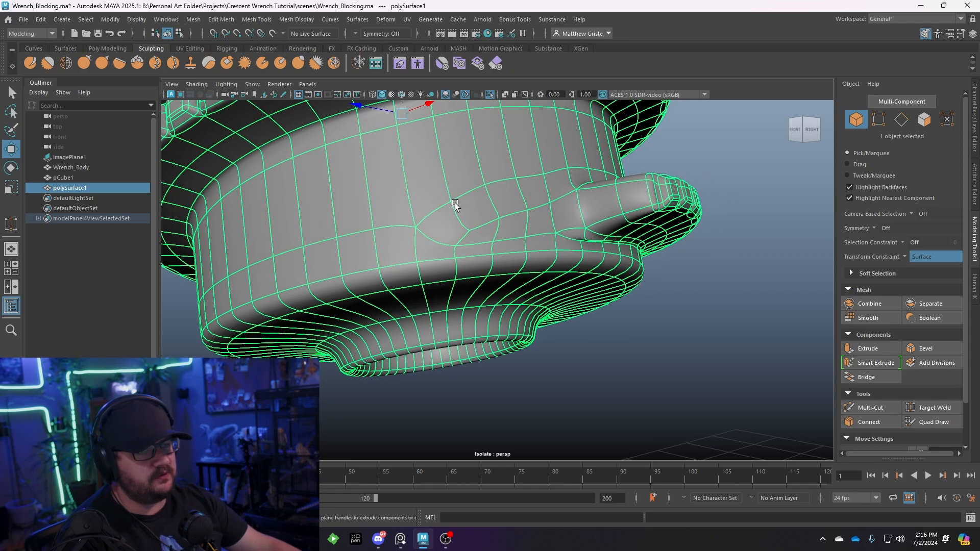
{"action": "left_click_drag", "start_coordinate": [359, 168], "coordinate": [352, 168], "text": "alt"}
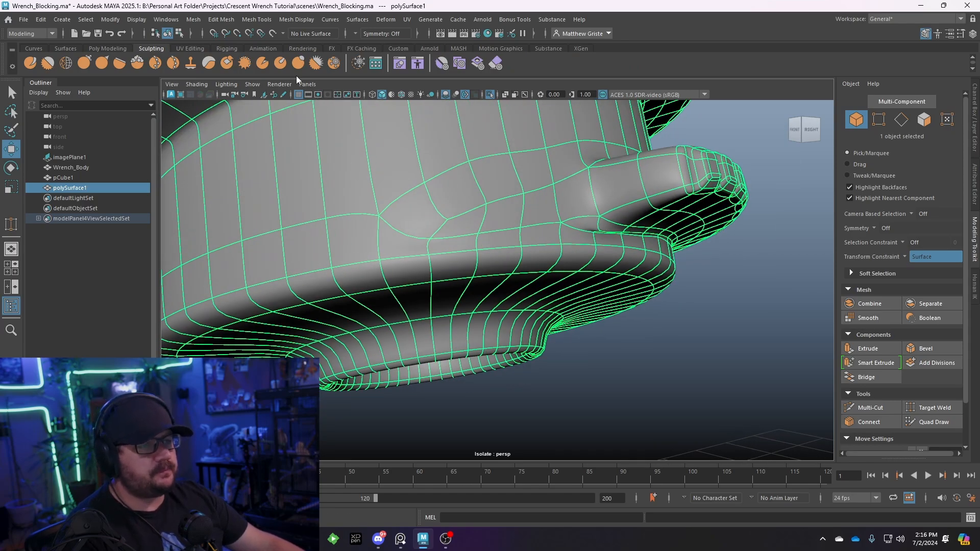
{"action": "left_click", "coordinate": [50, 65]}
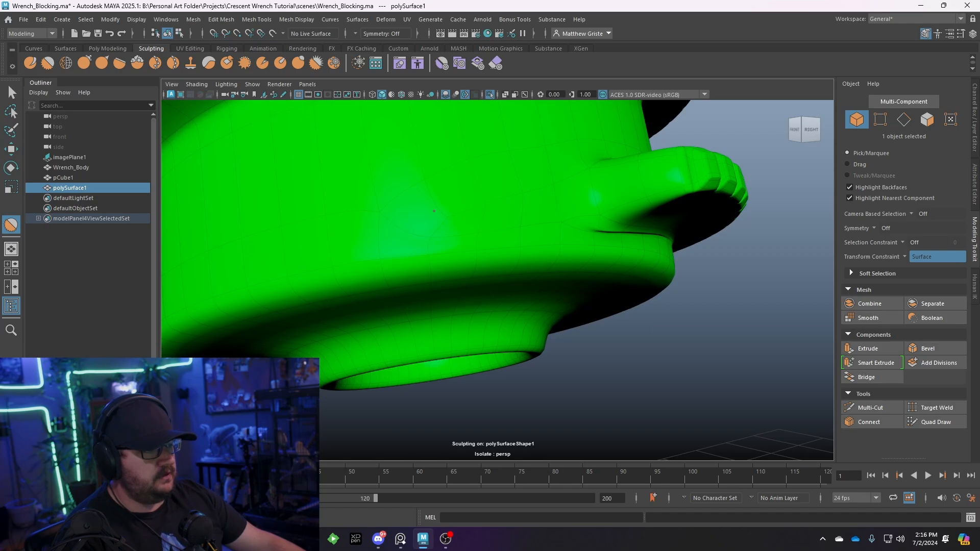
{"action": "key", "text": "ctrl+z"}
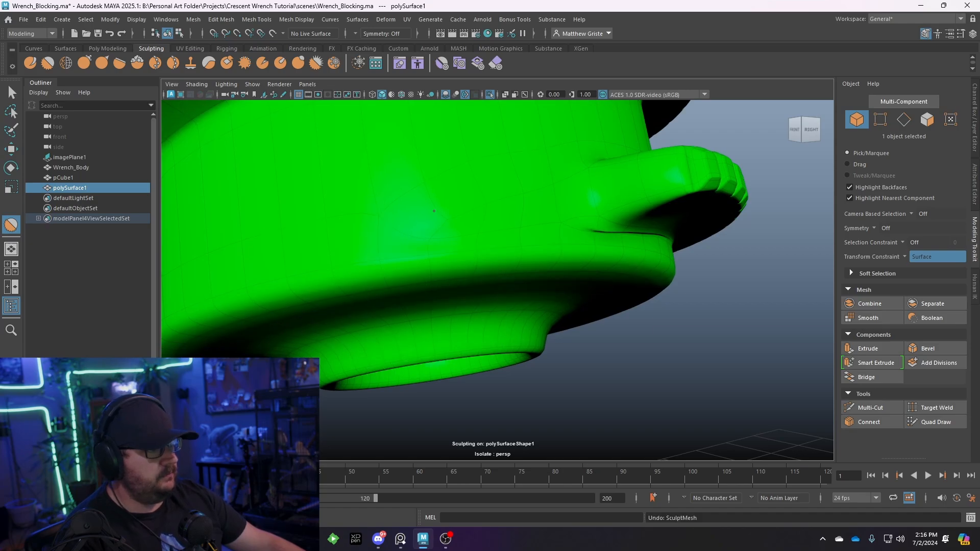
Open the Smooth tool's settings and set the brush size to 0.1.
{"action": "left_click", "coordinate": [973, 34]}
{"action": "left_click", "coordinate": [962, 34]}
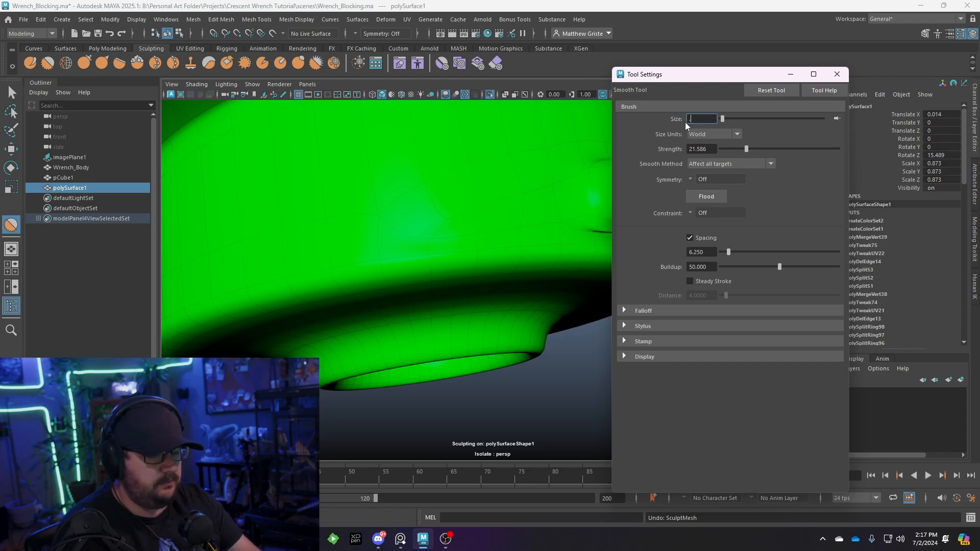
{"action": "type", "text": "0.5"}
{"action": "key", "text": "Return"}
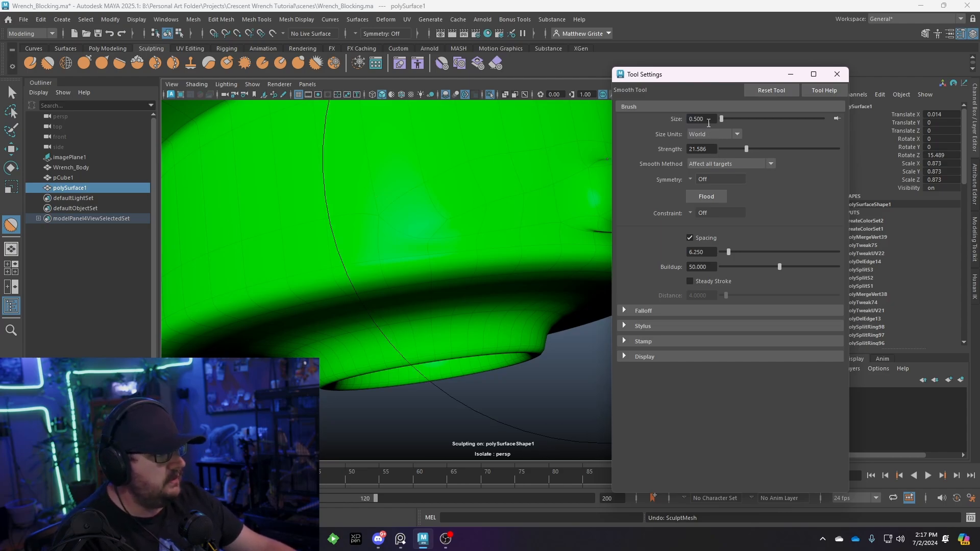
{"action": "type", "text": "2"}
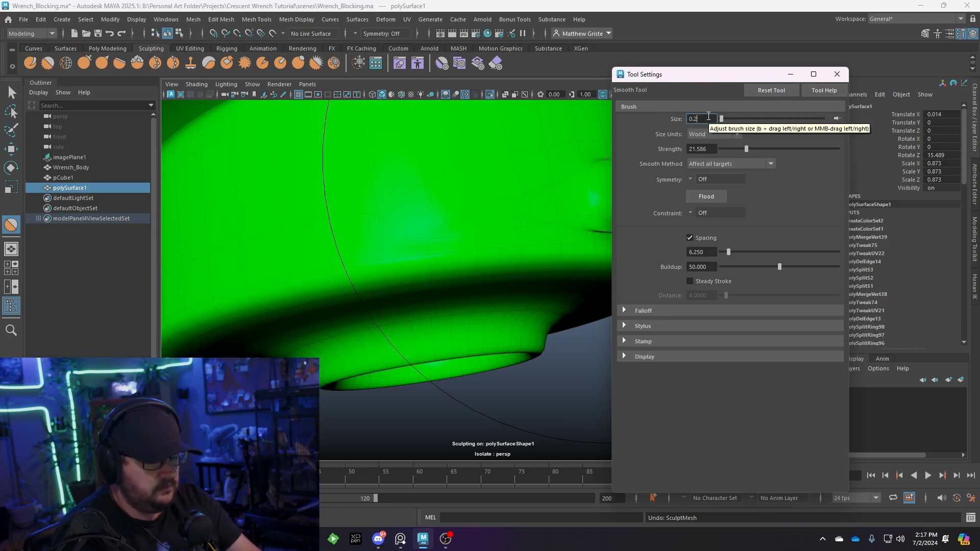
{"action": "key", "text": "Return"}
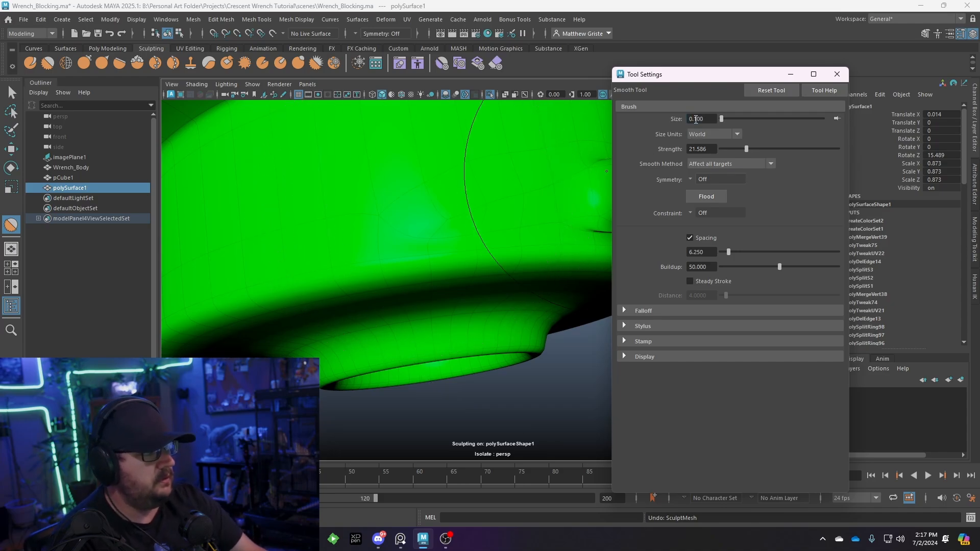
Brush the uneven shaft surface beside the lower thread end smooth, check it from further away and close the tool settings.
{"action": "left_click_drag", "start_coordinate": [407, 198], "coordinate": [370, 196]}
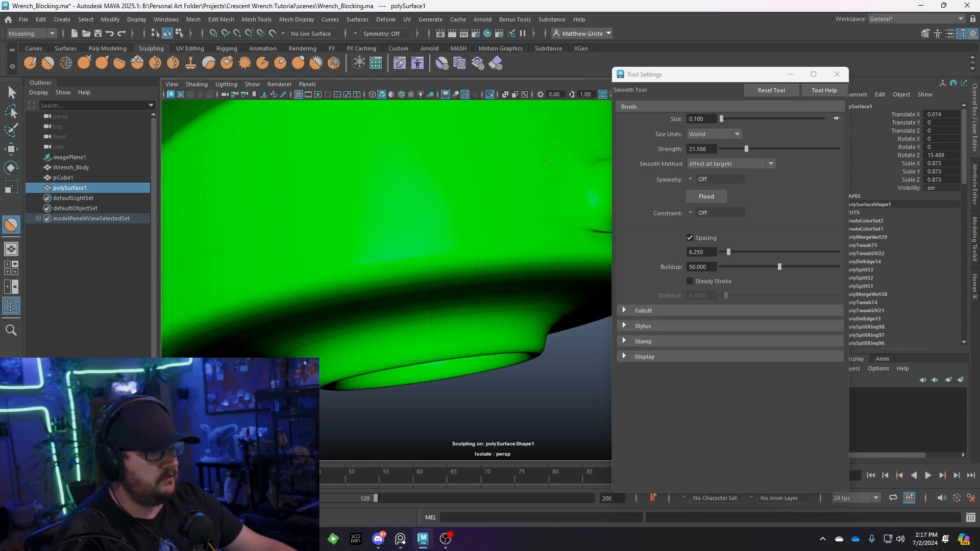
{"action": "scroll", "coordinate": [494, 160], "scroll_direction": "down", "scroll_amount": 4}
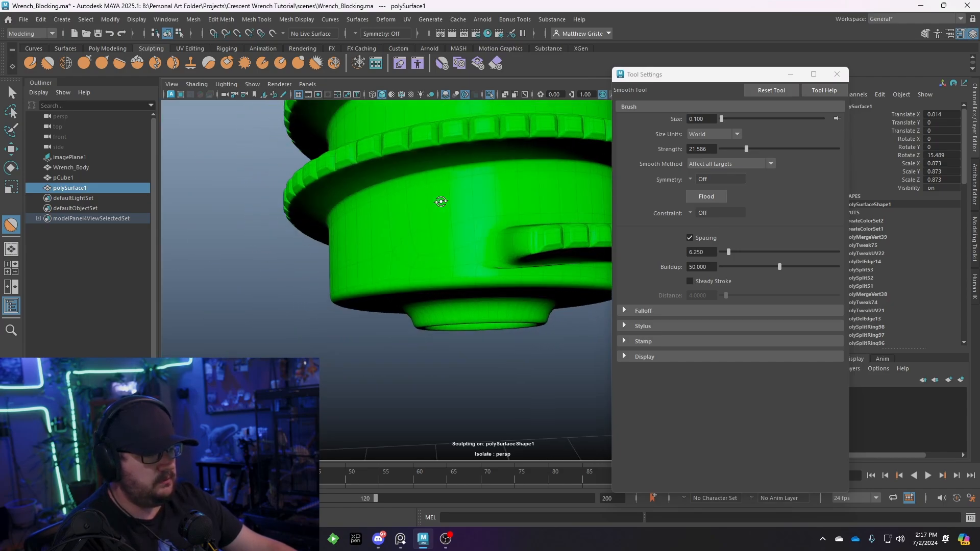
{"action": "mouse_move", "coordinate": [441, 201]}
{"action": "left_mouse_down", "text": "alt"}
{"action": "mouse_move", "coordinate": [390, 186]}
{"action": "mouse_move", "coordinate": [460, 227]}
{"action": "left_mouse_up", "text": "alt"}
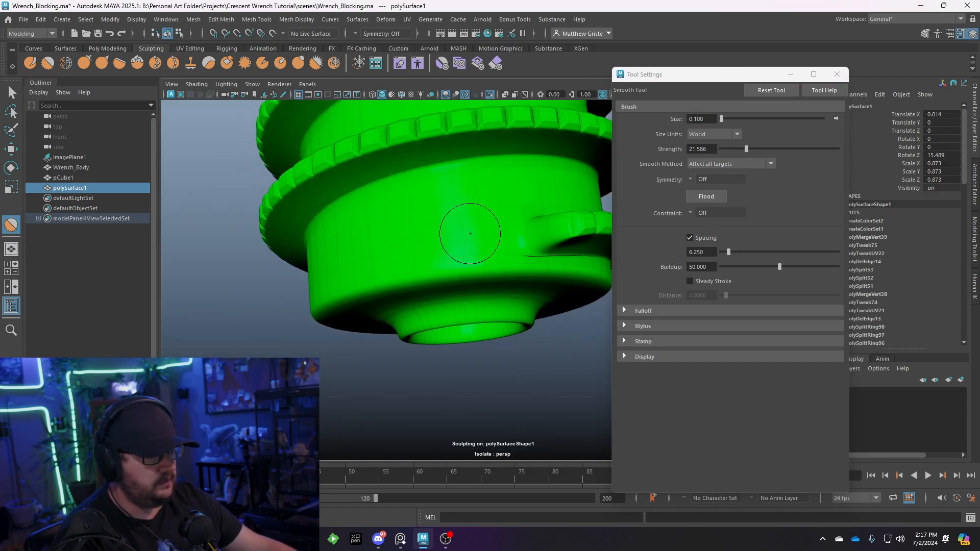
{"action": "left_click", "coordinate": [836, 74]}
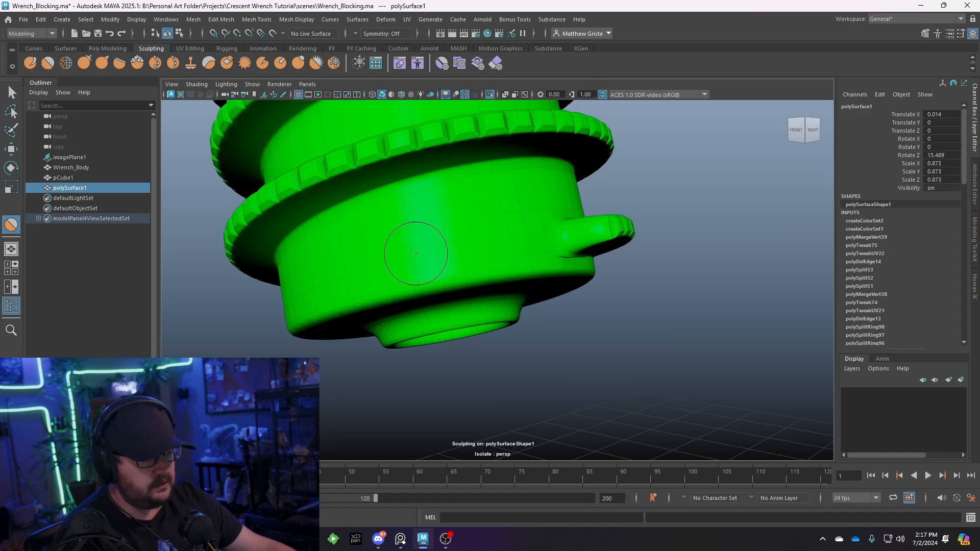
Return to the Poly Modeling tools, exit sculpting mode and deselect the screw.
{"action": "left_click", "coordinate": [107, 48]}
{"action": "right_click", "coordinate": [360, 191]}
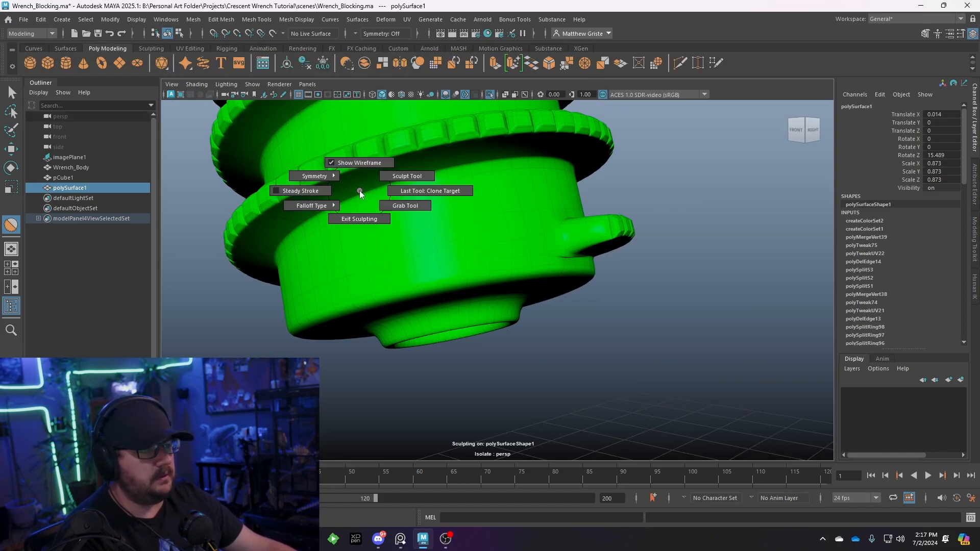
{"action": "right_click_drag", "start_coordinate": [360, 192], "coordinate": [359, 219]}
{"action": "left_click", "coordinate": [642, 278]}
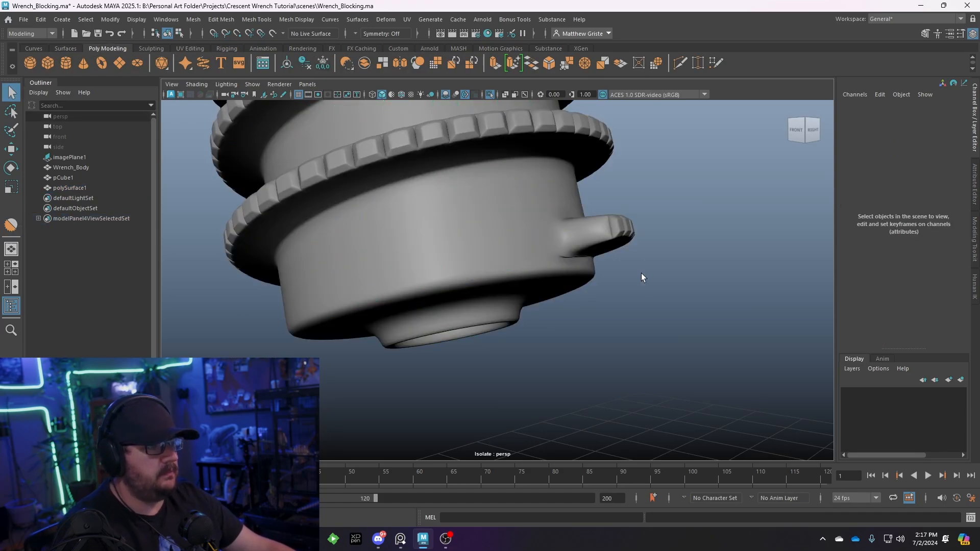
Select the screw and switch to vertex editing on the mesh under the lower thread end.
{"action": "left_click_drag", "start_coordinate": [642, 277], "coordinate": [526, 266], "text": "alt"}
{"action": "left_click", "coordinate": [520, 220]}
{"action": "scroll", "coordinate": [520, 220], "scroll_direction": "up", "scroll_amount": 4}
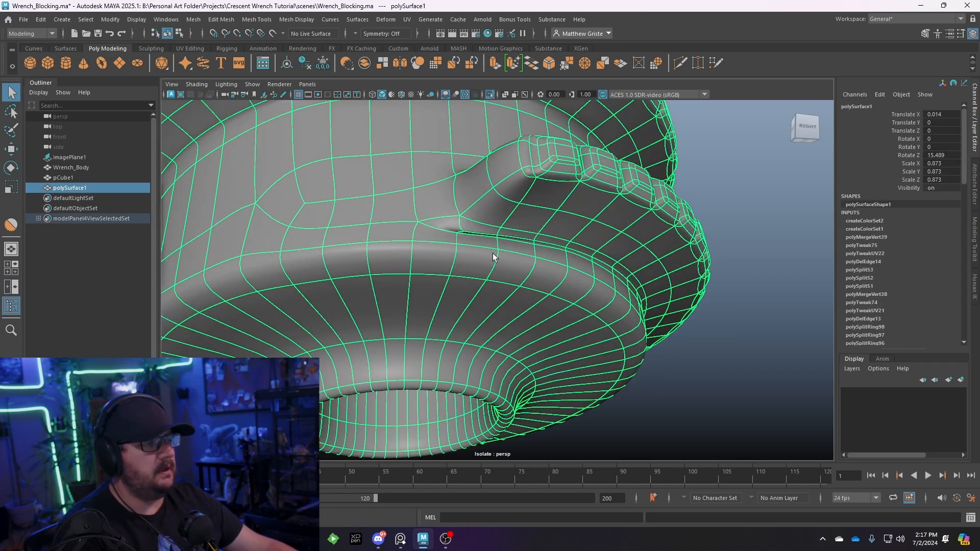
{"action": "scroll", "coordinate": [493, 257], "scroll_direction": "up", "scroll_amount": 8}
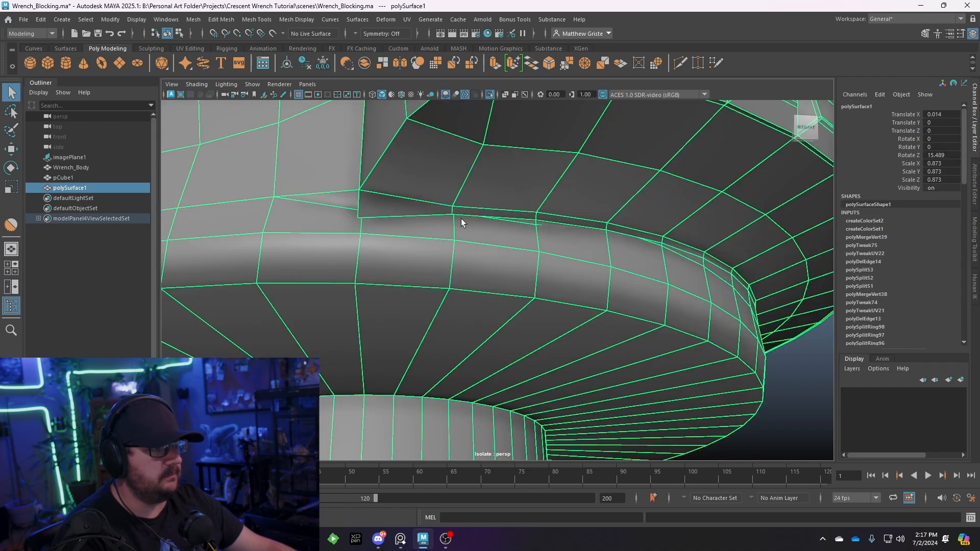
{"action": "left_click_drag", "start_coordinate": [461, 219], "coordinate": [552, 221], "text": "alt"}
{"action": "middle_click_drag", "start_coordinate": [591, 205], "coordinate": [540, 234], "text": "alt"}
{"action": "right_click_drag", "start_coordinate": [540, 234], "coordinate": [445, 236]}
Try moving two neighbouring vertices on the edge beneath the lower thread end downward, and undo the move.
{"action": "left_click", "coordinate": [497, 242]}
{"action": "left_click", "coordinate": [360, 248], "text": "shift"}
{"action": "key", "text": "w"}
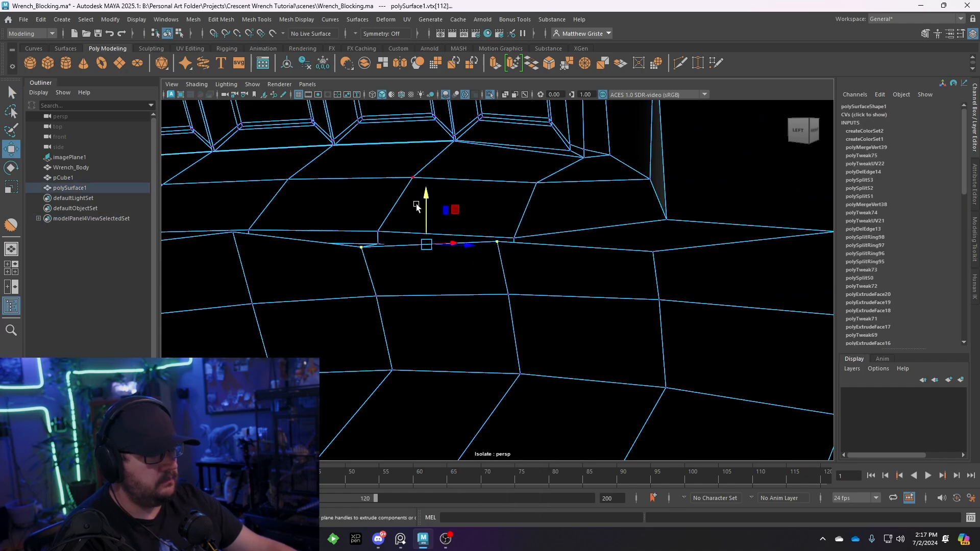
{"action": "left_click_drag", "start_coordinate": [429, 201], "coordinate": [437, 271]}
{"action": "key", "text": "ctrl+z"}
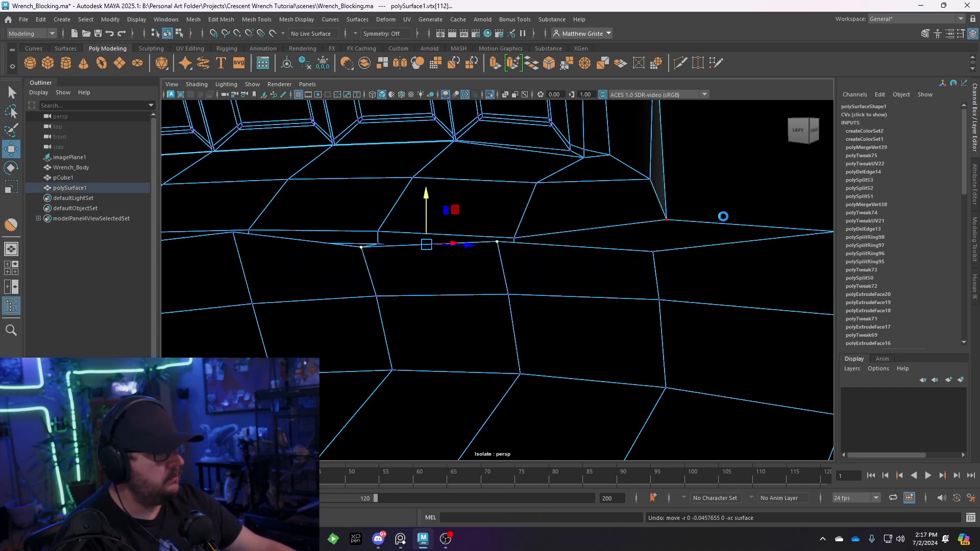
Show the Modeling Toolkit and slide the corner vertex beside the lower thread end along the surface.
{"action": "left_click", "coordinate": [974, 229]}
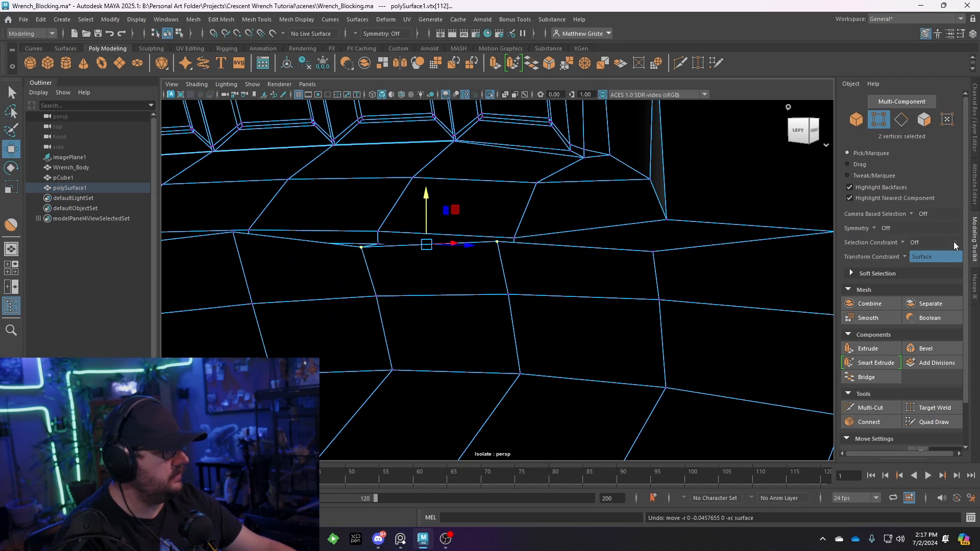
{"action": "left_click_drag", "start_coordinate": [525, 250], "coordinate": [448, 228], "text": "alt"}
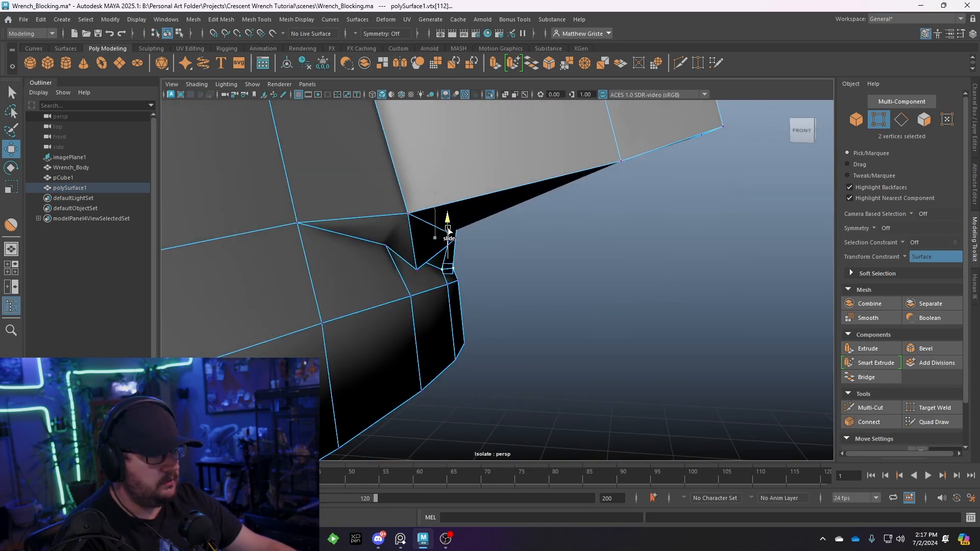
{"action": "left_click", "coordinate": [385, 244]}
{"action": "left_click_drag", "start_coordinate": [386, 213], "coordinate": [412, 190]}
{"action": "left_click", "coordinate": [417, 266]}
{"action": "left_click_drag", "start_coordinate": [444, 232], "coordinate": [604, 236], "text": "alt"}
Slide three neighbouring vertices on the edge row beneath the lower thread downward, away from the thread's base edge.
{"action": "left_click", "coordinate": [488, 226]}
{"action": "left_click_drag", "start_coordinate": [492, 193], "coordinate": [490, 232]}
{"action": "left_click", "coordinate": [406, 238]}
{"action": "left_click_drag", "start_coordinate": [403, 209], "coordinate": [405, 240]}
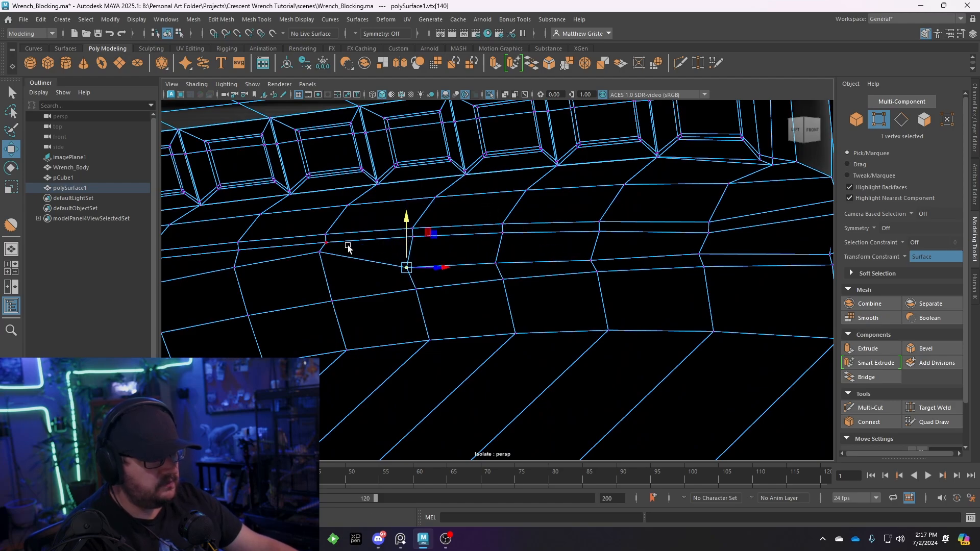
{"action": "left_click", "coordinate": [320, 252]}
{"action": "left_click_drag", "start_coordinate": [314, 221], "coordinate": [315, 244]}
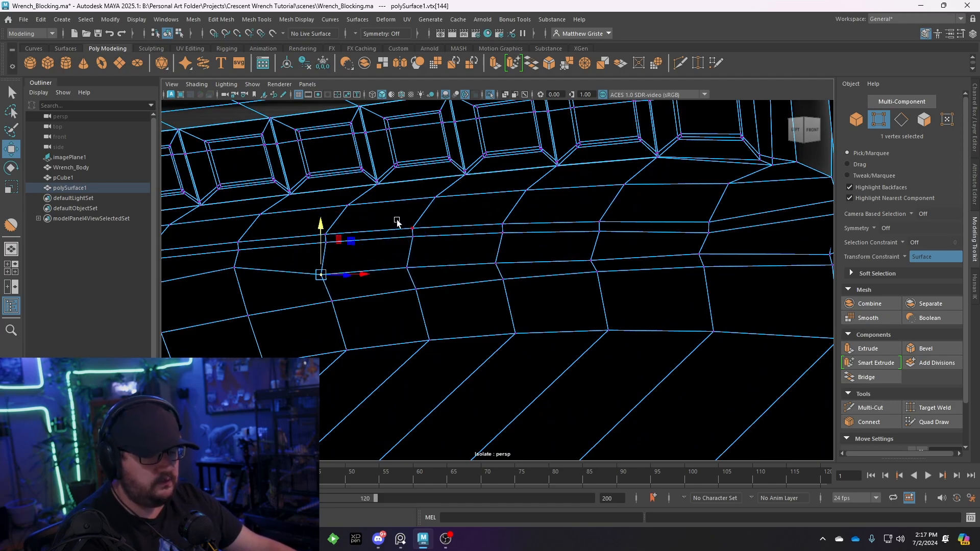
Return to object selection with smooth preview, deselect the screw and inspect the corrected thread end.
{"action": "key", "text": "q"}
{"action": "key", "text": "3"}
{"action": "right_click_drag", "start_coordinate": [460, 214], "coordinate": [522, 189]}
{"action": "scroll", "coordinate": [468, 225], "scroll_direction": "down", "scroll_amount": 8}
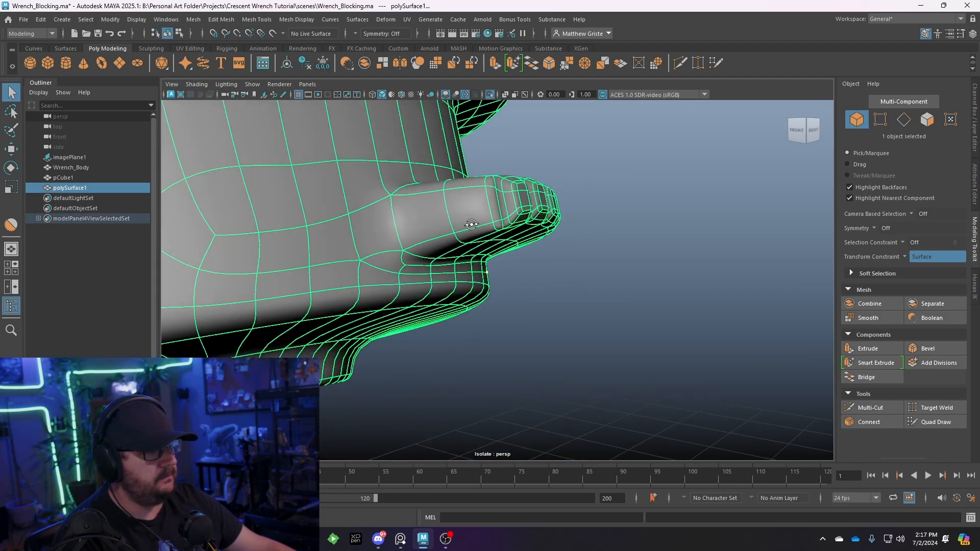
{"action": "left_click", "coordinate": [583, 249]}
{"action": "left_click_drag", "start_coordinate": [583, 249], "coordinate": [485, 267], "text": "alt"}
{"action": "scroll", "coordinate": [466, 212], "scroll_direction": "down", "scroll_amount": 6}
{"action": "left_click_drag", "start_coordinate": [466, 213], "coordinate": [478, 222], "text": "alt"}
{"action": "left_click", "coordinate": [258, 84]}
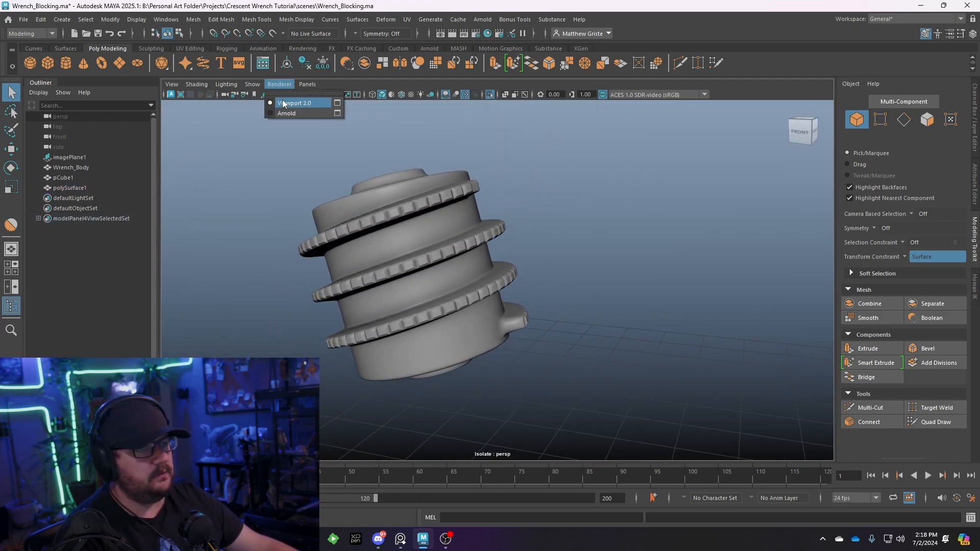
{"action": "left_click", "coordinate": [259, 85]}
Insert supporting edge loops around the outer wall, inner bore and flat rim of the screw's upper collar.
{"action": "scroll", "coordinate": [398, 167], "scroll_direction": "up", "scroll_amount": 6}
{"action": "left_click_drag", "start_coordinate": [398, 167], "coordinate": [446, 249], "text": "alt"}
{"action": "left_click", "coordinate": [446, 249]}
{"action": "scroll", "coordinate": [440, 241], "scroll_direction": "up", "scroll_amount": 5}
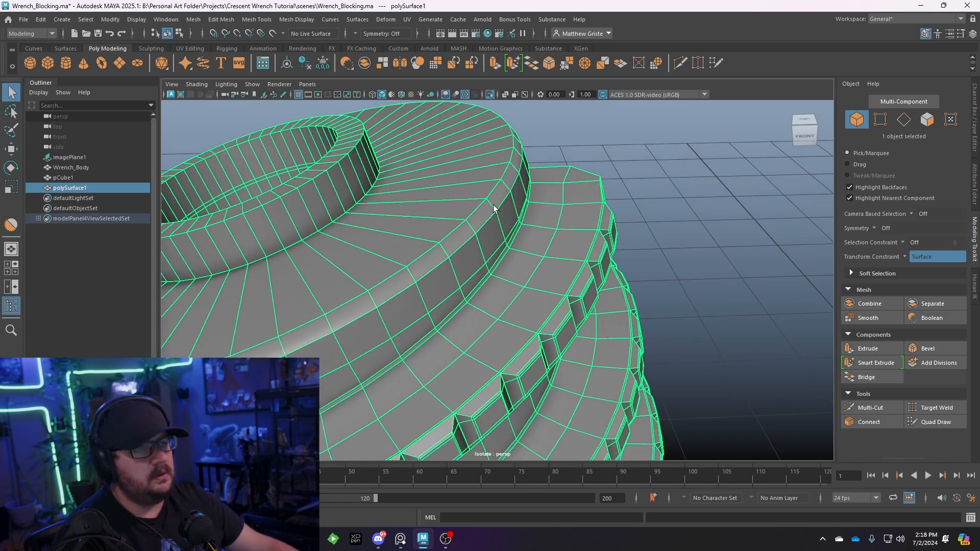
{"action": "left_click", "coordinate": [261, 22]}
{"action": "left_click", "coordinate": [280, 99]}
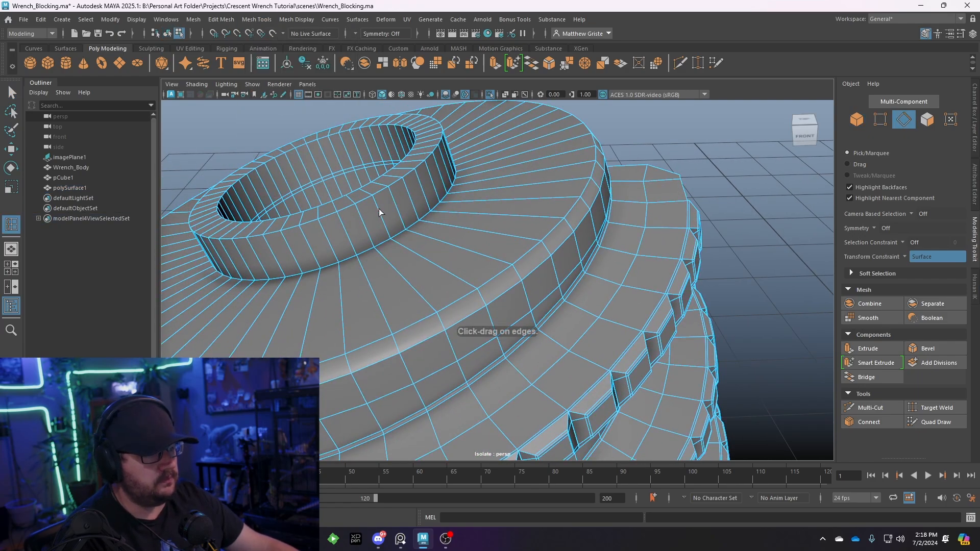
{"action": "left_click", "coordinate": [389, 235]}
{"action": "left_click_drag", "start_coordinate": [380, 212], "coordinate": [501, 205]}
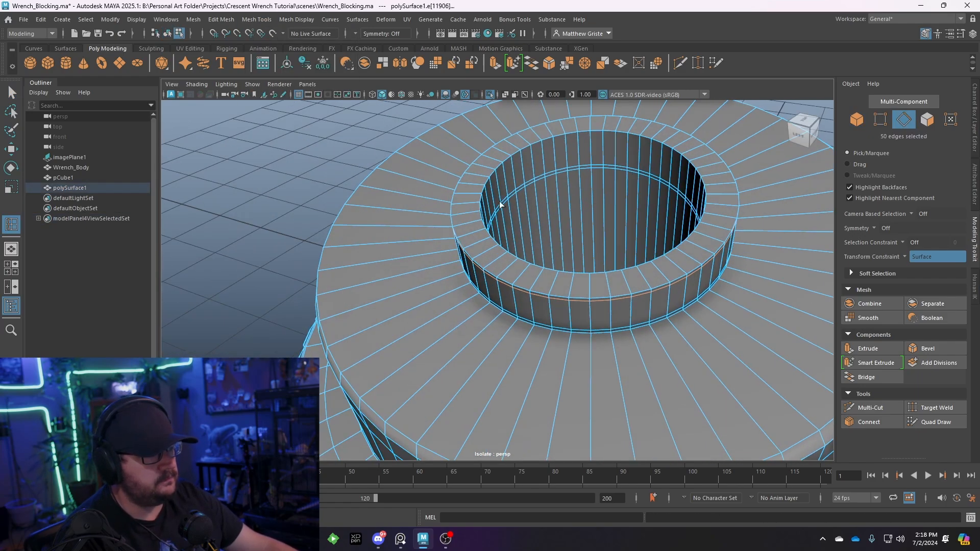
{"action": "left_click", "coordinate": [566, 136]}
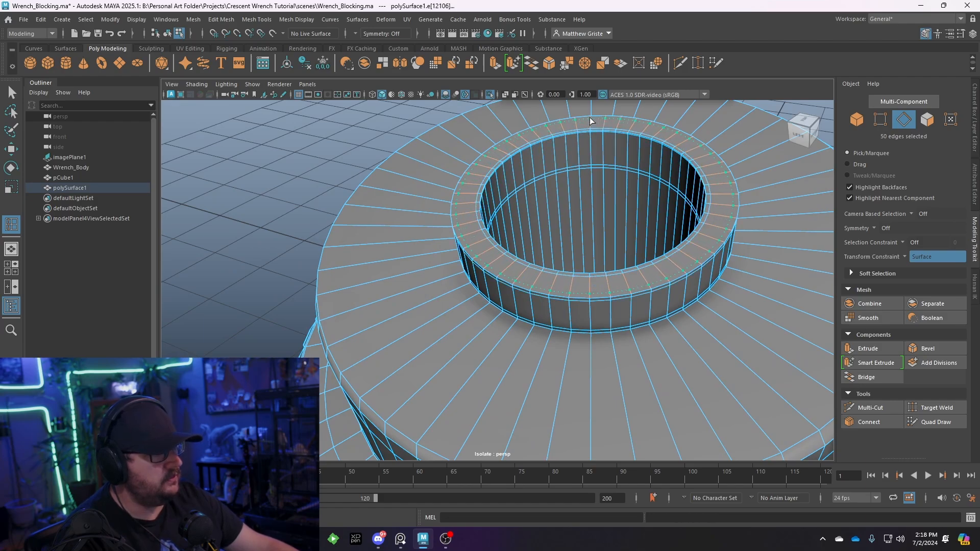
{"action": "left_click", "coordinate": [591, 121]}
Insert supporting edge loops around the wall and the flat rim of the screw's lower collar.
{"action": "left_click_drag", "start_coordinate": [591, 121], "coordinate": [472, 273], "text": "alt"}
{"action": "scroll", "coordinate": [464, 218], "scroll_direction": "up", "scroll_amount": 2}
{"action": "left_click", "coordinate": [468, 205]}
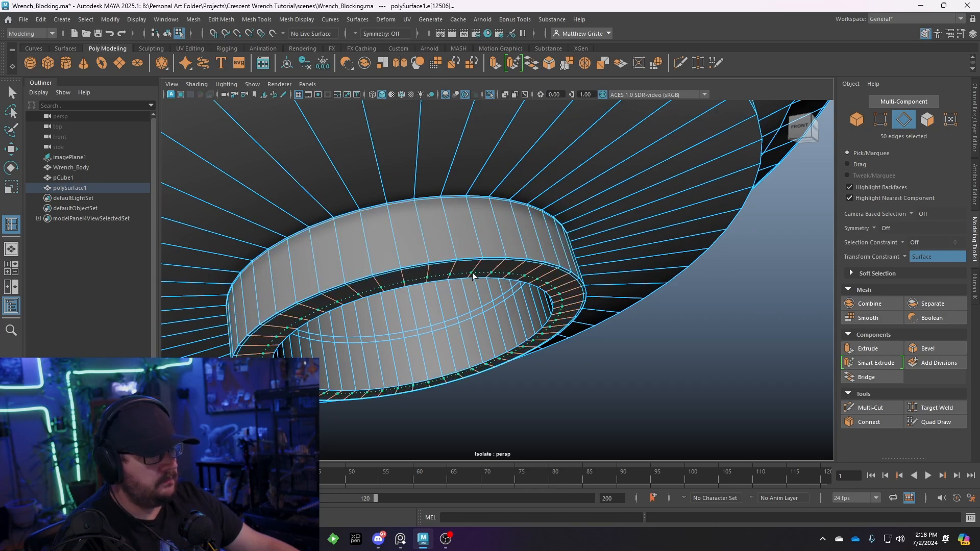
{"action": "left_click", "coordinate": [473, 276]}
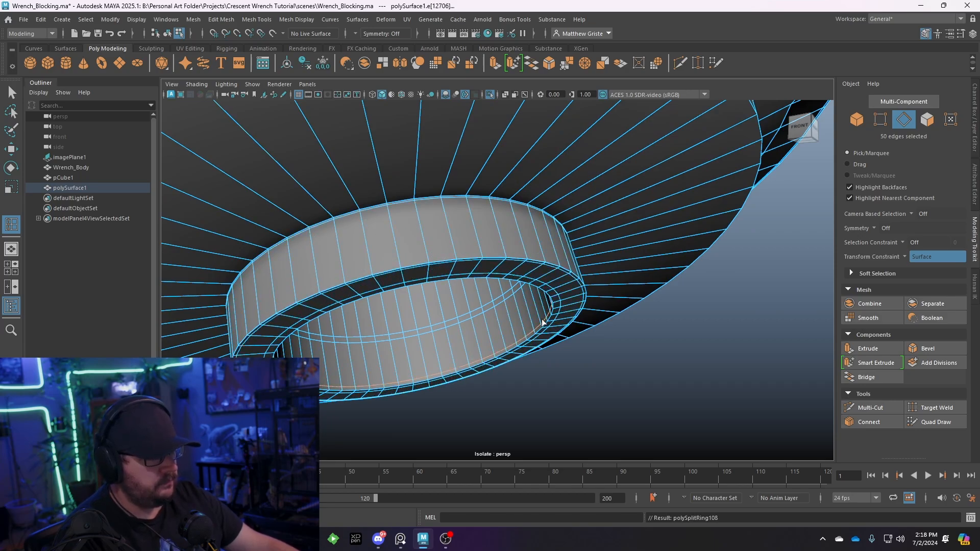
Leave the edge loop tool, preview the screw smoothed and deselect it to check the whole form.
{"action": "key", "text": "q"}
{"action": "scroll", "coordinate": [509, 207], "scroll_direction": "down", "scroll_amount": 5}
{"action": "right_click_drag", "start_coordinate": [507, 199], "coordinate": [548, 168]}
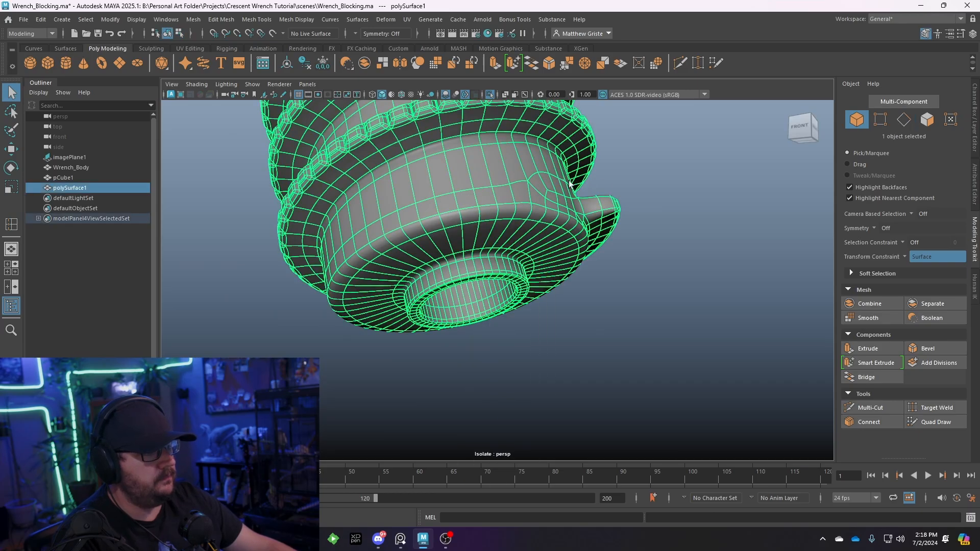
{"action": "scroll", "coordinate": [567, 186], "scroll_direction": "down", "scroll_amount": 5}
{"action": "left_click_drag", "start_coordinate": [580, 191], "coordinate": [490, 240], "text": "alt"}
{"action": "left_click", "coordinate": [609, 207]}
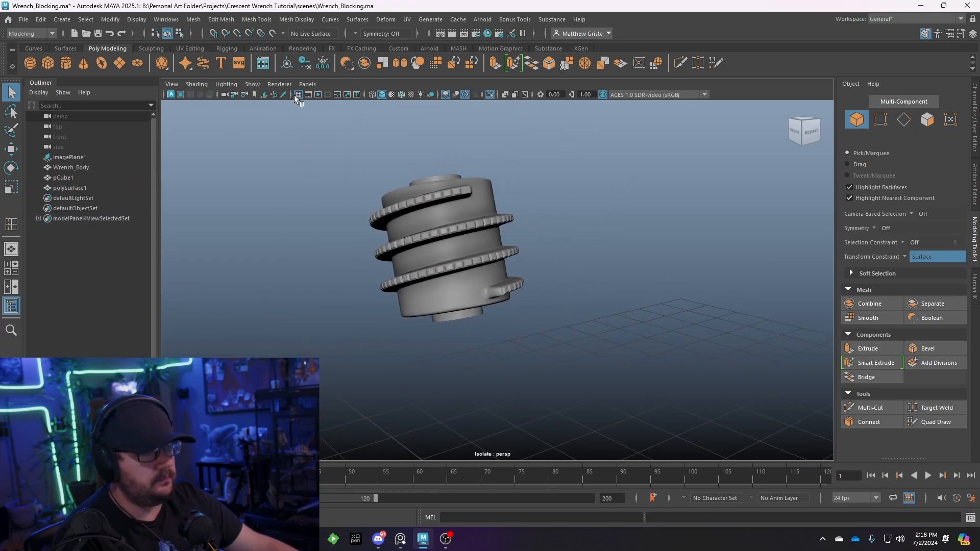
Turn off isolation of the screw and show the full wrench with its reference image.
{"action": "left_click", "coordinate": [252, 84]}
{"action": "mouse_move", "coordinate": [279, 105]}
{"action": "left_click", "coordinate": [385, 107]}
{"action": "scroll", "coordinate": [415, 165], "scroll_direction": "down", "scroll_amount": 4}
{"action": "left_click_drag", "start_coordinate": [415, 165], "coordinate": [448, 162], "text": "alt"}
{"action": "scroll", "coordinate": [477, 191], "scroll_direction": "down", "scroll_amount": 5}
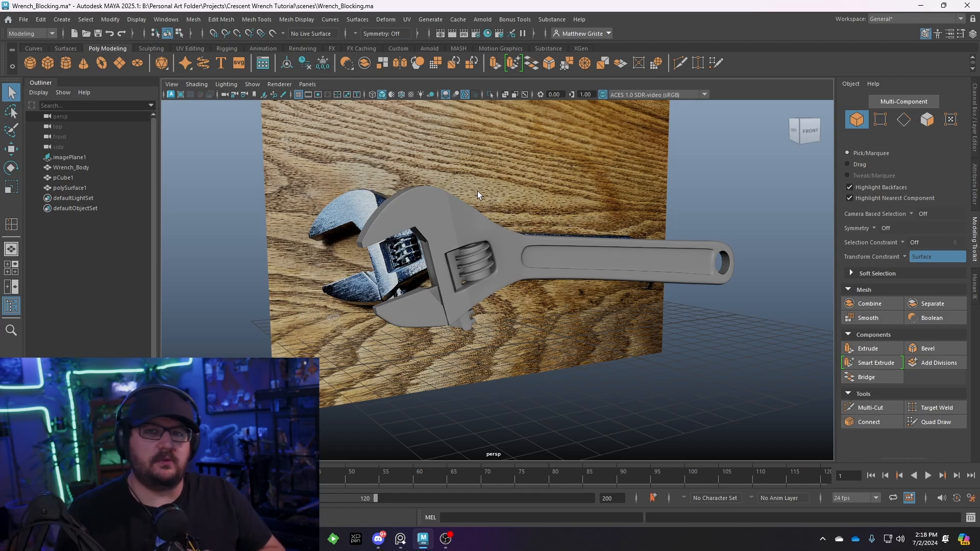